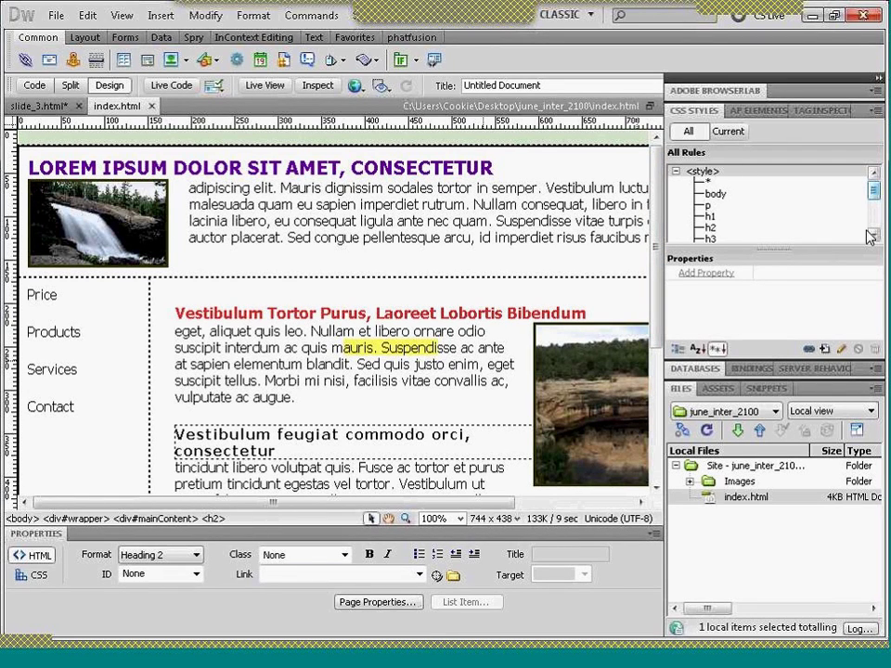
- Enlarge the CSS Styles panel and its rule list to show the rules down to #mainContent
{"action": "left_click_drag", "start_coordinate": [808, 378], "coordinate": [814, 462]}
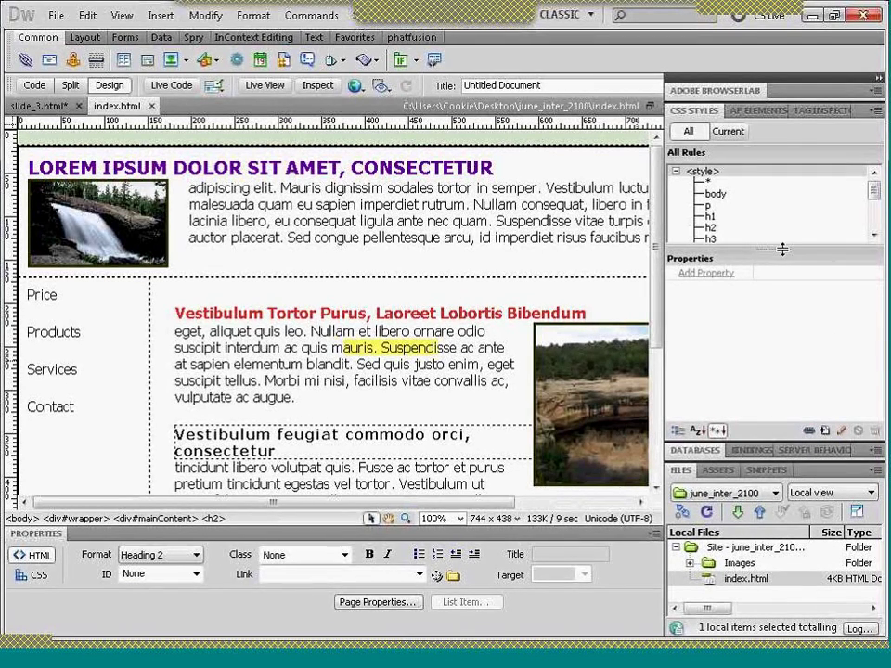
{"action": "left_click_drag", "start_coordinate": [782, 249], "coordinate": [783, 327]}
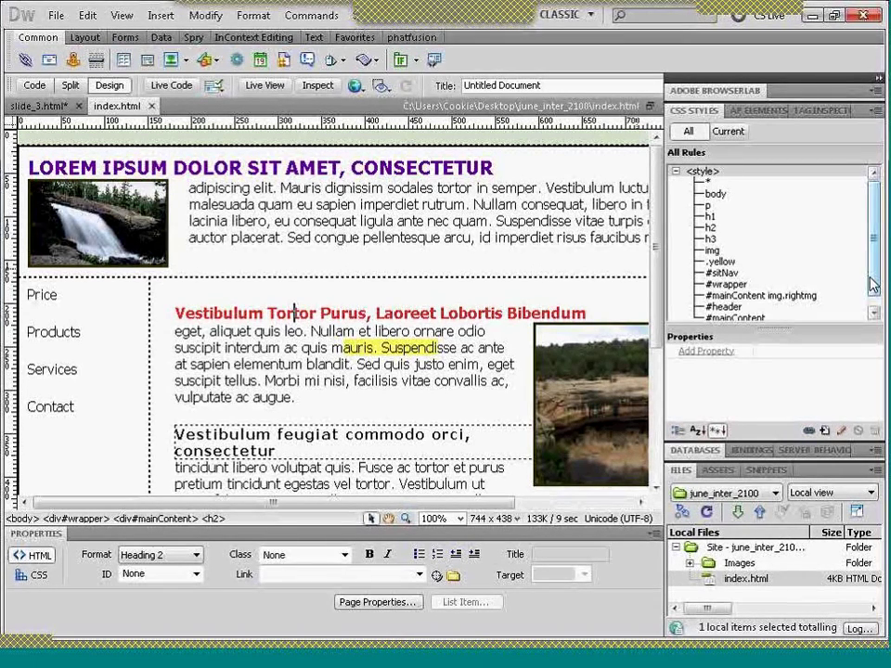
{"action": "left_click_drag", "start_coordinate": [872, 286], "coordinate": [872, 297]}
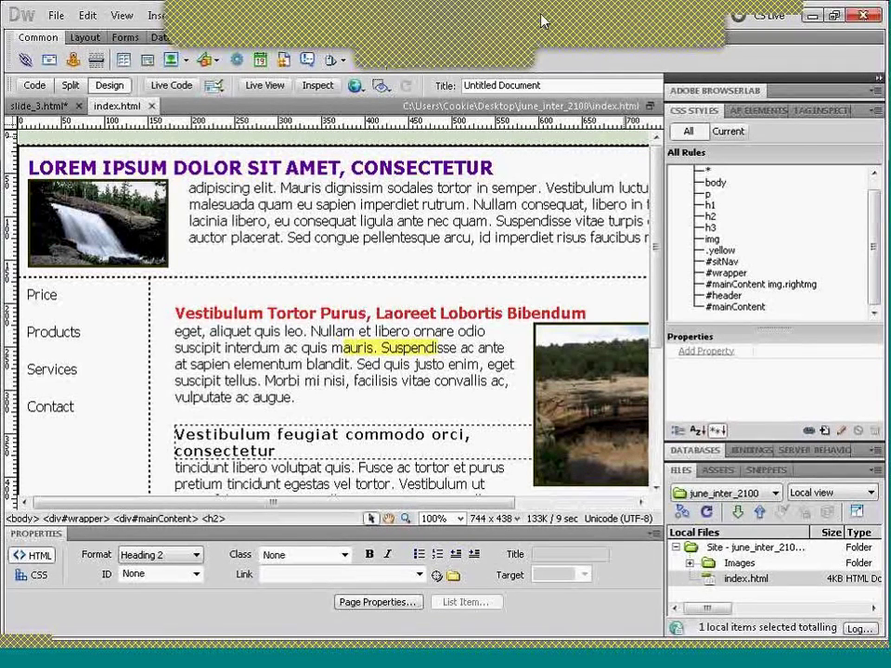
- Examine the properties and placement of the cliff palace and cedar tree images in the main content
{"action": "left_click", "coordinate": [593, 418]}
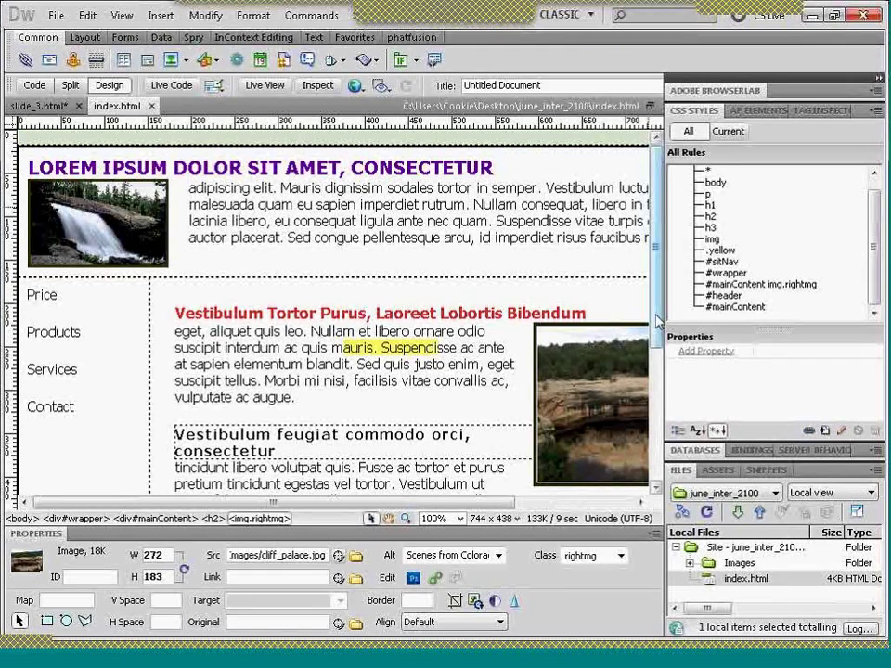
{"action": "left_click_drag", "start_coordinate": [657, 320], "coordinate": [661, 424]}
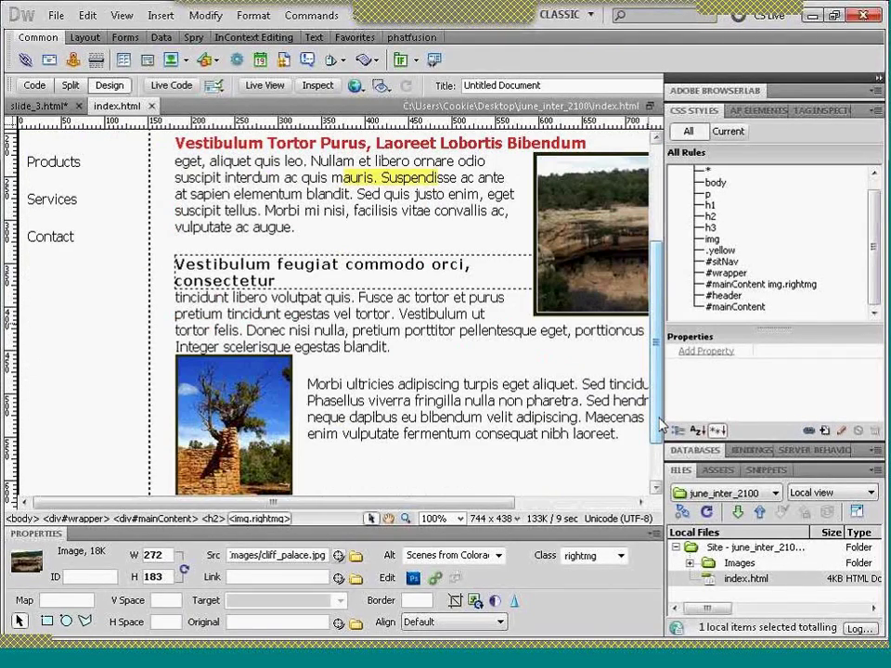
{"action": "left_click", "coordinate": [246, 418]}
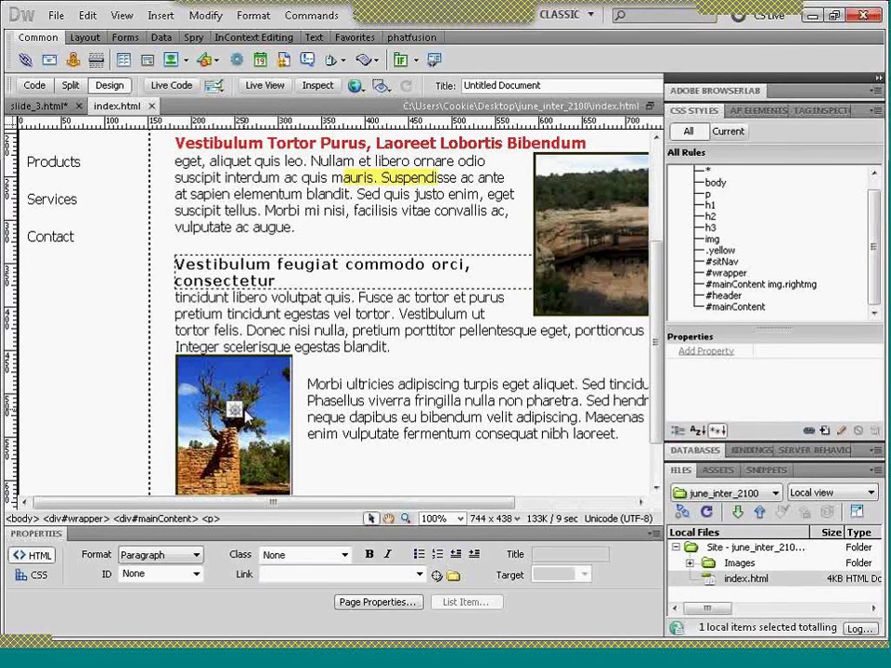
{"action": "left_click", "coordinate": [245, 415]}
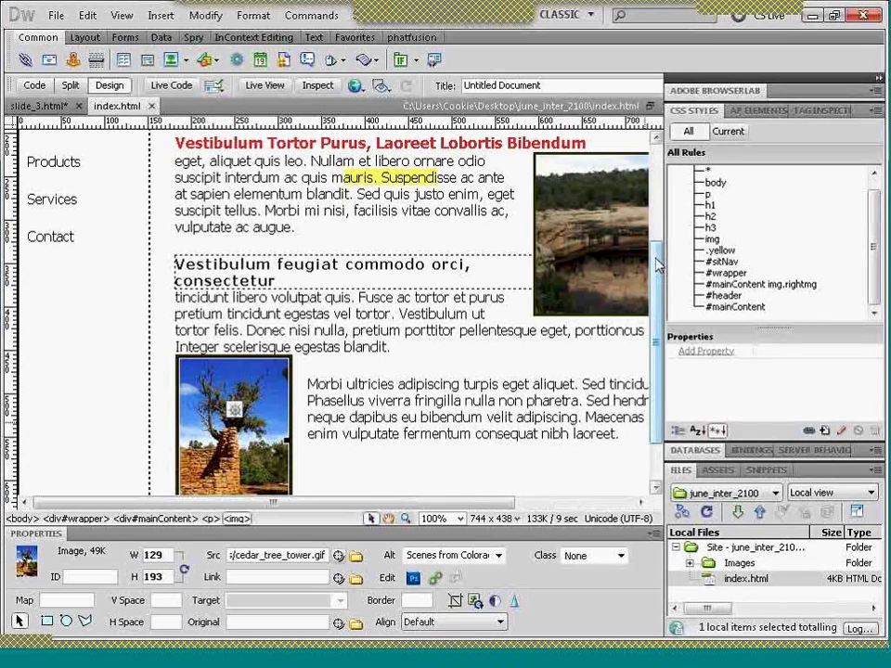
{"action": "scroll", "coordinate": [656, 266], "scroll_direction": "down", "scroll_amount": 2}
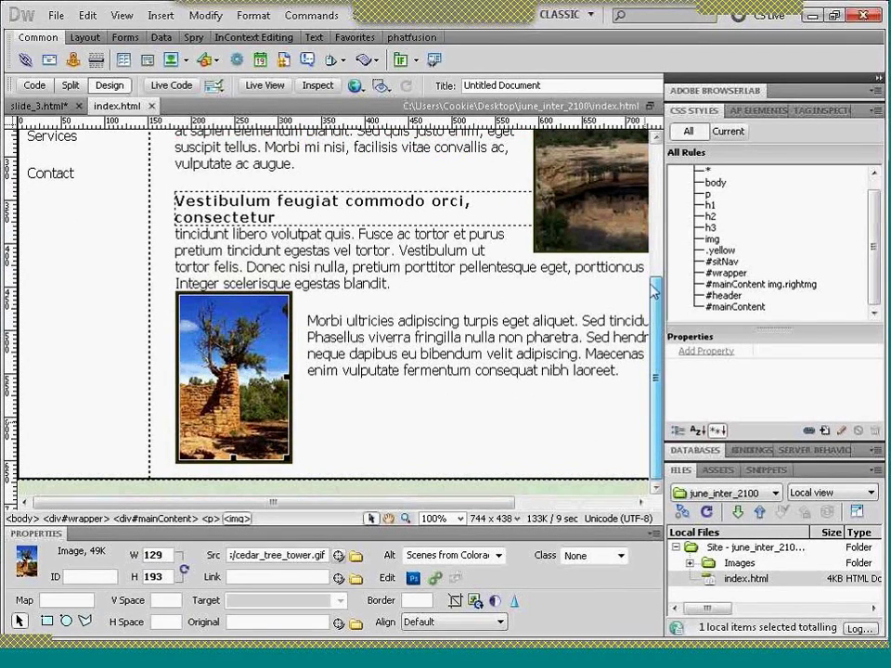
{"action": "scroll", "coordinate": [658, 320], "scroll_direction": "up", "scroll_amount": 1}
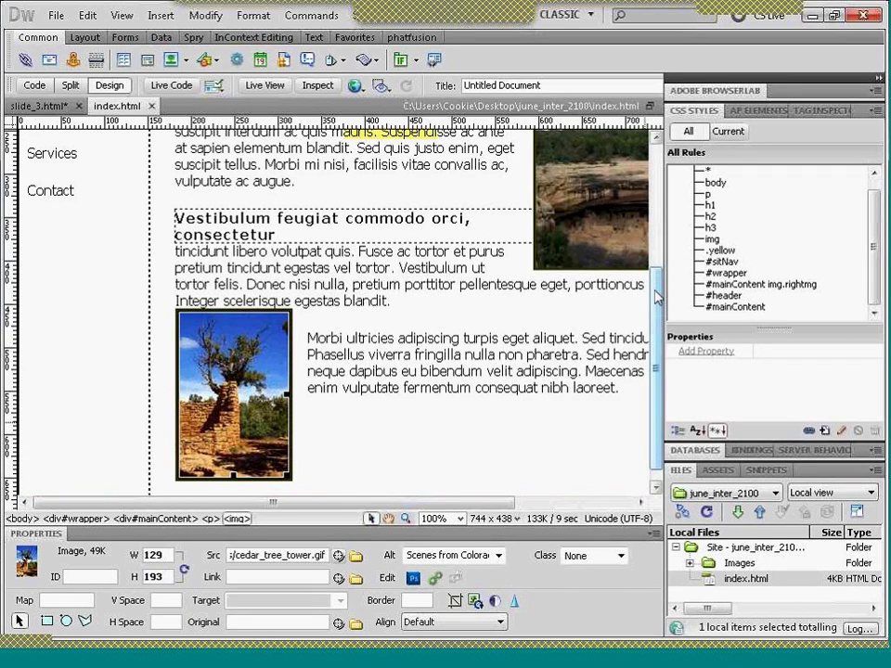
{"action": "left_click_drag", "start_coordinate": [656, 297], "coordinate": [653, 242]}
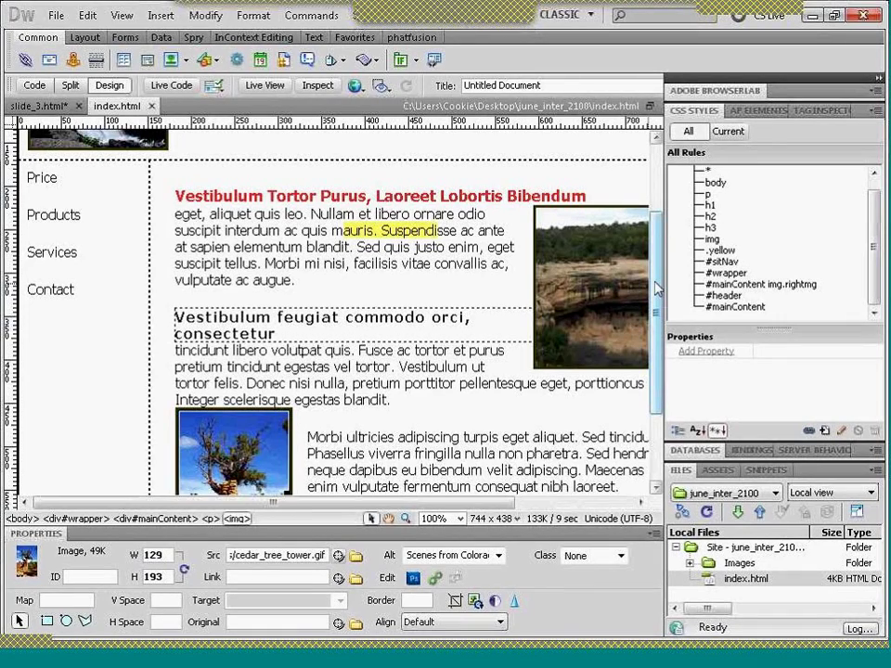
{"action": "scroll", "coordinate": [653, 260], "scroll_direction": "up", "scroll_amount": 2}
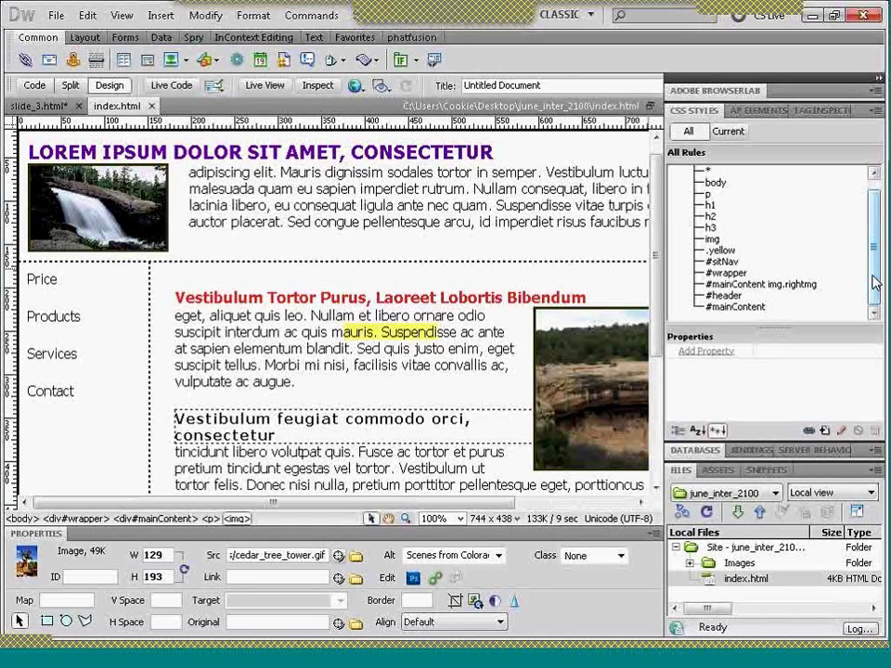
- Reorder the style rules after .yellow as #wrapper, #header, #sitNav, #mainContent and #mainContent img.rightmg
{"action": "left_click", "coordinate": [719, 279]}
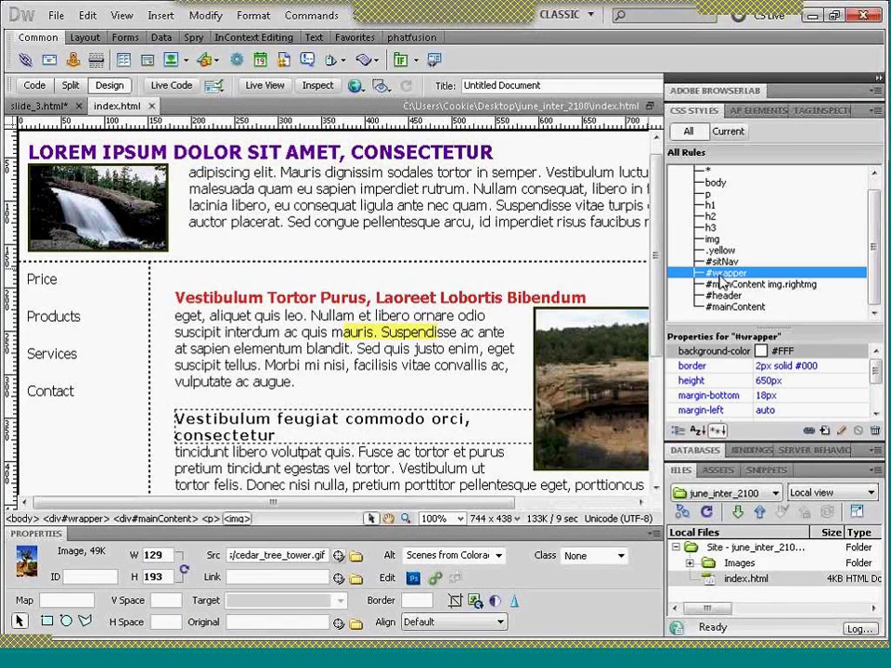
{"action": "left_click_drag", "start_coordinate": [722, 263], "coordinate": [722, 262]}
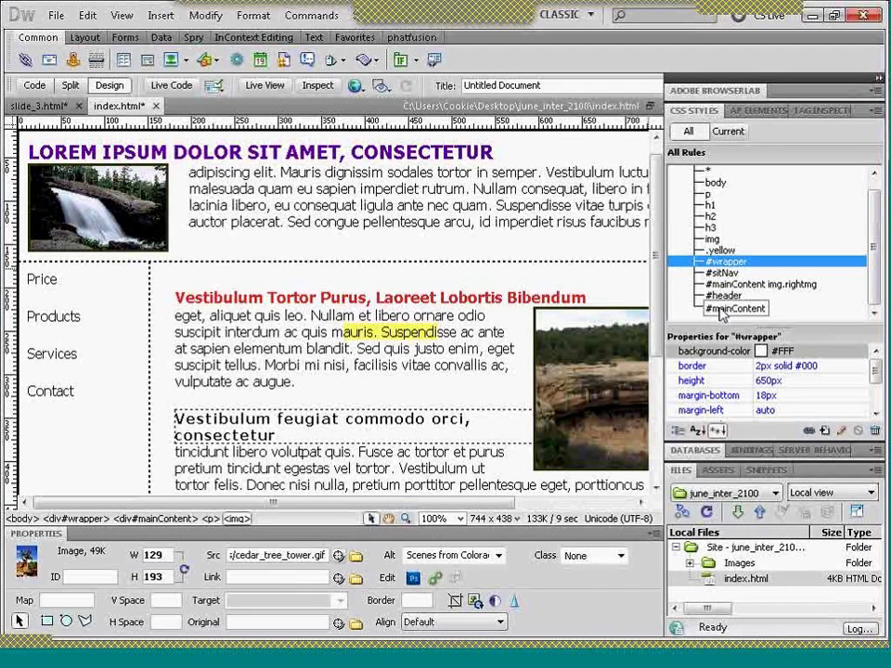
{"action": "left_click_drag", "start_coordinate": [722, 313], "coordinate": [717, 286]}
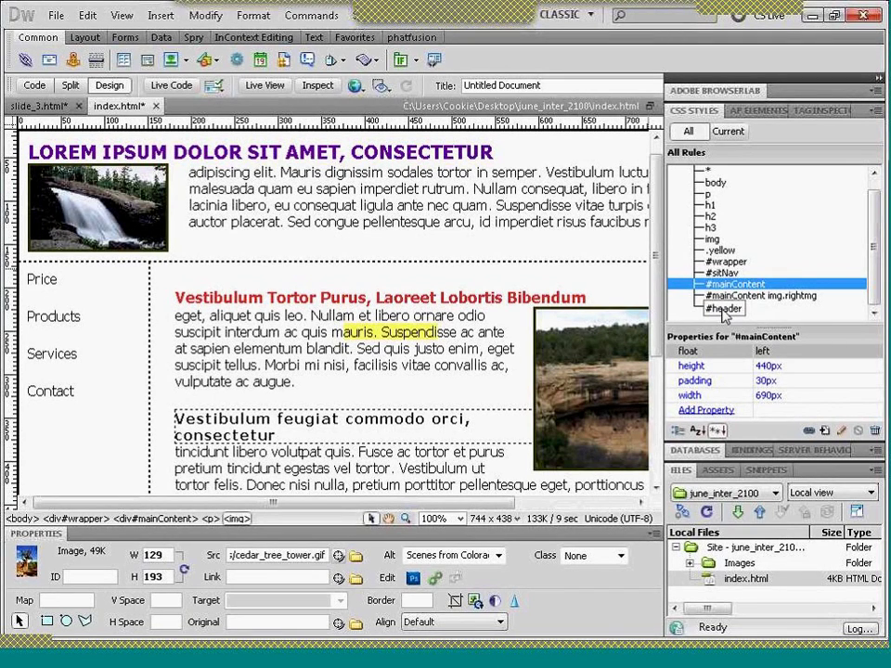
{"action": "left_click", "coordinate": [724, 312]}
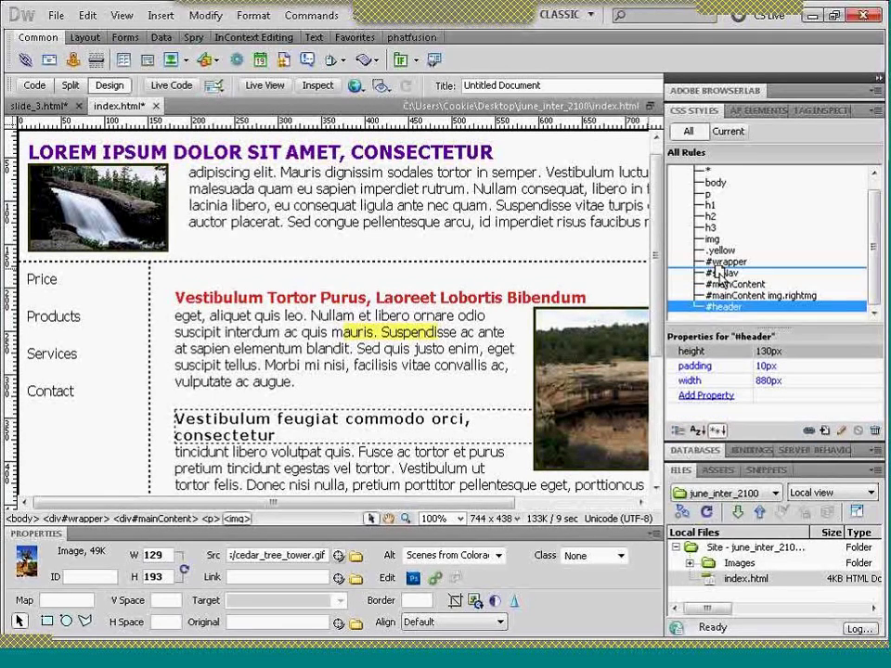
{"action": "left_click_drag", "start_coordinate": [724, 311], "coordinate": [724, 271]}
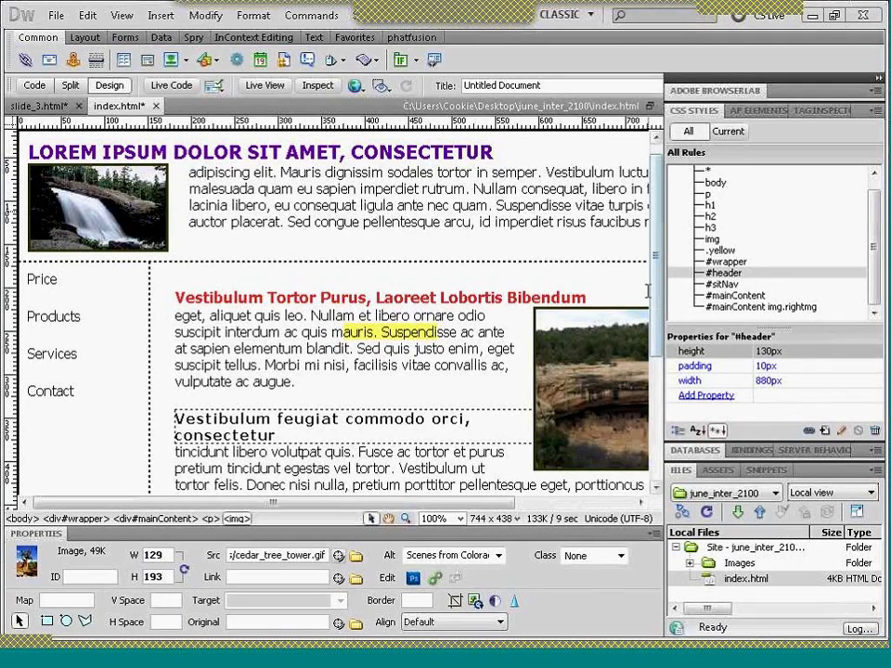
- Compare the cliff palace and cedar tree images with the img style rule, and check the class on the cliff palace image
{"action": "left_click_drag", "start_coordinate": [658, 298], "coordinate": [659, 309]}
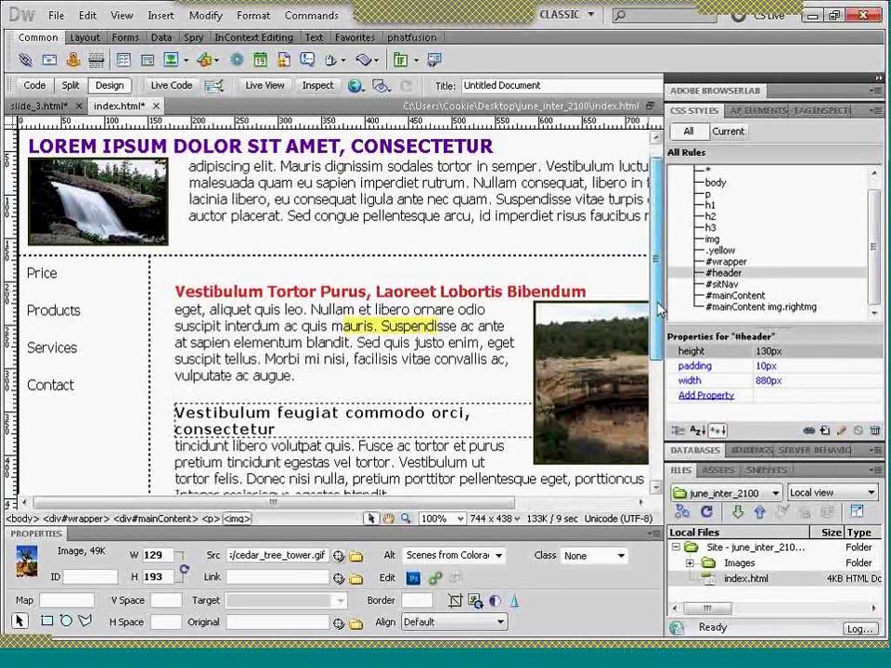
{"action": "scroll", "coordinate": [659, 316], "scroll_direction": "down", "scroll_amount": 5}
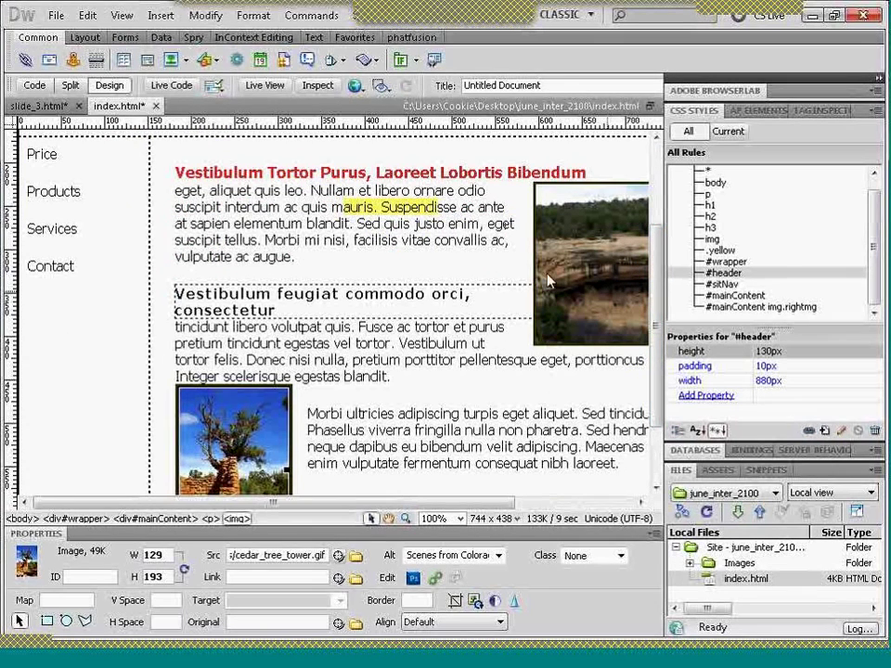
{"action": "left_click", "coordinate": [620, 275]}
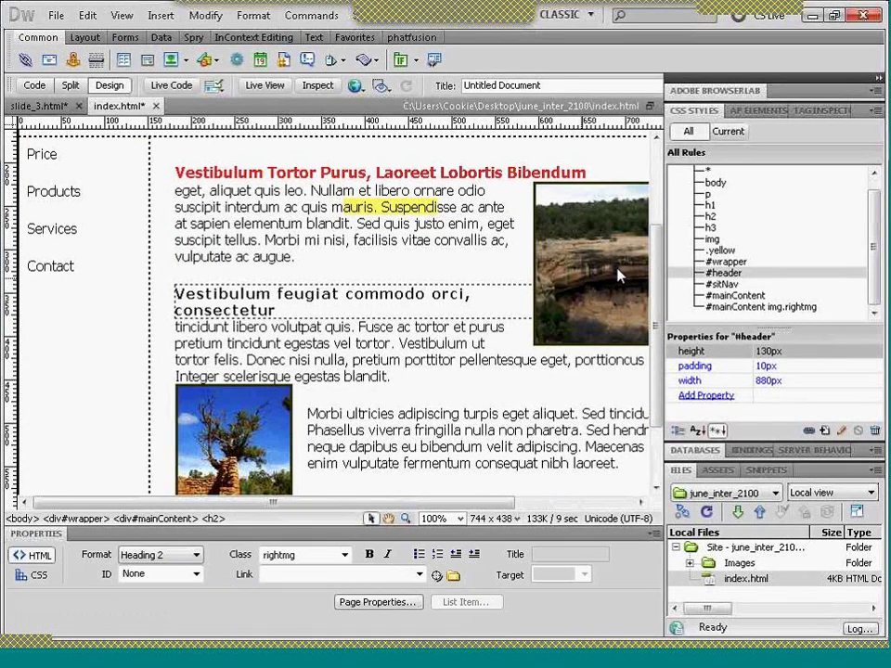
{"action": "left_click", "coordinate": [620, 275]}
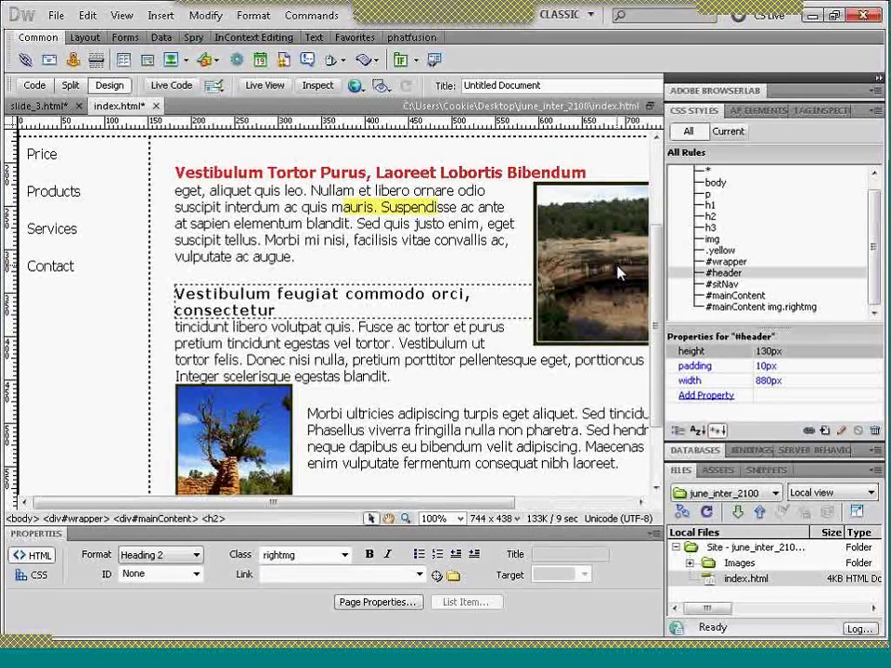
{"action": "left_click", "coordinate": [249, 436]}
{"action": "left_click", "coordinate": [249, 436]}
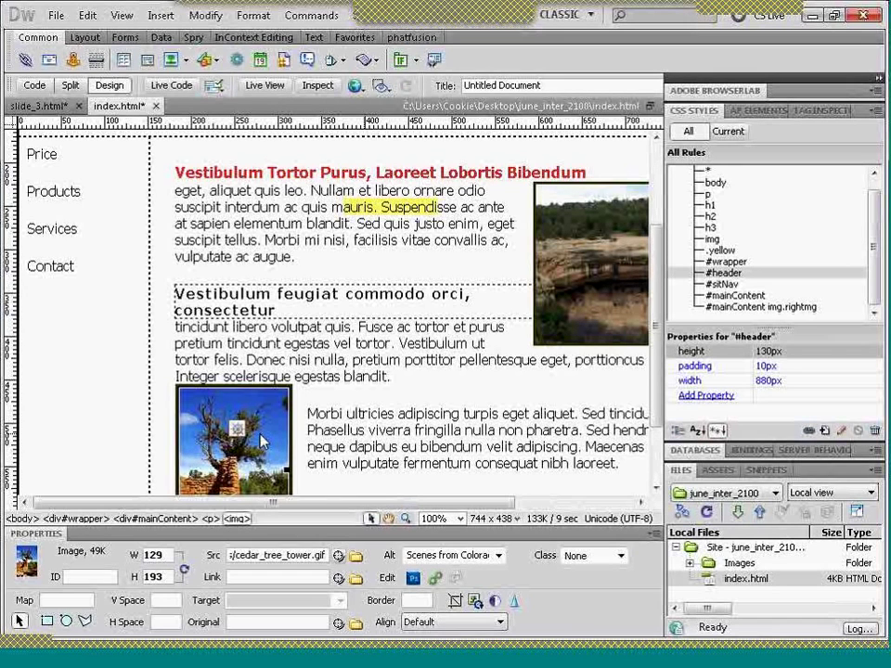
{"action": "left_click", "coordinate": [712, 240]}
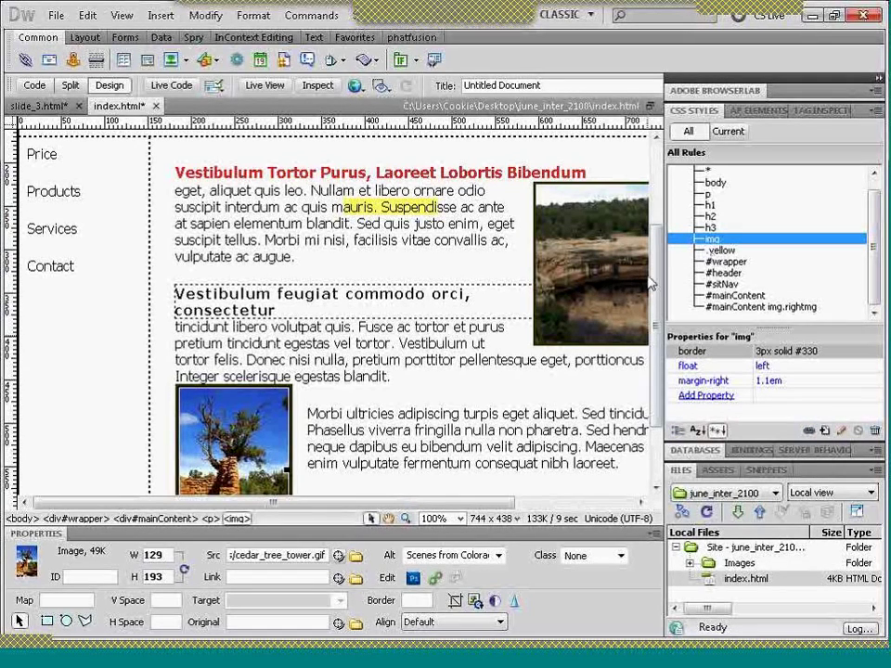
{"action": "left_click_drag", "start_coordinate": [656, 278], "coordinate": [656, 195]}
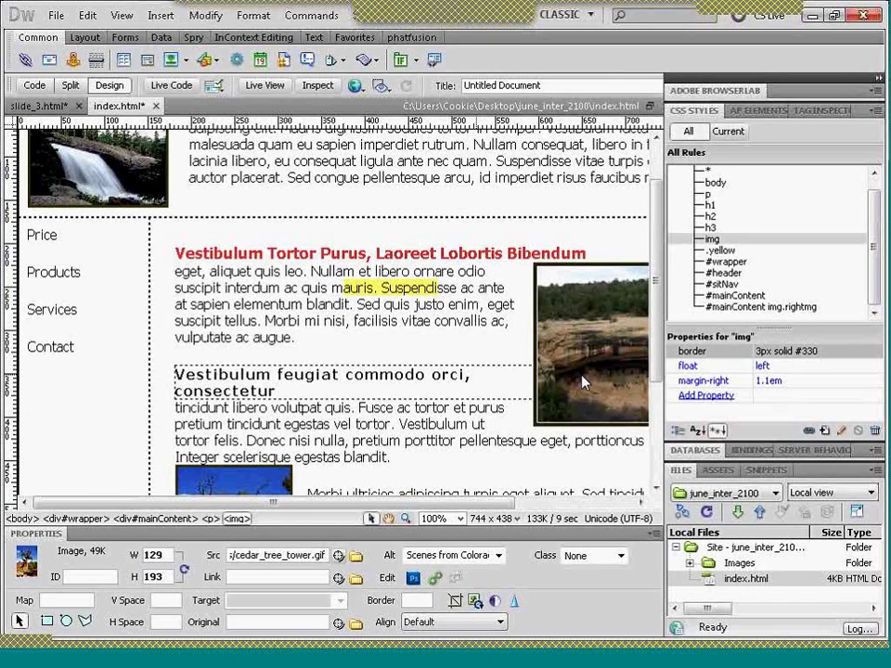
{"action": "left_click", "coordinate": [571, 375]}
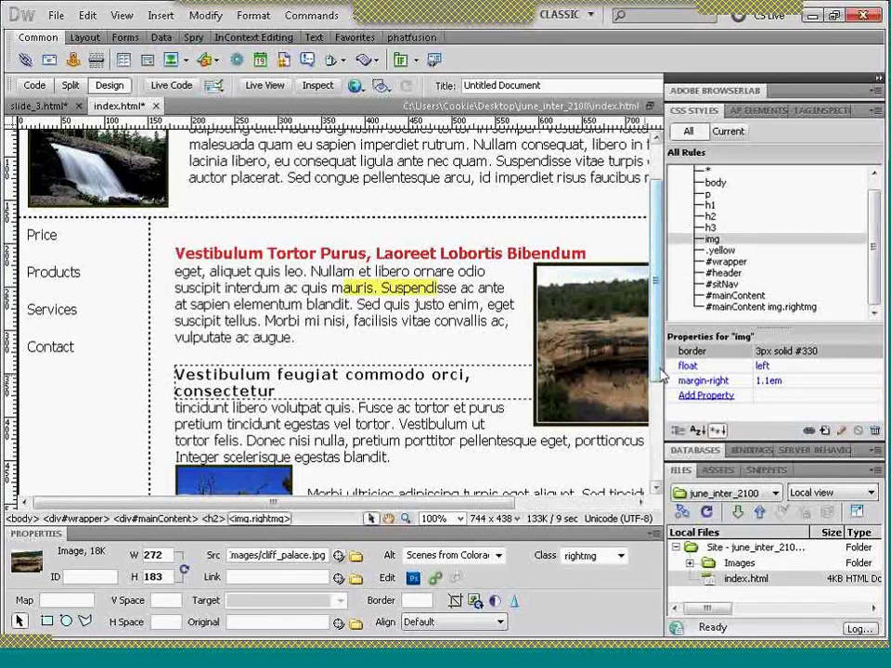
- Apply the rightmg class to the cedar tree image in the main content
{"action": "scroll", "coordinate": [662, 375], "scroll_direction": "down", "scroll_amount": 3}
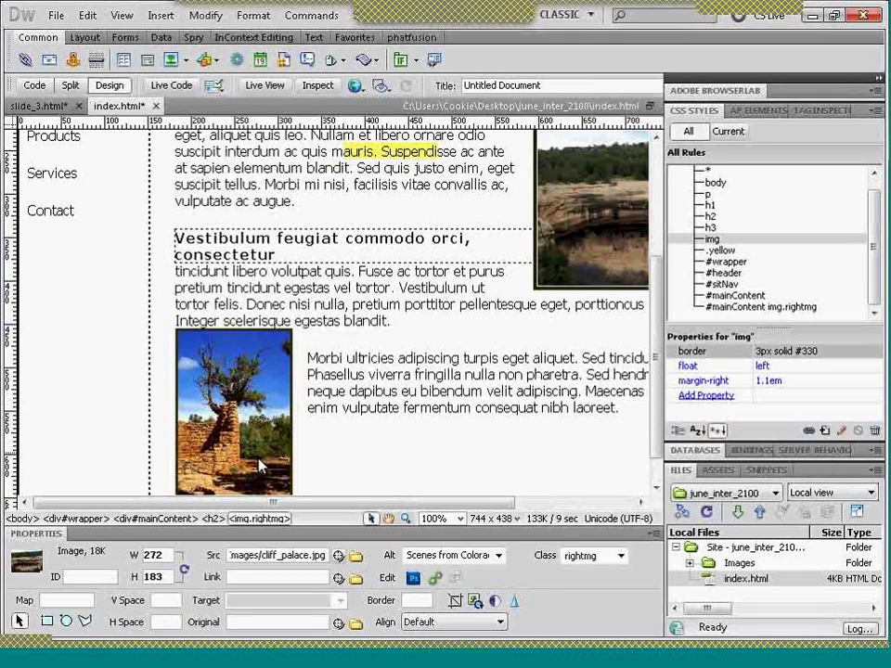
{"action": "left_click", "coordinate": [238, 422]}
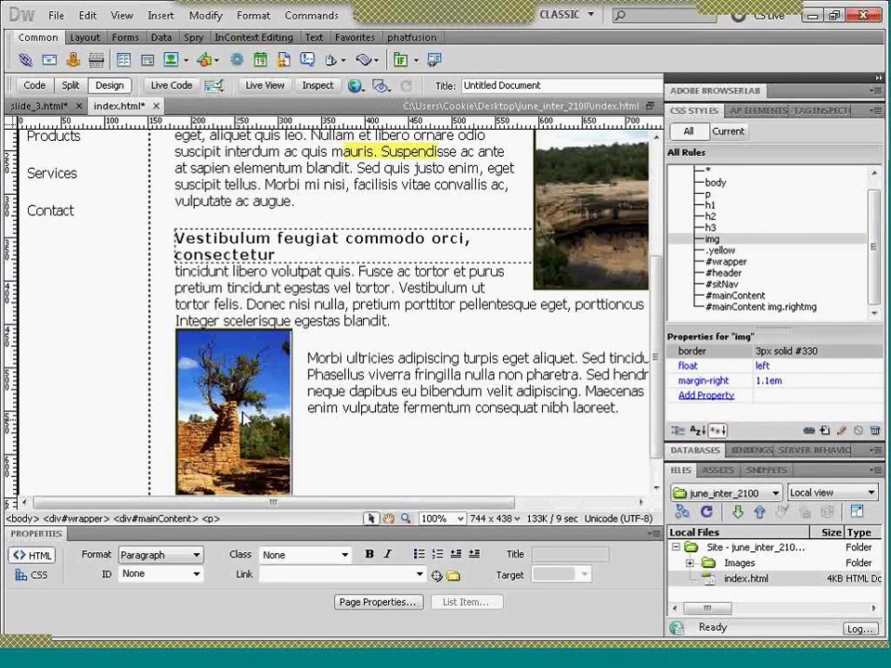
{"action": "left_click", "coordinate": [241, 442]}
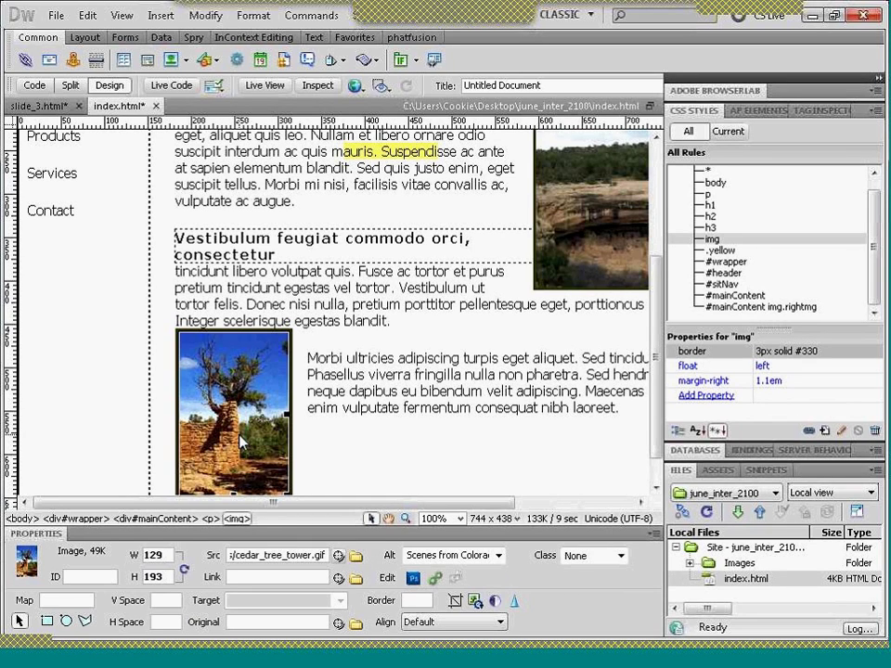
{"action": "left_click", "coordinate": [620, 556]}
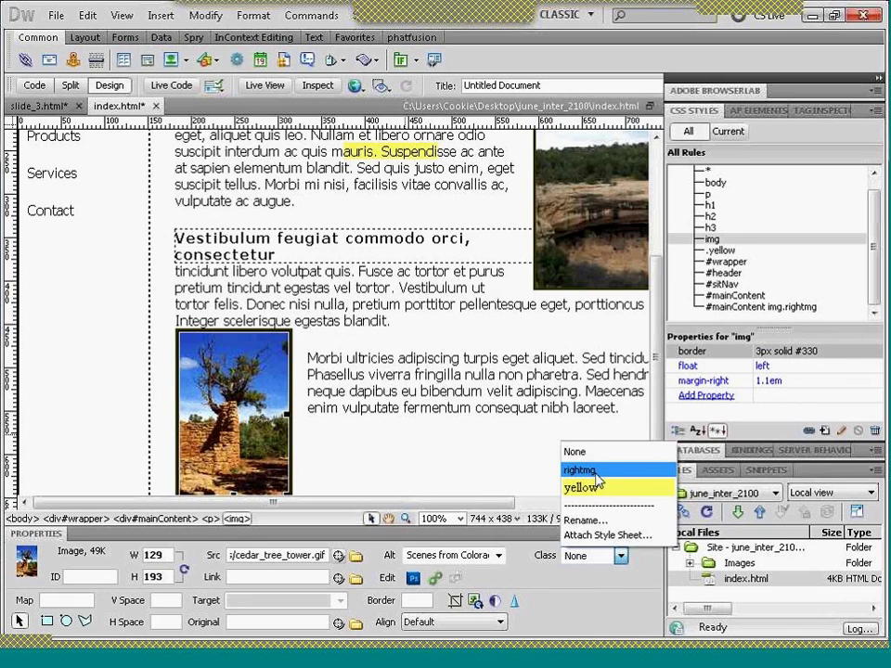
{"action": "left_click", "coordinate": [597, 475]}
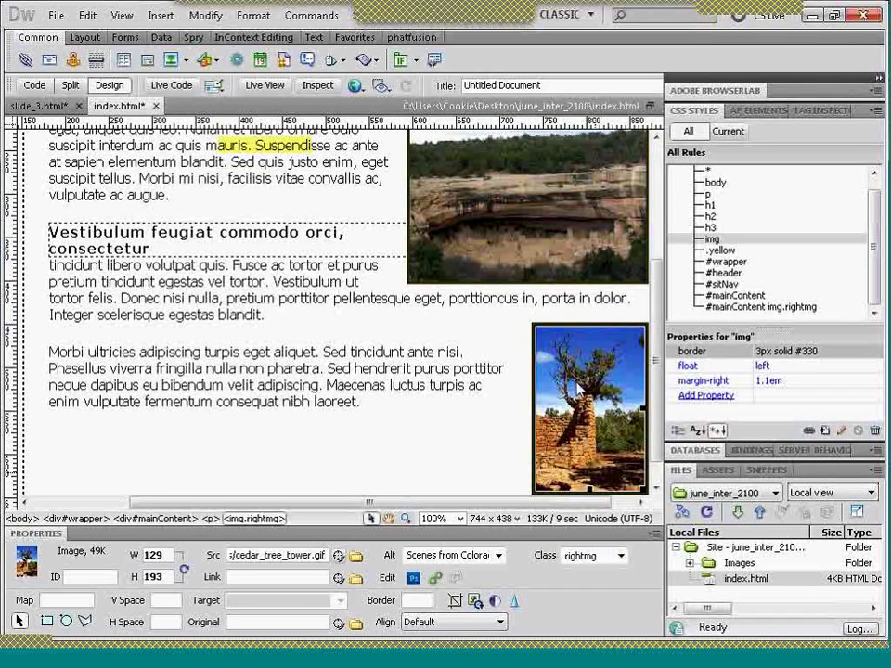
{"action": "left_click", "coordinate": [533, 195]}
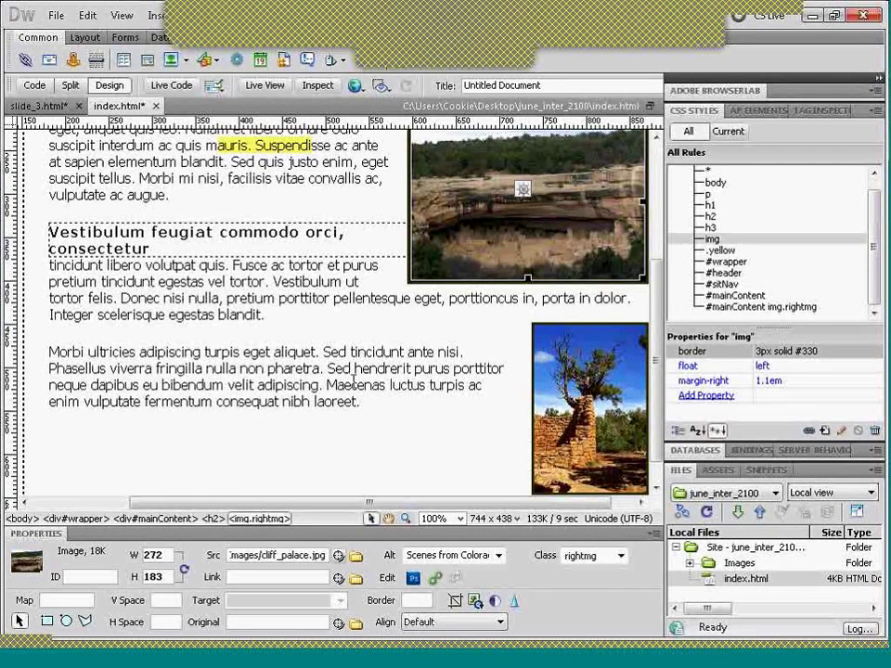
{"action": "left_click", "coordinate": [324, 319]}
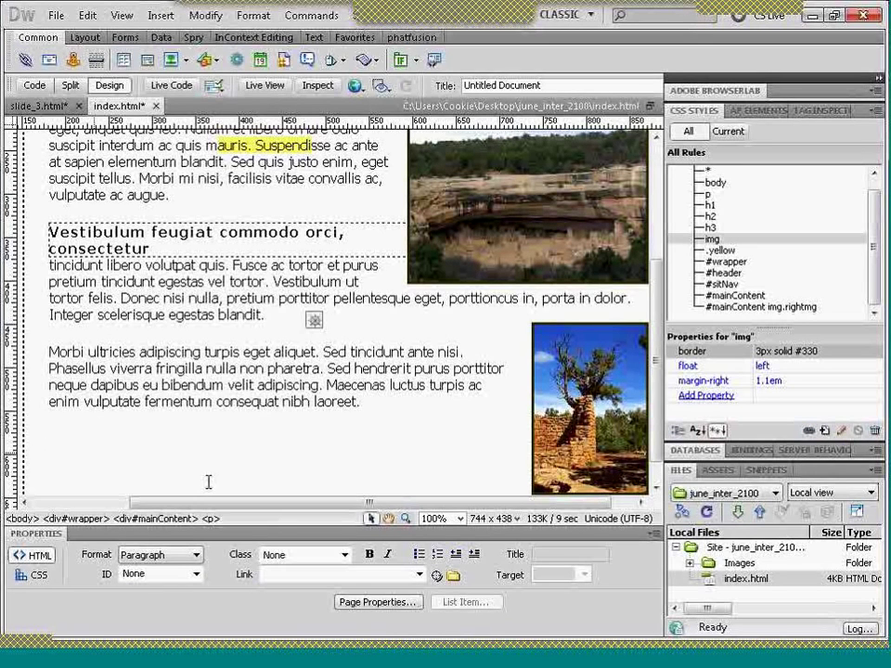
- Review the Box settings in the #mainContent rule definition and leave them unchanged
{"action": "left_click", "coordinate": [748, 295]}
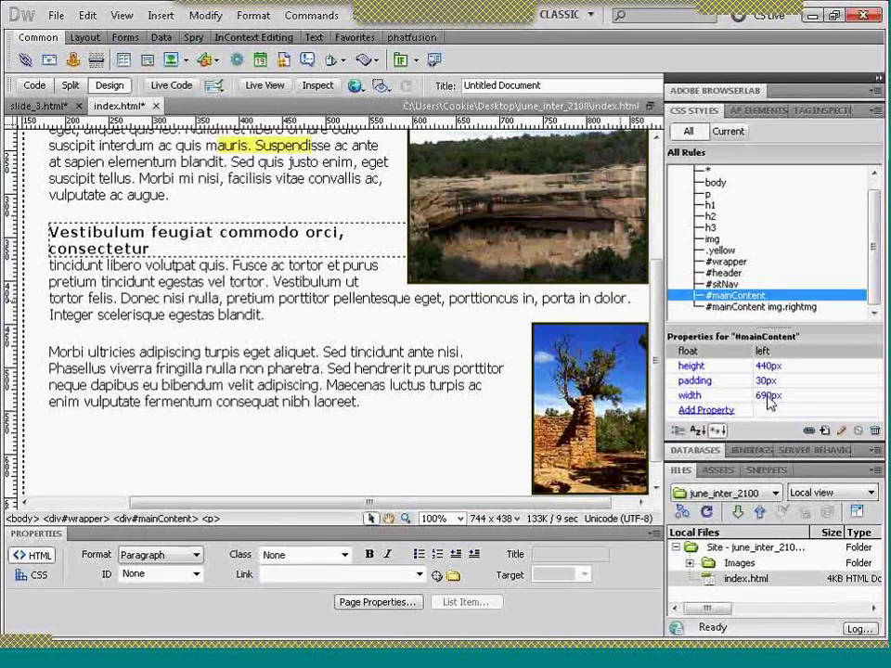
{"action": "double_click", "coordinate": [748, 297]}
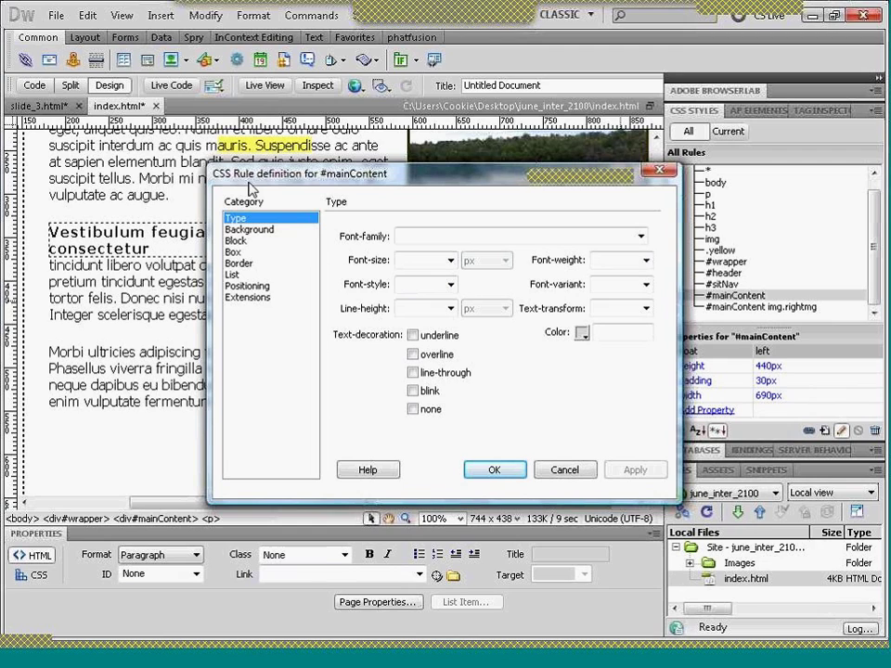
{"action": "left_click", "coordinate": [234, 253]}
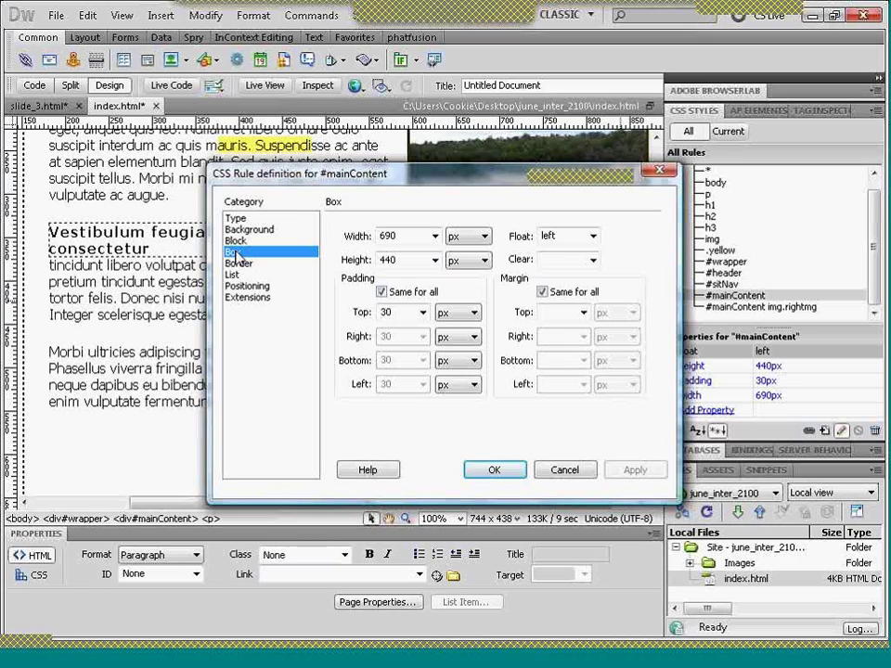
{"action": "left_click", "coordinate": [565, 471]}
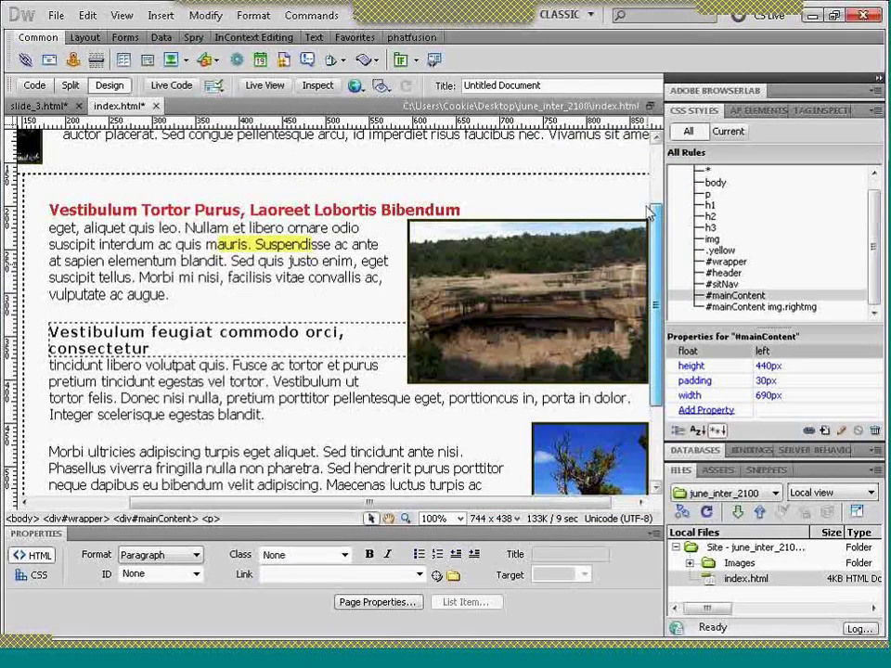
- Open the Box settings of the #mainContent rule definition and move the dialog aside from the page text
{"action": "left_click", "coordinate": [731, 296]}
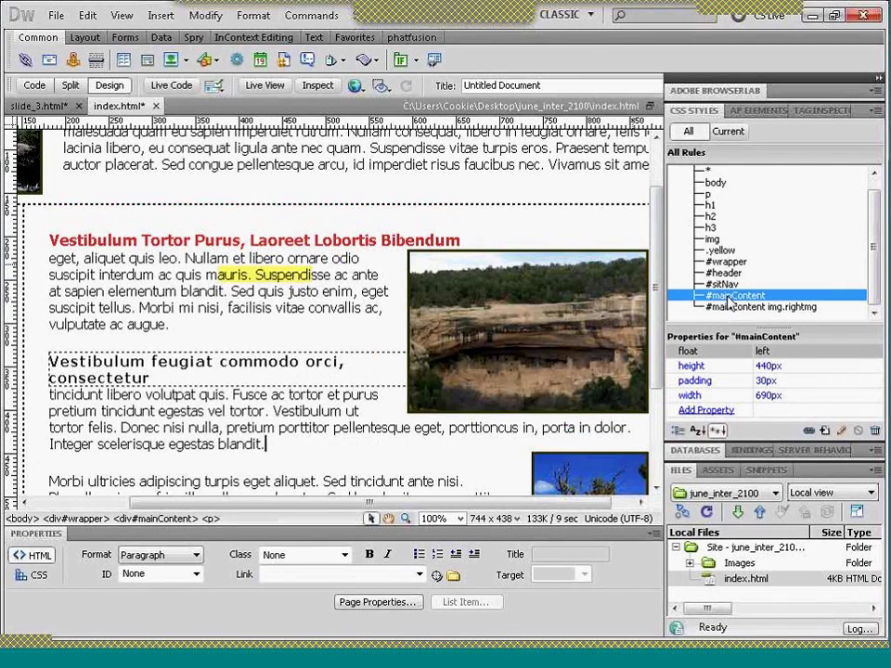
{"action": "double_click", "coordinate": [731, 297]}
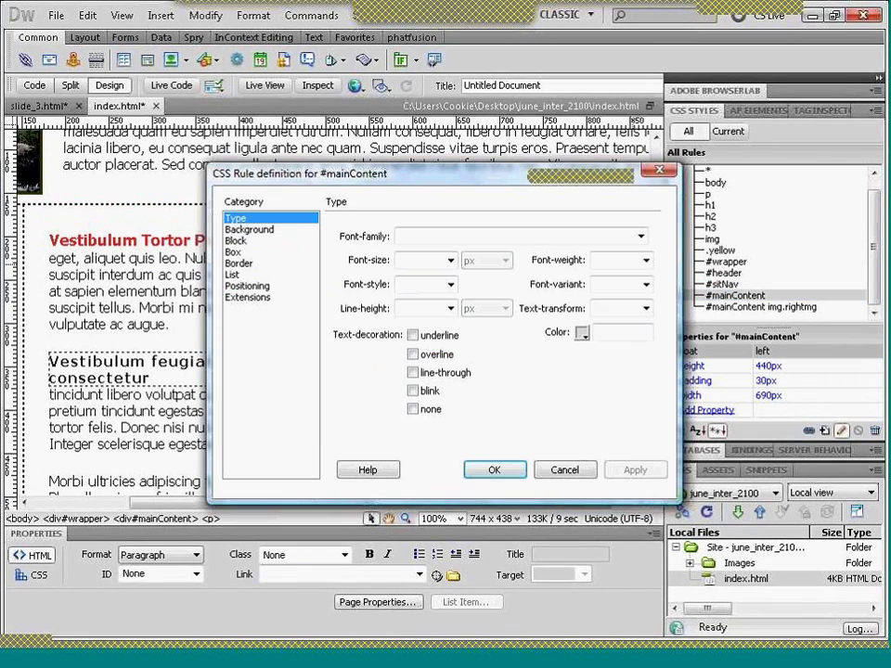
{"action": "left_click", "coordinate": [232, 252]}
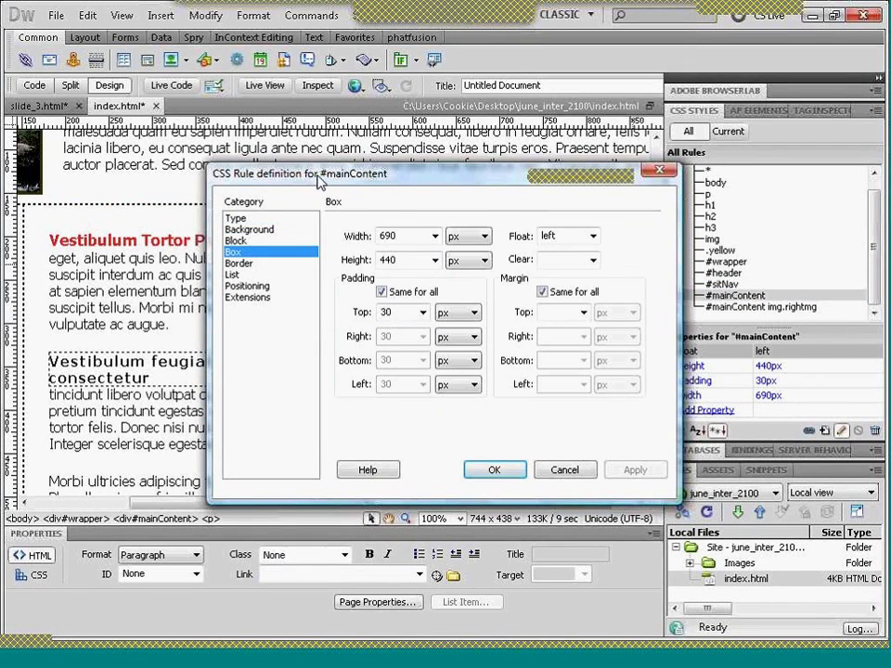
{"action": "left_click_drag", "start_coordinate": [327, 184], "coordinate": [399, 206]}
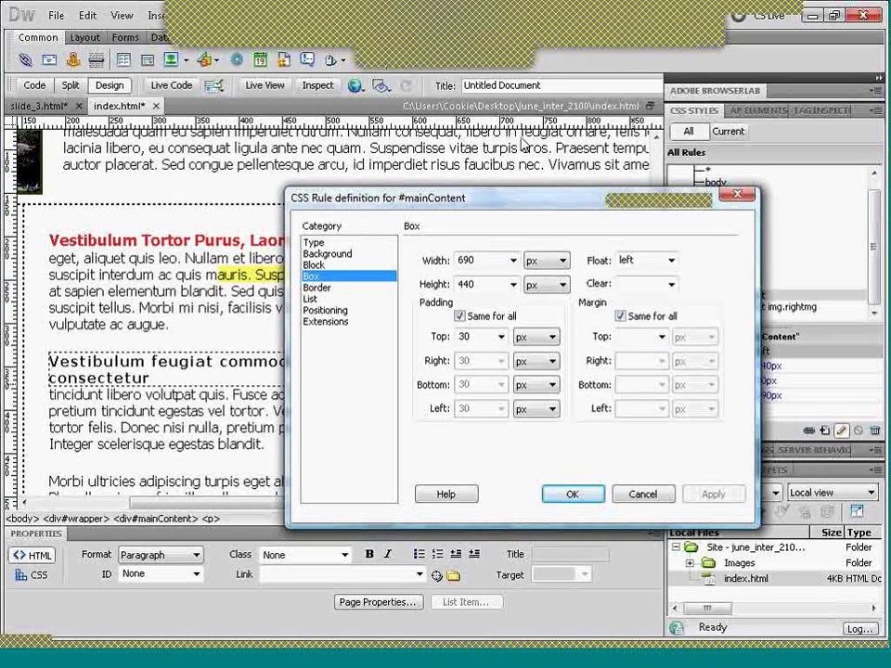
{"action": "left_click", "coordinate": [459, 317]}
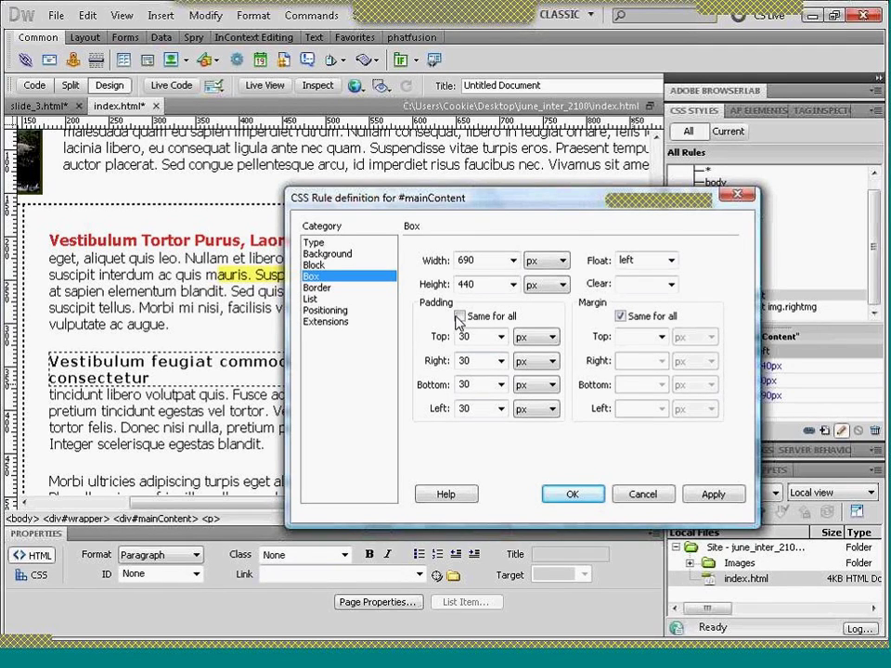
{"action": "left_click", "coordinate": [460, 317]}
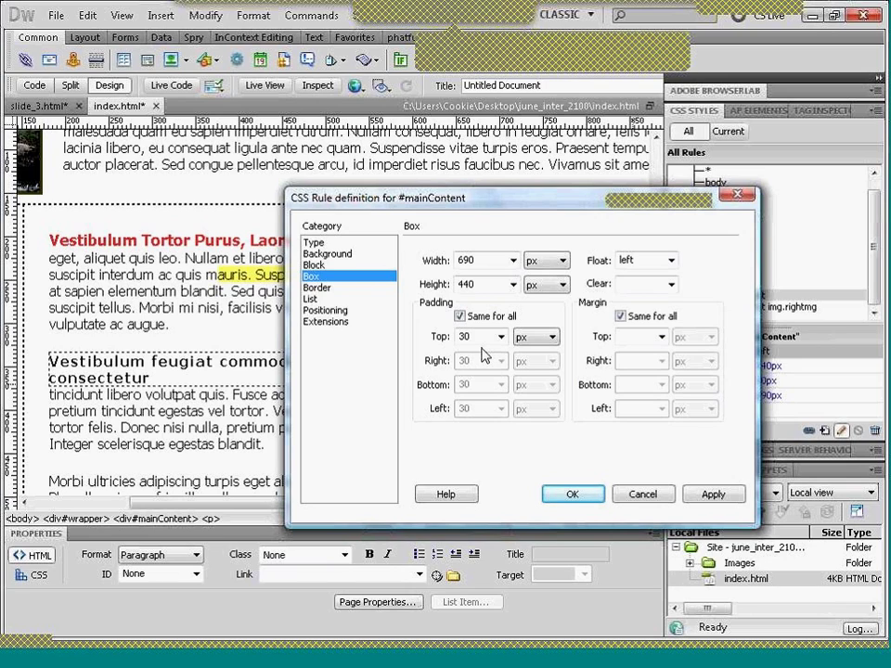
{"action": "double_click", "coordinate": [462, 334]}
{"action": "key", "text": "BackSpace"}
{"action": "type", "text": "30"}
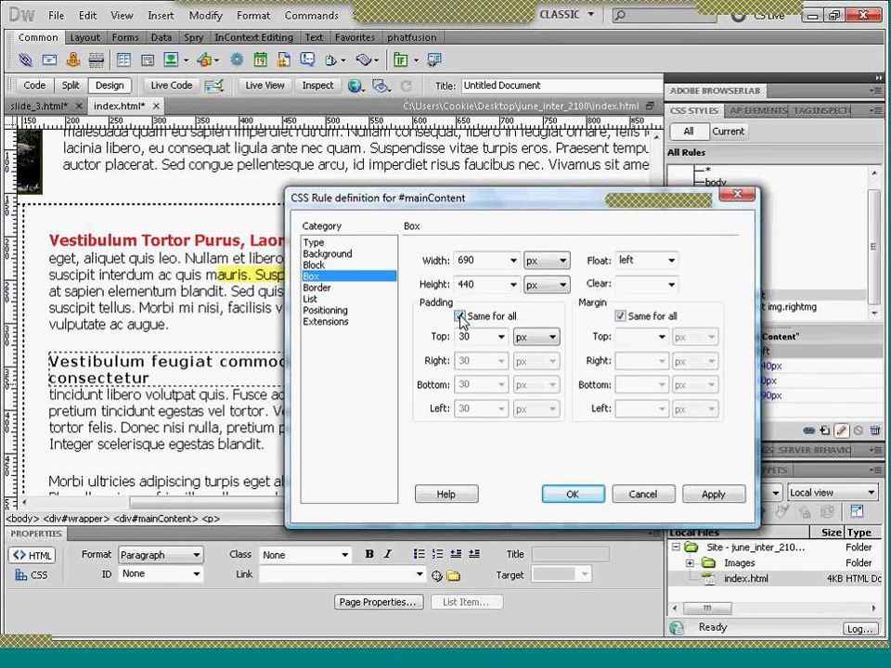
- Give #mainContent individual padding values per side, with 40 px at the top and 40 px at the bottom, and accept the rule
{"action": "left_click", "coordinate": [462, 318]}
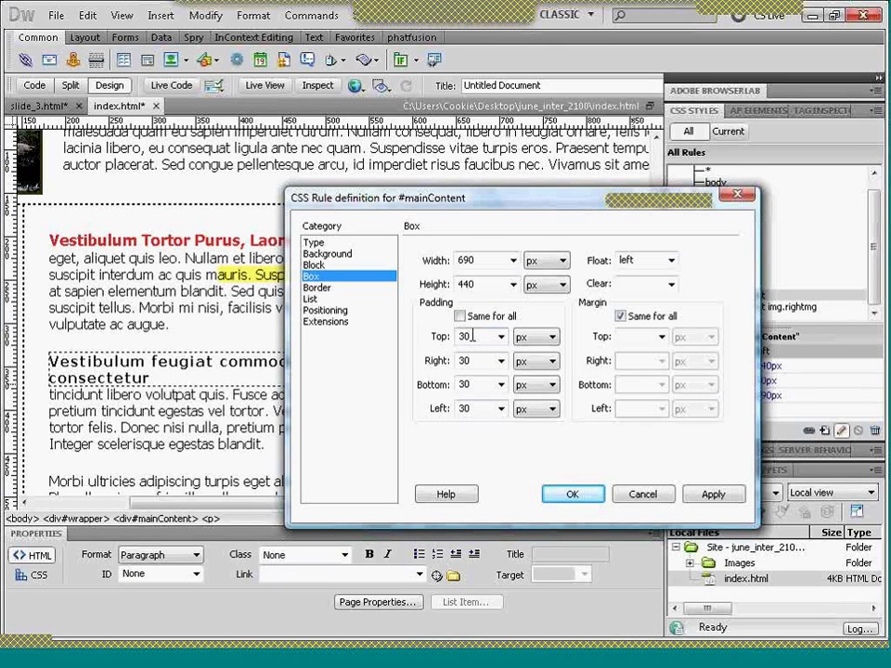
{"action": "left_click_drag", "start_coordinate": [474, 337], "coordinate": [451, 339]}
{"action": "type", "text": "40"}
{"action": "key", "text": "Tab"}
{"action": "key", "text": "Tab"}
{"action": "type", "text": "30-10"}
{"action": "key", "text": "Tab"}
{"action": "double_click", "coordinate": [483, 384]}
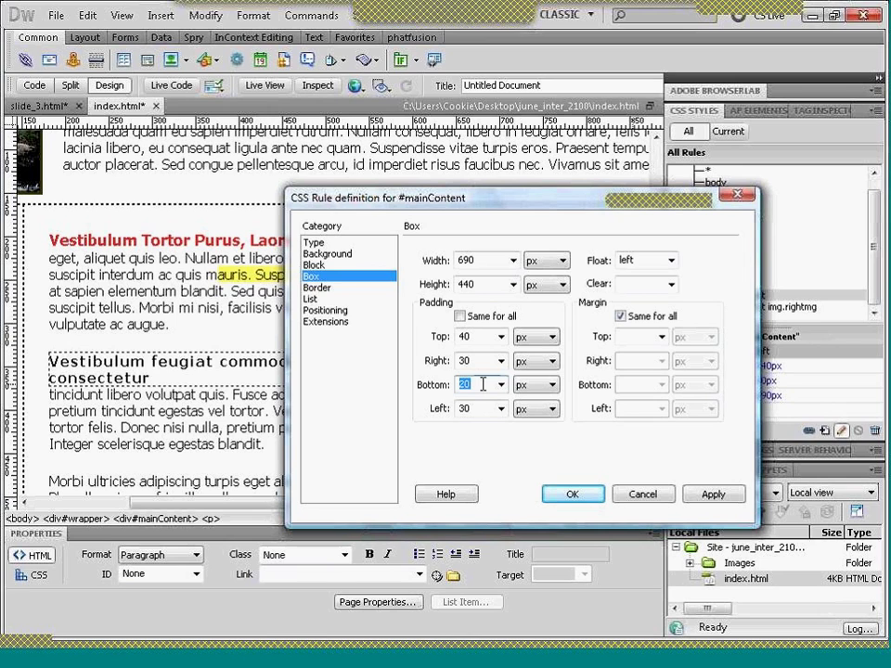
{"action": "type", "text": "40"}
{"action": "key", "text": "Return"}
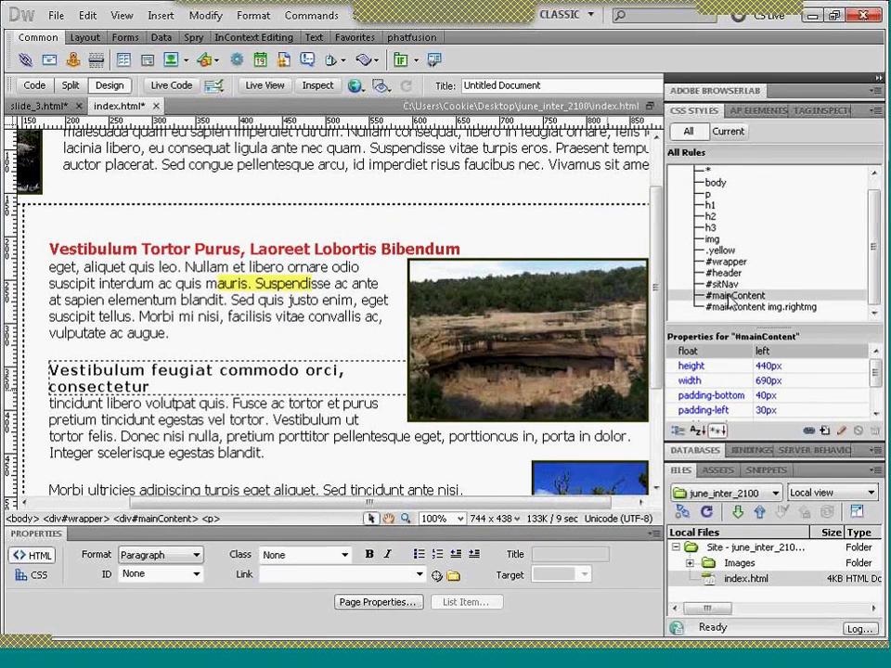
- Reopen the #mainContent rule's Box settings and reduce the height by 20 px to 420 px
{"action": "double_click", "coordinate": [733, 296]}
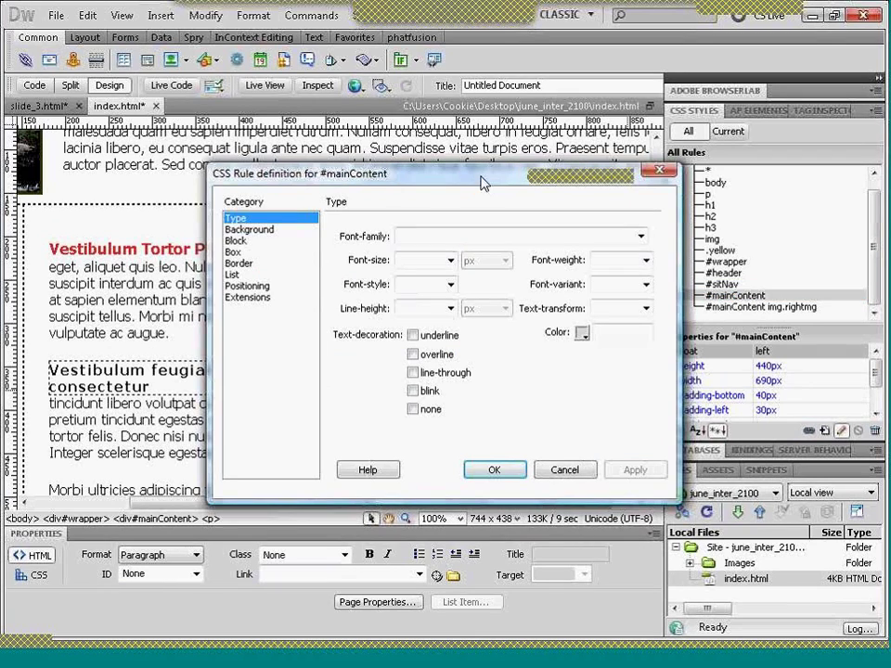
{"action": "left_click", "coordinate": [249, 255]}
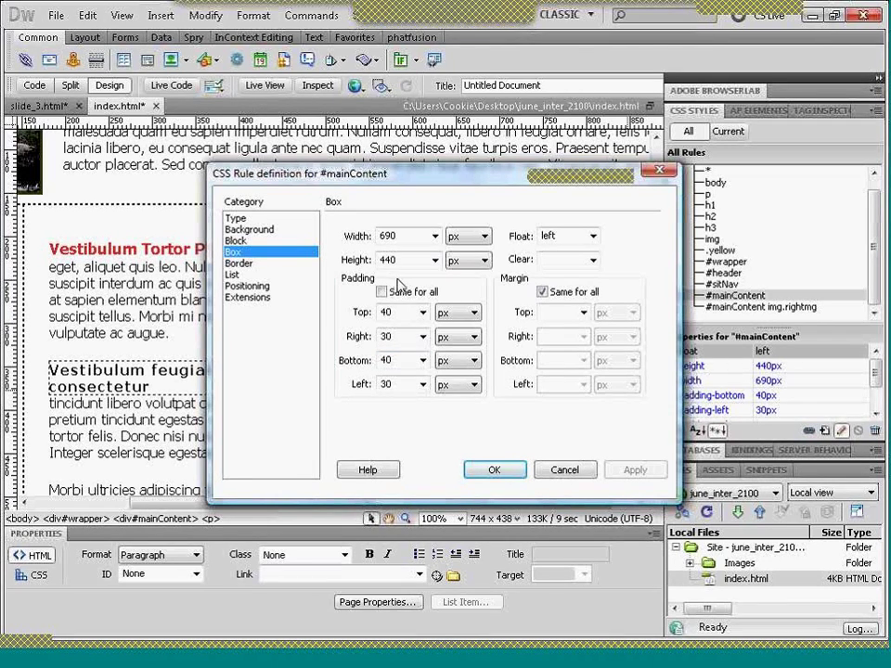
{"action": "double_click", "coordinate": [400, 260]}
{"action": "left_click", "coordinate": [400, 260]}
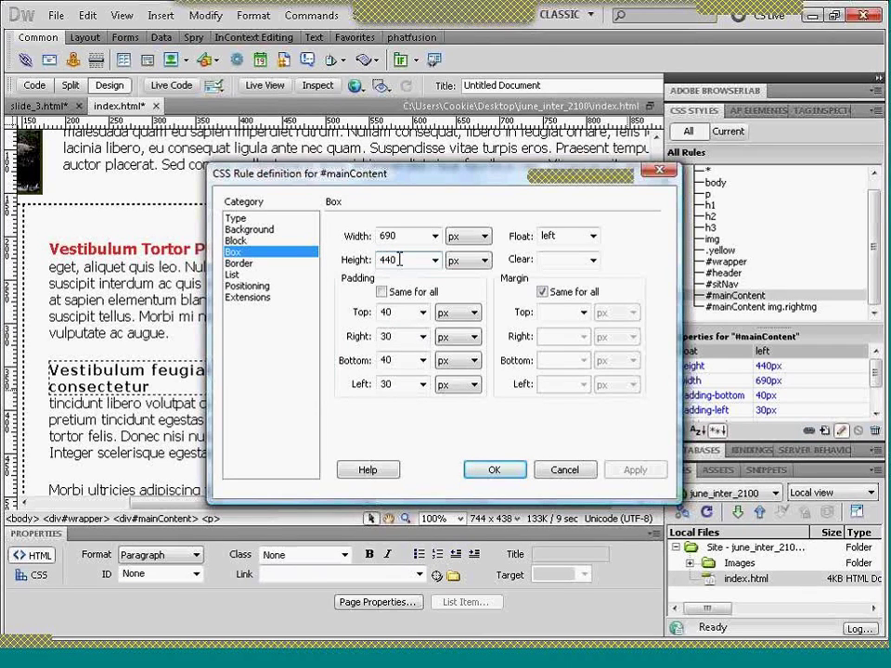
{"action": "type", "text": "-20"}
{"action": "key", "text": "Tab"}
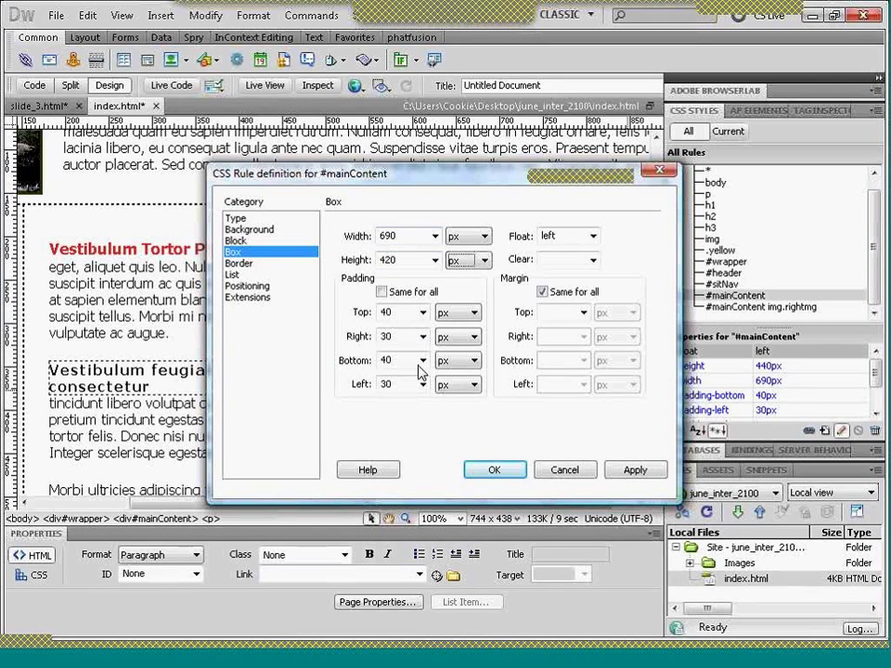
- Set the right padding of #mainContent to 35 px
{"action": "double_click", "coordinate": [390, 337]}
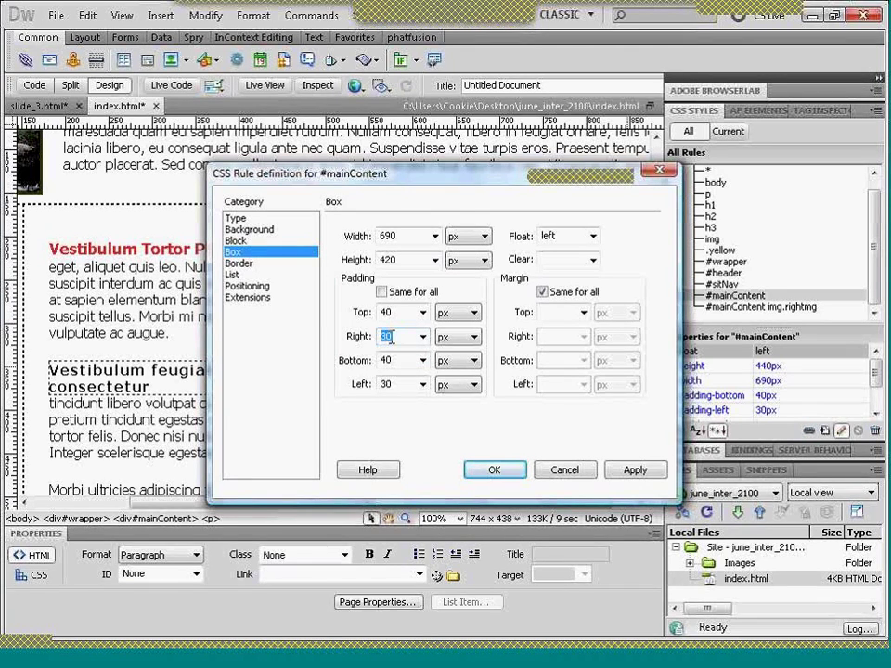
{"action": "type", "text": "35"}
{"action": "key", "text": "Tab"}
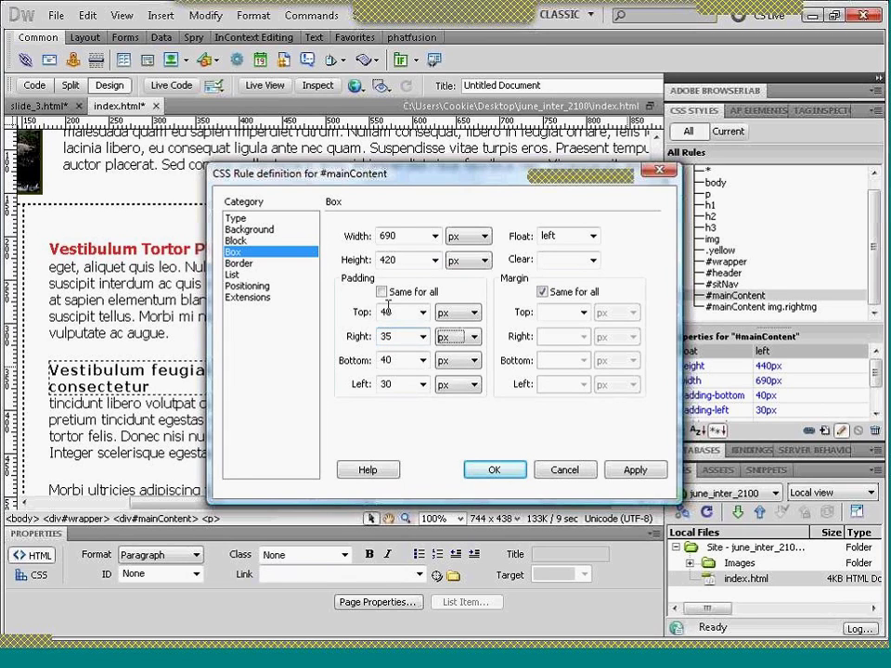
- Set the width of #mainContent to 685 px, then apply and accept the rule changes
{"action": "double_click", "coordinate": [401, 234]}
{"action": "left_click", "coordinate": [401, 235]}
{"action": "type", "text": "-"}
{"action": "key", "text": "BackSpace"}
{"action": "key", "text": "BackSpace"}
{"action": "key", "text": "BackSpace"}
{"action": "type", "text": "85"}
{"action": "key", "text": "Tab"}
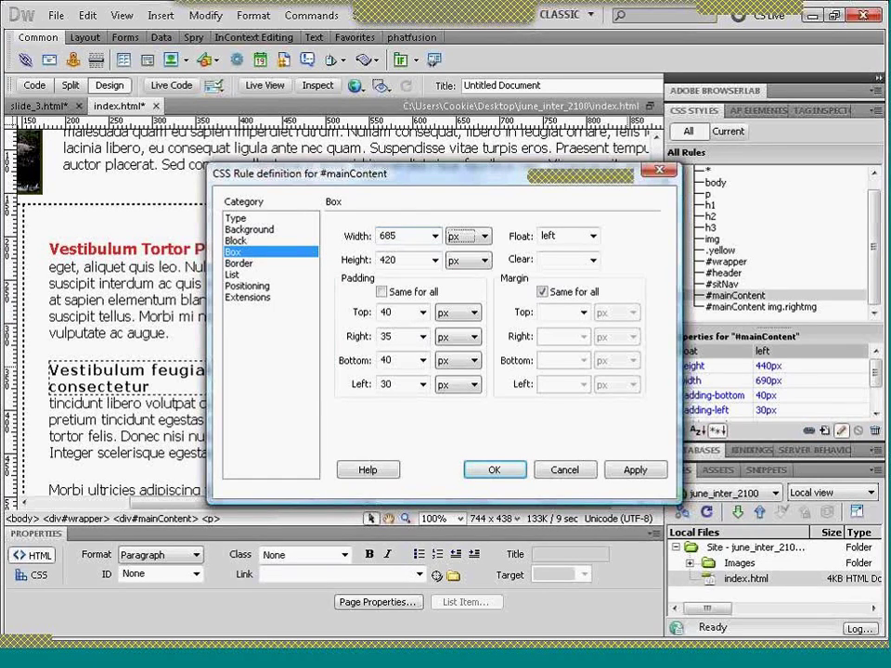
{"action": "left_click", "coordinate": [622, 473]}
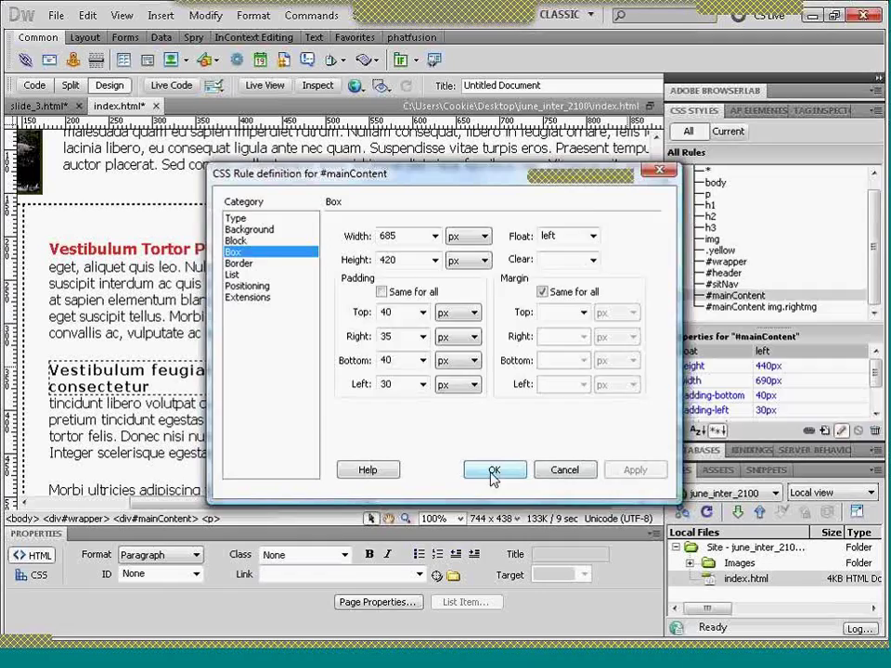
{"action": "left_click", "coordinate": [493, 473]}
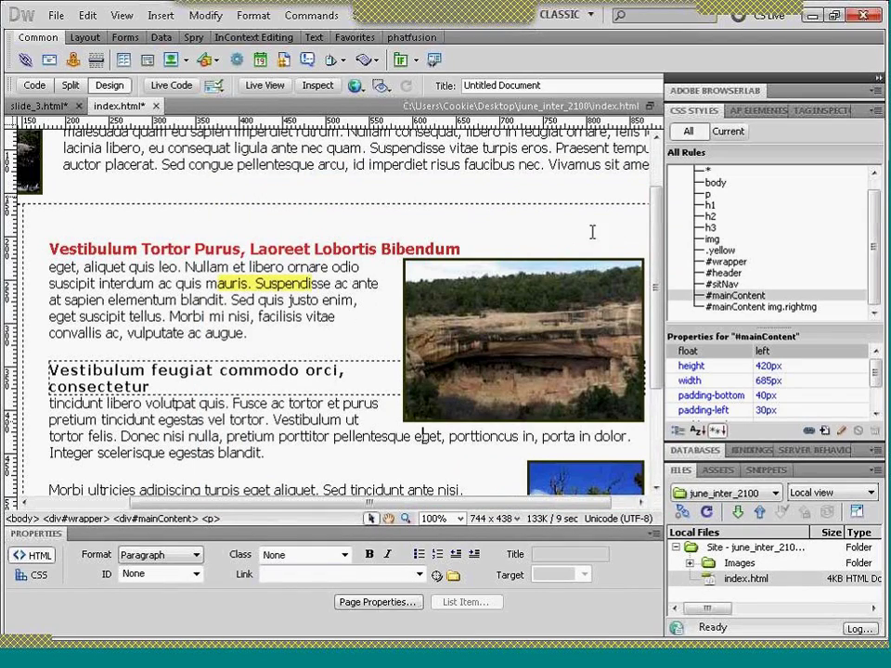
- Check the layout of the main content area and inspect the properties of the p rule
{"action": "scroll", "coordinate": [656, 263], "scroll_direction": "down", "scroll_amount": 3}
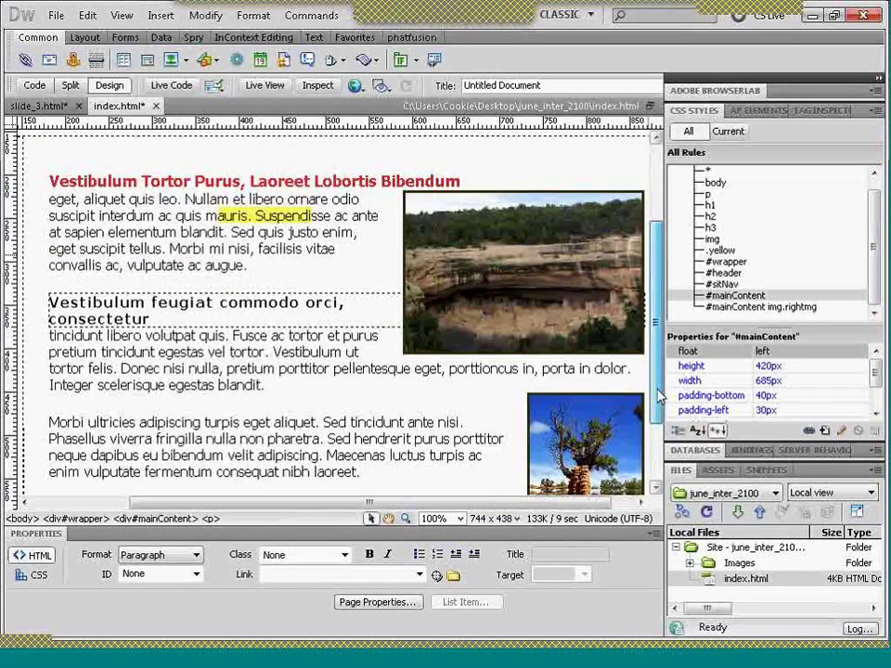
{"action": "scroll", "coordinate": [655, 238], "scroll_direction": "up", "scroll_amount": 5}
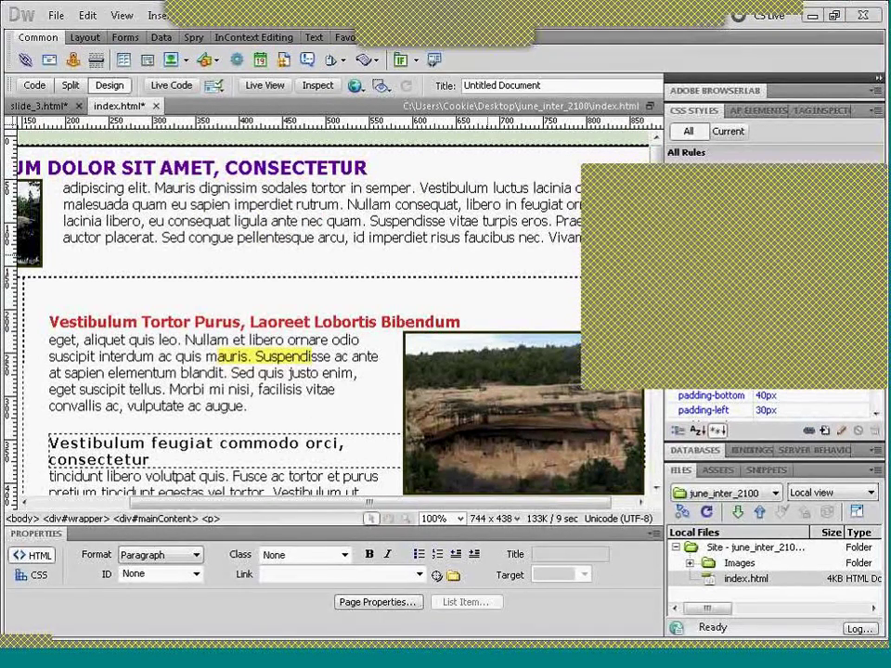
{"action": "left_click", "coordinate": [575, 259]}
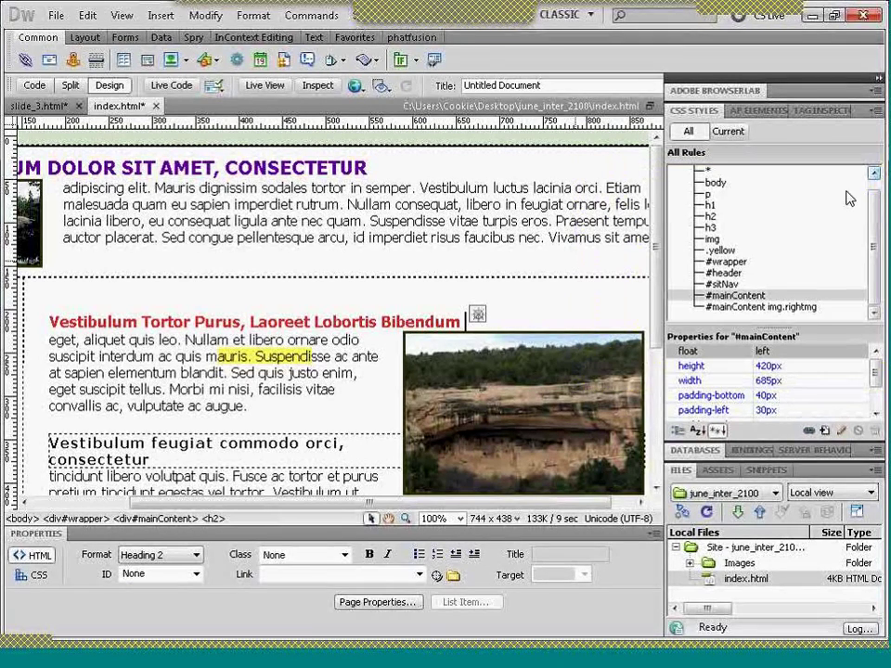
{"action": "left_click", "coordinate": [708, 194]}
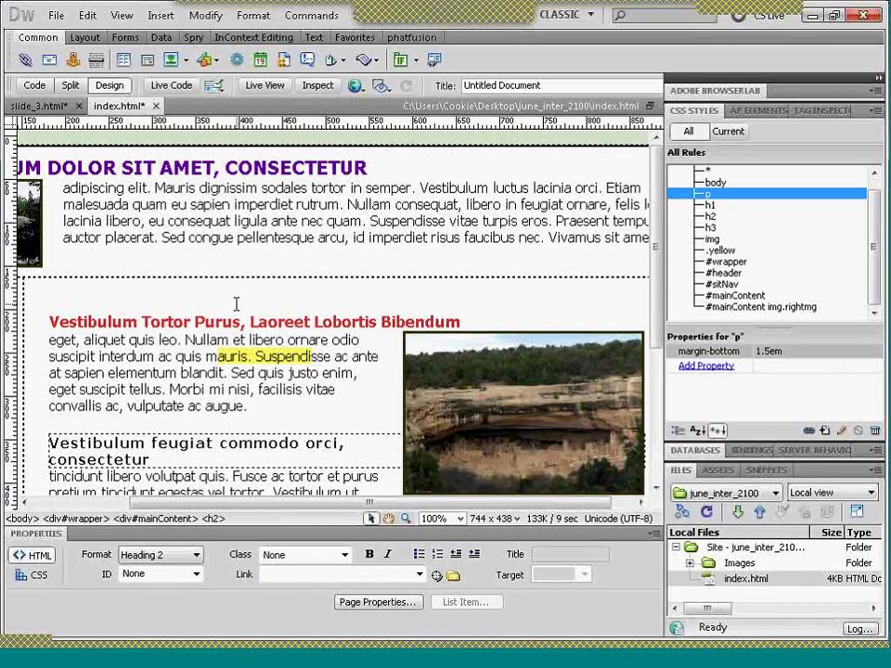
- Create a compound CSS rule named #mainContent p in this document, based on the first main content paragraph
{"action": "left_click", "coordinate": [185, 356]}
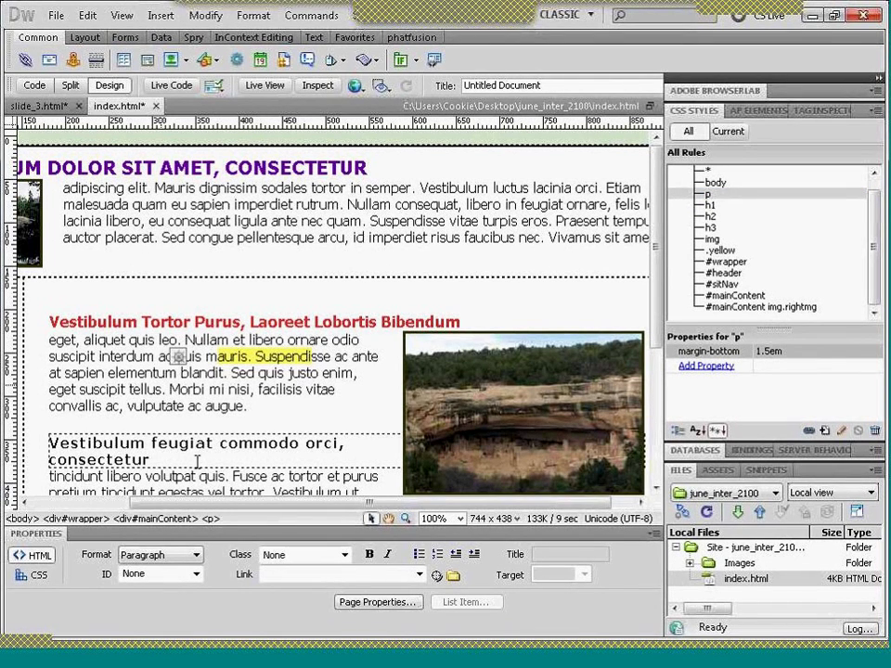
{"action": "left_click", "coordinate": [211, 520]}
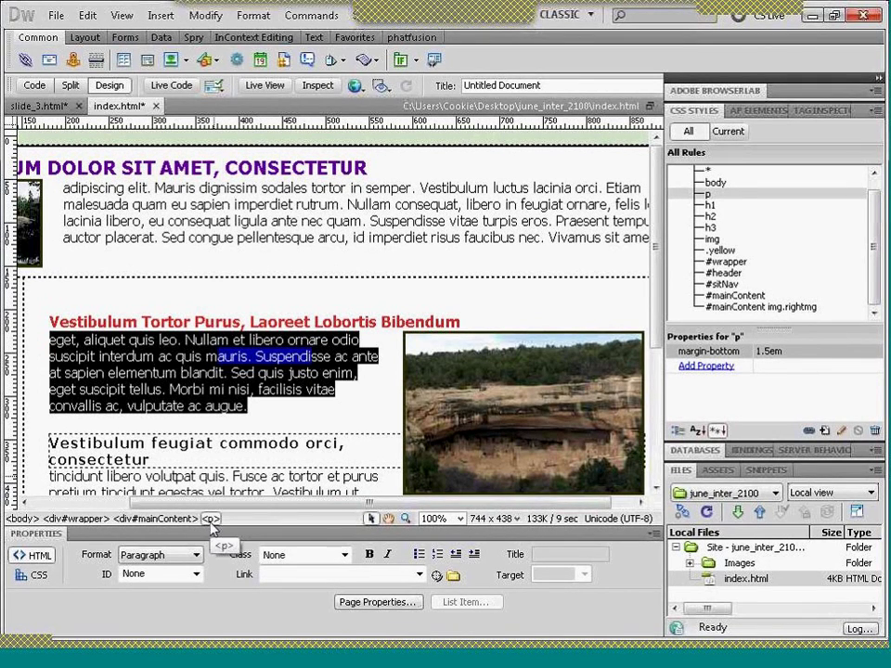
{"action": "left_click", "coordinate": [825, 433]}
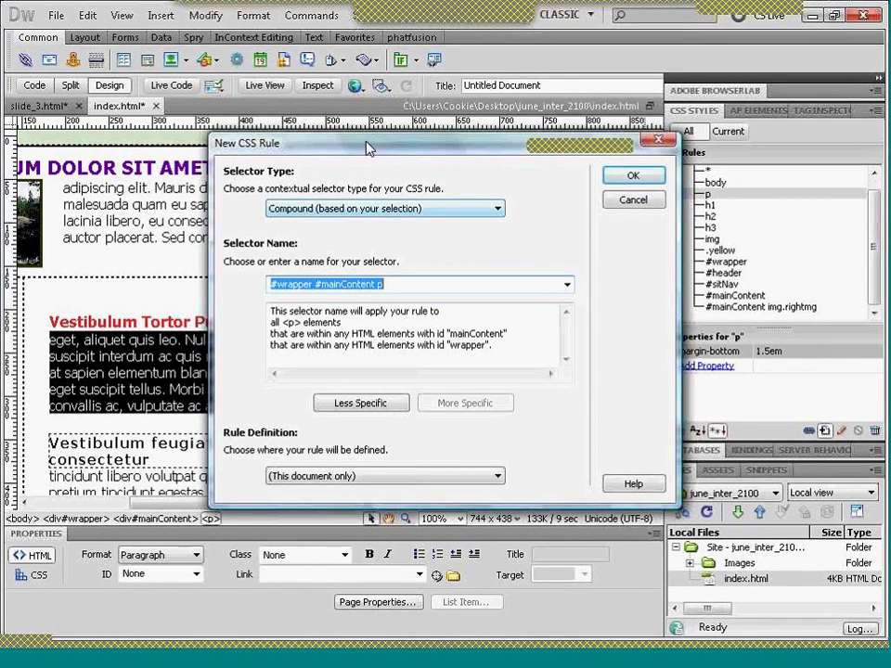
{"action": "left_click_drag", "start_coordinate": [367, 148], "coordinate": [455, 163]}
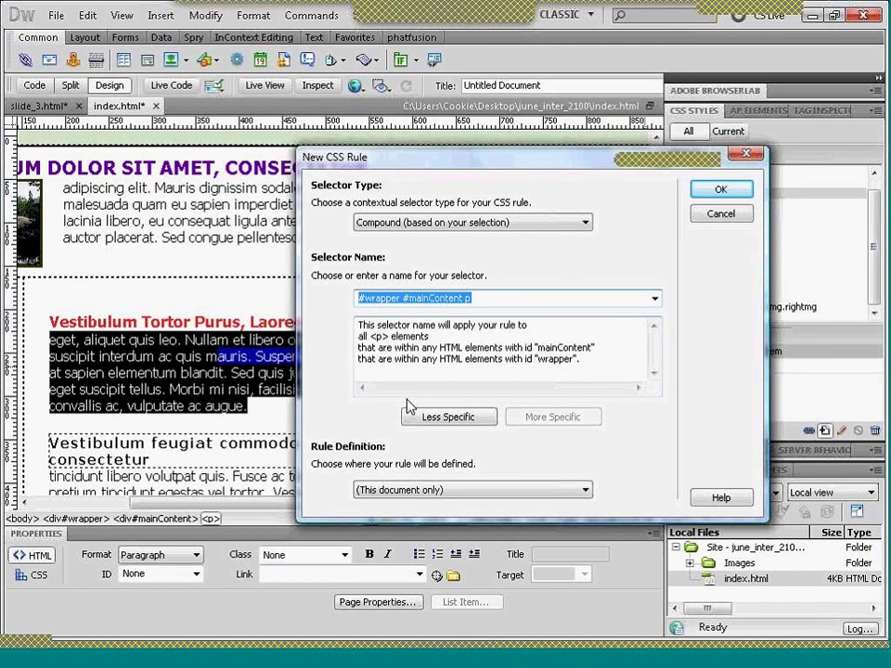
{"action": "left_click", "coordinate": [440, 420]}
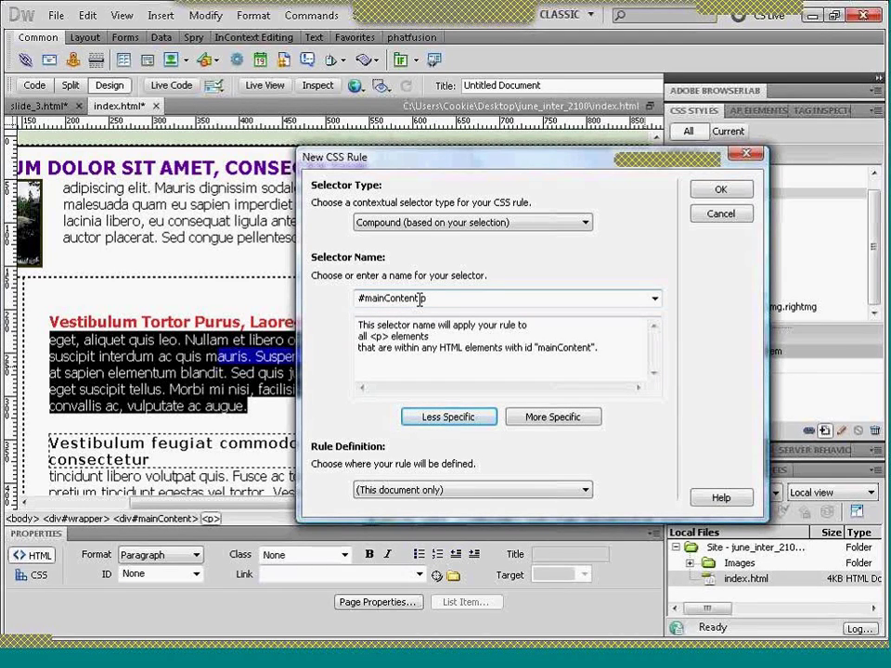
{"action": "left_click", "coordinate": [716, 190]}
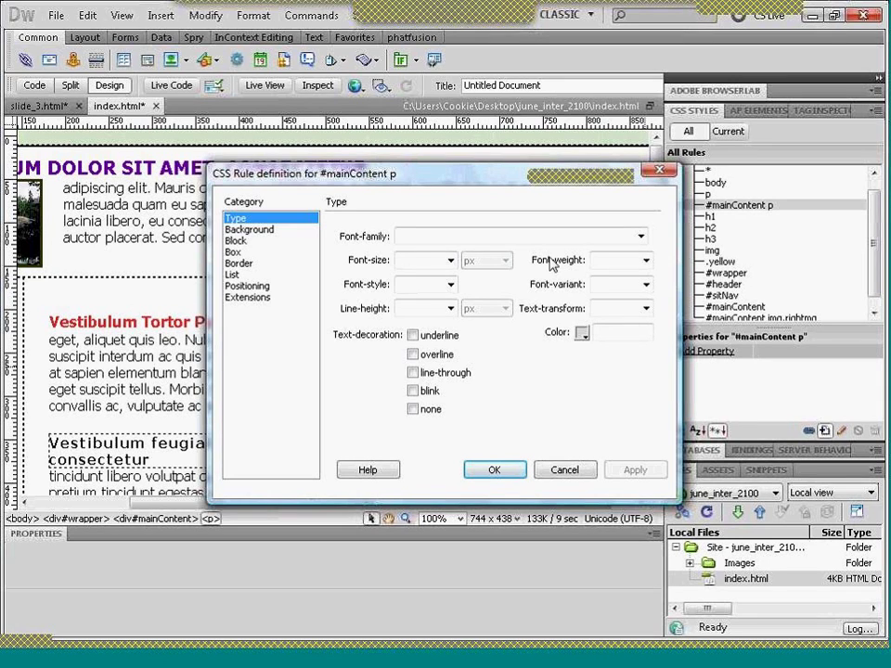
- Set the line-height of #mainContent p to 1.6 em, accept the rule, and check the paragraphs and images in the main content
{"action": "left_click", "coordinate": [440, 309]}
{"action": "type", "text": "1."}
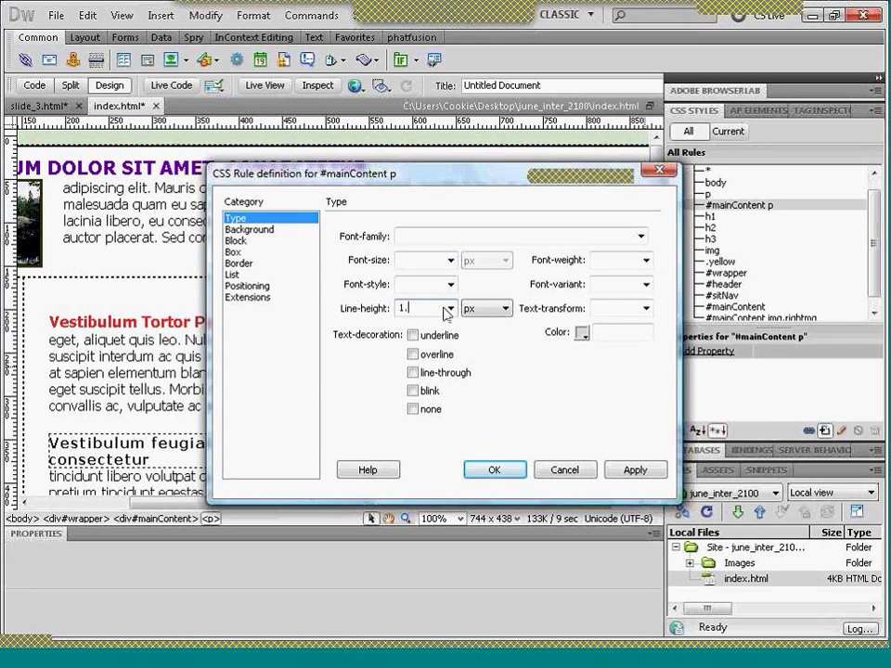
{"action": "type", "text": "6"}
{"action": "left_click", "coordinate": [507, 309]}
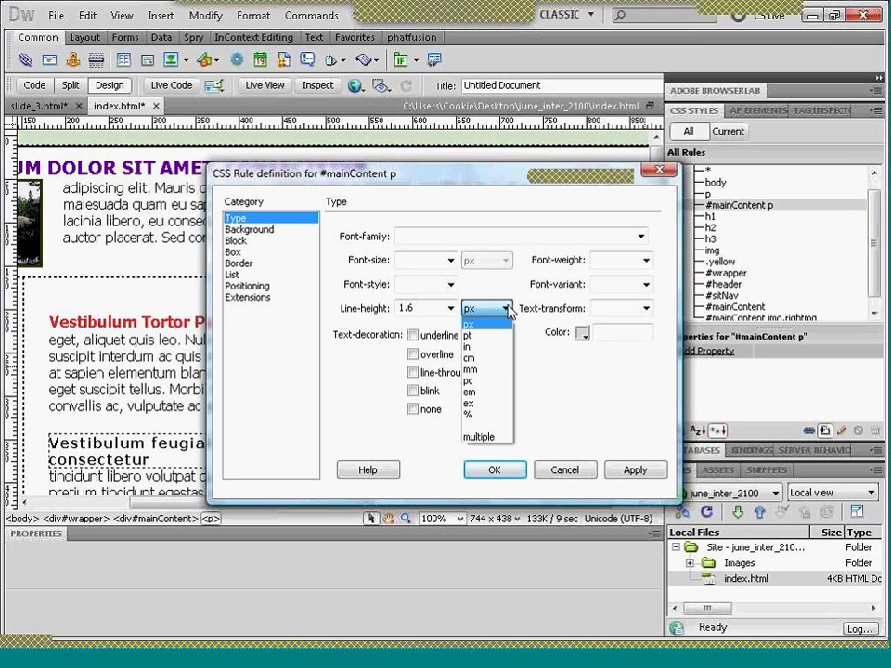
{"action": "left_click", "coordinate": [471, 393]}
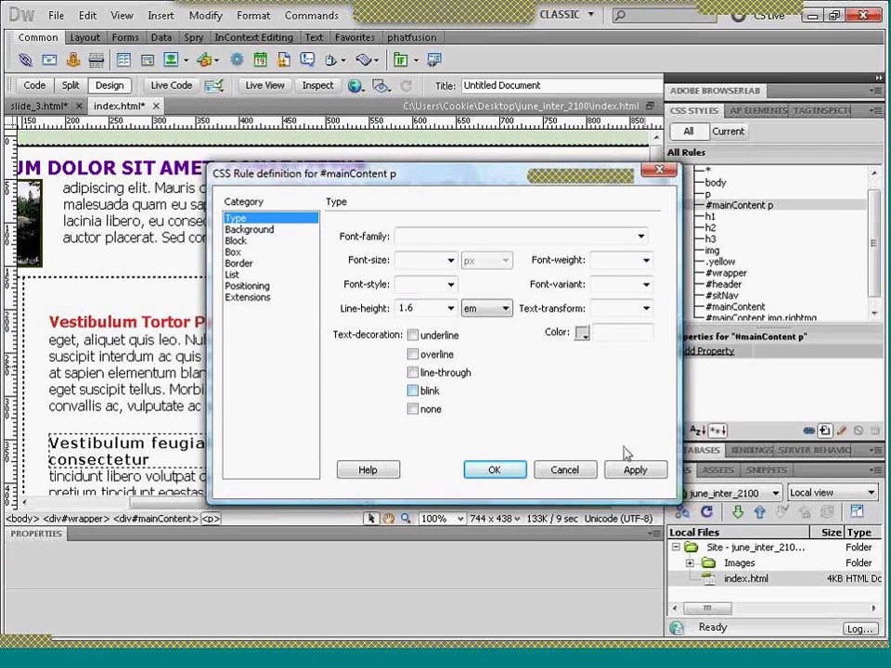
{"action": "left_click", "coordinate": [639, 471]}
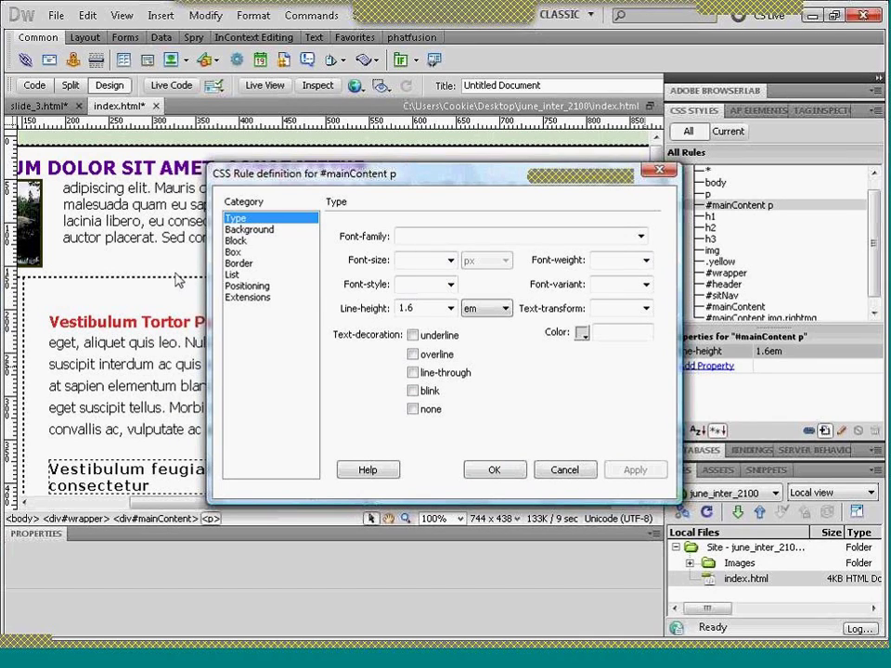
{"action": "left_click", "coordinate": [479, 472]}
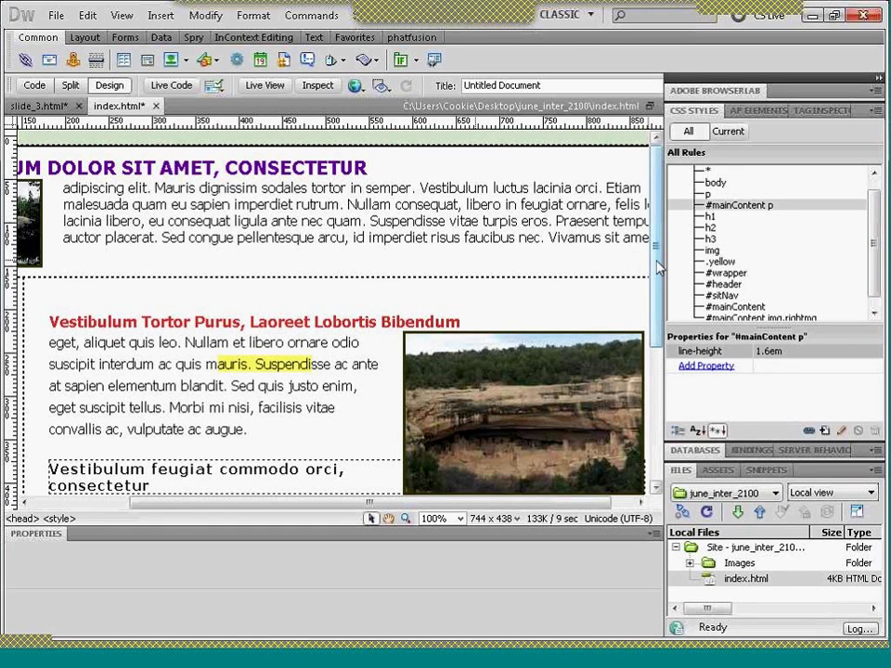
{"action": "left_click_drag", "start_coordinate": [658, 267], "coordinate": [662, 395]}
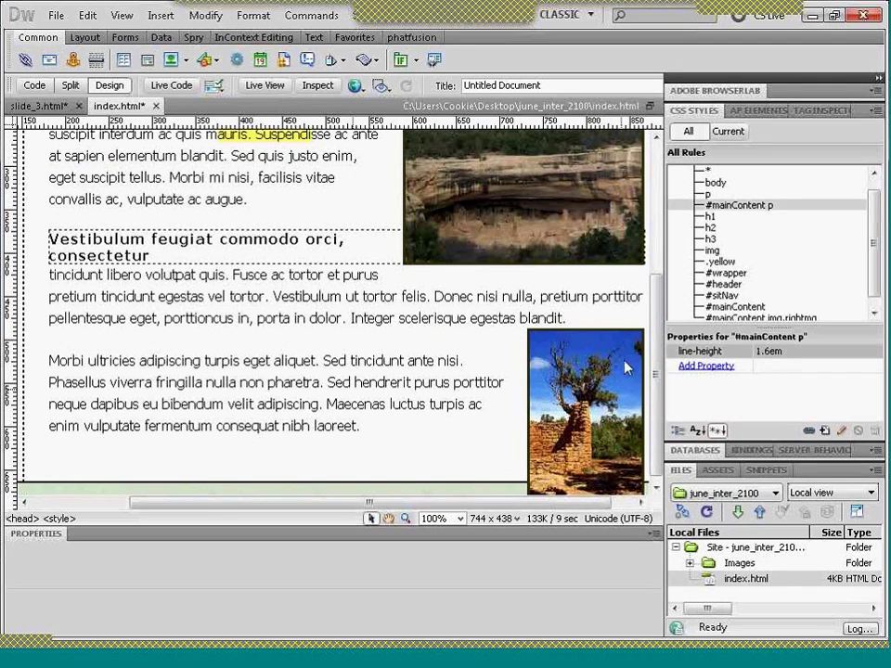
- Preview the page in Live View and compare the line spacing of the header paragraph with the main content paragraphs
{"action": "scroll", "coordinate": [657, 352], "scroll_direction": "up", "scroll_amount": 5}
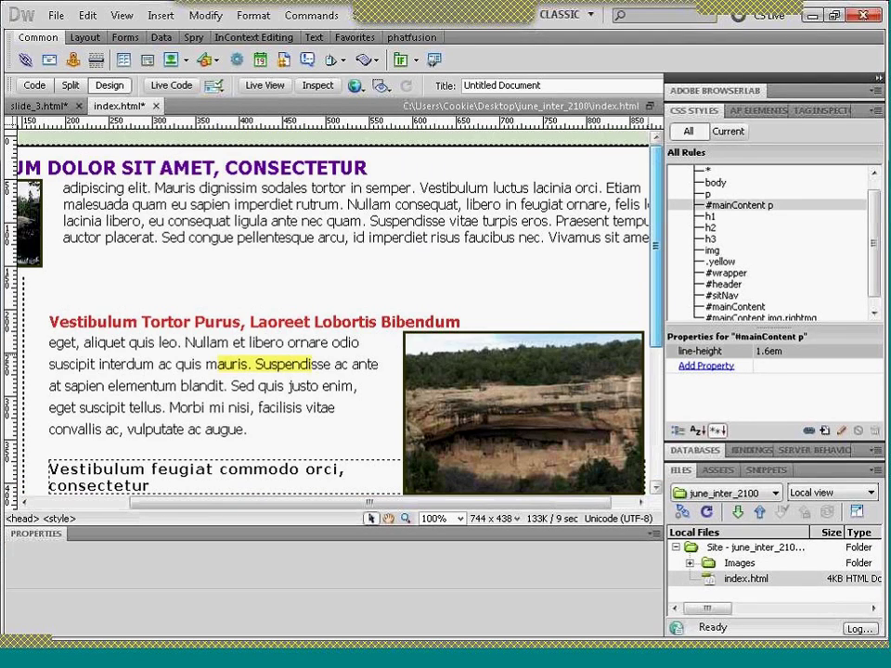
{"action": "left_click", "coordinate": [173, 208]}
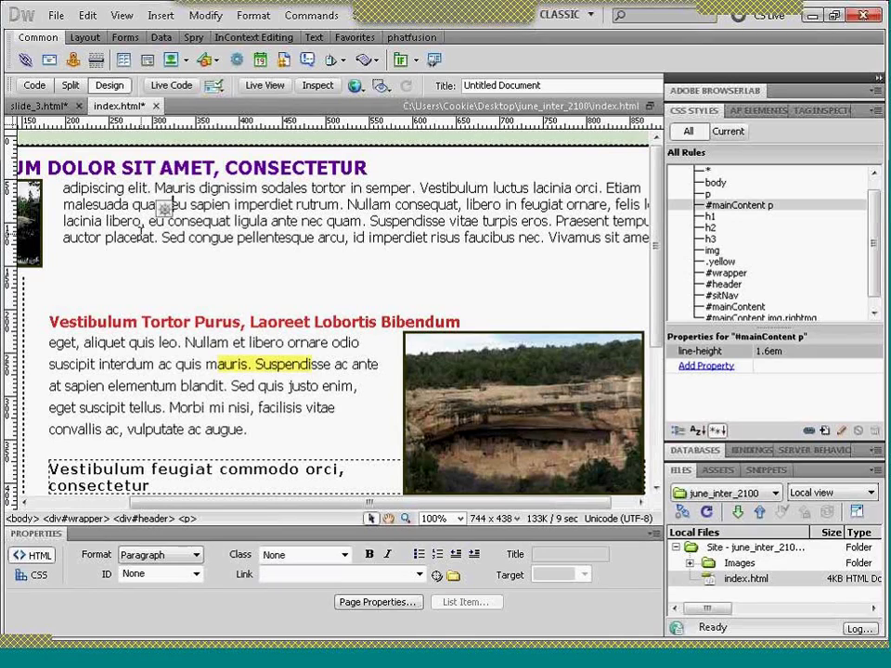
{"action": "left_click", "coordinate": [274, 85]}
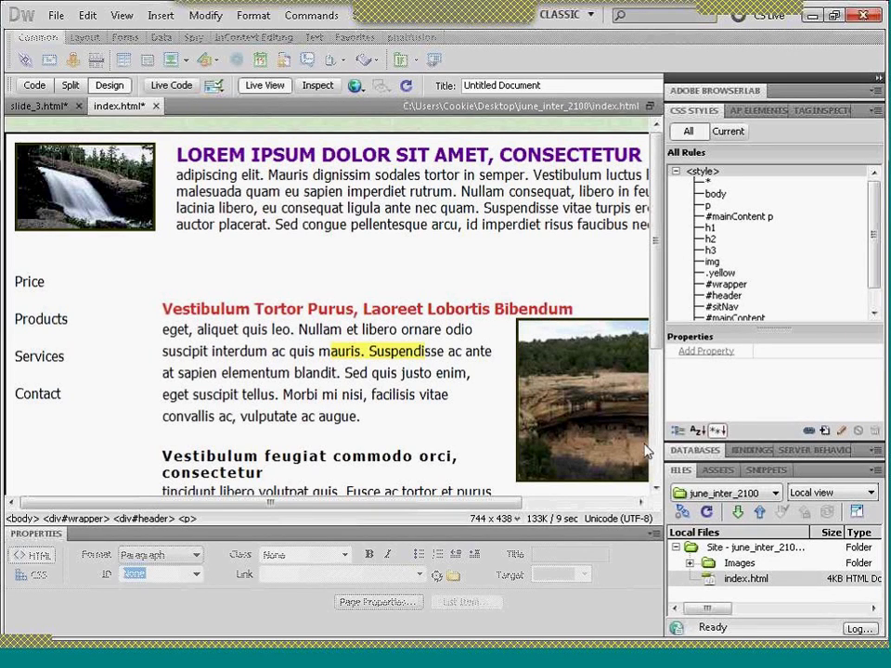
{"action": "scroll", "coordinate": [664, 295], "scroll_direction": "down", "scroll_amount": 5}
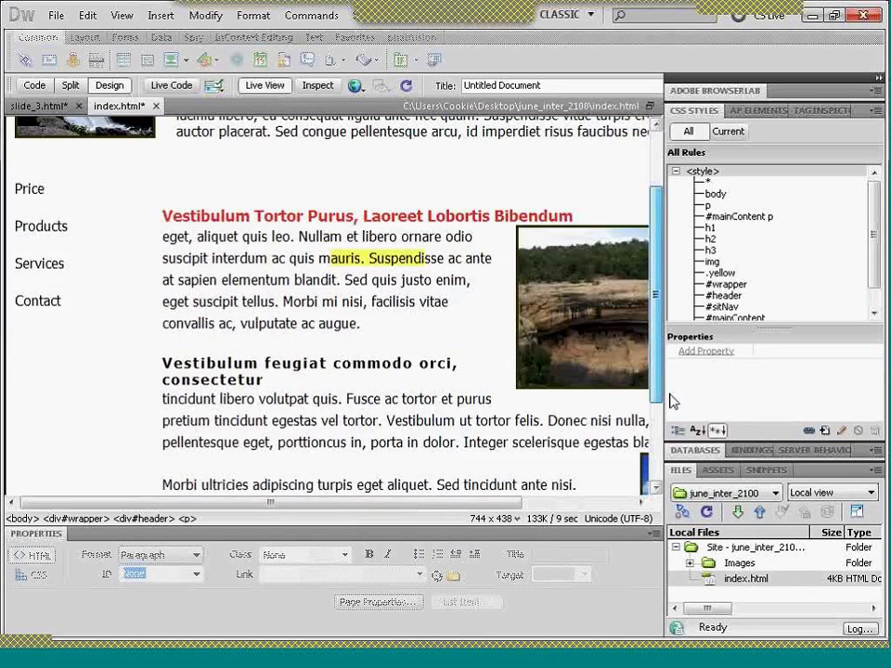
{"action": "scroll", "coordinate": [334, 306], "scroll_direction": "up", "scroll_amount": 5}
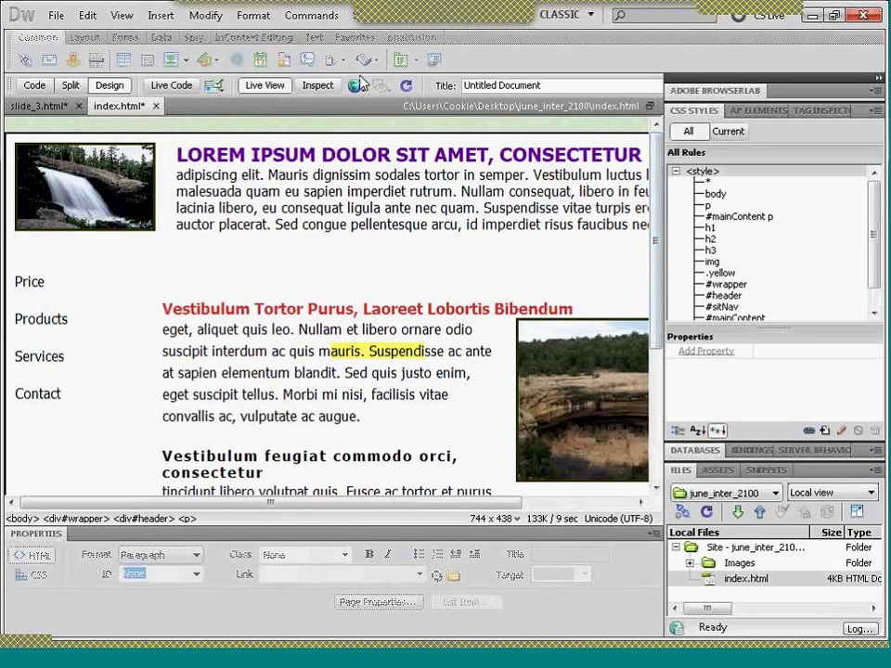
{"action": "left_click", "coordinate": [268, 87]}
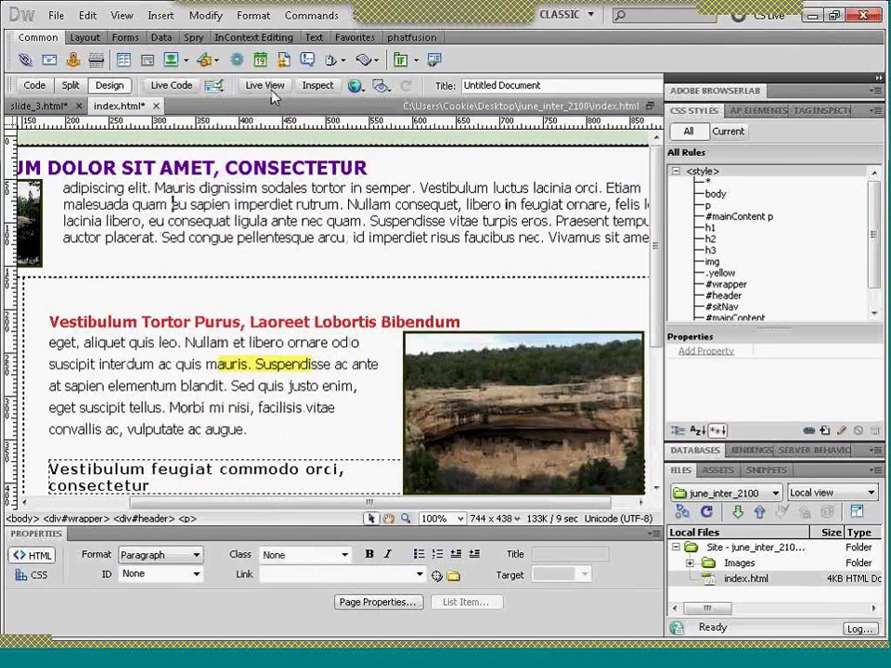
- Insert a horizontal rule after the first main content paragraph, above the Vestibulum feugiat heading
{"action": "left_click", "coordinate": [289, 419]}
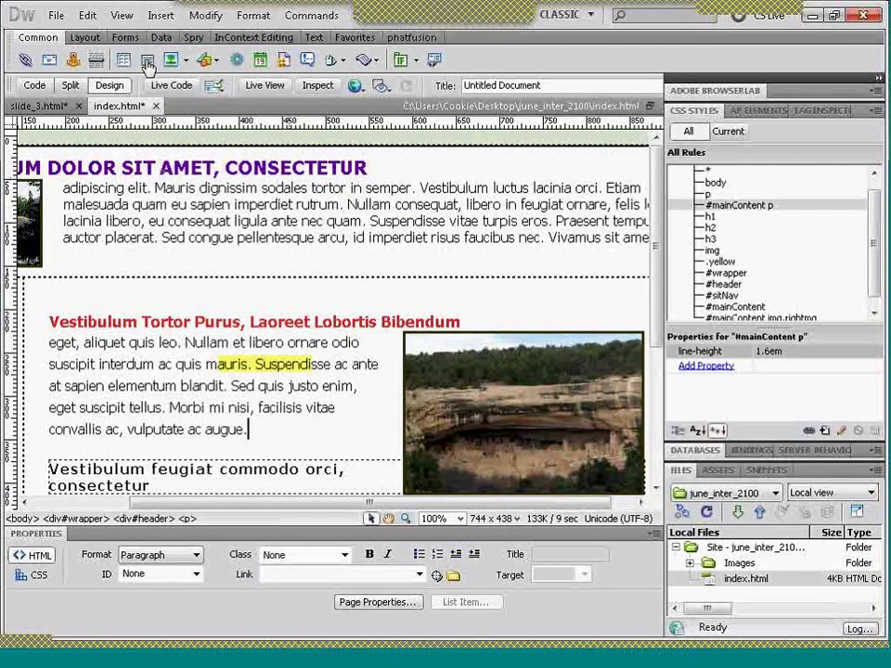
{"action": "left_click", "coordinate": [283, 416]}
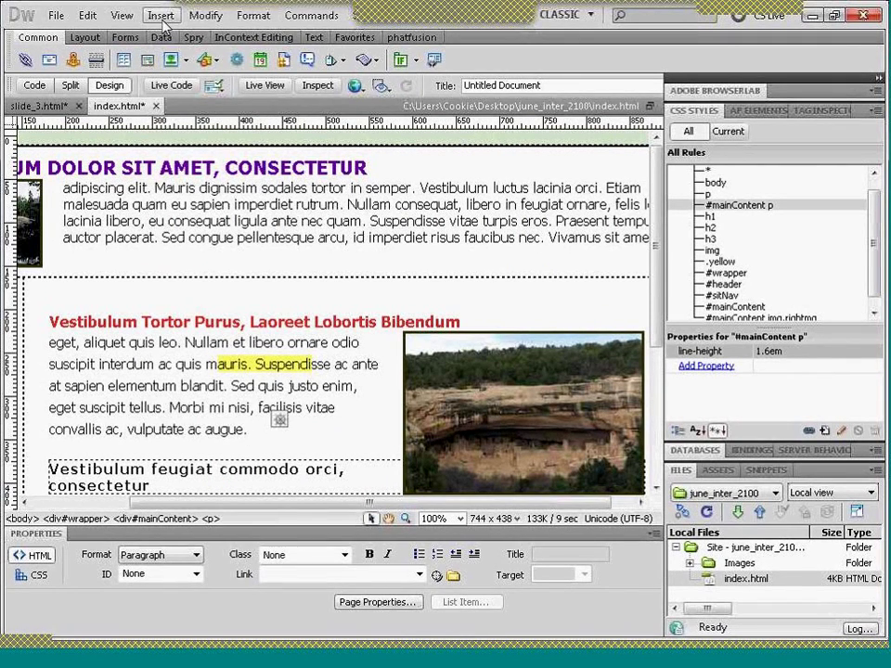
{"action": "left_click", "coordinate": [161, 16]}
{"action": "mouse_move", "coordinate": [258, 337]}
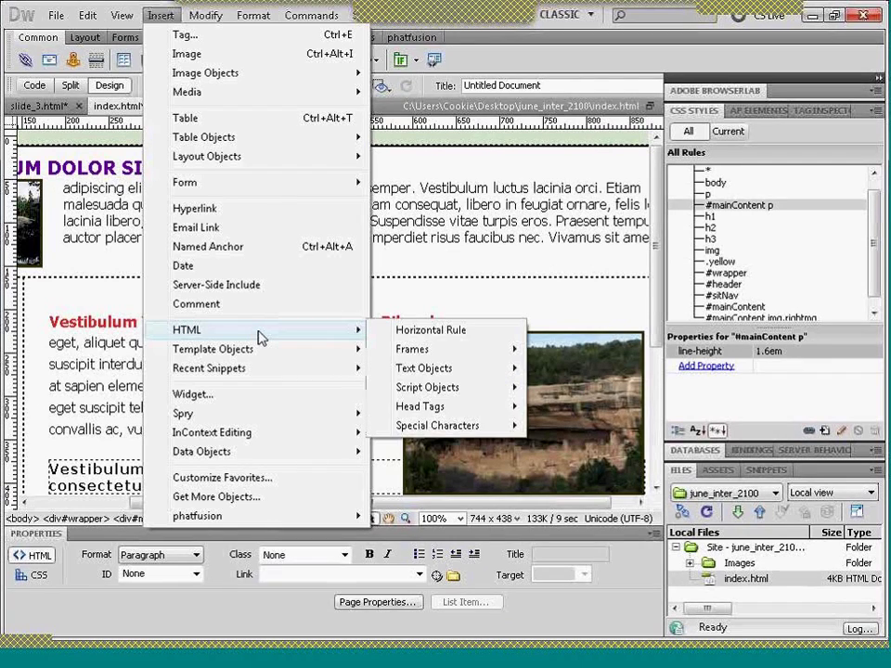
{"action": "left_click", "coordinate": [418, 333]}
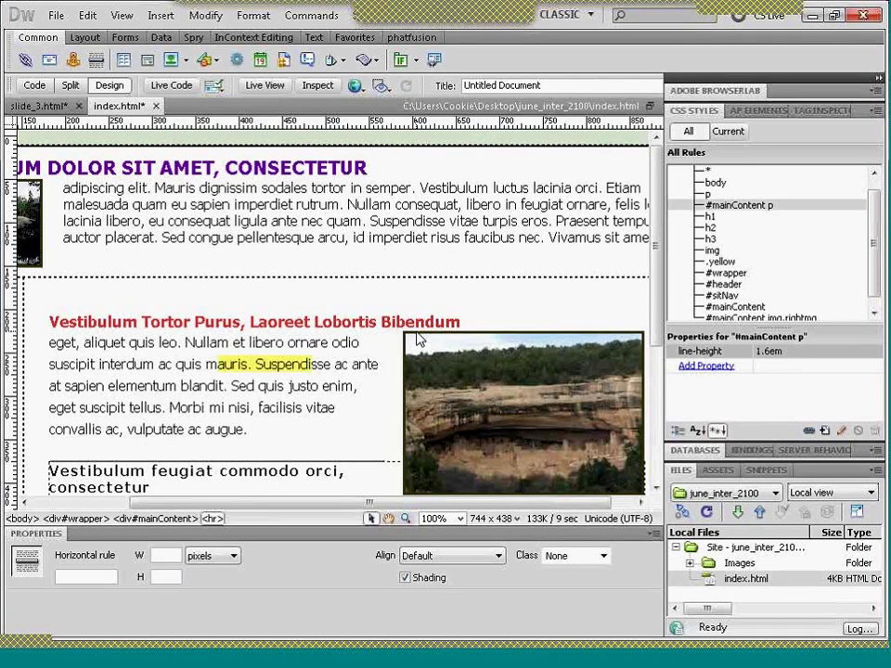
{"action": "triple_click", "coordinate": [299, 469]}
{"action": "left_click", "coordinate": [298, 437]}
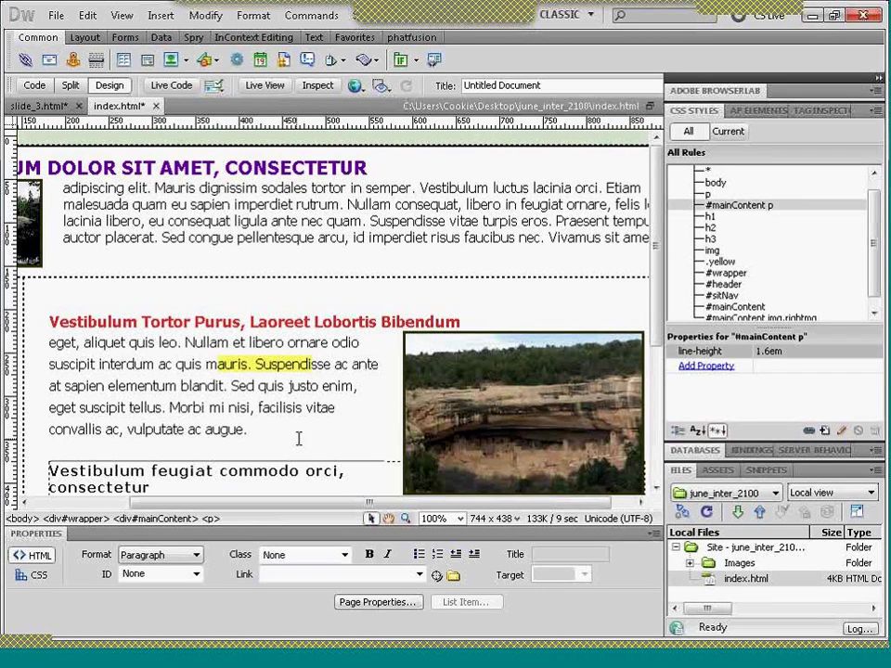
- Preview the horizontal rule above the Vestibulum feugiat heading in Live View, then return to the editable design
{"action": "left_click", "coordinate": [262, 86]}
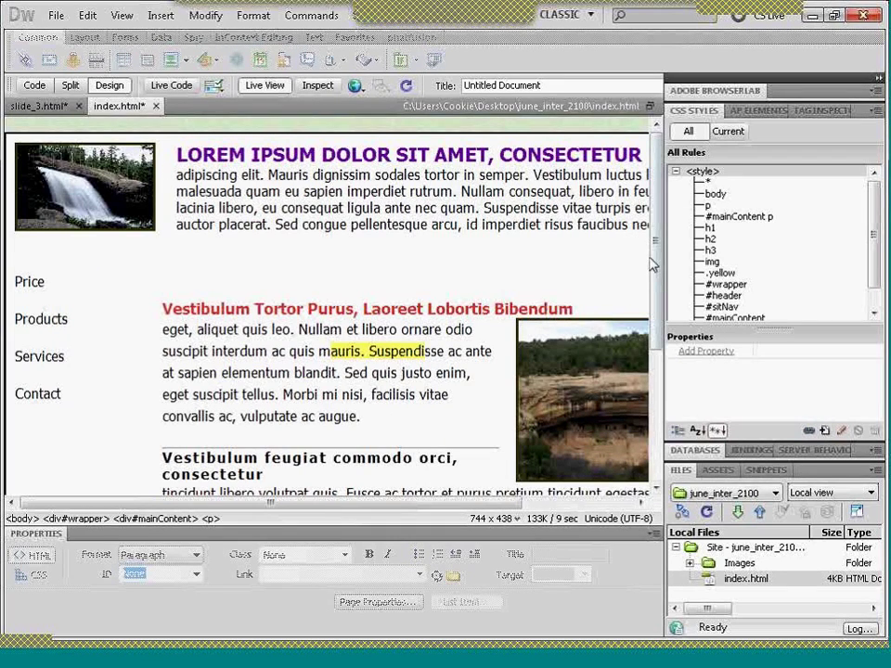
{"action": "scroll", "coordinate": [659, 262], "scroll_direction": "down", "scroll_amount": 2}
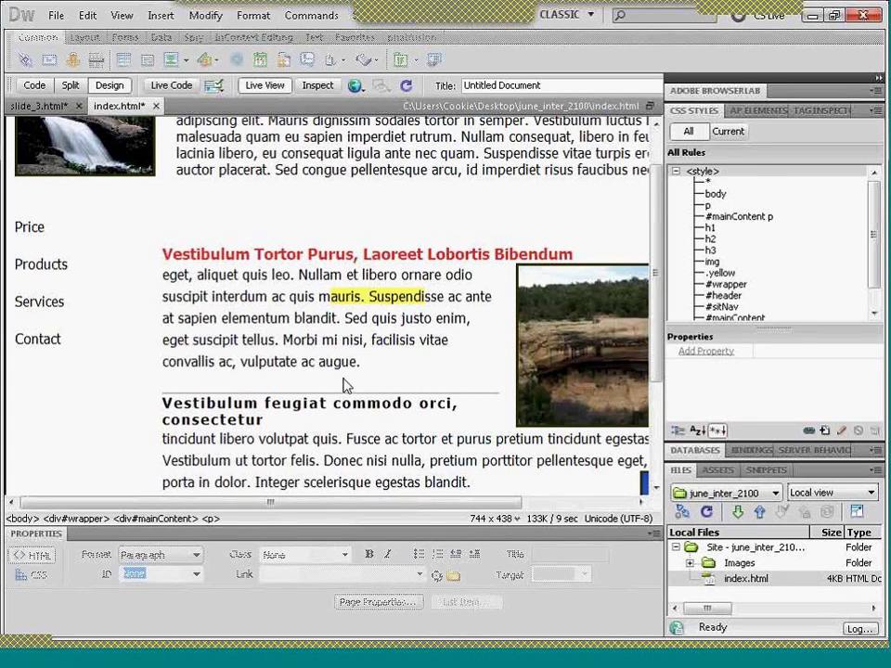
{"action": "left_click", "coordinate": [265, 85]}
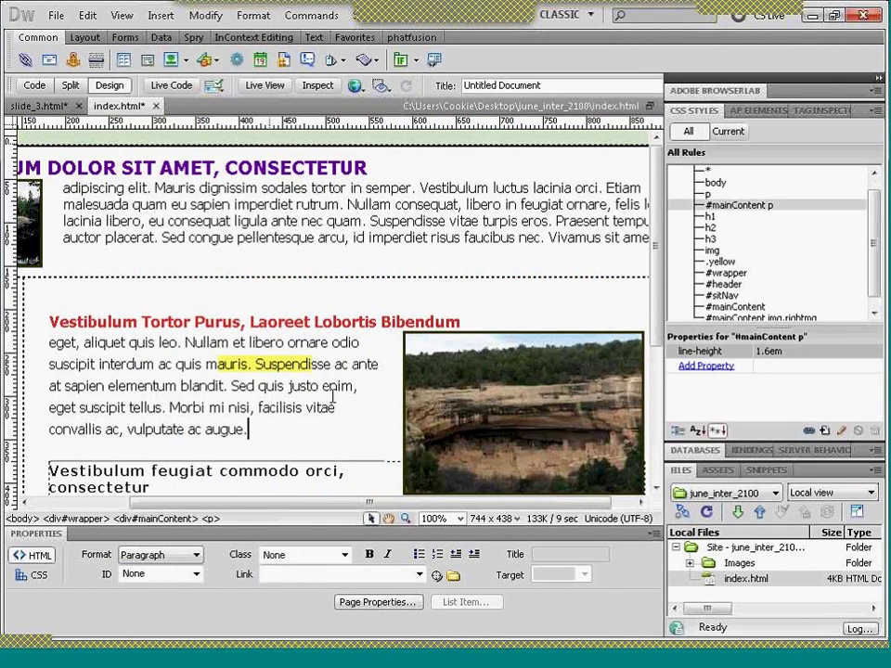
- Create a tag CSS rule for hr in this document, based on the inserted horizontal rule
{"action": "left_click", "coordinate": [340, 462]}
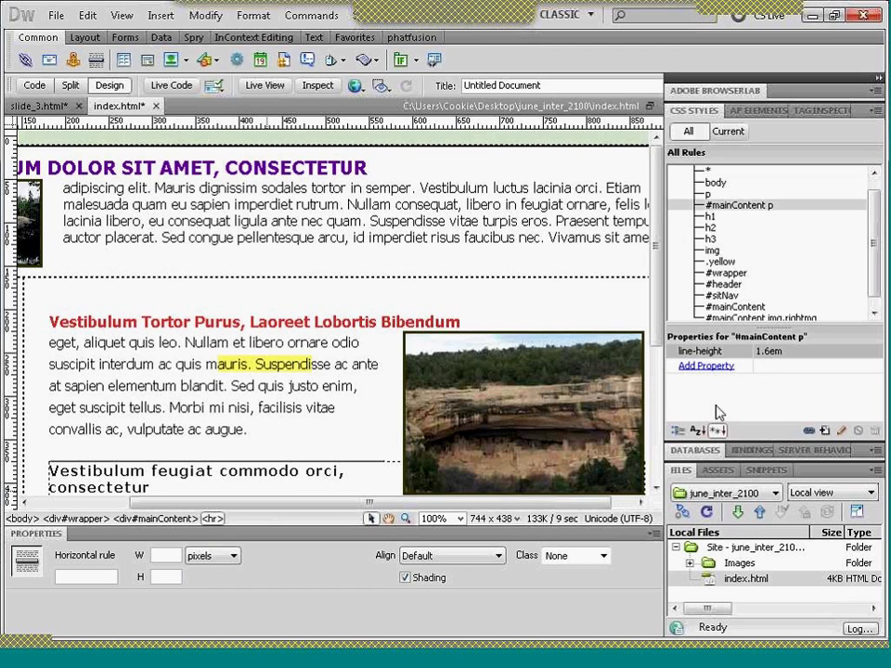
{"action": "left_click", "coordinate": [824, 433]}
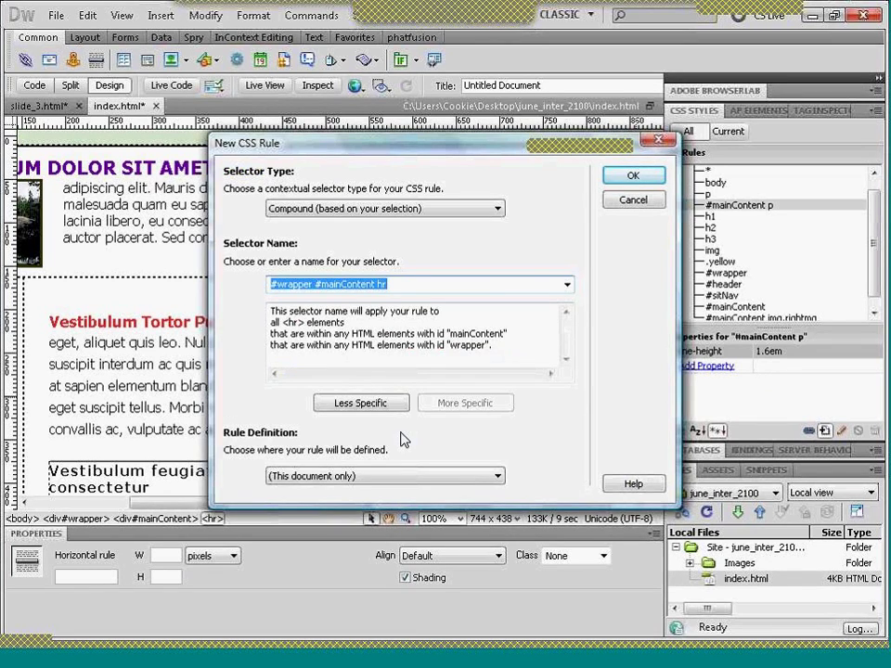
{"action": "left_click", "coordinate": [386, 405]}
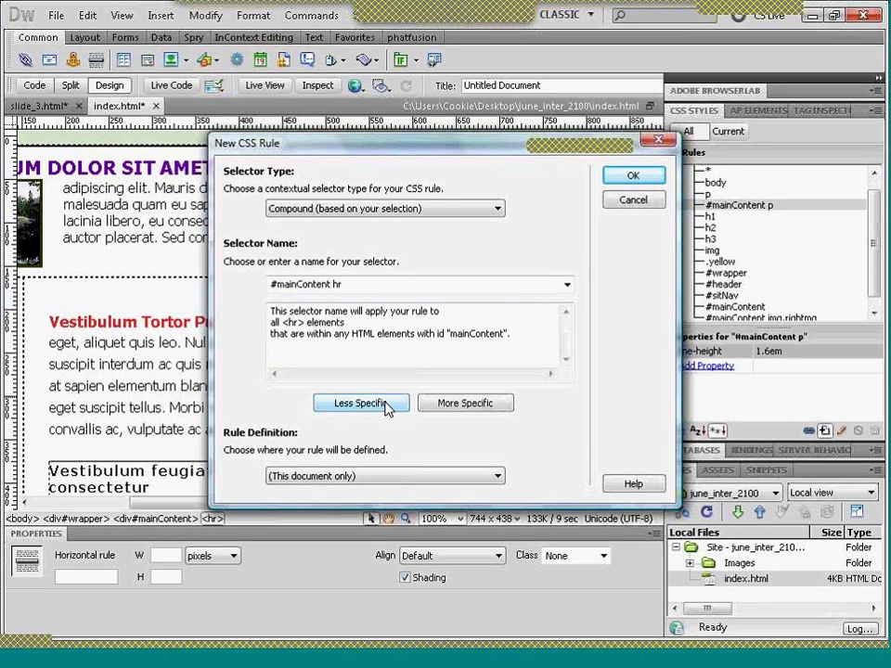
{"action": "left_click", "coordinate": [386, 406]}
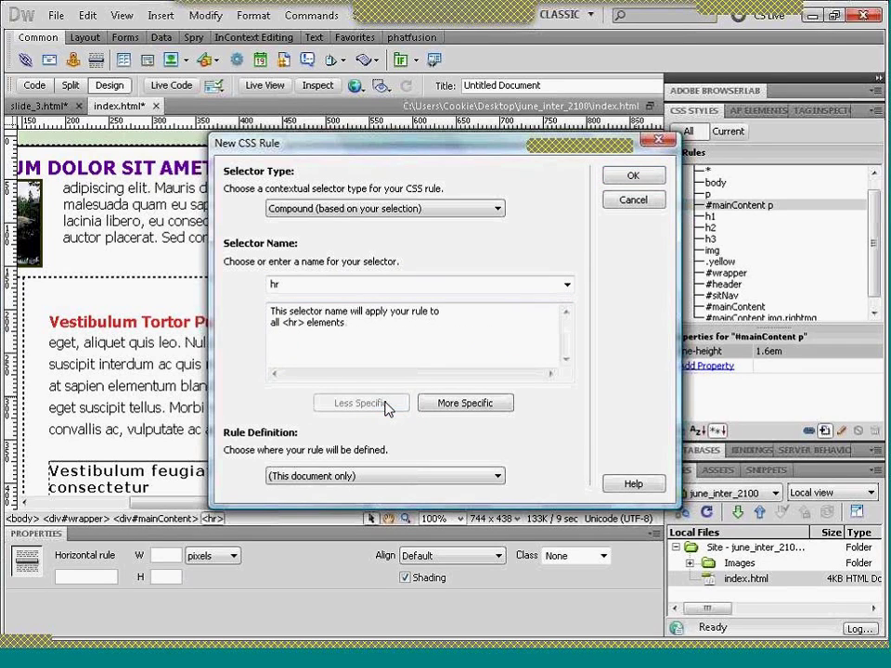
{"action": "left_click", "coordinate": [499, 210]}
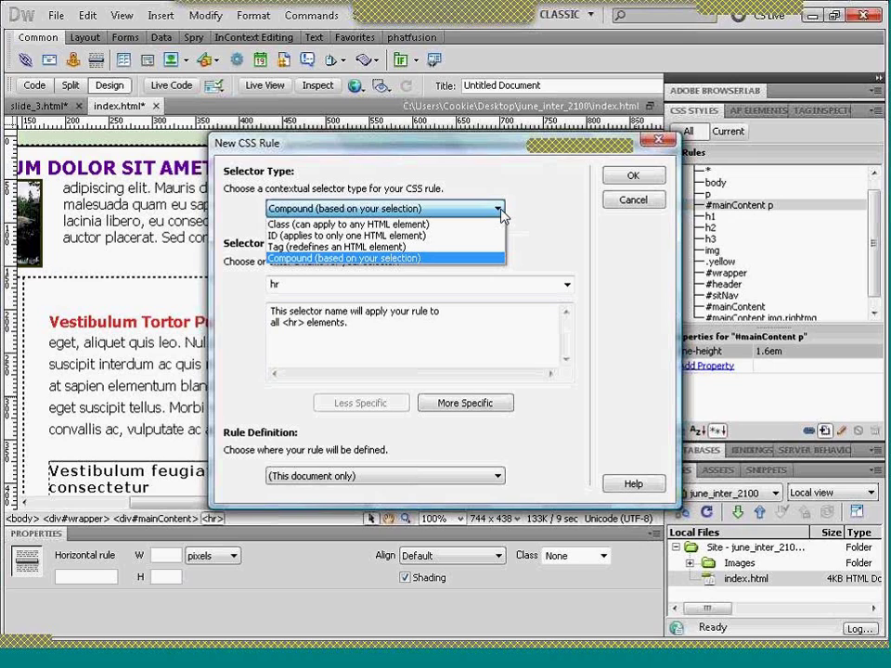
{"action": "left_click", "coordinate": [446, 247]}
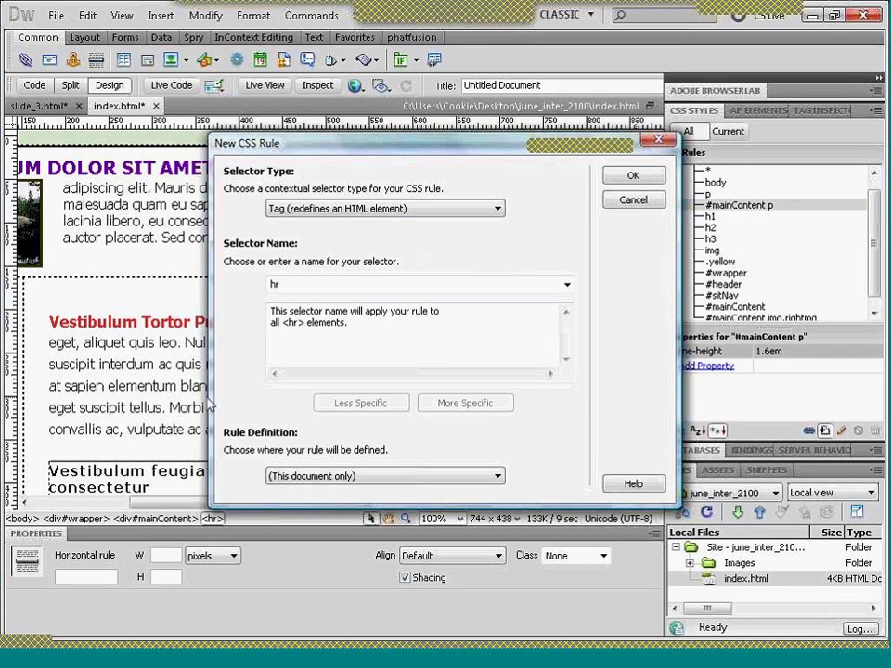
{"action": "left_click", "coordinate": [633, 176]}
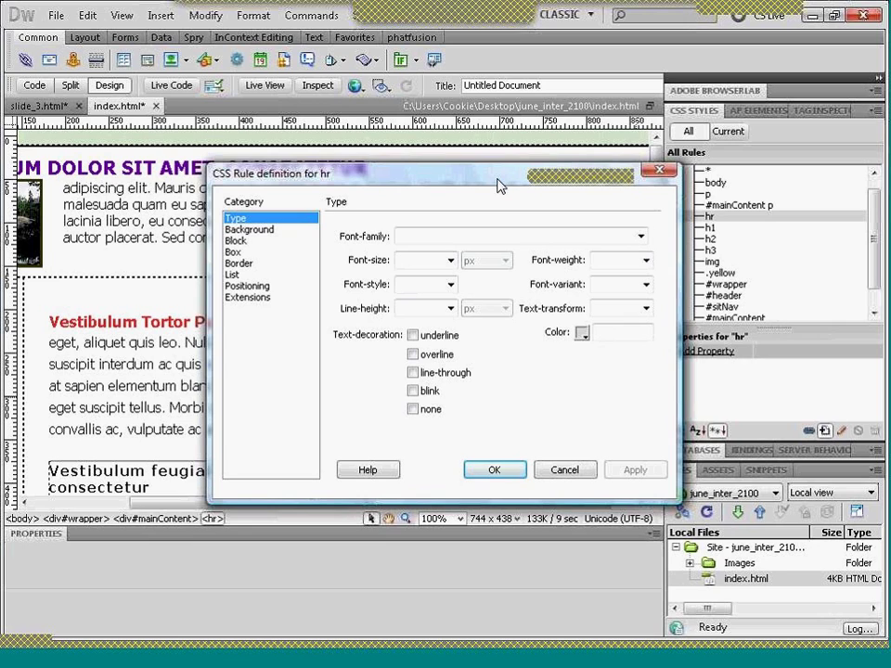
- Set the hr rule's line-height to 4 and its color to #F03, then apply and accept the rule
{"action": "left_click_drag", "start_coordinate": [498, 185], "coordinate": [635, 200]}
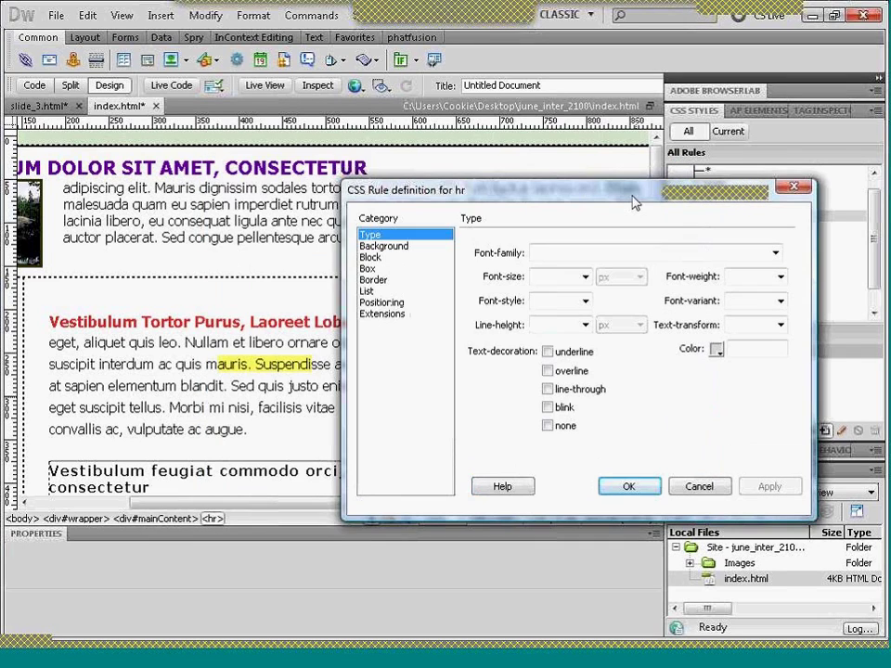
{"action": "left_click", "coordinate": [574, 325]}
{"action": "type", "text": "4"}
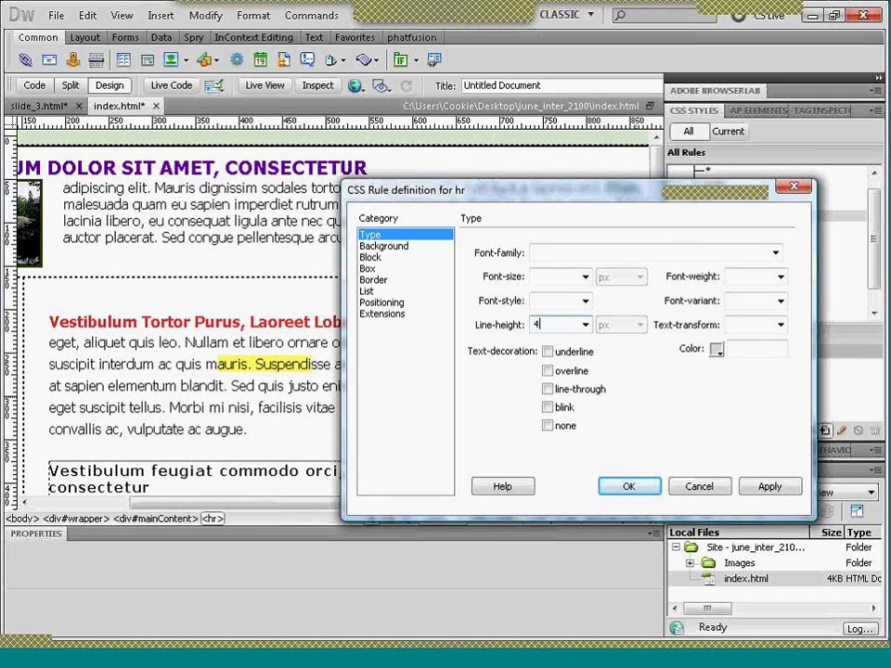
{"action": "left_click", "coordinate": [767, 488]}
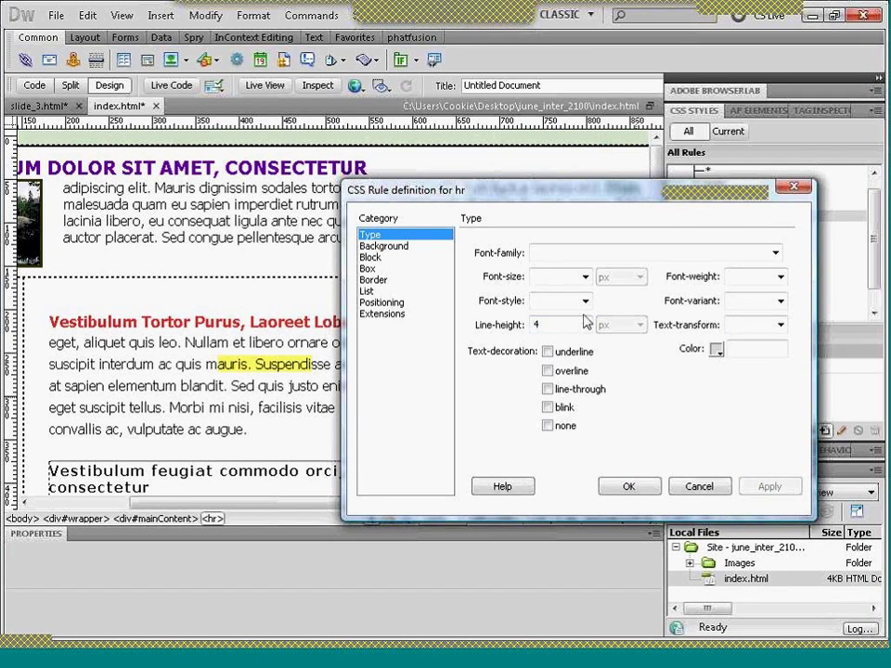
{"action": "left_click", "coordinate": [717, 352]}
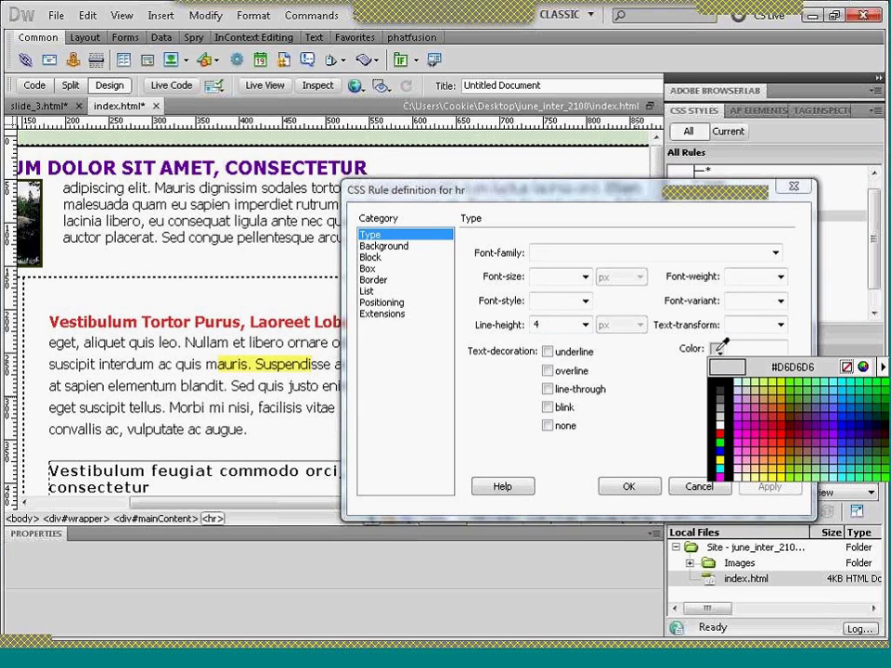
{"action": "left_click", "coordinate": [775, 430]}
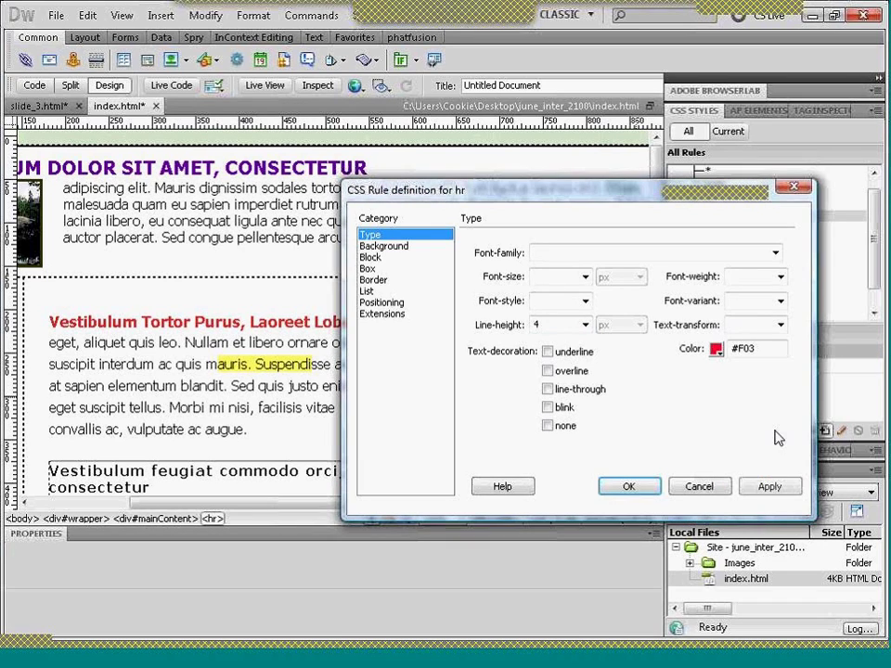
{"action": "left_click", "coordinate": [768, 488]}
{"action": "left_click", "coordinate": [629, 488]}
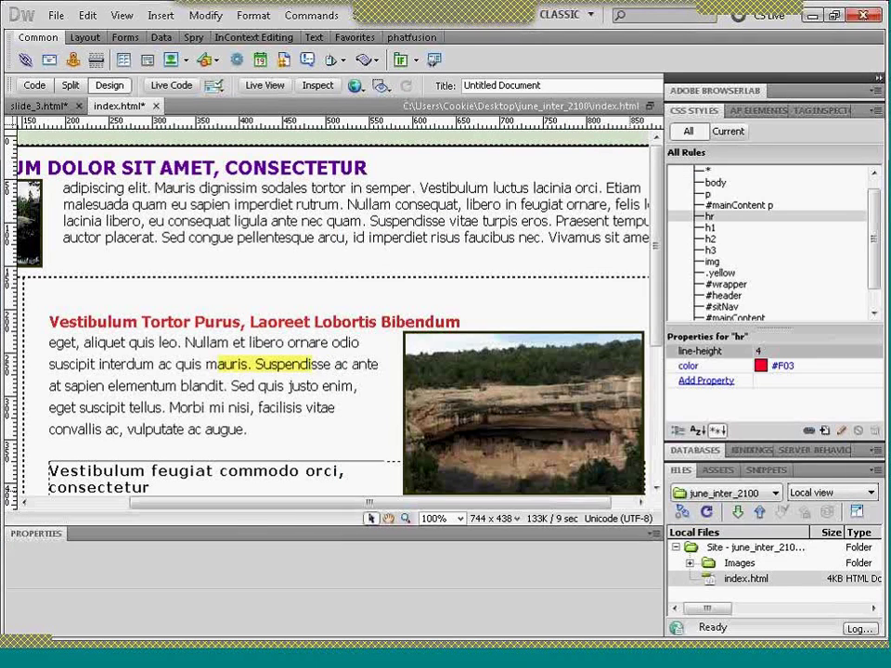
- Add an empty line between the horizontal rule and the Vestibulum feugiat heading
{"action": "triple_click", "coordinate": [361, 468]}
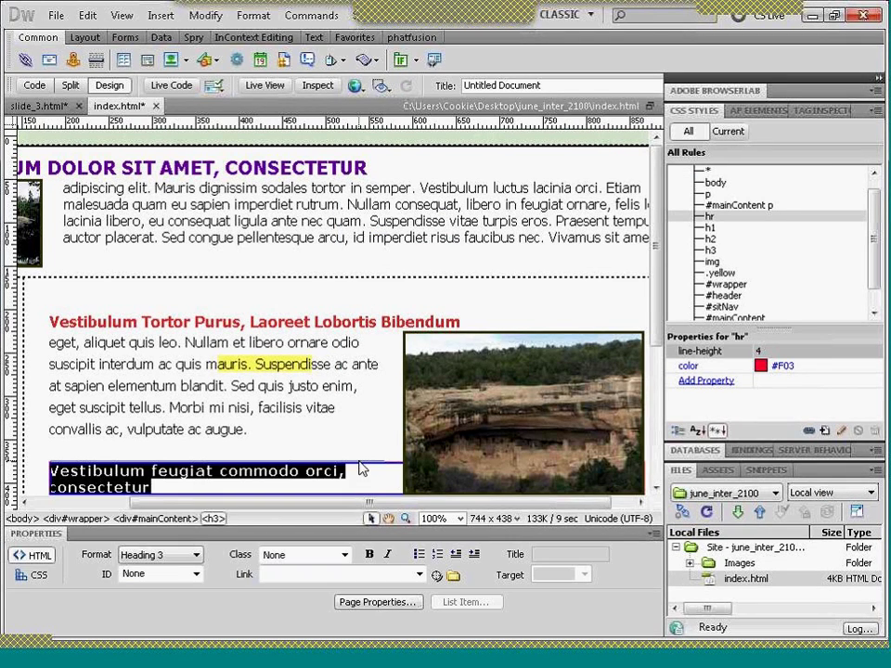
{"action": "left_click", "coordinate": [354, 430]}
{"action": "left_click", "coordinate": [51, 471]}
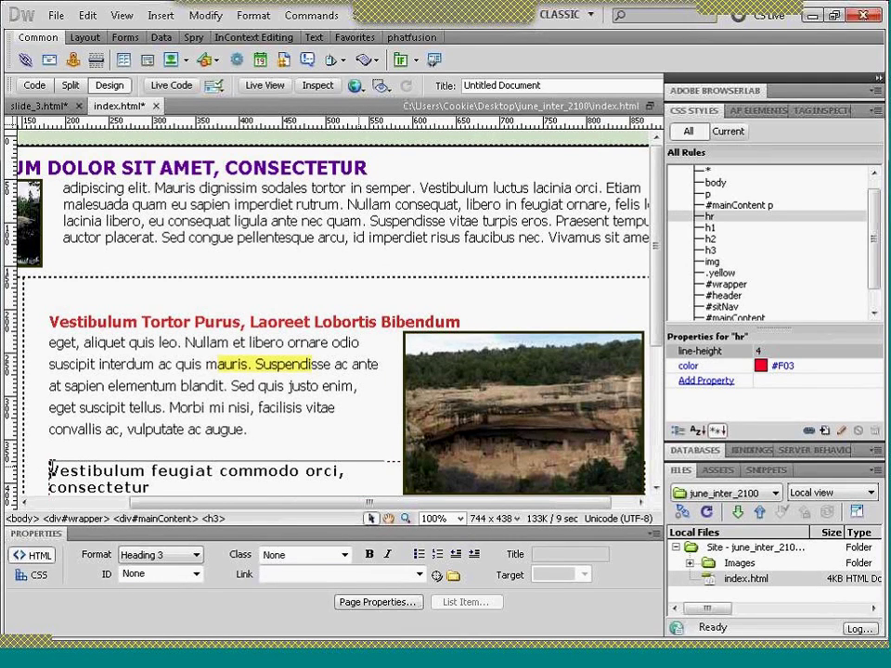
{"action": "key", "text": "Return"}
- Examine the context commands and properties available for the horizontal rule above the Vestibulum feugiat heading
{"action": "left_click", "coordinate": [62, 422]}
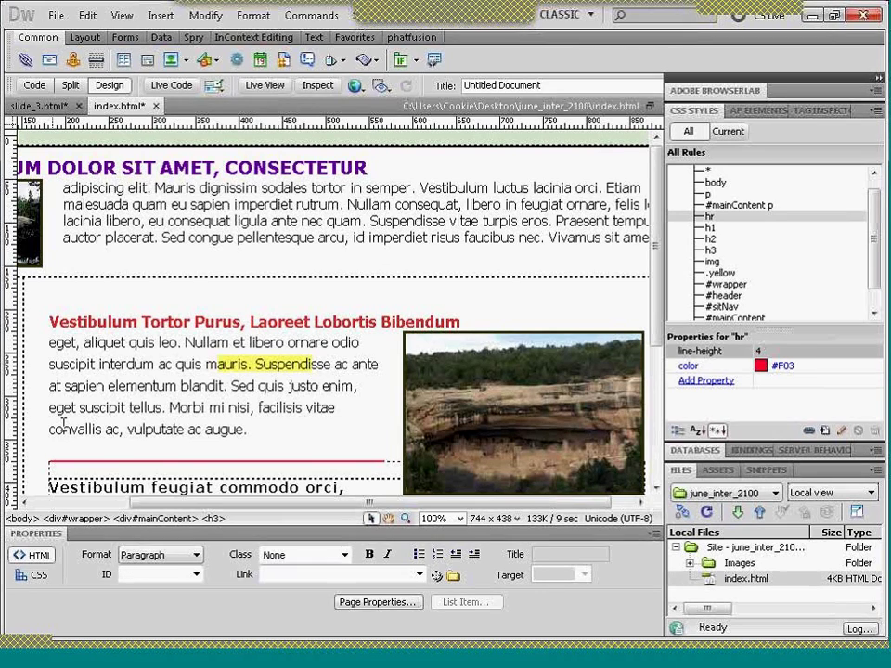
{"action": "right_click", "coordinate": [63, 422]}
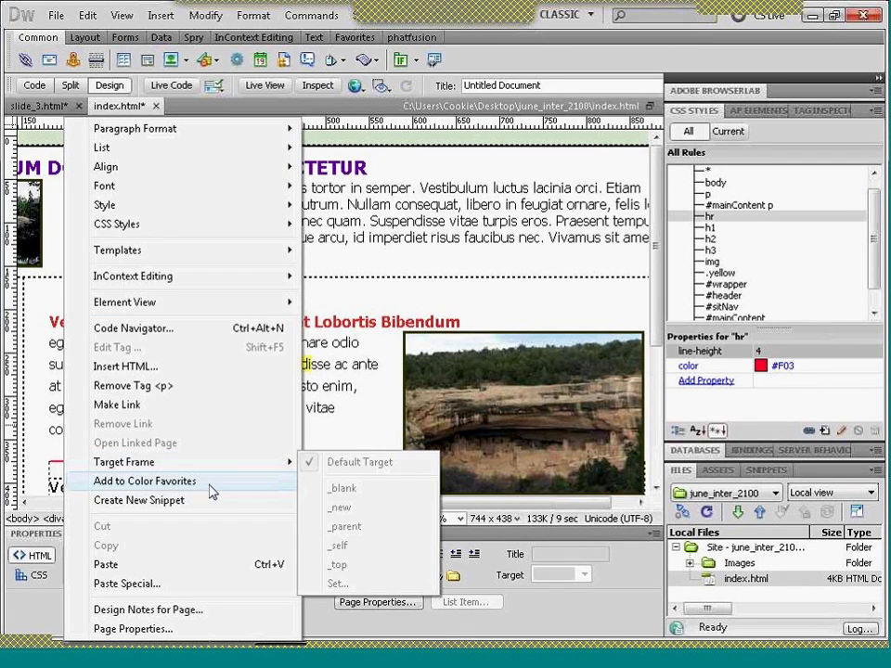
{"action": "left_click", "coordinate": [342, 437]}
{"action": "right_click", "coordinate": [343, 437]}
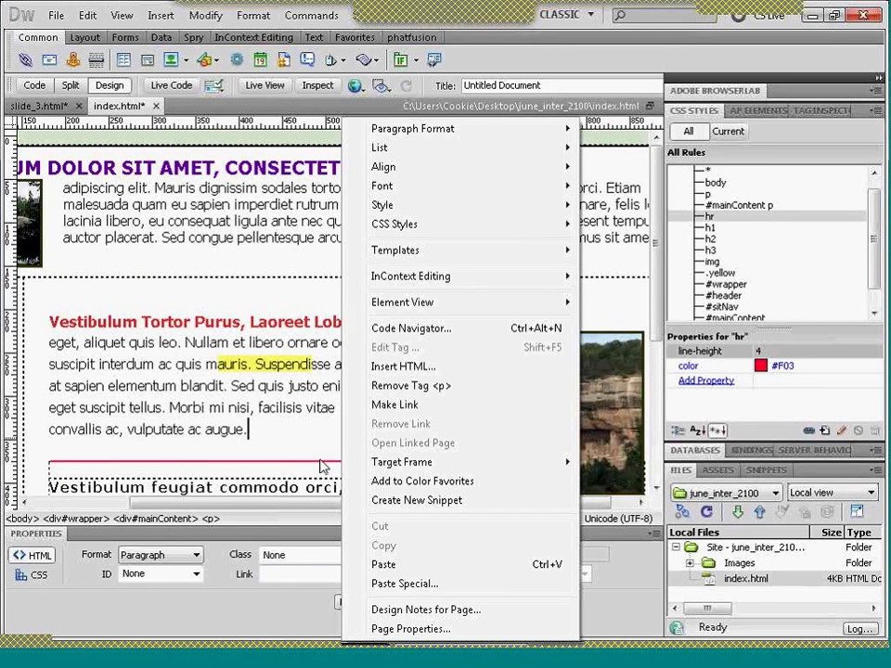
{"action": "key", "text": "Escape"}
{"action": "right_click", "coordinate": [322, 464]}
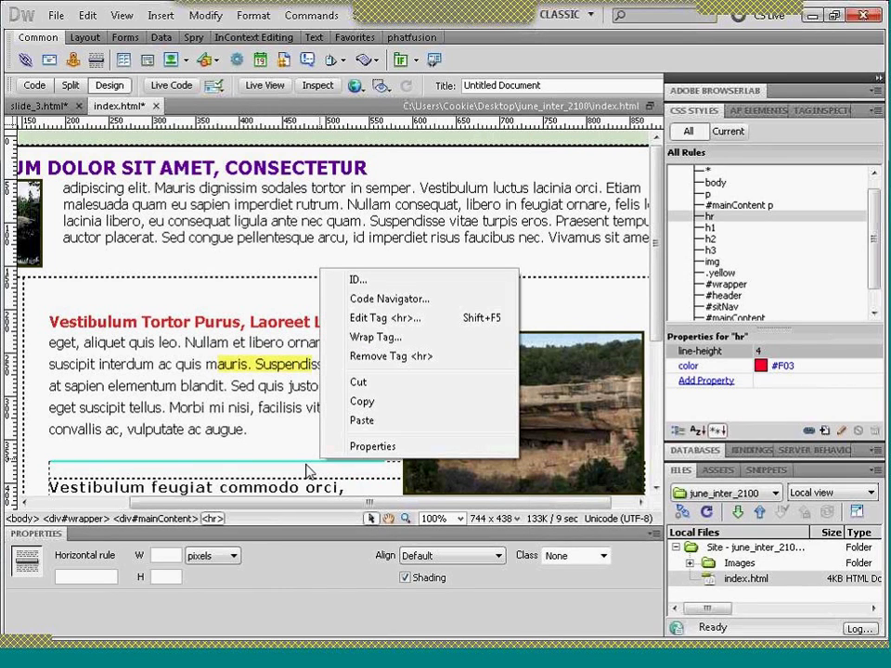
{"action": "left_click", "coordinate": [222, 469]}
{"action": "right_click", "coordinate": [223, 468]}
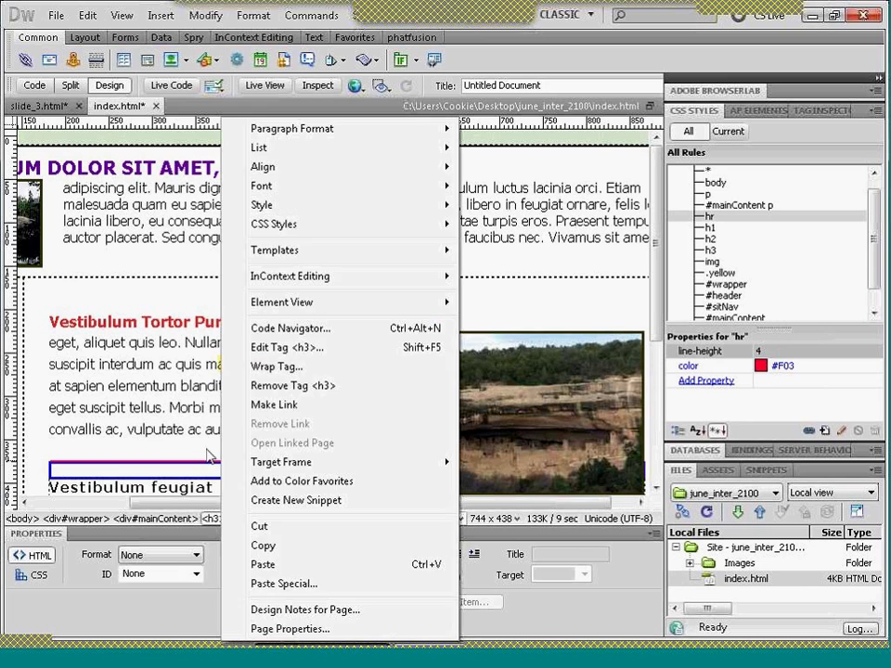
{"action": "right_click", "coordinate": [209, 458]}
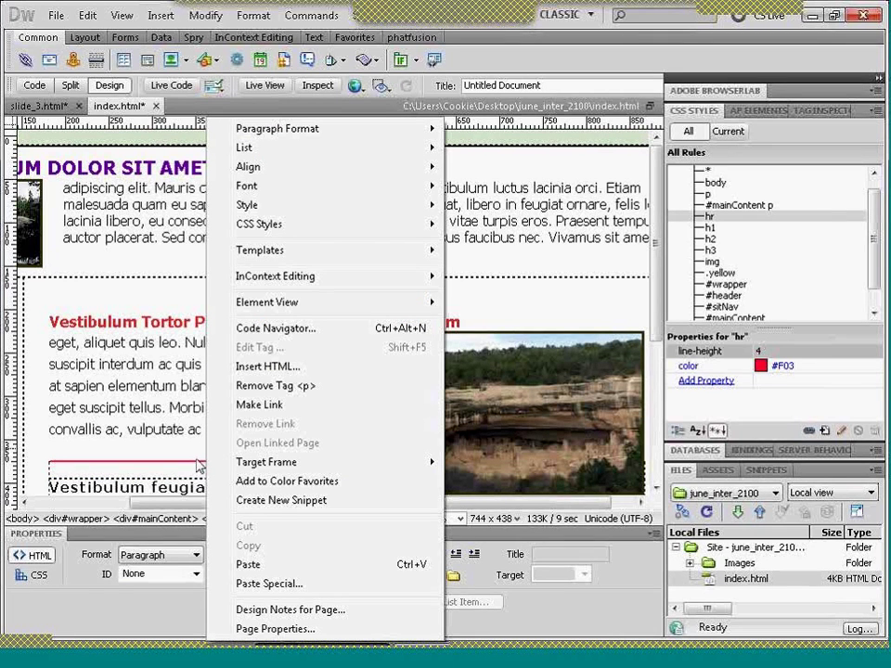
{"action": "left_click", "coordinate": [196, 469]}
{"action": "left_click", "coordinate": [196, 466]}
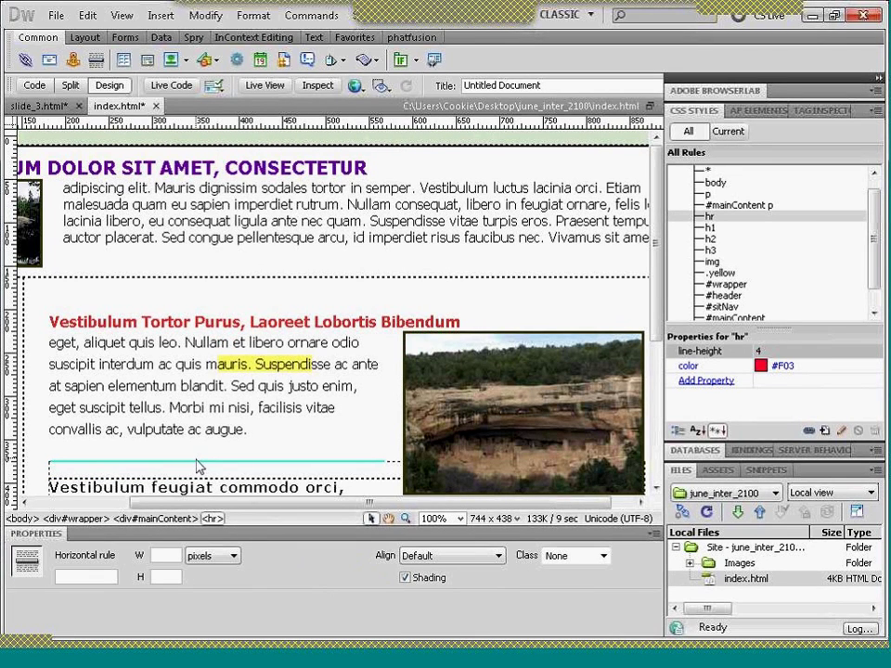
{"action": "left_click", "coordinate": [198, 445]}
{"action": "key", "text": "Up"}
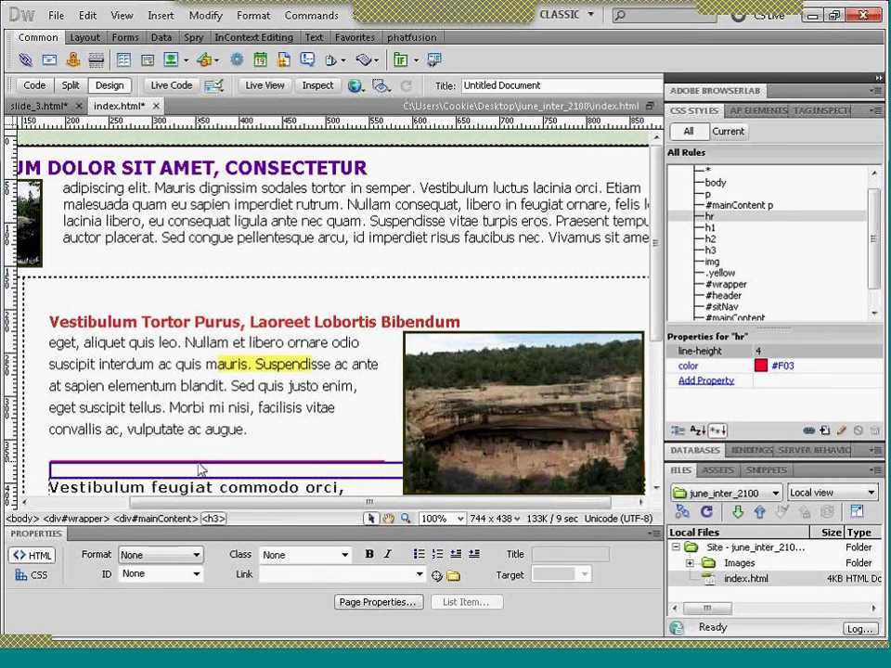
{"action": "left_click", "coordinate": [199, 464]}
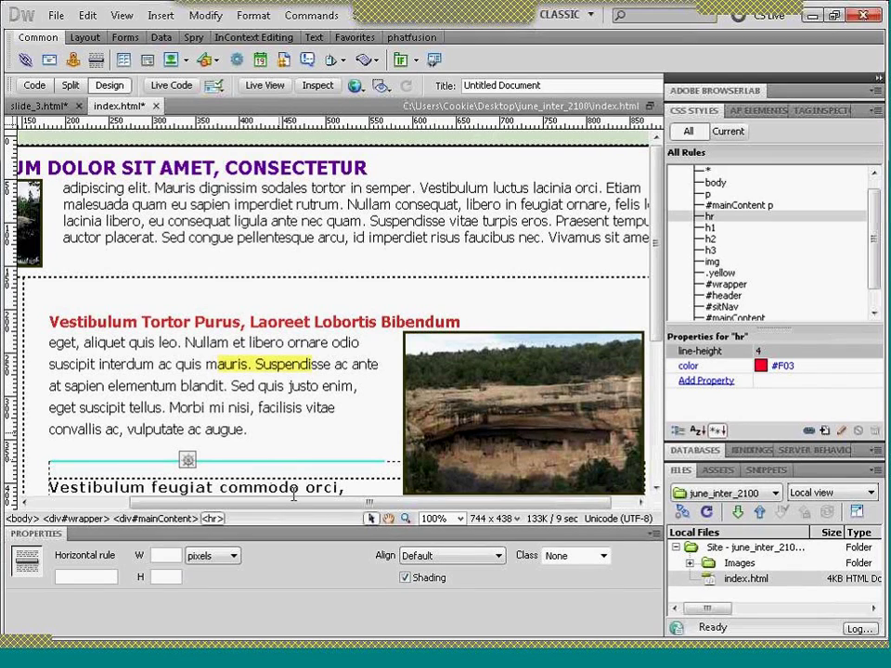
{"action": "left_click", "coordinate": [297, 448]}
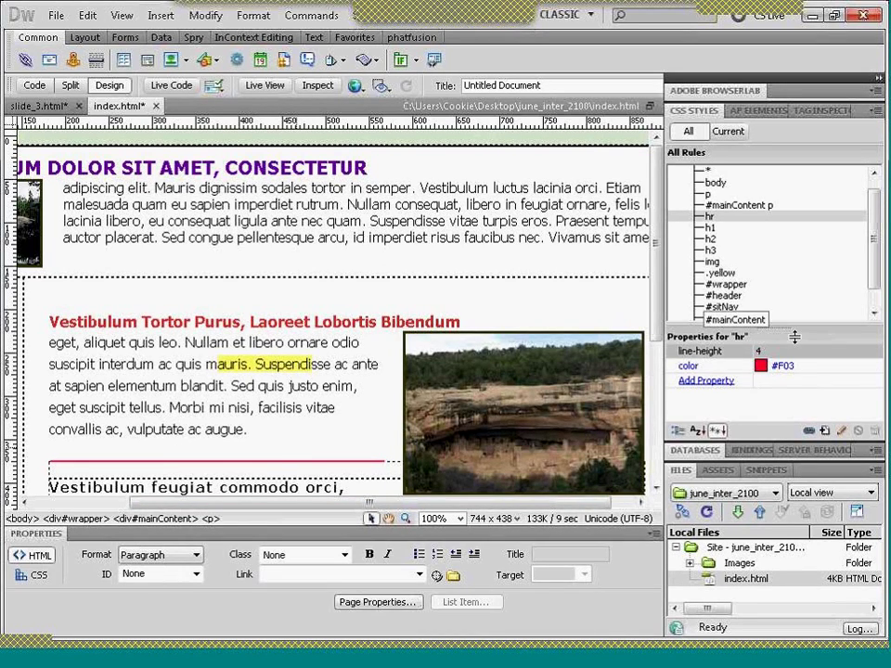
- Change the hr rule's color to #30C and review its type settings in the rule definition
{"action": "left_click", "coordinate": [760, 368]}
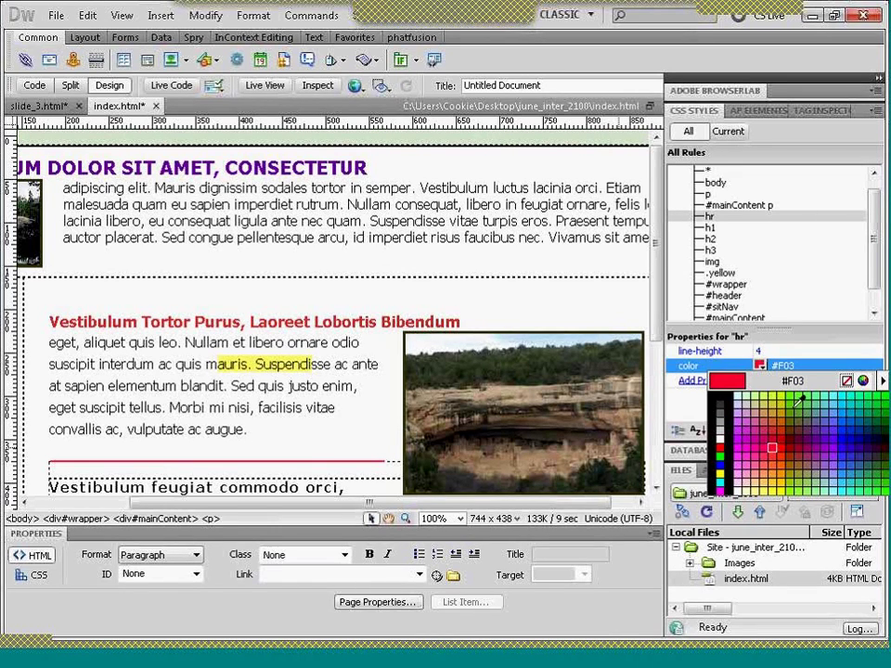
{"action": "left_click", "coordinate": [843, 438]}
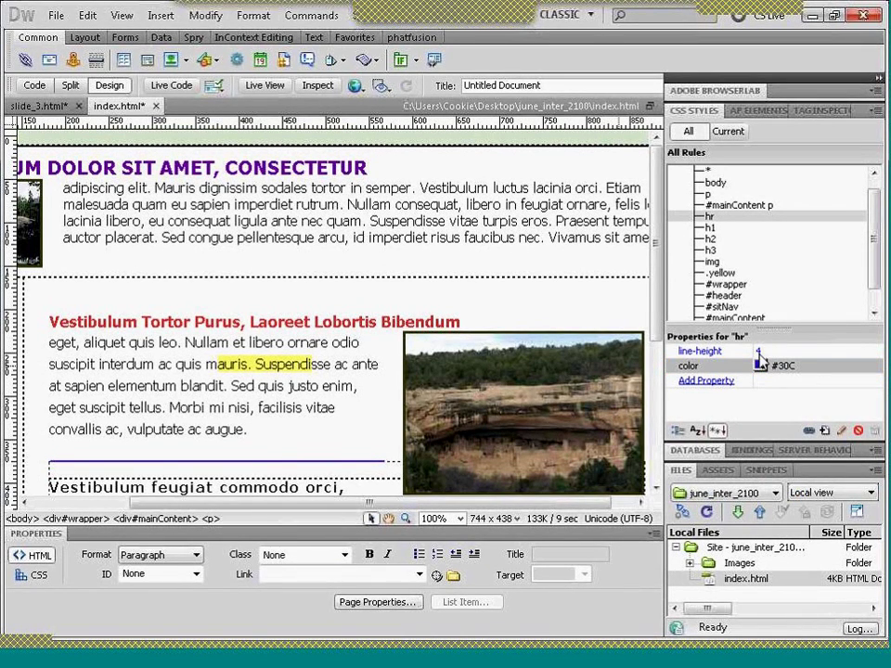
{"action": "left_click", "coordinate": [709, 219]}
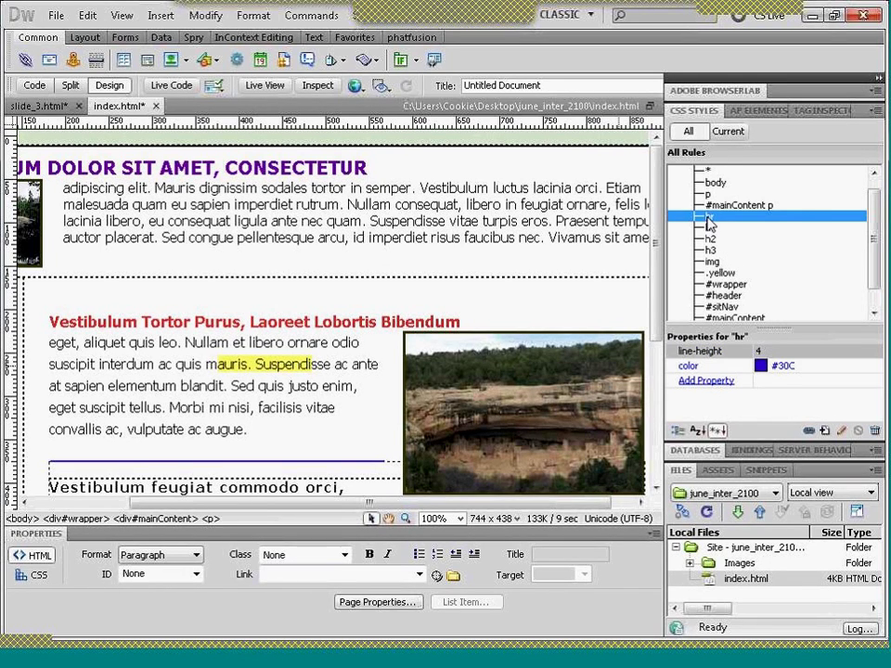
{"action": "double_click", "coordinate": [709, 221]}
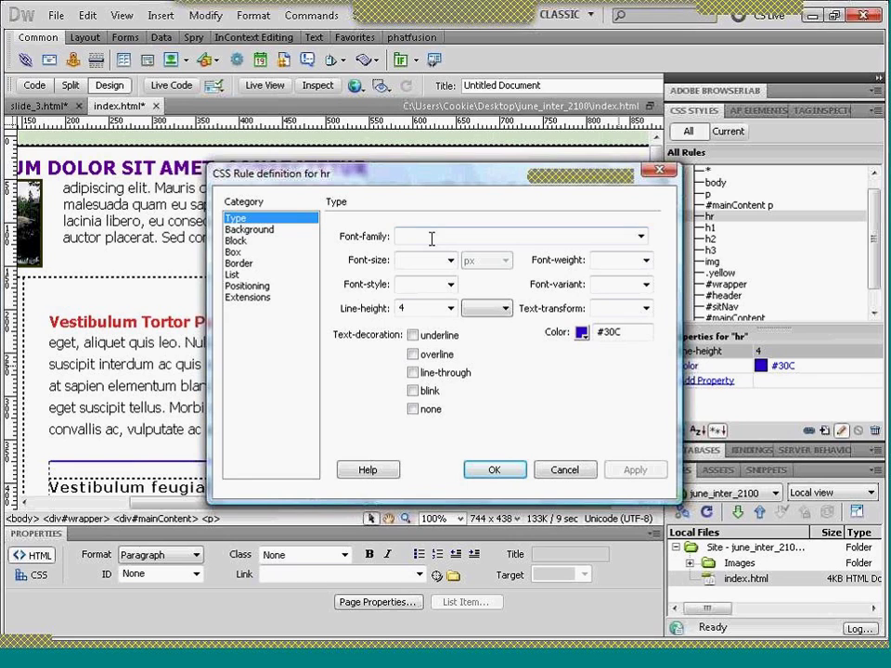
{"action": "key", "text": "Return"}
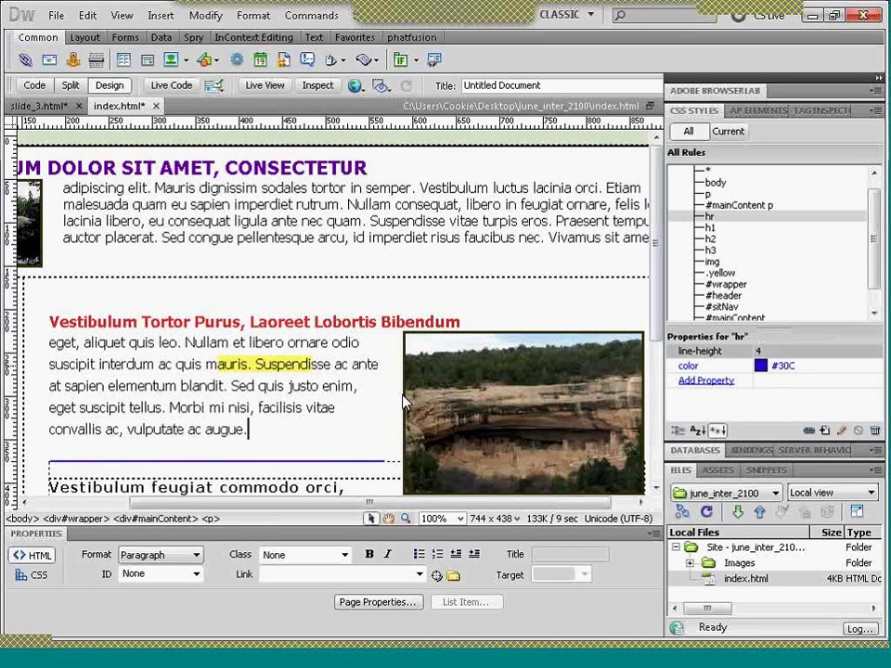
- Align the horizontal rule to Center and set its width to 70%
{"action": "left_click", "coordinate": [352, 467]}
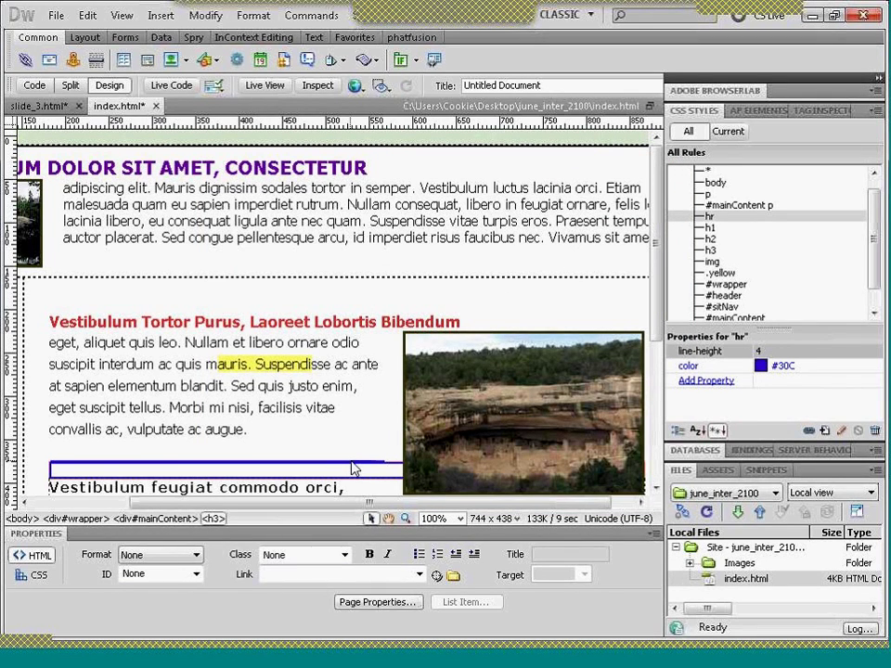
{"action": "left_click", "coordinate": [352, 467]}
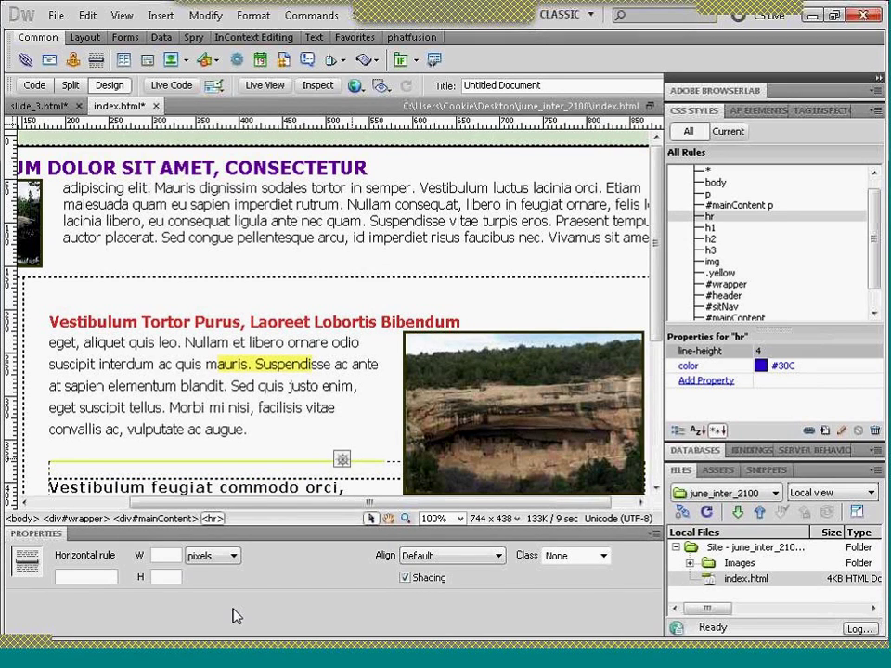
{"action": "left_click", "coordinate": [499, 560]}
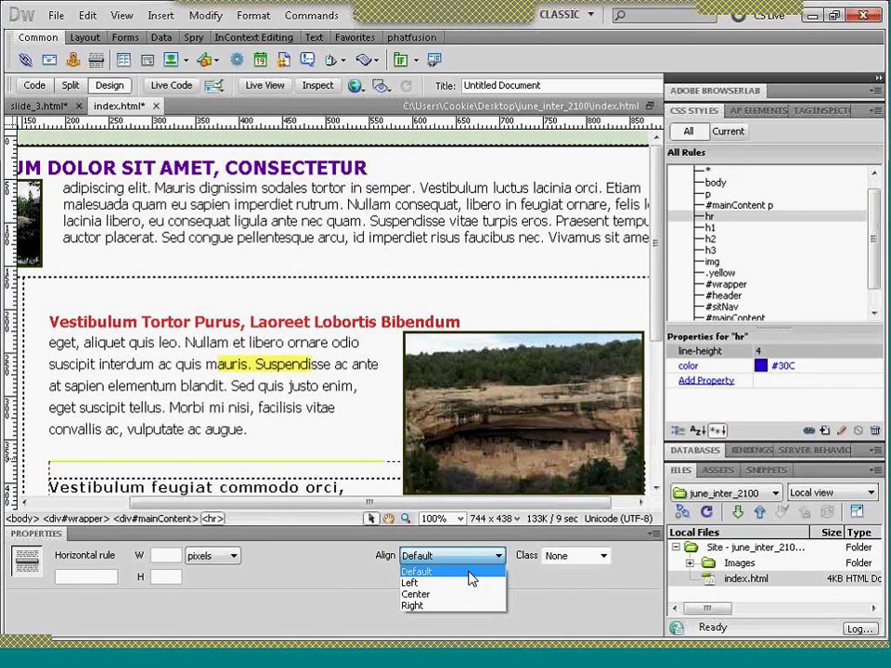
{"action": "left_click", "coordinate": [452, 595]}
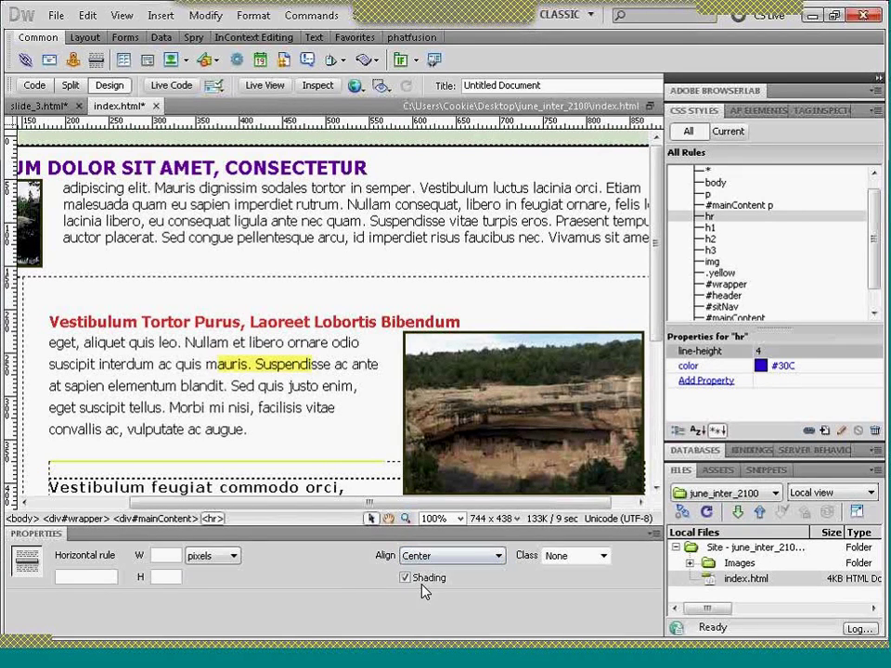
{"action": "left_click", "coordinate": [172, 558]}
{"action": "type", "text": "70"}
{"action": "left_click", "coordinate": [232, 556]}
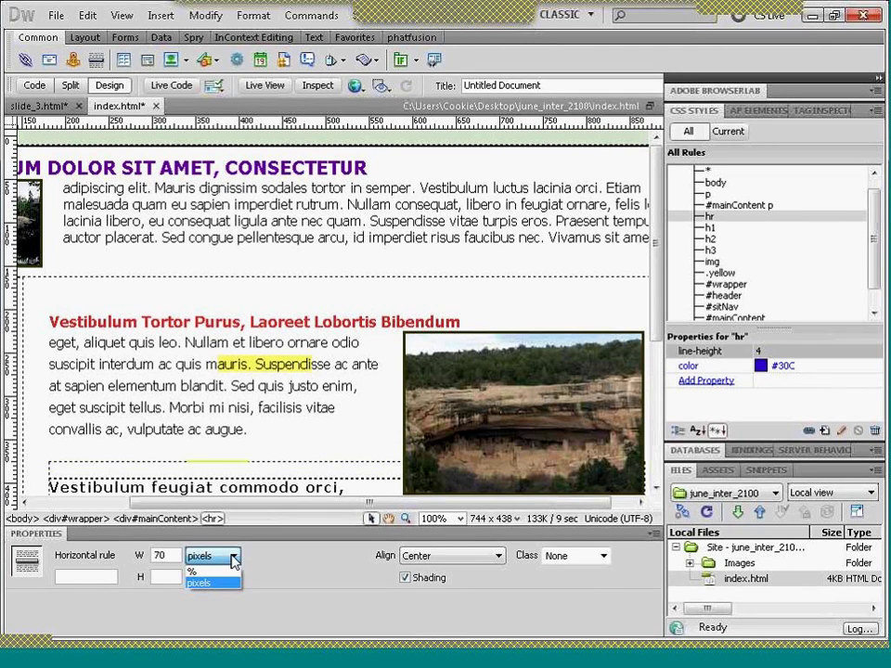
{"action": "left_click", "coordinate": [228, 574]}
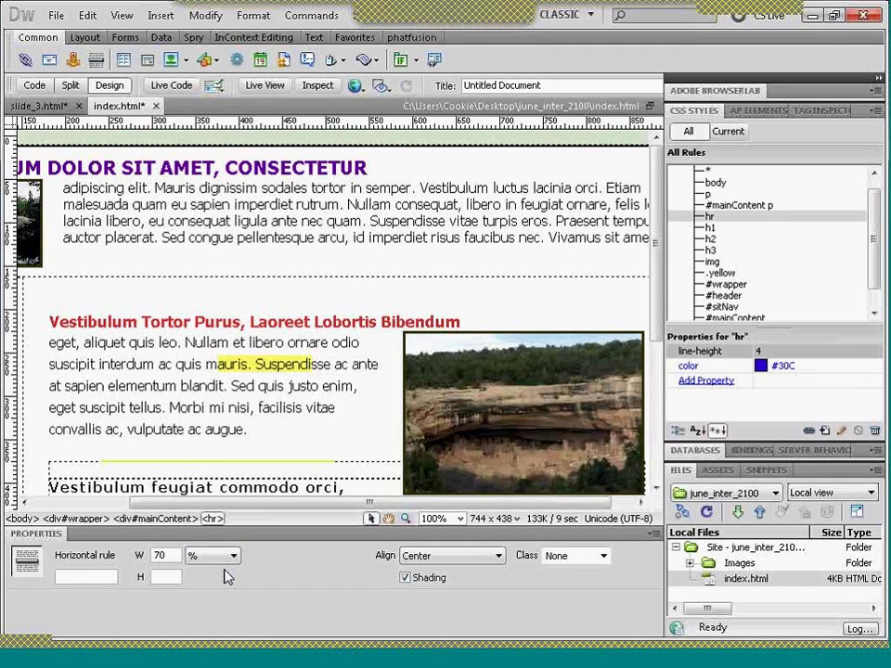
{"action": "left_click", "coordinate": [343, 455]}
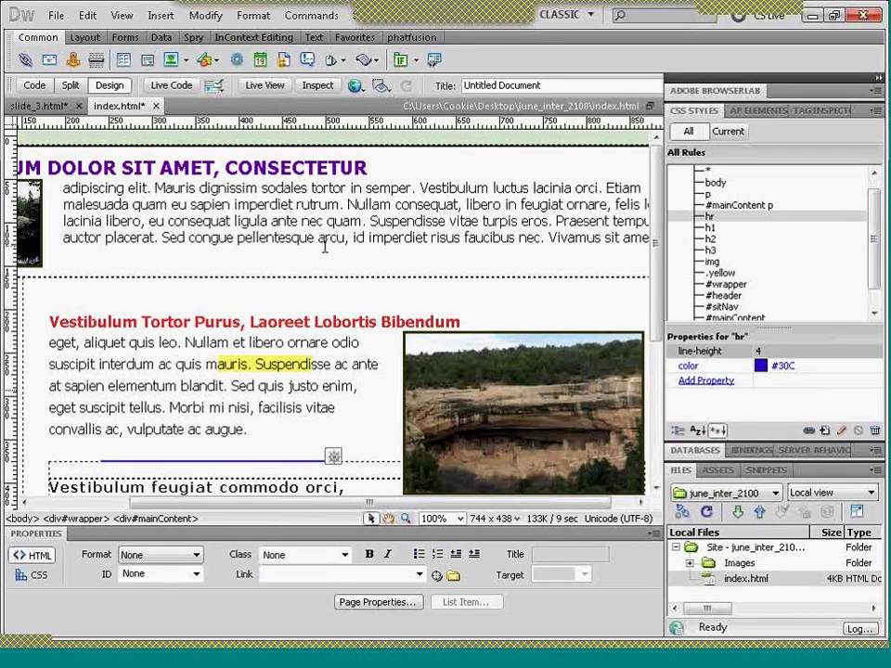
- Save index.html, check the horizontal rule in Live View, and return to the editable design
{"action": "left_click", "coordinate": [263, 85]}
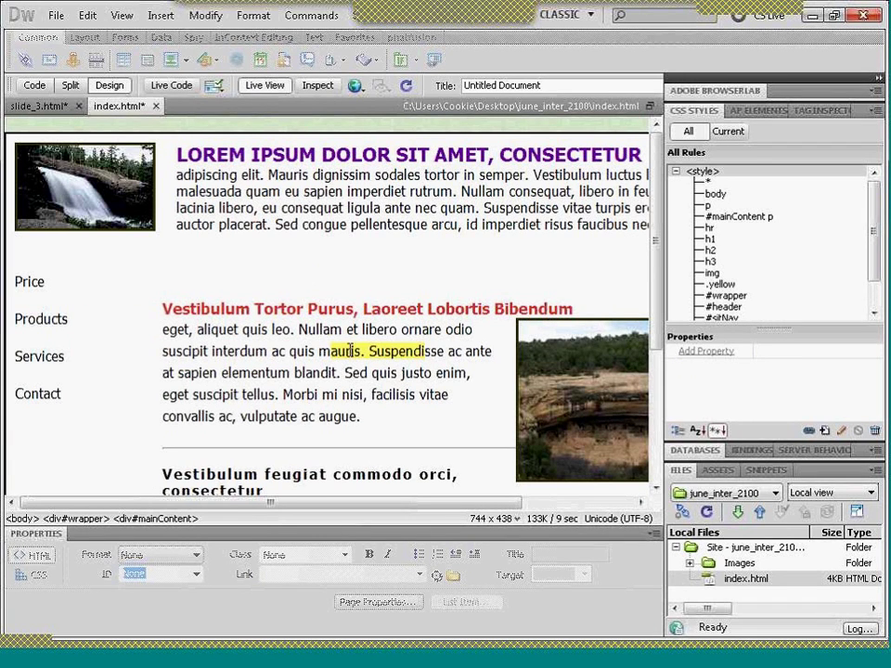
{"action": "key", "text": "ctrl+s"}
{"action": "left_click", "coordinate": [266, 86]}
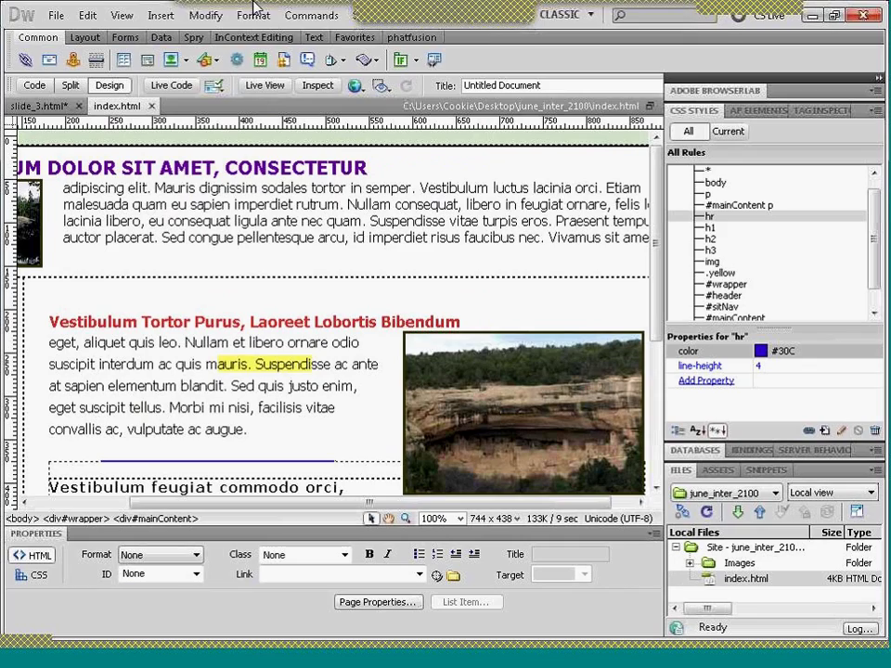
{"action": "left_click", "coordinate": [264, 86]}
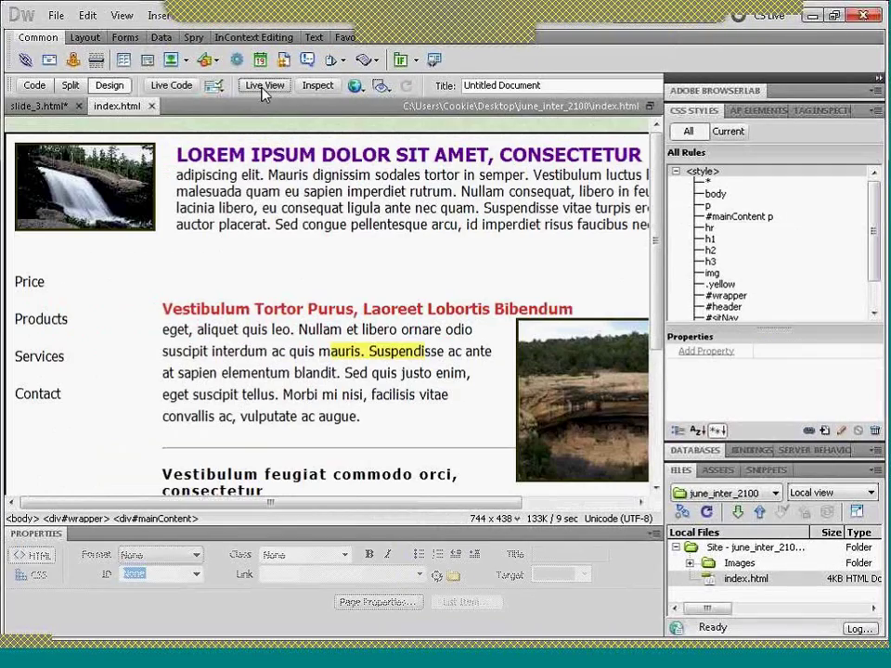
{"action": "left_click", "coordinate": [264, 86]}
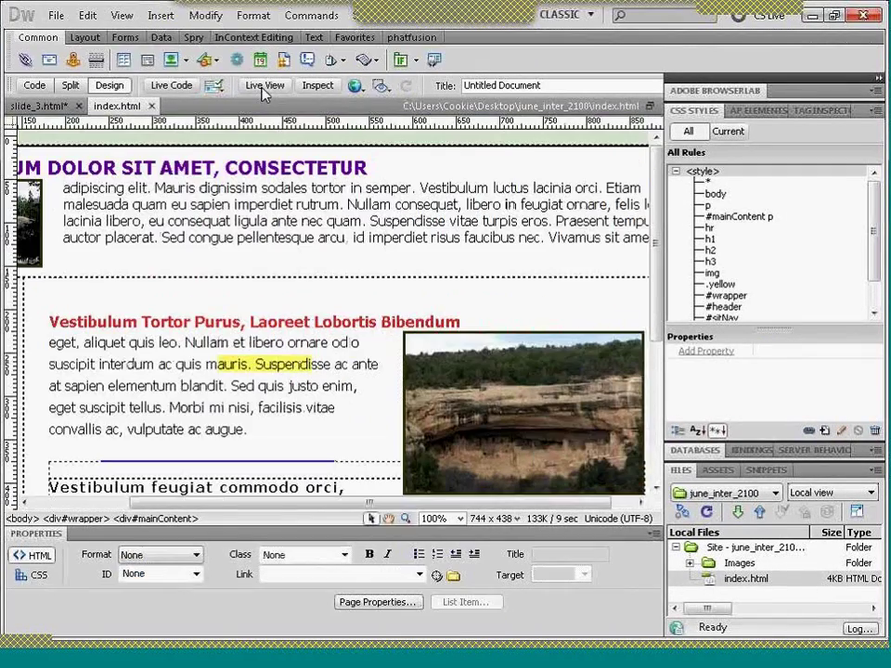
- Preview index.html in a browser, then return to the paragraph above the horizontal rule in the design
{"action": "left_click", "coordinate": [357, 86]}
{"action": "left_click", "coordinate": [414, 131]}
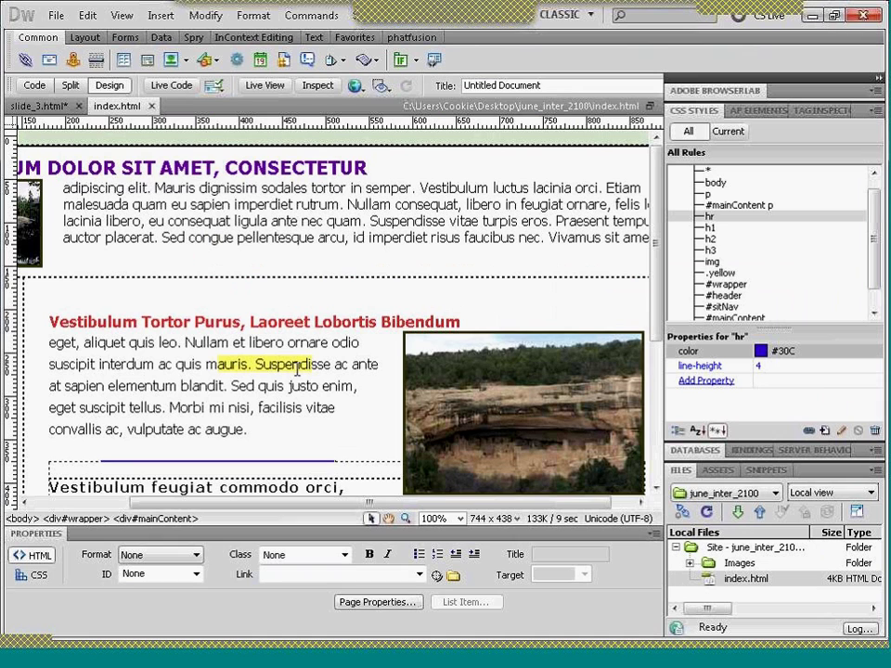
{"action": "key", "text": "alt+Tab"}
{"action": "left_click", "coordinate": [284, 431]}
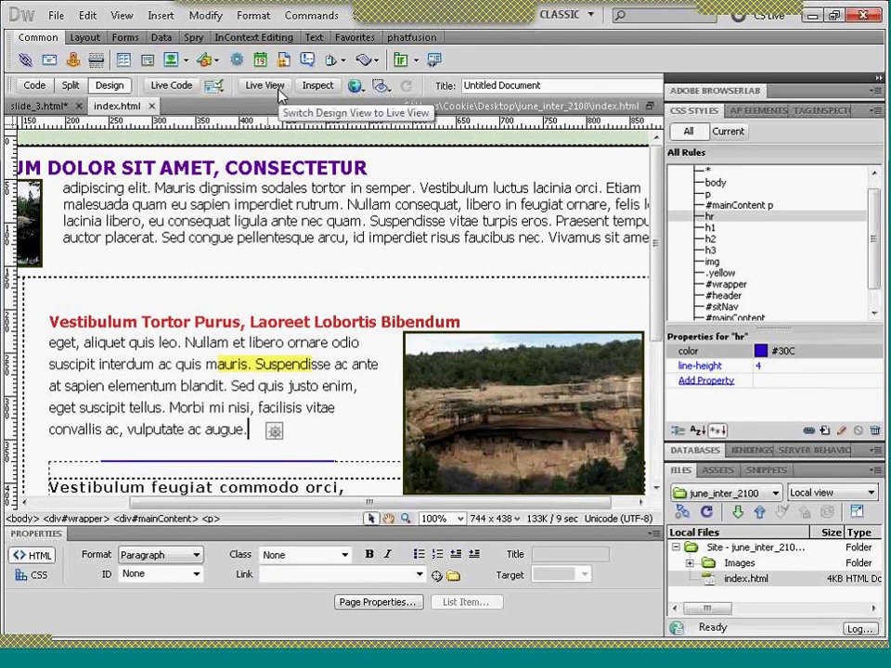
- Set the hr rule's color to #F30 and insert an empty paragraph directly below the horizontal rule
{"action": "left_click", "coordinate": [759, 351]}
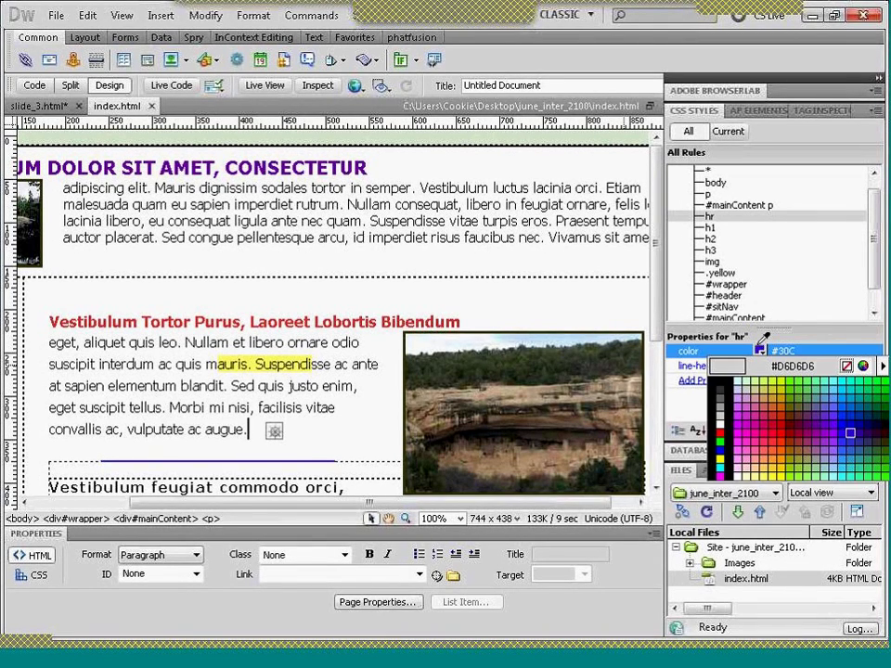
{"action": "left_click", "coordinate": [781, 440]}
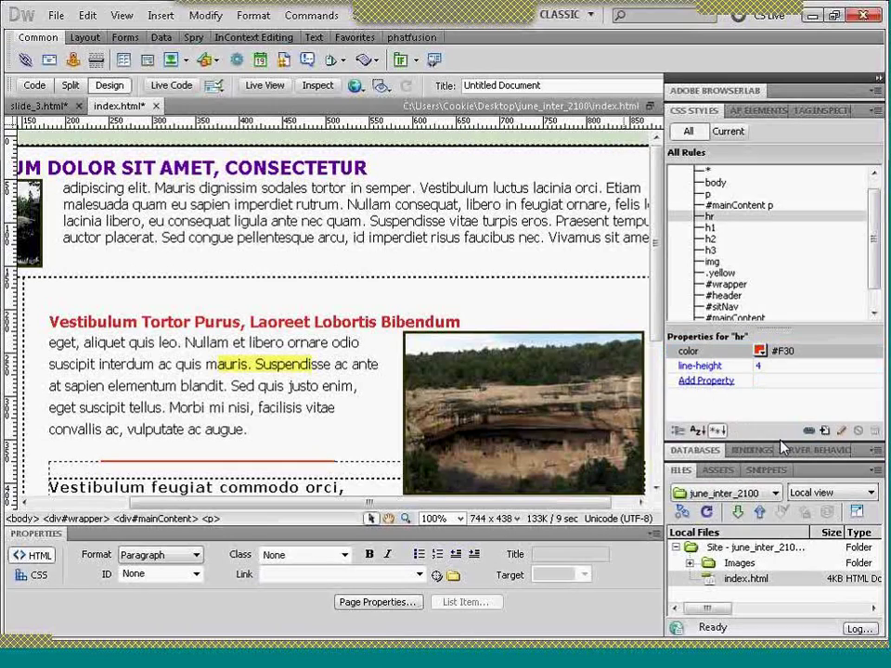
{"action": "left_click", "coordinate": [346, 457]}
{"action": "key", "text": "Return"}
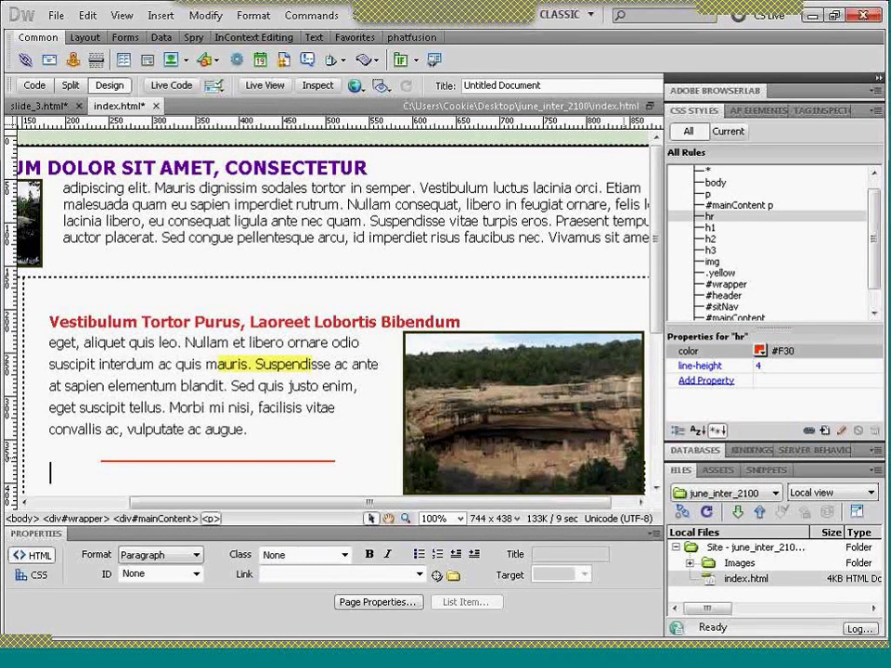
- Preview the spacing around the horizontal rule in Live View, then return to the editable design
{"action": "left_click", "coordinate": [268, 86]}
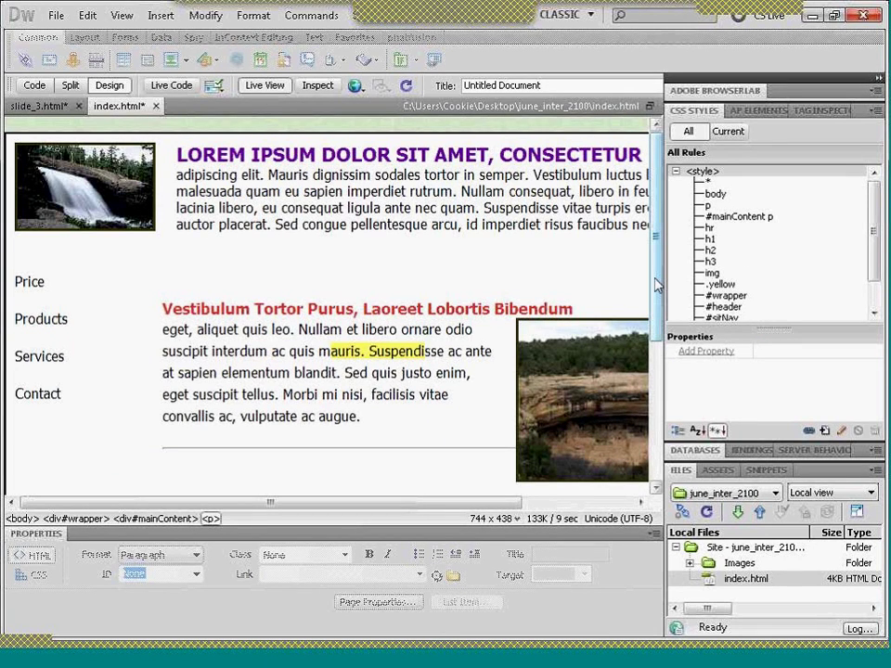
{"action": "scroll", "coordinate": [655, 284], "scroll_direction": "down", "scroll_amount": 3}
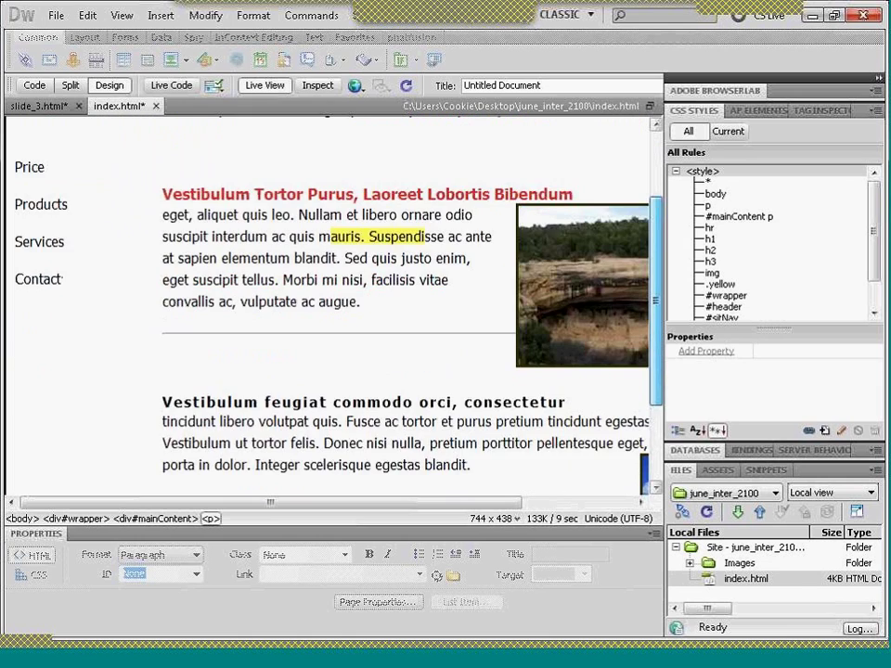
{"action": "scroll", "coordinate": [655, 284], "scroll_direction": "up", "scroll_amount": 2}
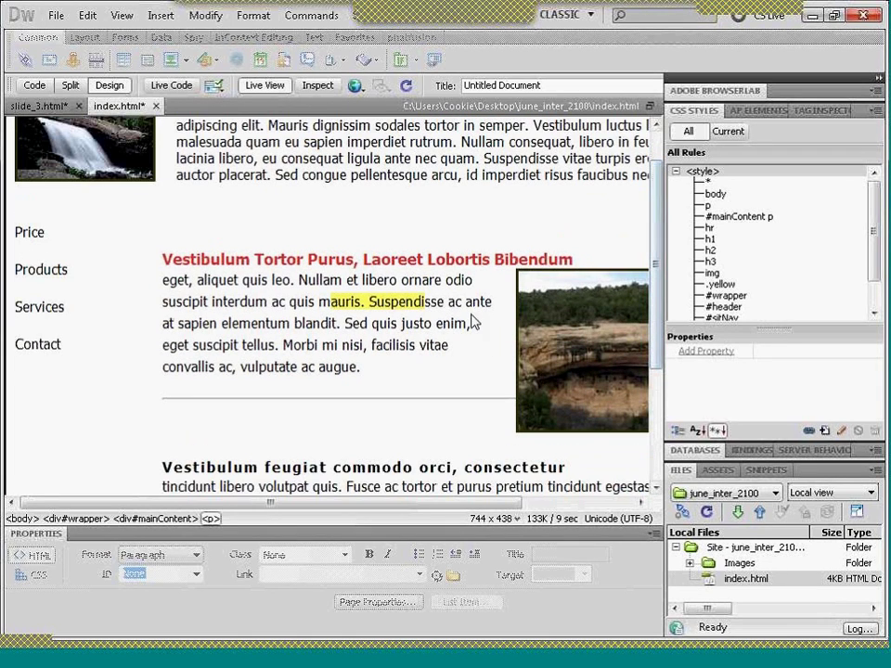
{"action": "left_click", "coordinate": [265, 86]}
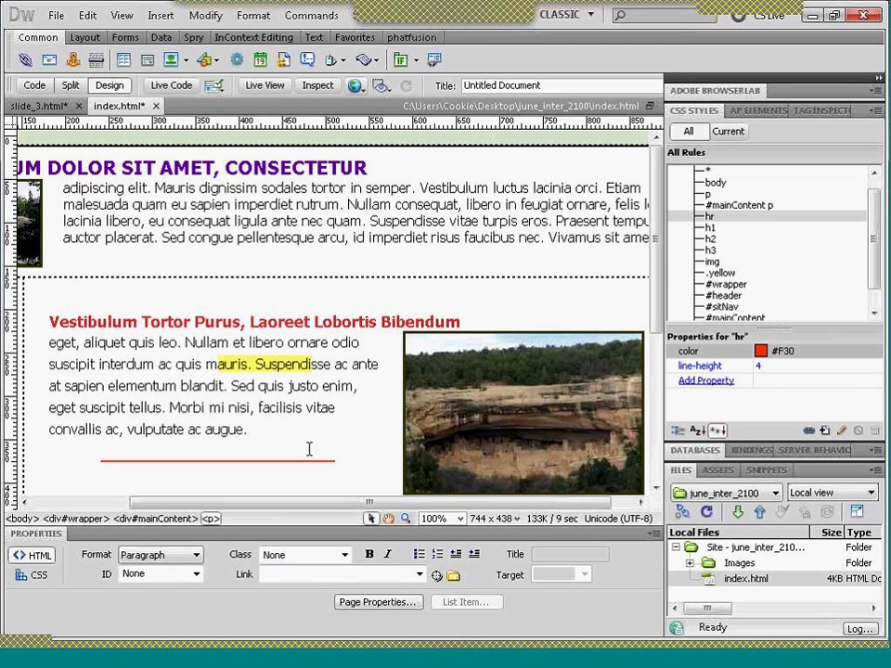
- Delete the general hr rule from the document's CSS styles
{"action": "left_click", "coordinate": [261, 461]}
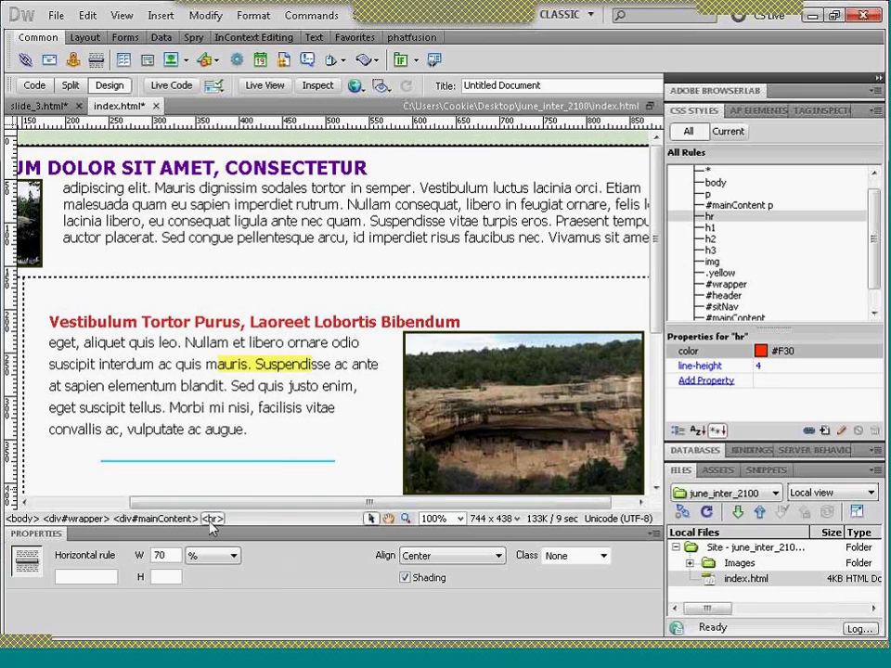
{"action": "left_click", "coordinate": [709, 217]}
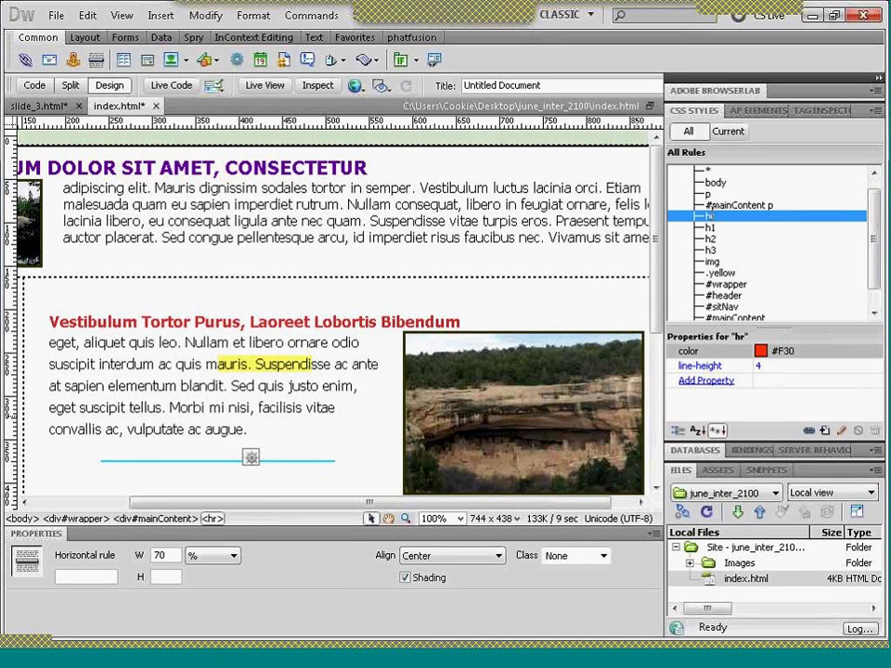
{"action": "left_click", "coordinate": [709, 217]}
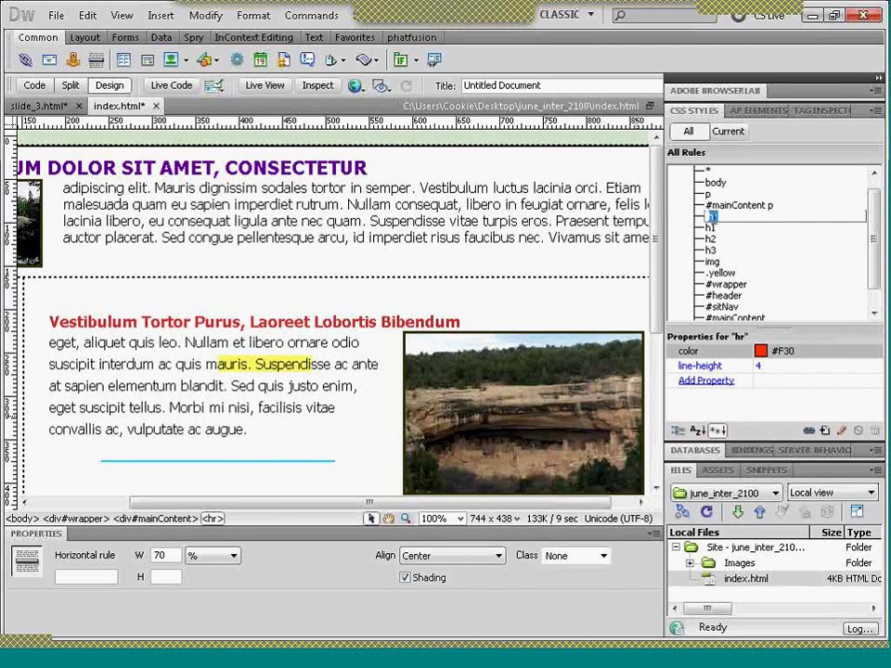
{"action": "left_click", "coordinate": [710, 227]}
{"action": "left_click", "coordinate": [709, 216]}
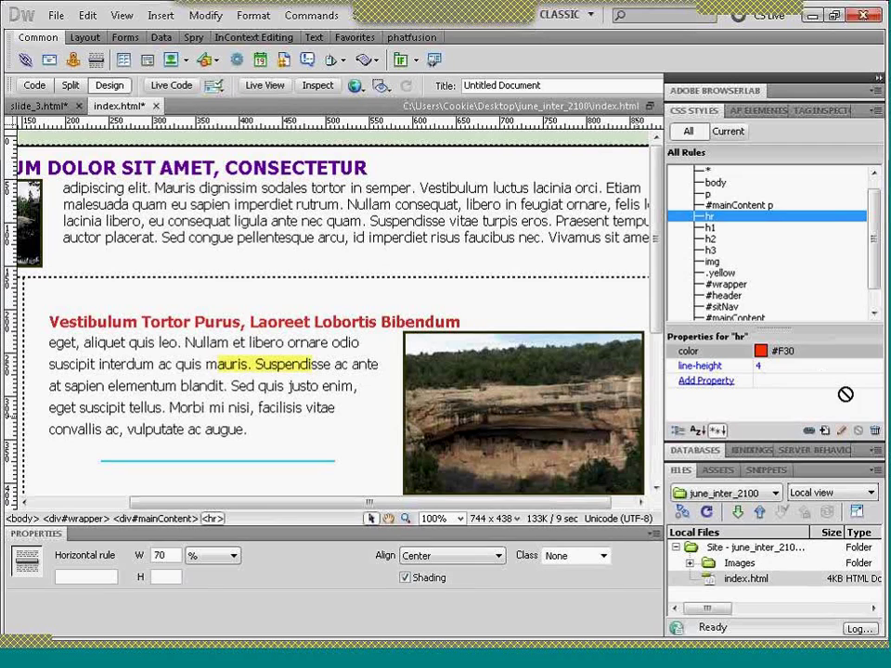
{"action": "scroll", "coordinate": [816, 210], "scroll_direction": "down", "scroll_amount": 1}
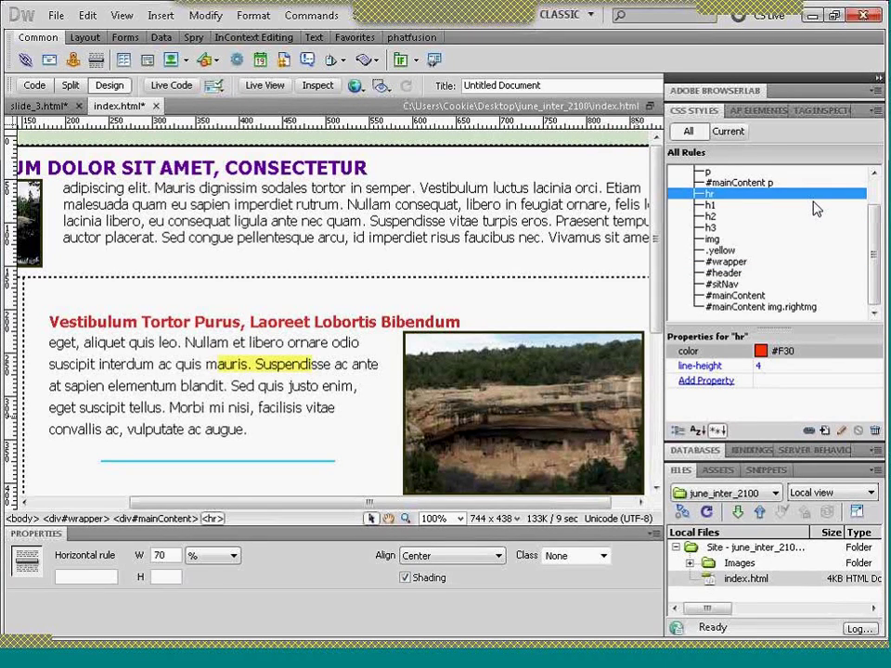
{"action": "key", "text": "Delete"}
- Create a compound CSS rule for the horizontal rule with the selector #mainContent hr, defined in this document only
{"action": "left_click", "coordinate": [343, 461]}
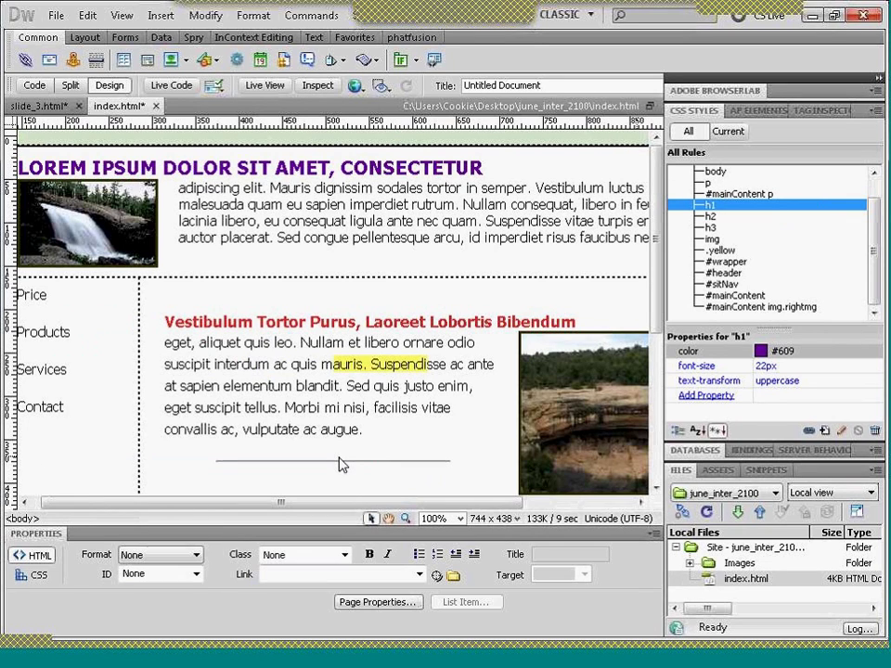
{"action": "left_click", "coordinate": [343, 460]}
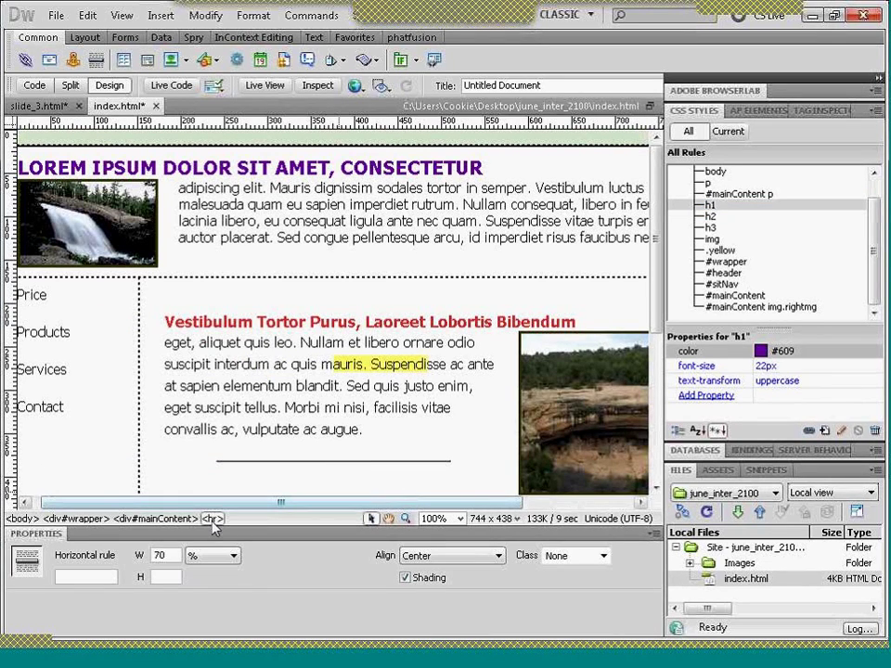
{"action": "left_click", "coordinate": [825, 431]}
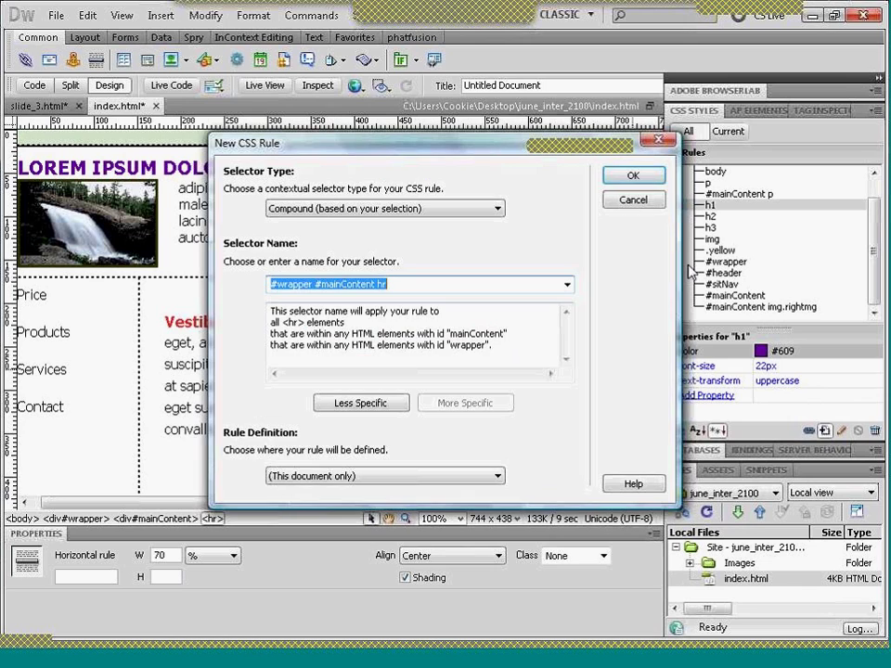
{"action": "left_click", "coordinate": [368, 413]}
{"action": "left_click", "coordinate": [618, 178]}
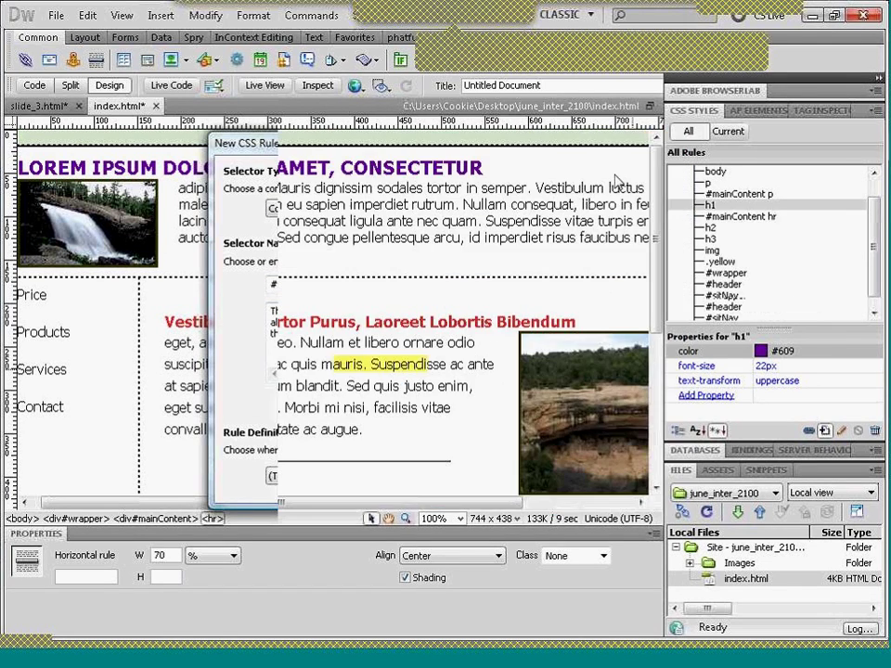
- Set the #mainContent hr rule's color to #F00 and its line-height to 5 px
{"action": "left_click_drag", "start_coordinate": [444, 179], "coordinate": [586, 86]}
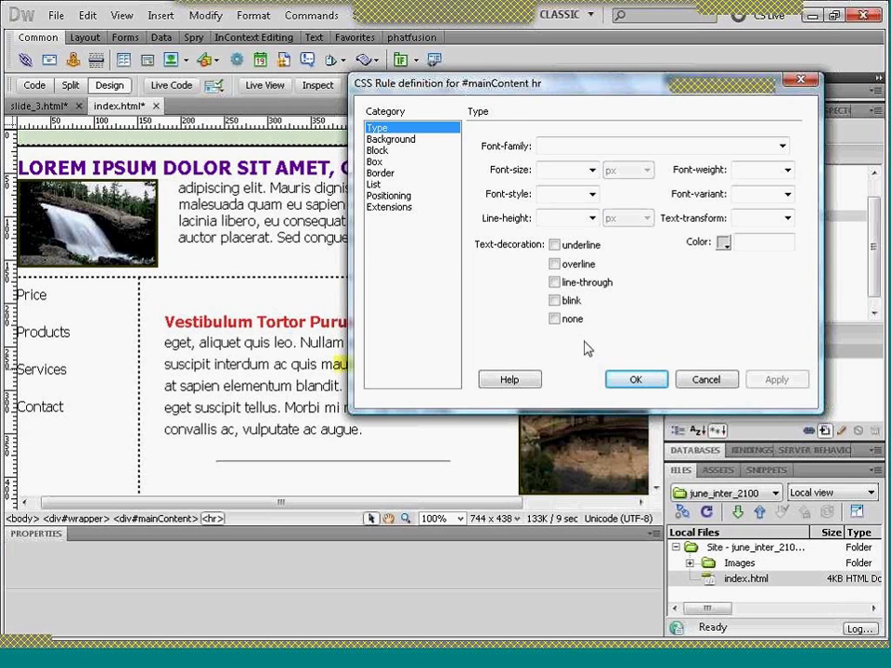
{"action": "left_click", "coordinate": [723, 242]}
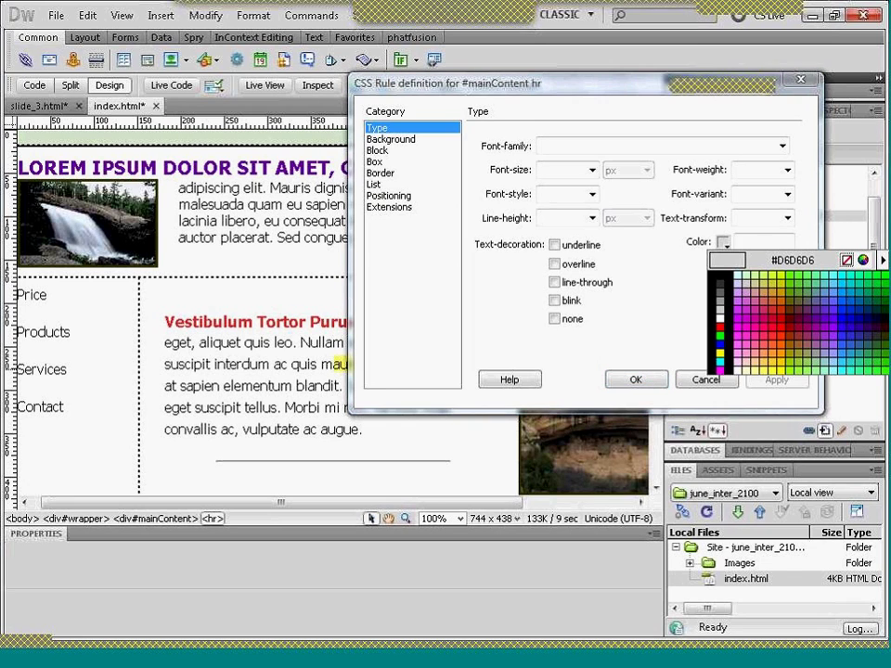
{"action": "left_click", "coordinate": [781, 327]}
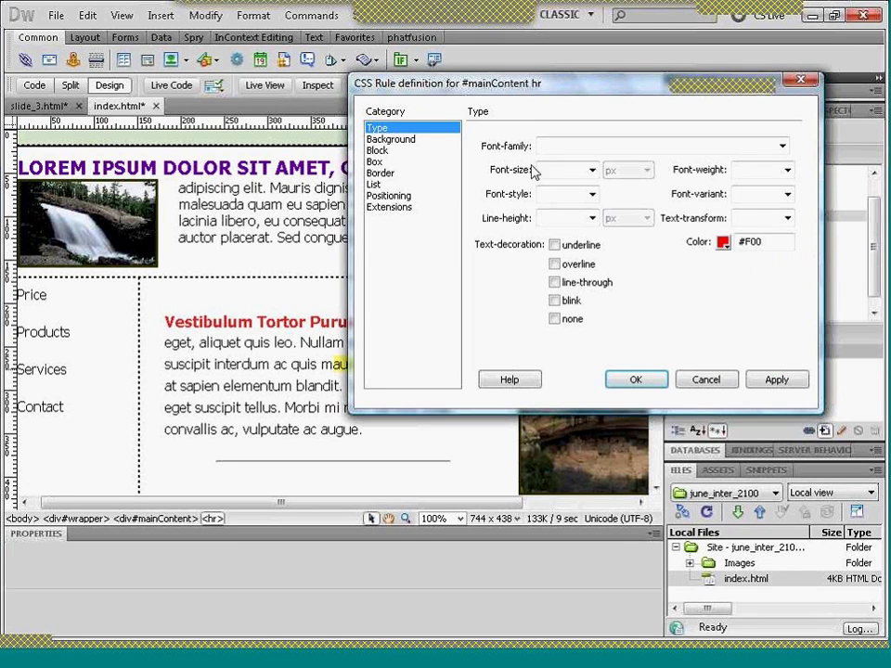
{"action": "left_click", "coordinate": [544, 218]}
{"action": "type", "text": "5"}
{"action": "left_click", "coordinate": [777, 380]}
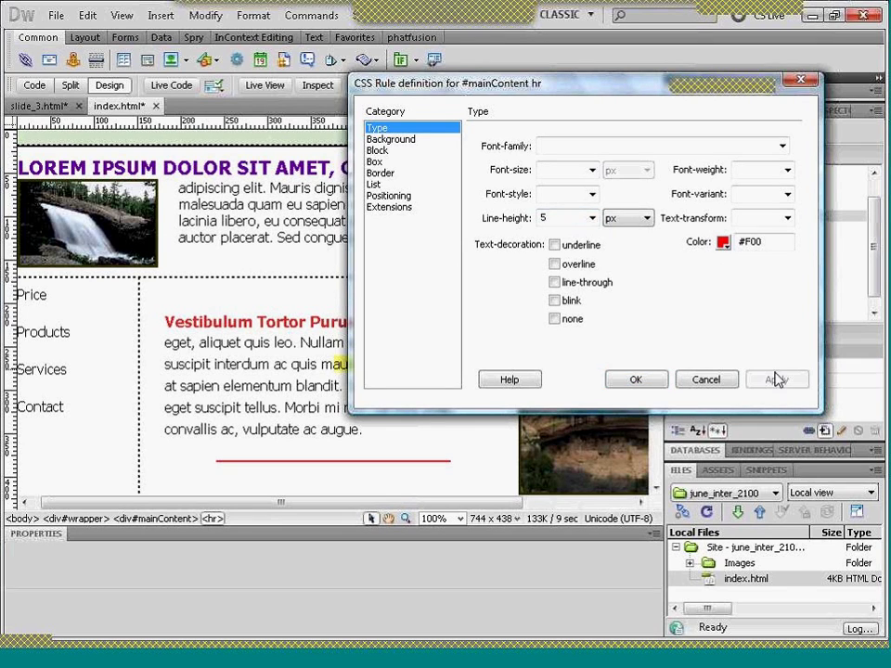
{"action": "left_click", "coordinate": [656, 382]}
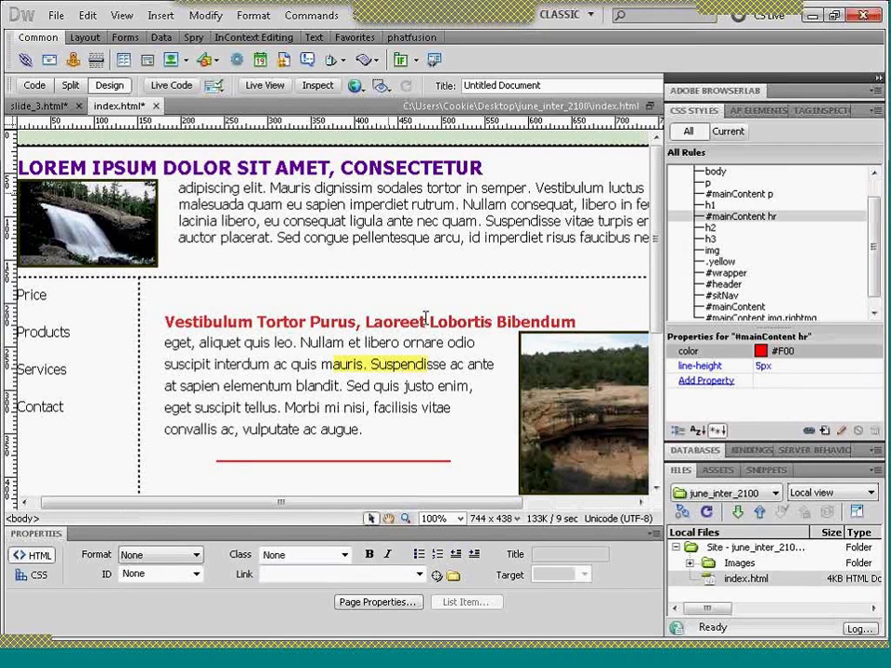
- Refresh the site files, check the horizontal rule in Live View, and return to the editable design
{"action": "left_click", "coordinate": [706, 513]}
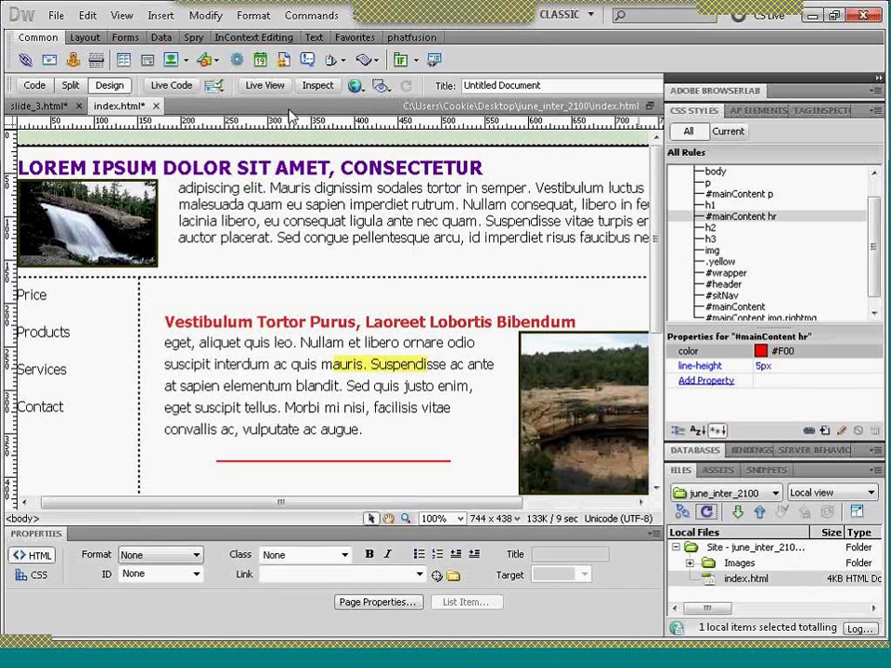
{"action": "left_click", "coordinate": [178, 343]}
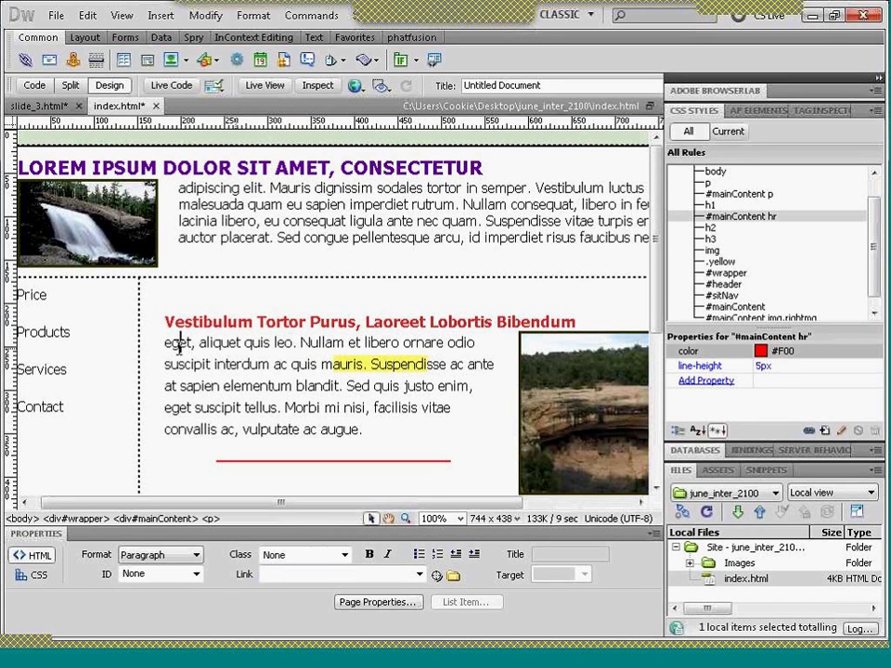
{"action": "left_click", "coordinate": [265, 89]}
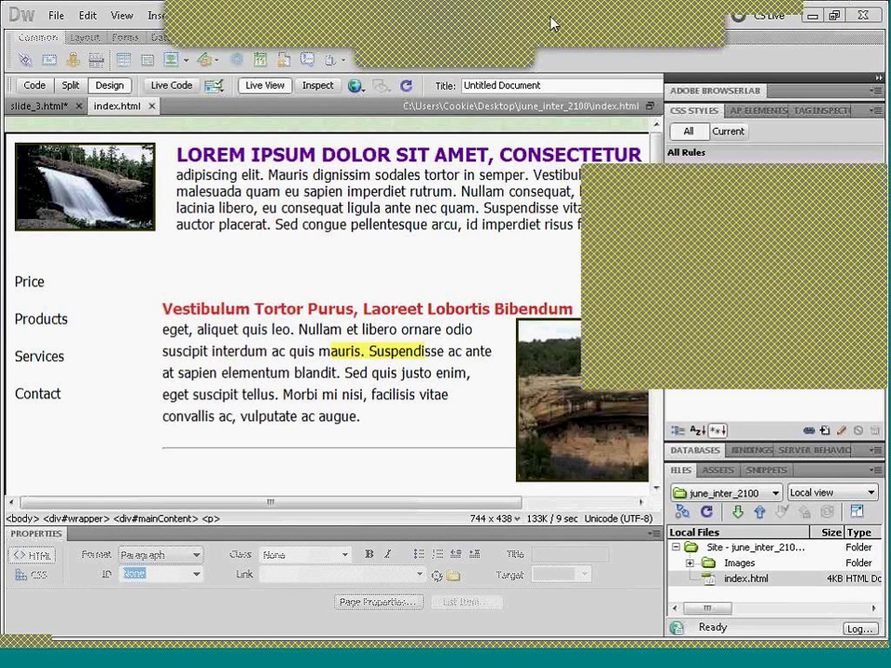
{"action": "left_click", "coordinate": [490, 193]}
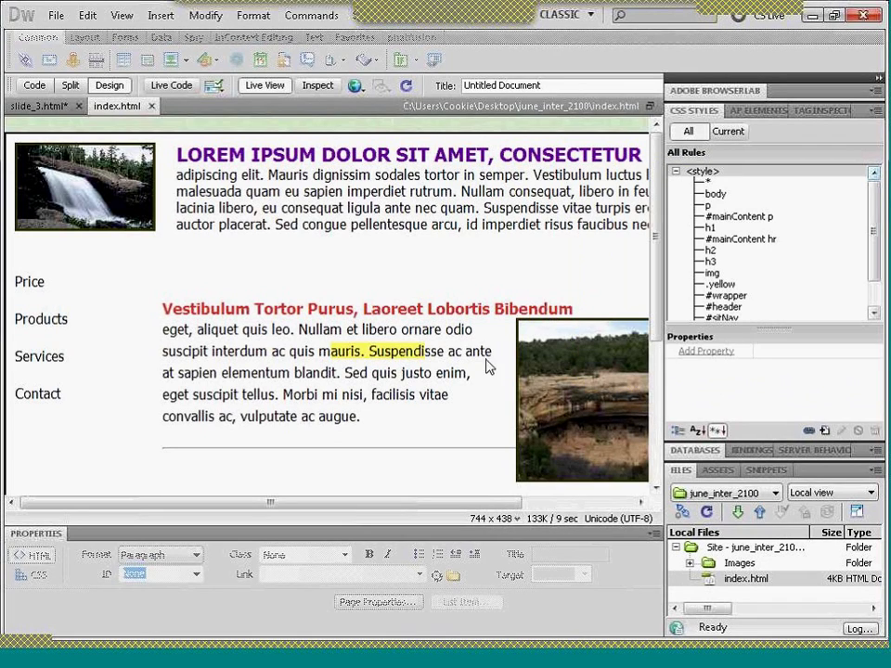
{"action": "left_click", "coordinate": [279, 86]}
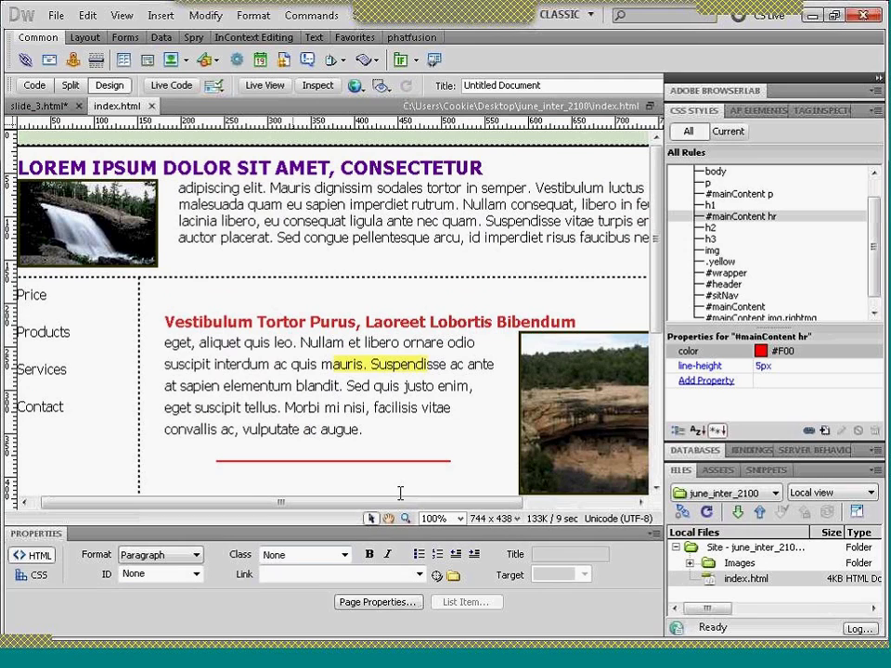
- Place the cursor in the empty paragraph below the horizontal rule, save index.html, and review the page layout
{"action": "left_click", "coordinate": [465, 466]}
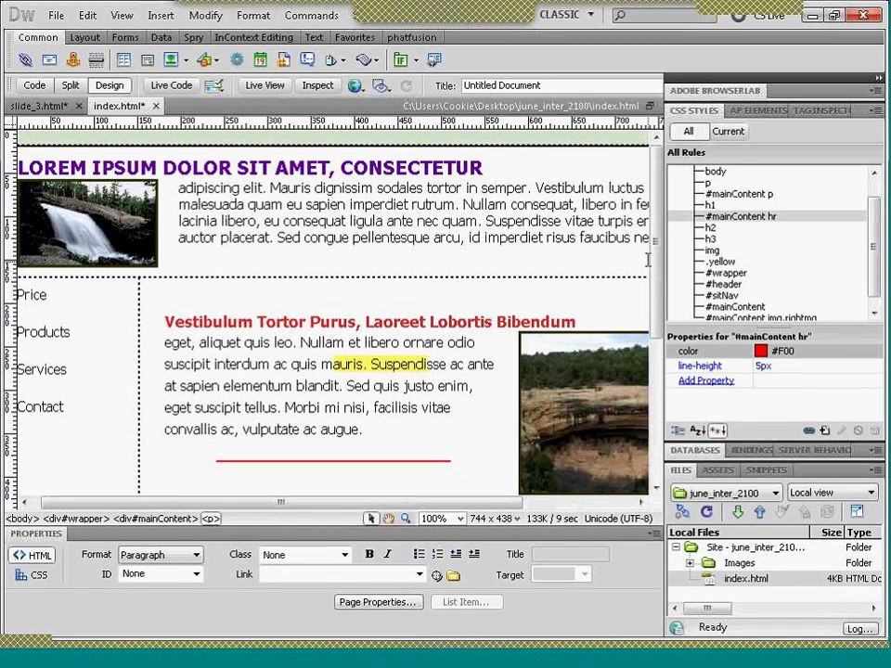
{"action": "key", "text": "ctrl+s"}
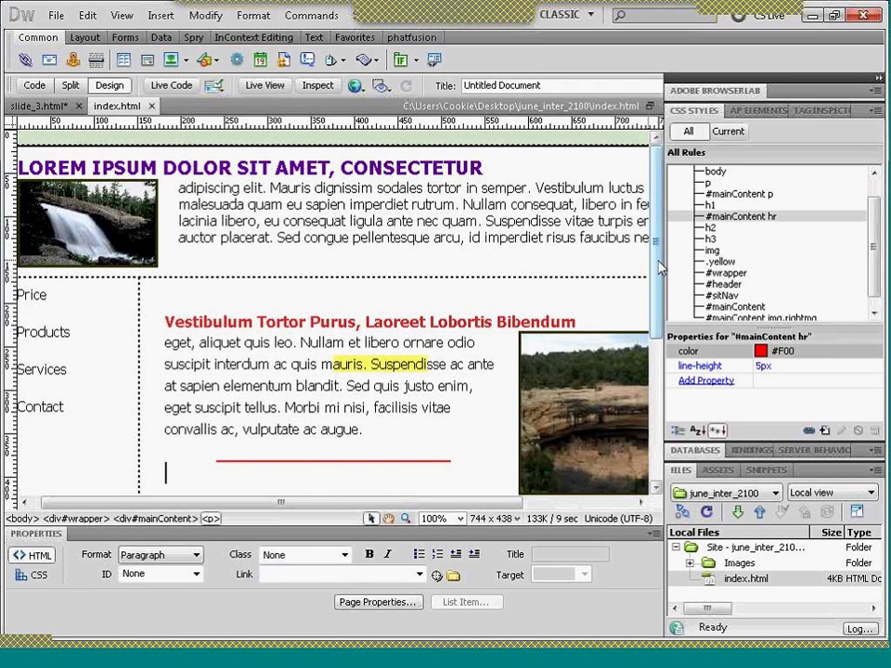
{"action": "scroll", "coordinate": [661, 262], "scroll_direction": "down", "scroll_amount": 3}
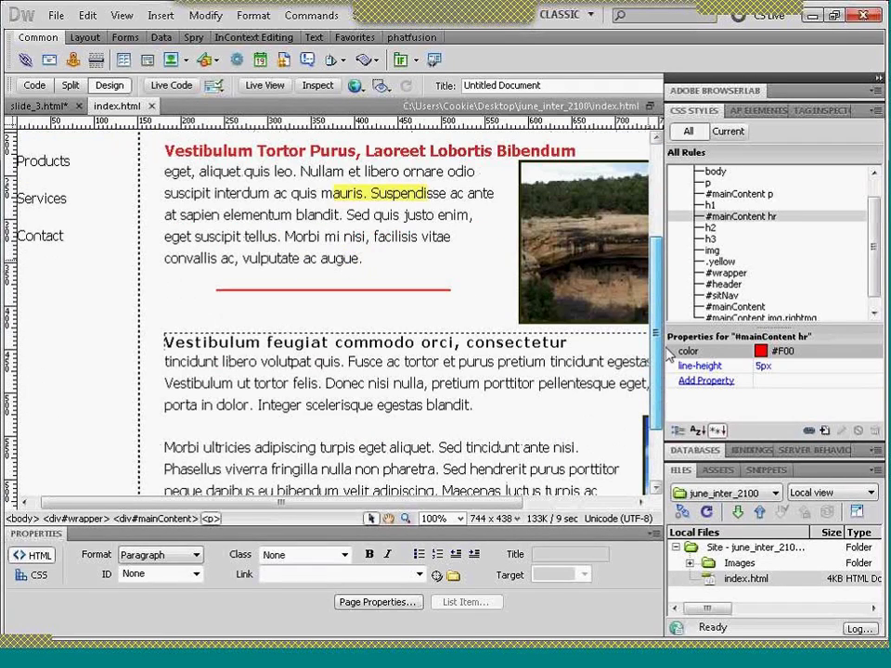
{"action": "scroll", "coordinate": [670, 356], "scroll_direction": "down", "scroll_amount": 2}
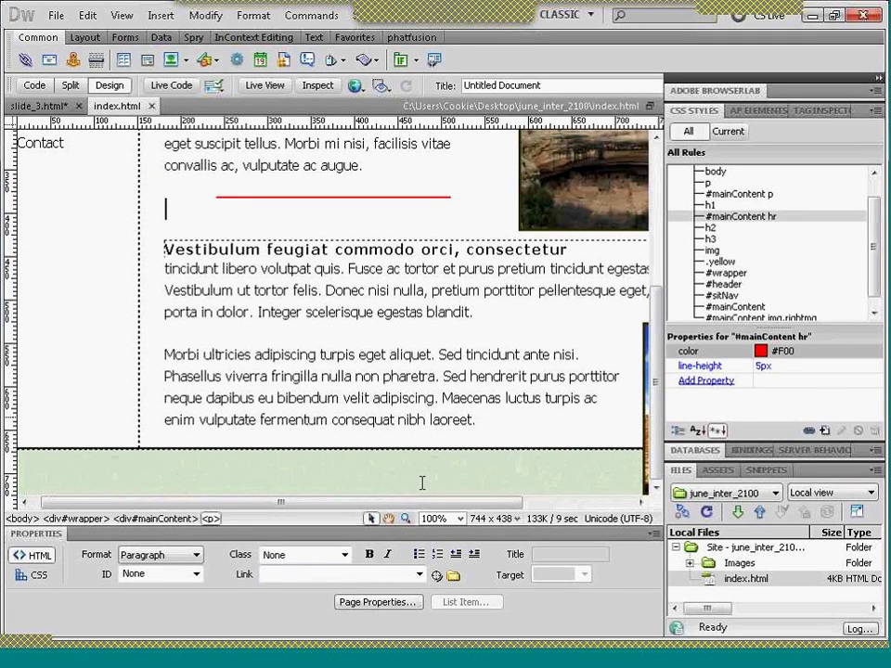
{"action": "left_click_drag", "start_coordinate": [422, 509], "coordinate": [415, 509]}
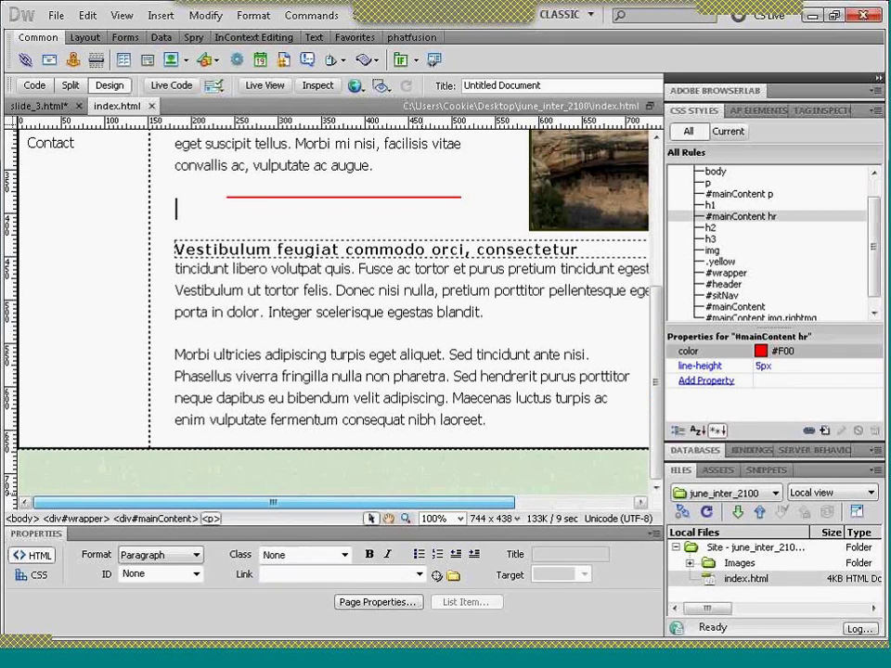
{"action": "left_click_drag", "start_coordinate": [662, 406], "coordinate": [662, 273]}
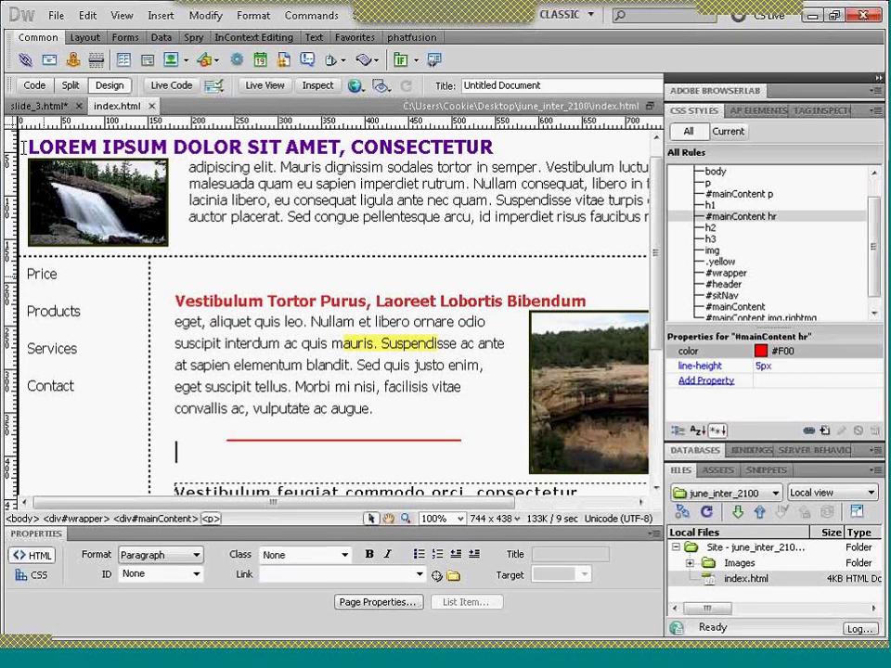
- Compare the sidebar navigation in slide_3.html with the one in index.html, ending in index.html
{"action": "left_click", "coordinate": [28, 107]}
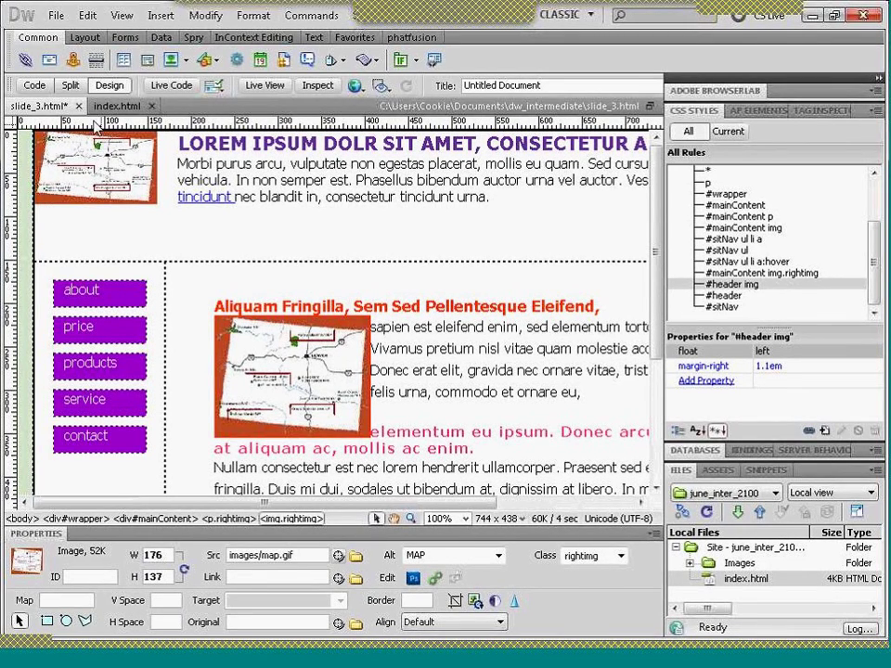
{"action": "left_click", "coordinate": [117, 106]}
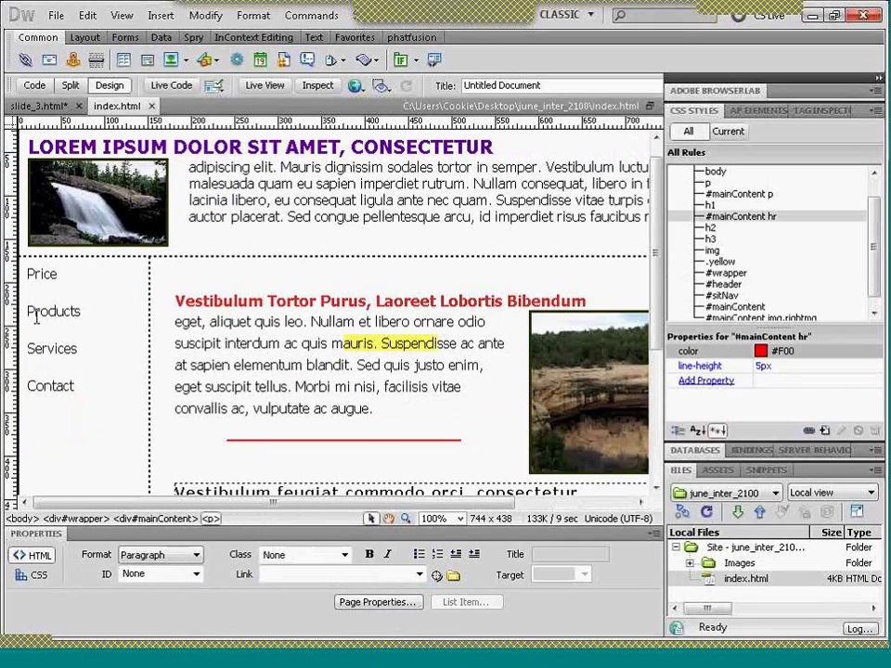
{"action": "left_click", "coordinate": [37, 107]}
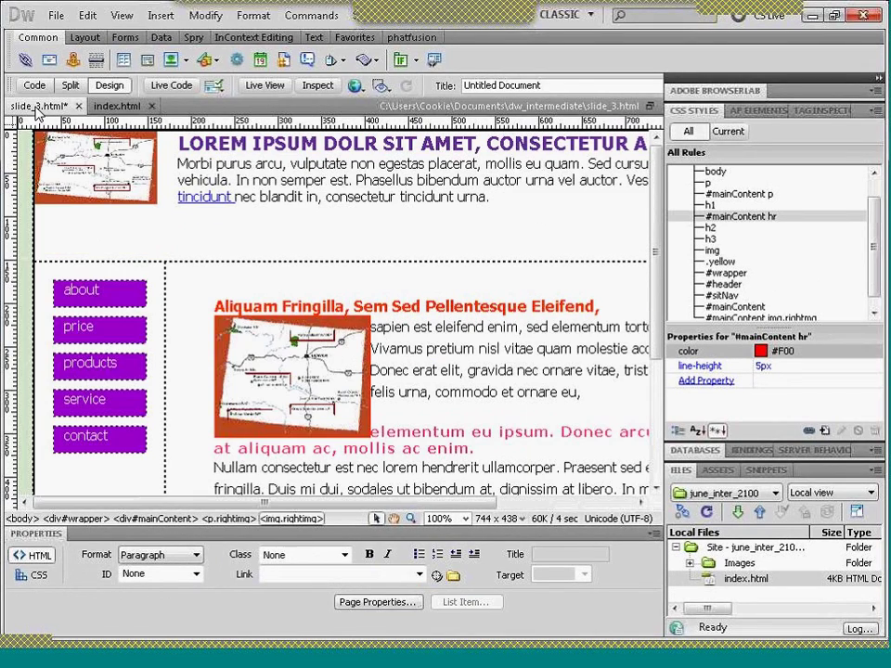
{"action": "left_click", "coordinate": [105, 109]}
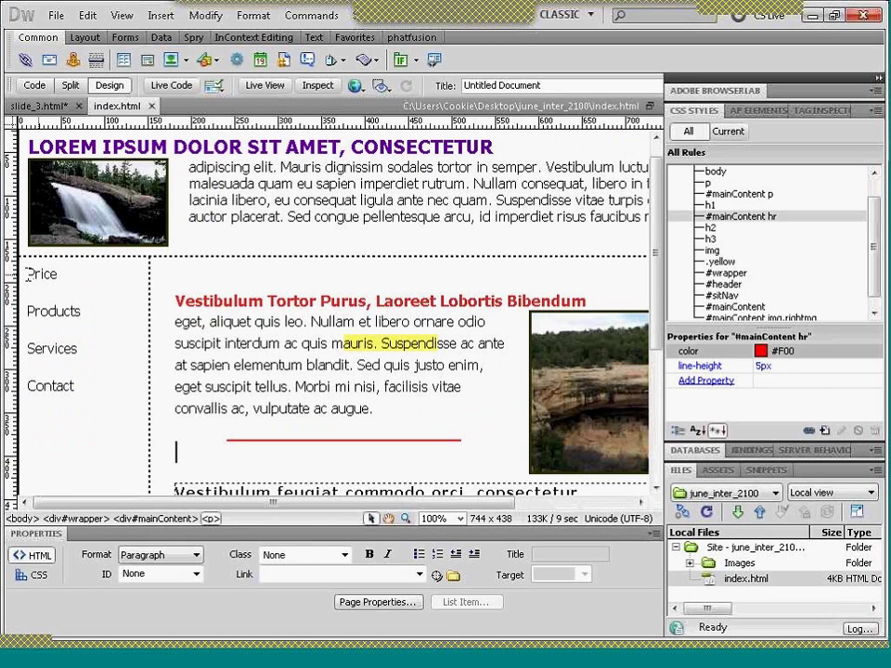
- Convert the sidebar entries Price, Products, Services and Contact into an unordered list
{"action": "left_click_drag", "start_coordinate": [26, 274], "coordinate": [80, 369]}
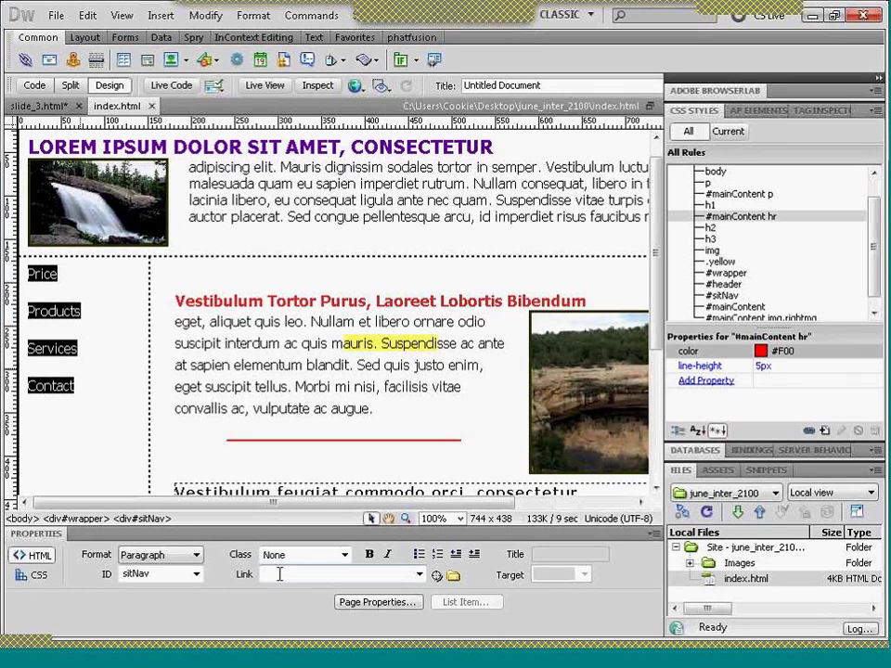
{"action": "left_click", "coordinate": [420, 555]}
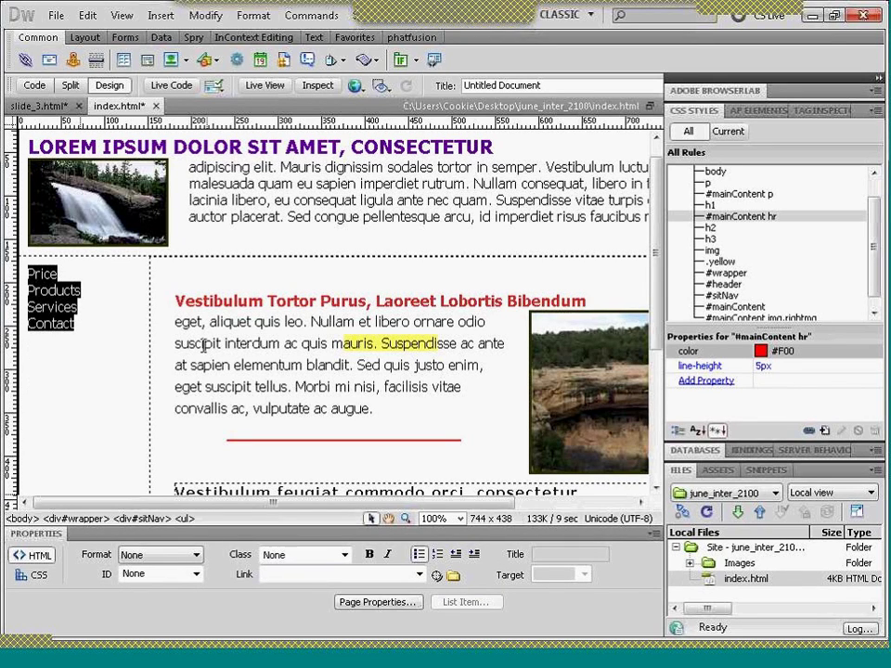
{"action": "left_click", "coordinate": [123, 311]}
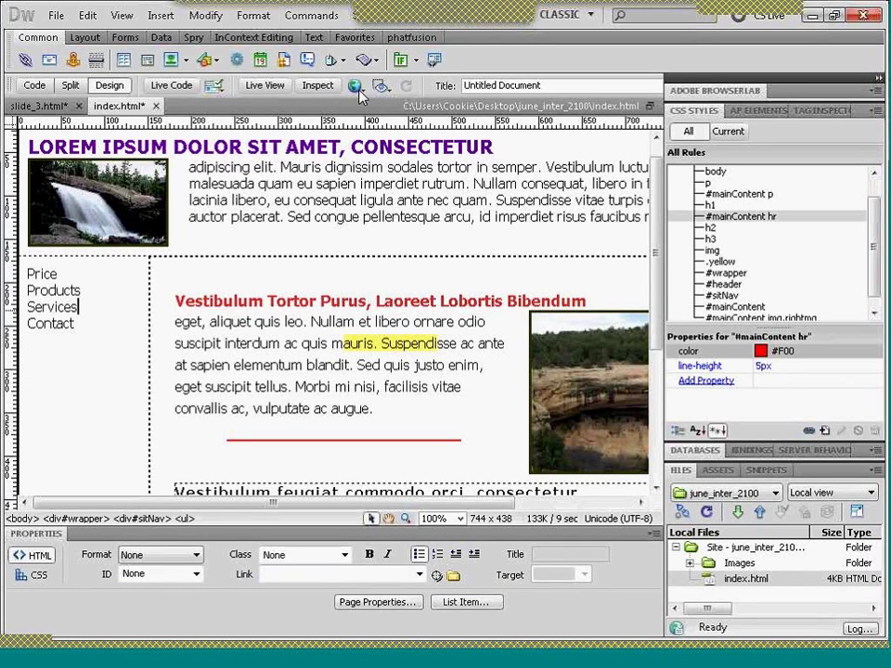
- Preview the sidebar list in Live View, then select all four list items in the editable design
{"action": "left_click", "coordinate": [269, 86]}
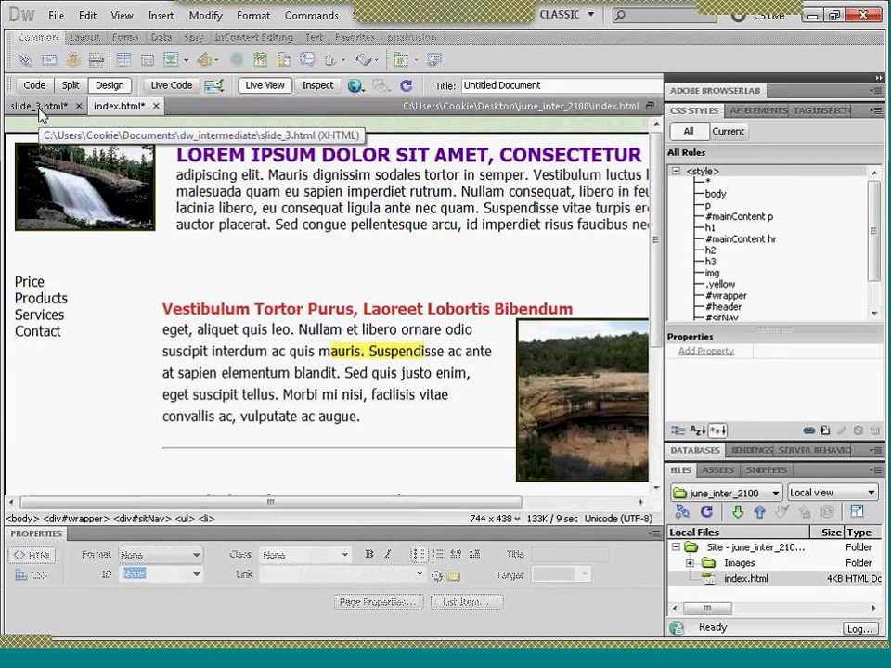
{"action": "left_click", "coordinate": [262, 86]}
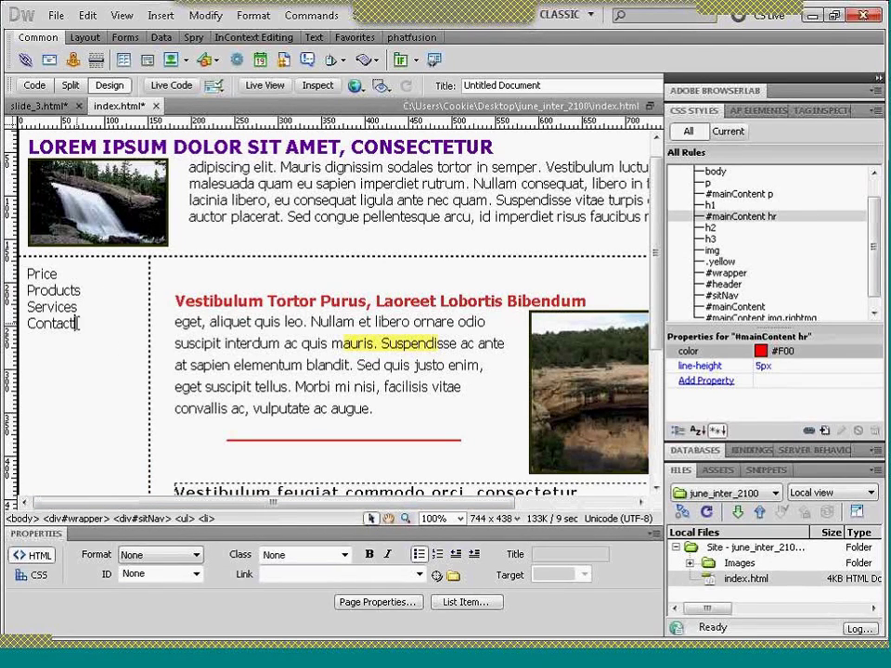
{"action": "left_click_drag", "start_coordinate": [78, 324], "coordinate": [23, 215]}
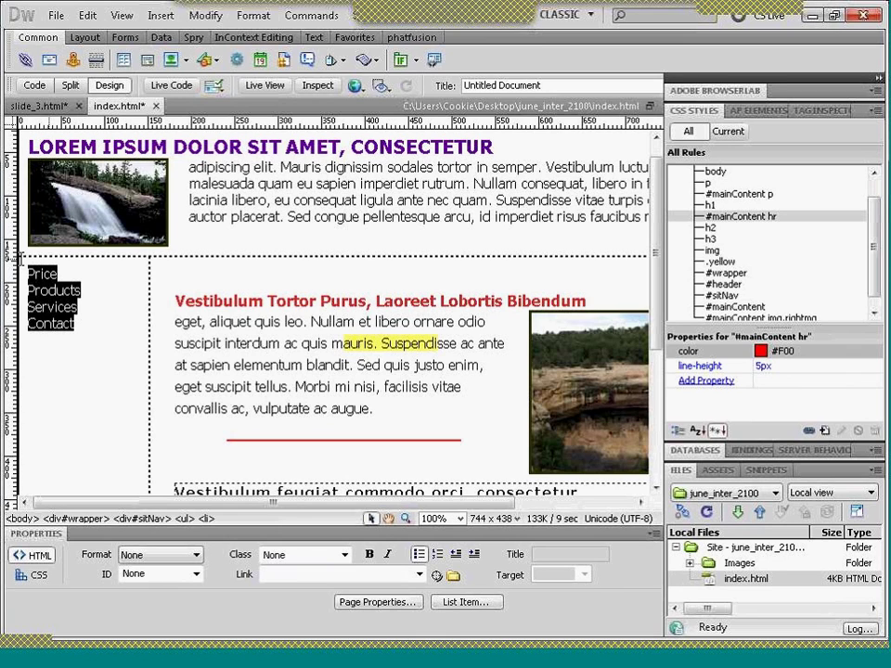
- Link the four selected sidebar list items to the placeholder # and deselect them
{"action": "left_click", "coordinate": [291, 576]}
{"action": "type", "text": "#"}
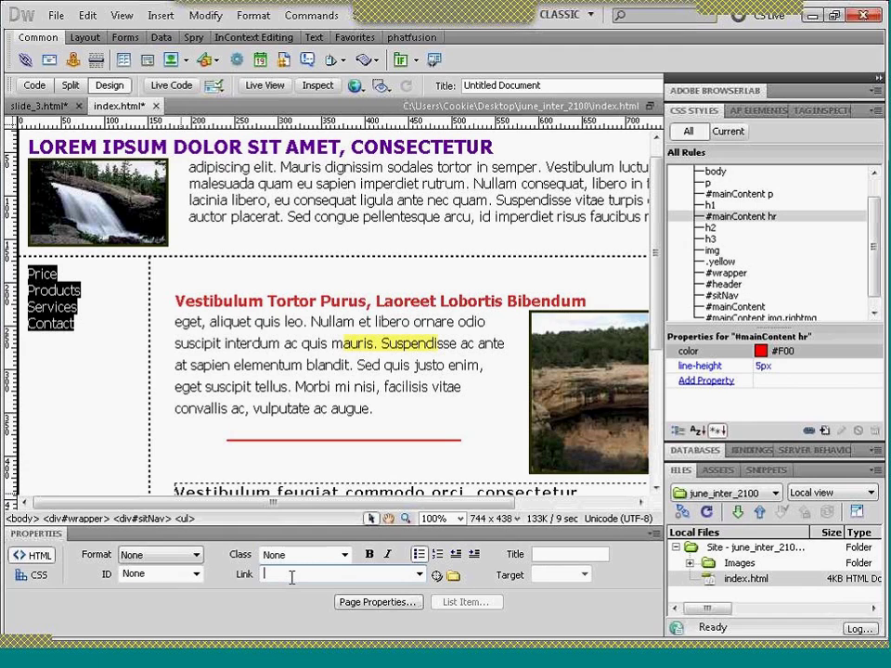
{"action": "key", "text": "Return"}
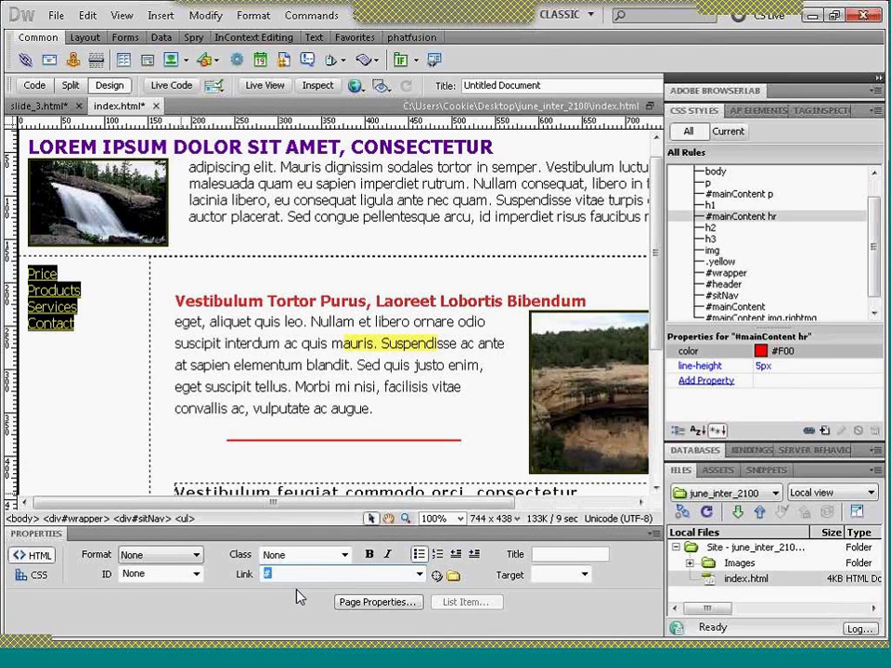
{"action": "left_click", "coordinate": [94, 335]}
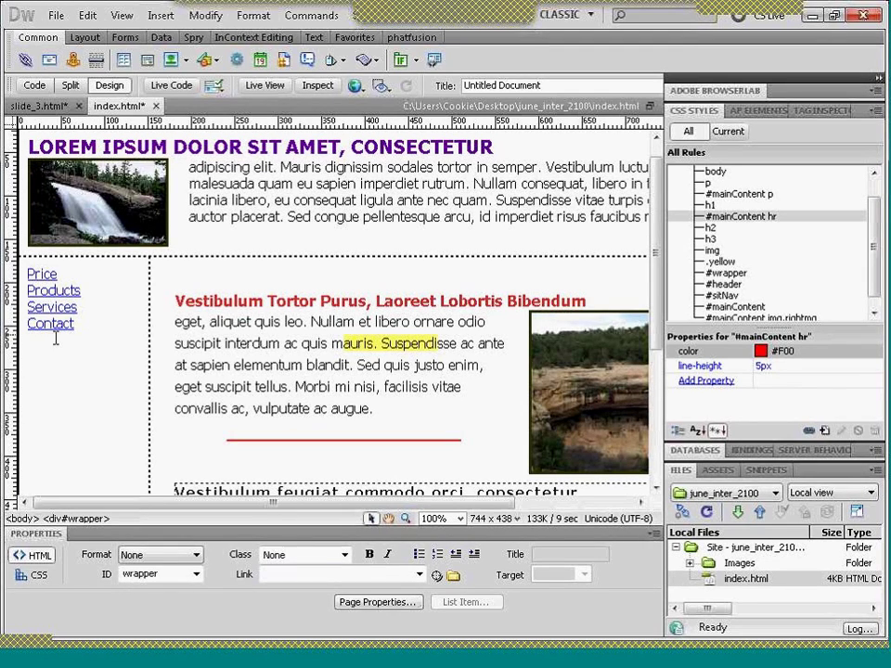
{"action": "mouse_move", "coordinate": [56, 341]}
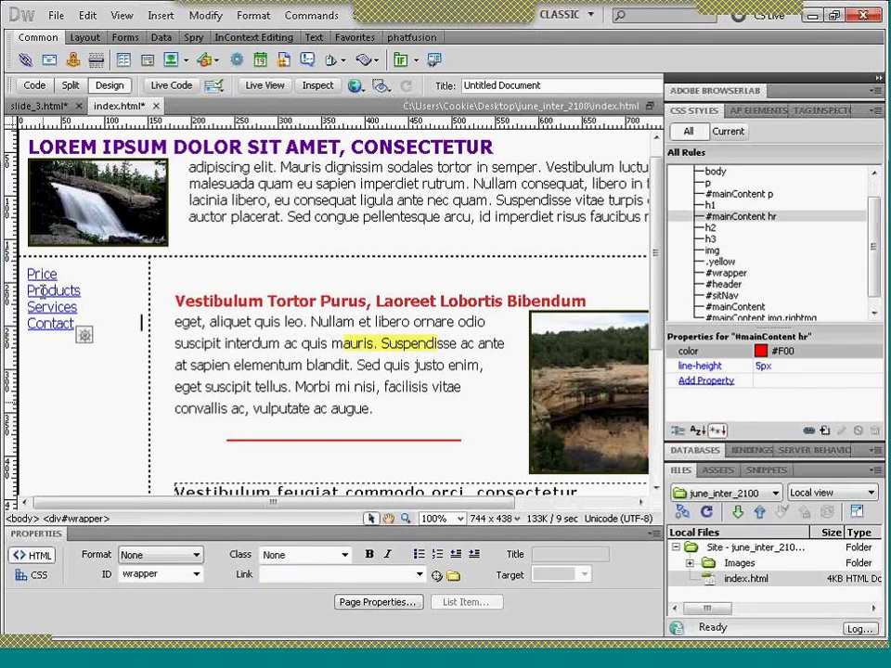
- Test the Price, Products, Services and Contact links in Live View, ending in the editable design
{"action": "left_click", "coordinate": [43, 291]}
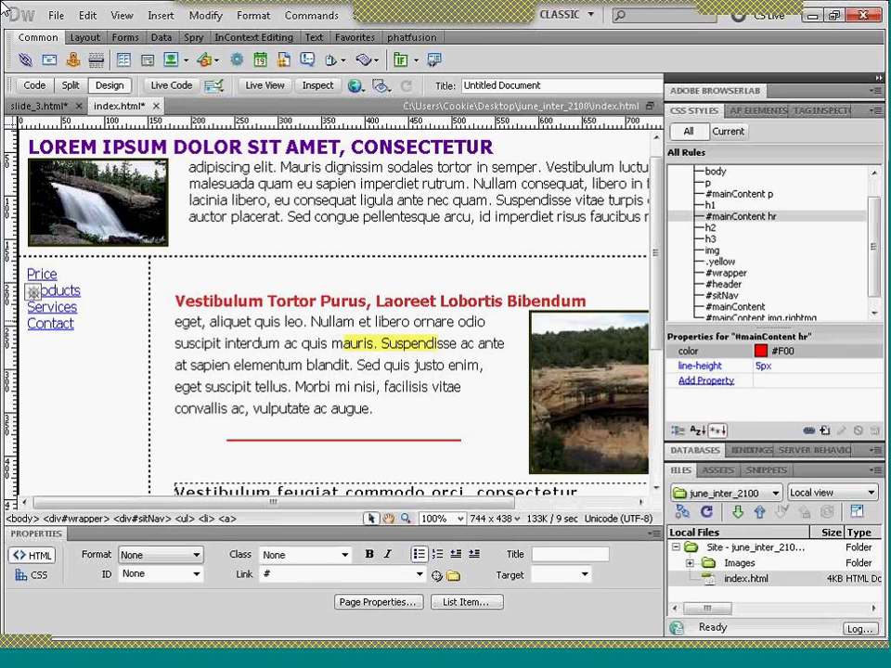
{"action": "left_click", "coordinate": [263, 85]}
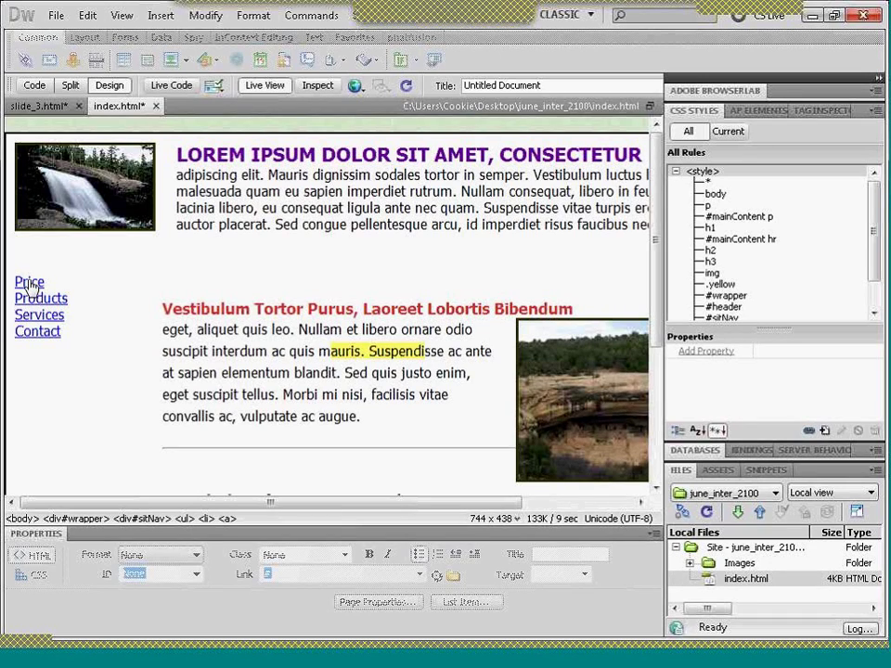
{"action": "left_click", "coordinate": [31, 340]}
{"action": "left_click", "coordinate": [35, 368]}
{"action": "left_click", "coordinate": [264, 86]}
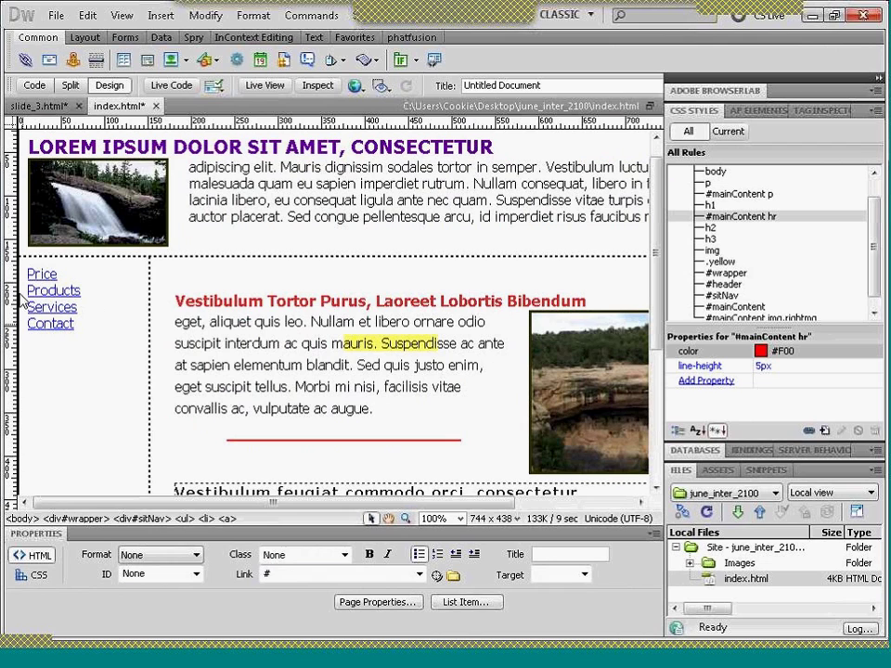
- Select the Services link's a tag and create a compound CSS rule for #sitNav ul li a in this document only
{"action": "key", "text": "ctrl+a"}
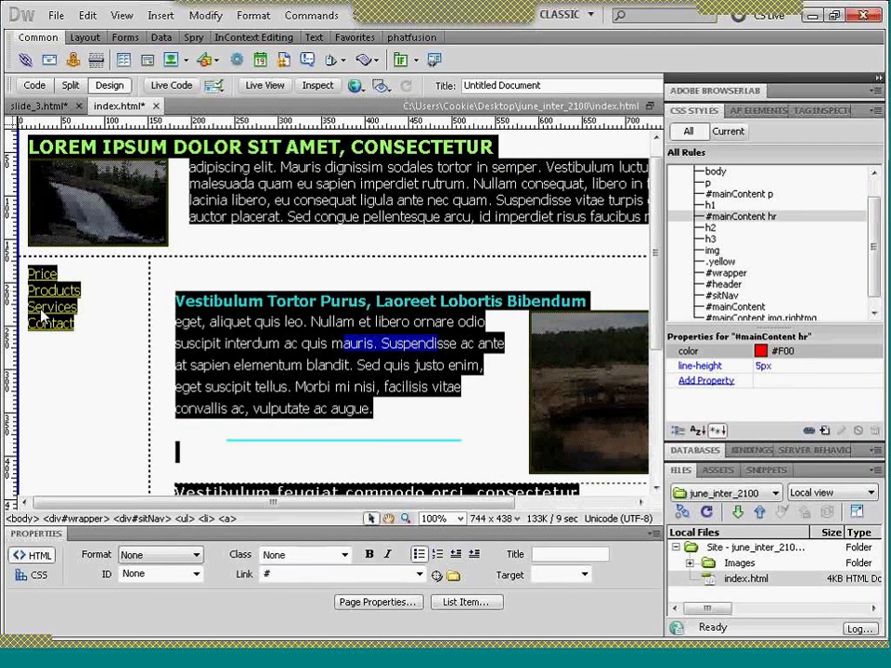
{"action": "left_click", "coordinate": [41, 316]}
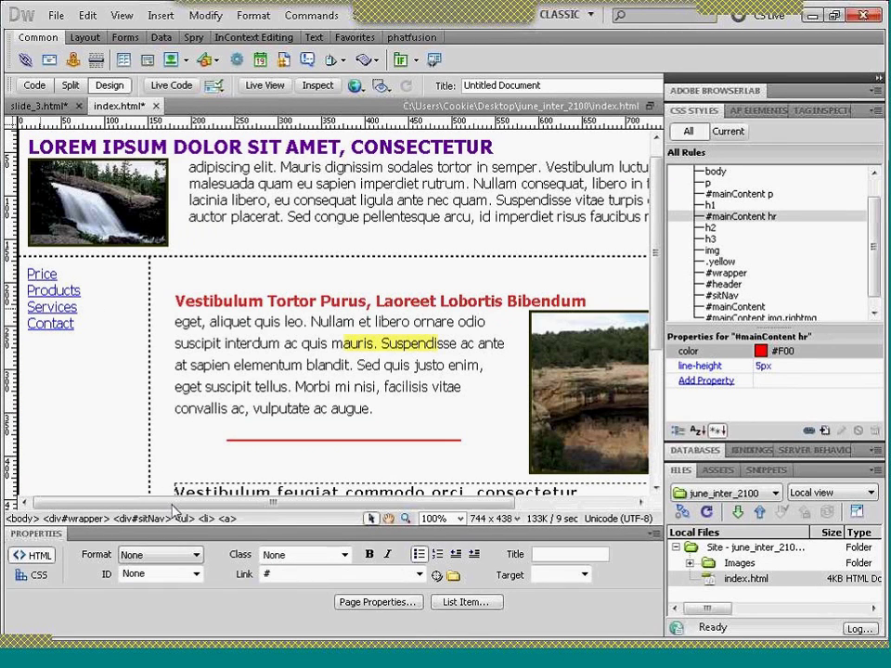
{"action": "left_click", "coordinate": [227, 520]}
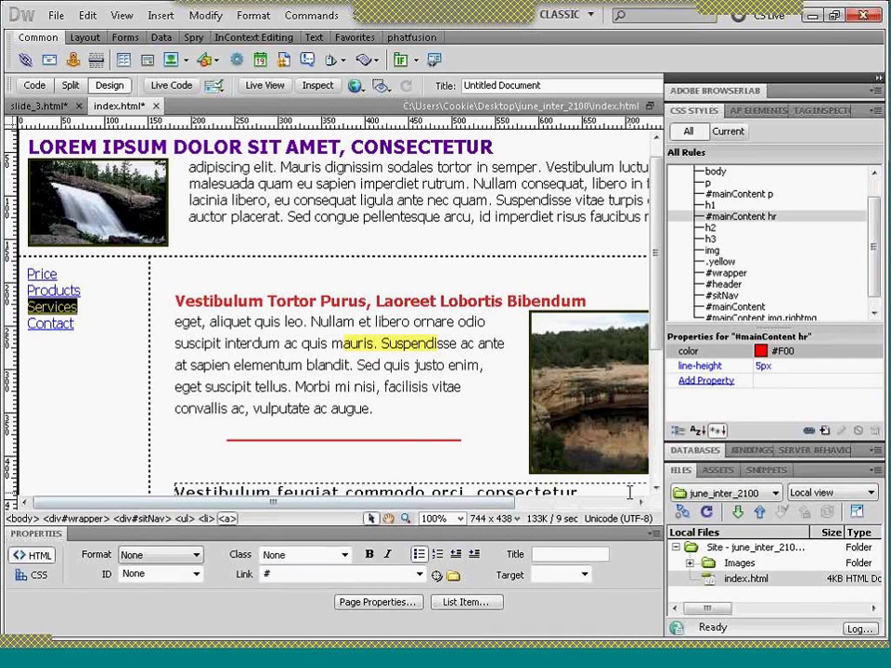
{"action": "left_click", "coordinate": [823, 433]}
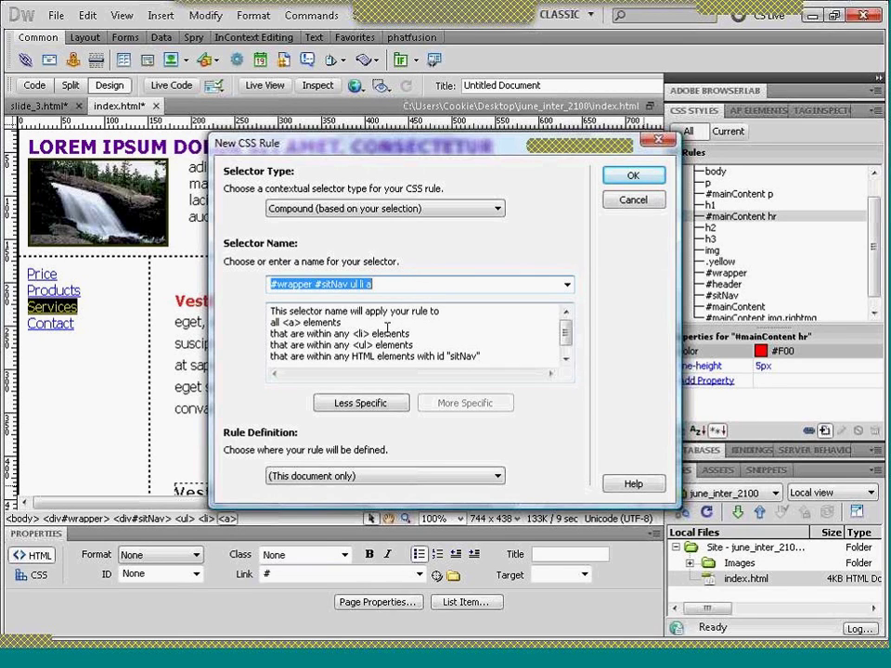
{"action": "left_click", "coordinate": [355, 407]}
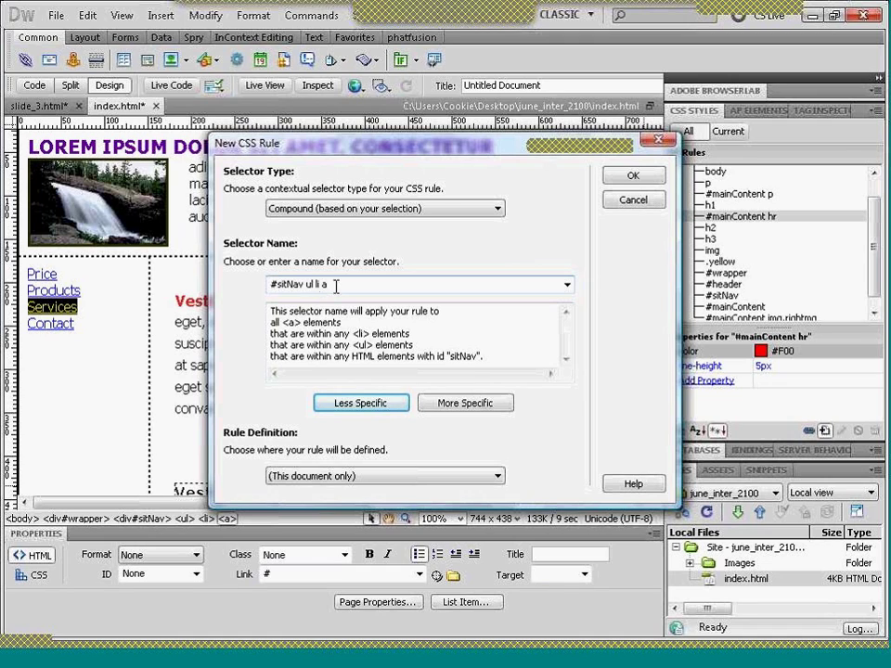
{"action": "left_click", "coordinate": [630, 179]}
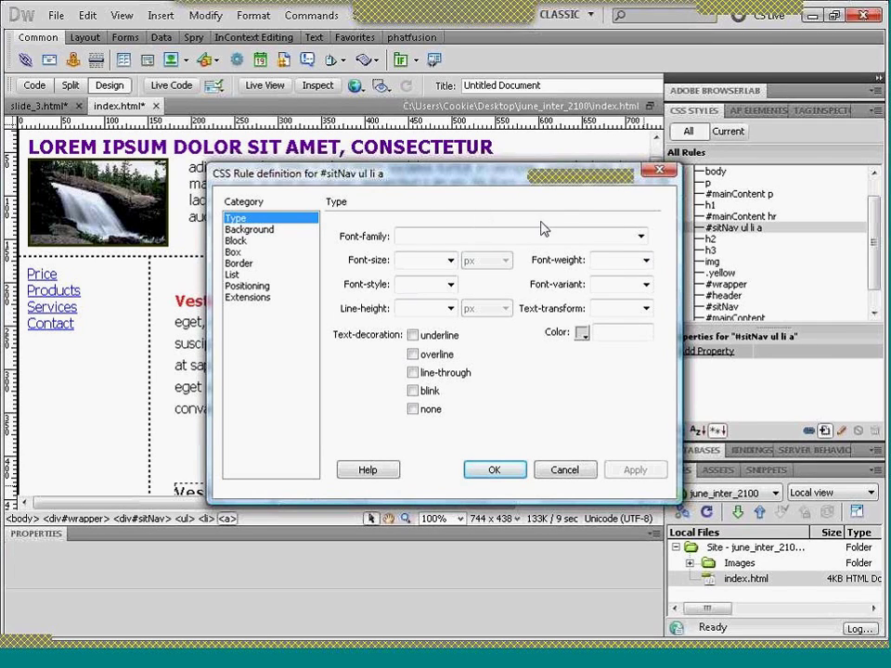
- Set the text color of the #sitNav ul li a rule to white (#FFF) and apply it
{"action": "left_click", "coordinate": [582, 333]}
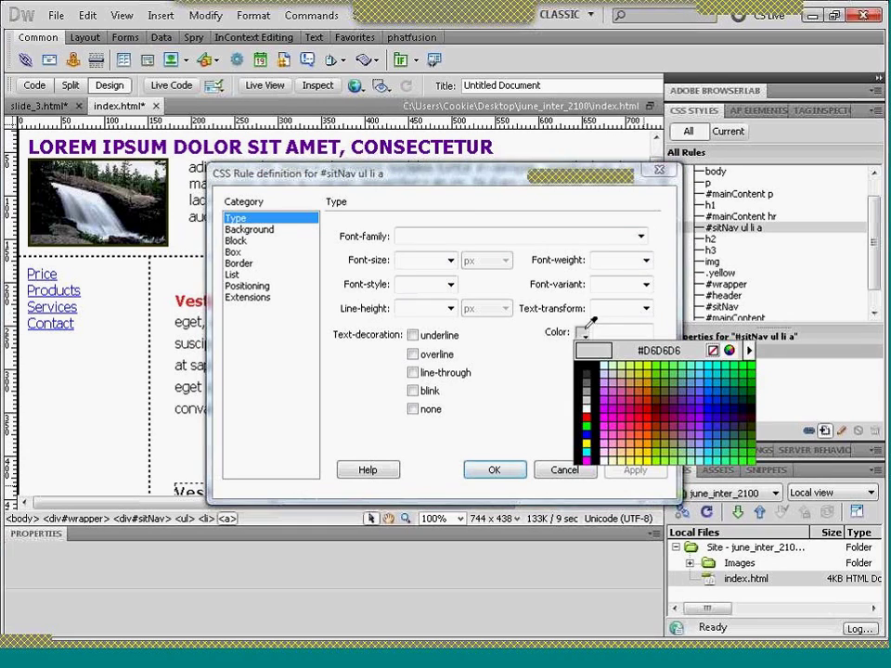
{"action": "left_click", "coordinate": [587, 408]}
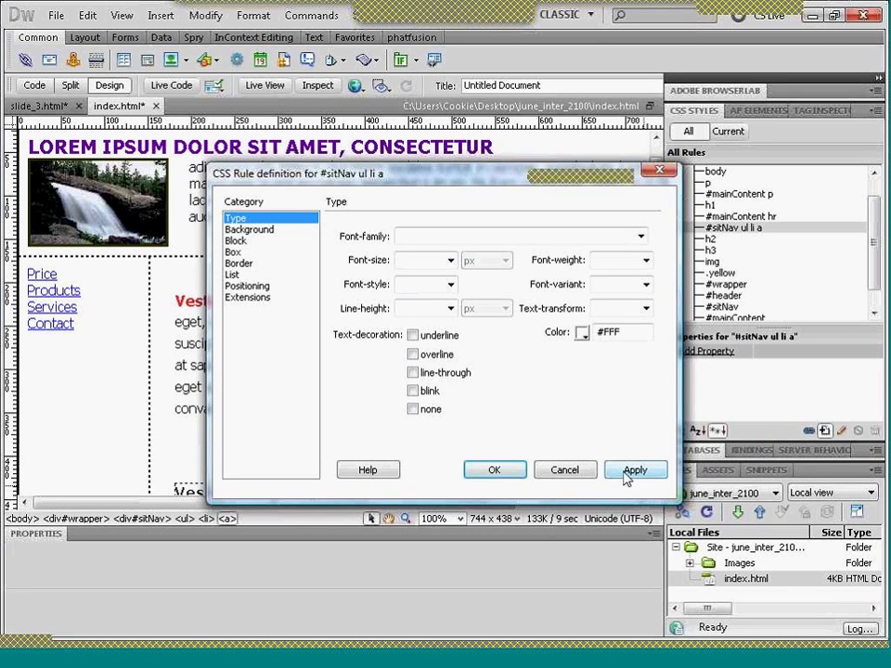
{"action": "left_click", "coordinate": [626, 473]}
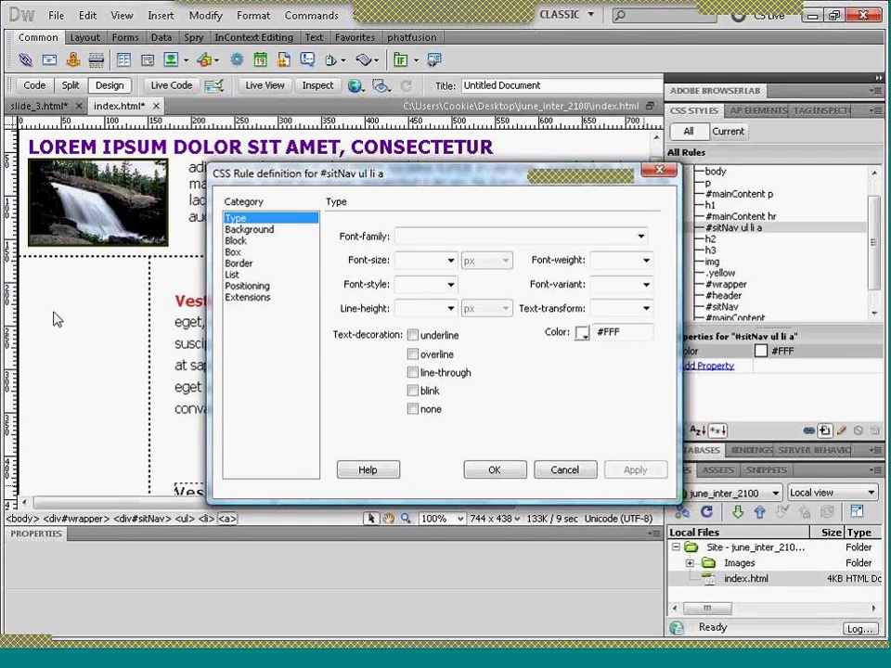
- Give the sidebar links a #609 background color sampled from the page's purple heading, and apply it
{"action": "left_click", "coordinate": [265, 232]}
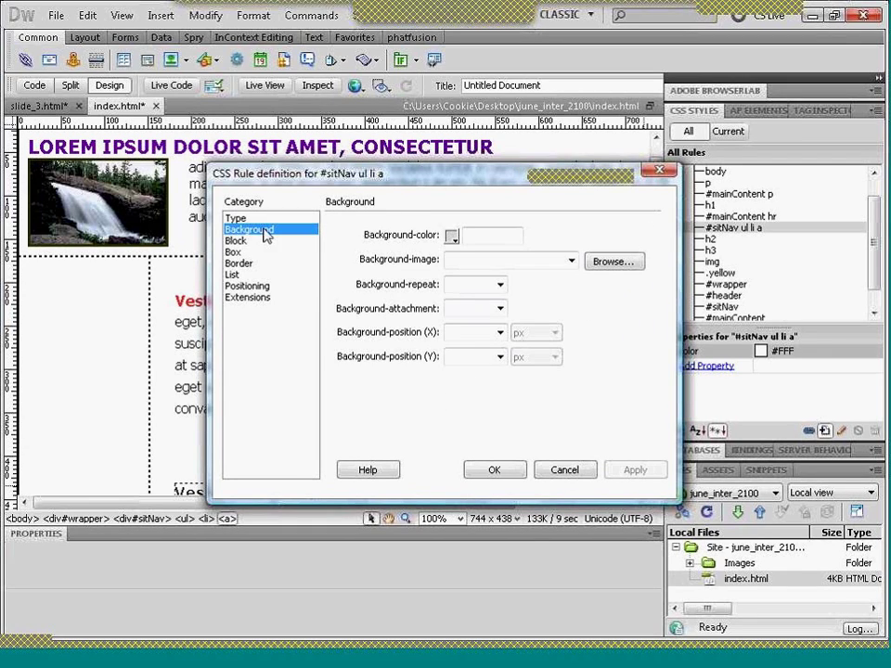
{"action": "left_click", "coordinate": [452, 237]}
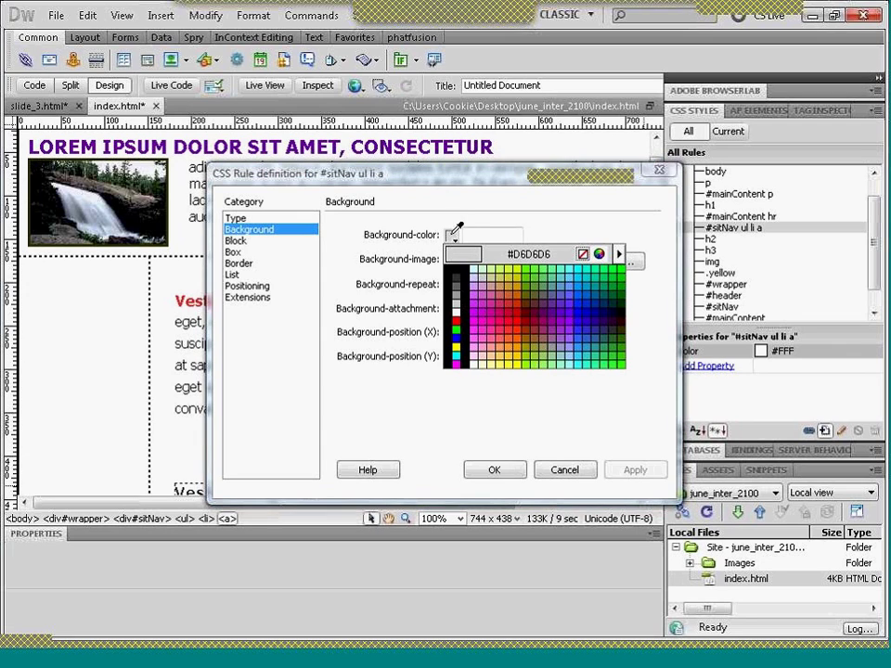
{"action": "left_click", "coordinate": [380, 138]}
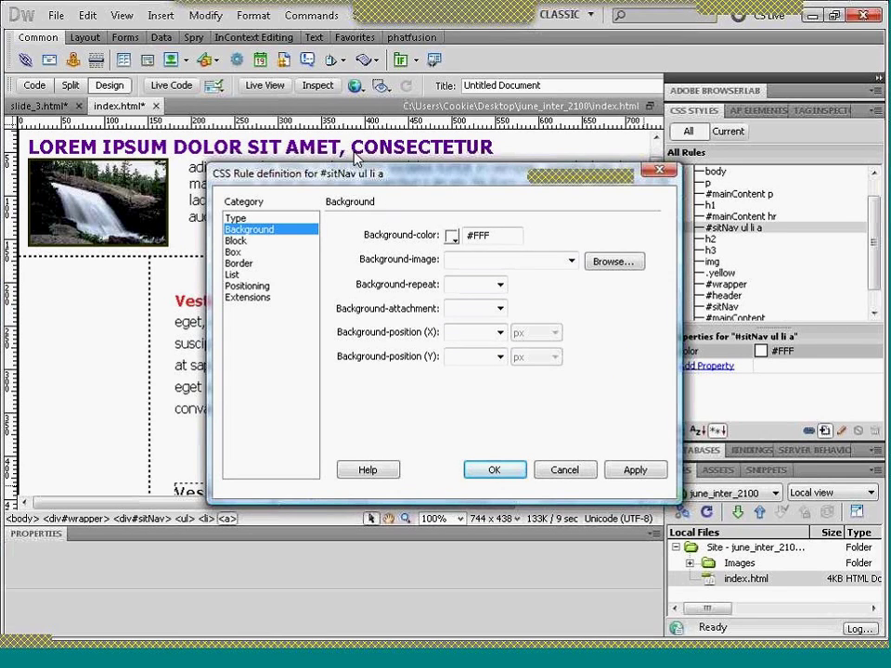
{"action": "left_click", "coordinate": [451, 237]}
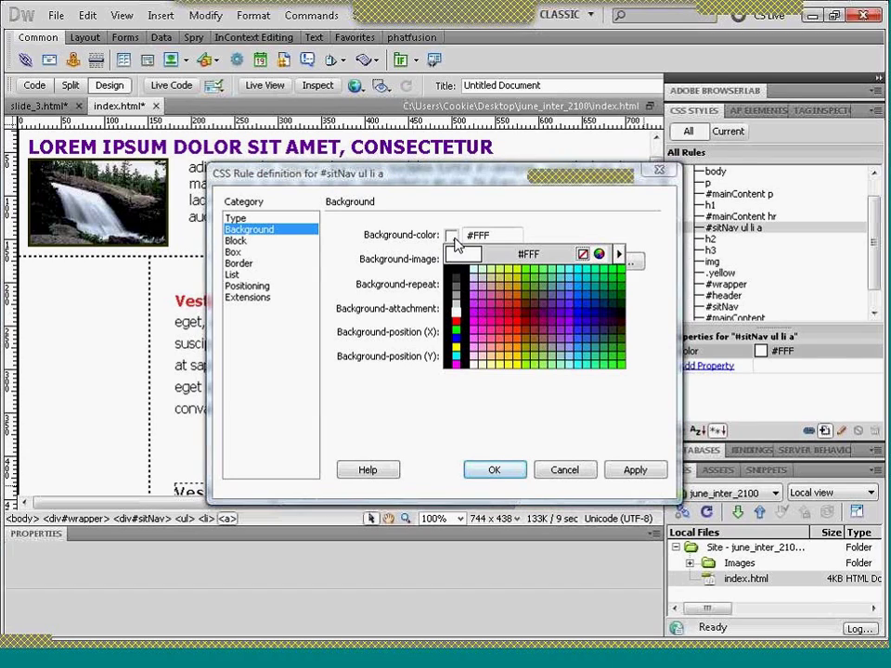
{"action": "left_click", "coordinate": [394, 139]}
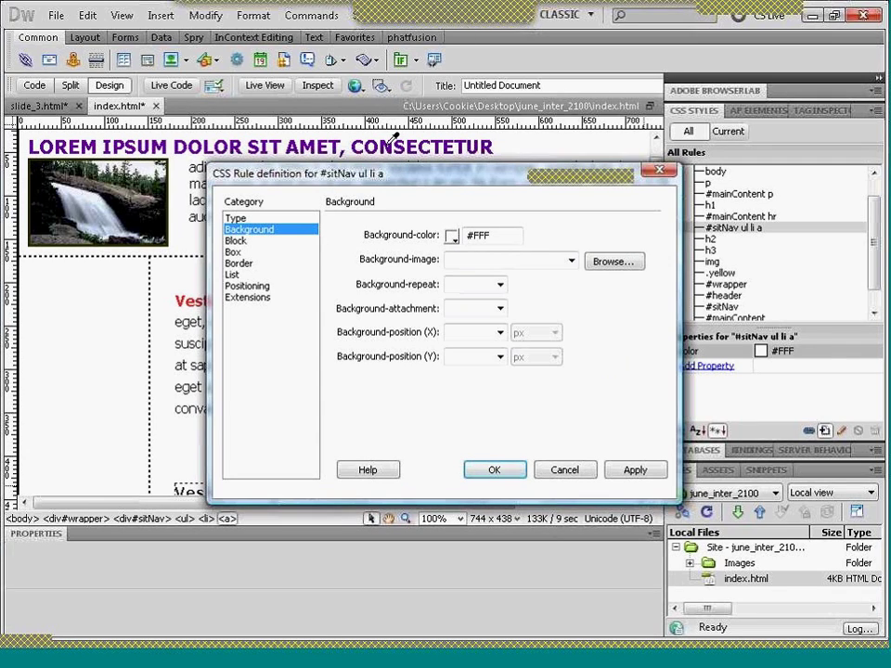
{"action": "left_click", "coordinate": [454, 238]}
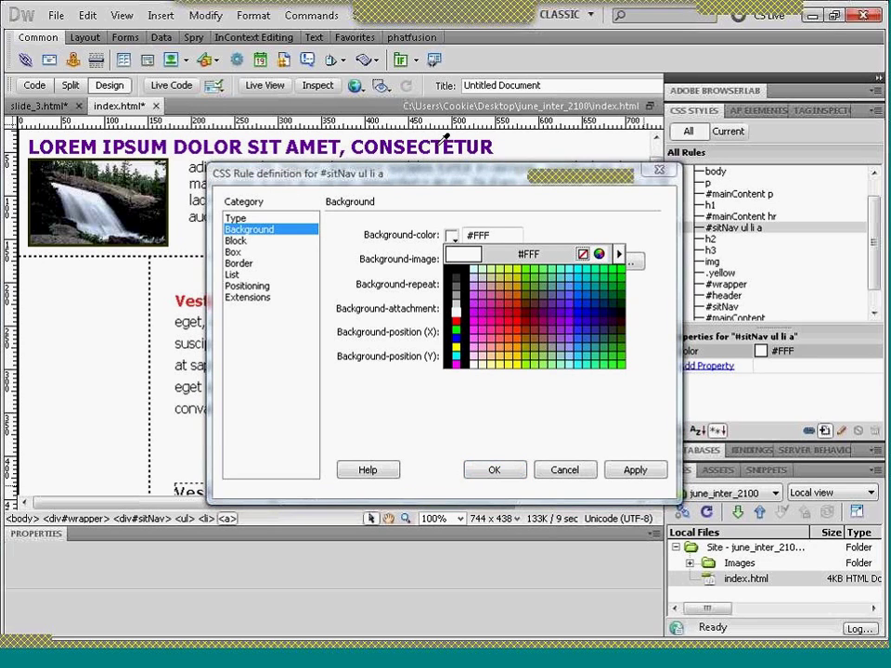
{"action": "left_click", "coordinate": [446, 141]}
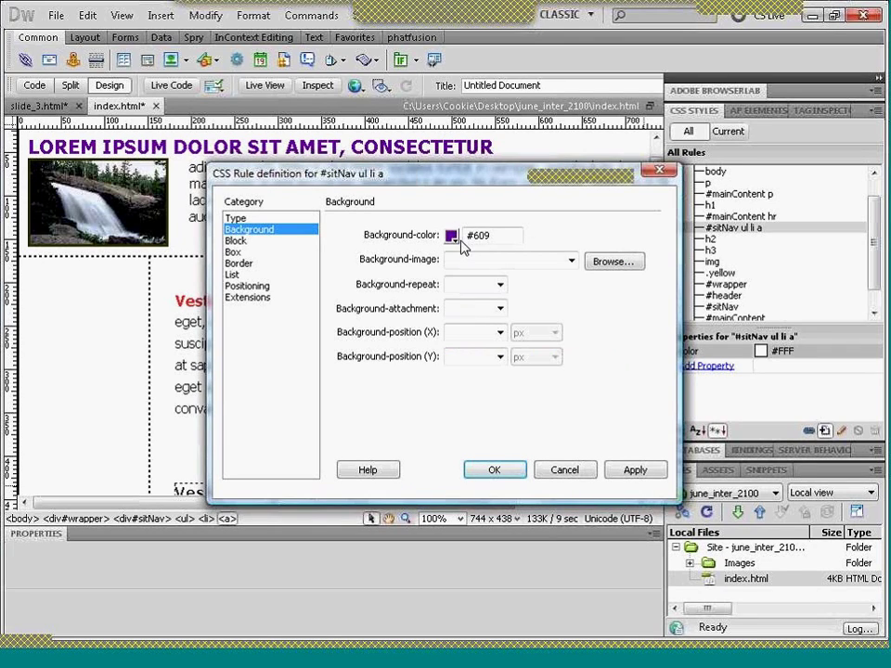
{"action": "left_click", "coordinate": [657, 475]}
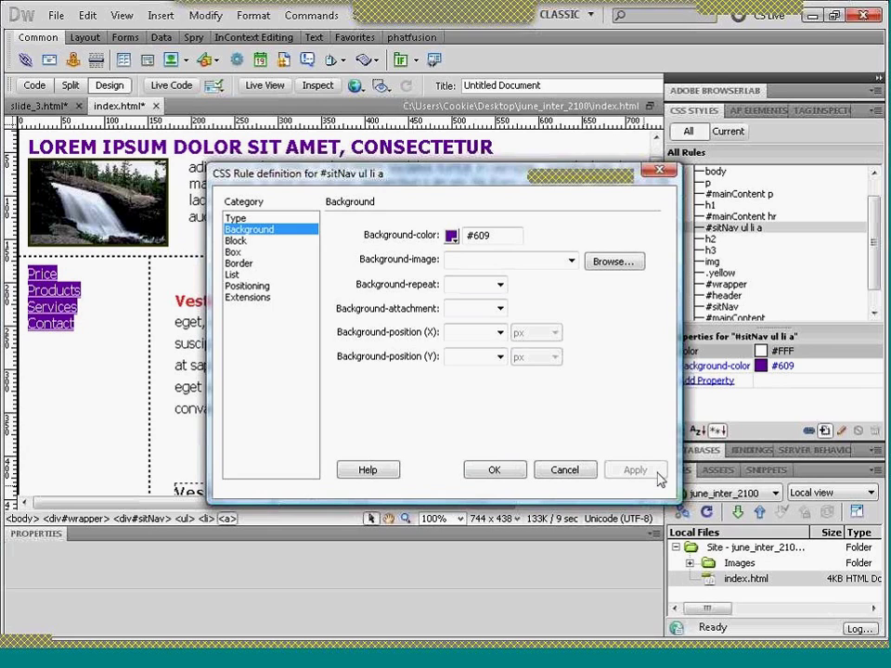
- Set the display property of the #sitNav ul li a rule to block and apply it
{"action": "left_click", "coordinate": [237, 241]}
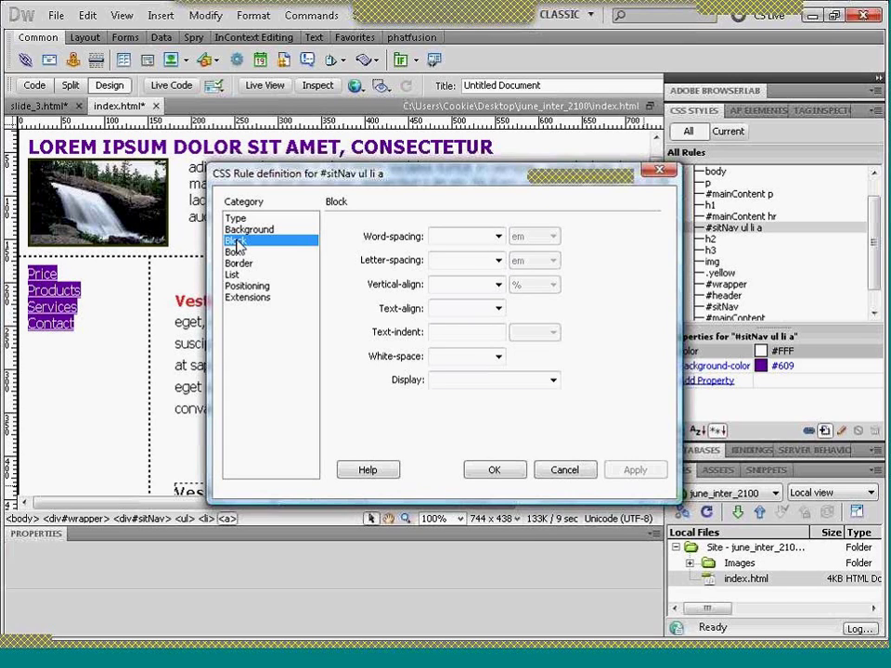
{"action": "left_click", "coordinate": [553, 382]}
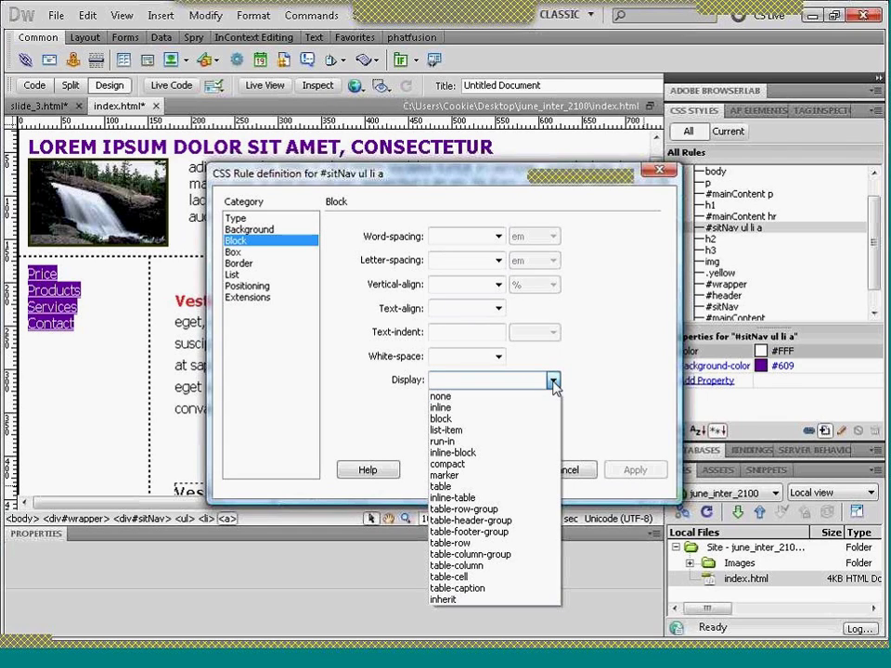
{"action": "left_click", "coordinate": [454, 419]}
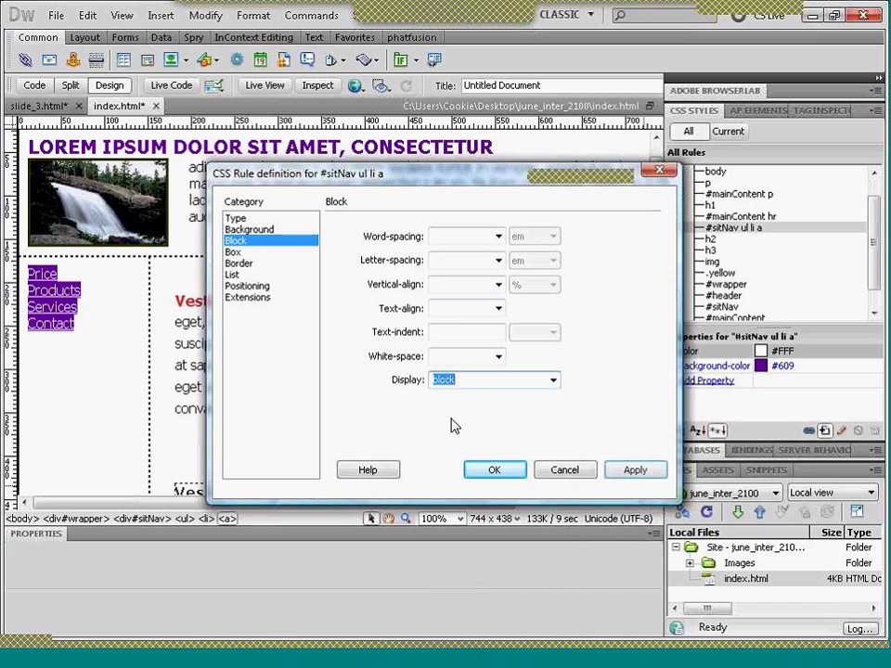
{"action": "left_click", "coordinate": [634, 472]}
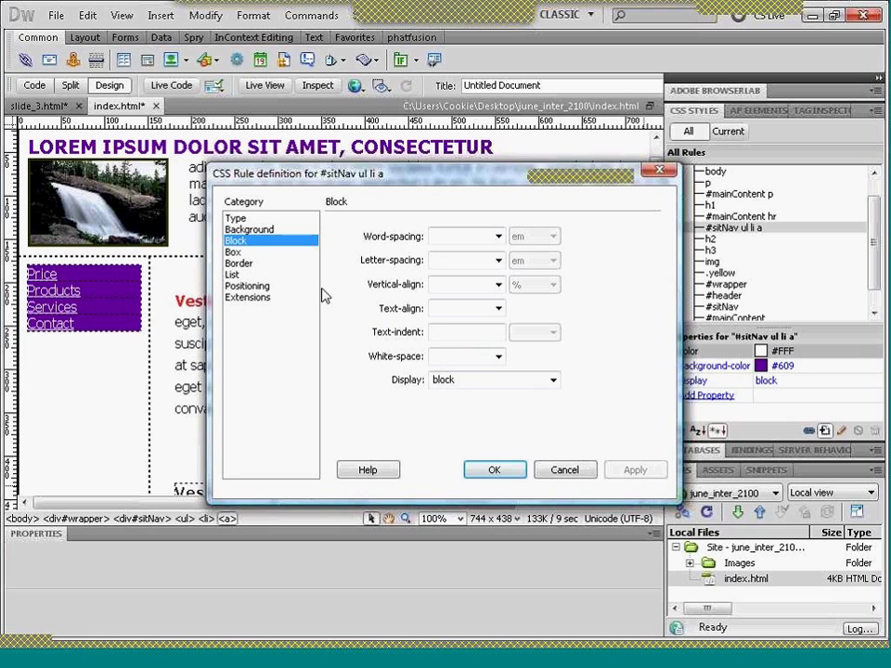
- Set the height of the sidebar link boxes to 30 px and apply it
{"action": "left_click", "coordinate": [234, 251]}
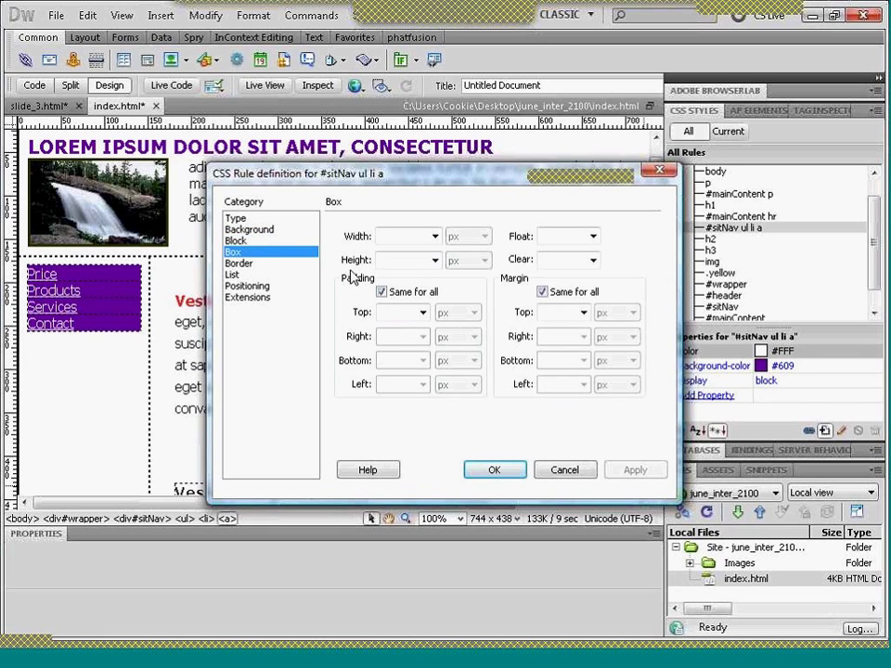
{"action": "left_click", "coordinate": [398, 261]}
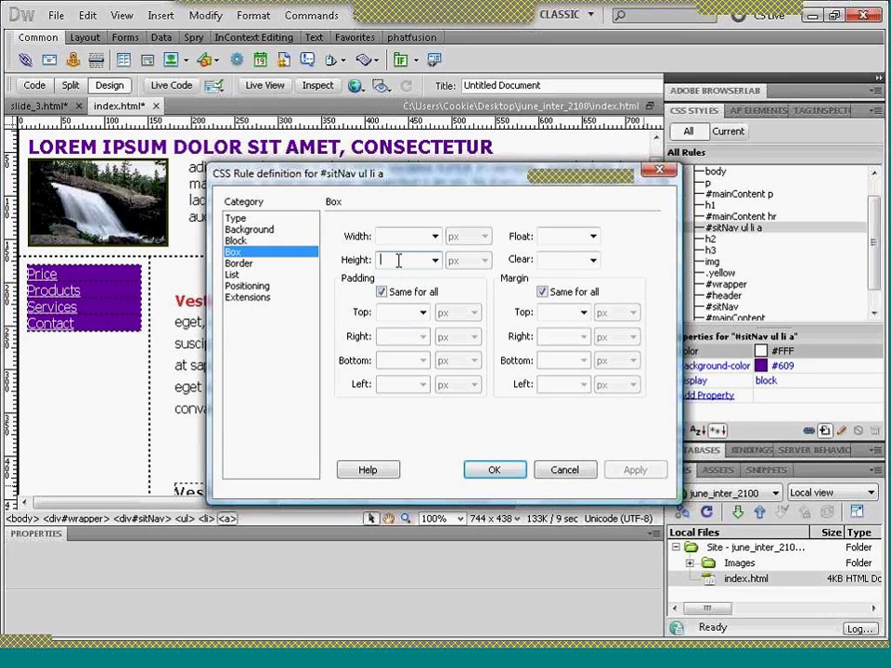
{"action": "type", "text": "3"}
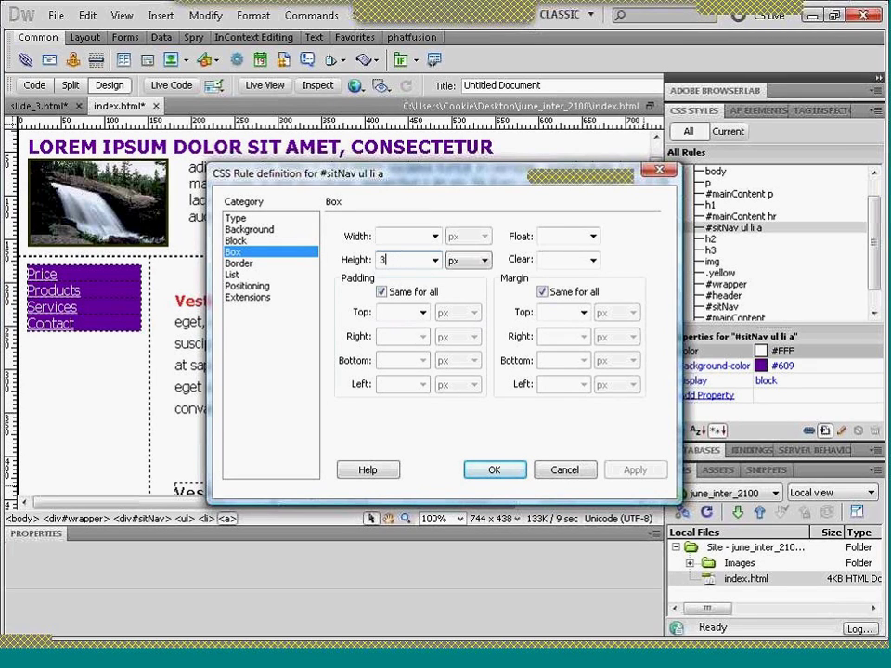
{"action": "type", "text": "0"}
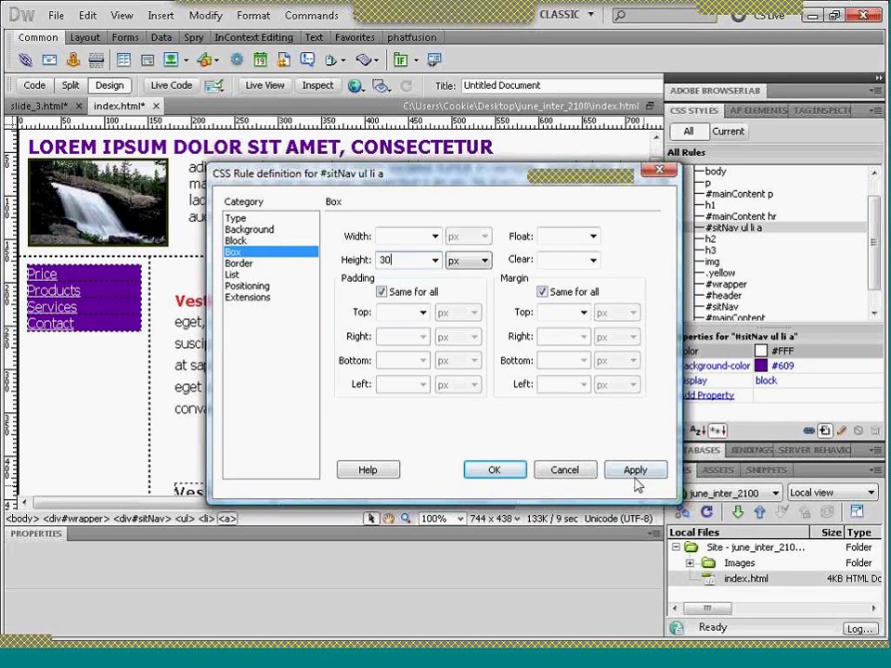
{"action": "left_click", "coordinate": [636, 472]}
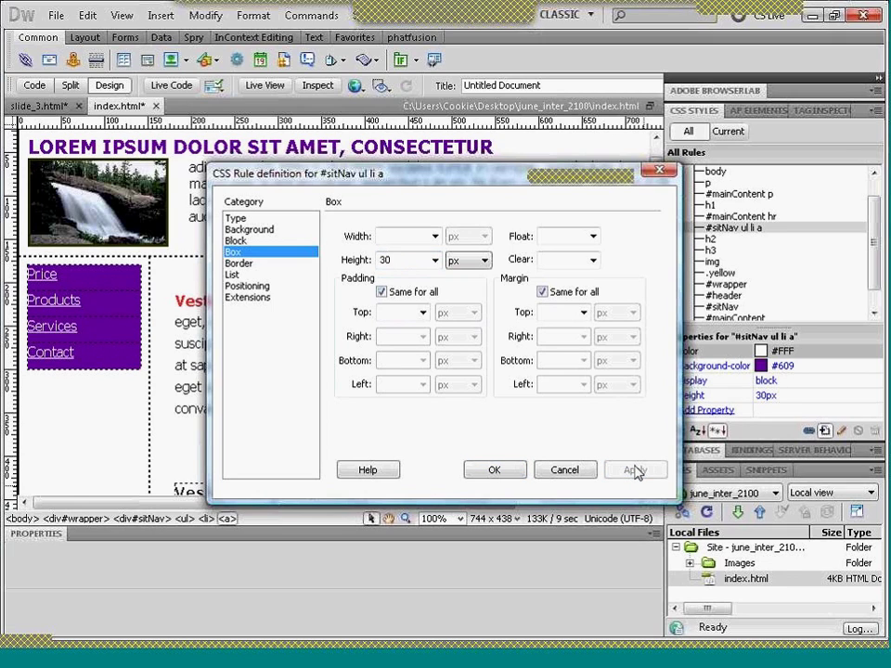
- Add a 12 px margin on all sides of the sidebar links and apply it
{"action": "left_click", "coordinate": [547, 312]}
{"action": "type", "text": "12"}
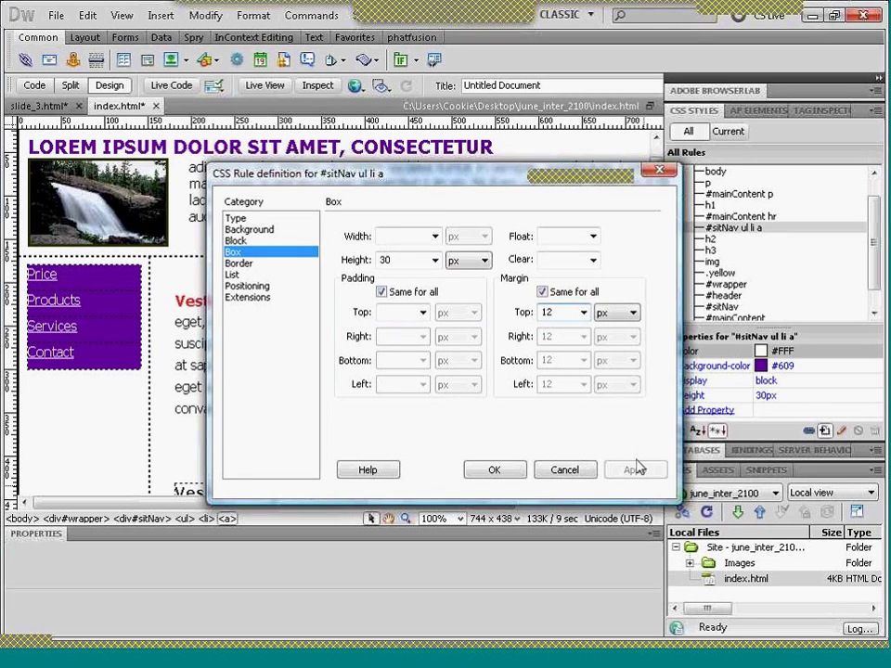
{"action": "left_click", "coordinate": [634, 470]}
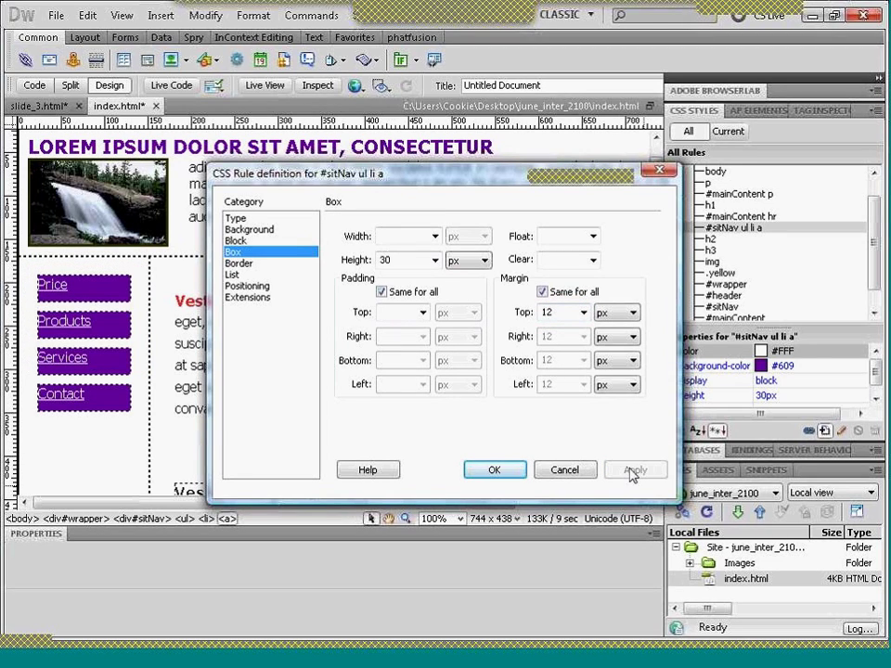
- Set the text-decoration of the #sitNav ul li a rule to none and apply it
{"action": "left_click", "coordinate": [236, 219]}
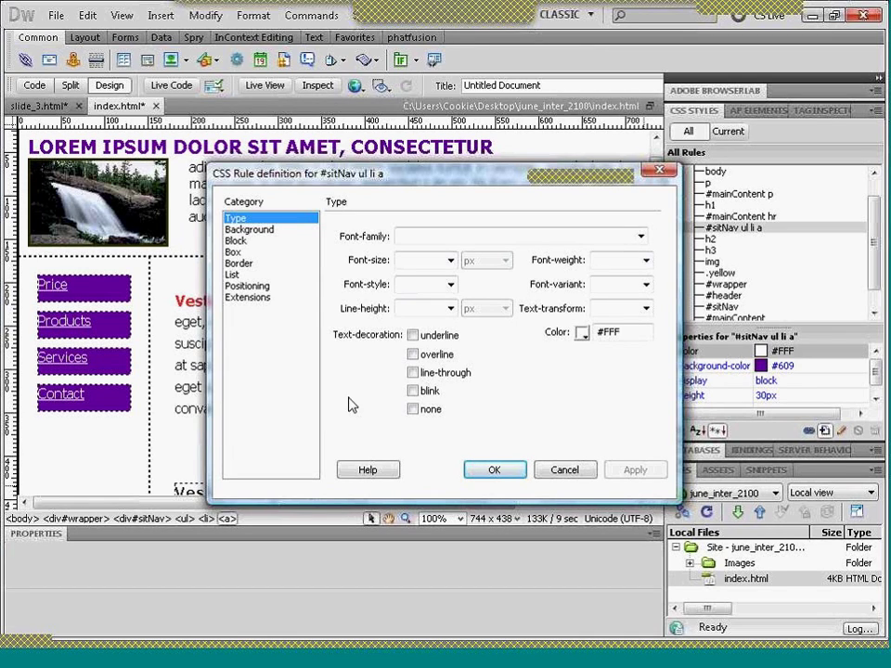
{"action": "left_click", "coordinate": [414, 411]}
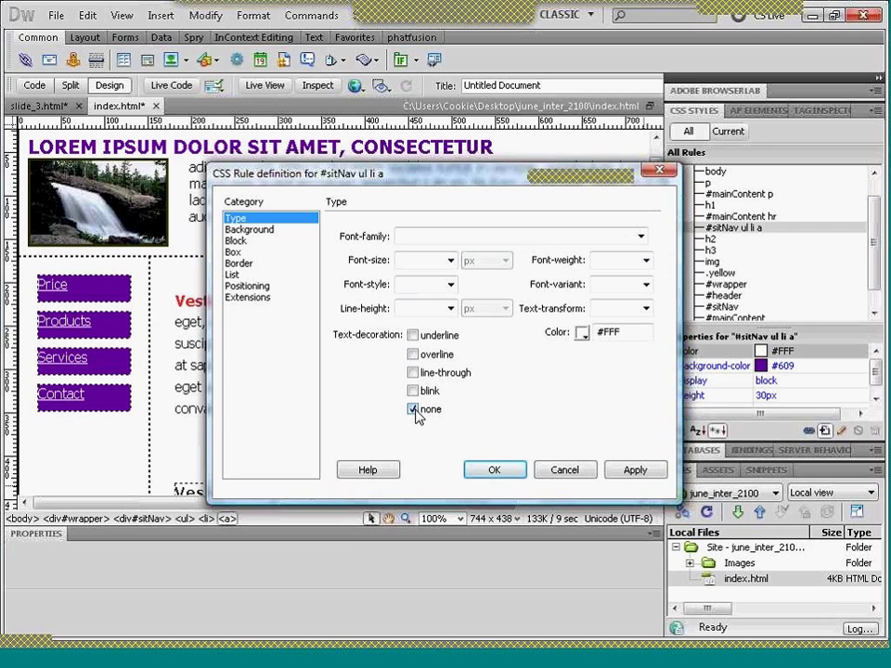
{"action": "left_click", "coordinate": [624, 471]}
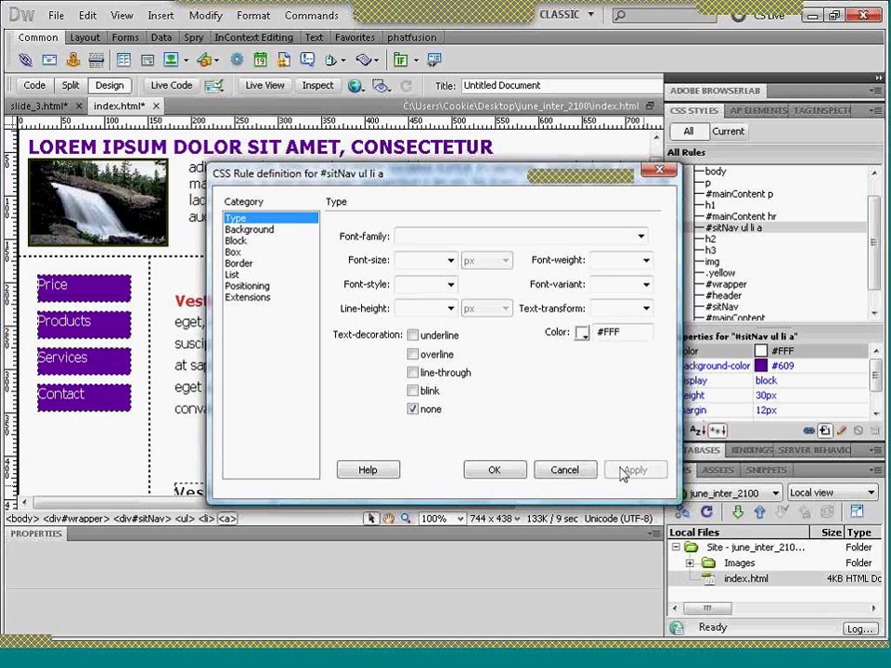
- Give the sidebar links a left padding of 12 px without using the same padding on all sides, and apply it
{"action": "left_click", "coordinate": [236, 252]}
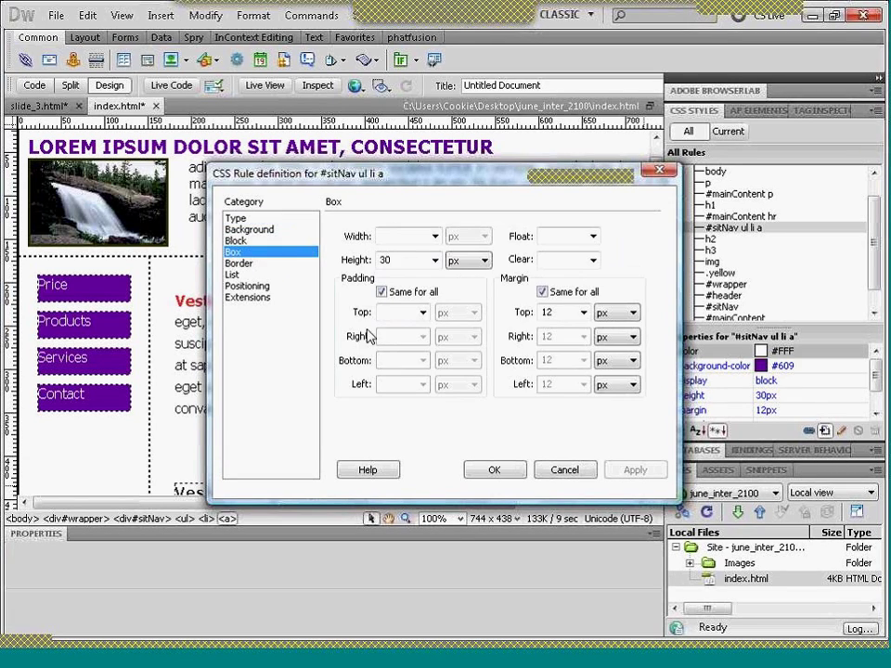
{"action": "left_click", "coordinate": [381, 294]}
{"action": "left_click", "coordinate": [390, 384]}
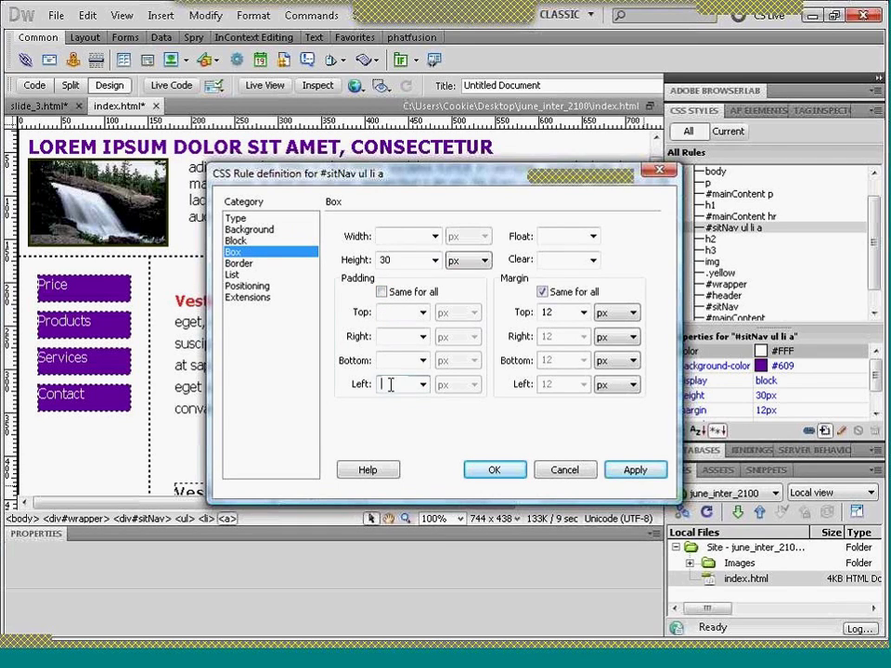
{"action": "type", "text": "12"}
{"action": "left_click", "coordinate": [630, 470]}
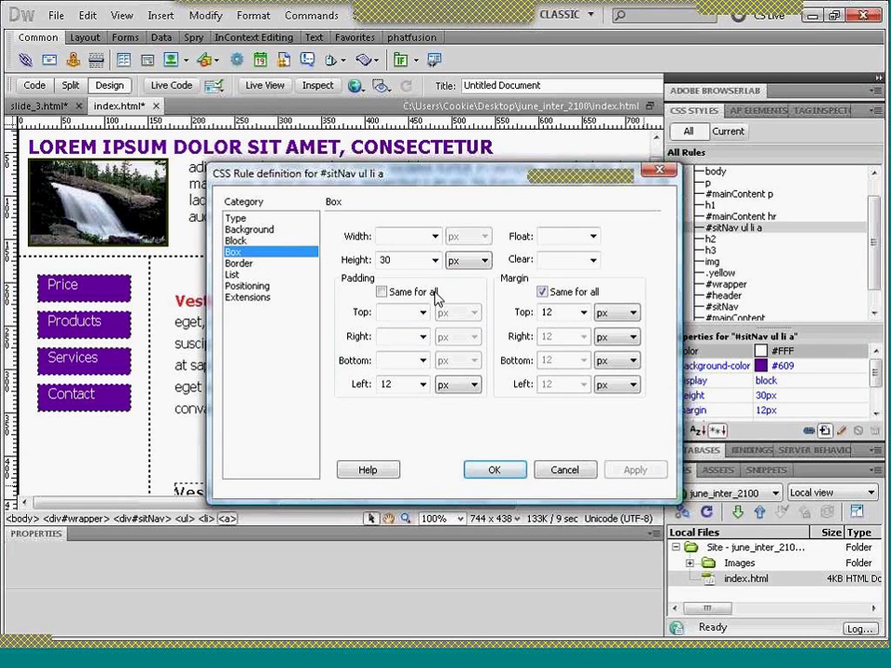
- Add a 2 px top padding to the sidebar links, apply it and close the rule definition
{"action": "left_click", "coordinate": [399, 312]}
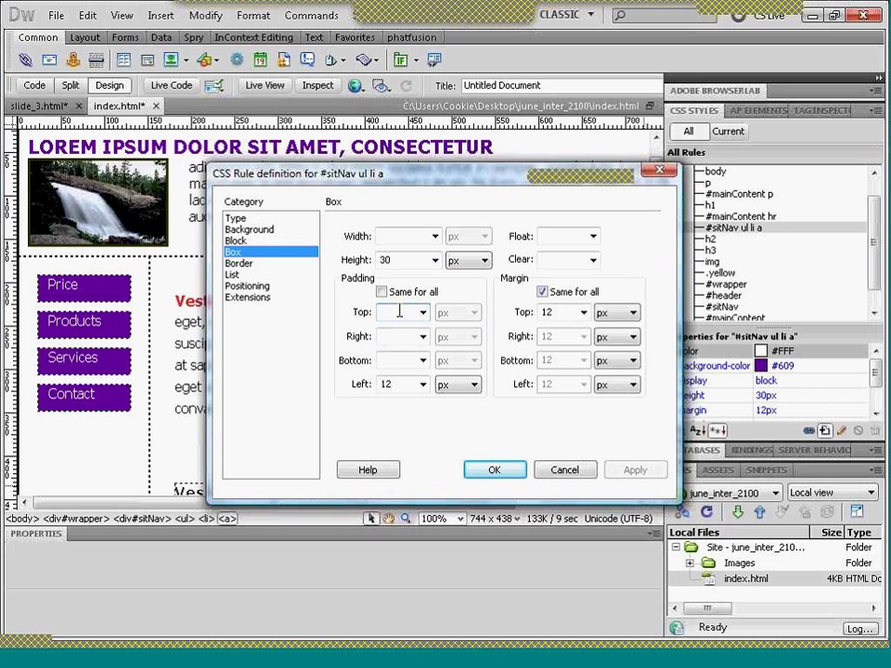
{"action": "type", "text": "2"}
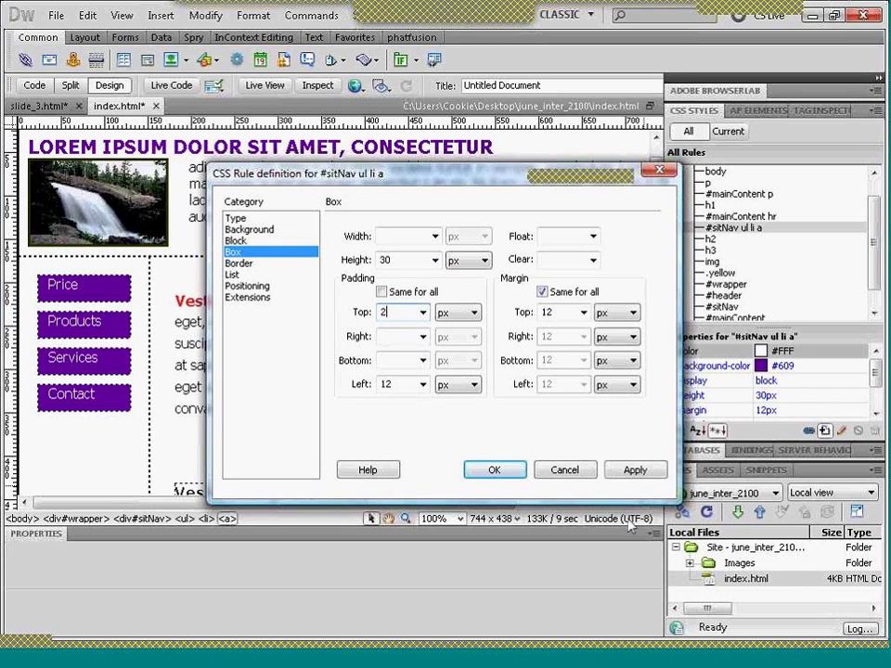
{"action": "left_click", "coordinate": [635, 470]}
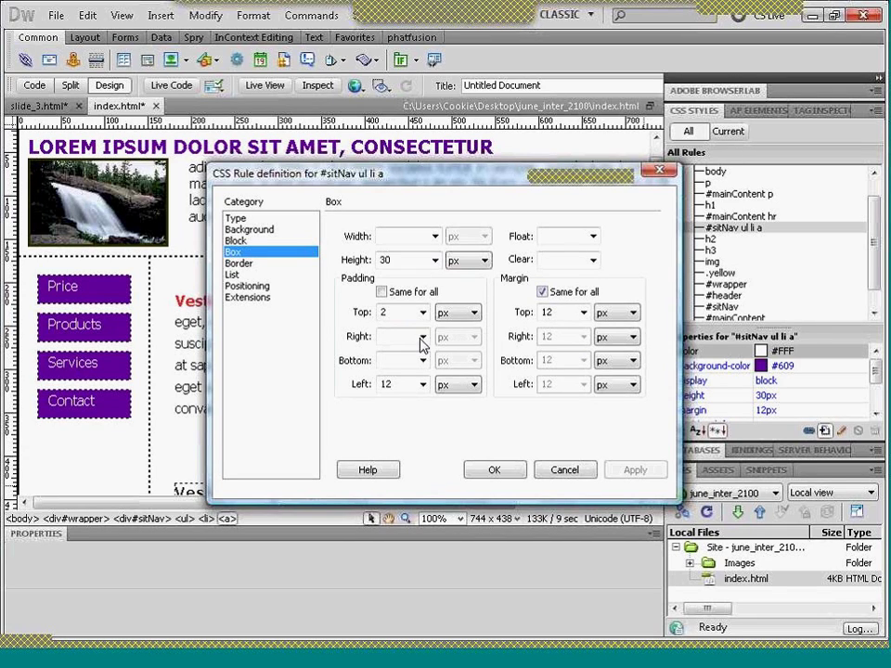
{"action": "left_click", "coordinate": [392, 360]}
{"action": "left_click", "coordinate": [504, 478]}
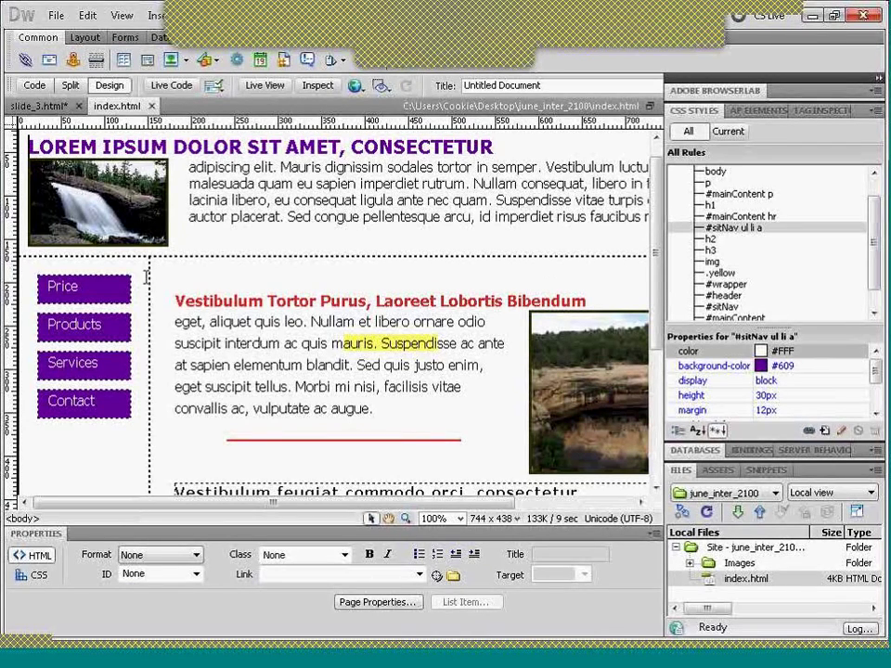
{"action": "left_click", "coordinate": [177, 303]}
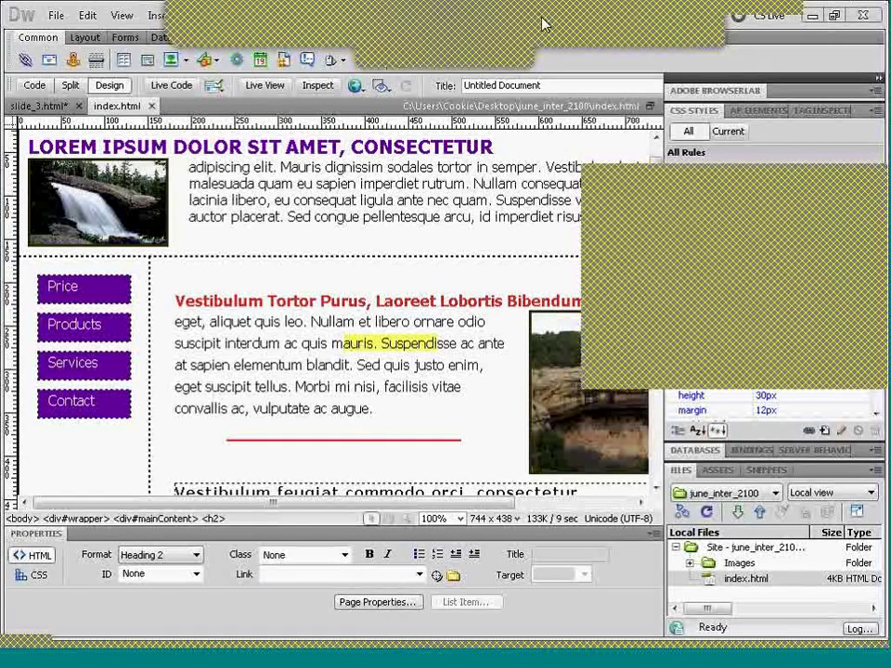
{"action": "left_click", "coordinate": [407, 386]}
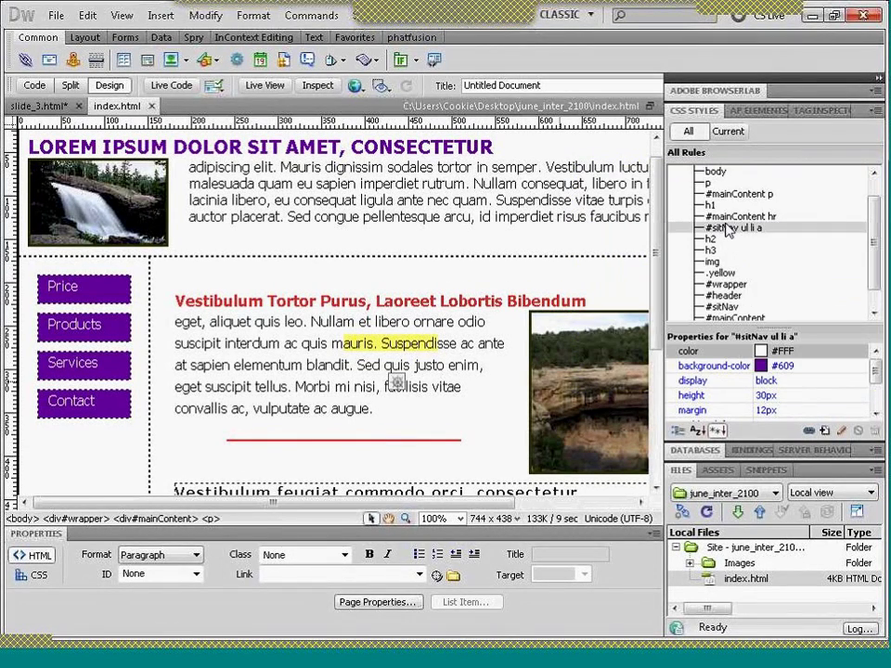
- Edit the #sitNav ul li a rule to set its text-align to center, and apply it
{"action": "double_click", "coordinate": [728, 229]}
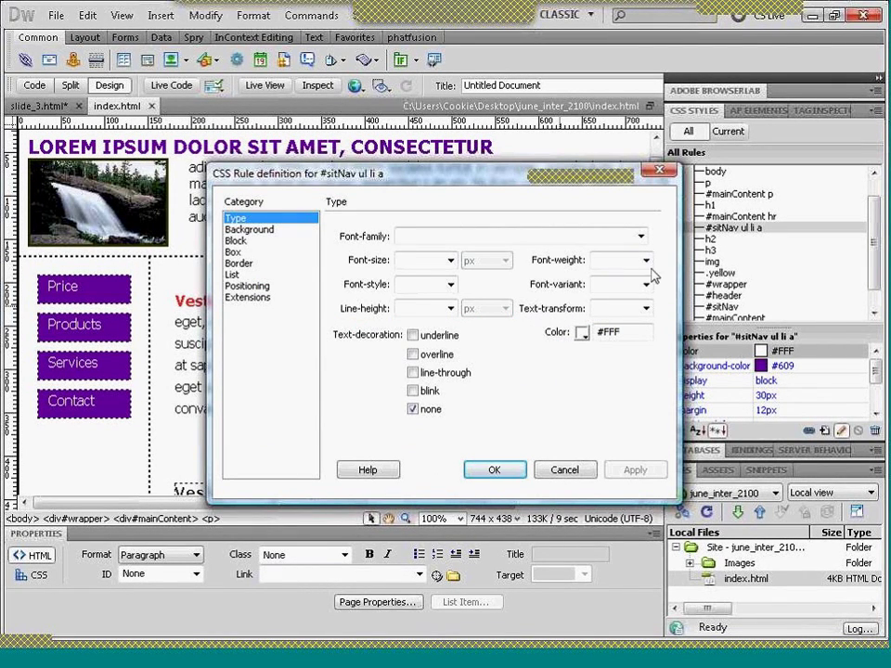
{"action": "left_click", "coordinate": [254, 231]}
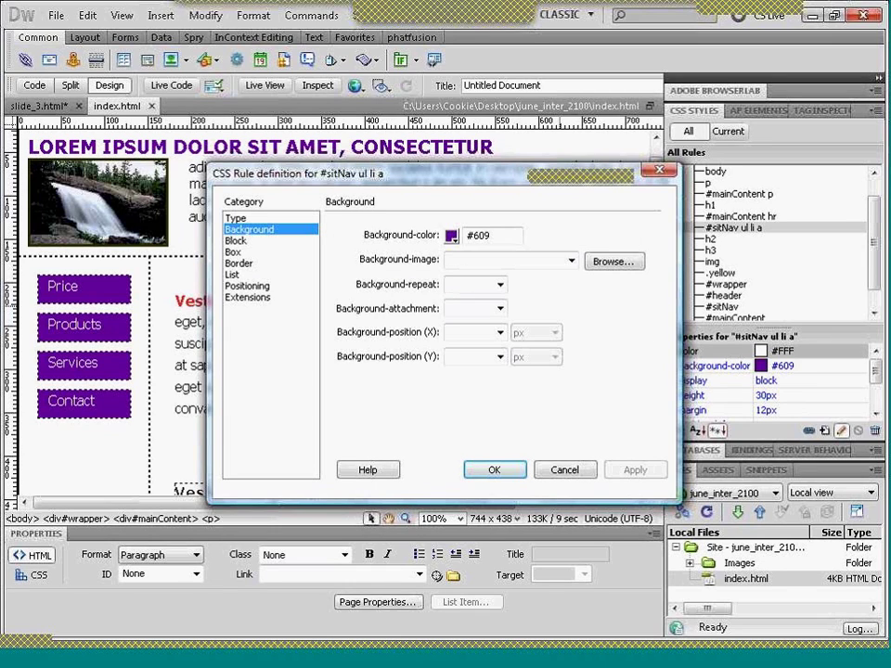
{"action": "left_click", "coordinate": [233, 242]}
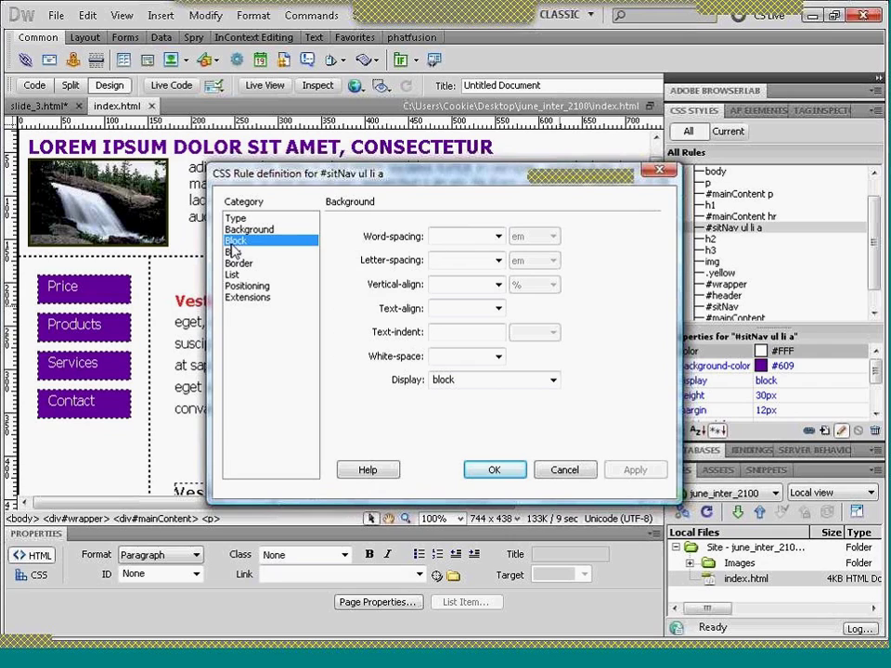
{"action": "left_click", "coordinate": [498, 308]}
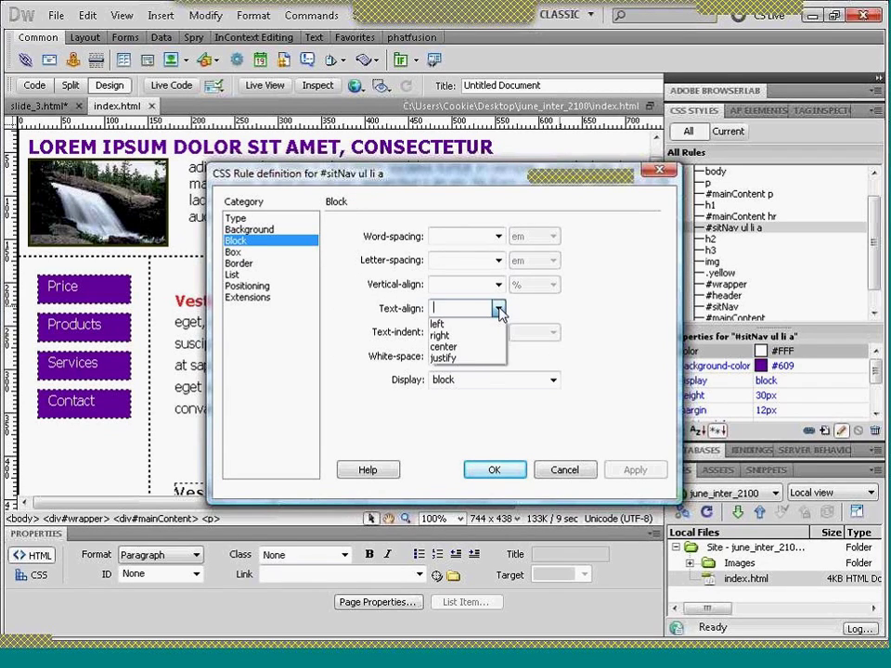
{"action": "left_click", "coordinate": [471, 349]}
{"action": "left_click", "coordinate": [616, 471]}
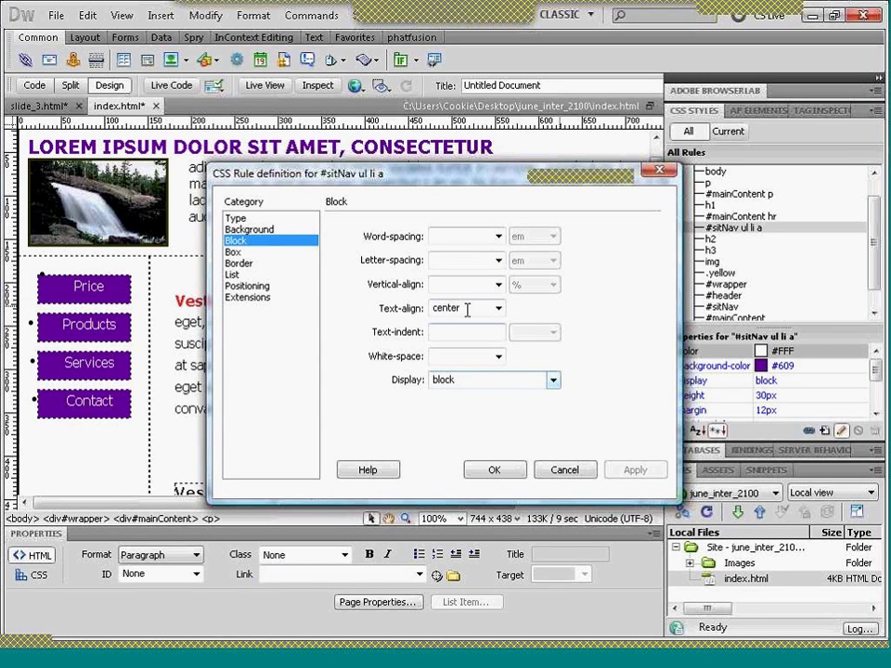
- Set the list-style-type of the #sitNav ul li a rule to none, apply it and close the rule definition
{"action": "left_click", "coordinate": [236, 219]}
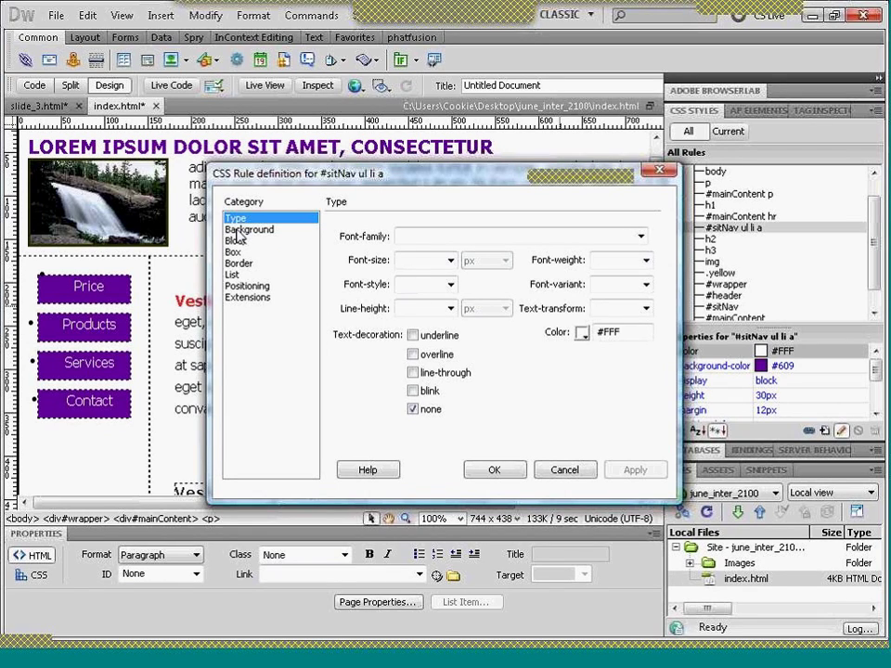
{"action": "left_click", "coordinate": [238, 231]}
{"action": "left_click", "coordinate": [237, 241]}
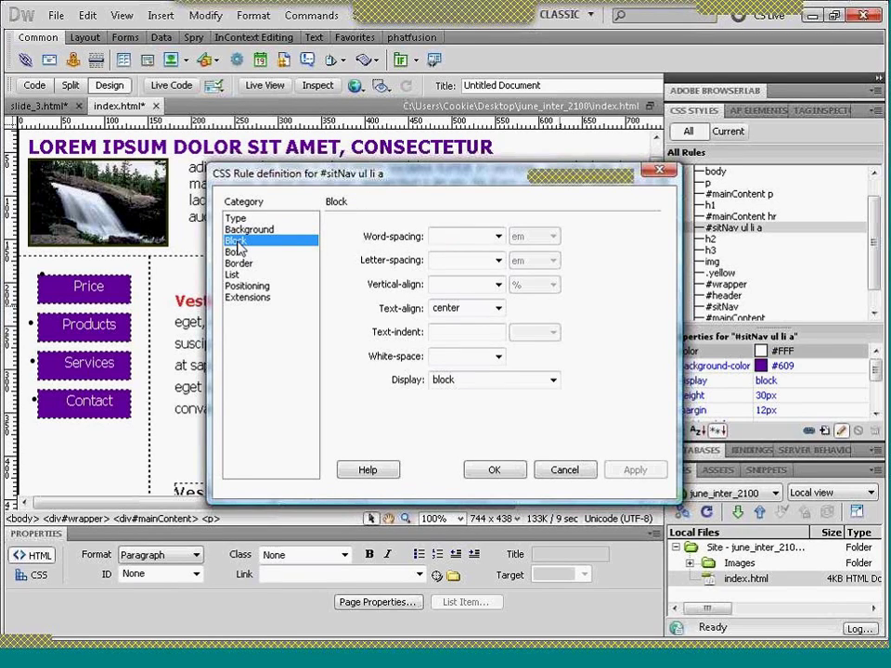
{"action": "left_click", "coordinate": [239, 252]}
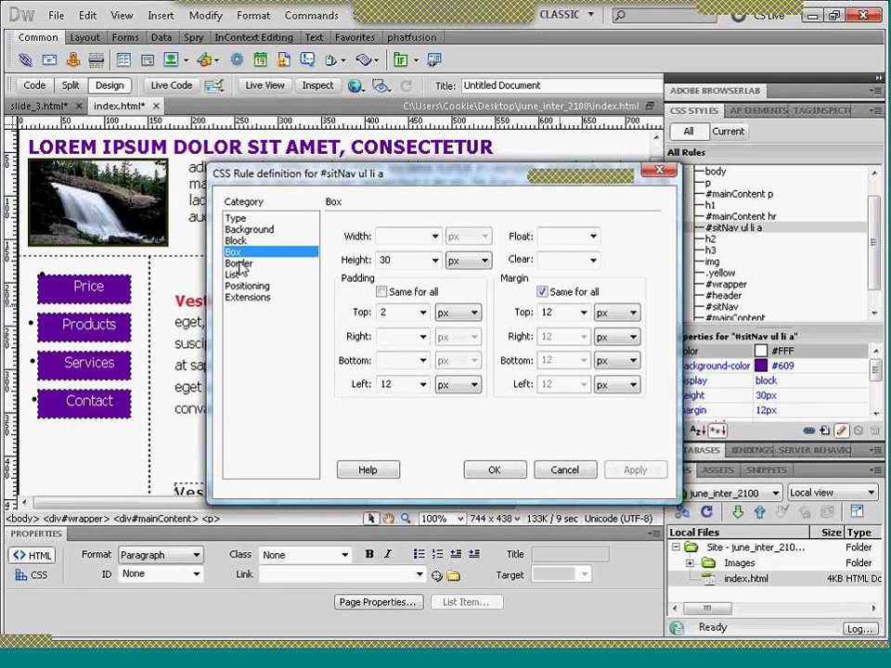
{"action": "left_click", "coordinate": [239, 264]}
{"action": "left_click", "coordinate": [234, 274]}
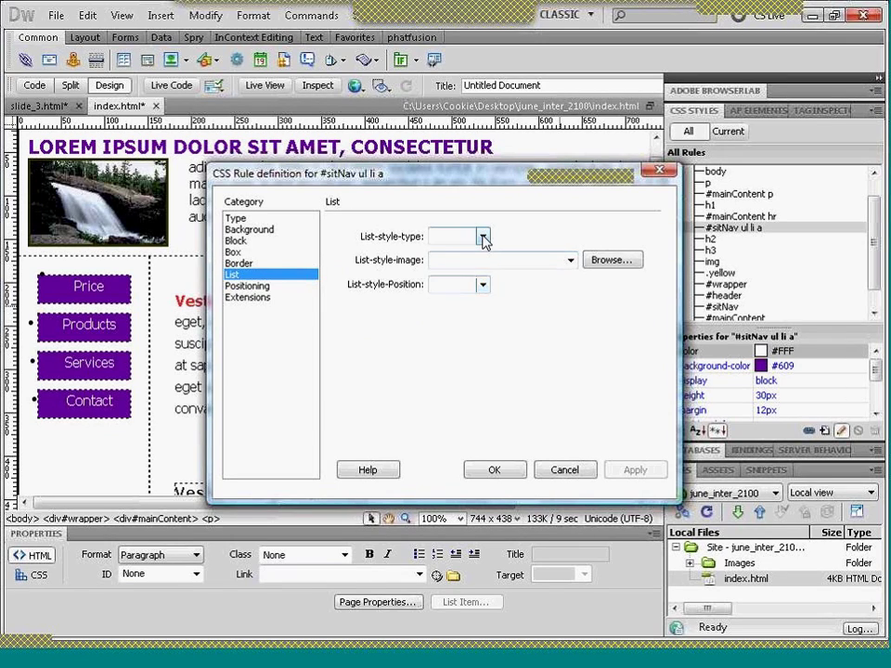
{"action": "left_click", "coordinate": [483, 237]}
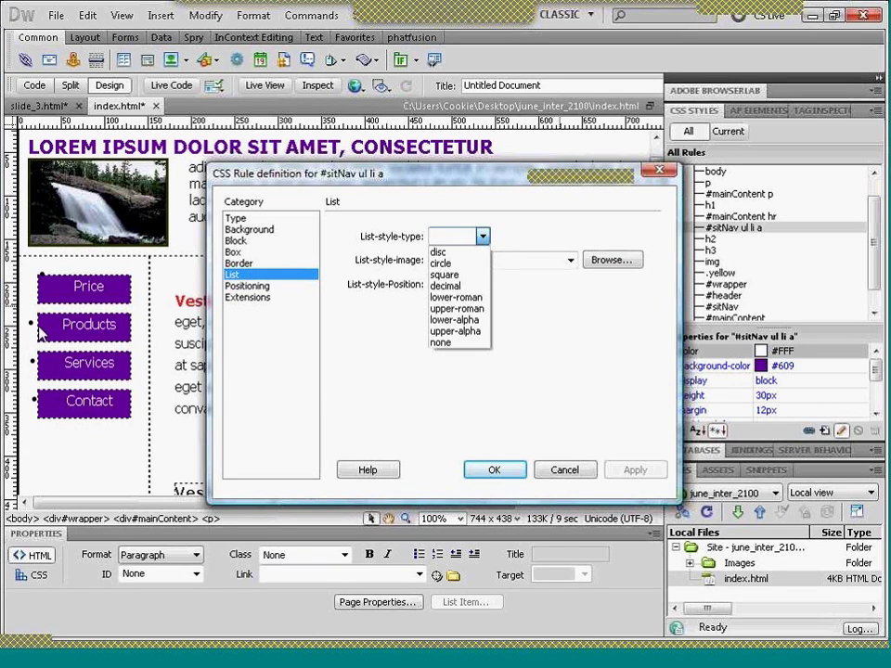
{"action": "left_click", "coordinate": [453, 345]}
{"action": "left_click", "coordinate": [634, 470]}
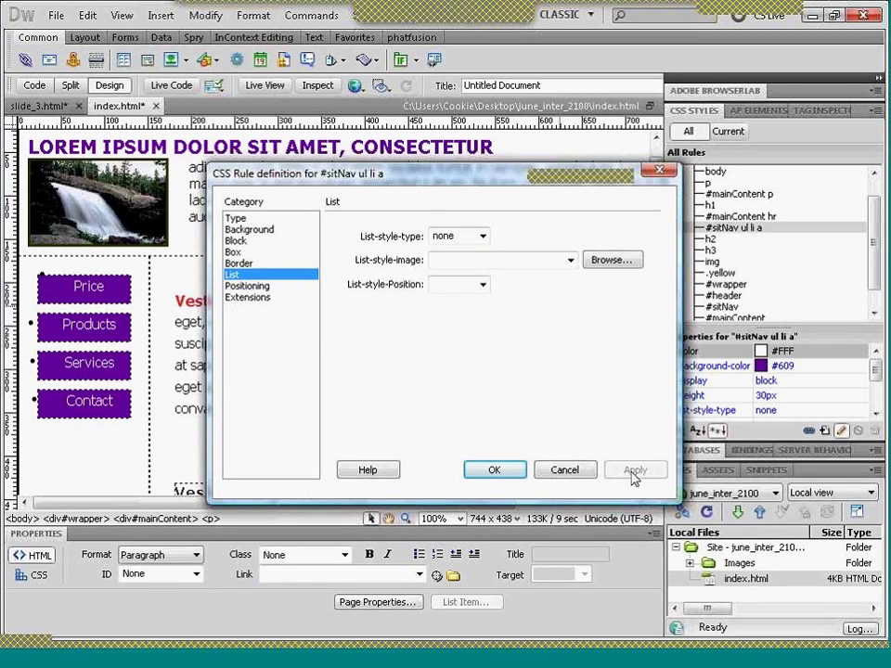
{"action": "left_click", "coordinate": [511, 476]}
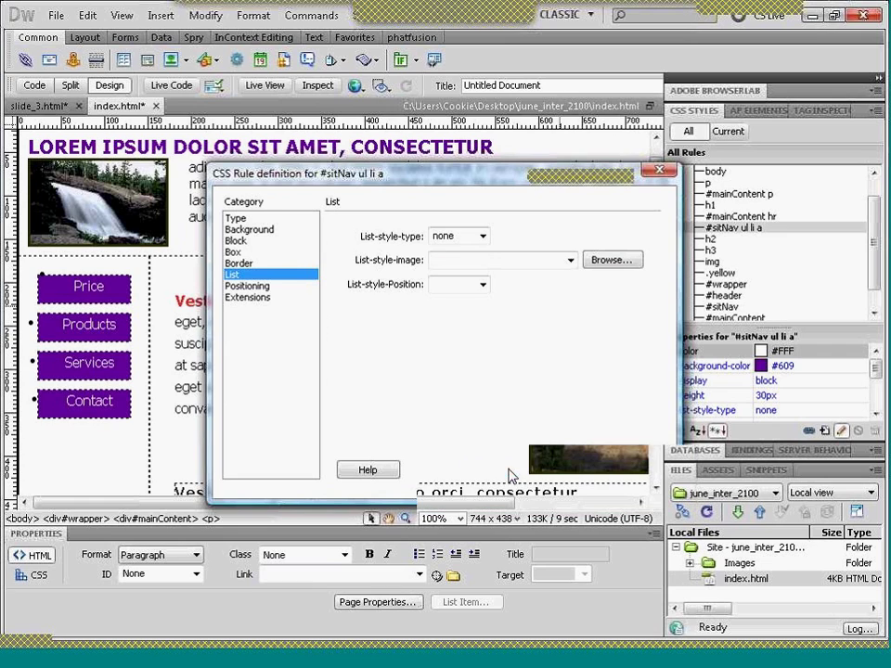
- Preview the sidebar navigation in Live View, checking the list bullets, and return to the editable design
{"action": "left_click", "coordinate": [77, 336]}
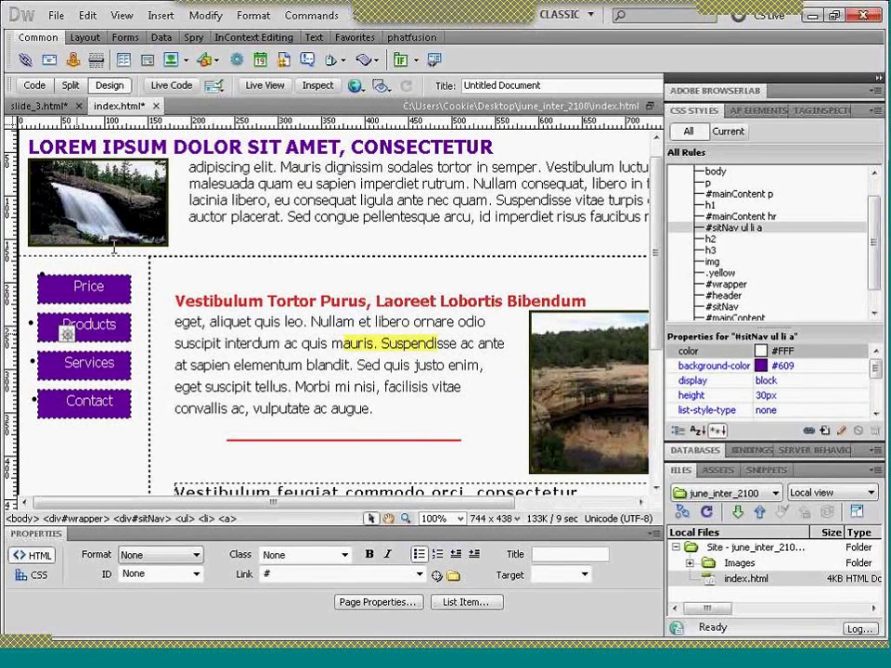
{"action": "left_click", "coordinate": [268, 89]}
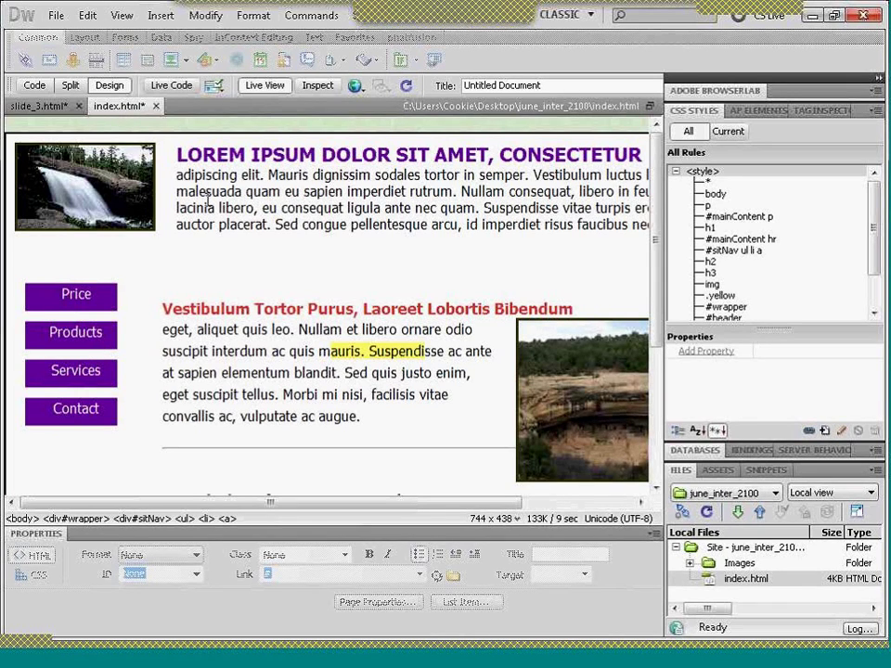
{"action": "left_click", "coordinate": [266, 90]}
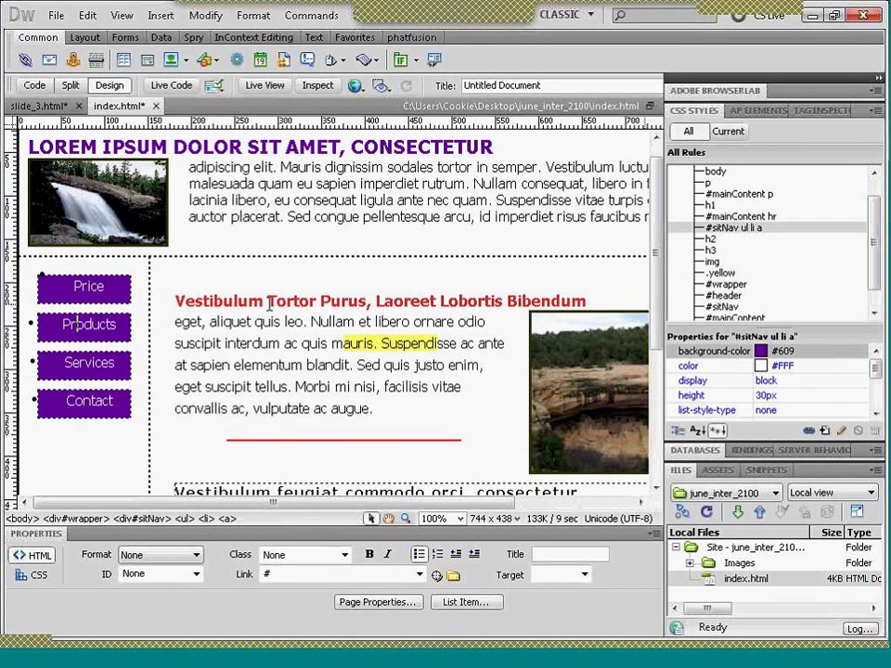
- Select the Products link's a tag, edit the #sitNav ul li a rule to set its text-align to left, and apply it
{"action": "left_click", "coordinate": [225, 519]}
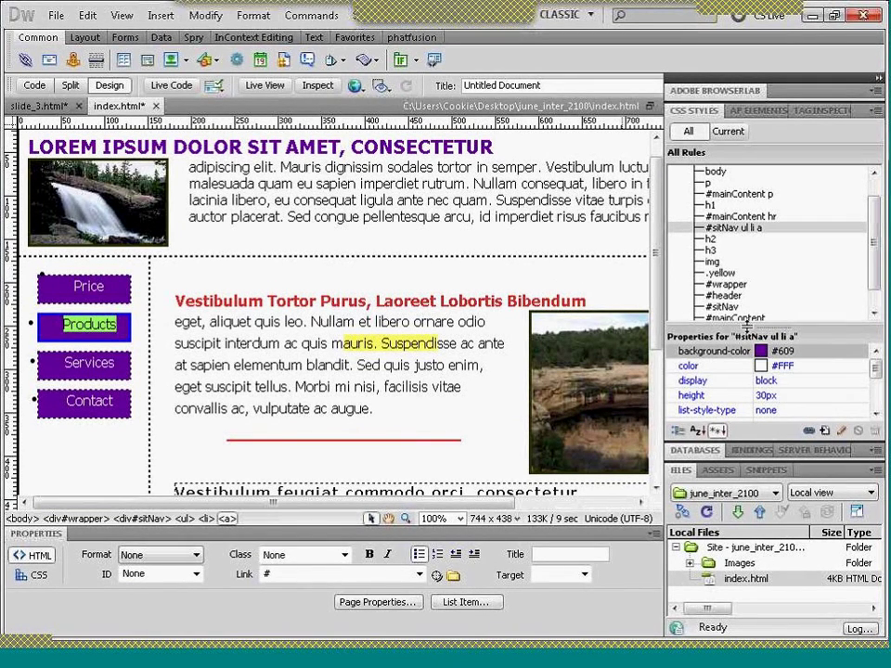
{"action": "double_click", "coordinate": [730, 230]}
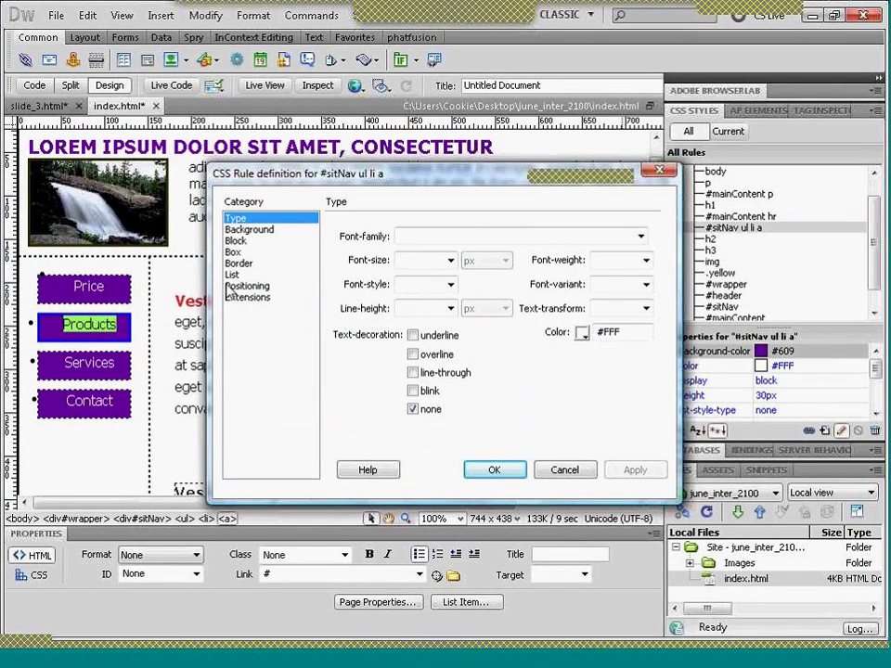
{"action": "left_click", "coordinate": [241, 286]}
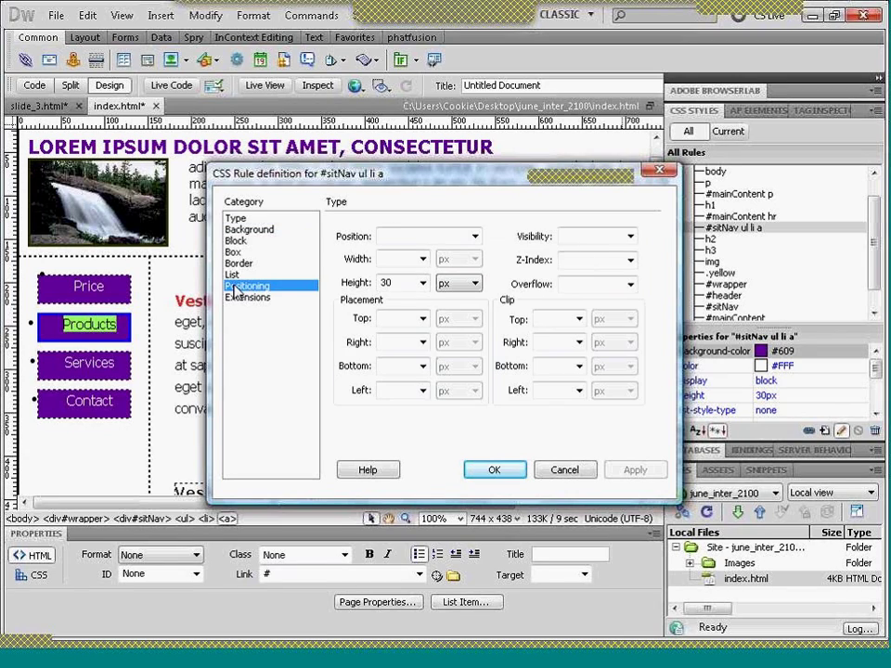
{"action": "left_click", "coordinate": [234, 274]}
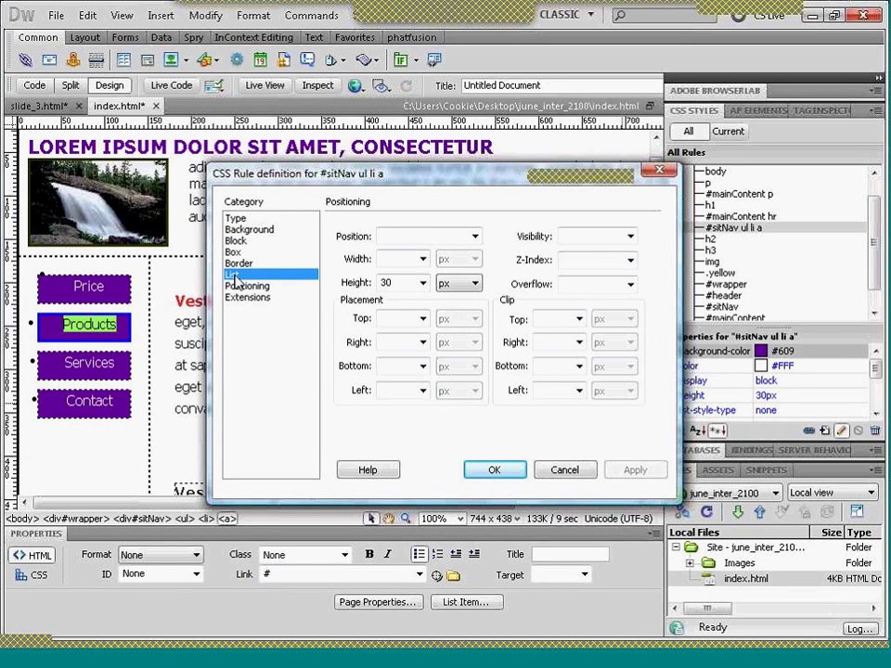
{"action": "left_click", "coordinate": [237, 263]}
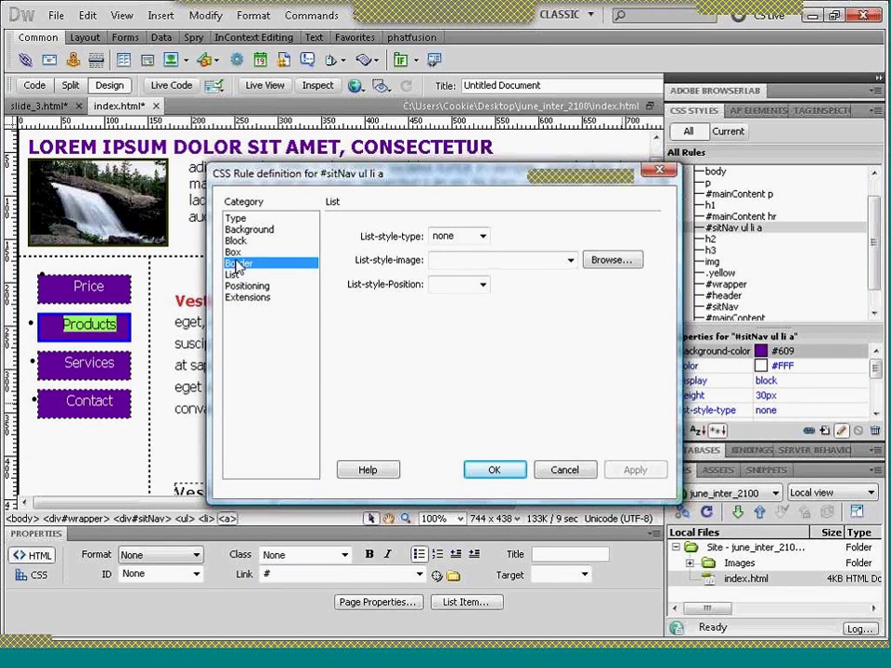
{"action": "left_click", "coordinate": [235, 252]}
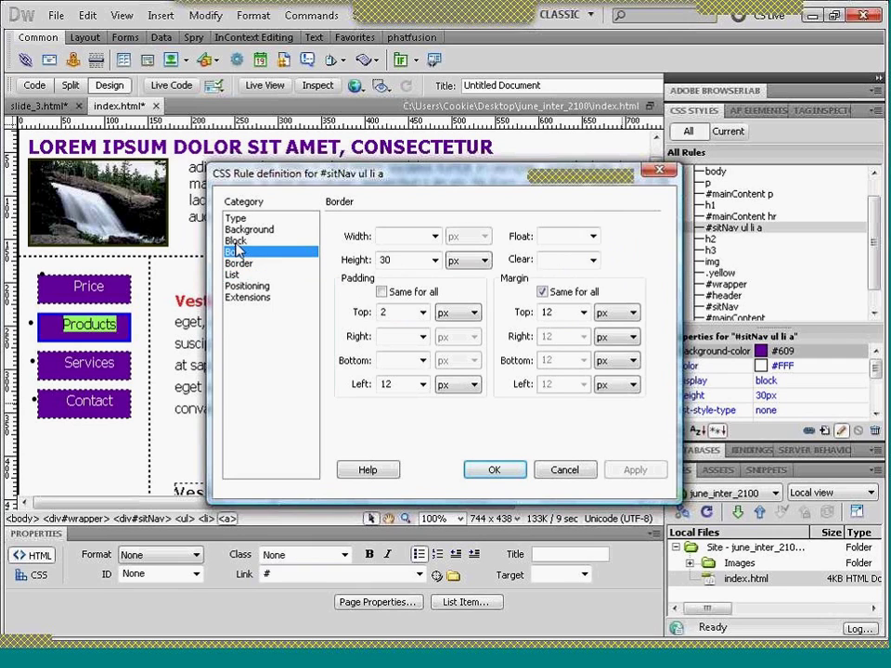
{"action": "left_click", "coordinate": [236, 243]}
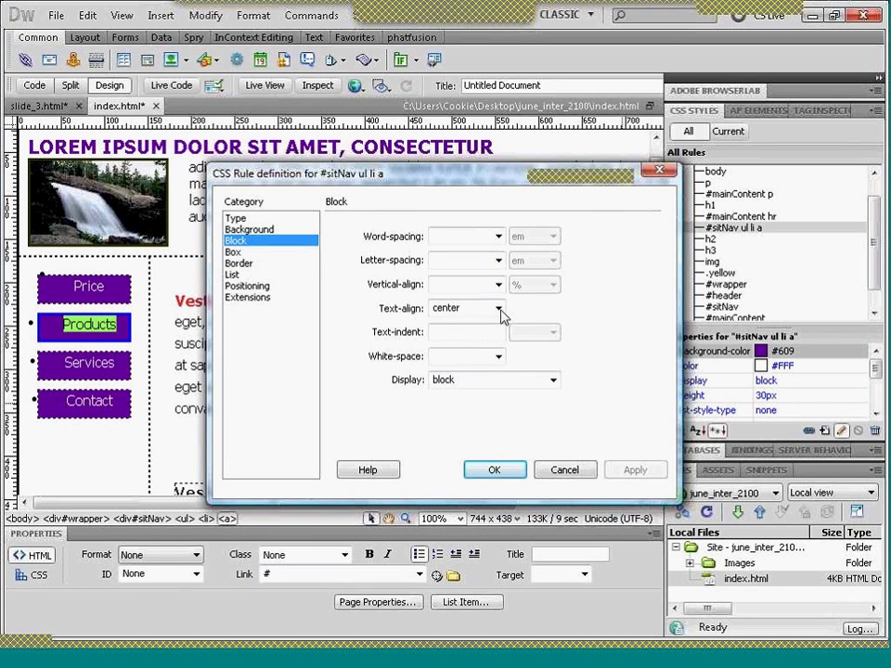
{"action": "left_click", "coordinate": [498, 308]}
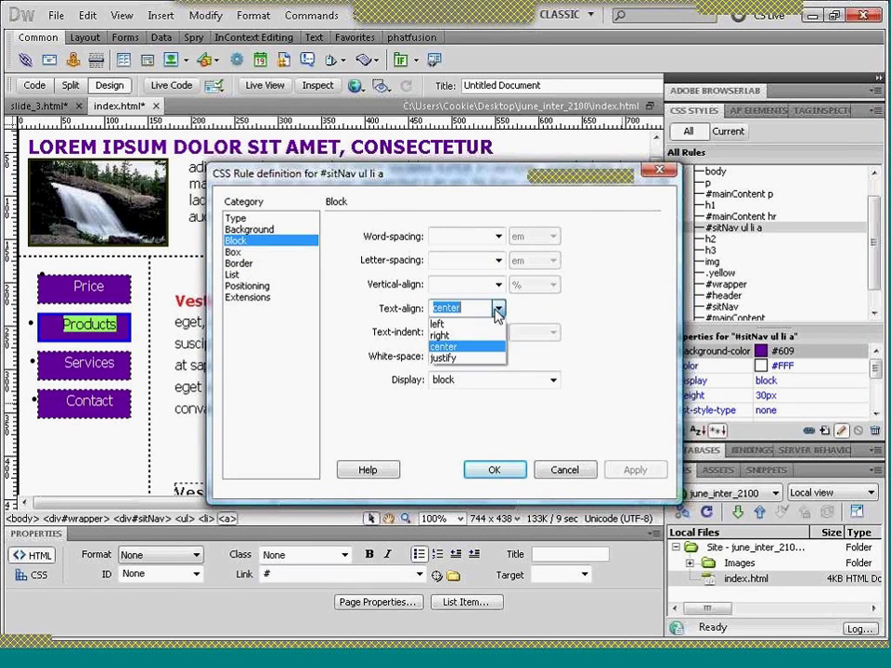
{"action": "left_click", "coordinate": [464, 325]}
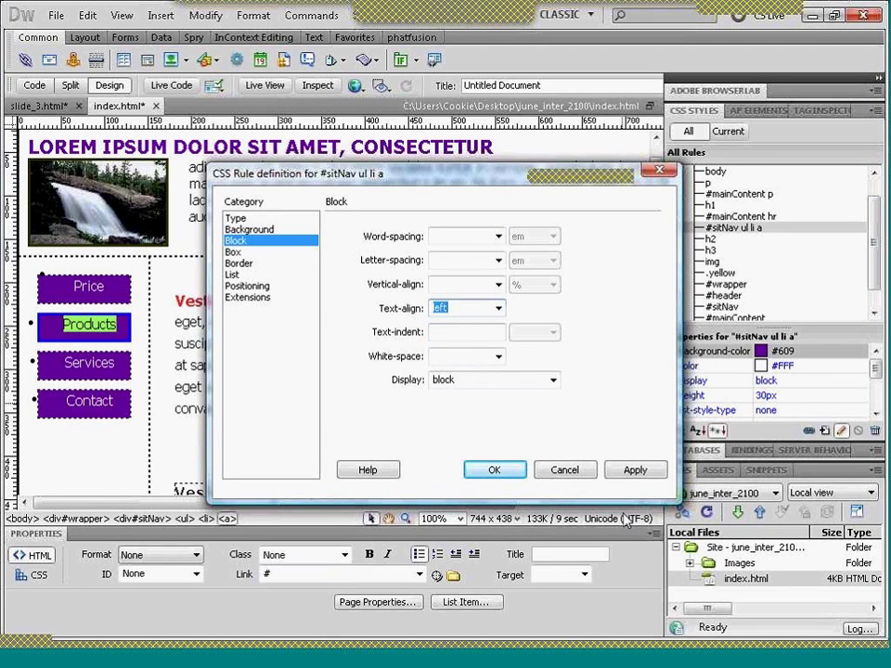
{"action": "left_click", "coordinate": [631, 473]}
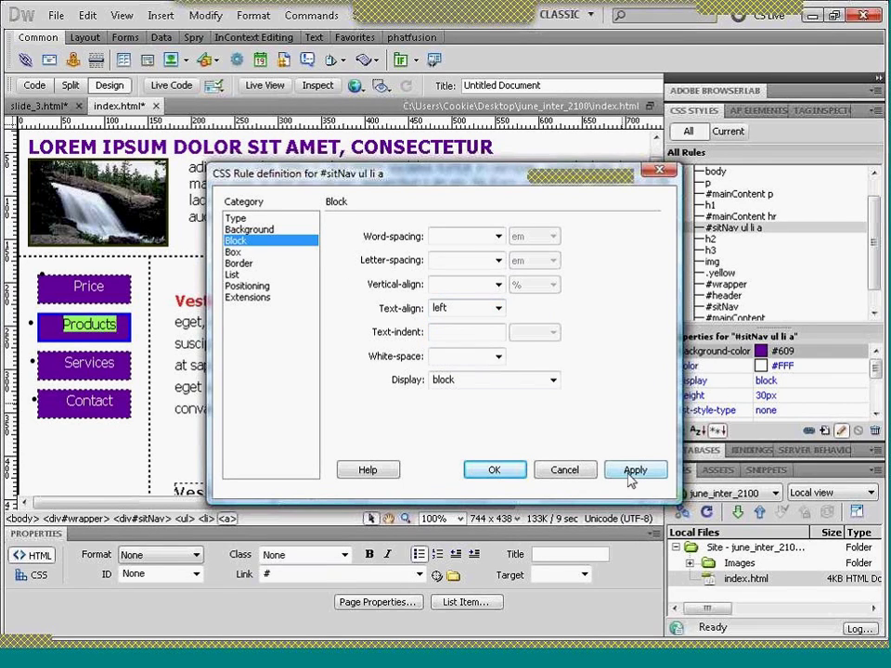
- Unlink the box margins of the #sitNav ul li a rule, set the right margin to 6 px and apply it
{"action": "left_click", "coordinate": [233, 252]}
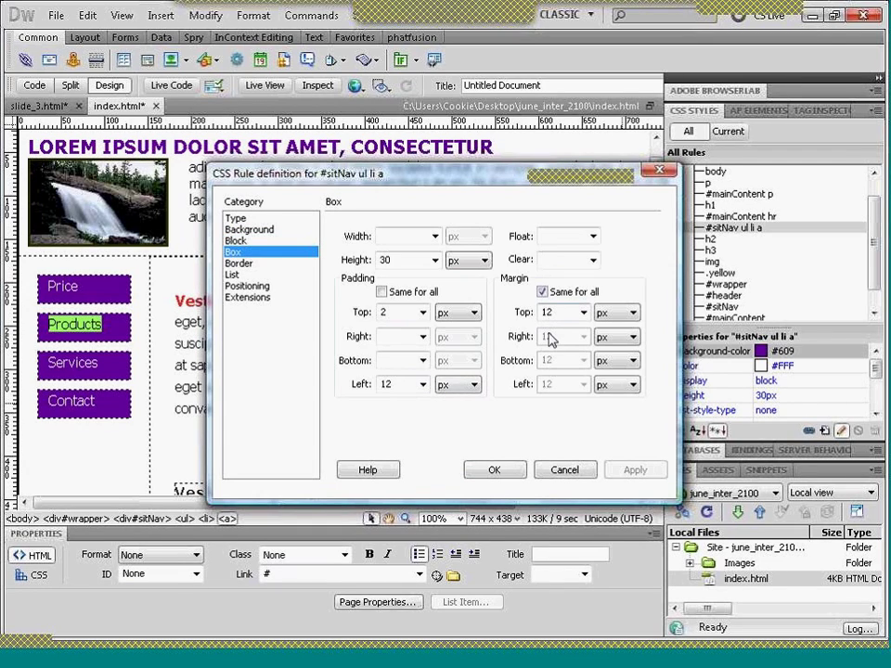
{"action": "left_click", "coordinate": [543, 293]}
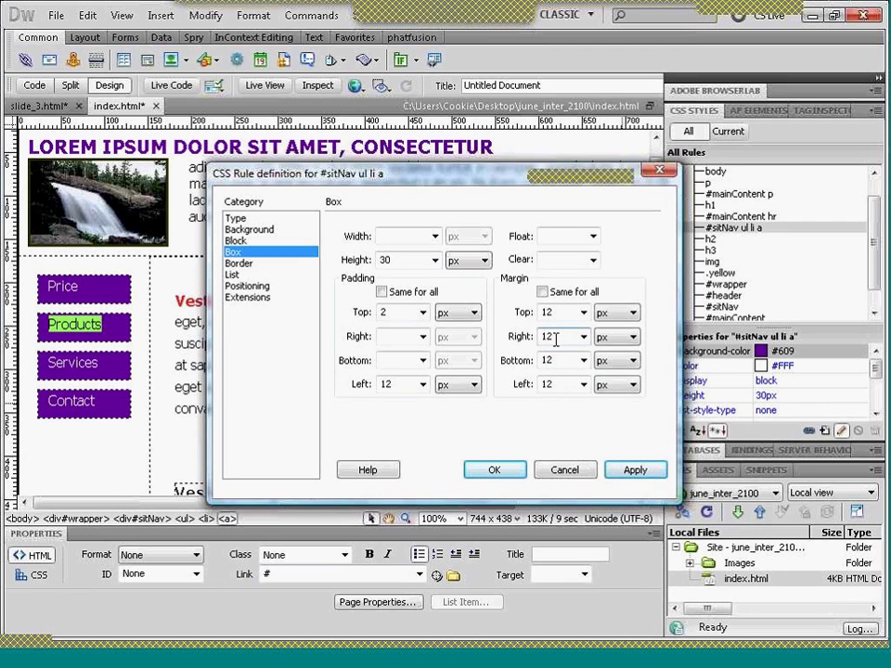
{"action": "left_click", "coordinate": [551, 338]}
{"action": "key", "text": "BackSpace"}
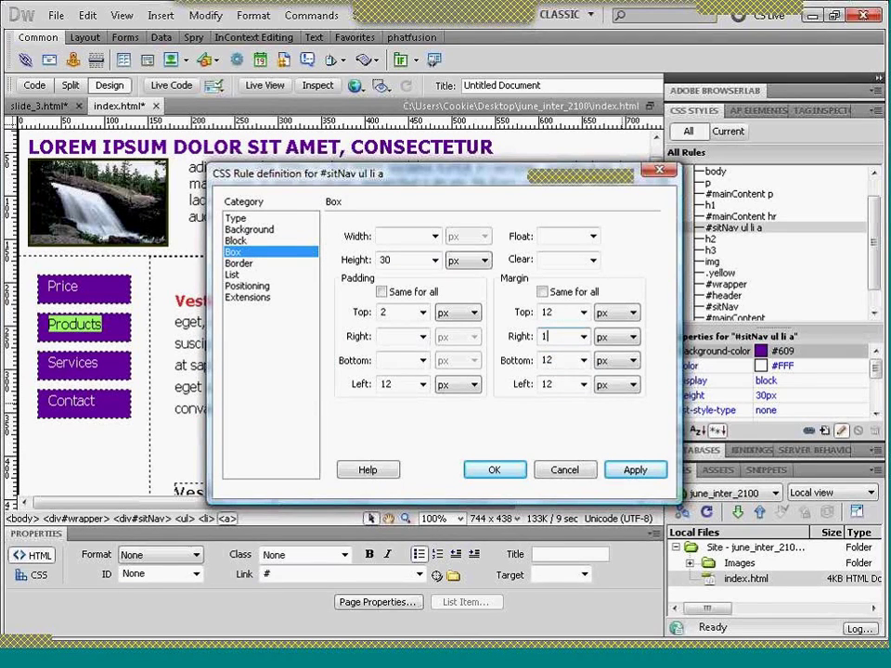
{"action": "key", "text": "BackSpace"}
{"action": "type", "text": "6"}
{"action": "left_click", "coordinate": [619, 475]}
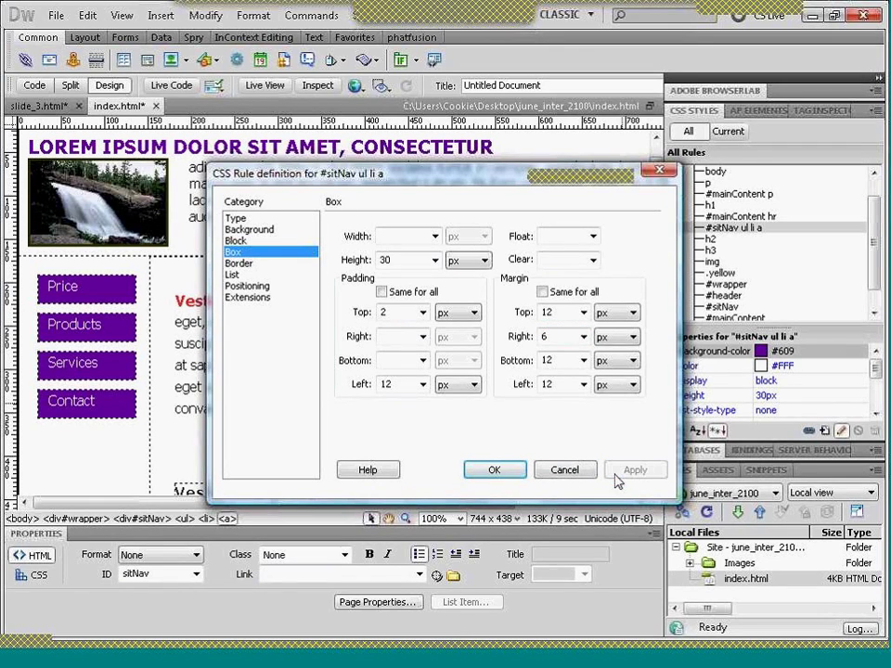
- Set the right margin of the #sitNav ul li a rule back to 12 px and apply it
{"action": "left_click", "coordinate": [553, 337]}
{"action": "key", "text": "BackSpace"}
{"action": "type", "text": "12"}
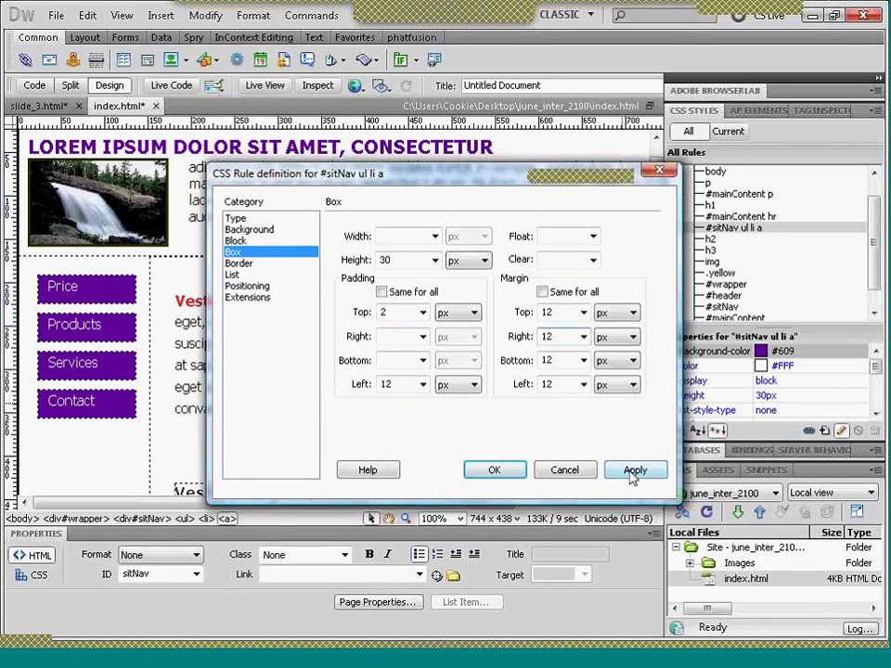
{"action": "left_click", "coordinate": [634, 470]}
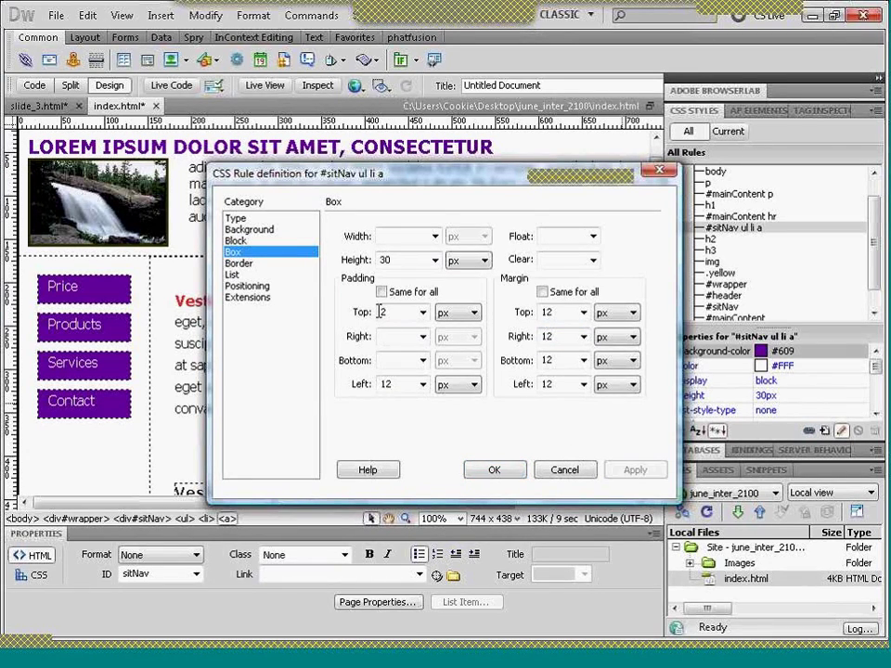
- Set the left padding of the #sitNav ul li a rule to 14 px and apply it
{"action": "double_click", "coordinate": [397, 386]}
{"action": "type", "text": "1214"}
{"action": "key", "text": "BackSpace"}
{"action": "key", "text": "BackSpace"}
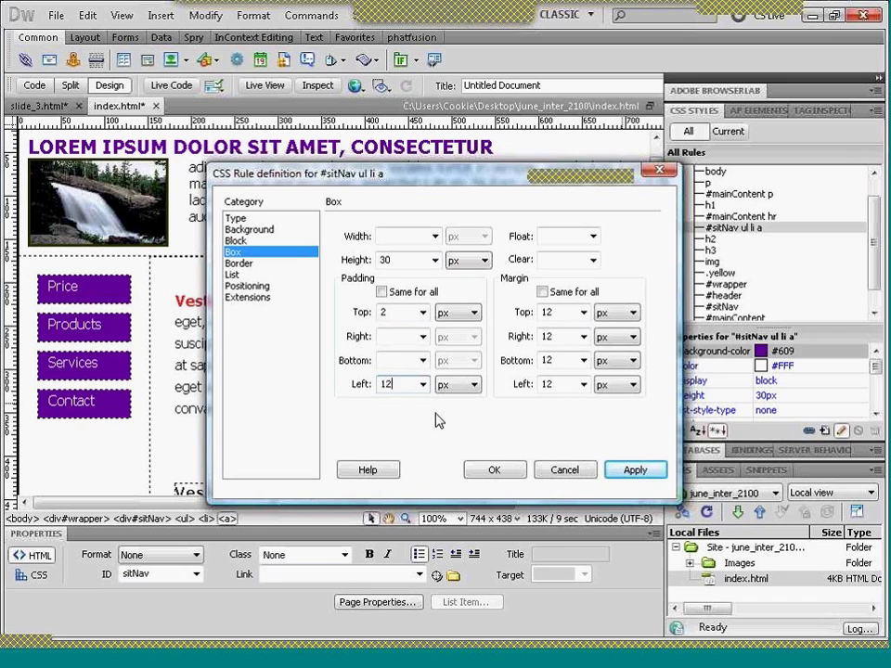
{"action": "key", "text": "BackSpace"}
{"action": "type", "text": "4"}
{"action": "left_click", "coordinate": [635, 471]}
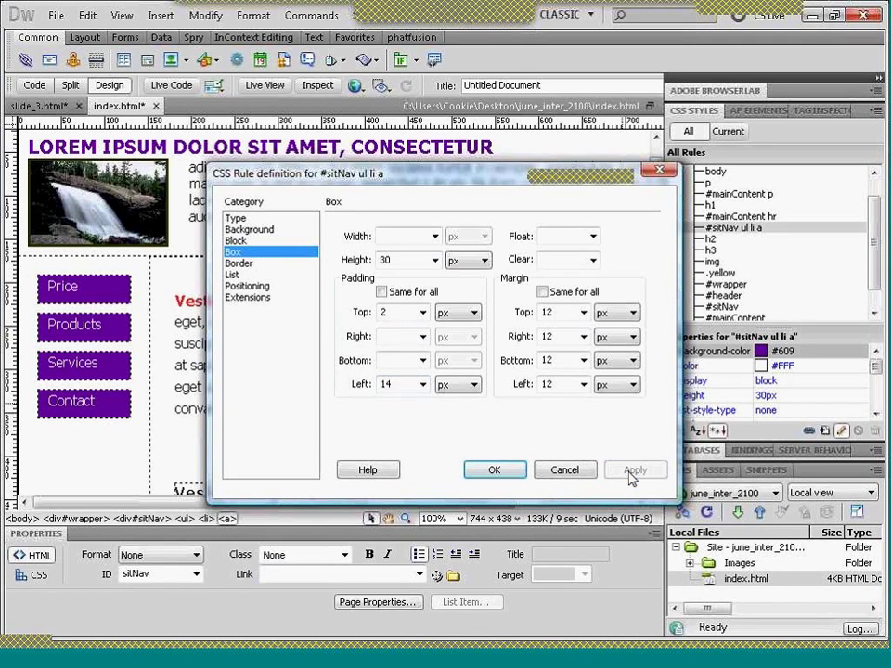
- Set the left padding of the #sitNav ul li a rule to 16 px, apply it and close the rule definition
{"action": "double_click", "coordinate": [408, 386]}
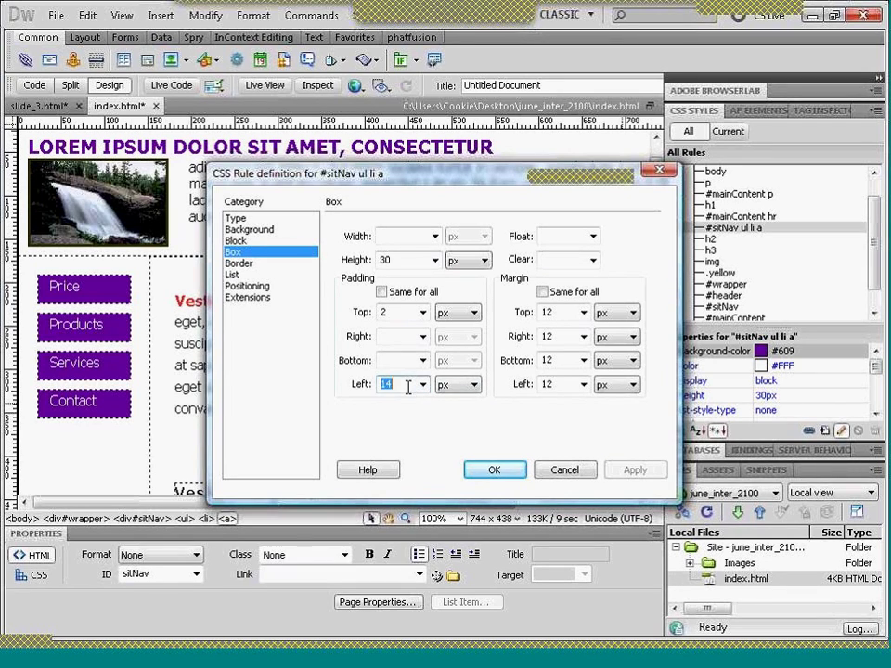
{"action": "type", "text": "16"}
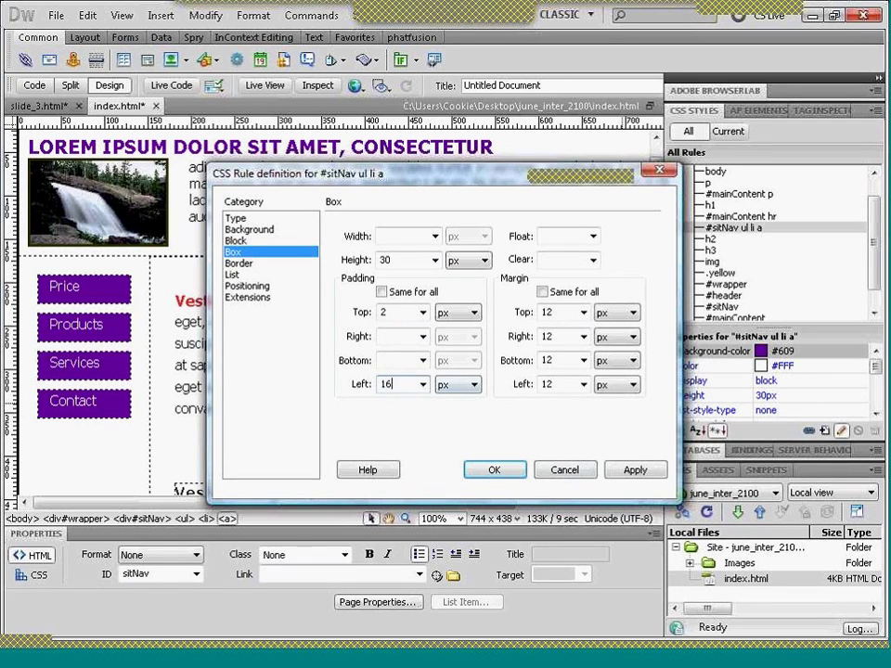
{"action": "left_click", "coordinate": [623, 472]}
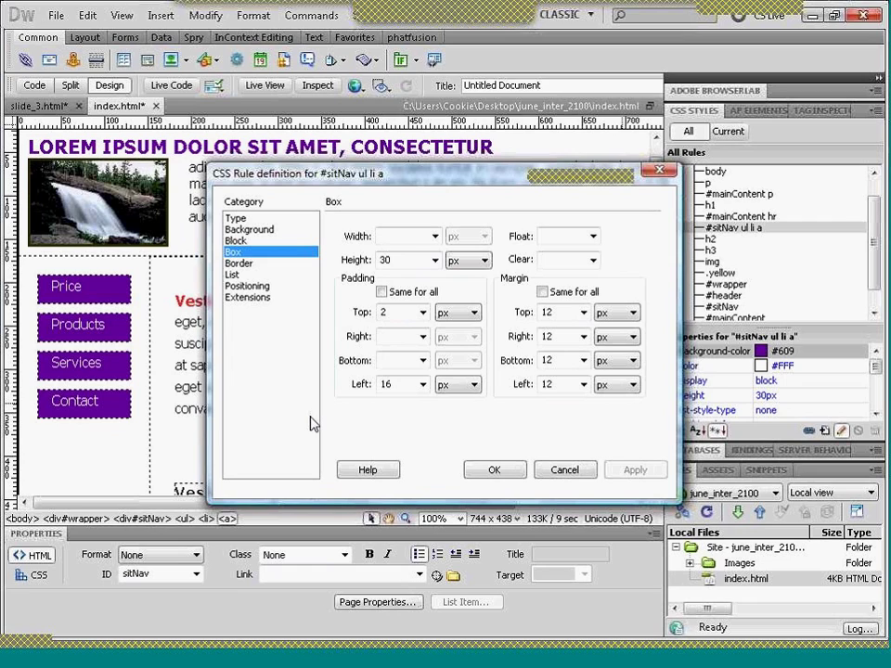
{"action": "left_click", "coordinate": [492, 471]}
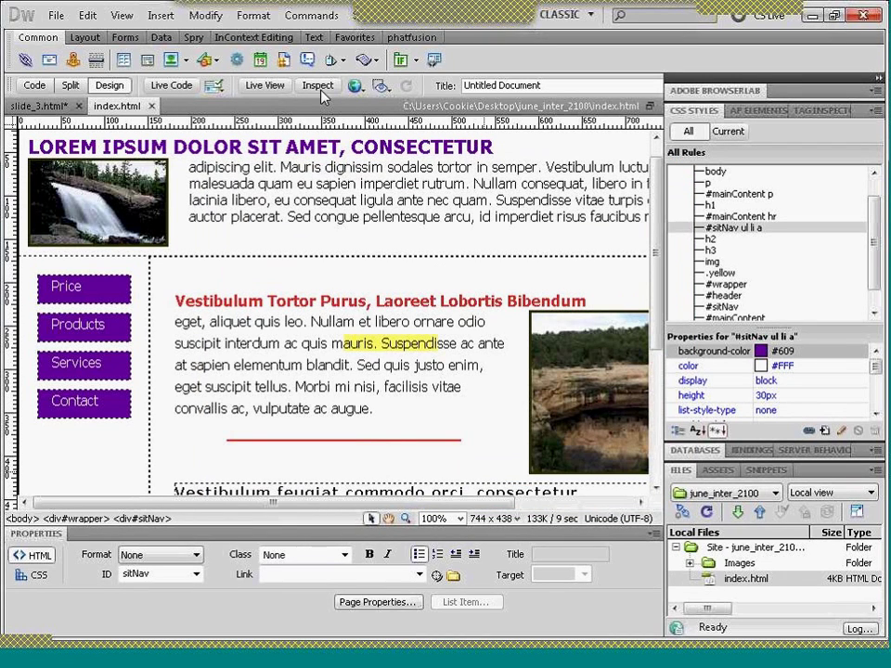
- Preview the page in Internet Explorer, try the Contact and Services links, and return to Dreamweaver
{"action": "left_click", "coordinate": [356, 86]}
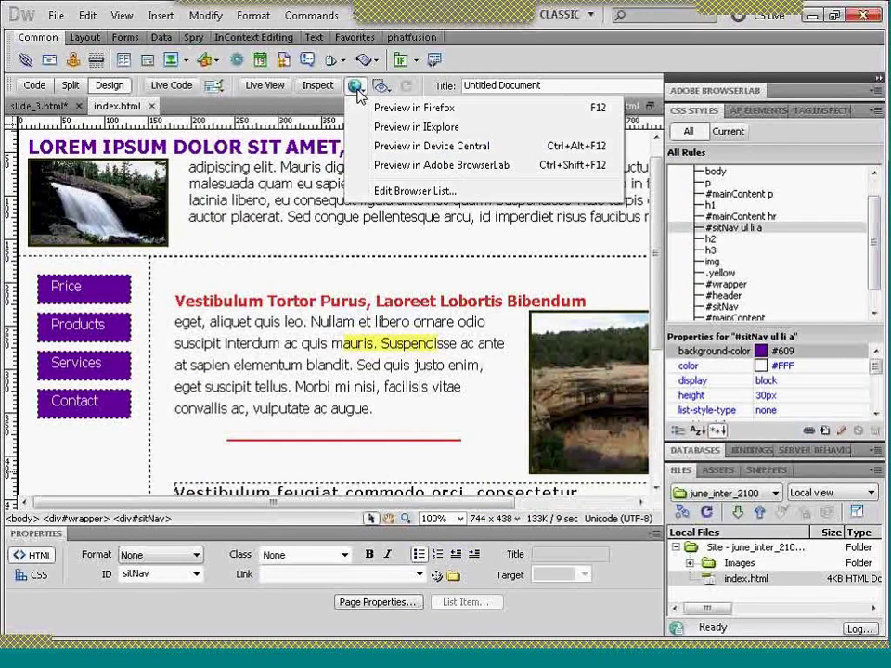
{"action": "left_click", "coordinate": [409, 127]}
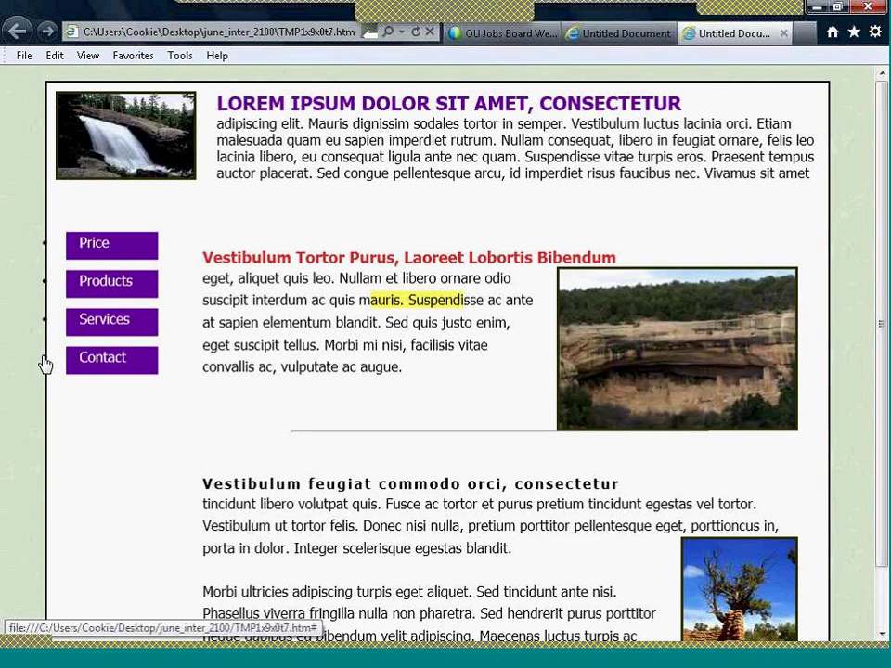
{"action": "left_click", "coordinate": [89, 366]}
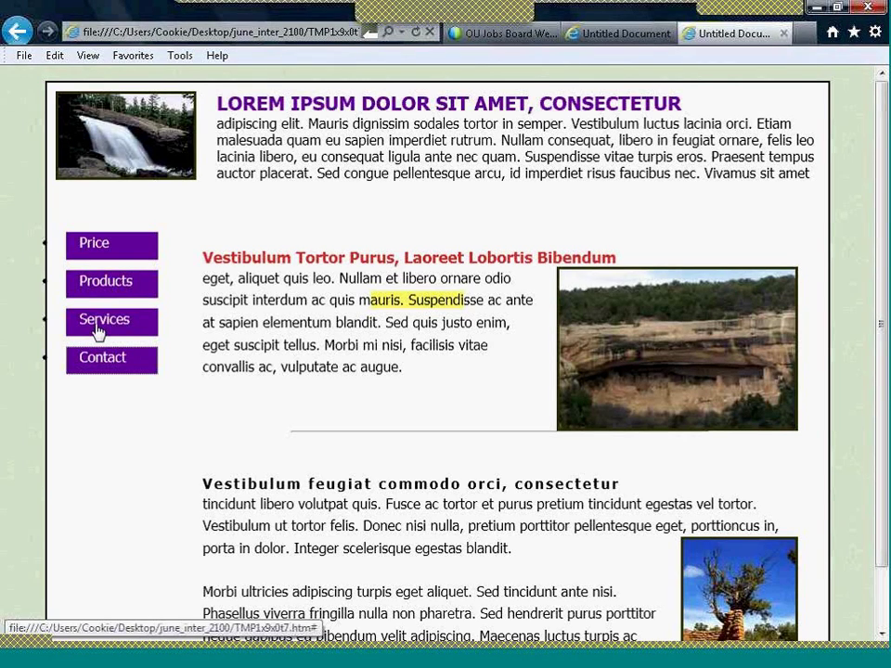
{"action": "left_click", "coordinate": [104, 332]}
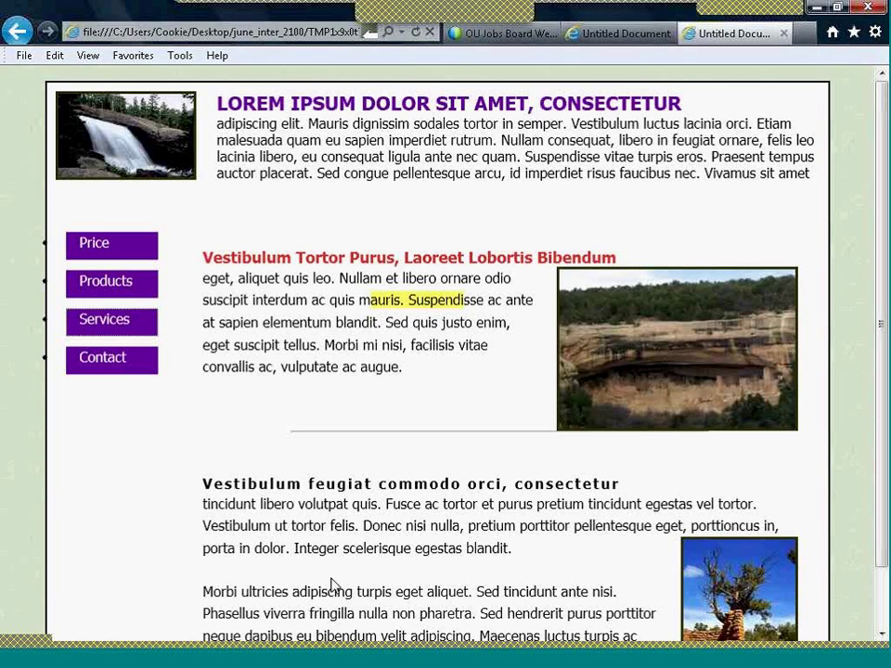
{"action": "left_click", "coordinate": [311, 661]}
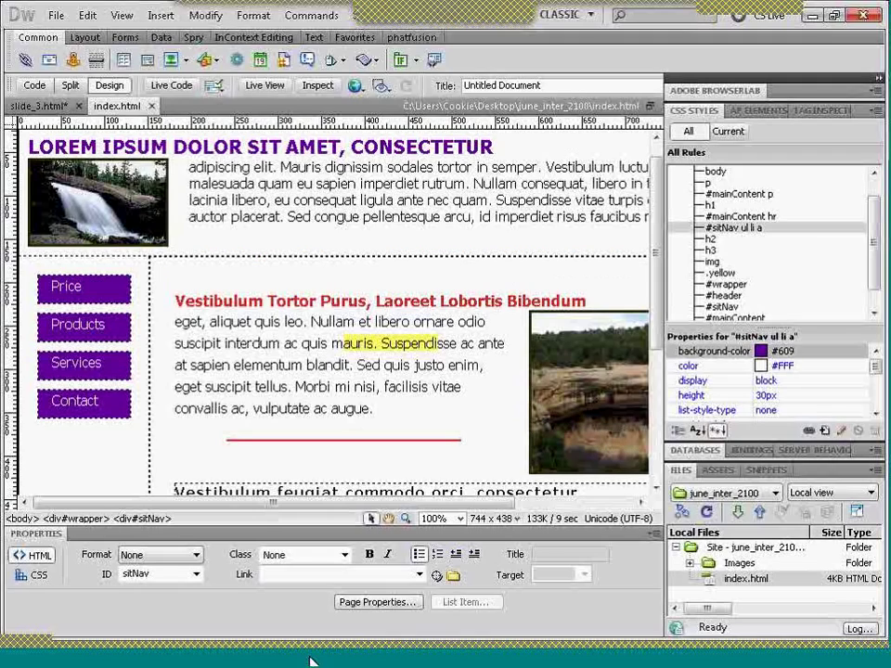
- Select the Price link's a tag and start a new compound CSS rule with the less specific selector #sitNav ul li a
{"action": "left_click", "coordinate": [67, 284]}
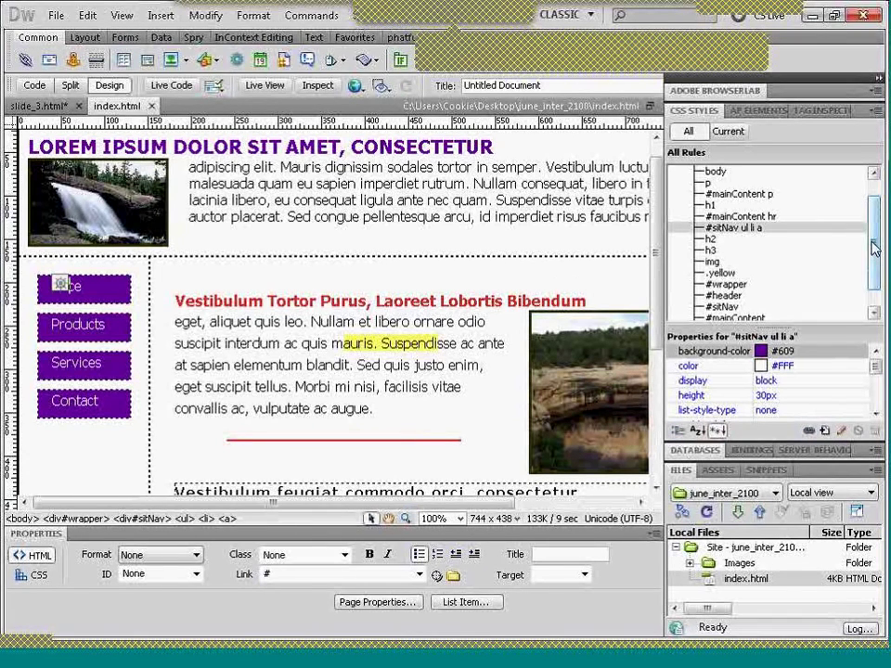
{"action": "left_click_drag", "start_coordinate": [872, 249], "coordinate": [873, 218]}
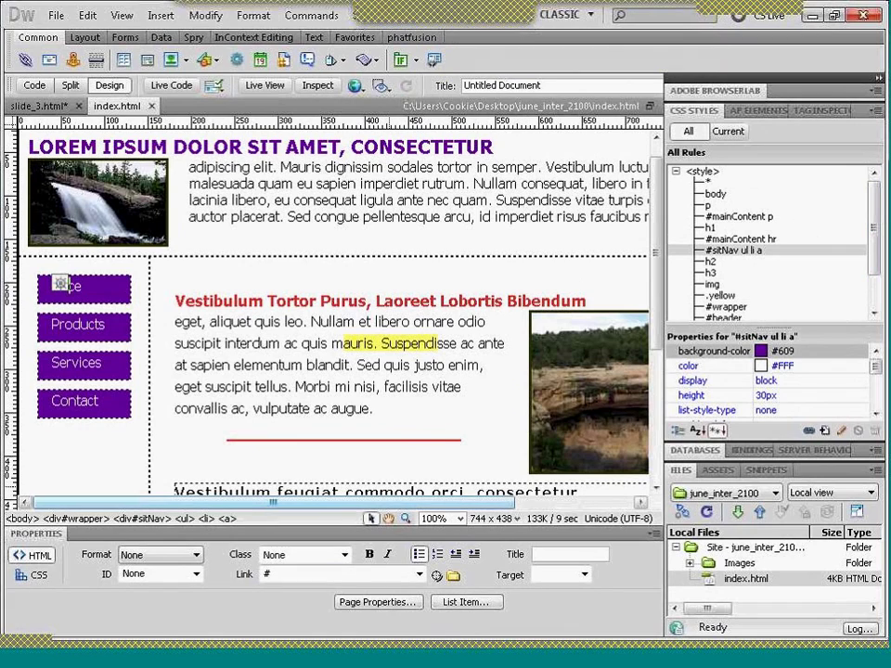
{"action": "left_click", "coordinate": [227, 520]}
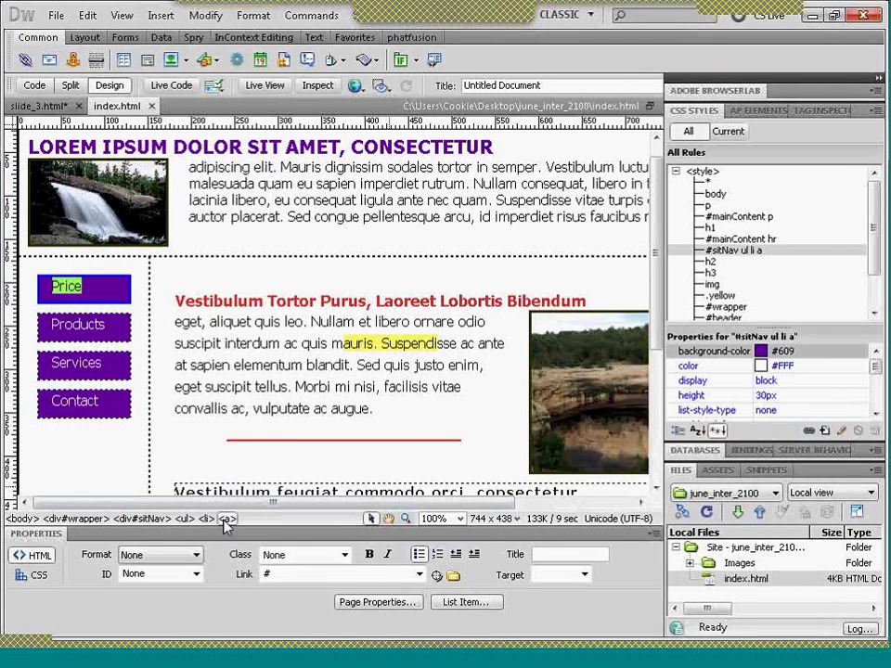
{"action": "left_click", "coordinate": [823, 431]}
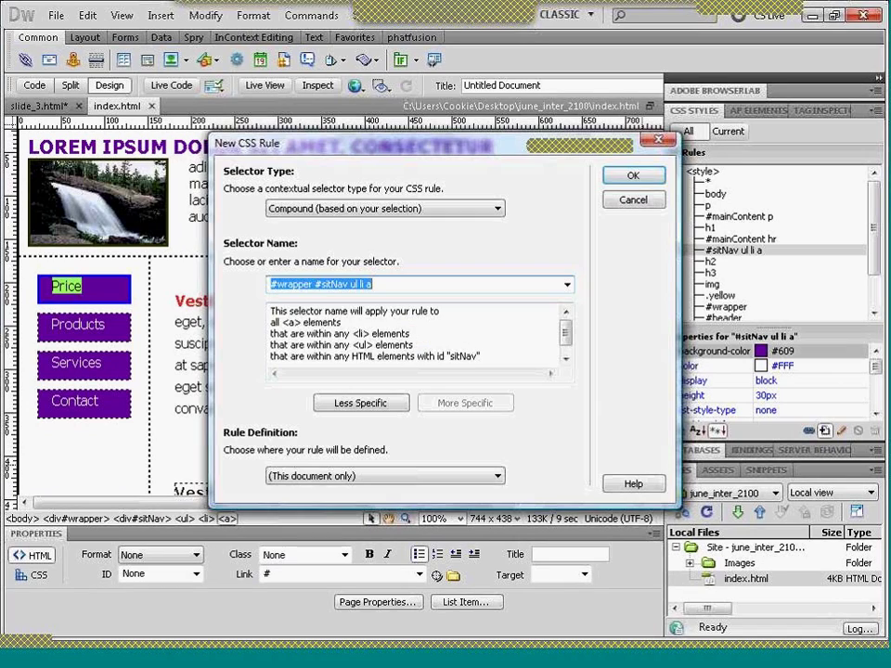
{"action": "left_click", "coordinate": [359, 402]}
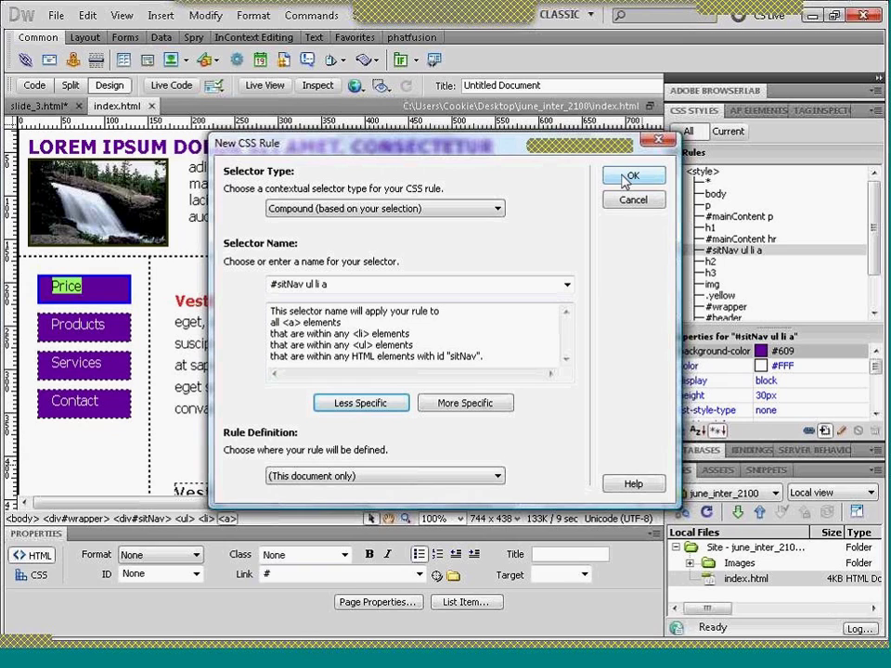
- Shorten the new rule's selector name to #sitNav a and create the rule in this document only
{"action": "triple_click", "coordinate": [320, 285]}
{"action": "left_click", "coordinate": [320, 285]}
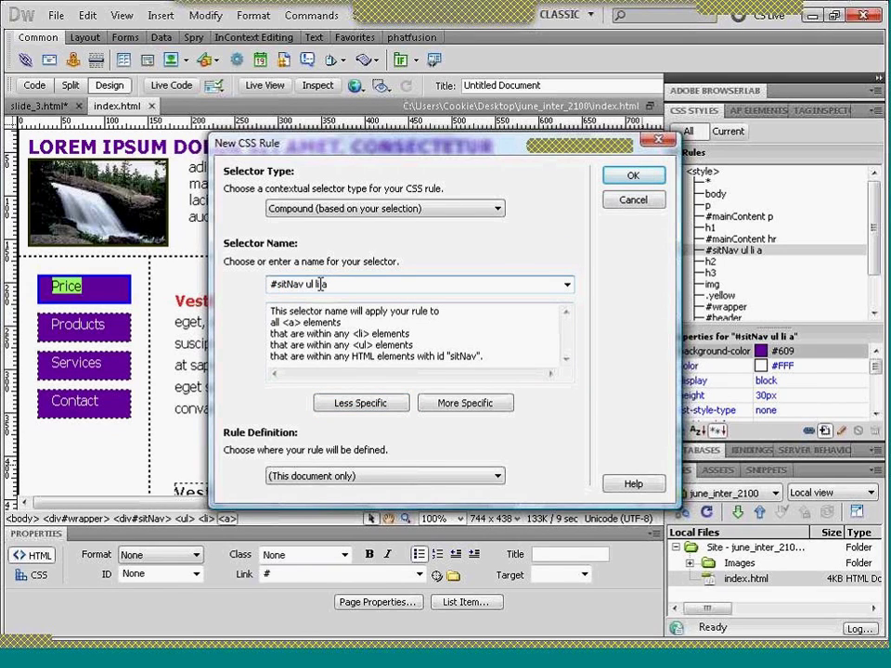
{"action": "key", "text": "BackSpace"}
{"action": "key", "text": "BackSpace"}
{"action": "key", "text": "BackSpace"}
{"action": "key", "text": "BackSpace"}
{"action": "key", "text": "BackSpace"}
{"action": "key", "text": "BackSpace"}
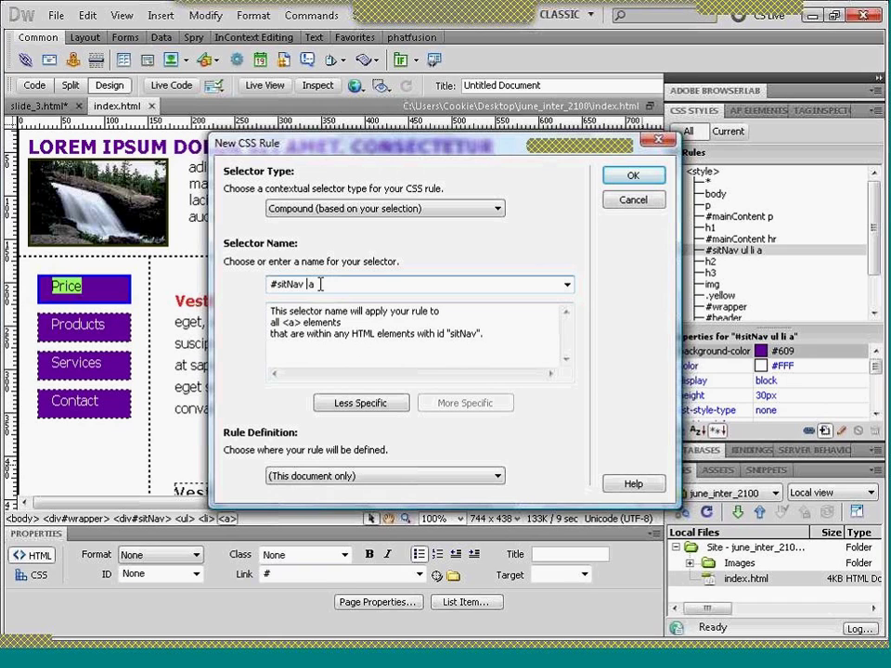
{"action": "left_click", "coordinate": [611, 180]}
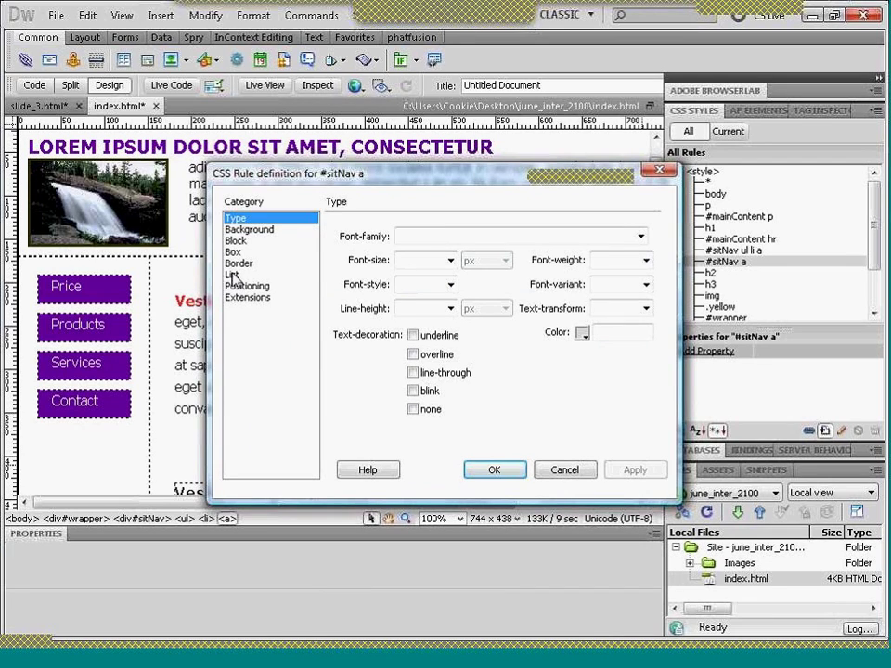
- Set the list style type of the #sitNav a rule to none and close the rule definition
{"action": "left_click", "coordinate": [234, 276]}
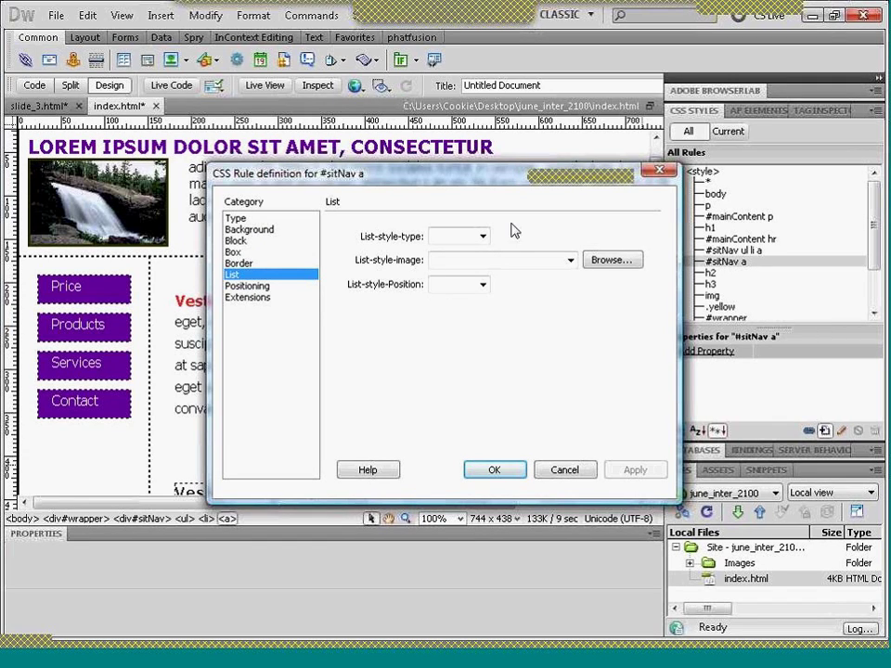
{"action": "left_click", "coordinate": [482, 236]}
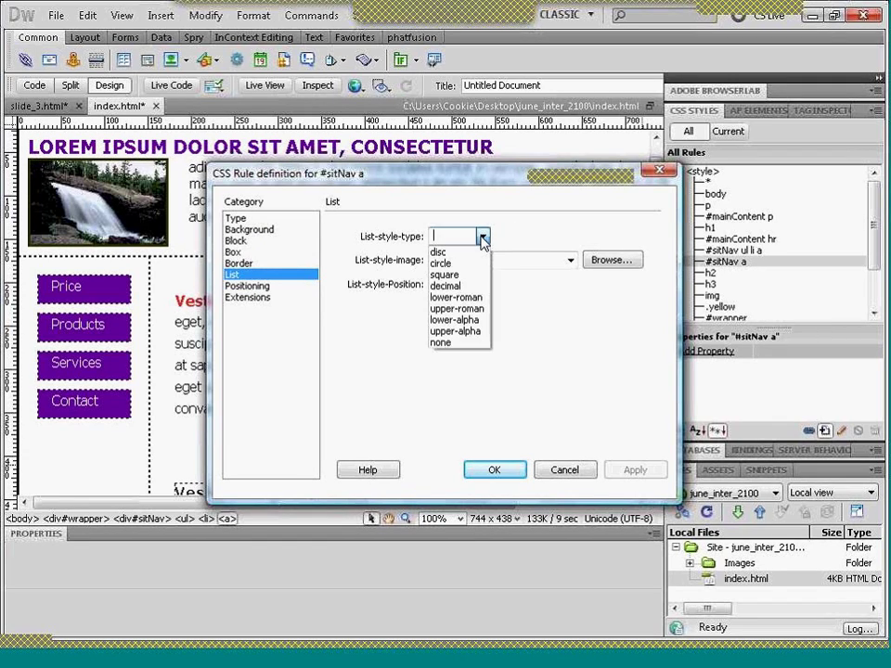
{"action": "left_click", "coordinate": [445, 343]}
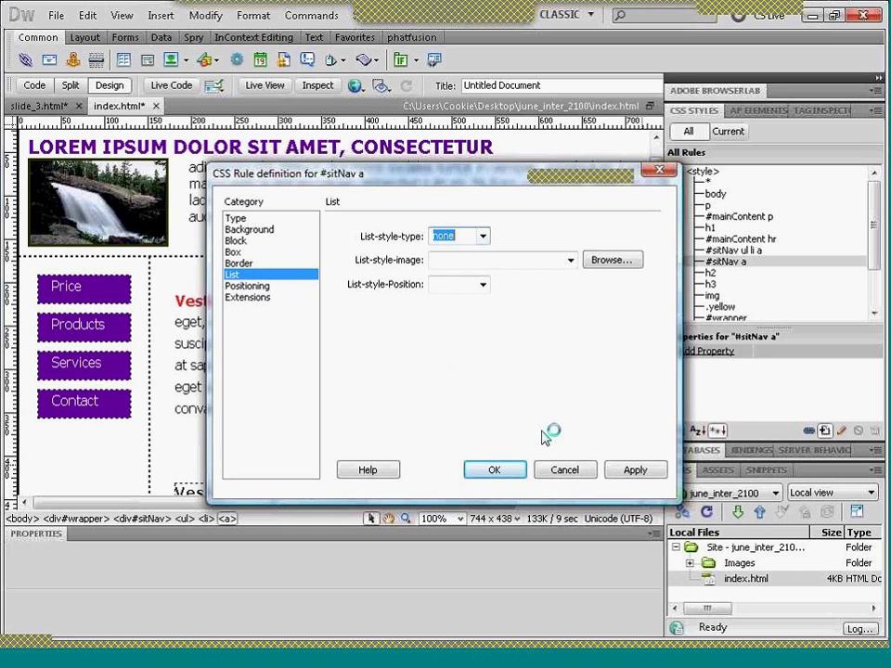
{"action": "left_click", "coordinate": [500, 476]}
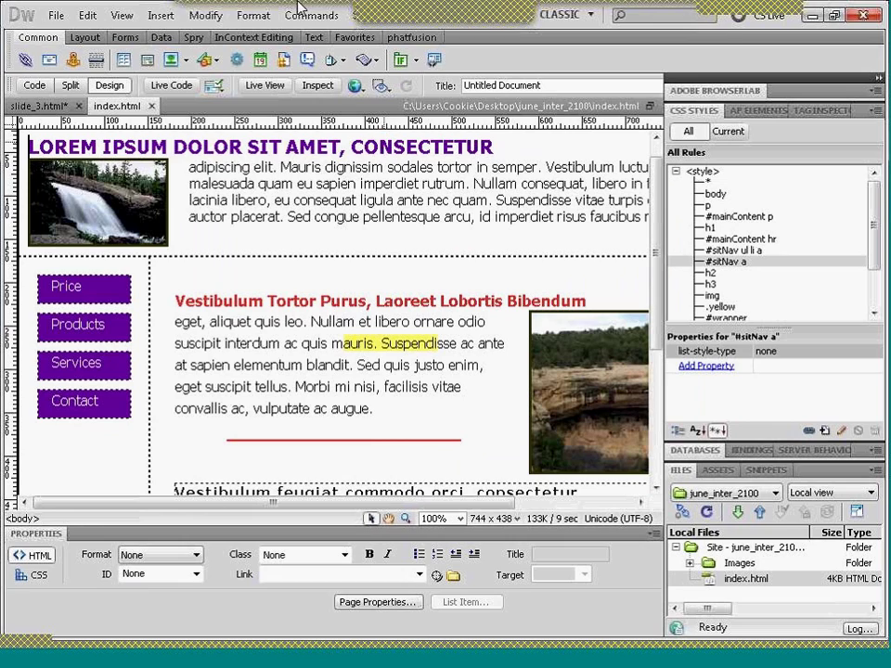
- Check the page in Live View and Internet Explorer, close the two older preview pages, and return to Dreamweaver
{"action": "left_click", "coordinate": [268, 86]}
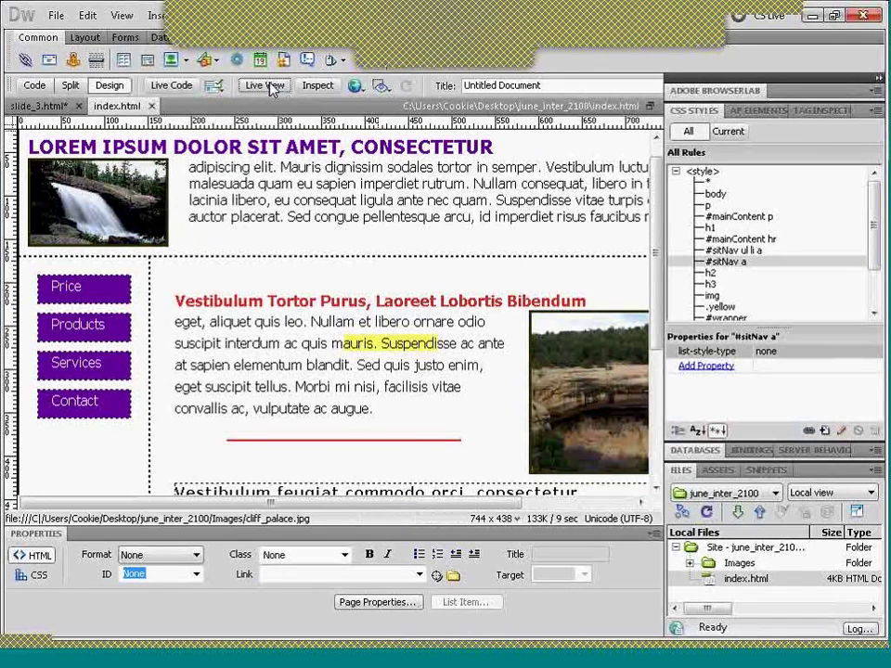
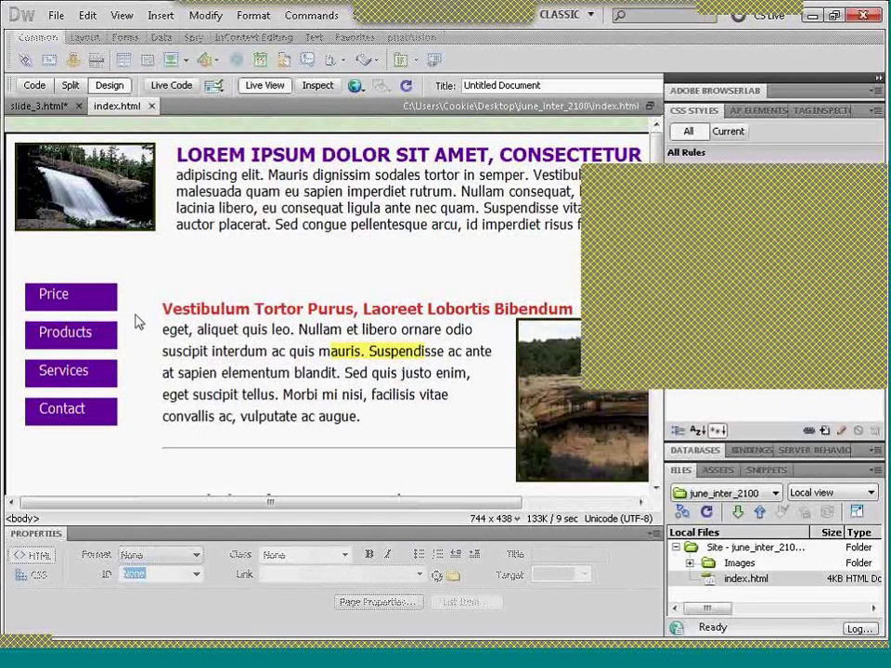
{"action": "left_click", "coordinate": [355, 86]}
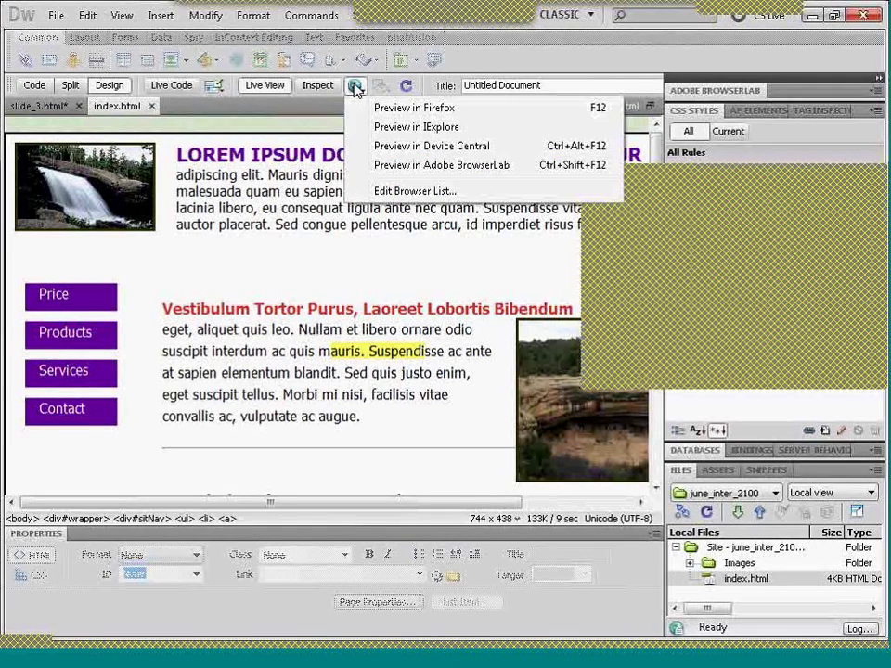
{"action": "left_click", "coordinate": [414, 127]}
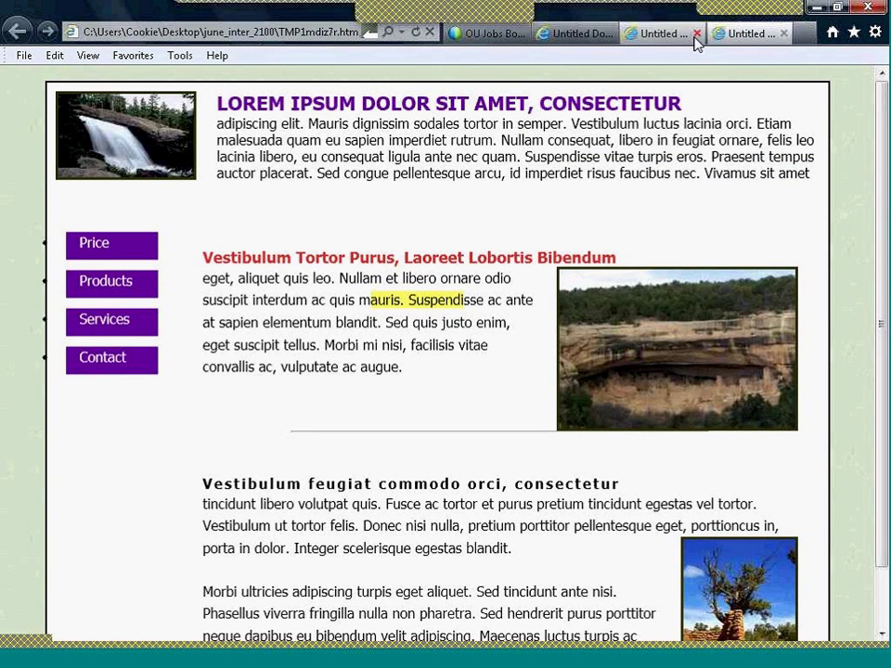
{"action": "left_click", "coordinate": [698, 35]}
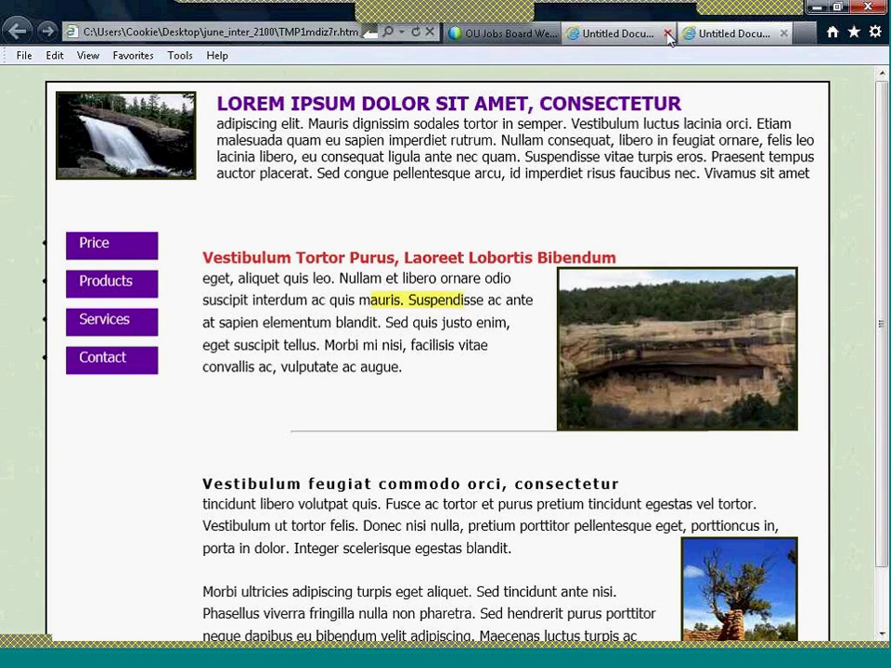
{"action": "left_click", "coordinate": [667, 33]}
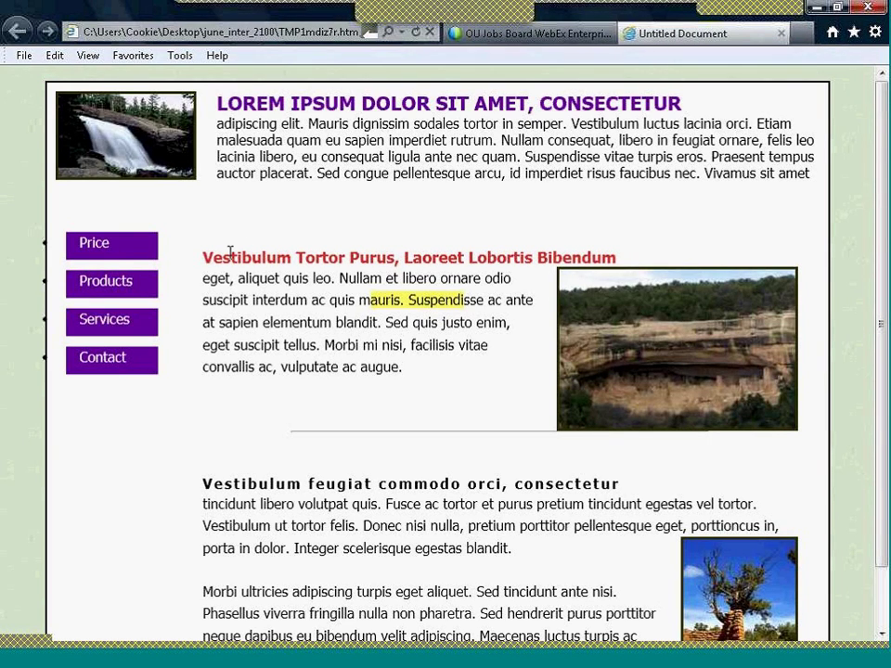
{"action": "left_click", "coordinate": [329, 661]}
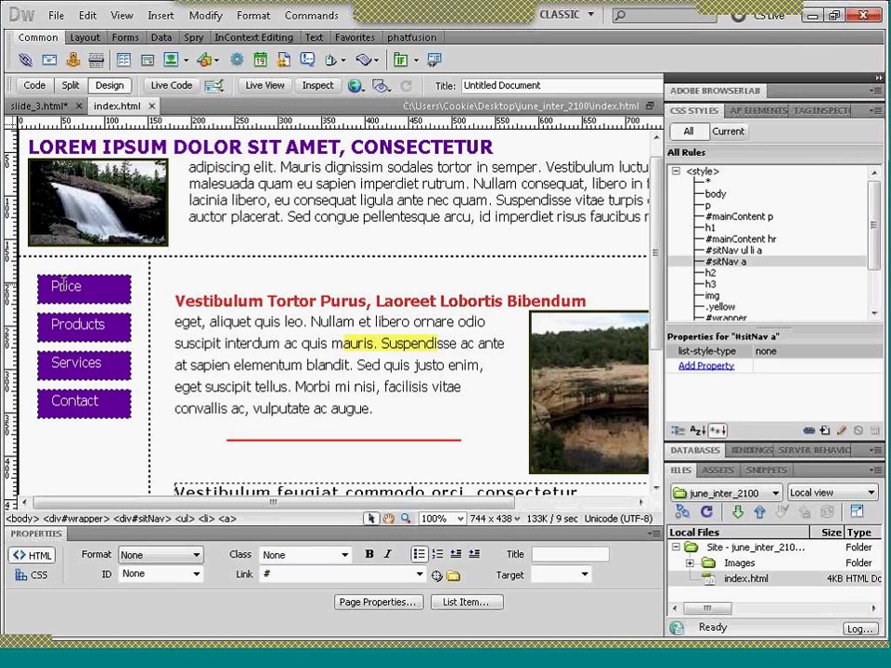
- Select the Price item's li tag and create a compound CSS rule for #sitNav ul li in this document only
{"action": "left_click", "coordinate": [207, 521]}
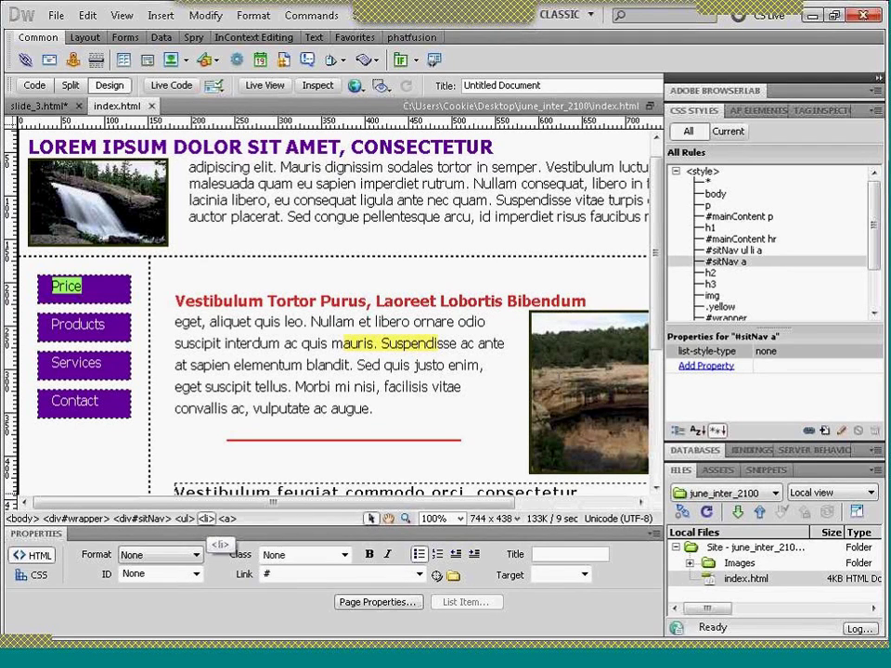
{"action": "left_click", "coordinate": [824, 431]}
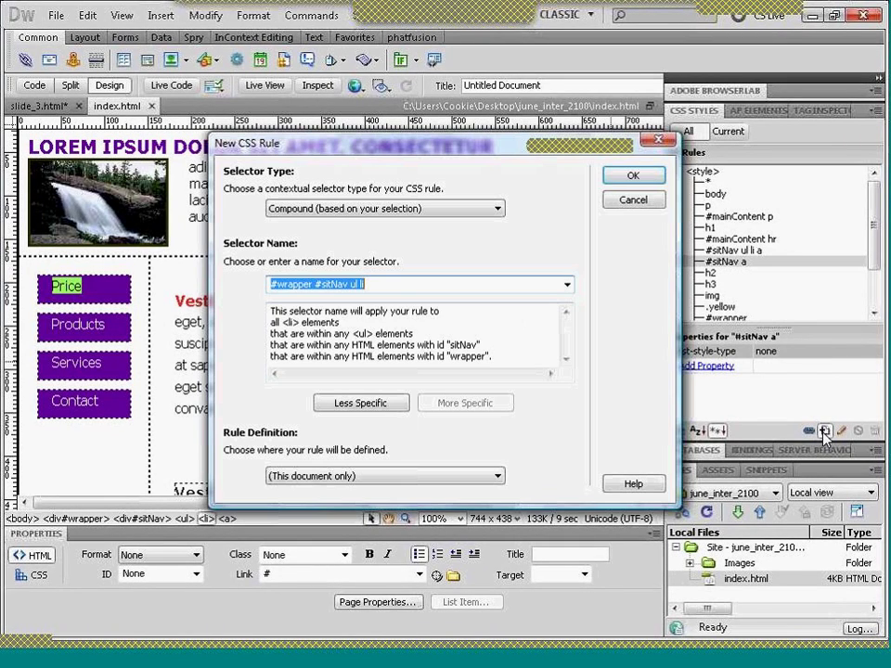
{"action": "left_click", "coordinate": [360, 404]}
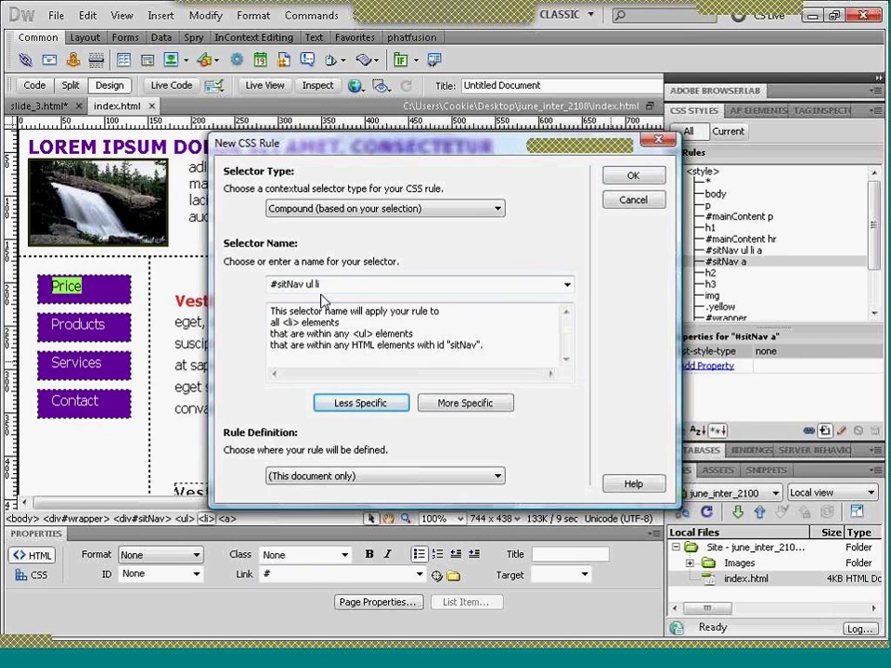
{"action": "left_click", "coordinate": [633, 175]}
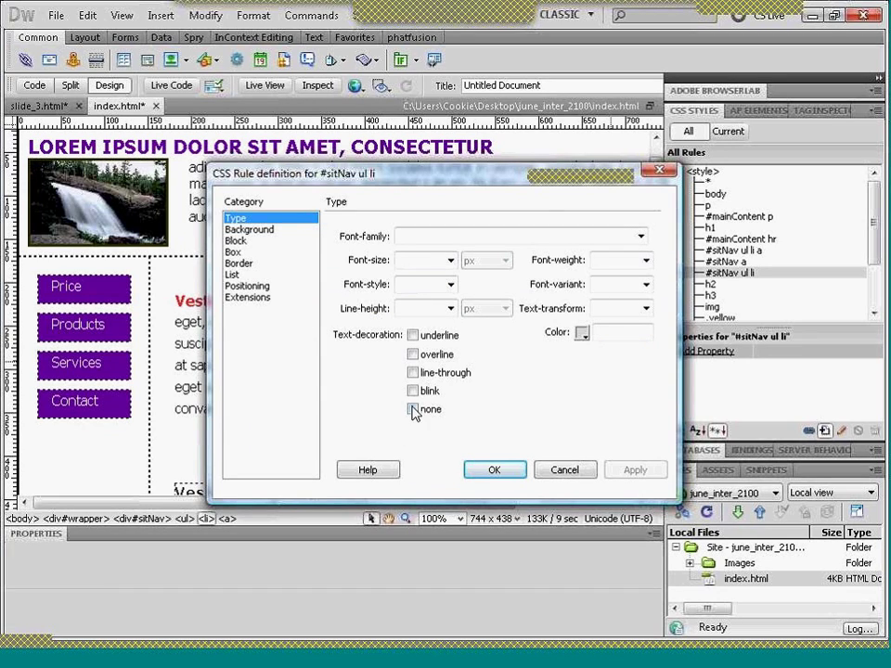
- Set the list style type of the #sitNav ul li rule to none and close the rule definition
{"action": "left_click", "coordinate": [244, 231]}
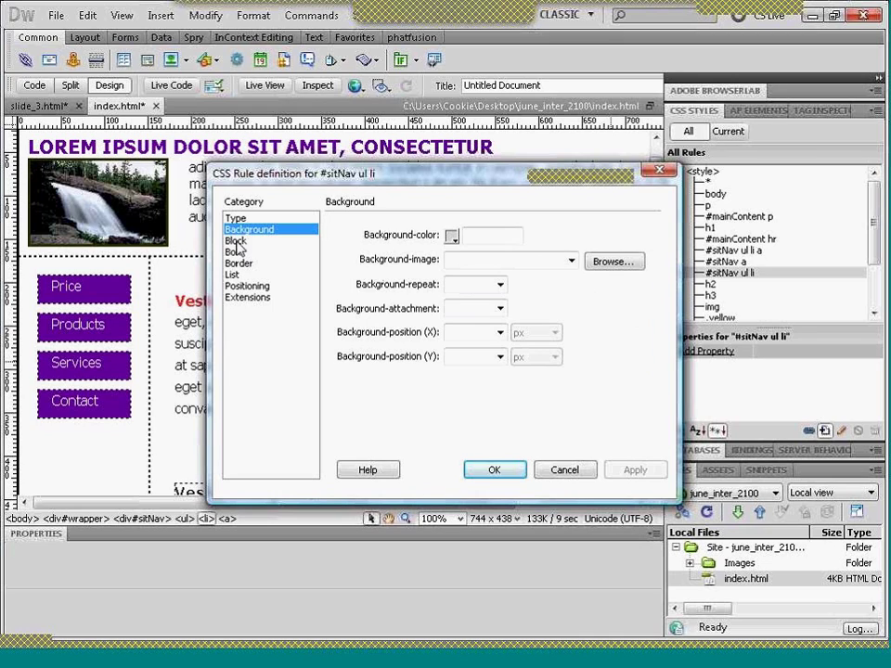
{"action": "left_click", "coordinate": [237, 241]}
{"action": "left_click", "coordinate": [232, 253]}
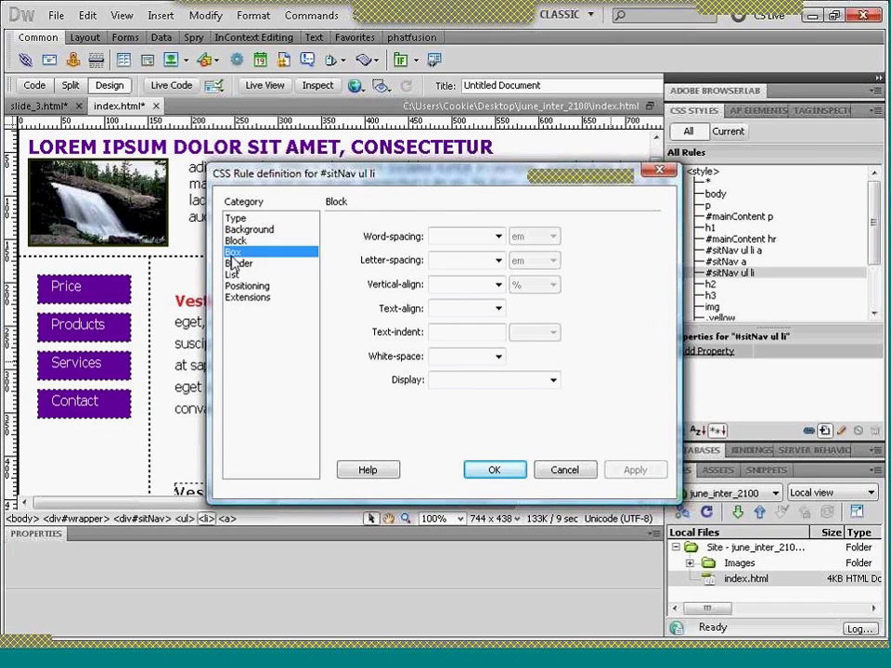
{"action": "left_click", "coordinate": [234, 264]}
{"action": "left_click", "coordinate": [233, 274]}
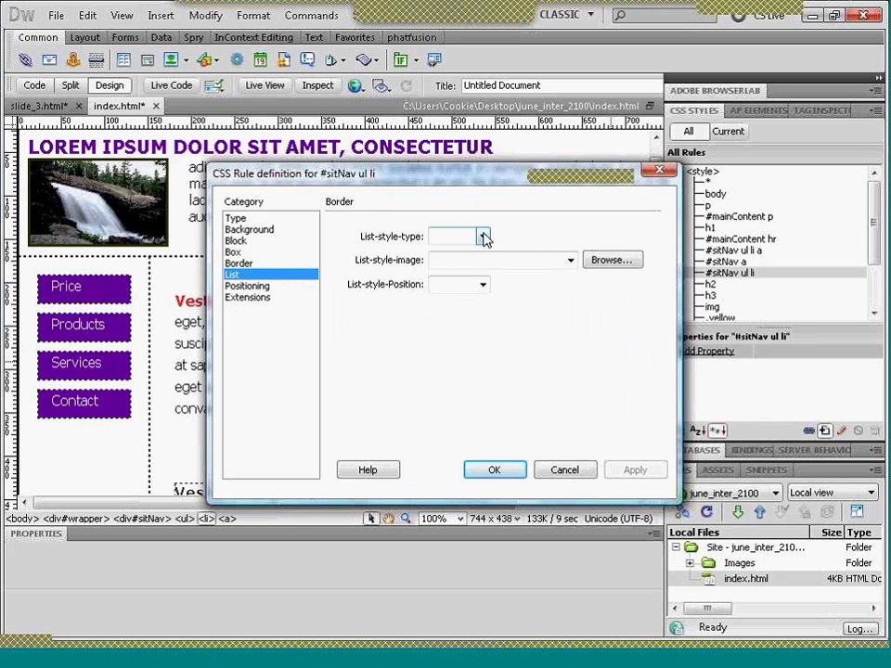
{"action": "left_click", "coordinate": [483, 237]}
{"action": "left_click", "coordinate": [439, 347]}
{"action": "left_click", "coordinate": [493, 470]}
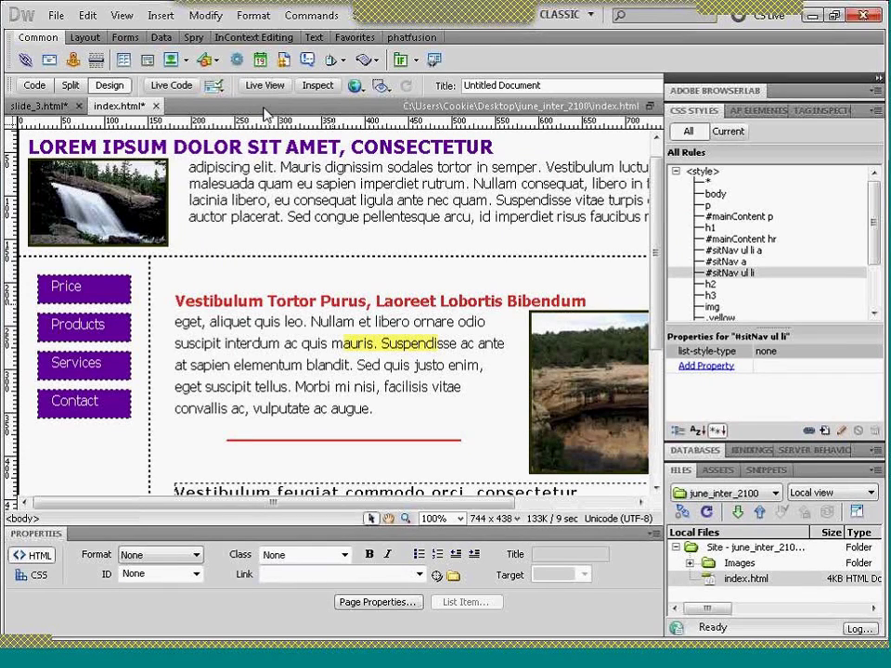
- Preview the page in Internet Explorer to check the sidebar list's bullets, and return to Dreamweaver
{"action": "left_click", "coordinate": [355, 87]}
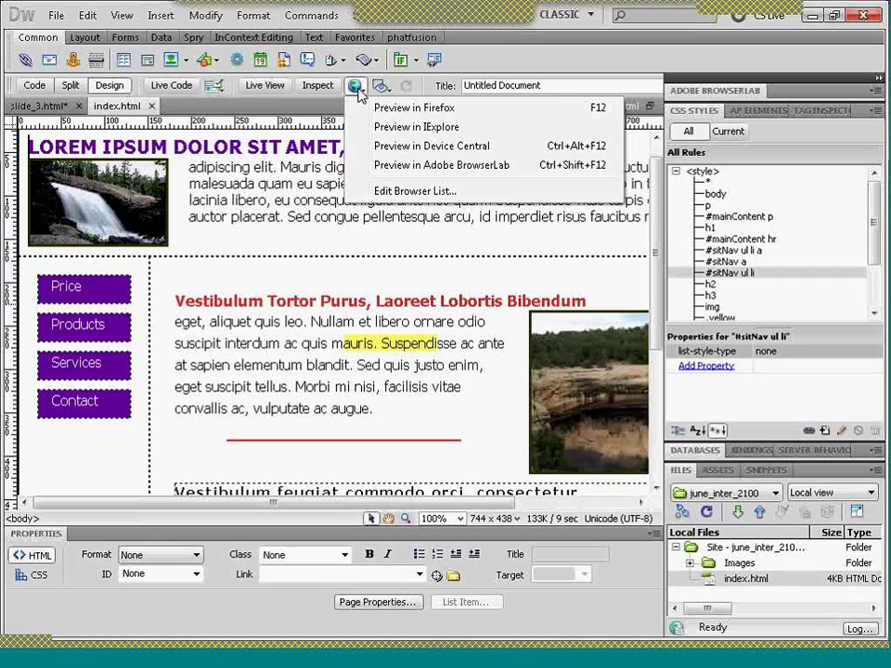
{"action": "left_click", "coordinate": [394, 127]}
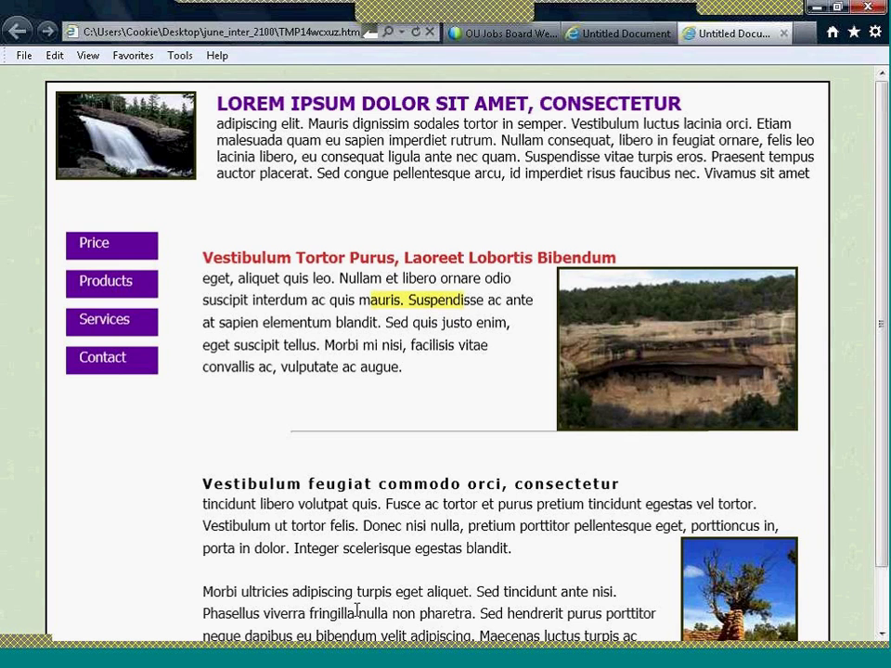
{"action": "left_click", "coordinate": [308, 658]}
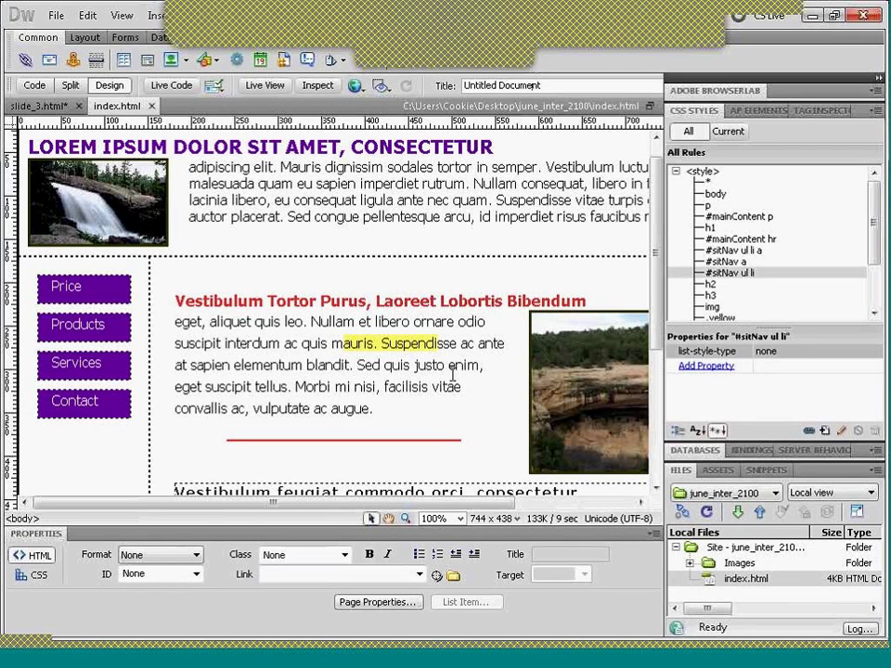
{"action": "left_click", "coordinate": [267, 387]}
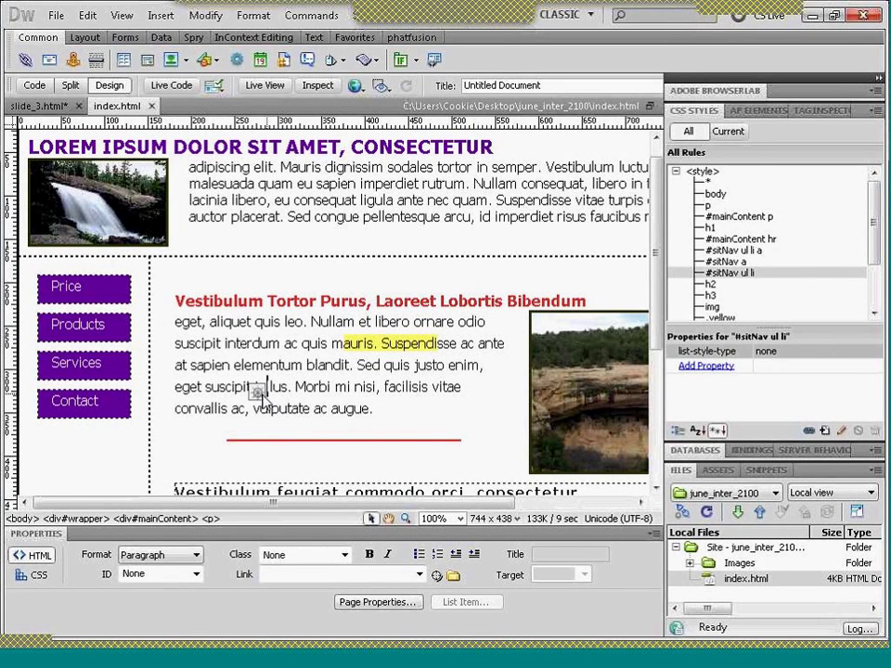
- Select the Price link's a tag and create a compound CSS rule named #sitNav ul li a:hover in this document only
{"action": "left_click", "coordinate": [67, 286]}
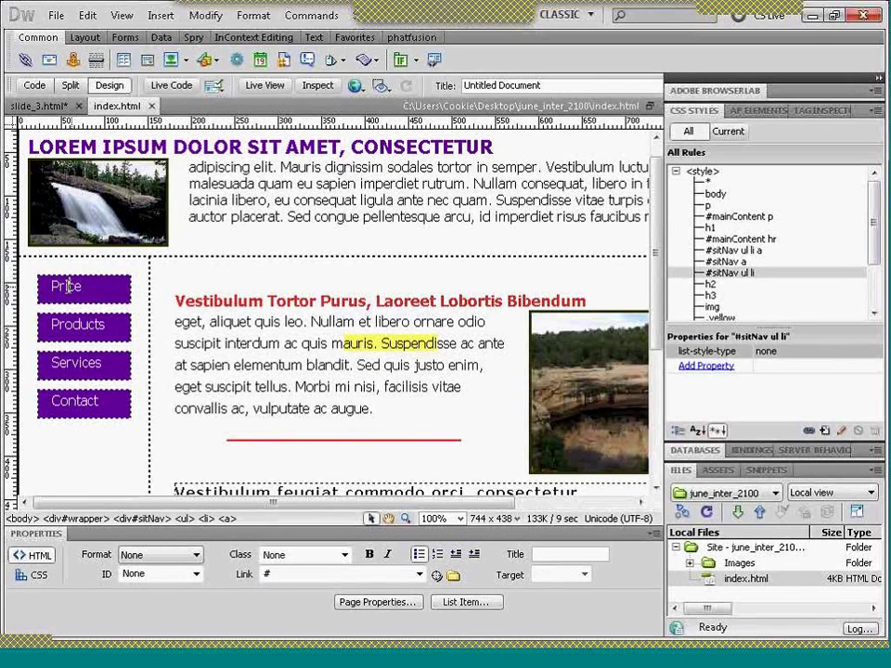
{"action": "left_click", "coordinate": [228, 519]}
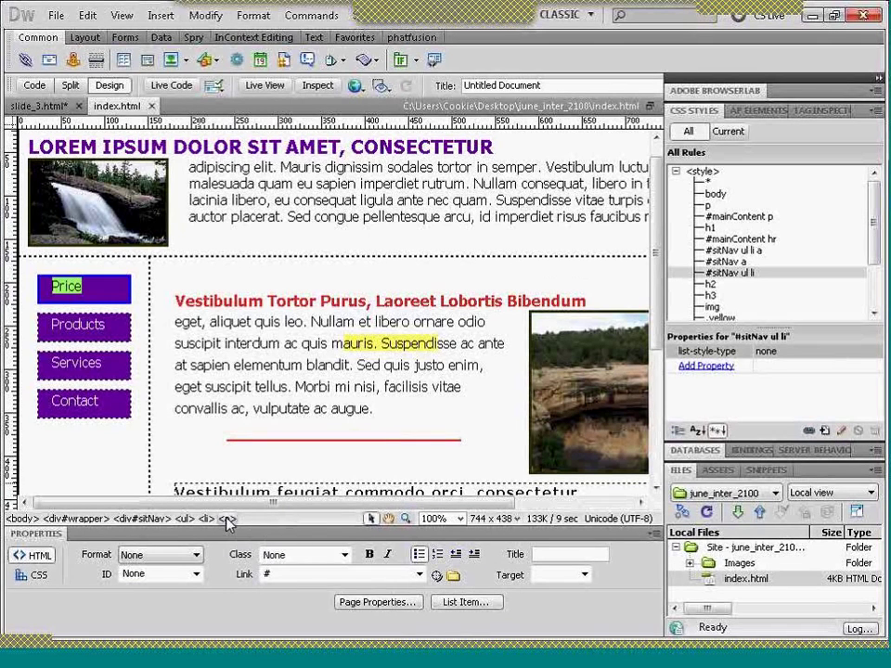
{"action": "left_click", "coordinate": [823, 432]}
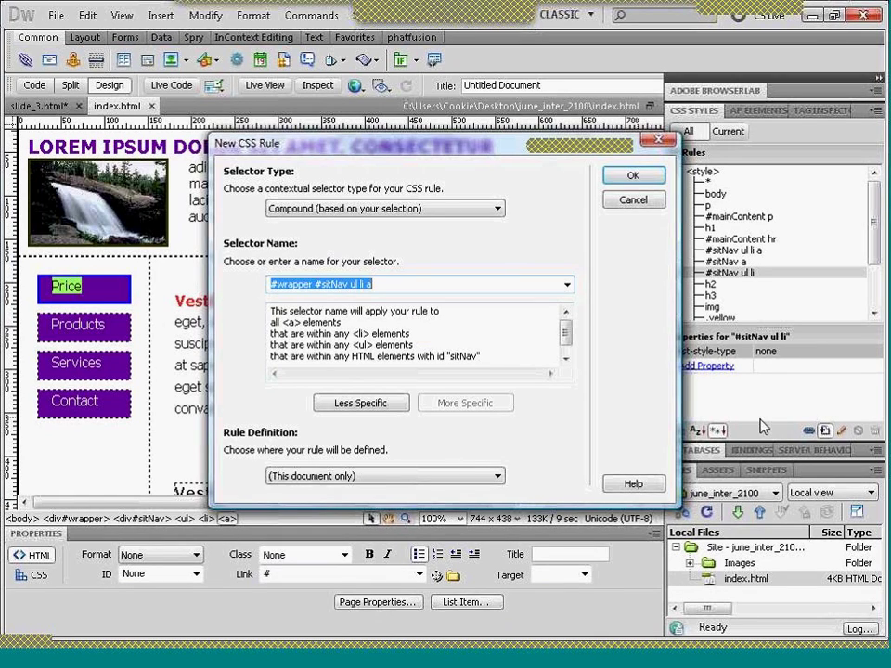
{"action": "left_click", "coordinate": [394, 405]}
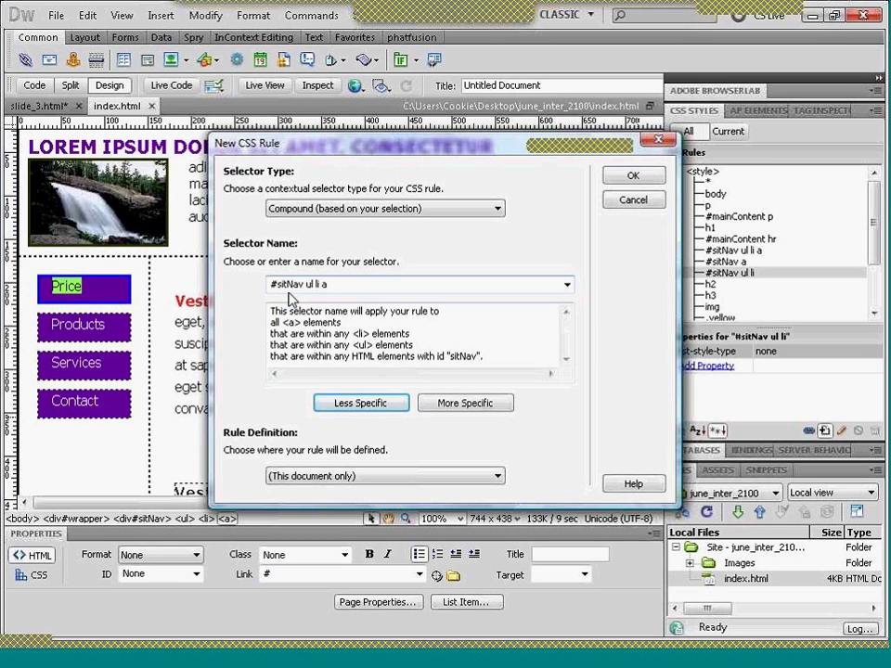
{"action": "left_click", "coordinate": [334, 284]}
{"action": "left_click", "coordinate": [329, 284]}
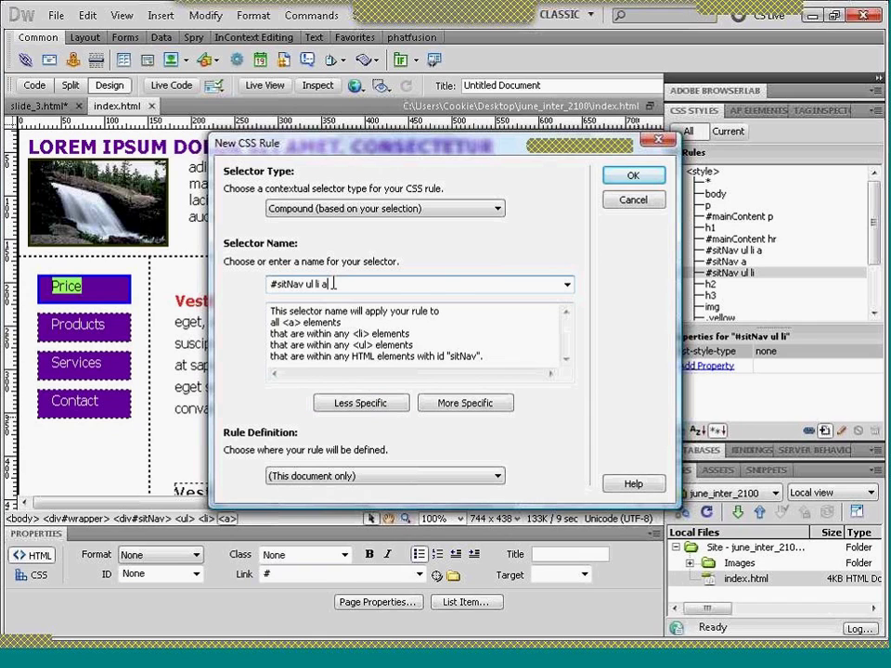
{"action": "type", "text": ":"}
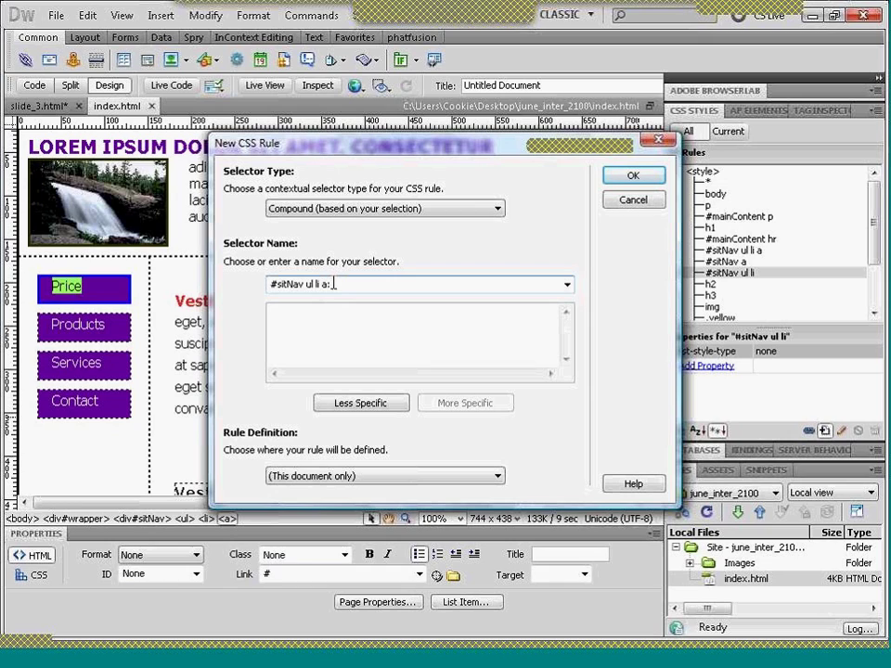
{"action": "type", "text": "hover"}
{"action": "left_click", "coordinate": [631, 177]}
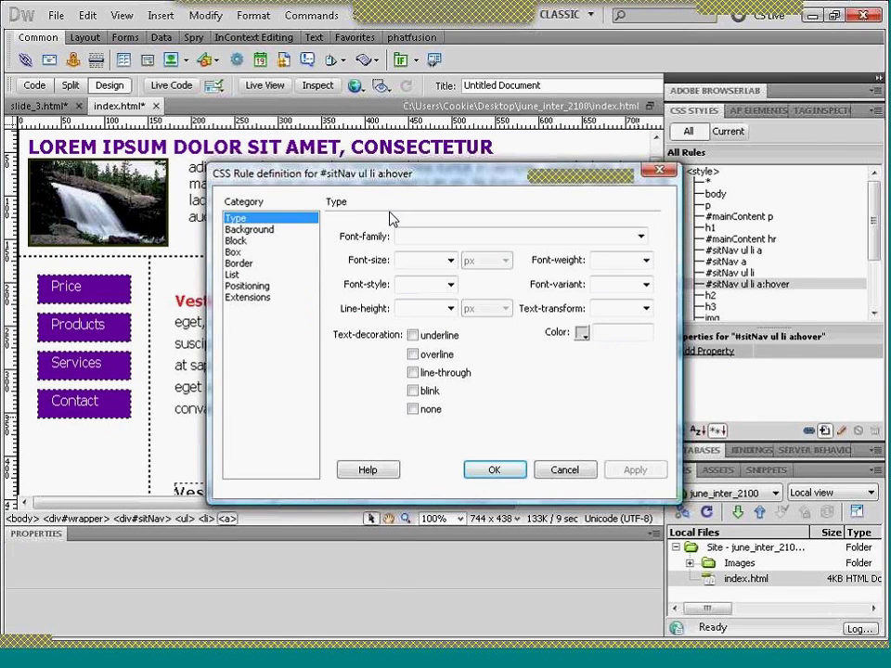
- Set the background color of the #sitNav ul li a:hover rule to red #F00, apply it and close the rule definition
{"action": "left_click", "coordinate": [242, 230]}
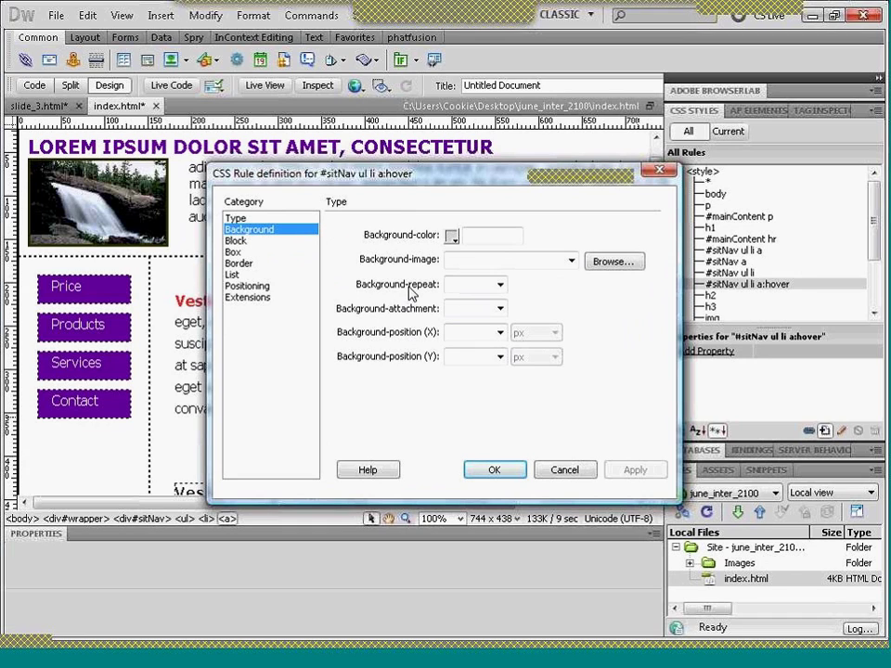
{"action": "left_click", "coordinate": [452, 237]}
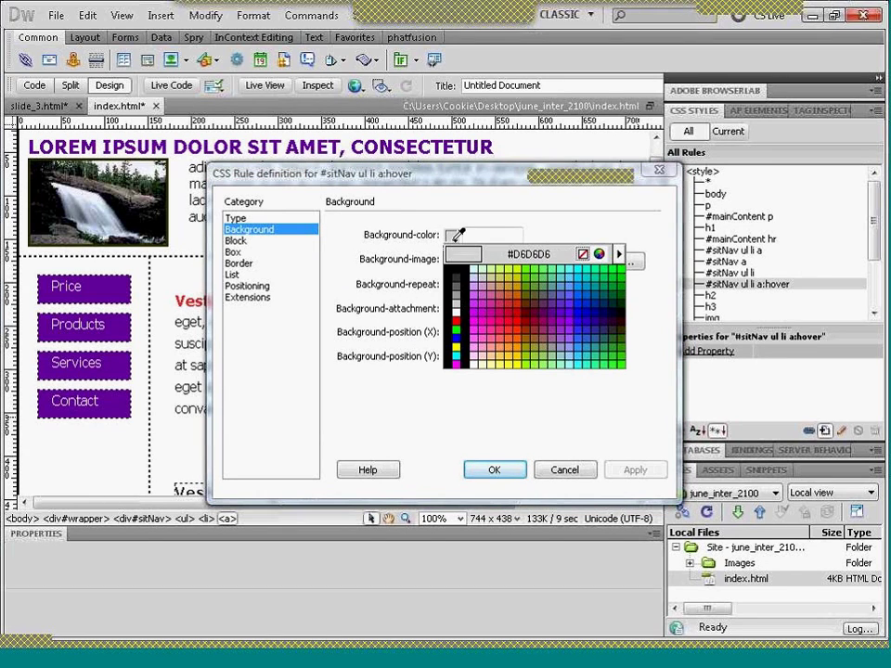
{"action": "left_click", "coordinate": [456, 320]}
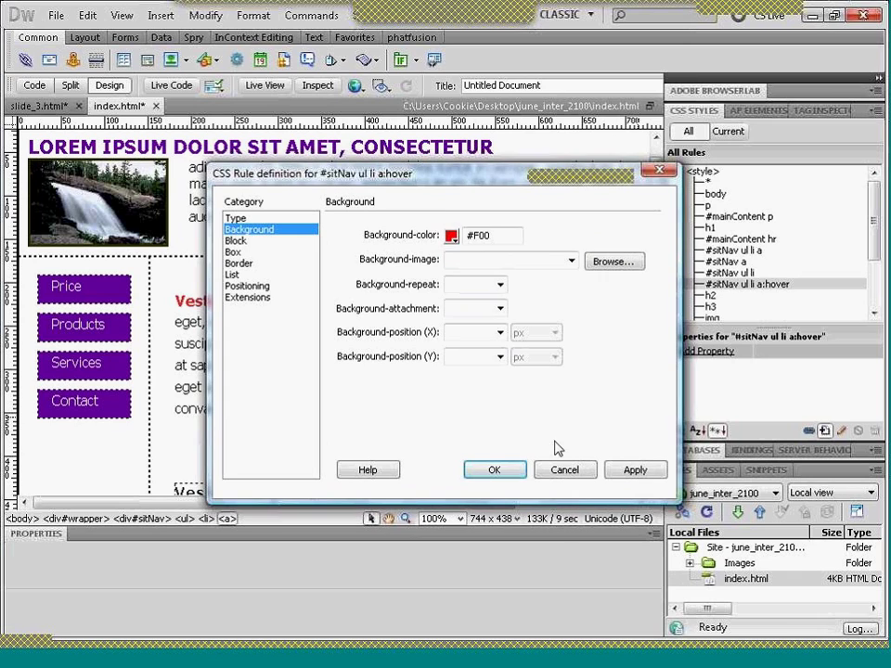
{"action": "left_click", "coordinate": [633, 471]}
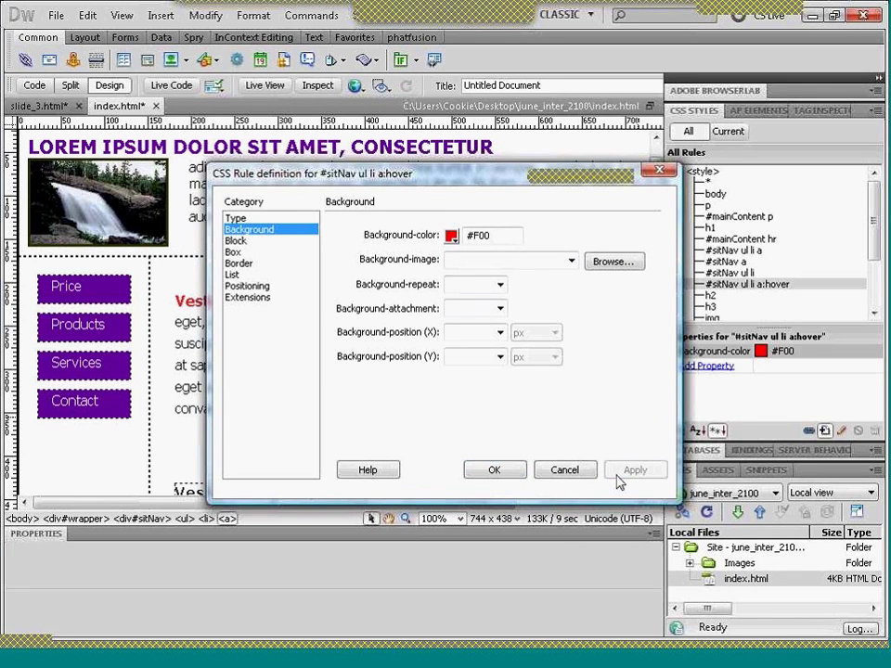
{"action": "left_click", "coordinate": [492, 471]}
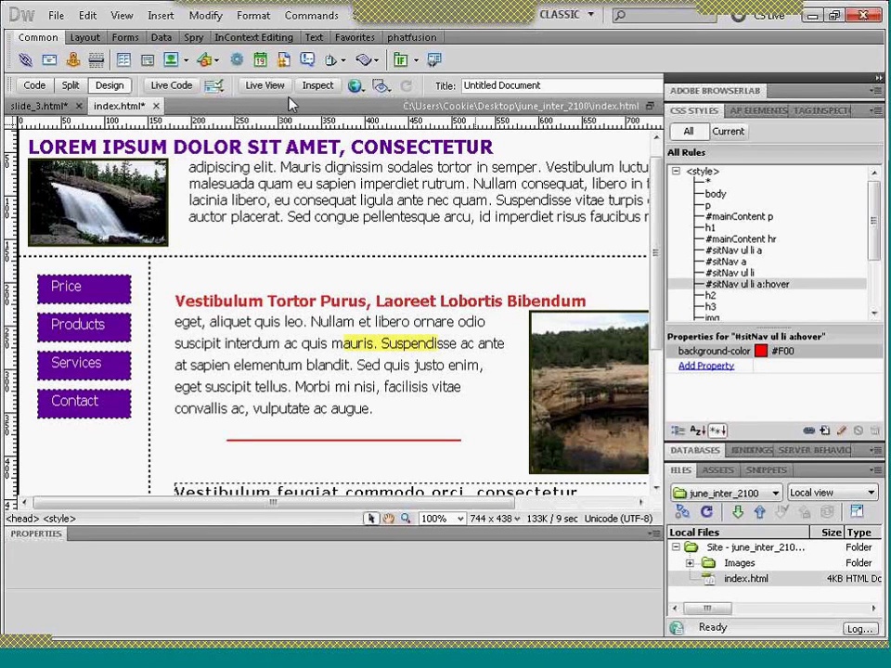
- Save index.html, preview the sidebar navigation buttons in Live View, and return to the editable design
{"action": "key", "text": "ctrl+s"}
{"action": "left_click", "coordinate": [266, 85]}
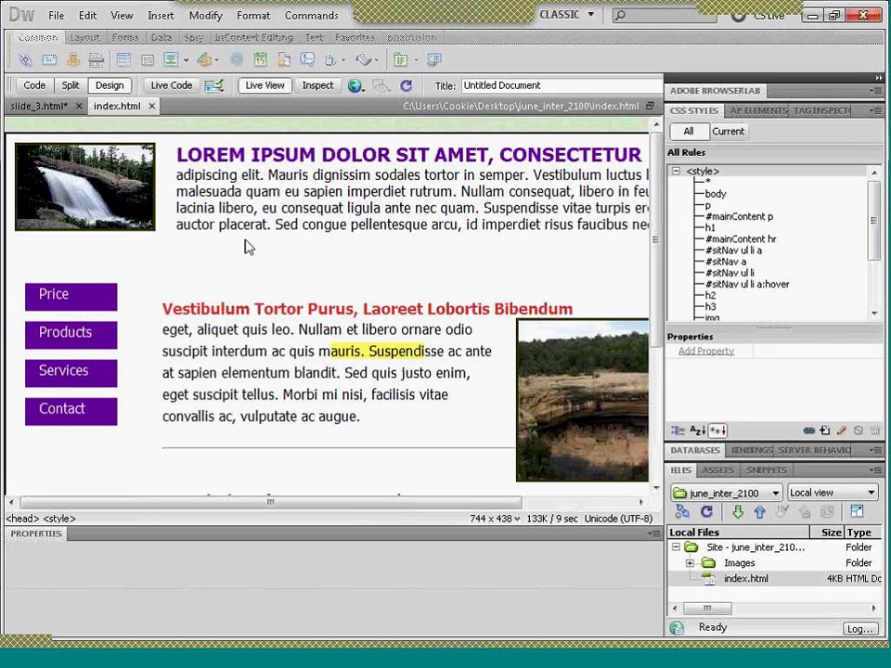
{"action": "left_click", "coordinate": [264, 85]}
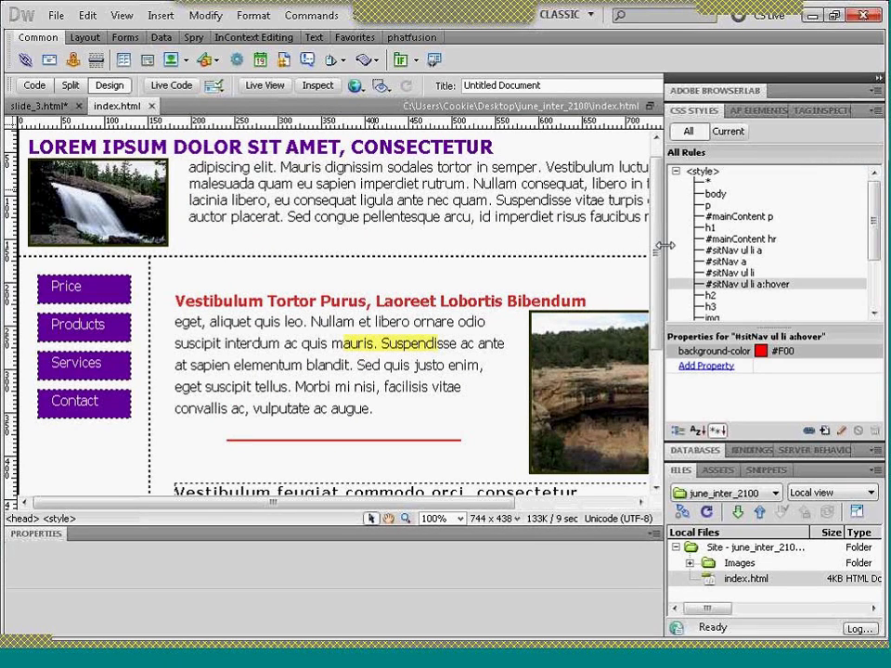
- Reorder the CSS rules so h1, h2, h3 and img follow the p rule, ahead of #mainContent p
{"action": "scroll", "coordinate": [657, 250], "scroll_direction": "up", "scroll_amount": 2}
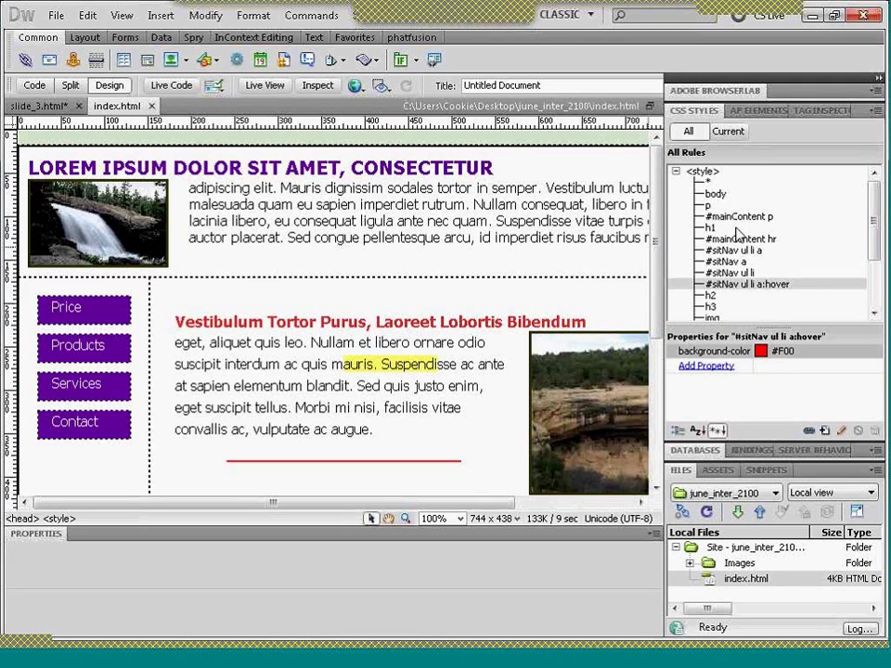
{"action": "left_click", "coordinate": [711, 293]}
{"action": "left_click_drag", "start_coordinate": [710, 289], "coordinate": [705, 215]}
{"action": "left_click_drag", "start_coordinate": [710, 307], "coordinate": [703, 223]}
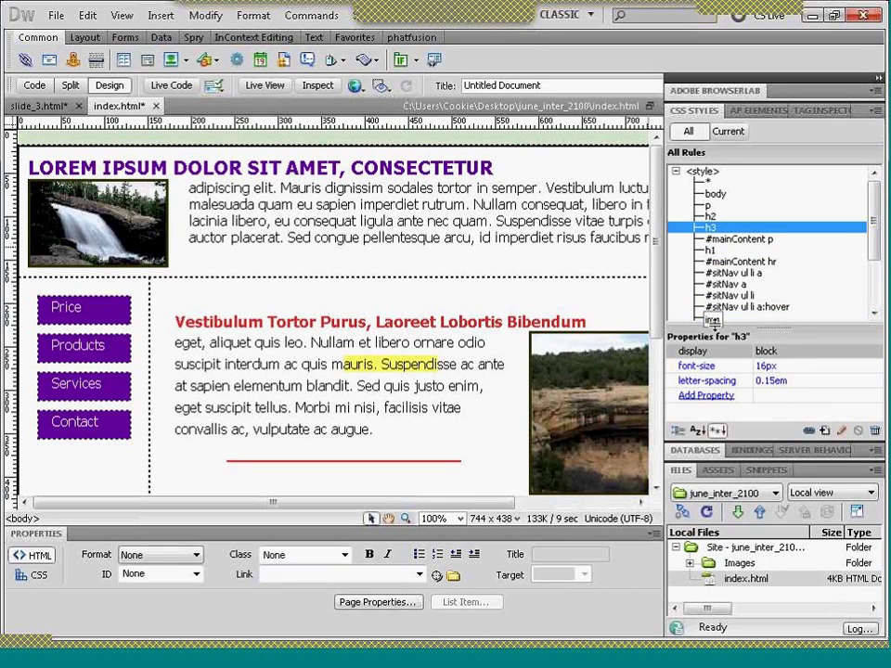
{"action": "left_click_drag", "start_coordinate": [712, 320], "coordinate": [707, 189]}
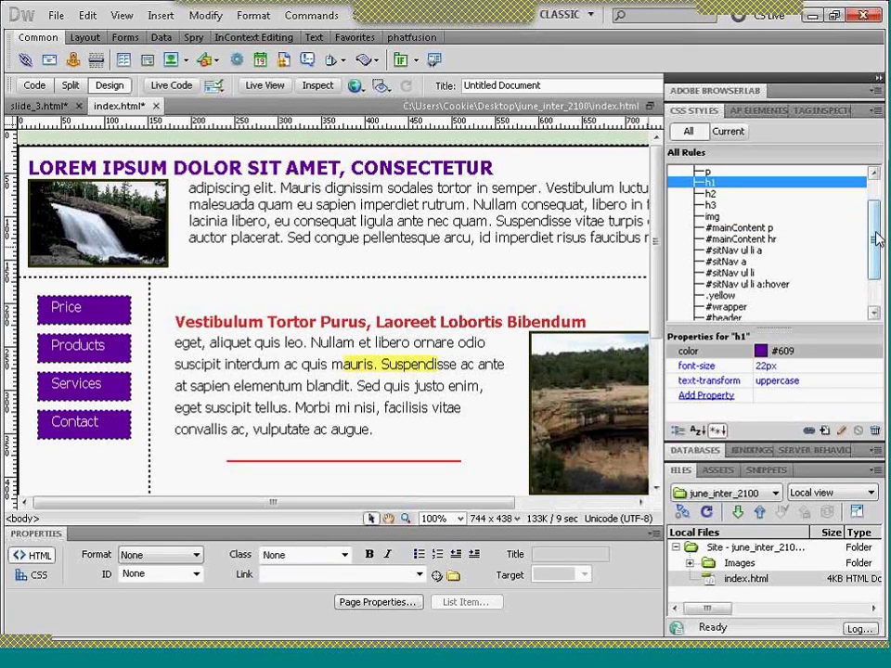
{"action": "left_click_drag", "start_coordinate": [873, 241], "coordinate": [880, 269]}
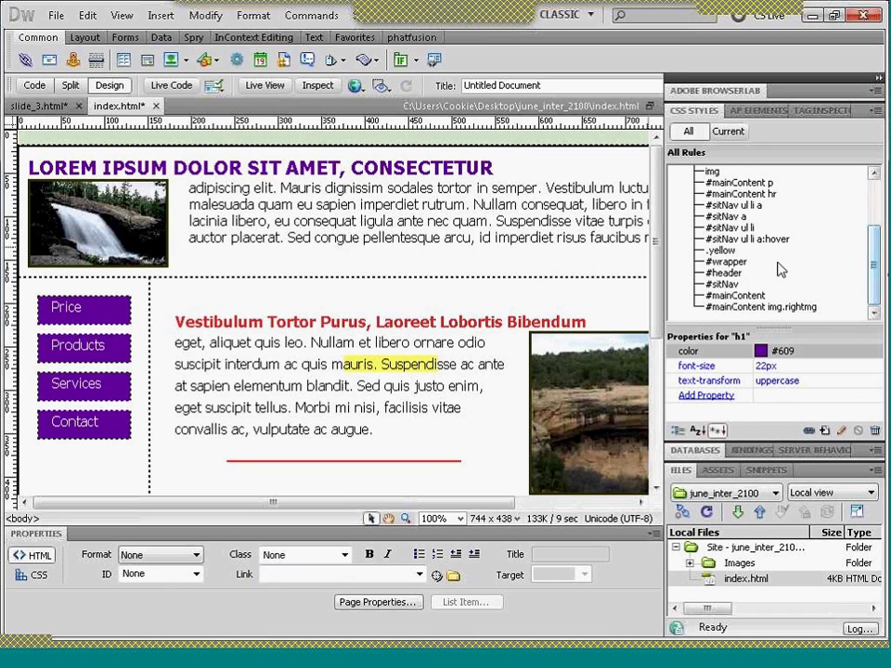
- Save the changes to the index.html page
{"action": "key", "text": "ctrl+s"}
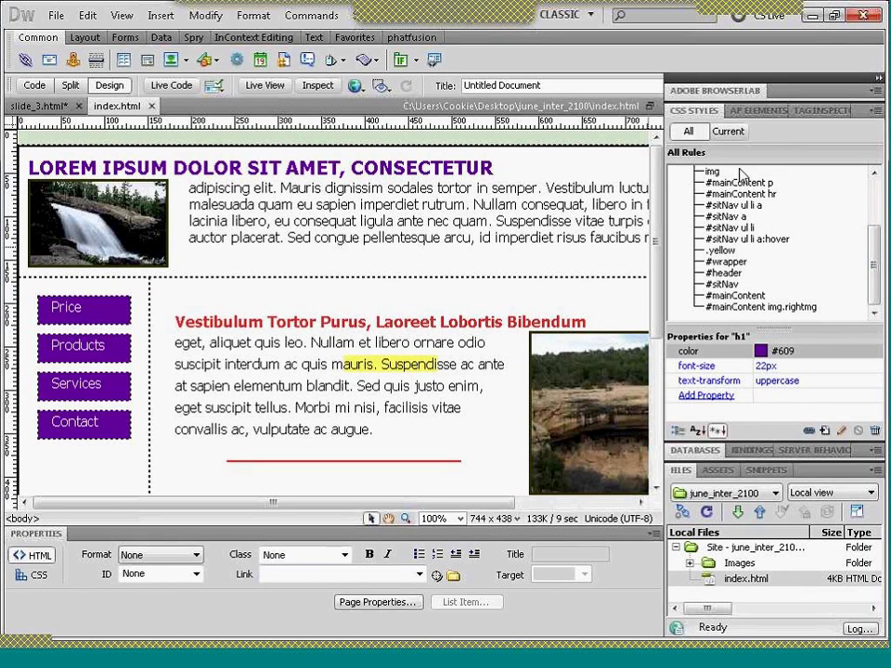
{"action": "left_click_drag", "start_coordinate": [726, 251], "coordinate": [648, 305]}
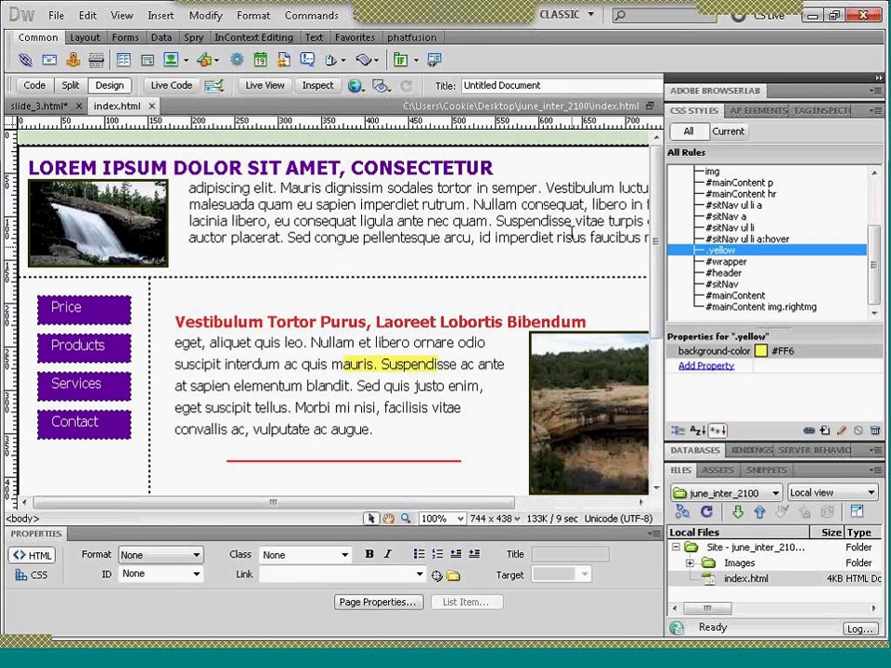
{"action": "left_click", "coordinate": [573, 236]}
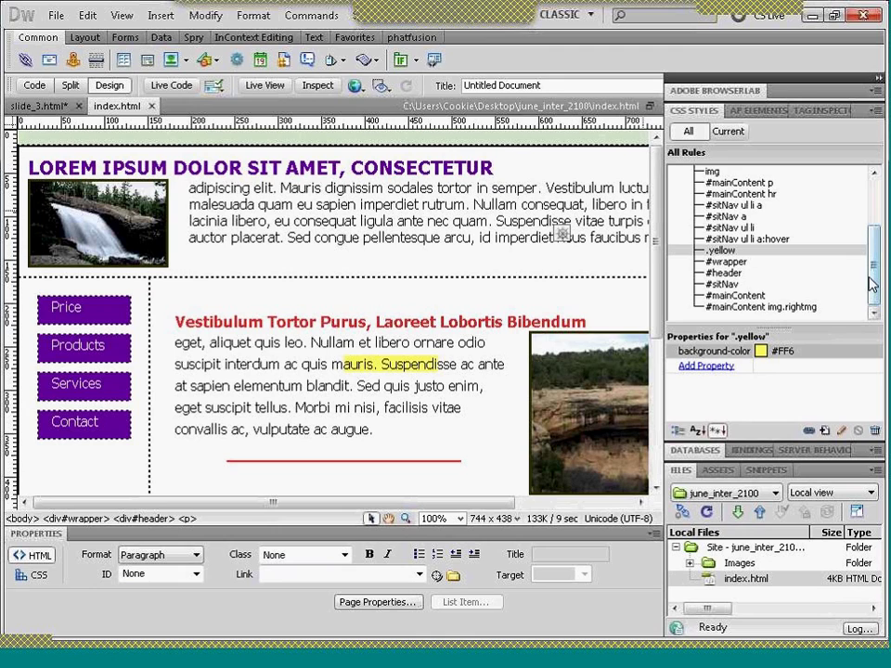
- Move all embedded CSS rules, from * through #mainContent img.rightmg, to a new external style sheet named styles in the june_inter_2100 folder
{"action": "left_click_drag", "start_coordinate": [873, 295], "coordinate": [873, 244]}
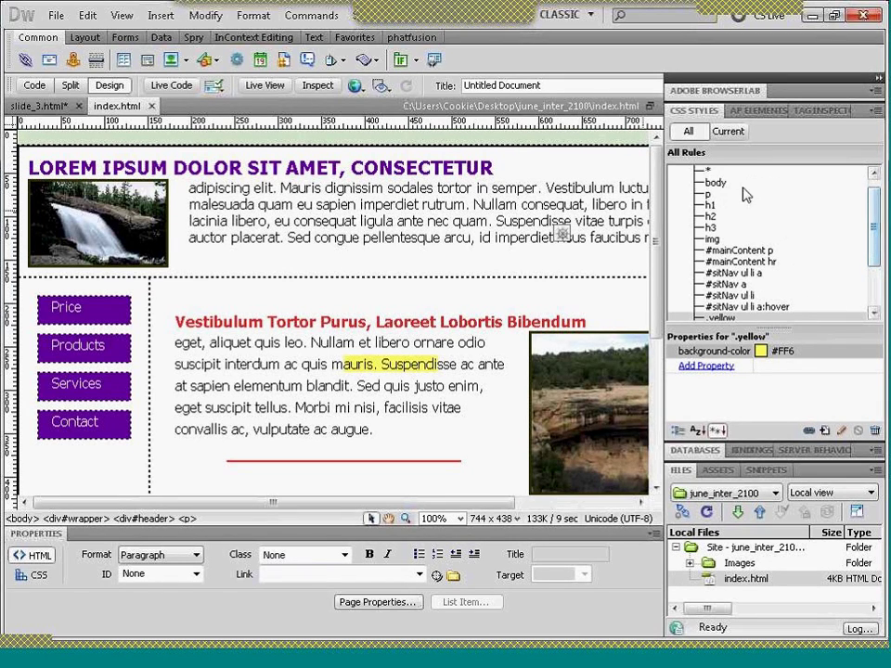
{"action": "left_click", "coordinate": [709, 173]}
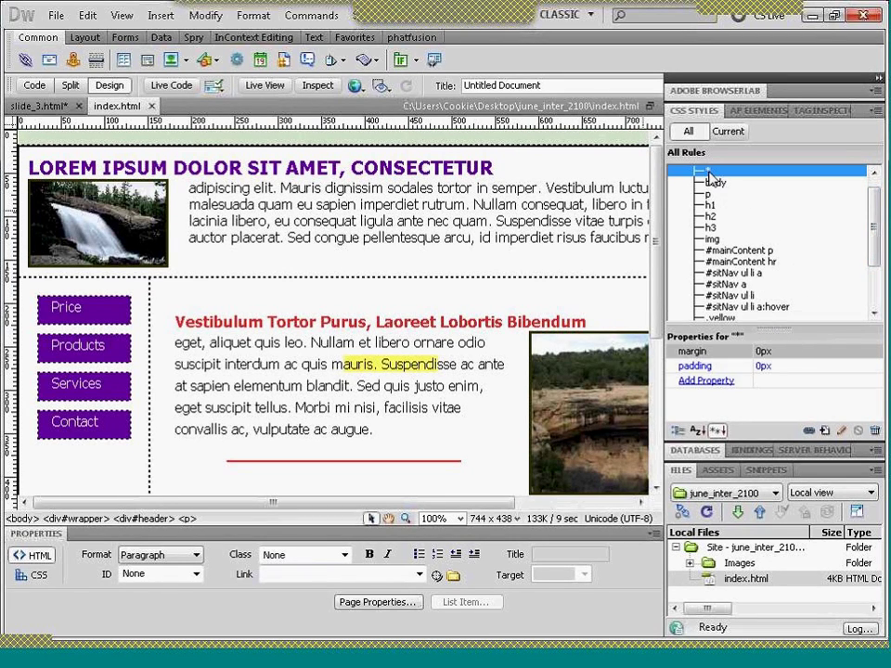
{"action": "key", "text": "shift+Down"}
{"action": "key", "text": "shift+Down"}
{"action": "key", "text": "shift+Down"}
{"action": "key", "text": "shift+Down"}
{"action": "key", "text": "shift+Down"}
{"action": "key", "text": "shift+Down"}
{"action": "key", "text": "shift+Down"}
{"action": "key", "text": "shift+Down"}
{"action": "key", "text": "shift+Down"}
{"action": "key", "text": "shift+Down"}
{"action": "key", "text": "shift+Down"}
{"action": "key", "text": "shift+Down"}
{"action": "key", "text": "shift+Down"}
{"action": "key", "text": "shift+Down"}
{"action": "key", "text": "shift+Down"}
{"action": "key", "text": "shift+Down"}
{"action": "key", "text": "shift+Down"}
{"action": "key", "text": "shift+Down"}
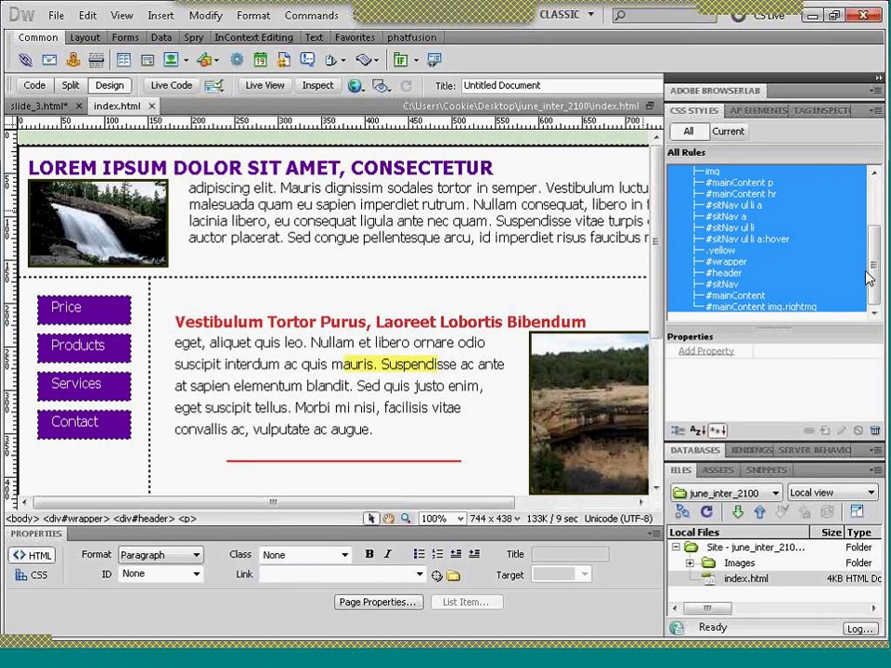
{"action": "scroll", "coordinate": [711, 186], "scroll_direction": "up", "scroll_amount": 3}
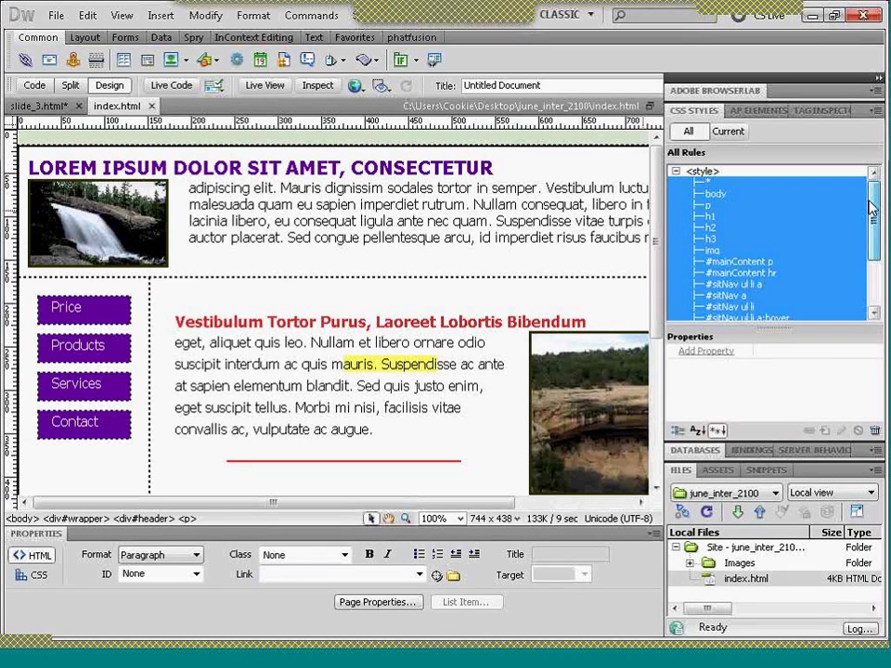
{"action": "right_click", "coordinate": [710, 193]}
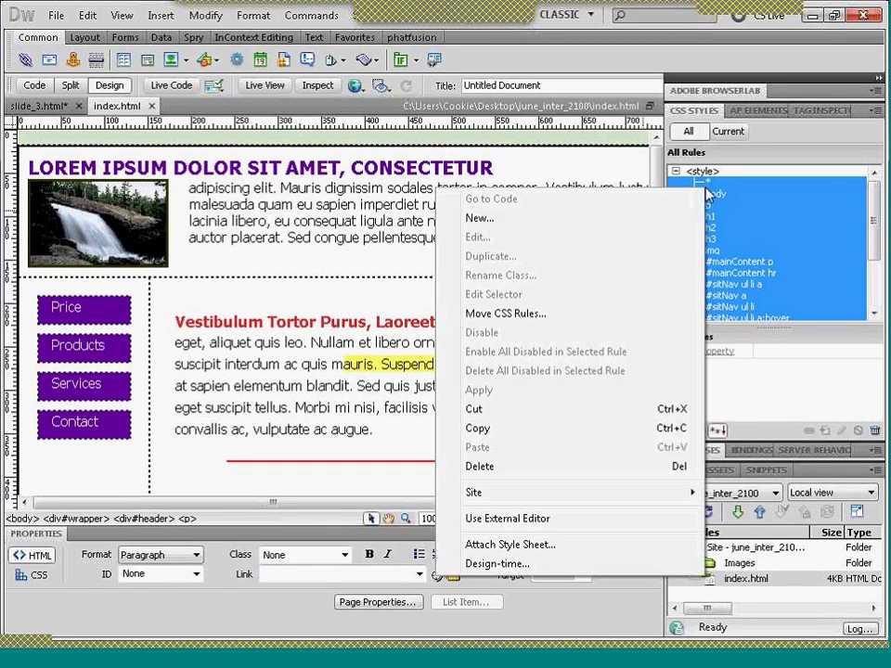
{"action": "left_click", "coordinate": [505, 314]}
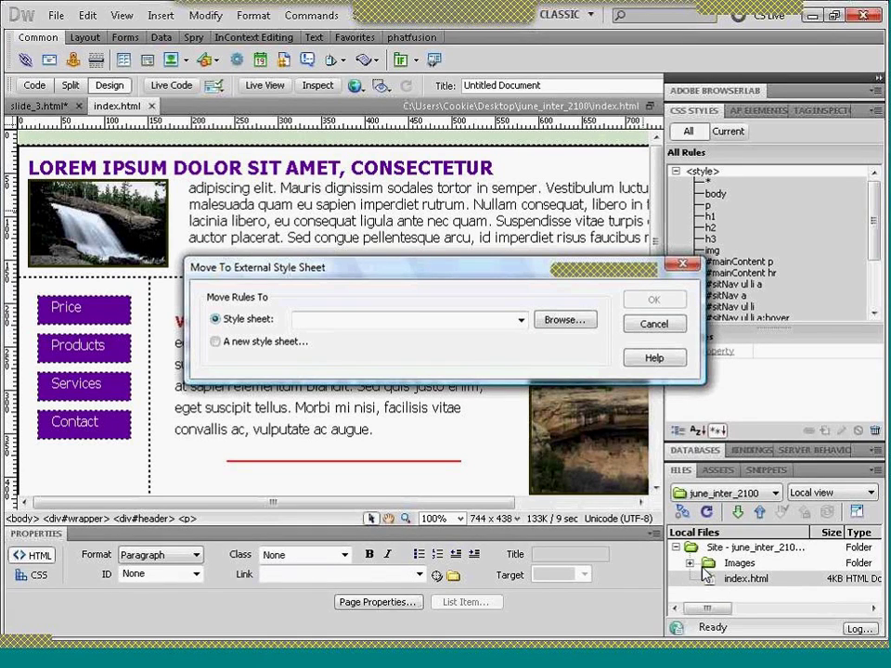
{"action": "left_click", "coordinate": [216, 343]}
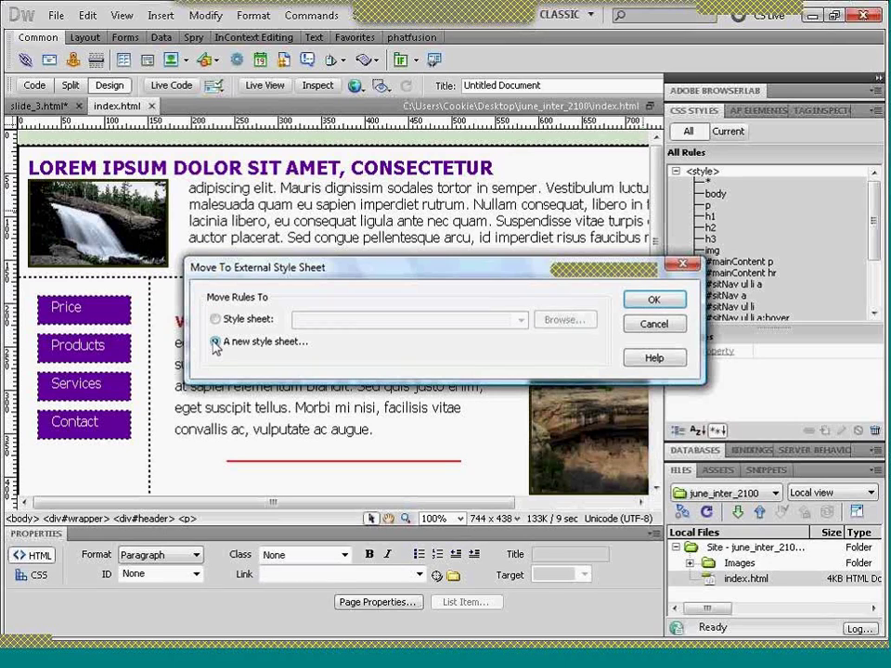
{"action": "left_click", "coordinate": [651, 300]}
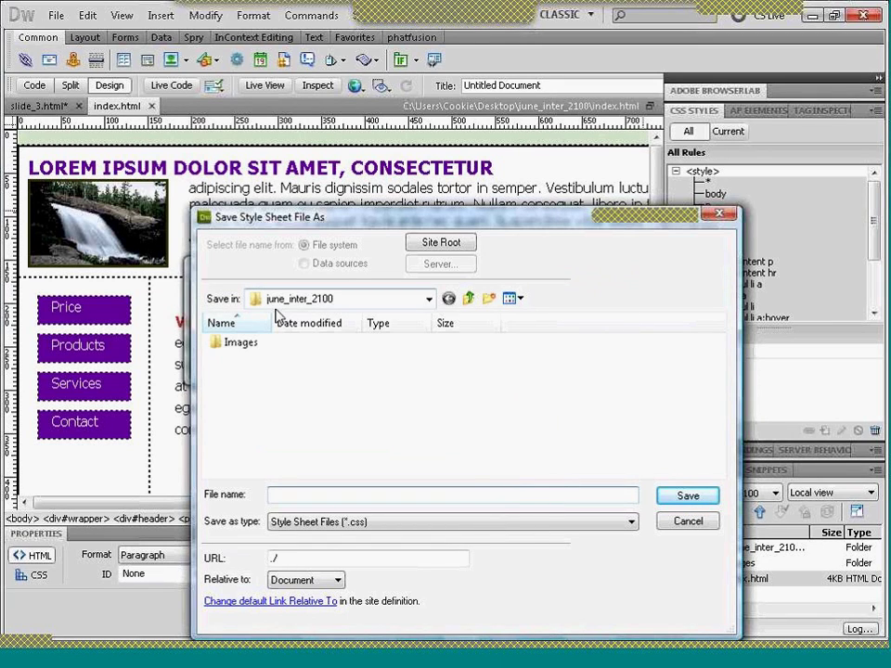
{"action": "left_click_drag", "start_coordinate": [317, 223], "coordinate": [310, 152]}
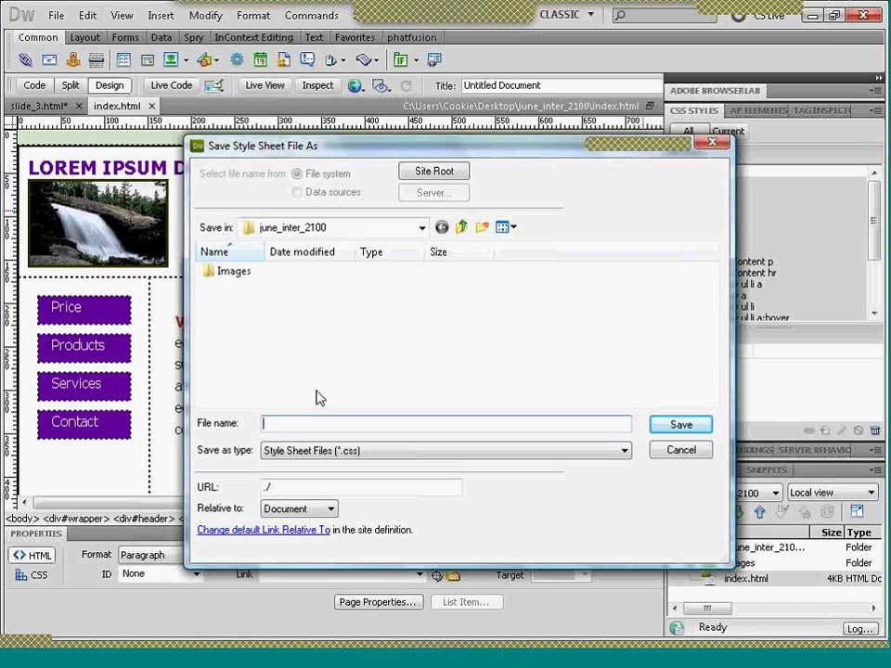
{"action": "type", "text": "styles"}
{"action": "left_click", "coordinate": [678, 426]}
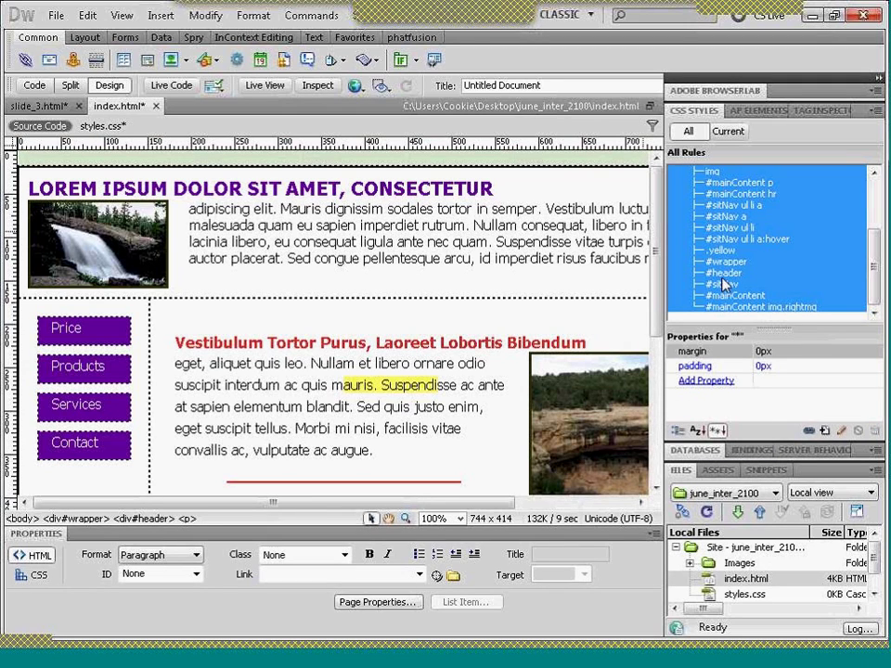
- Check the new styles.css file in the site files and review the rules listed under that style sheet
{"action": "left_click", "coordinate": [736, 603]}
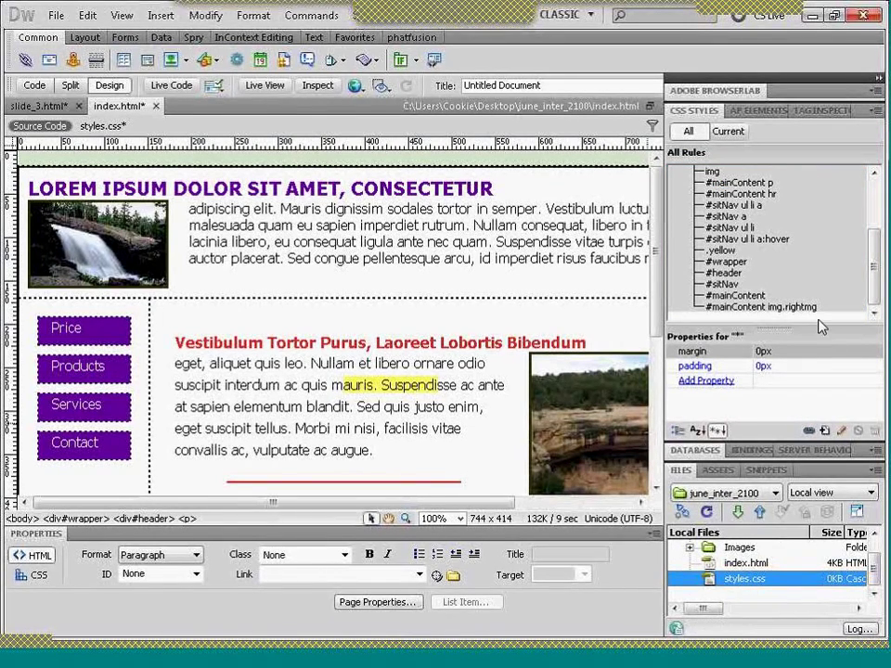
{"action": "left_click_drag", "start_coordinate": [877, 248], "coordinate": [868, 189]}
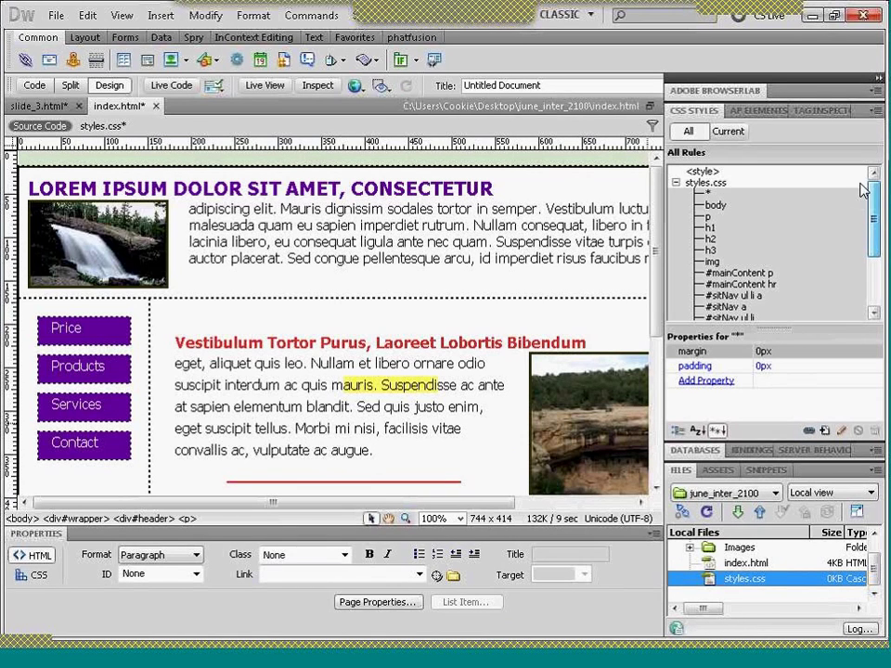
{"action": "left_click", "coordinate": [703, 184]}
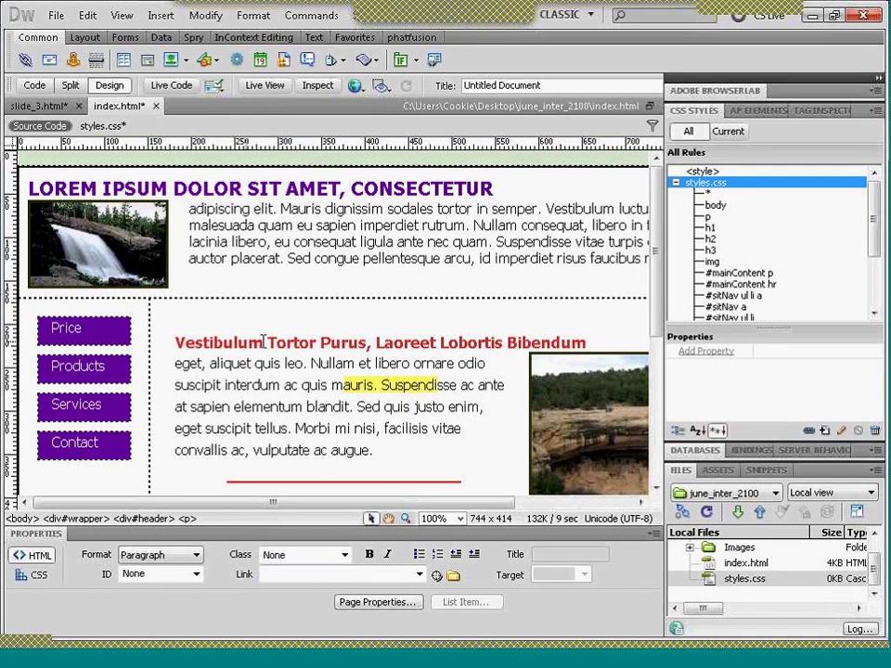
{"action": "left_click_drag", "start_coordinate": [263, 343], "coordinate": [173, 335]}
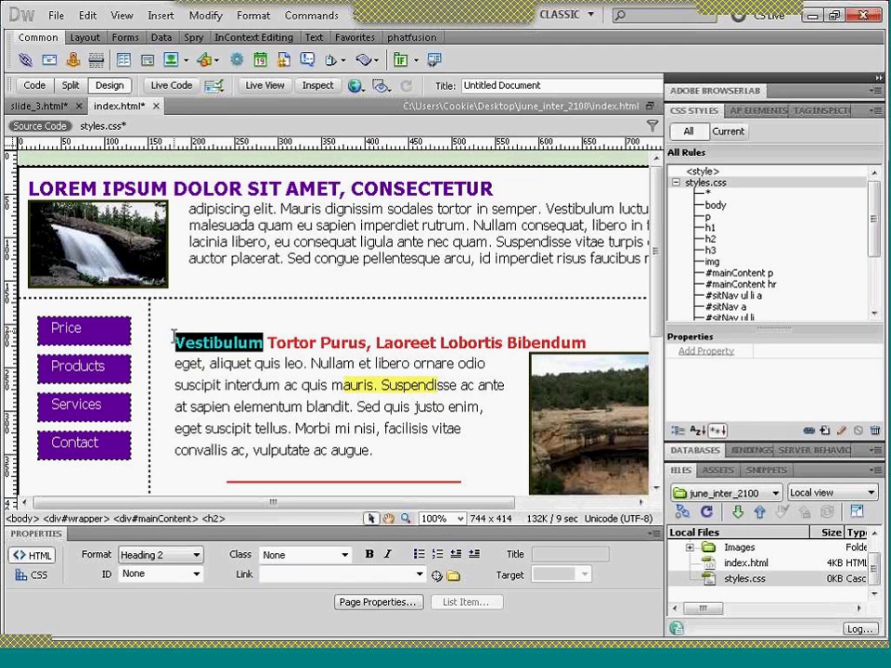
{"action": "left_click", "coordinate": [216, 520]}
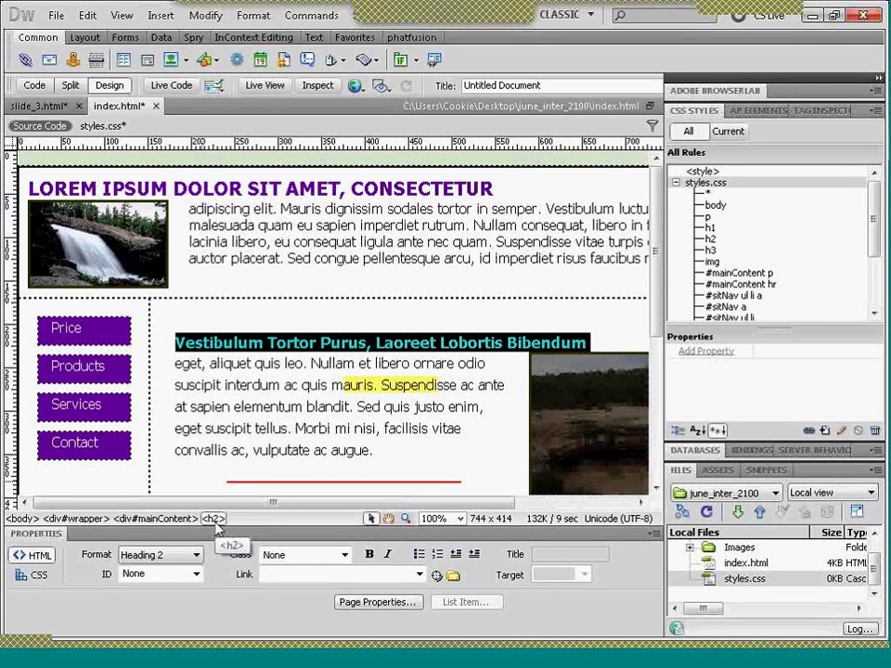
{"action": "left_click", "coordinate": [825, 432]}
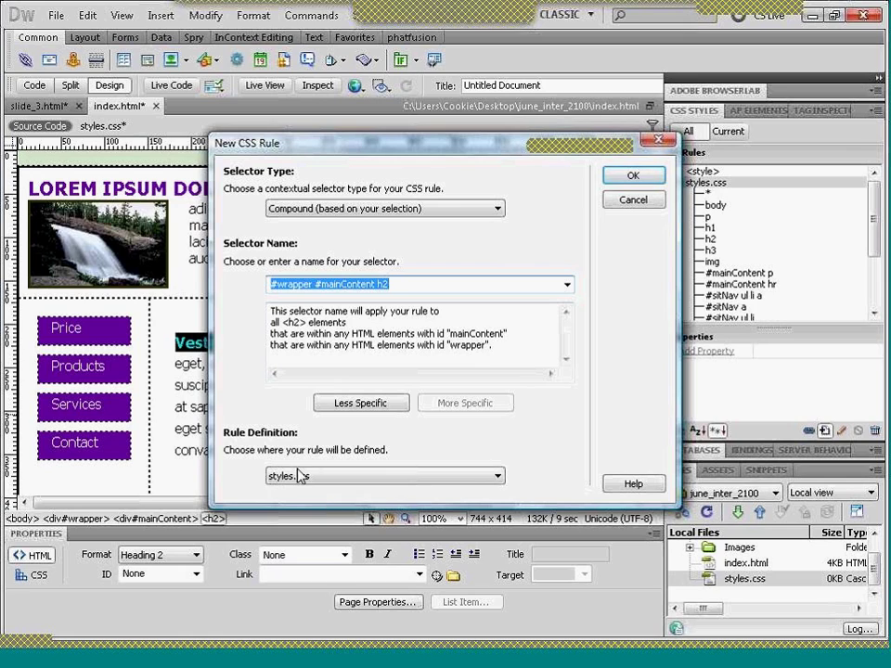
{"action": "left_click", "coordinate": [498, 480]}
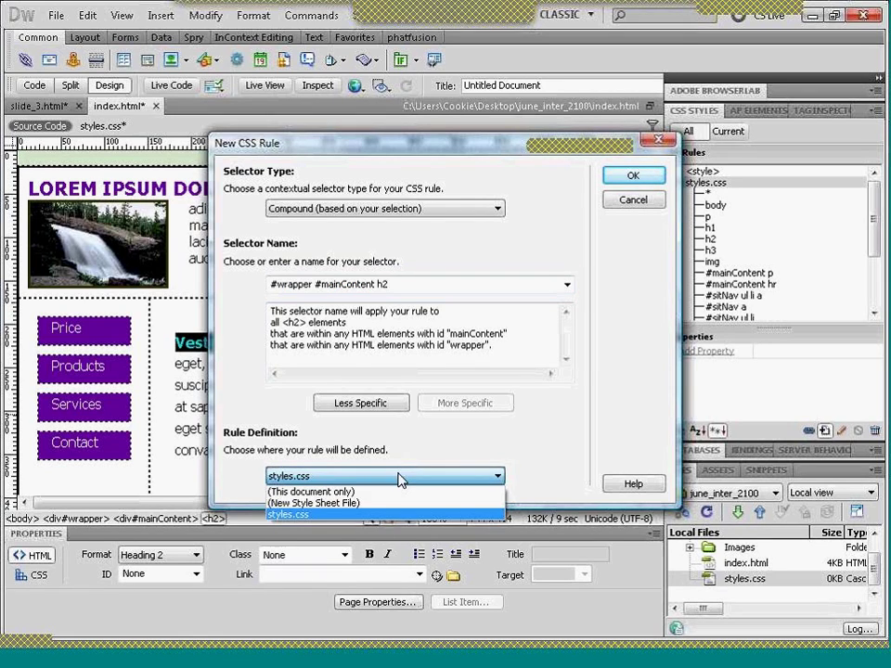
{"action": "left_click", "coordinate": [352, 492]}
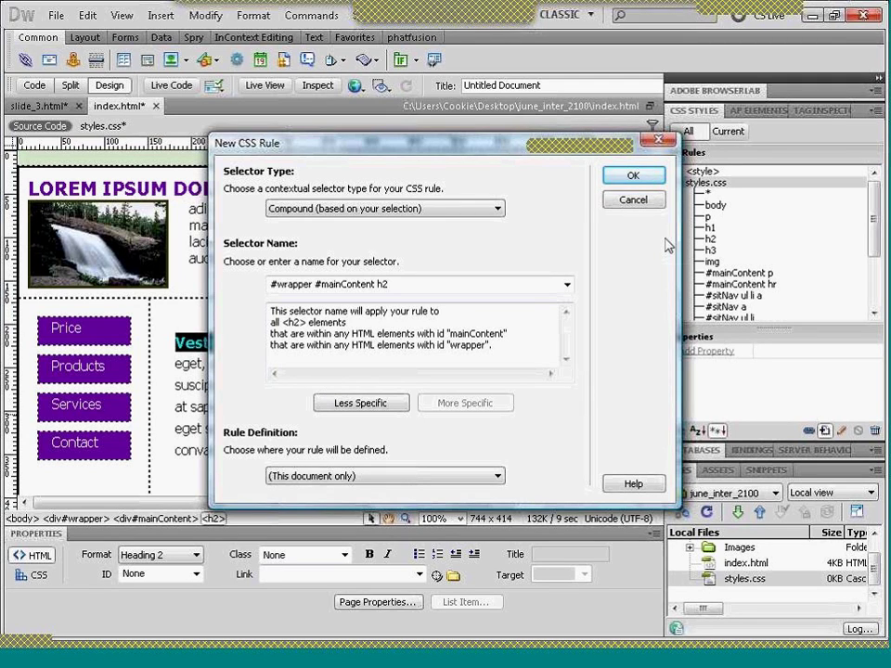
{"action": "left_click", "coordinate": [633, 201]}
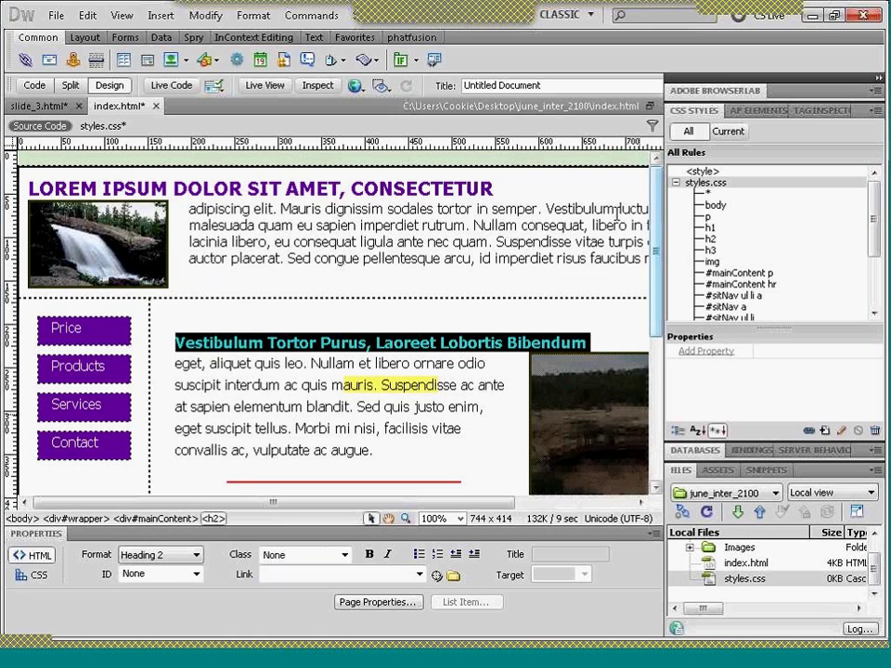
{"action": "left_click", "coordinate": [471, 364]}
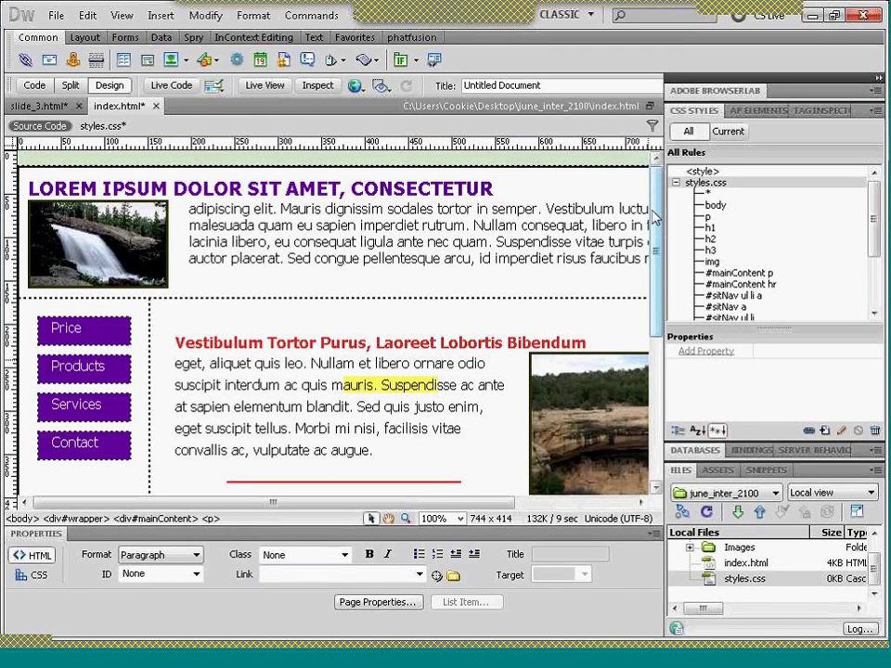
- Save the page as a template named coloradoMain in the june_inter_2100 site and update its links
{"action": "scroll", "coordinate": [660, 284], "scroll_direction": "down", "scroll_amount": 5}
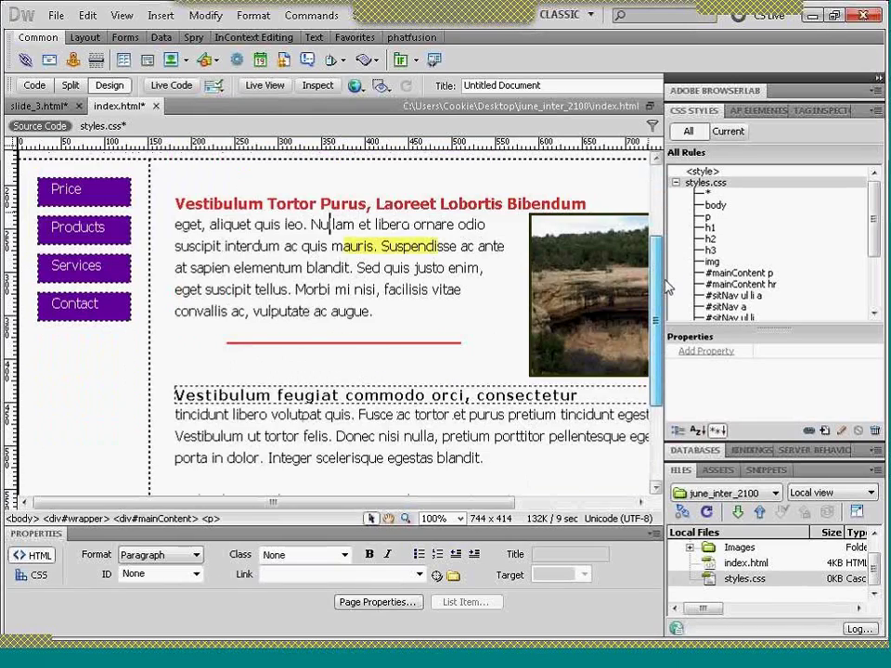
{"action": "left_click_drag", "start_coordinate": [666, 289], "coordinate": [673, 339]}
{"action": "scroll", "coordinate": [474, 171], "scroll_direction": "up", "scroll_amount": 8}
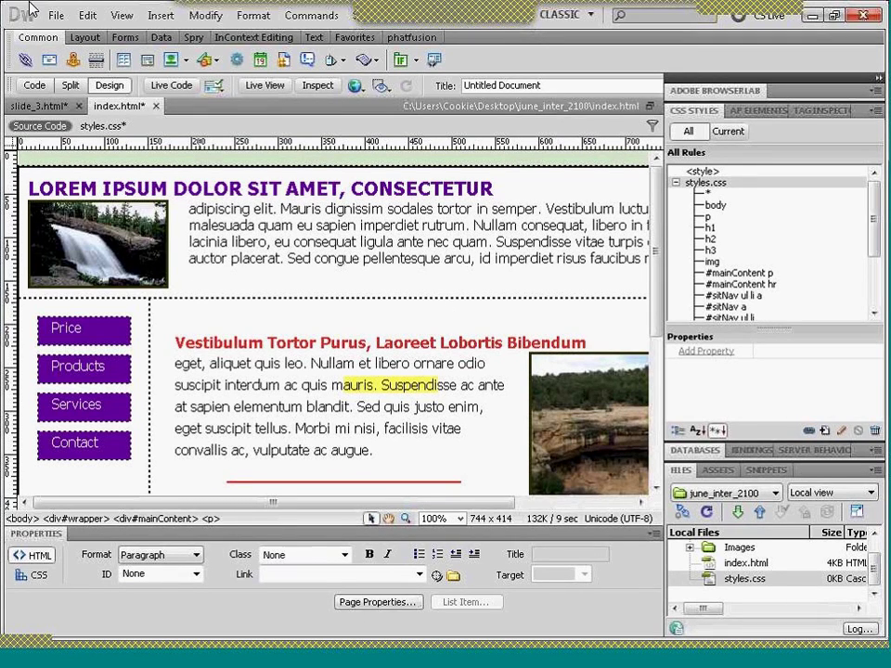
{"action": "left_click", "coordinate": [53, 17]}
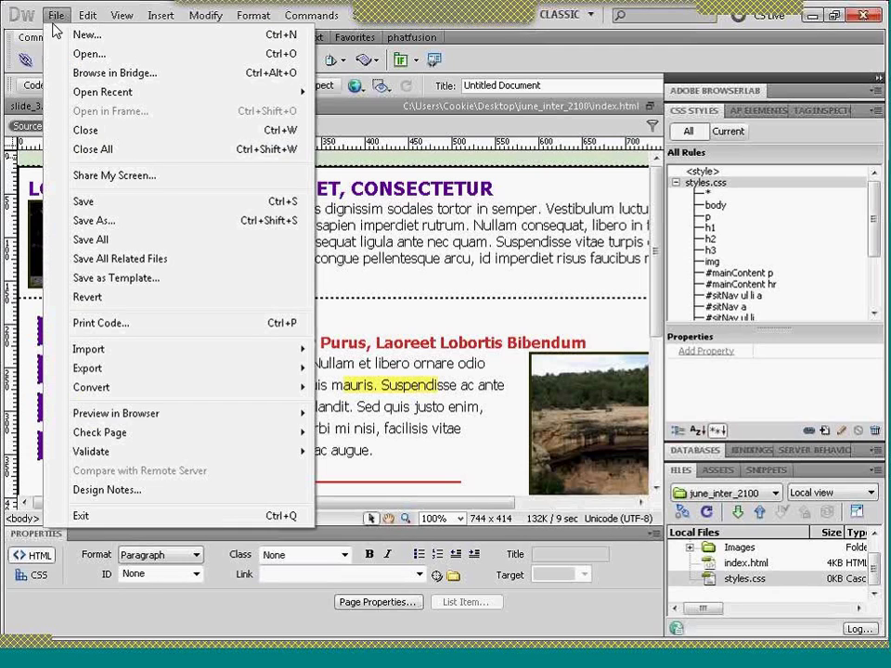
{"action": "left_click", "coordinate": [125, 281]}
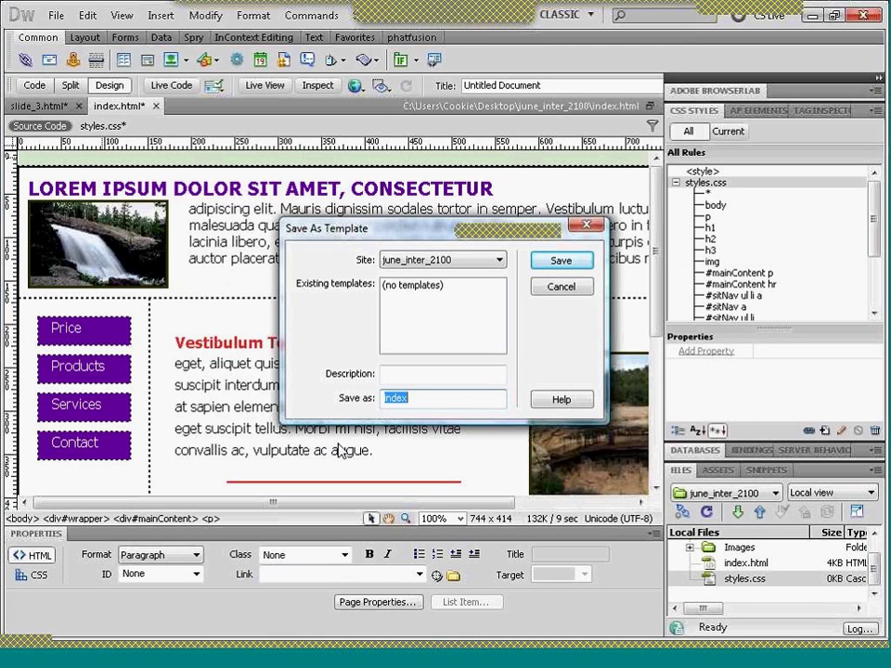
{"action": "left_click", "coordinate": [417, 400]}
{"action": "key", "text": "BackSpace"}
{"action": "key", "text": "BackSpace"}
{"action": "key", "text": "BackSpace"}
{"action": "key", "text": "BackSpace"}
{"action": "type", "text": "coloradoMain"}
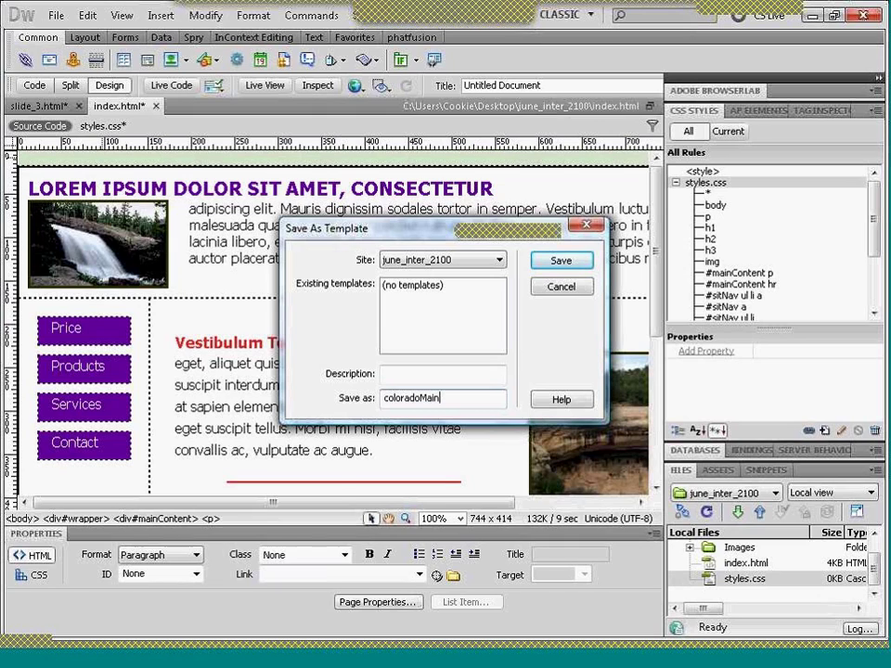
{"action": "left_click", "coordinate": [560, 259]}
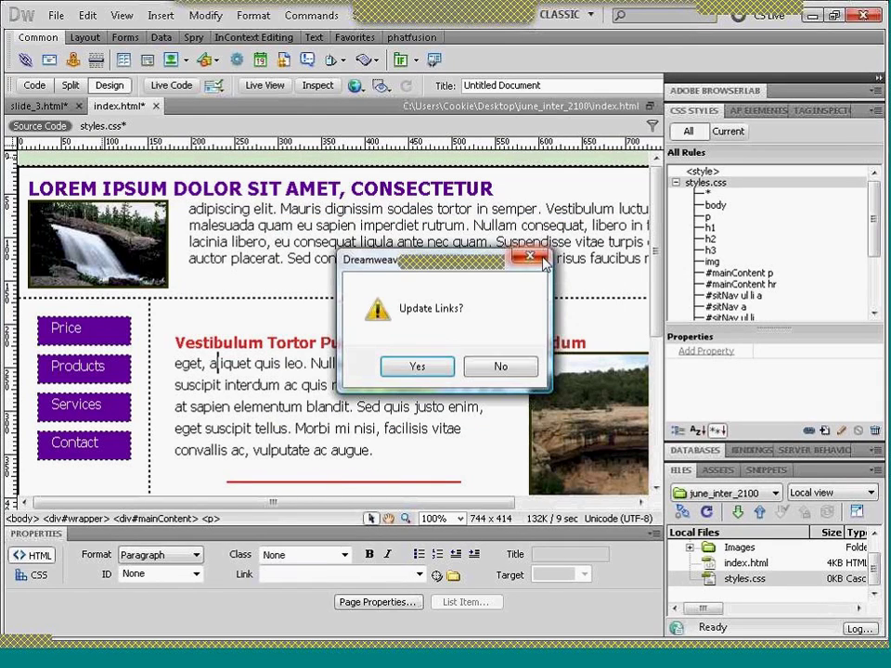
{"action": "left_click", "coordinate": [401, 374]}
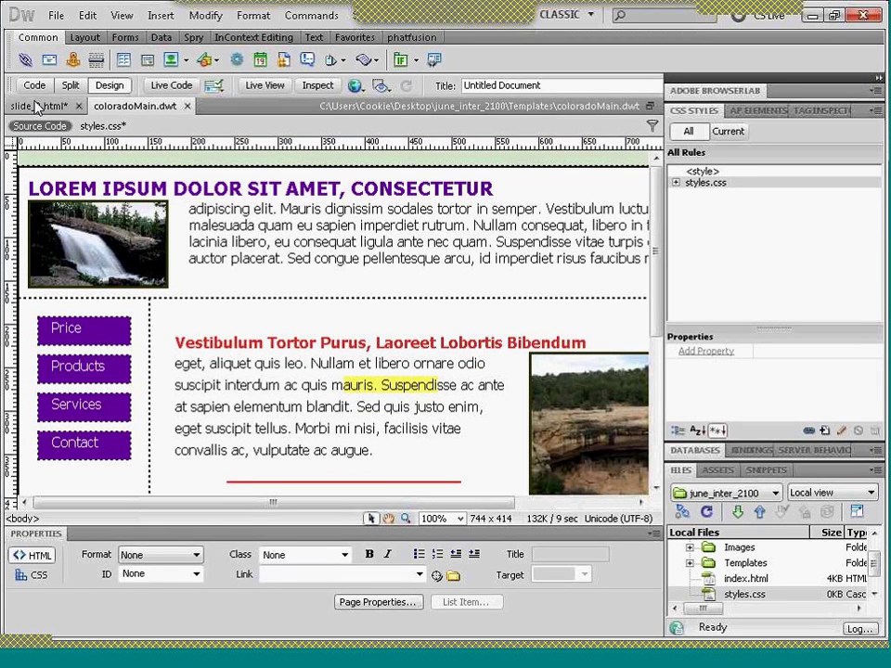
- Switch to the template's related styles.css source and save that style sheet
{"action": "left_click", "coordinate": [93, 126]}
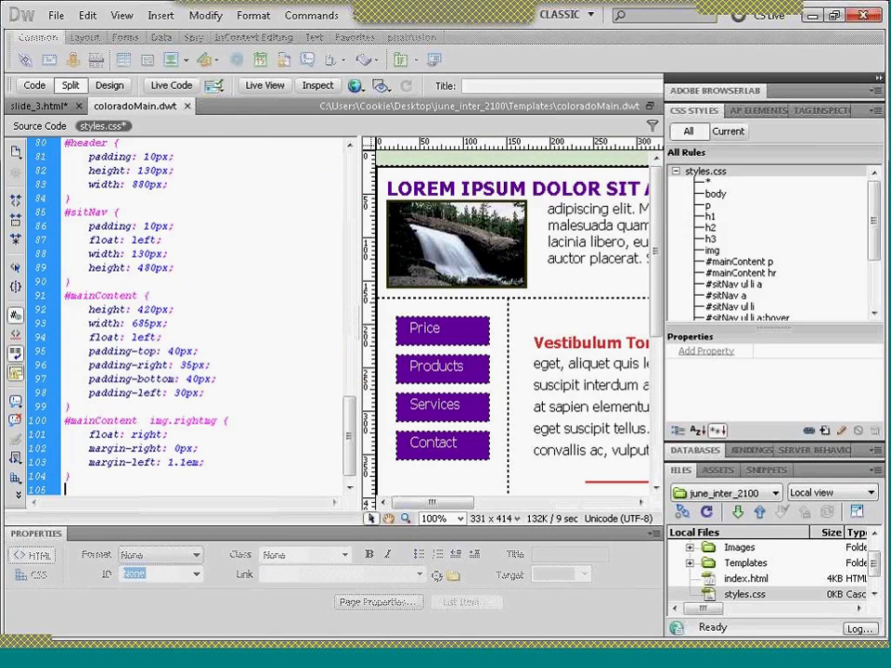
{"action": "left_click", "coordinate": [57, 17]}
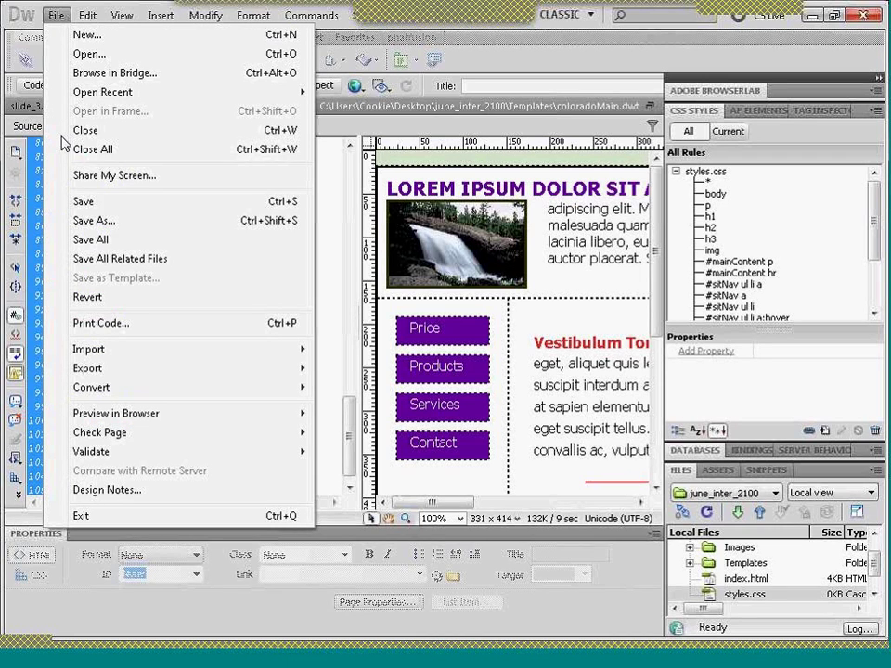
{"action": "left_click", "coordinate": [78, 201]}
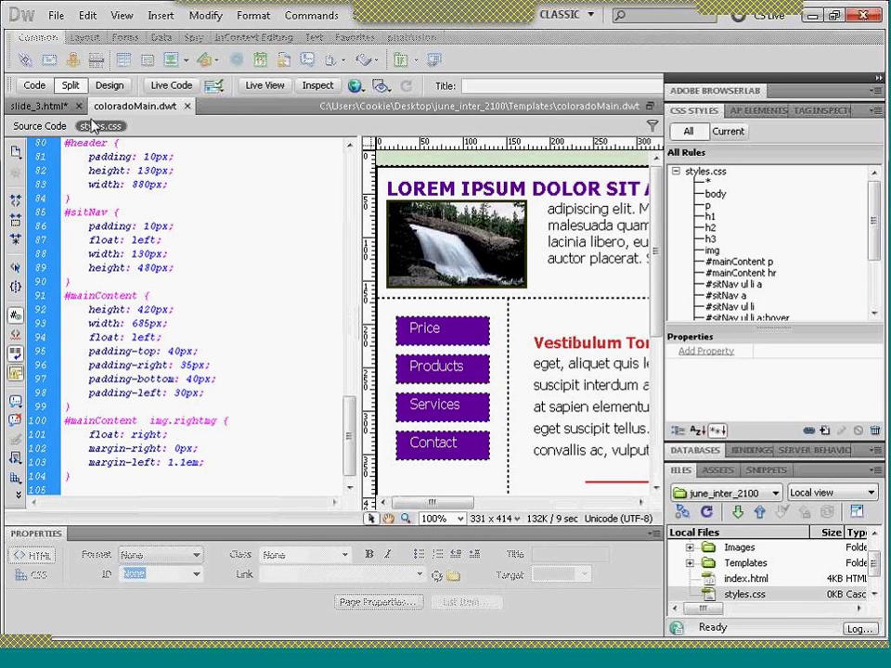
{"action": "left_click", "coordinate": [747, 594]}
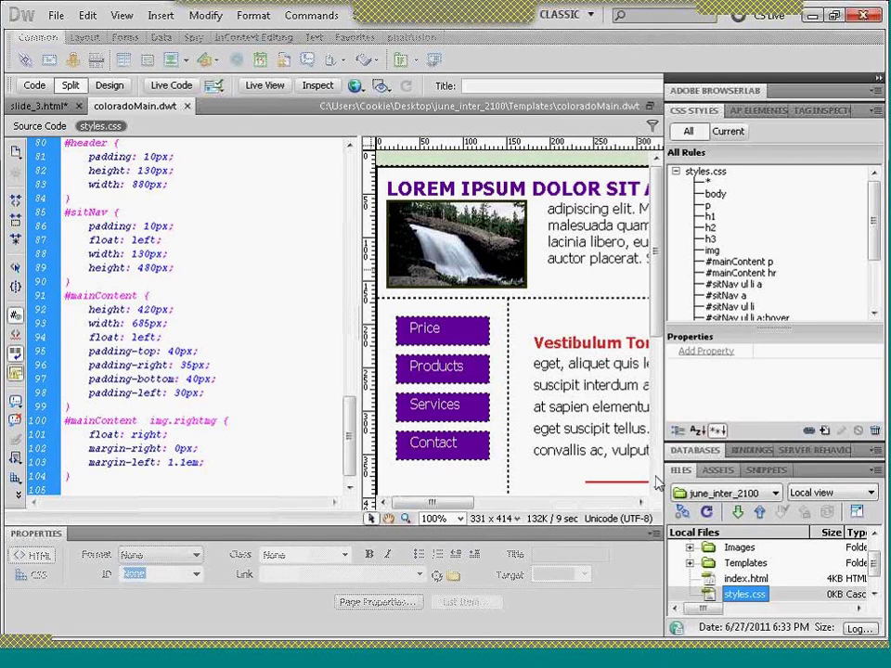
{"action": "left_click", "coordinate": [326, 358]}
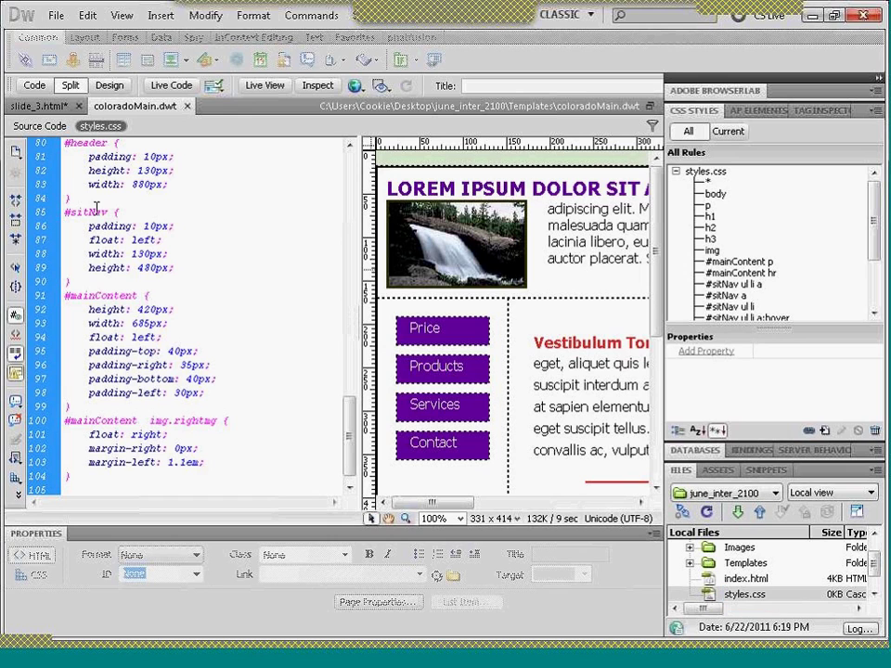
- Close slide_3.html with its changes saved, and open index.html in Design view as the only open document
{"action": "left_click", "coordinate": [80, 106]}
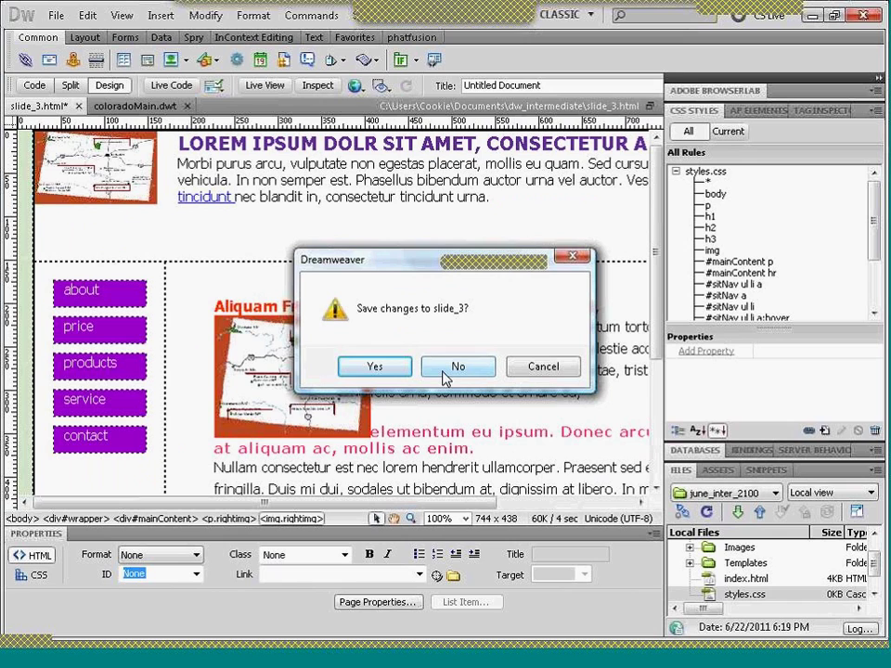
{"action": "left_click", "coordinate": [390, 366]}
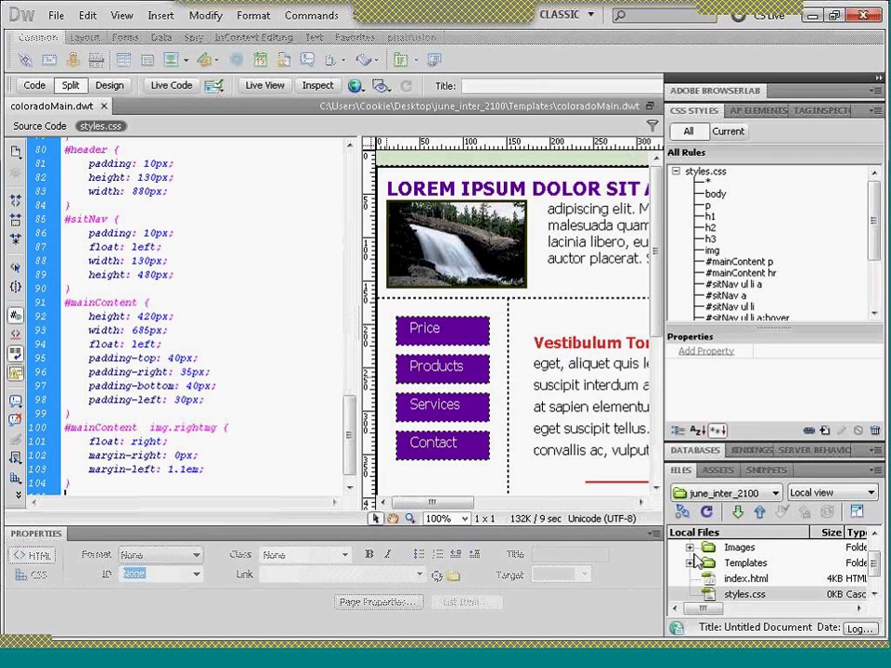
{"action": "left_click", "coordinate": [745, 579]}
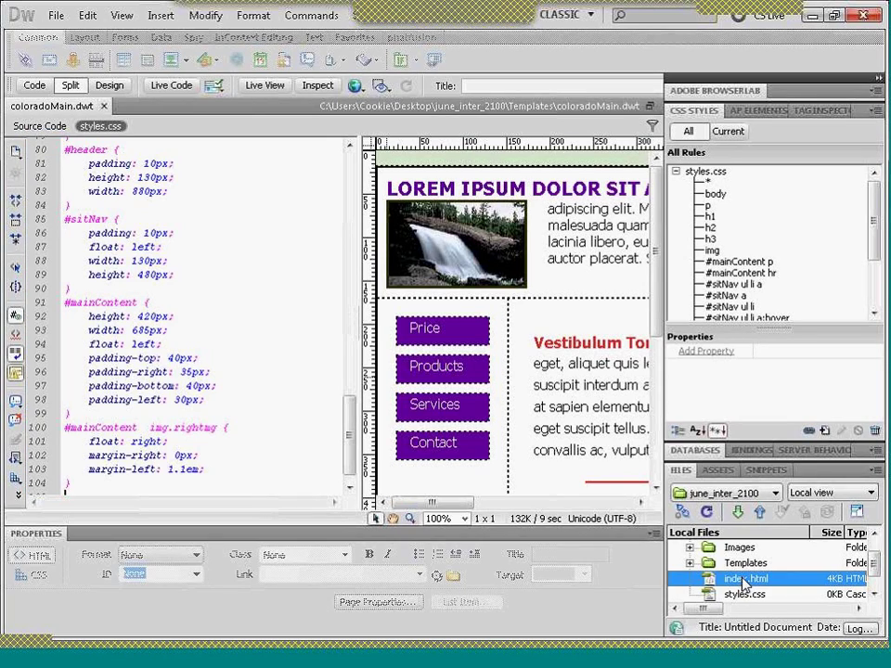
{"action": "double_click", "coordinate": [746, 579]}
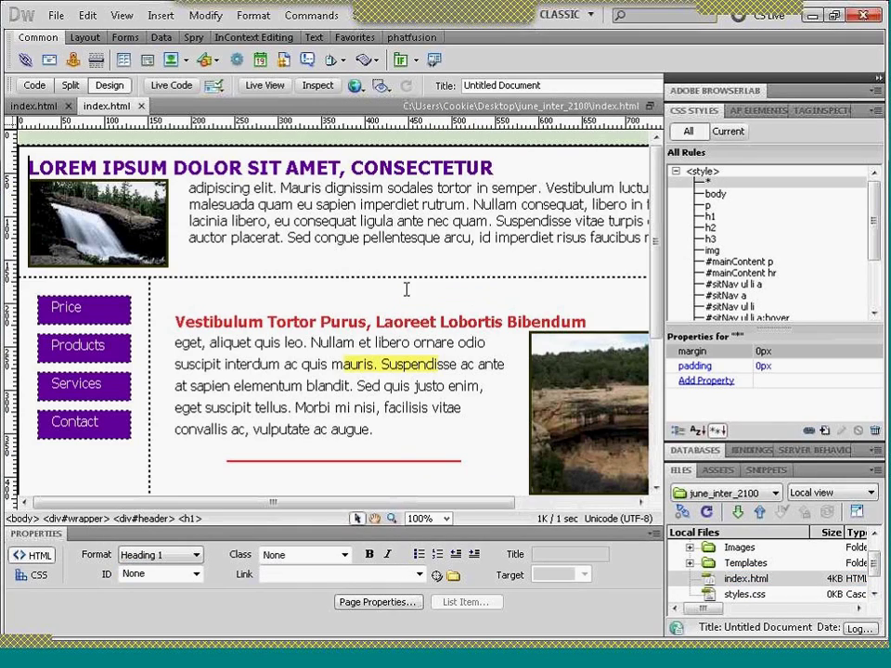
{"action": "left_click", "coordinate": [141, 106]}
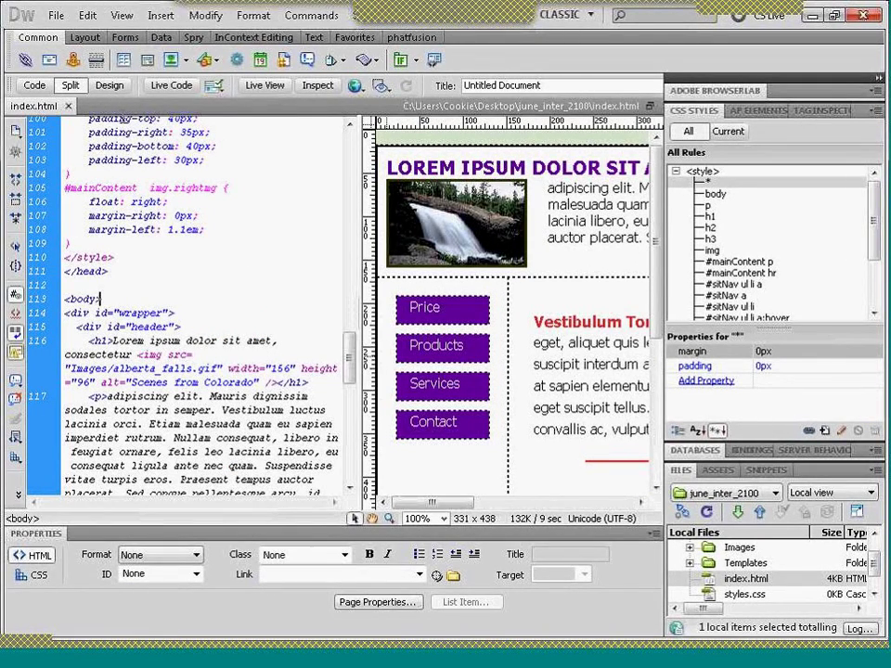
{"action": "left_click", "coordinate": [107, 84]}
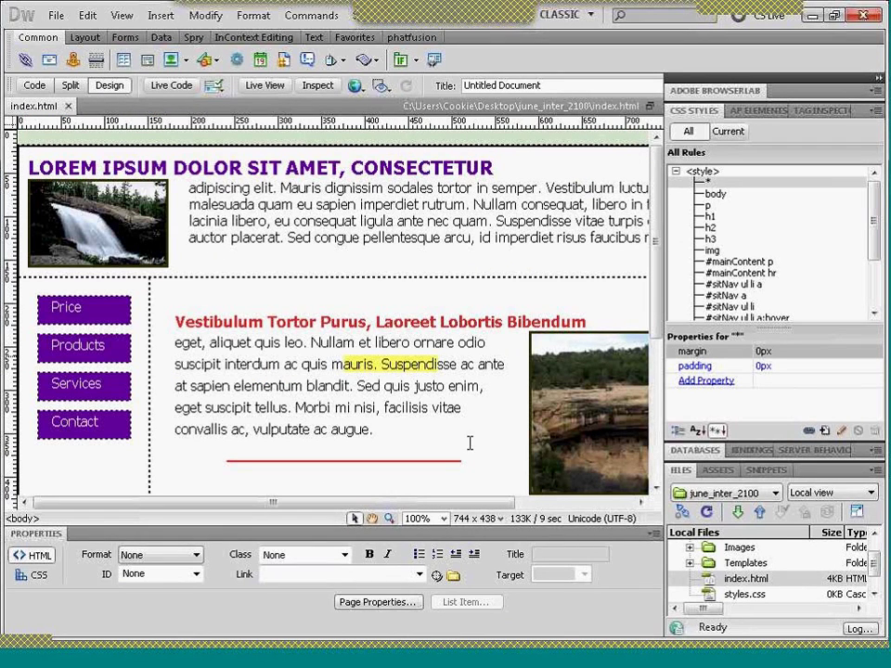
- Open styles.css from the site files and look through its CSS rules
{"action": "left_click", "coordinate": [745, 595]}
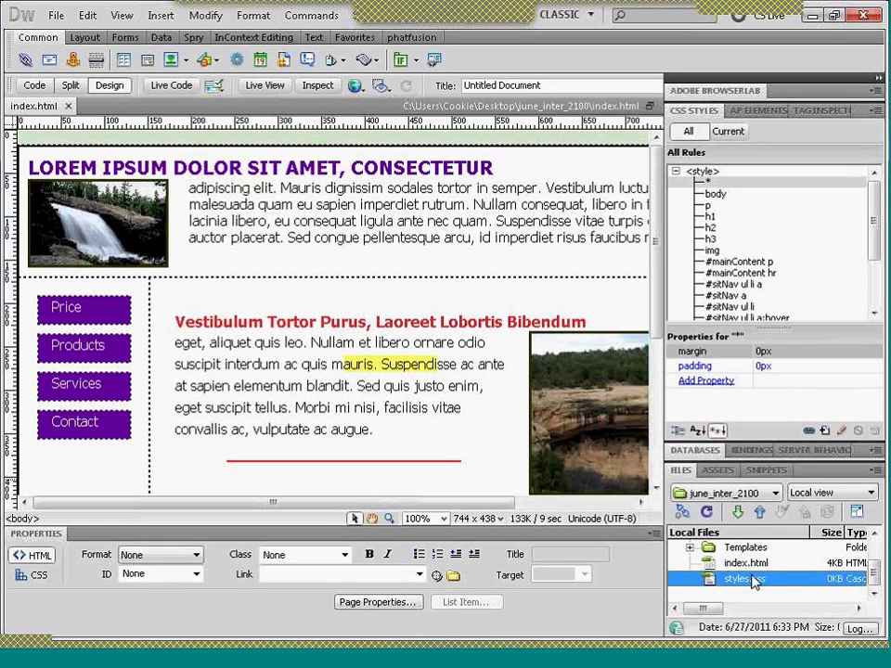
{"action": "double_click", "coordinate": [745, 579]}
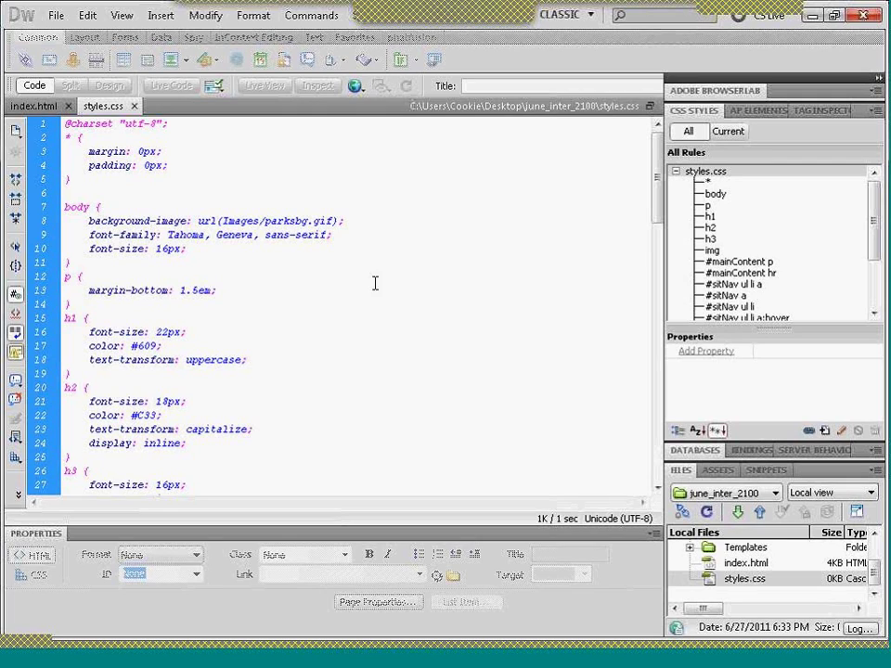
{"action": "left_click", "coordinate": [119, 124]}
{"action": "key", "text": "Home"}
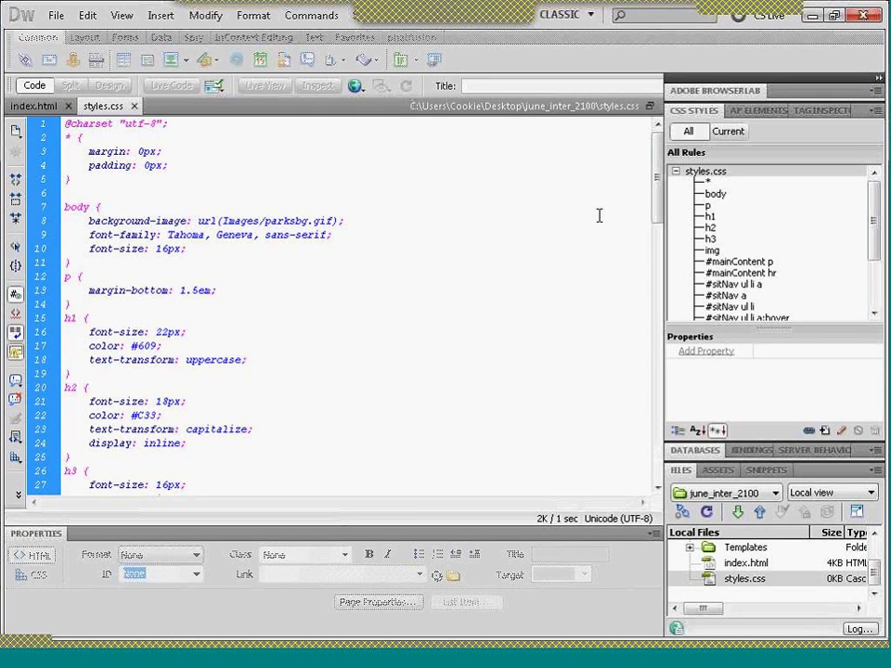
{"action": "scroll", "coordinate": [611, 145], "scroll_direction": "down", "scroll_amount": 11}
{"action": "scroll", "coordinate": [612, 146], "scroll_direction": "up", "scroll_amount": 11}
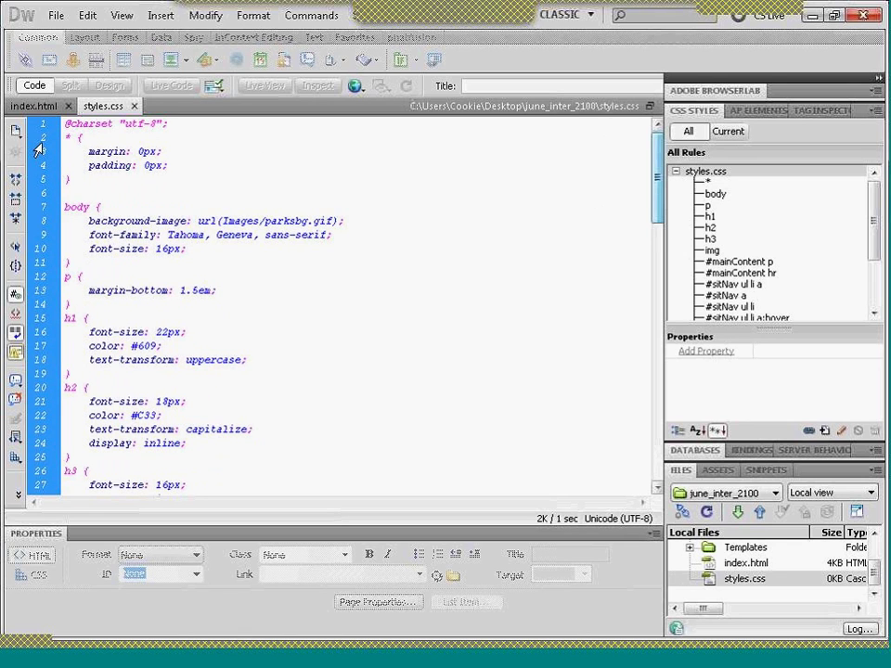
- Return to index.html and open the coloradoMain.dwt template from the site's Templates folder
{"action": "left_click", "coordinate": [29, 108]}
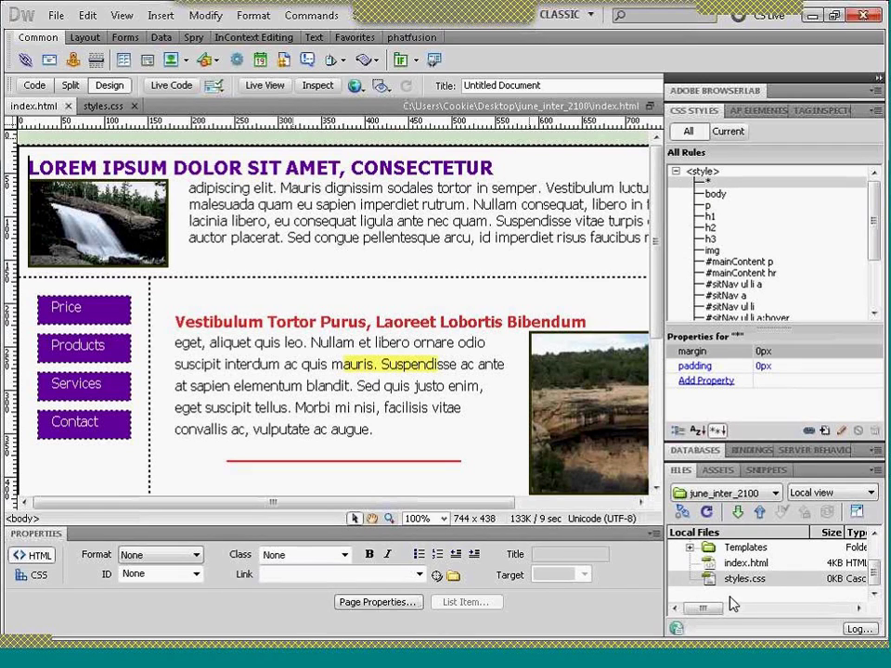
{"action": "left_click", "coordinate": [691, 549]}
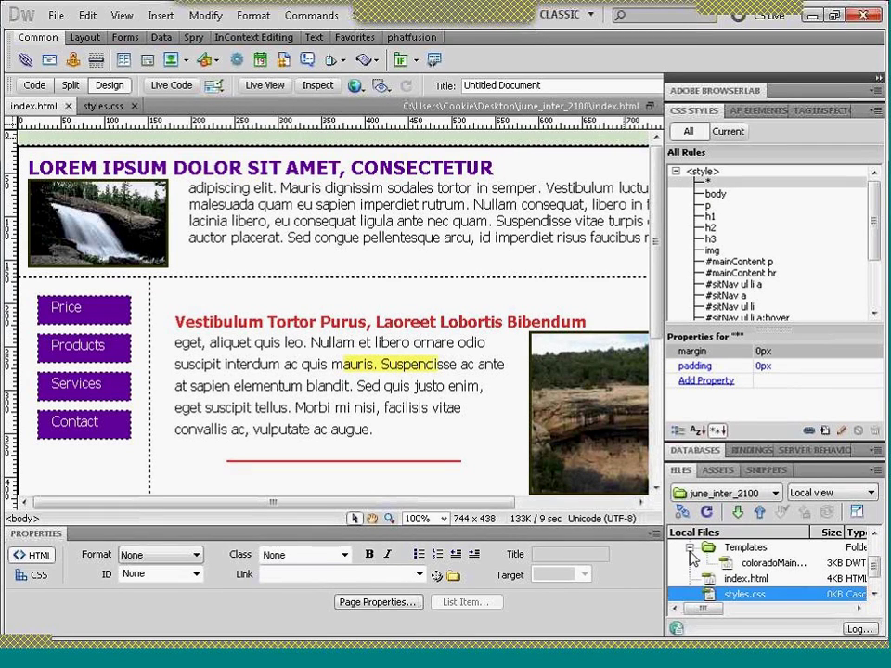
{"action": "left_click", "coordinate": [764, 563]}
{"action": "double_click", "coordinate": [764, 570]}
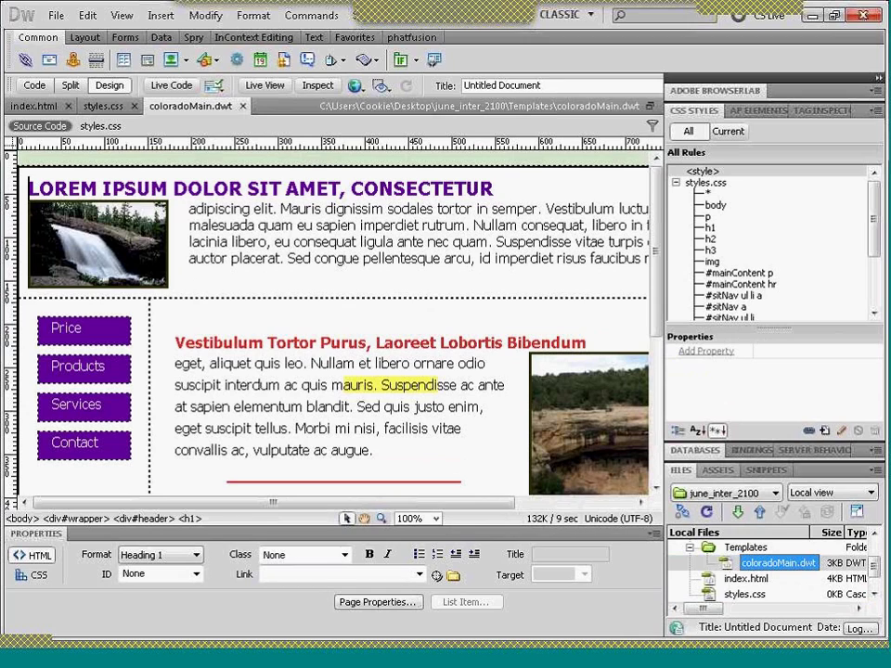
{"action": "left_click", "coordinate": [110, 182]}
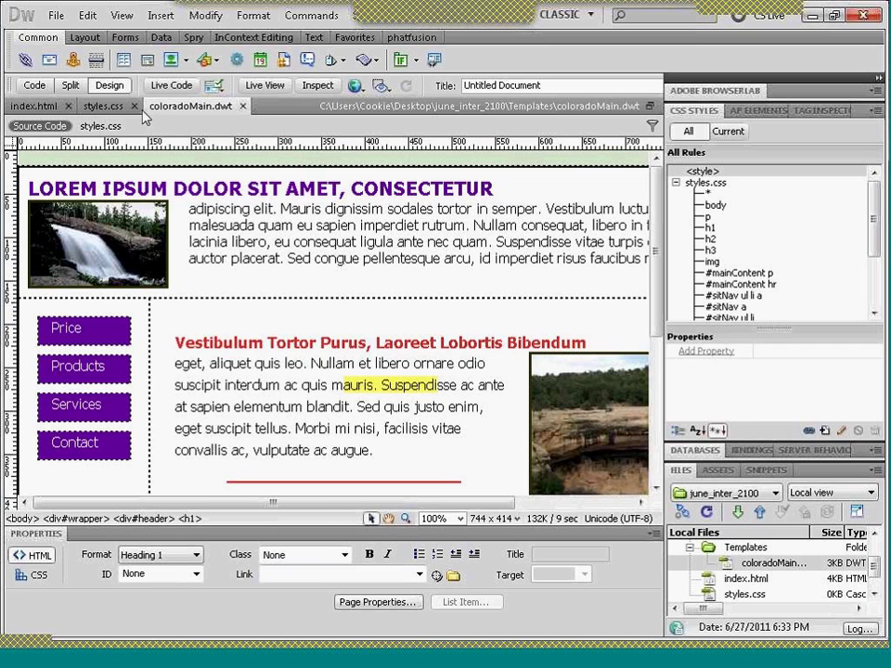
- Examine the coloradoMain template's source code and related styles.css, and check the h2 rule behind its red heading in Design view
{"action": "left_click", "coordinate": [35, 85]}
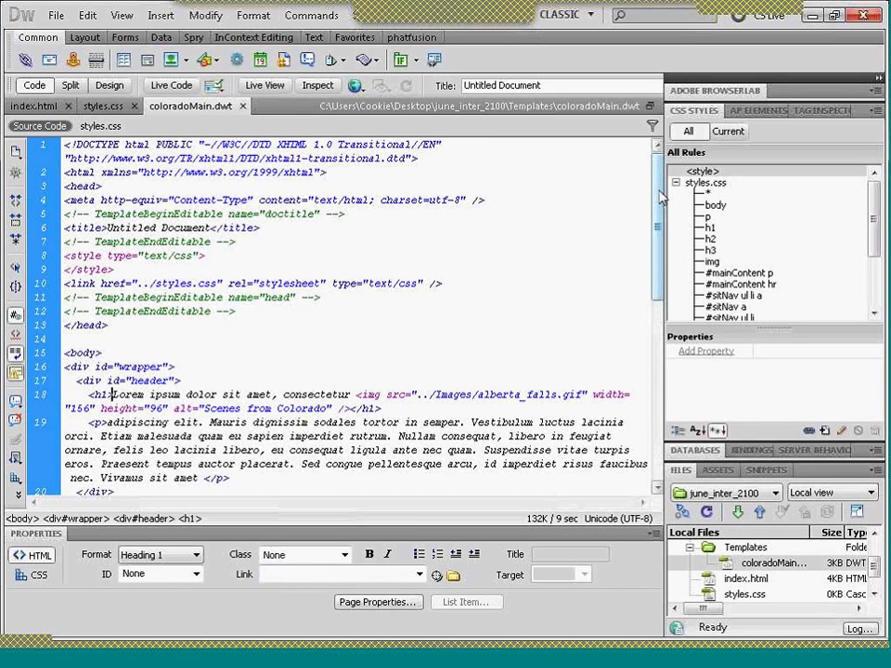
{"action": "scroll", "coordinate": [662, 197], "scroll_direction": "down", "scroll_amount": 1}
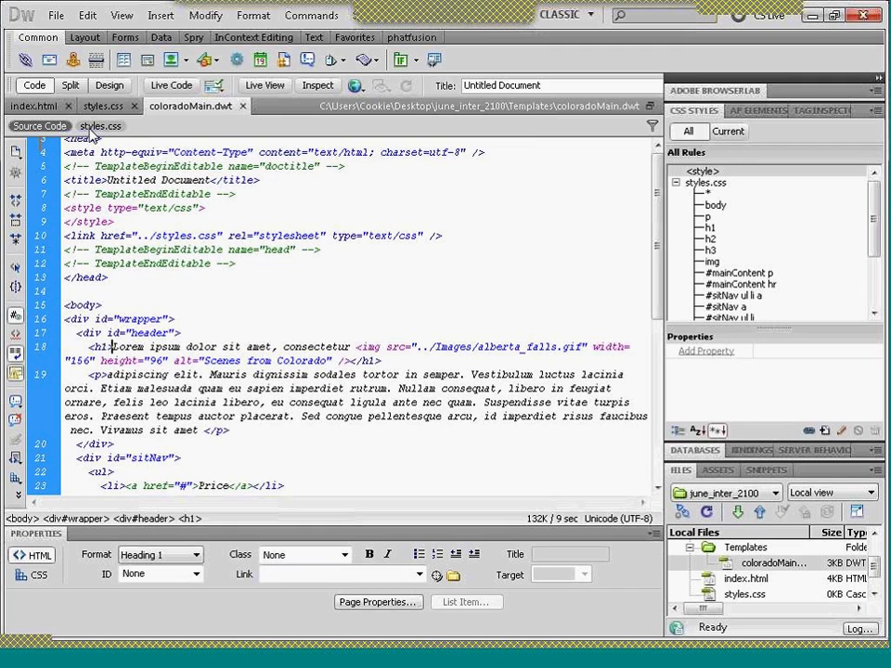
{"action": "left_click", "coordinate": [101, 127]}
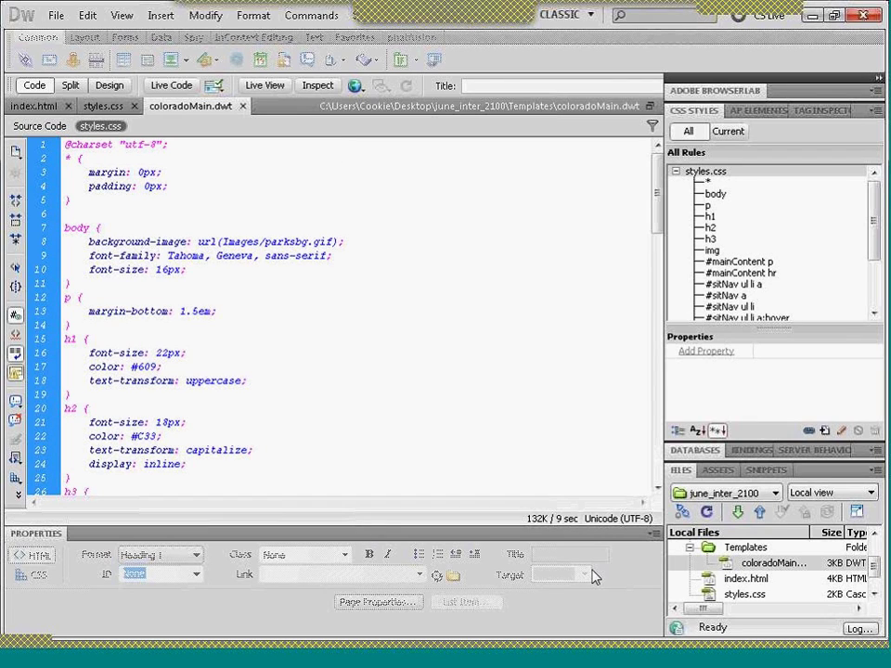
{"action": "left_click", "coordinate": [47, 128]}
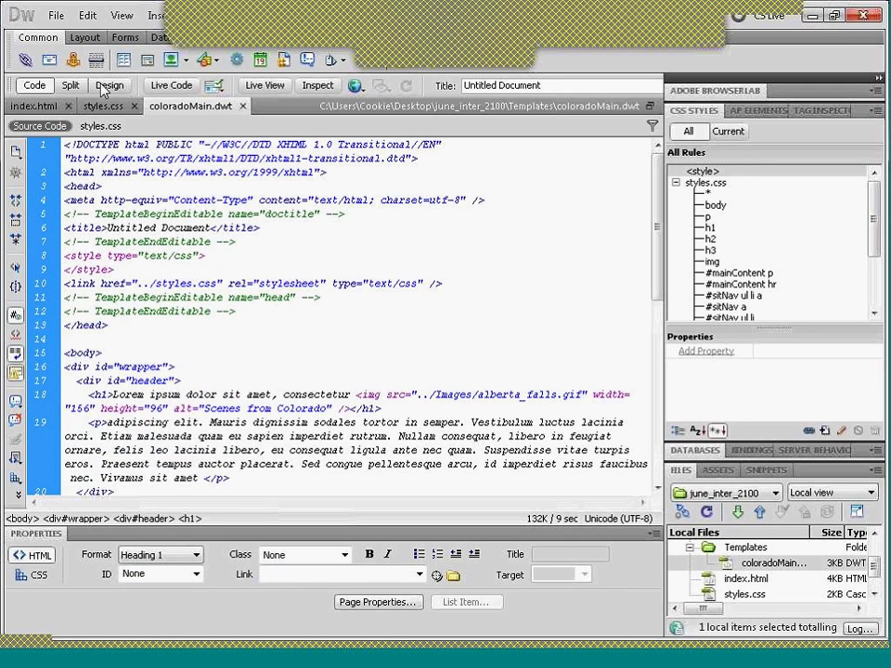
{"action": "left_click", "coordinate": [109, 85]}
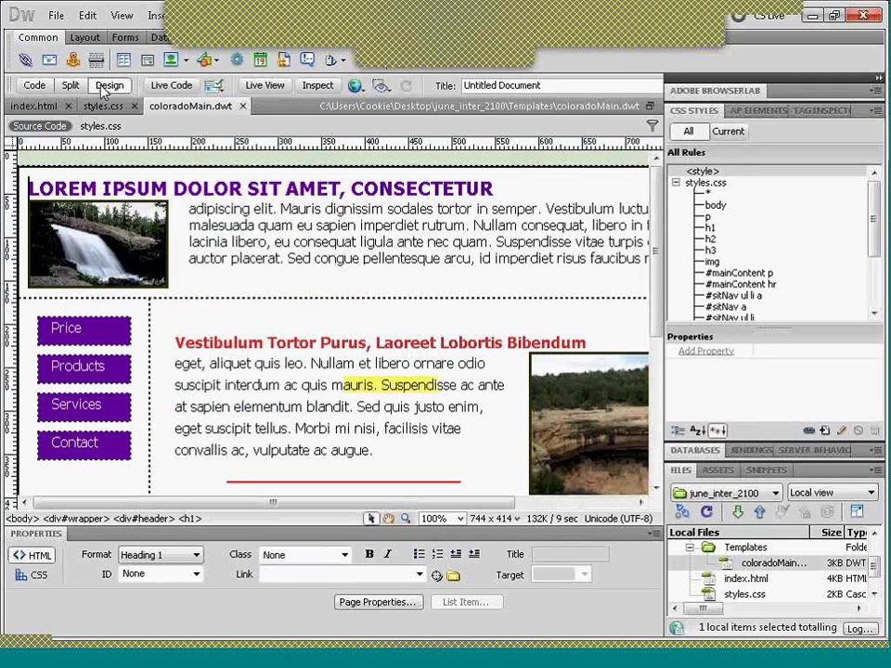
{"action": "left_click", "coordinate": [206, 345]}
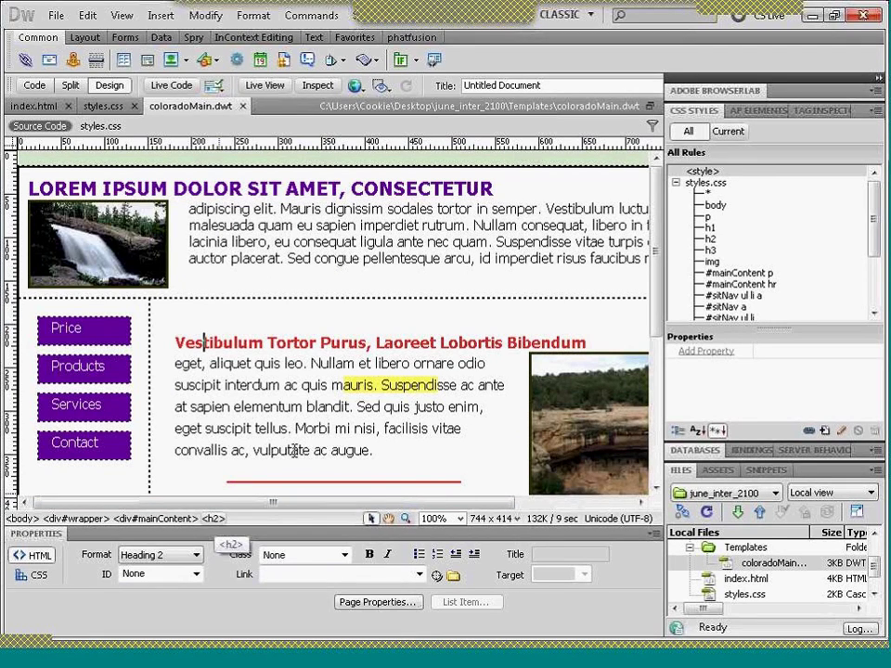
{"action": "left_click", "coordinate": [710, 241]}
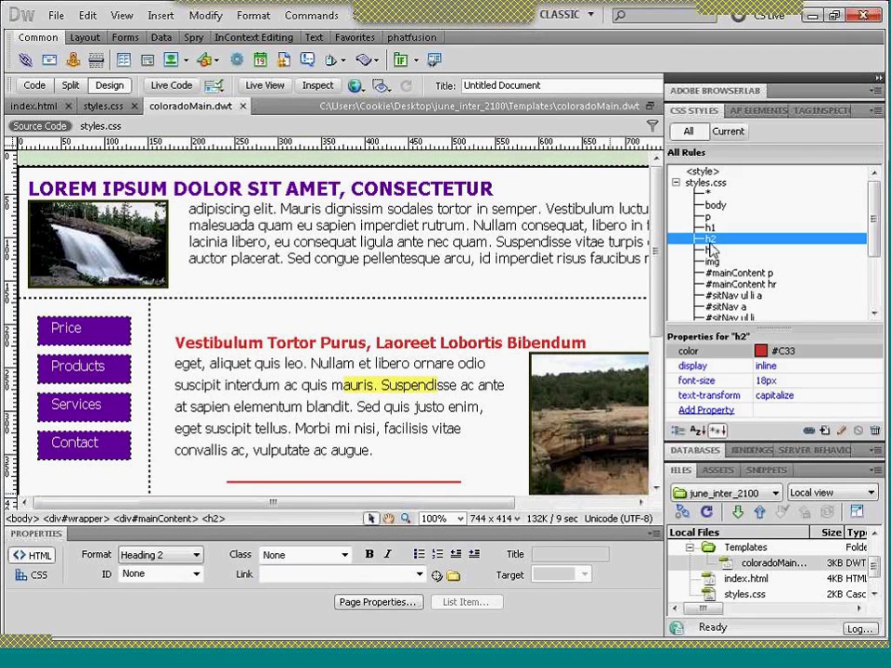
- Set the text color of the embedded h2 rule in index.html to #C36
{"action": "left_click", "coordinate": [39, 109]}
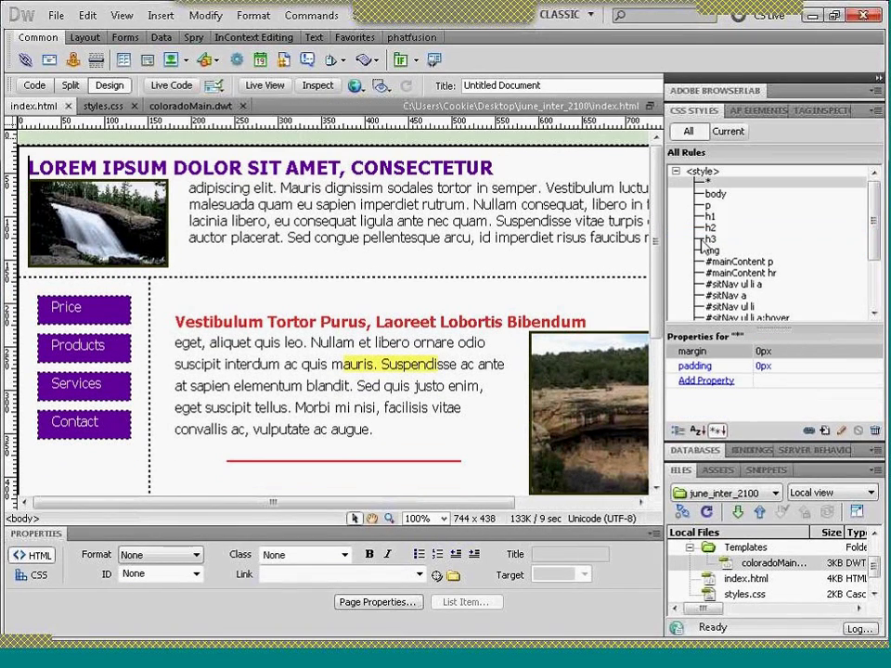
{"action": "left_click", "coordinate": [711, 230]}
{"action": "double_click", "coordinate": [711, 230]}
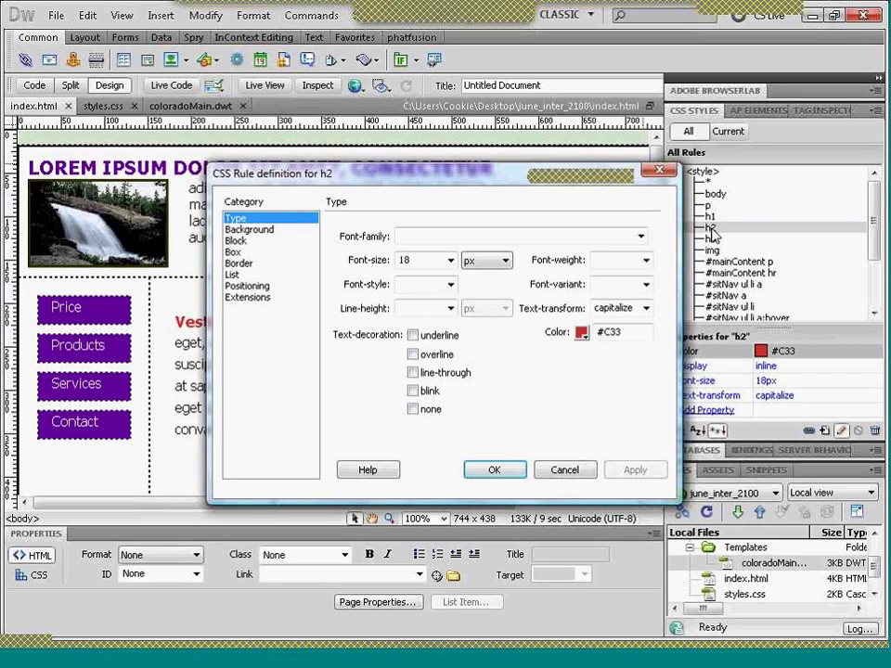
{"action": "left_click", "coordinate": [581, 334]}
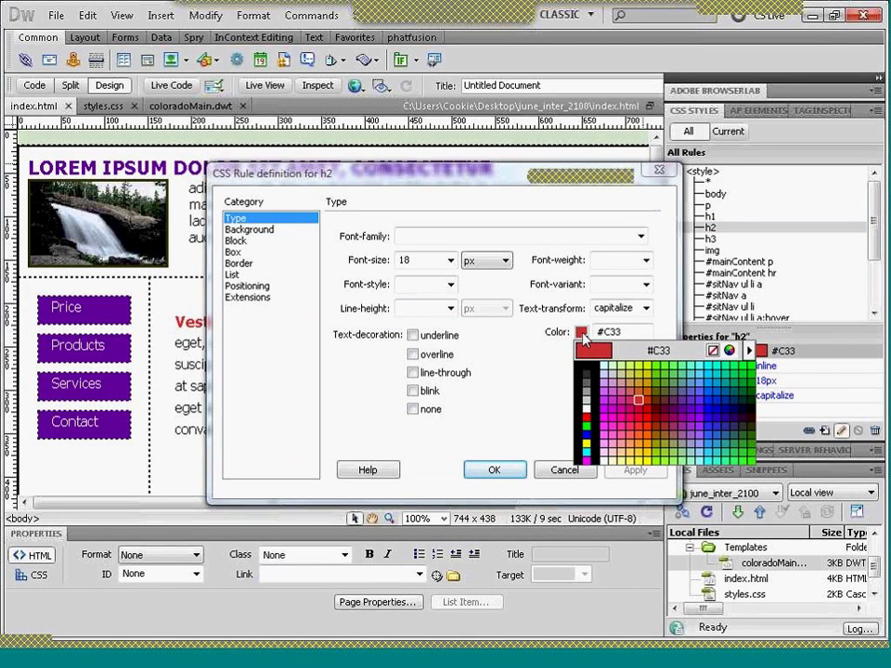
{"action": "left_click", "coordinate": [624, 438]}
{"action": "left_click", "coordinate": [630, 469]}
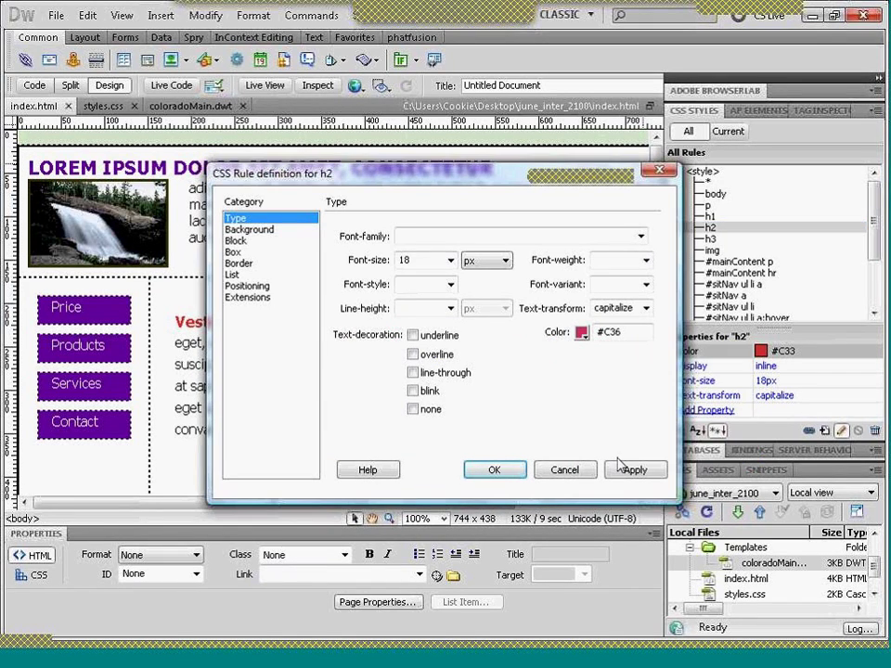
{"action": "left_click", "coordinate": [501, 473]}
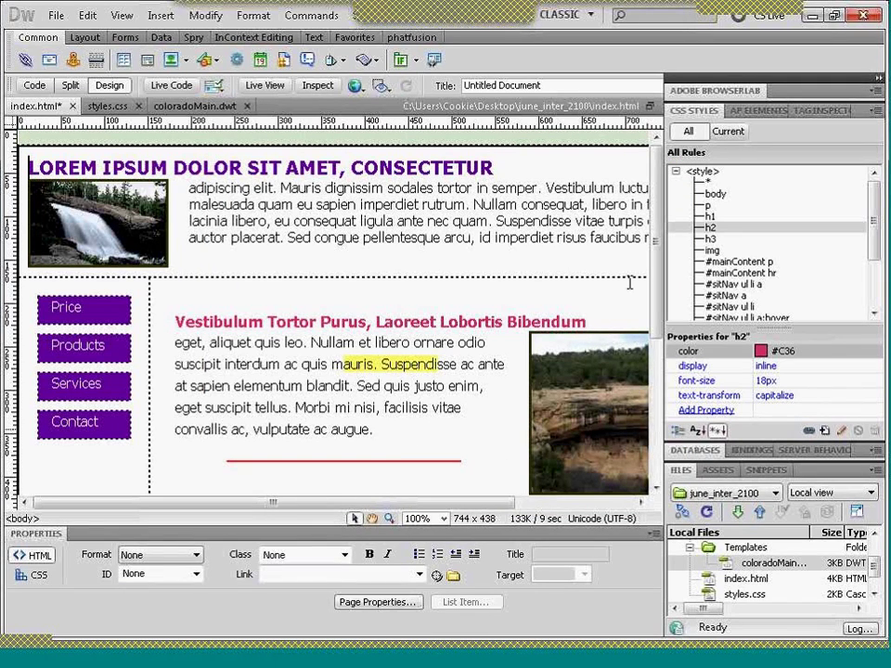
- Try to move all embedded rules of index.html into the existing styles.css, accepting the duplicate * rule and cancelling at the body conflict
{"action": "left_click", "coordinate": [710, 183]}
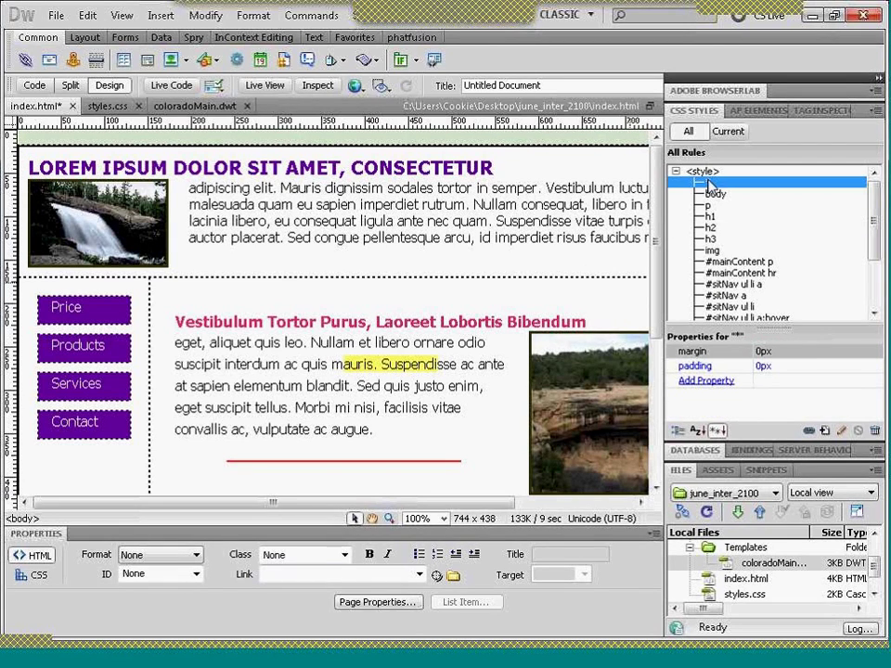
{"action": "key", "text": "shift+Down"}
{"action": "key", "text": "shift+Down"}
{"action": "key", "text": "shift+Down"}
{"action": "key", "text": "shift+Down"}
{"action": "key", "text": "shift+Down"}
{"action": "key", "text": "shift+Down"}
{"action": "key", "text": "shift+Down"}
{"action": "key", "text": "shift+Down"}
{"action": "key", "text": "shift+Down"}
{"action": "key", "text": "shift+Down"}
{"action": "key", "text": "shift+Down"}
{"action": "key", "text": "shift+Down"}
{"action": "key", "text": "shift+Down"}
{"action": "key", "text": "shift+Down"}
{"action": "key", "text": "shift+Down"}
{"action": "key", "text": "shift+Down"}
{"action": "key", "text": "shift+Down"}
{"action": "key", "text": "shift+Down"}
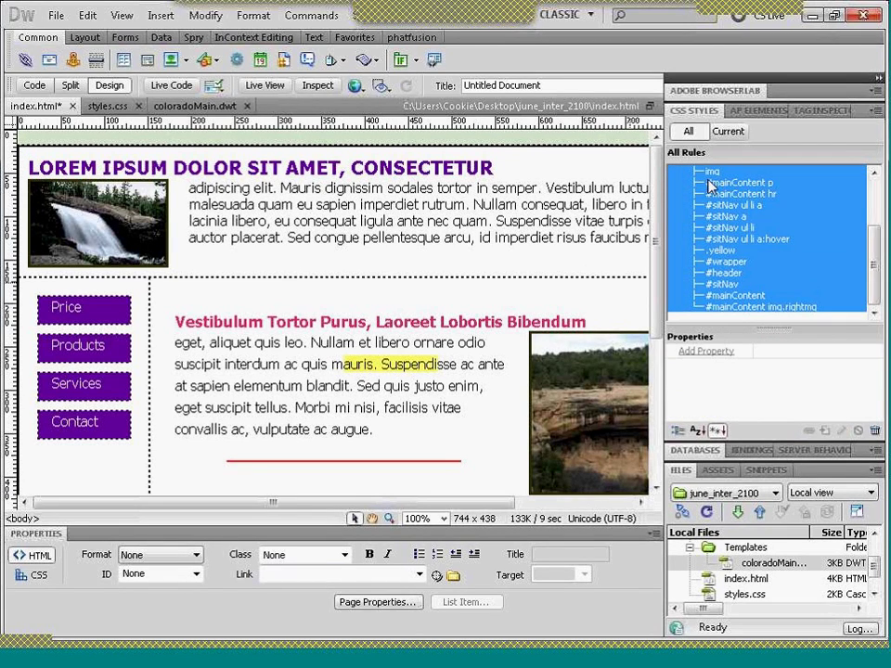
{"action": "right_click", "coordinate": [710, 184]}
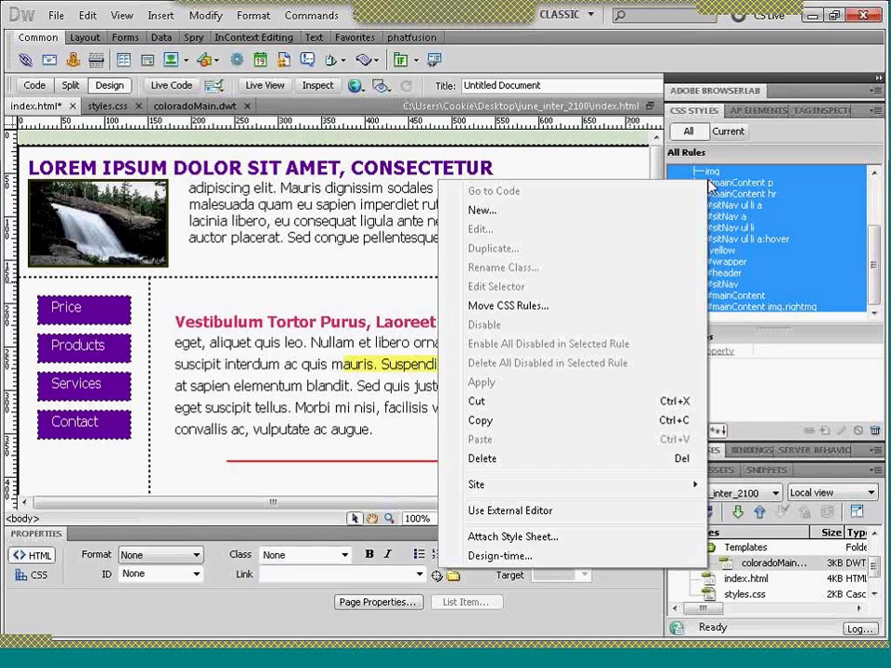
{"action": "left_click", "coordinate": [508, 307]}
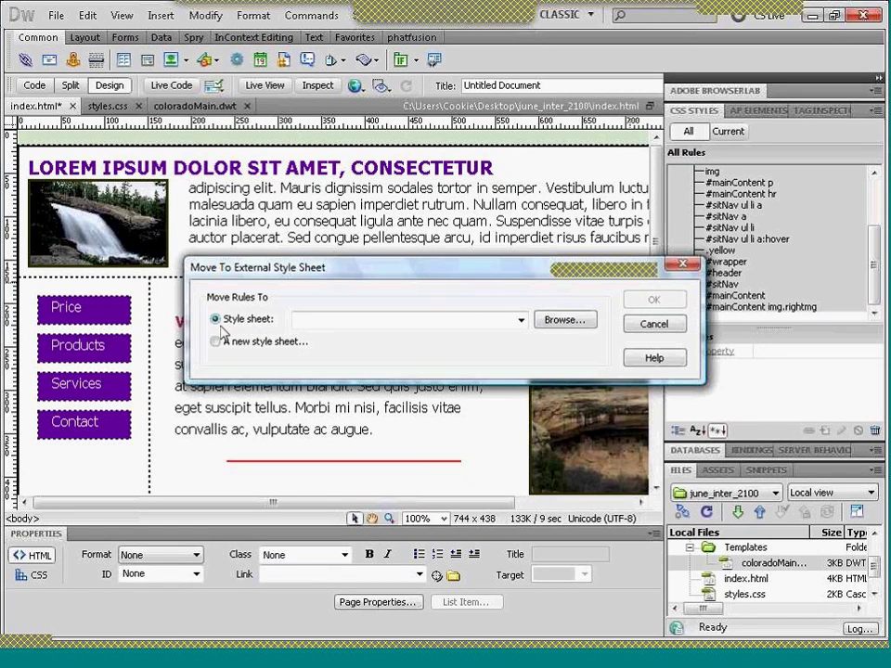
{"action": "left_click", "coordinate": [550, 324]}
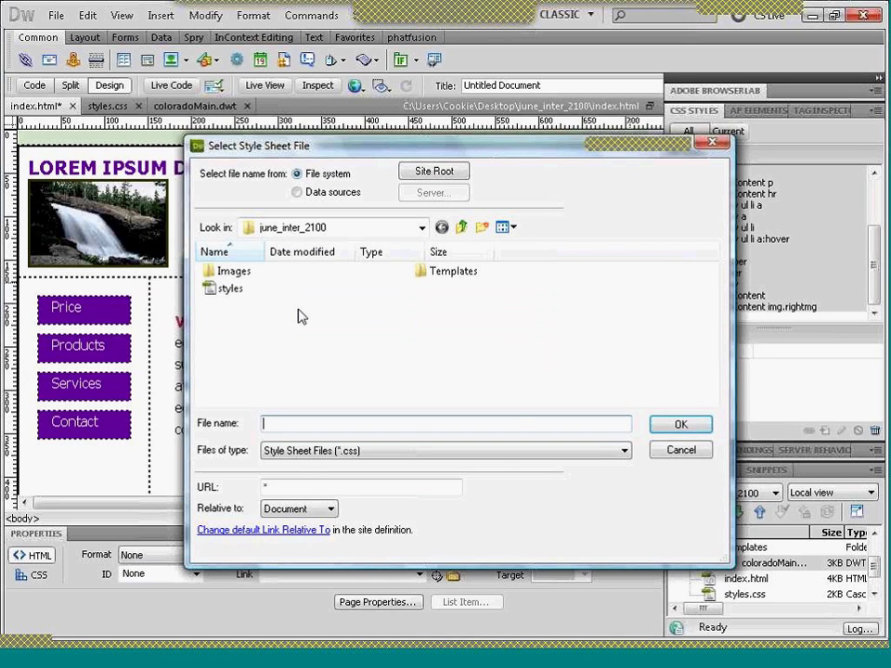
{"action": "left_click", "coordinate": [229, 289]}
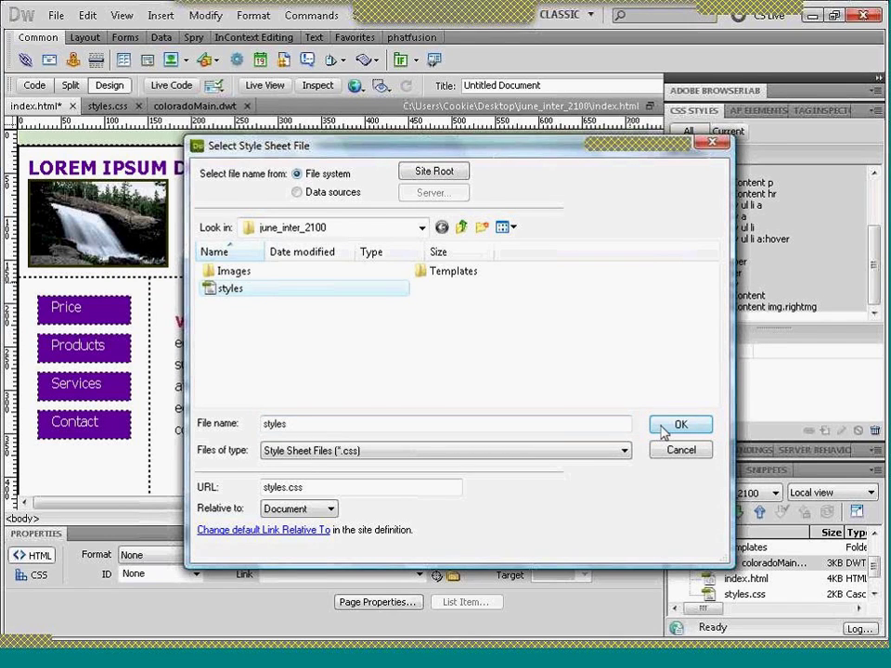
{"action": "left_click", "coordinate": [679, 424]}
{"action": "left_click", "coordinate": [653, 303]}
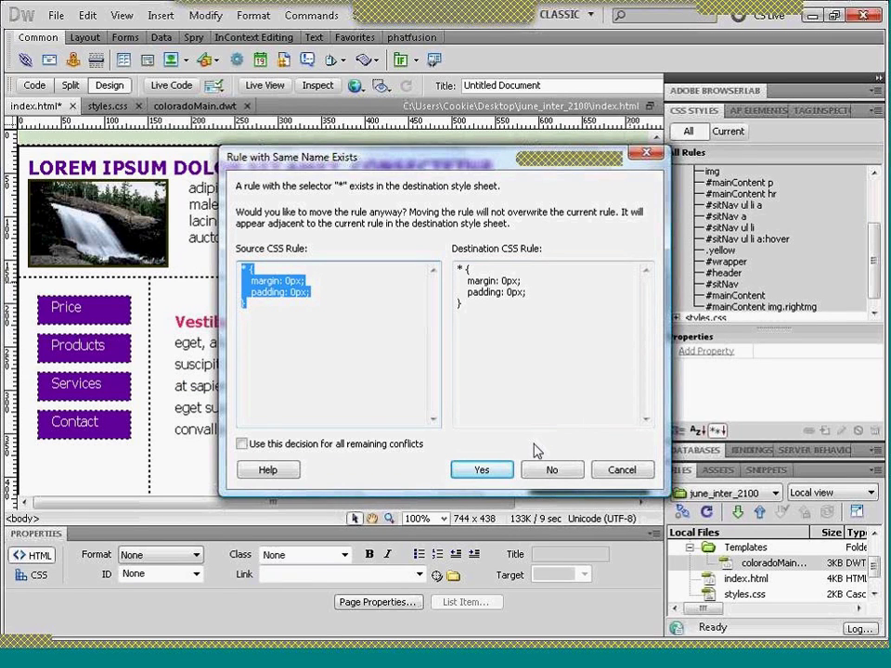
{"action": "left_click", "coordinate": [478, 473]}
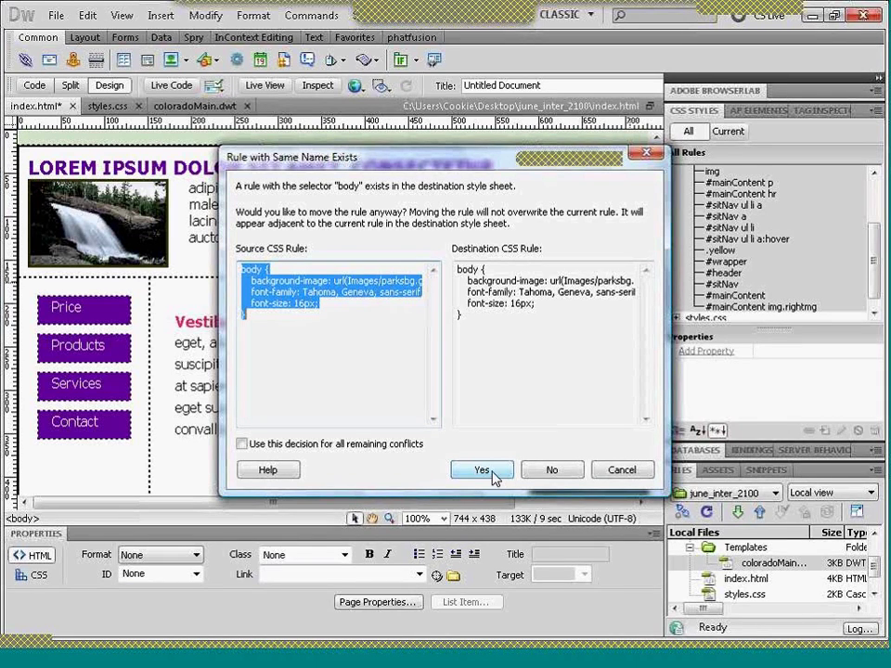
{"action": "left_click", "coordinate": [621, 472]}
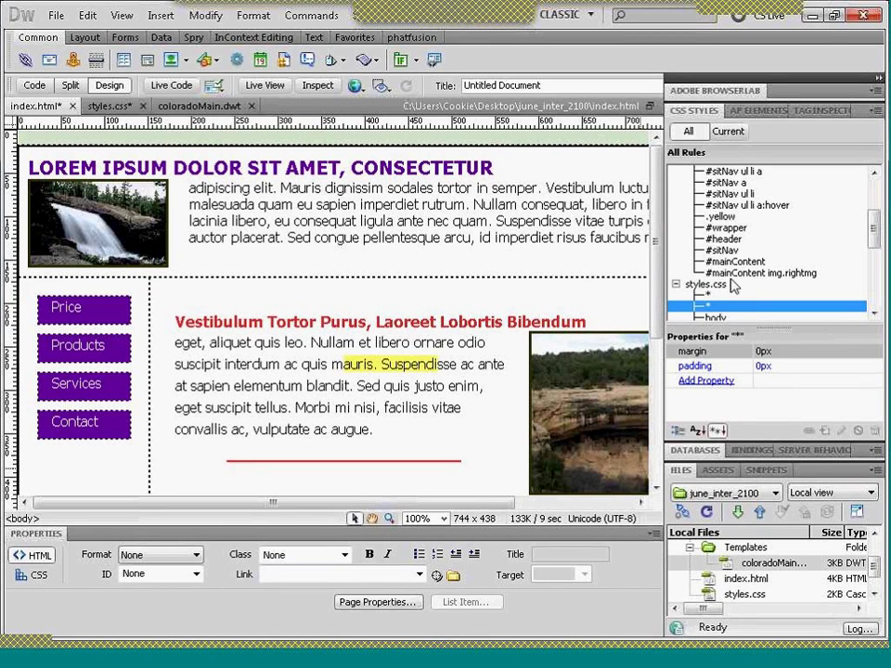
- Look over the embedded rules of index.html, then switch to the coloradoMain.dwt template and select its mainContent div
{"action": "left_click_drag", "start_coordinate": [877, 248], "coordinate": [875, 206]}
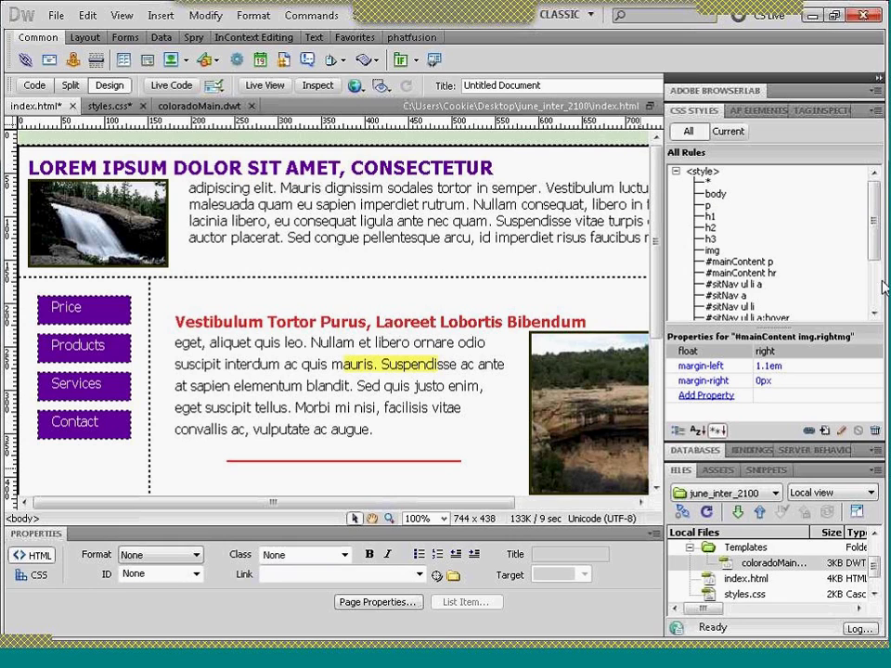
{"action": "left_click_drag", "start_coordinate": [875, 221], "coordinate": [877, 190]}
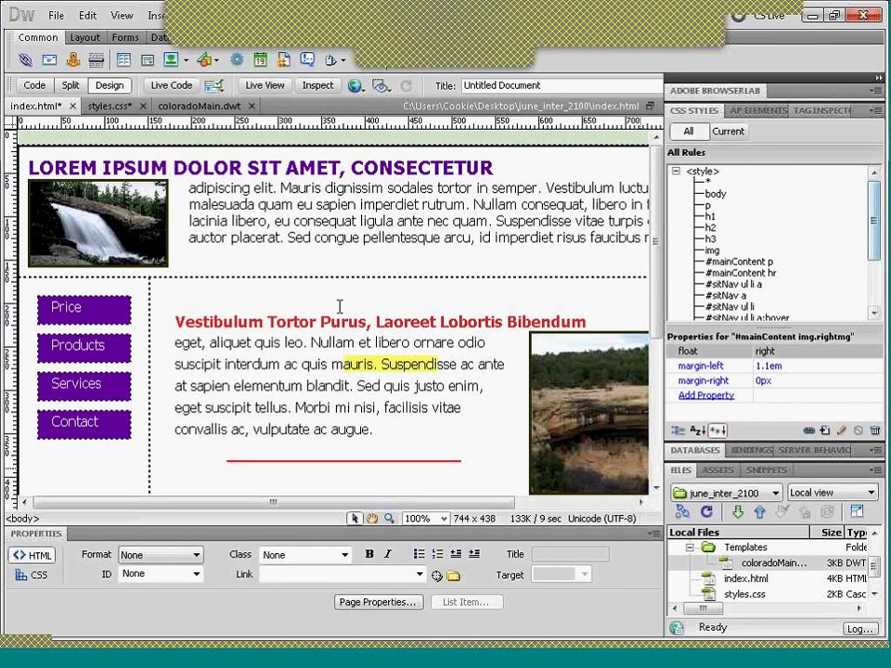
{"action": "left_click", "coordinate": [222, 107]}
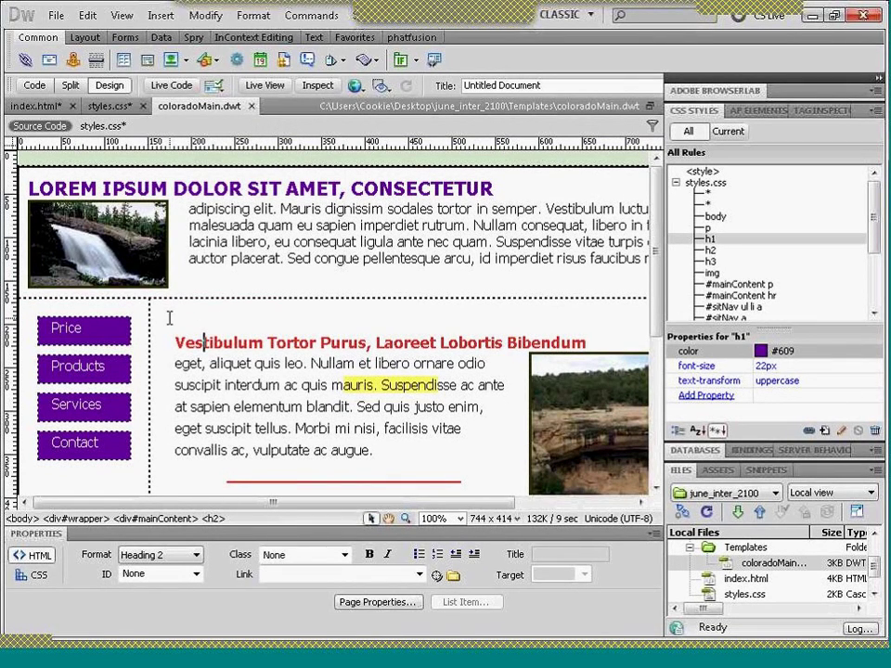
{"action": "left_click", "coordinate": [224, 376]}
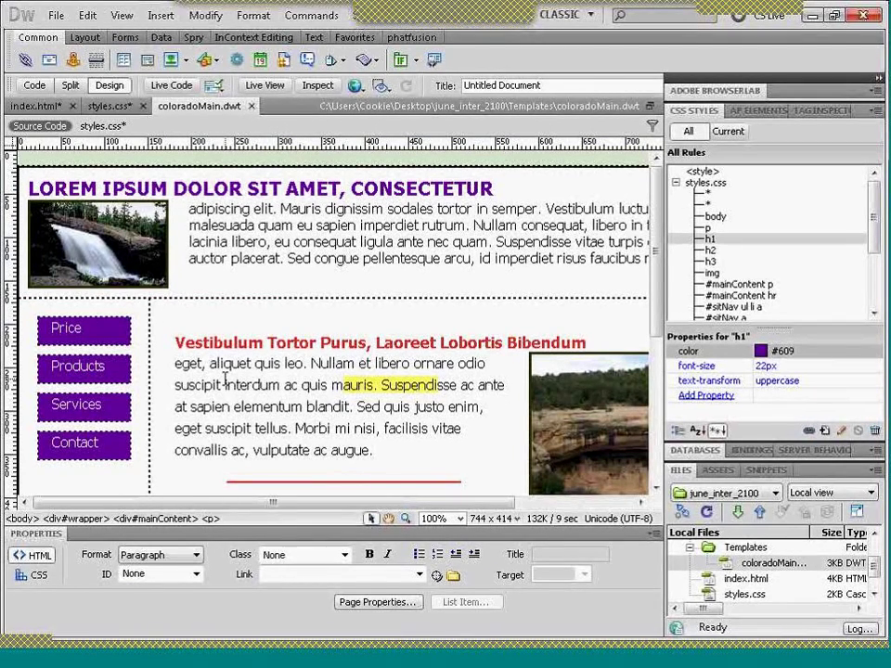
{"action": "left_click", "coordinate": [153, 518]}
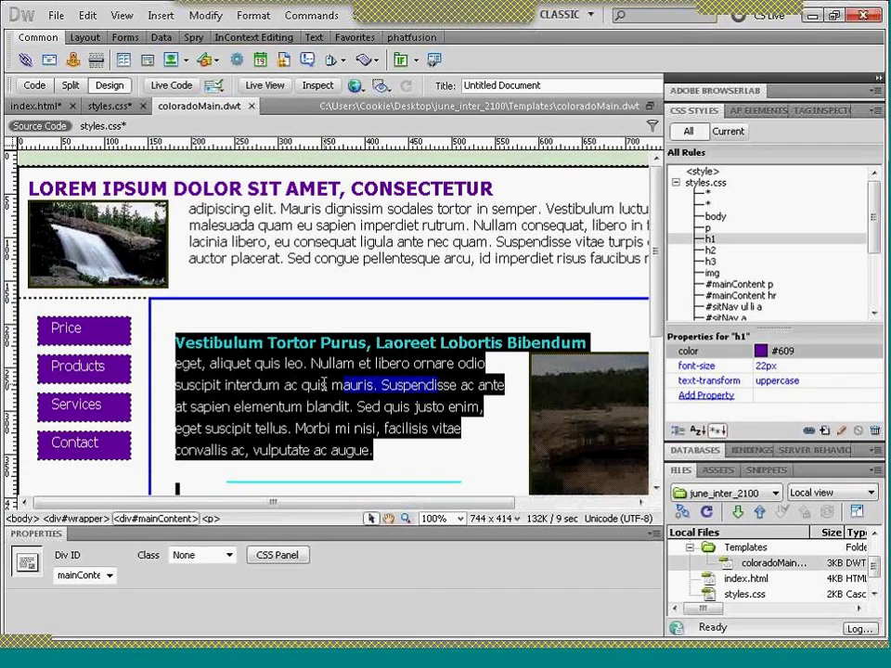
- Delete all mainContent text and images that follow the paragraph line ending in "ornare odio" in the template
{"action": "left_click", "coordinate": [198, 388]}
{"action": "left_click", "coordinate": [484, 470]}
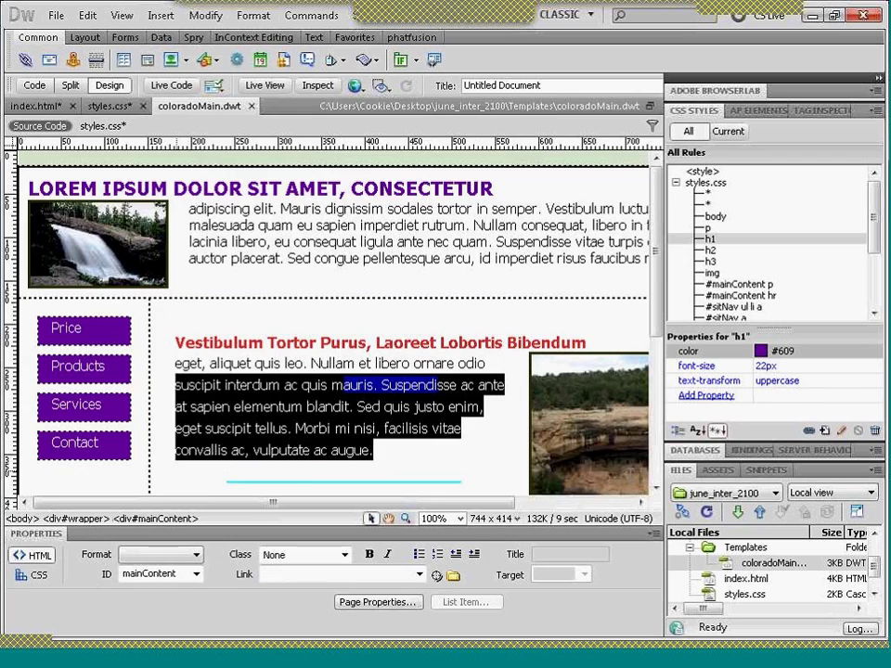
{"action": "scroll", "coordinate": [485, 445], "scroll_direction": "down", "scroll_amount": 3}
{"action": "scroll", "coordinate": [405, 387], "scroll_direction": "down", "scroll_amount": 1}
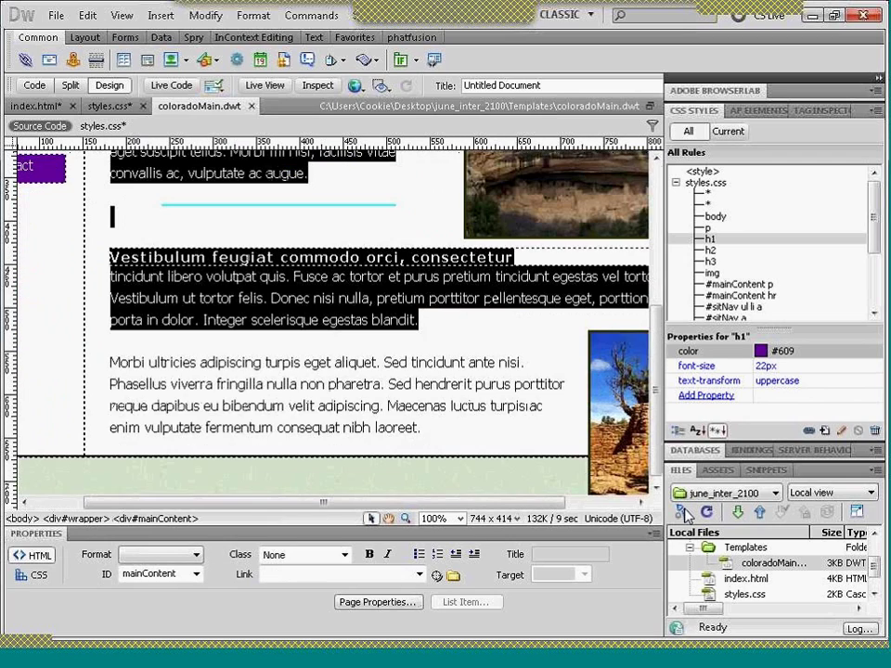
{"action": "key", "text": "shift+Down"}
{"action": "key", "text": "shift+Down"}
{"action": "key", "text": "shift+Down"}
{"action": "key", "text": "shift+Down"}
{"action": "key", "text": "shift+Down"}
{"action": "key", "text": "Delete"}
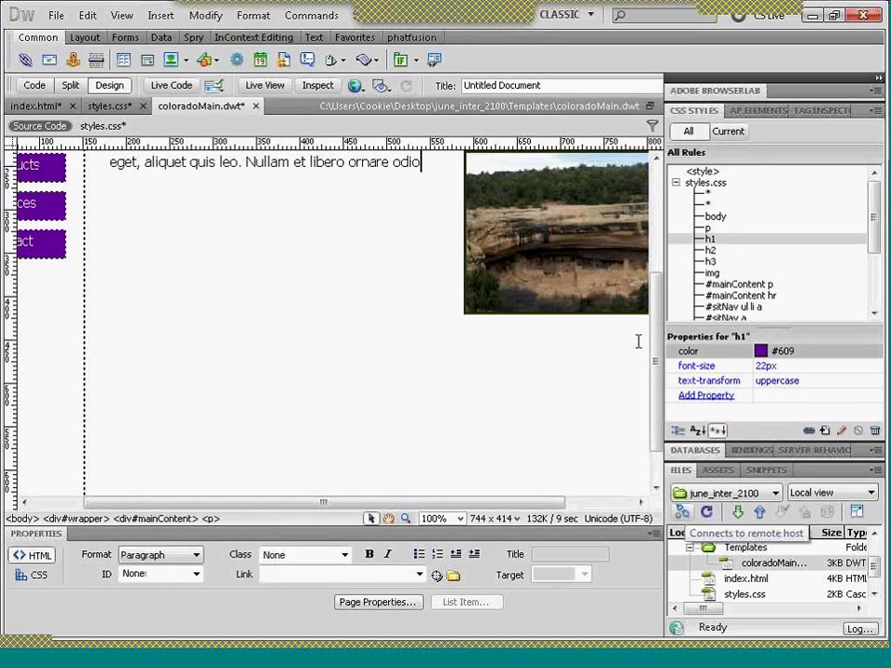
{"action": "key", "text": "Up"}
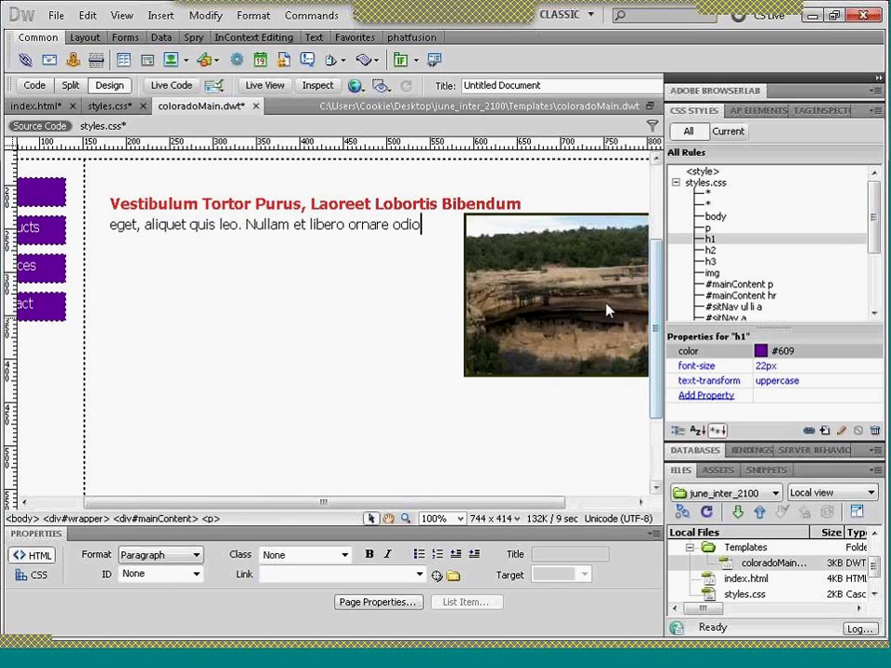
- Make the whole mainContent div an editable template region named mainContent
{"action": "left_click_drag", "start_coordinate": [656, 295], "coordinate": [655, 250]}
{"action": "left_click", "coordinate": [431, 299]}
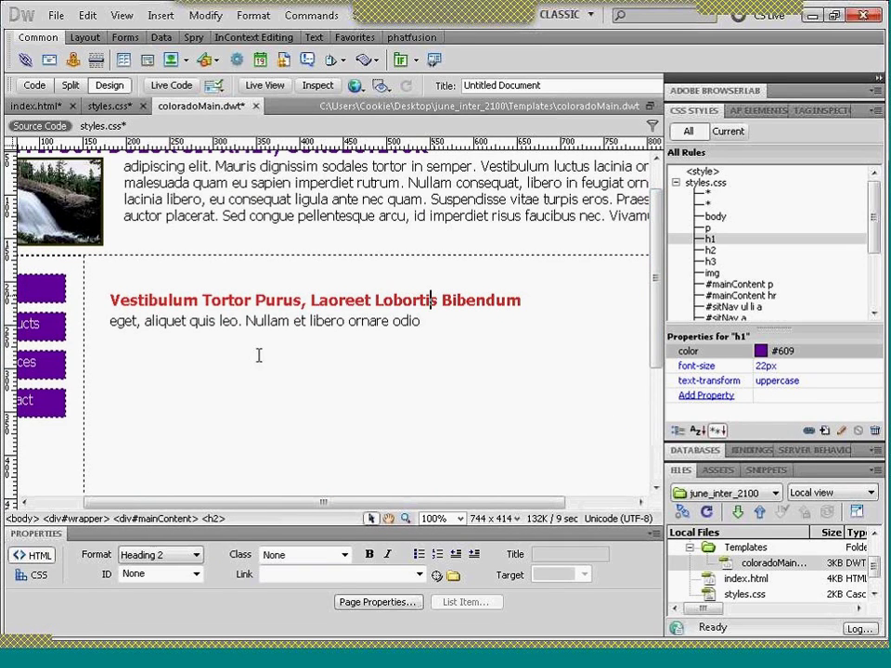
{"action": "left_click", "coordinate": [131, 265]}
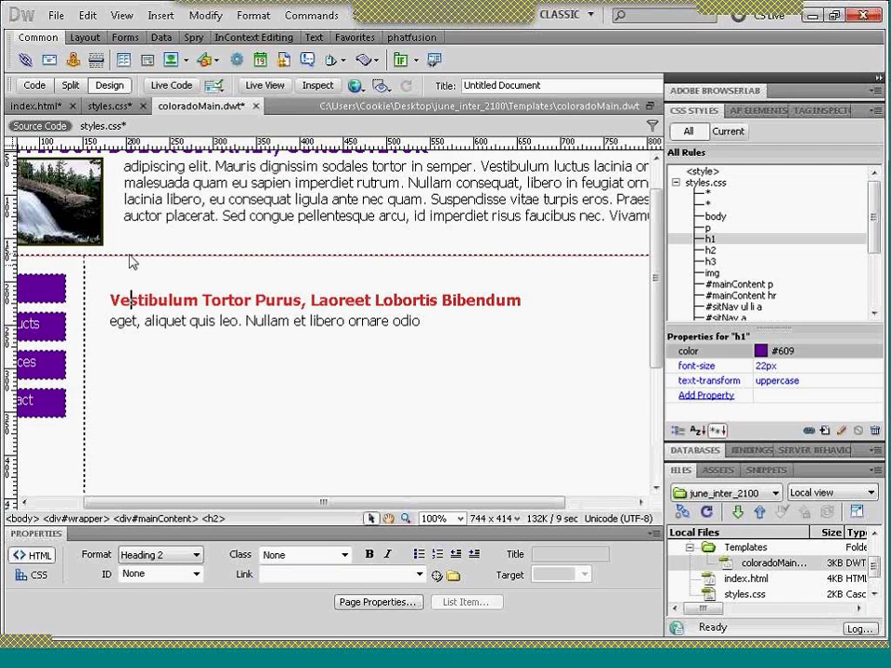
{"action": "left_click", "coordinate": [129, 260]}
{"action": "left_click", "coordinate": [133, 302]}
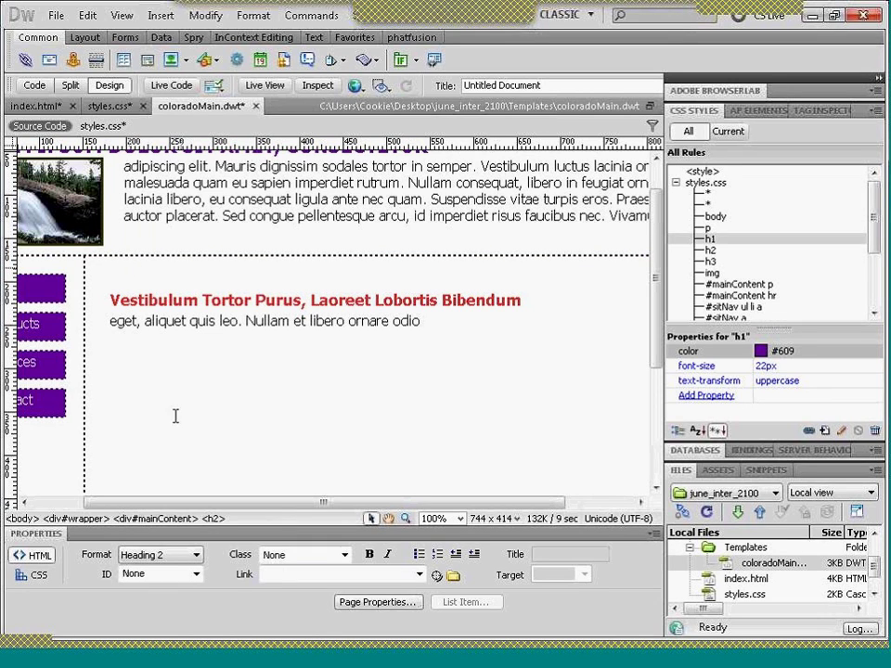
{"action": "left_click", "coordinate": [159, 520]}
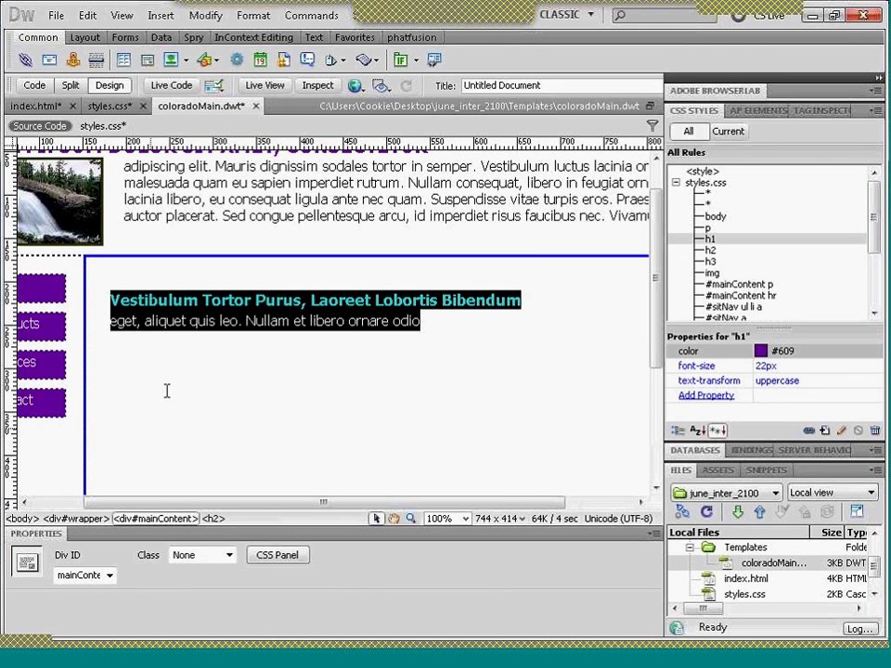
{"action": "left_click", "coordinate": [161, 16]}
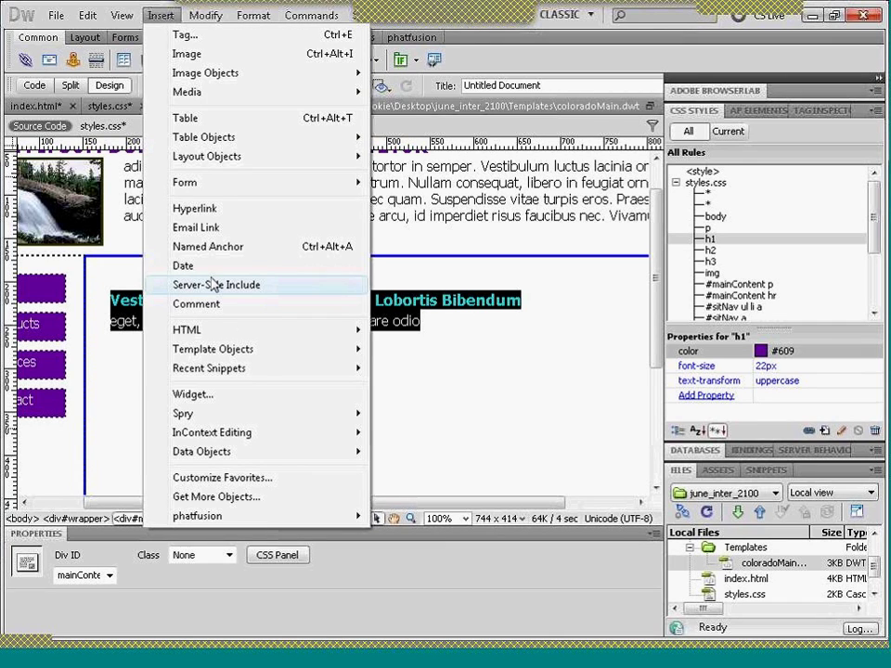
{"action": "mouse_move", "coordinate": [267, 350]}
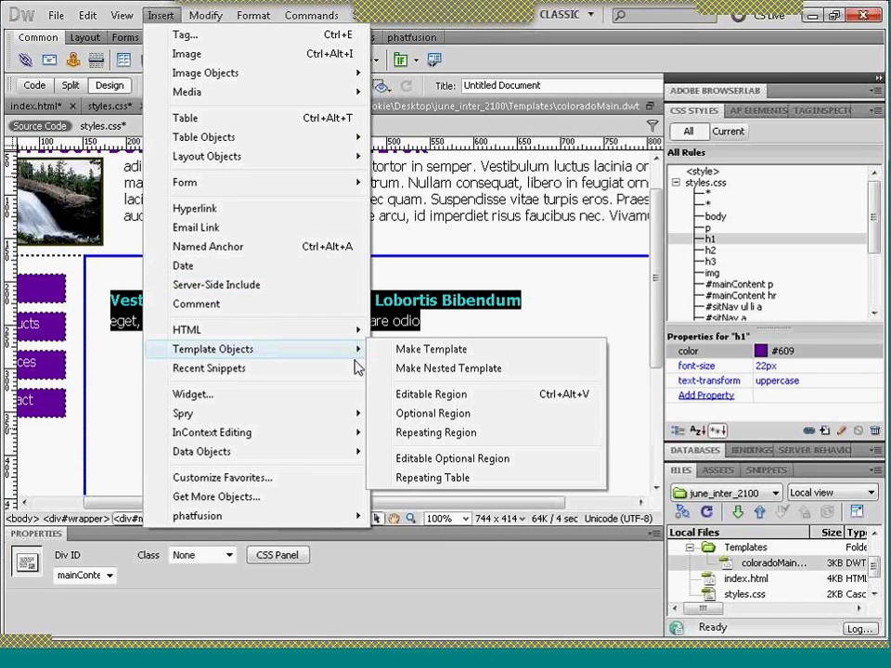
{"action": "left_click", "coordinate": [429, 395]}
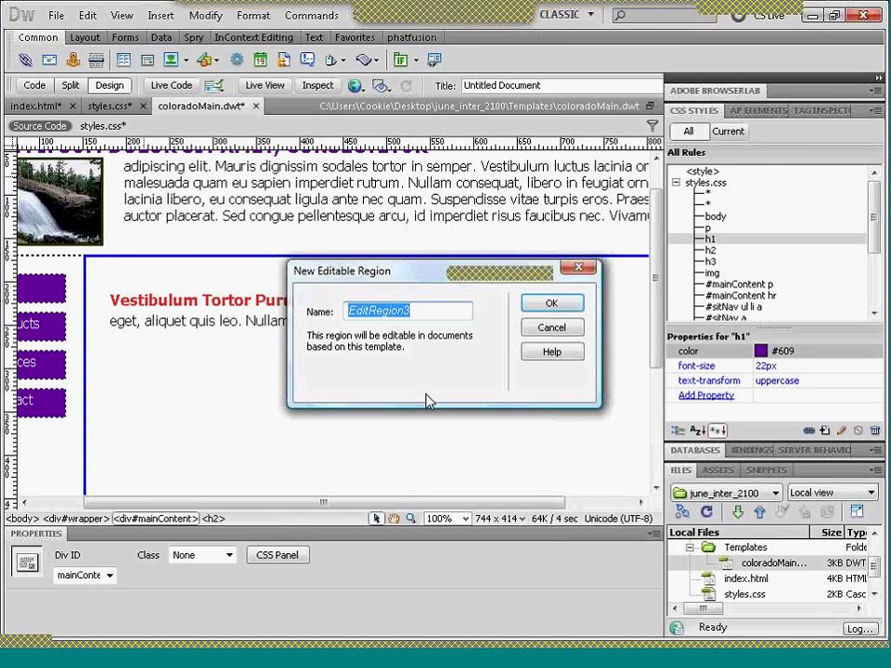
{"action": "type", "text": "ma"}
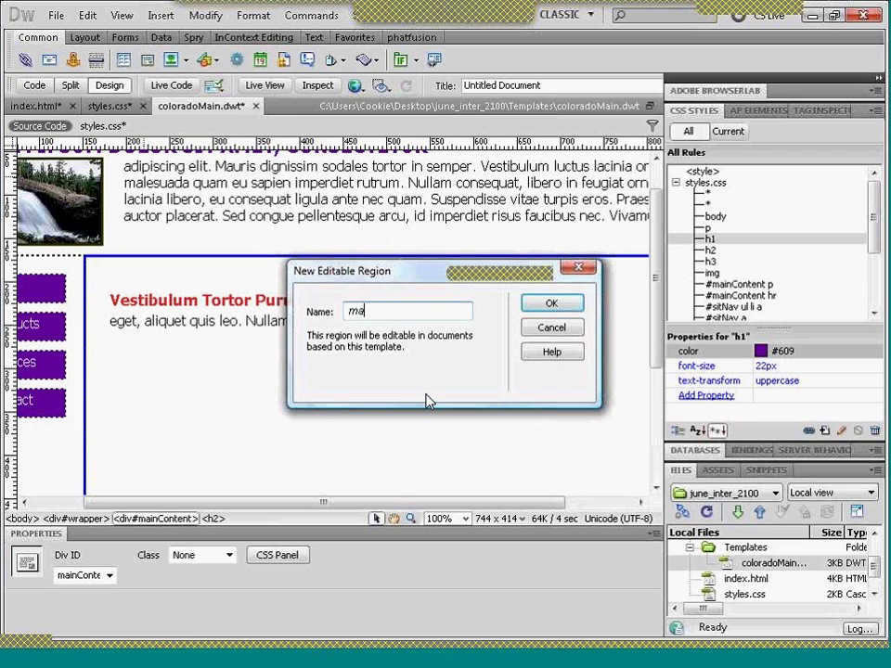
{"action": "type", "text": "inContent"}
{"action": "left_click", "coordinate": [574, 306]}
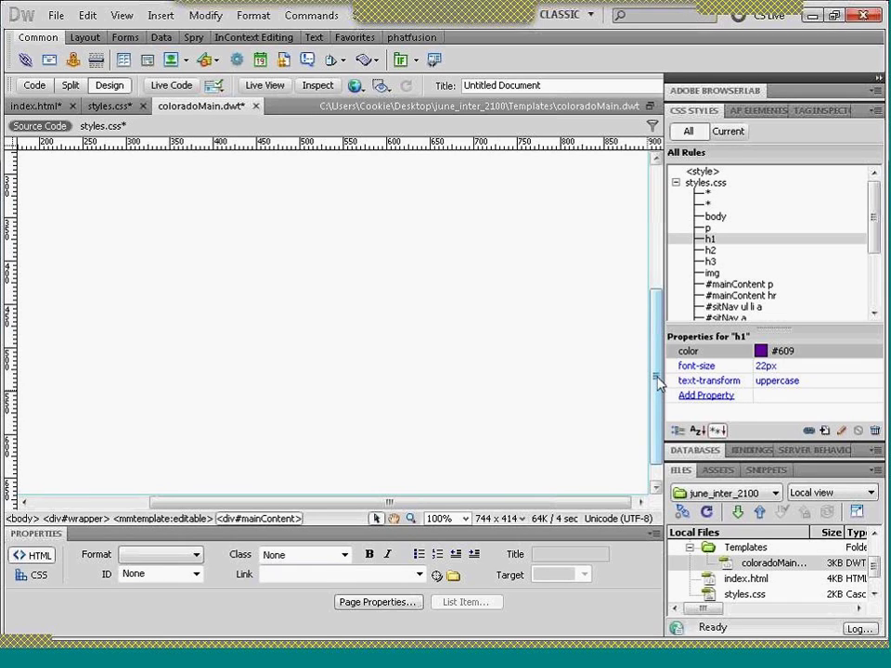
- Replace the level 1 heading text in the template's header with "company logo"
{"action": "scroll", "coordinate": [656, 382], "scroll_direction": "up", "scroll_amount": 3}
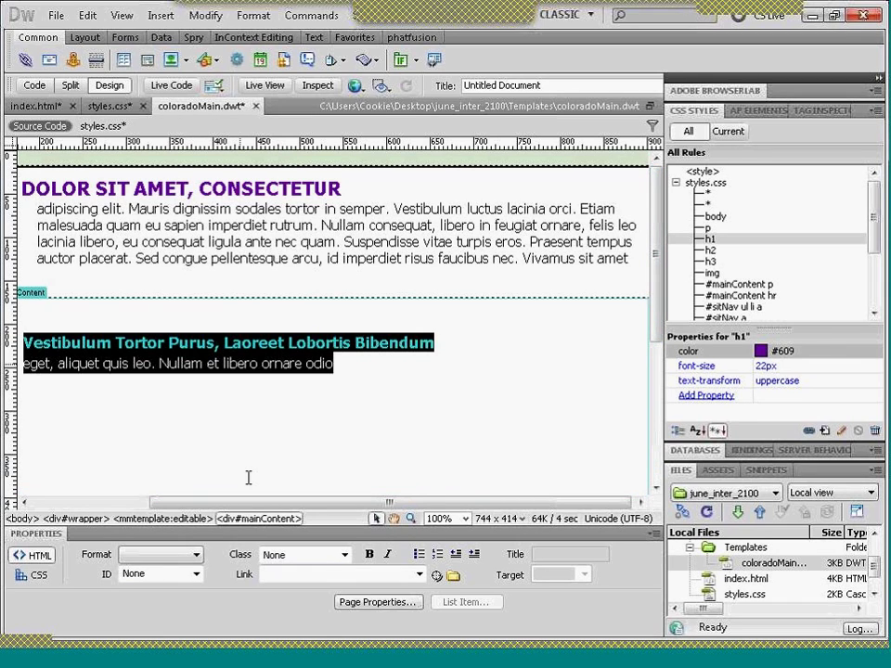
{"action": "left_click_drag", "start_coordinate": [249, 508], "coordinate": [178, 505]}
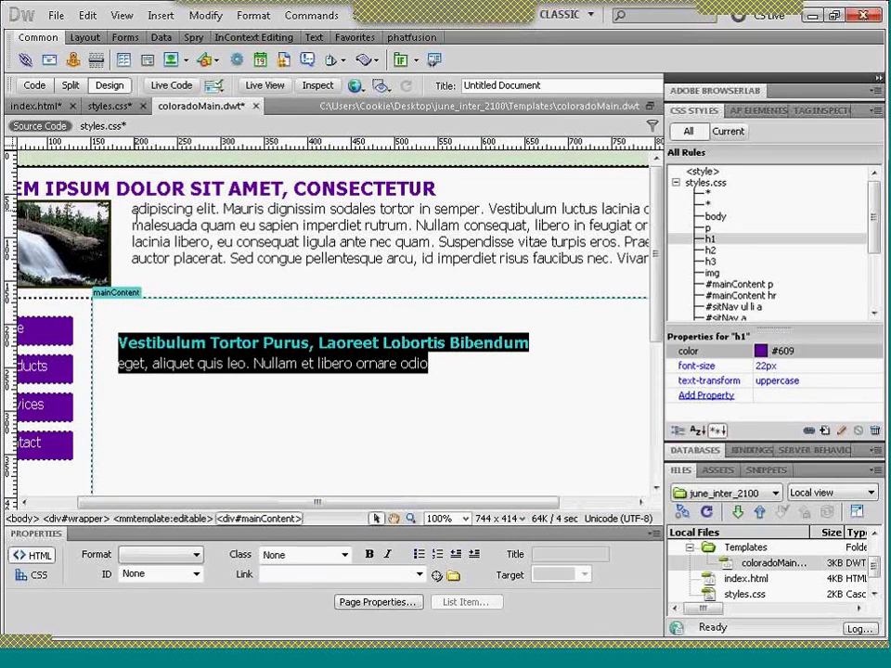
{"action": "left_click", "coordinate": [135, 208]}
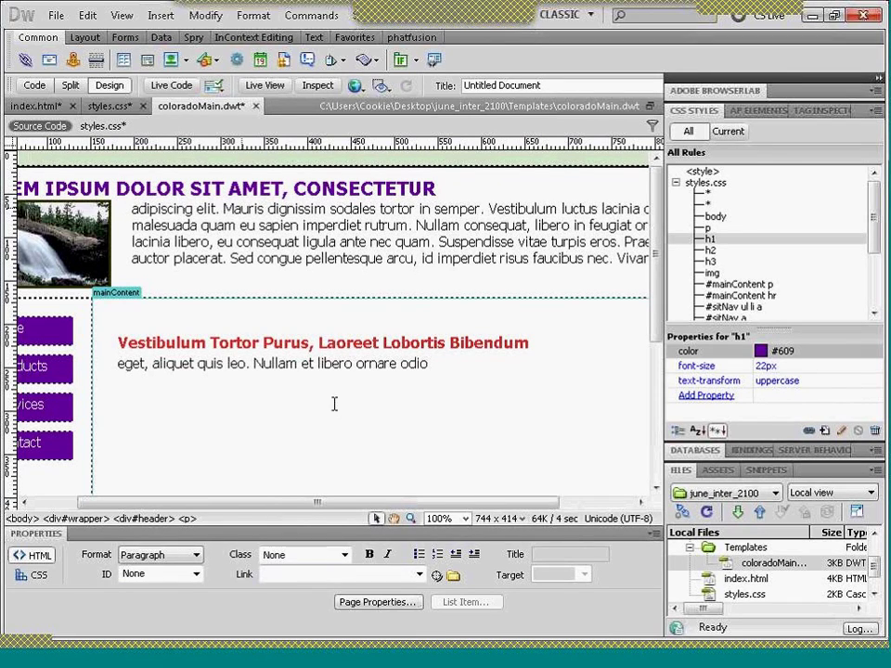
{"action": "left_click_drag", "start_coordinate": [325, 506], "coordinate": [237, 501]}
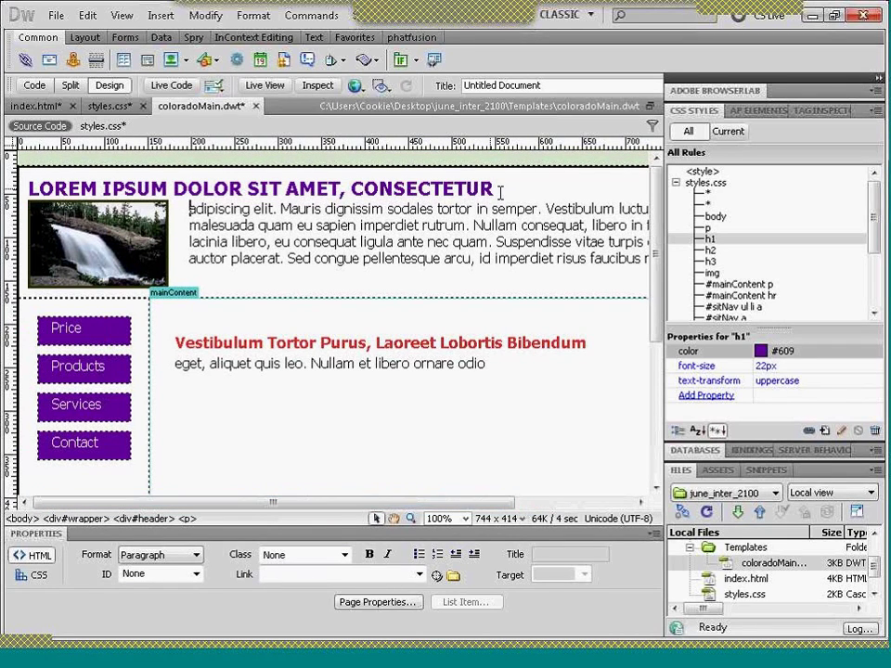
{"action": "left_click_drag", "start_coordinate": [499, 190], "coordinate": [33, 190]}
{"action": "type", "text": "co"}
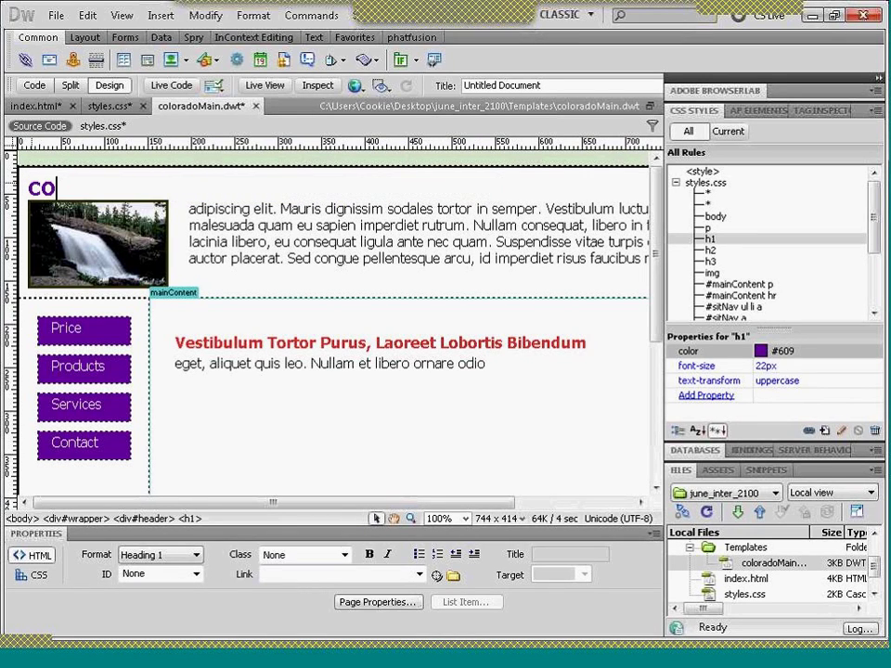
{"action": "type", "text": "mpany"}
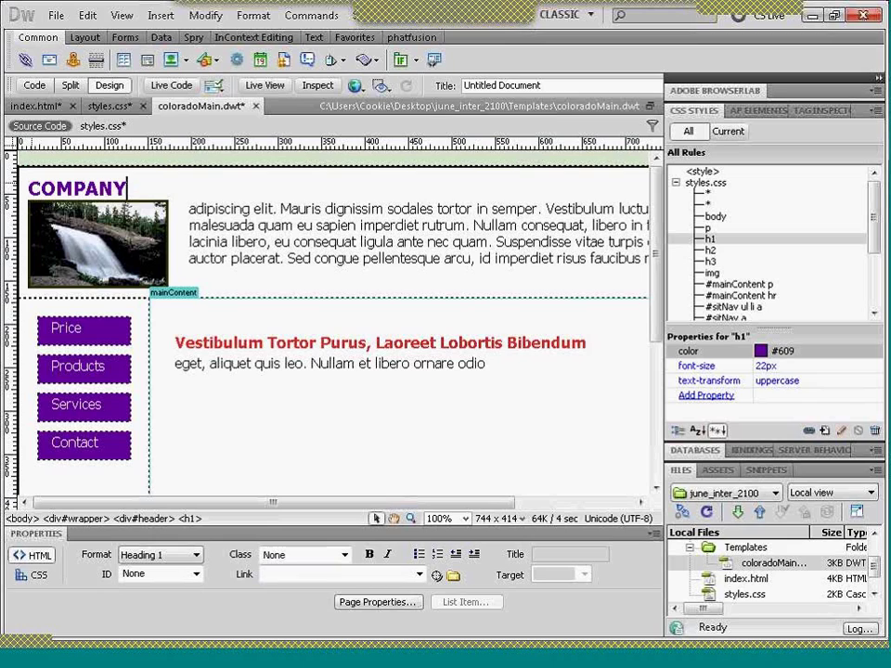
{"action": "type", "text": " logo"}
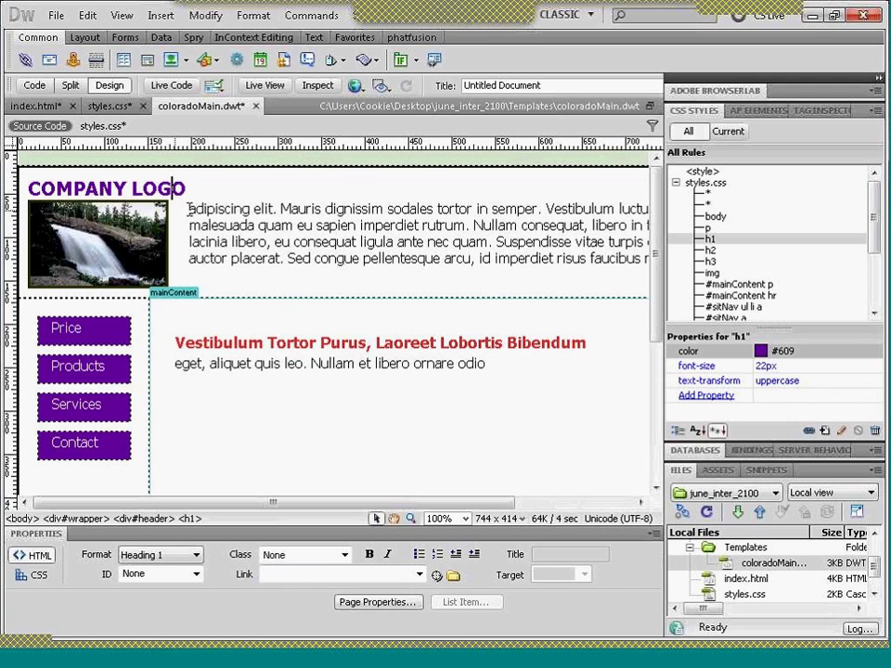
- Make the header paragraph beside the waterfall image an editable template region named HEAD
{"action": "left_click_drag", "start_coordinate": [190, 208], "coordinate": [653, 261]}
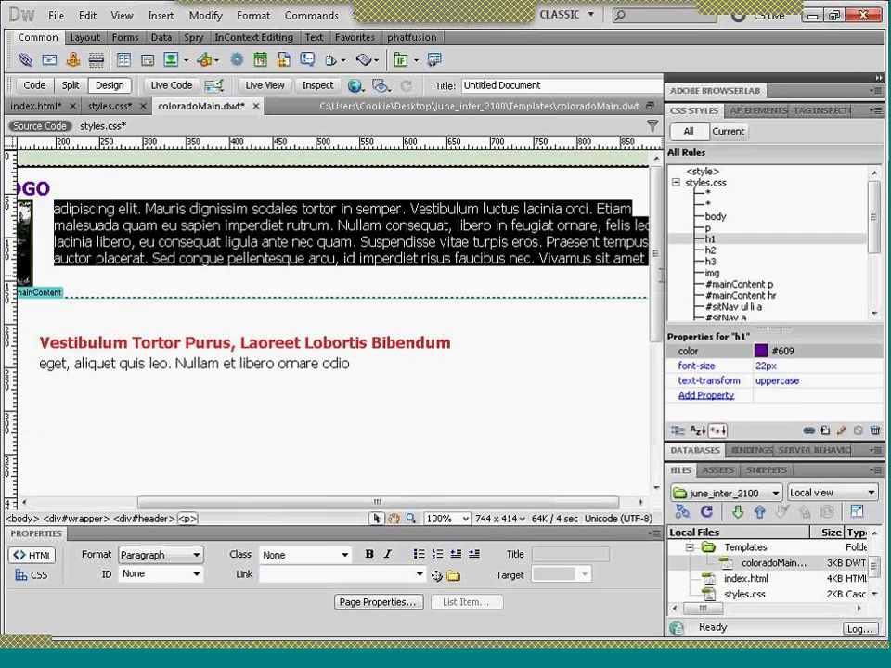
{"action": "left_click", "coordinate": [163, 16]}
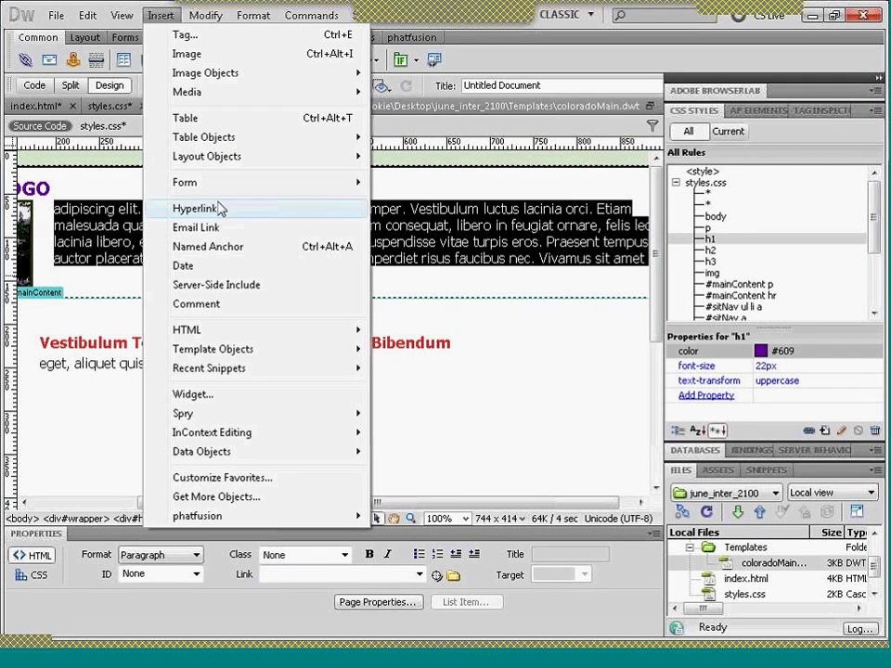
{"action": "mouse_move", "coordinate": [273, 352]}
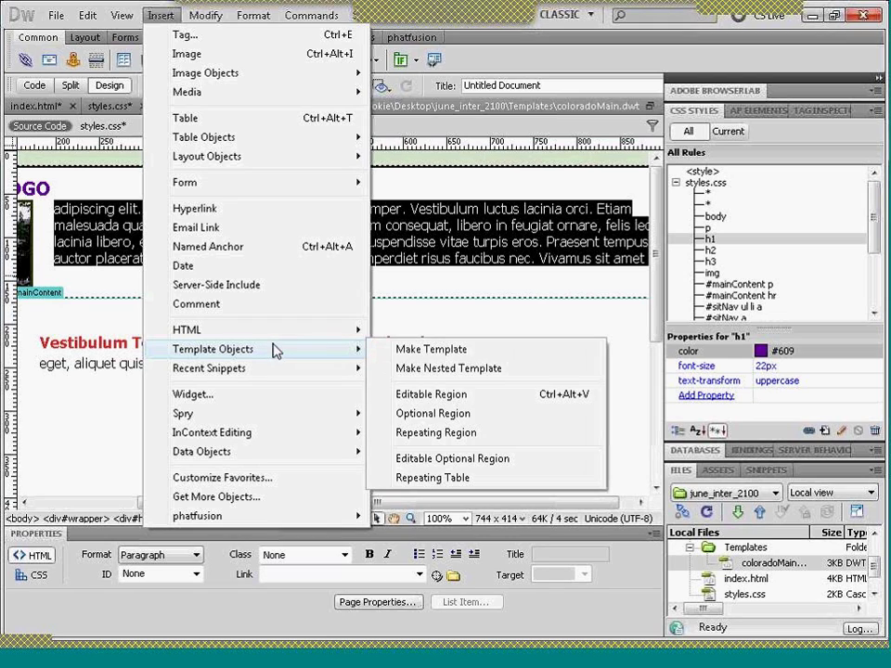
{"action": "left_click", "coordinate": [461, 399]}
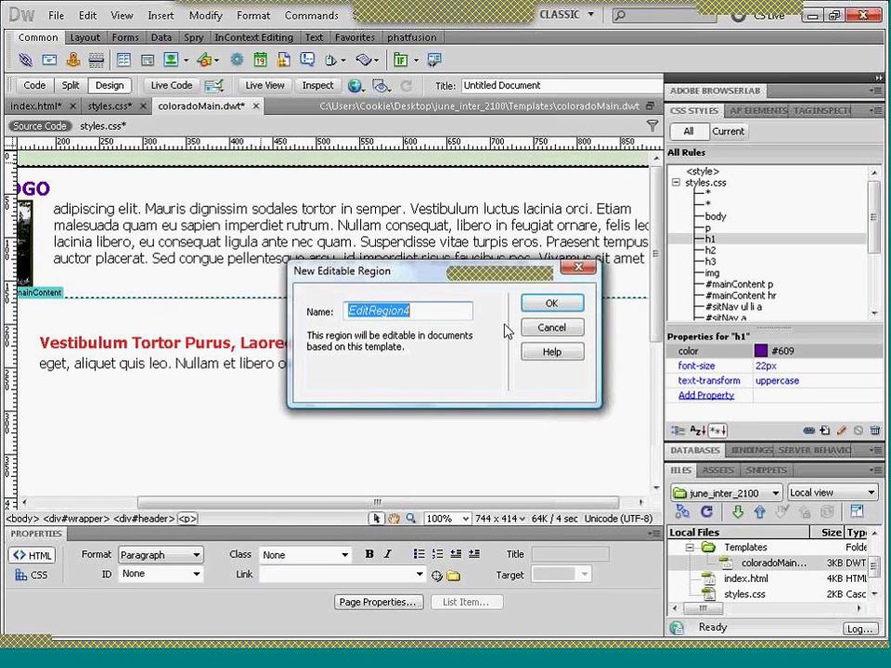
{"action": "type", "text": "HE"}
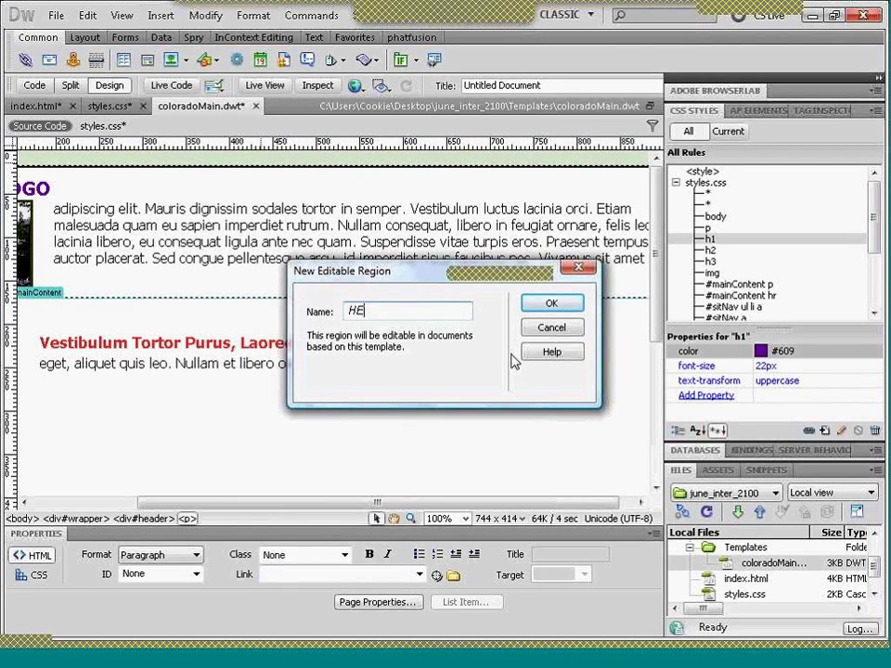
{"action": "type", "text": "AD"}
{"action": "left_click", "coordinate": [551, 305]}
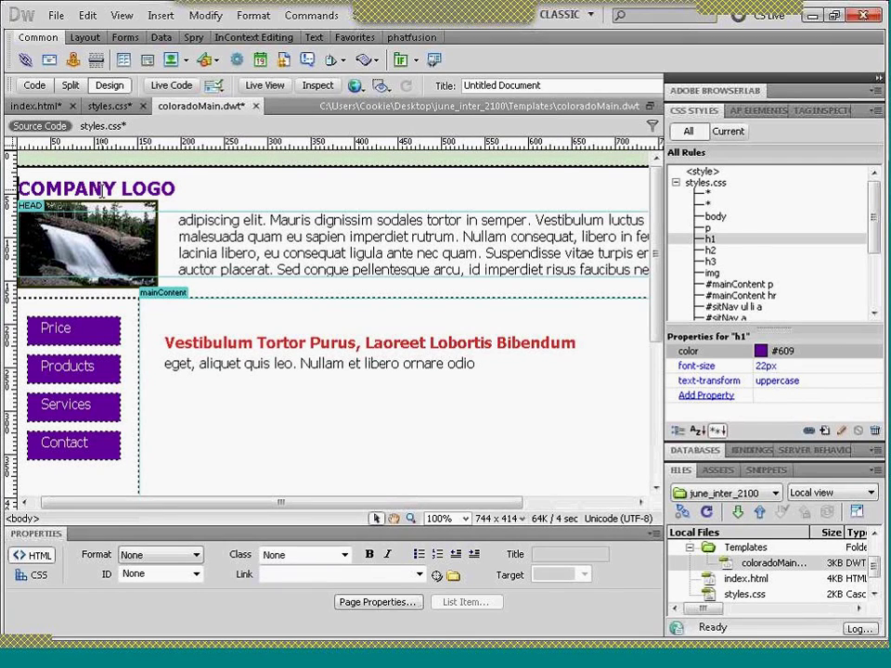
{"action": "left_click", "coordinate": [189, 363]}
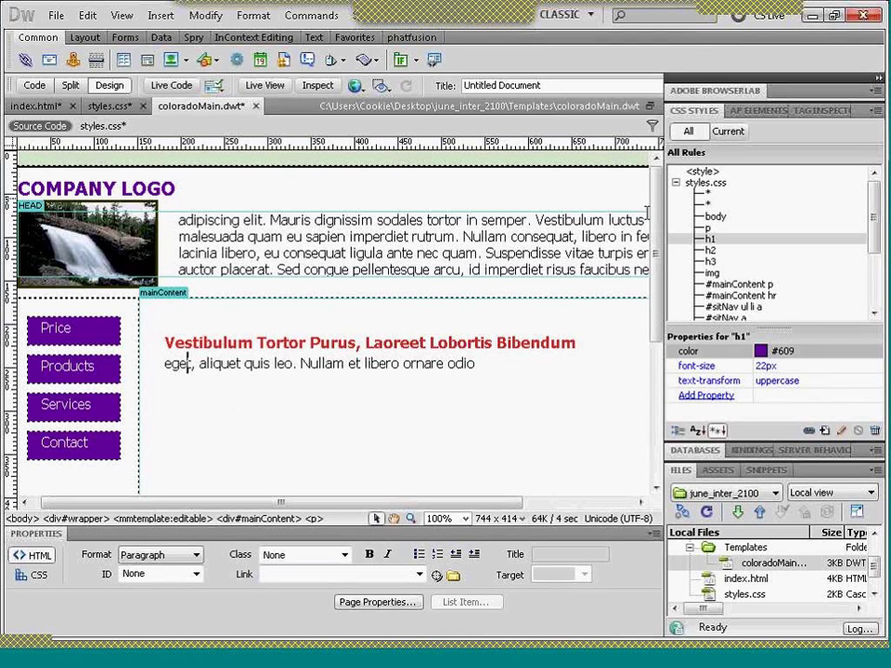
{"action": "left_click_drag", "start_coordinate": [657, 232], "coordinate": [653, 267]}
{"action": "scroll", "coordinate": [189, 219], "scroll_direction": "down", "scroll_amount": 3}
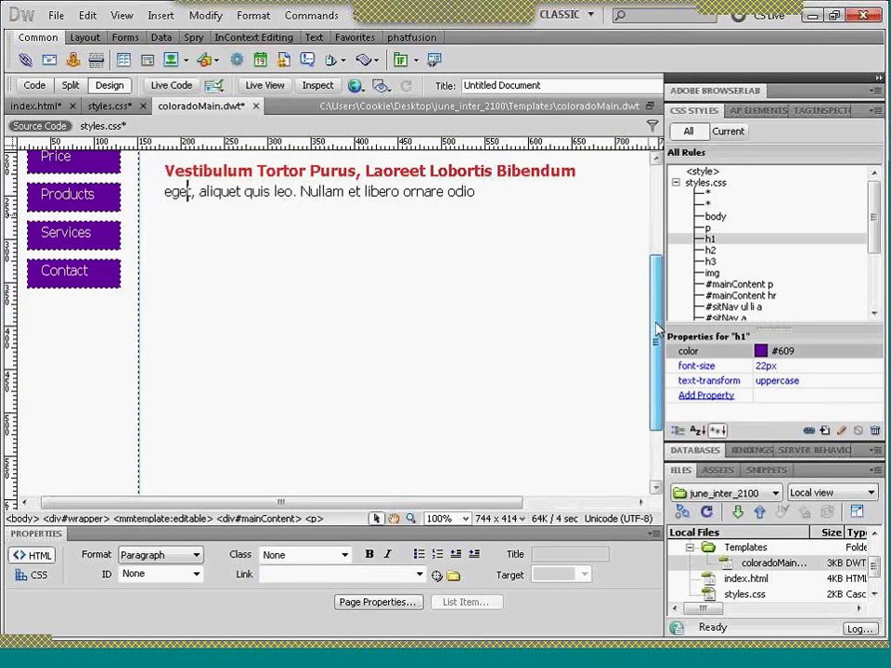
{"action": "left_click", "coordinate": [62, 316]}
{"action": "scroll", "coordinate": [62, 316], "scroll_direction": "up", "scroll_amount": 2}
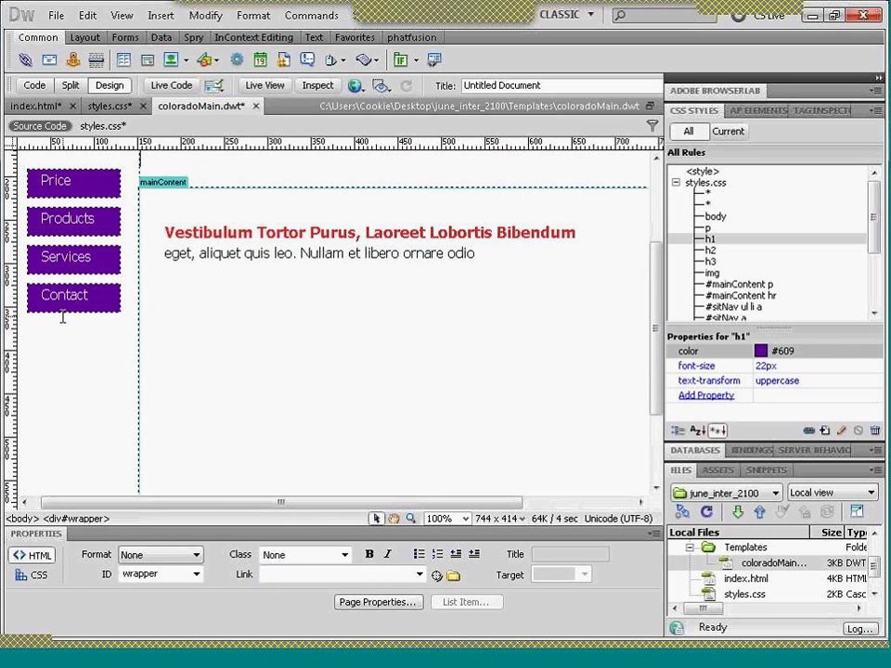
{"action": "left_click", "coordinate": [62, 316]}
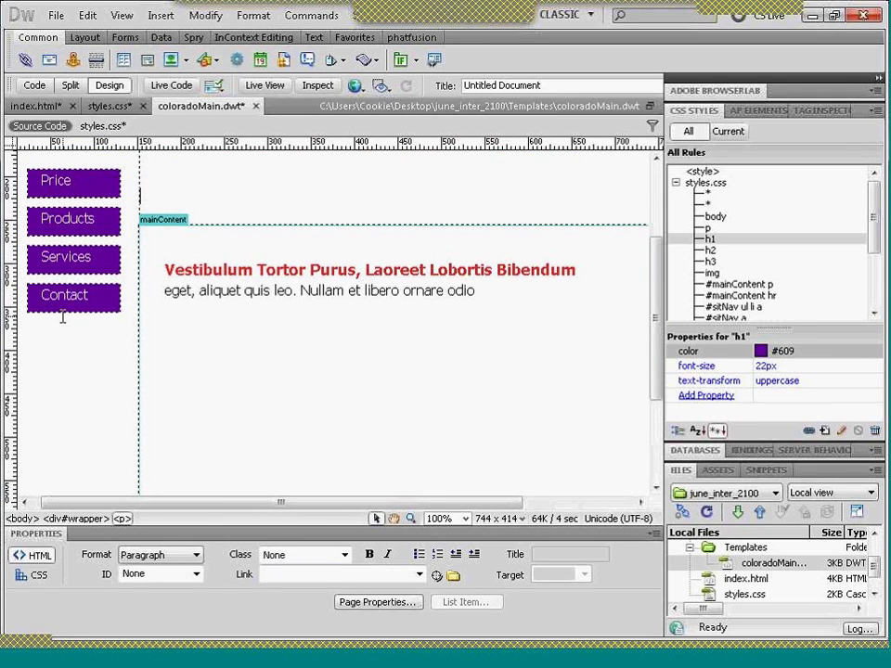
{"action": "key", "text": "BackSpace"}
- Insert a horizontal rule below the Contact link in the sitNav sidebar
{"action": "left_click", "coordinate": [75, 319]}
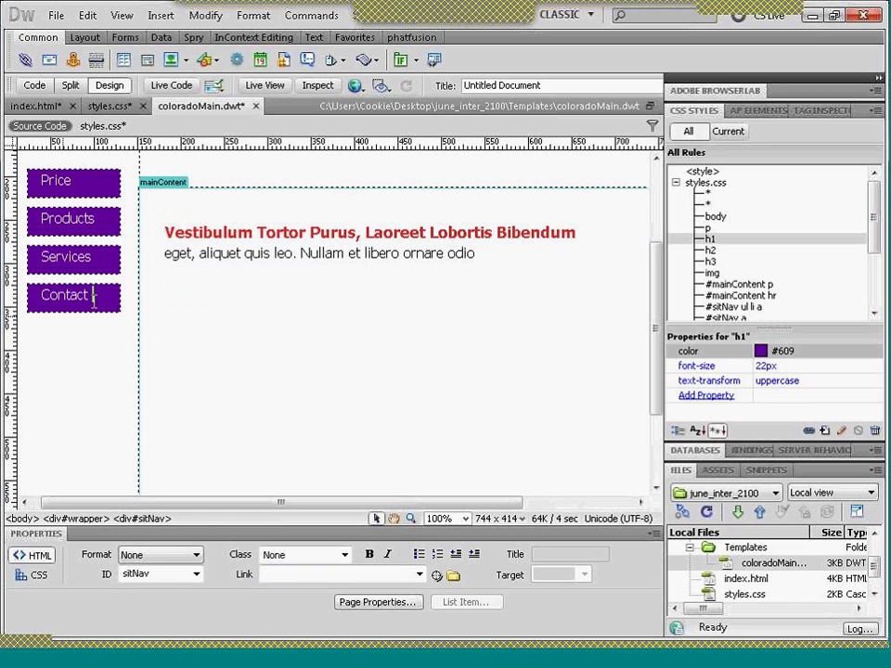
{"action": "left_click", "coordinate": [93, 296]}
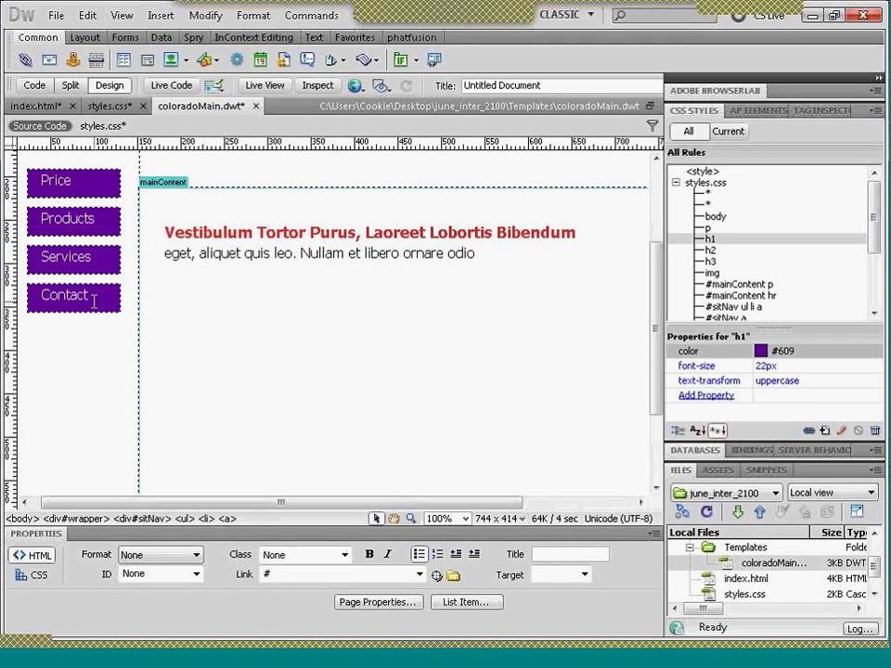
{"action": "left_click", "coordinate": [18, 330]}
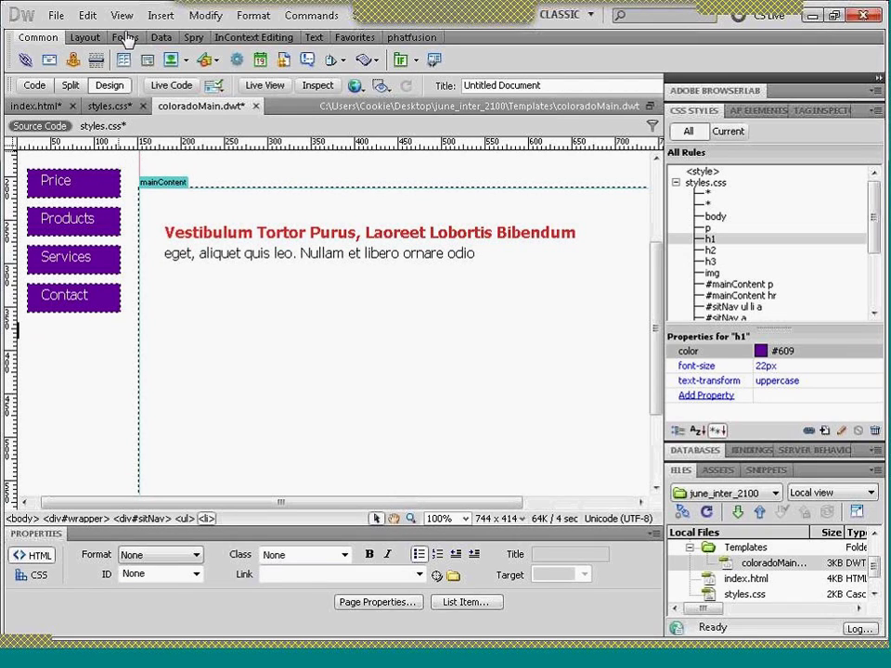
{"action": "left_click", "coordinate": [159, 16]}
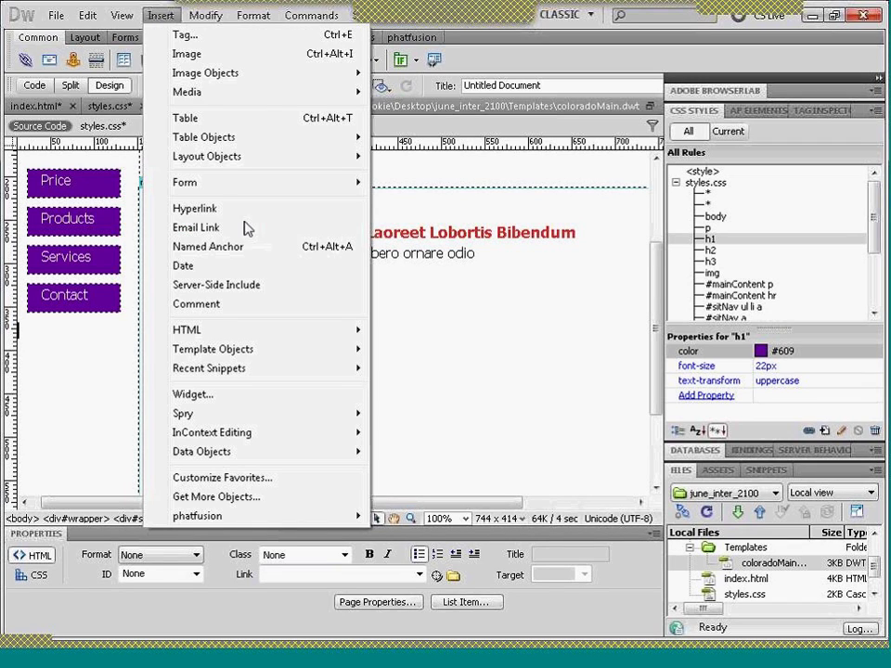
{"action": "mouse_move", "coordinate": [357, 332]}
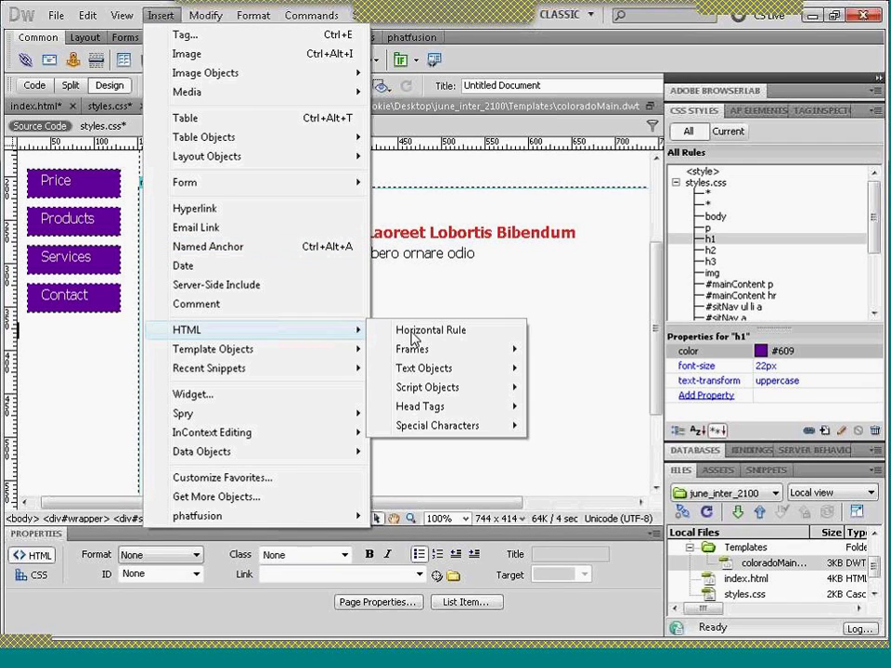
{"action": "left_click", "coordinate": [411, 331]}
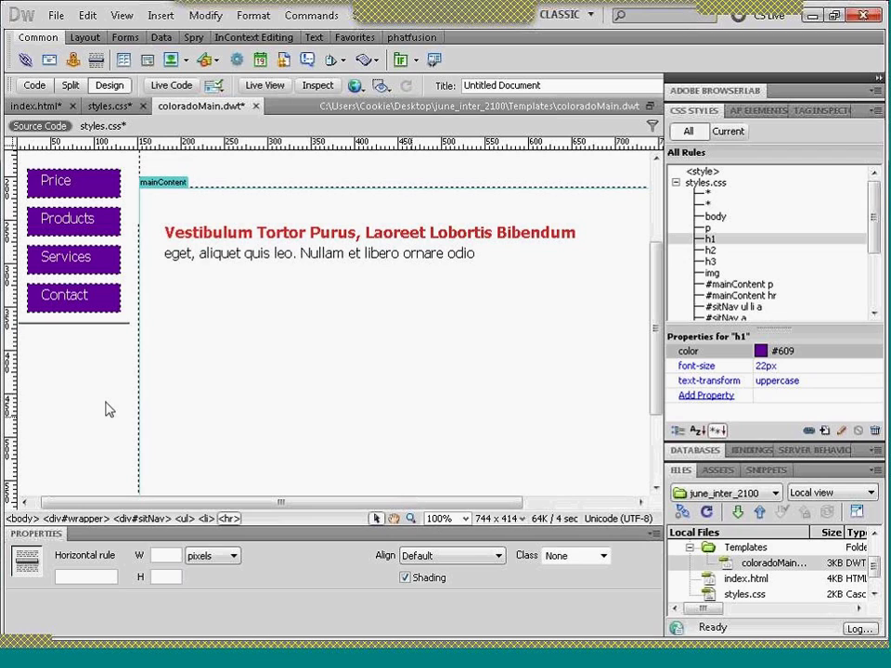
- Set the height of the horizontal rule under the sidebar navigation to 5
{"action": "left_click", "coordinate": [133, 317]}
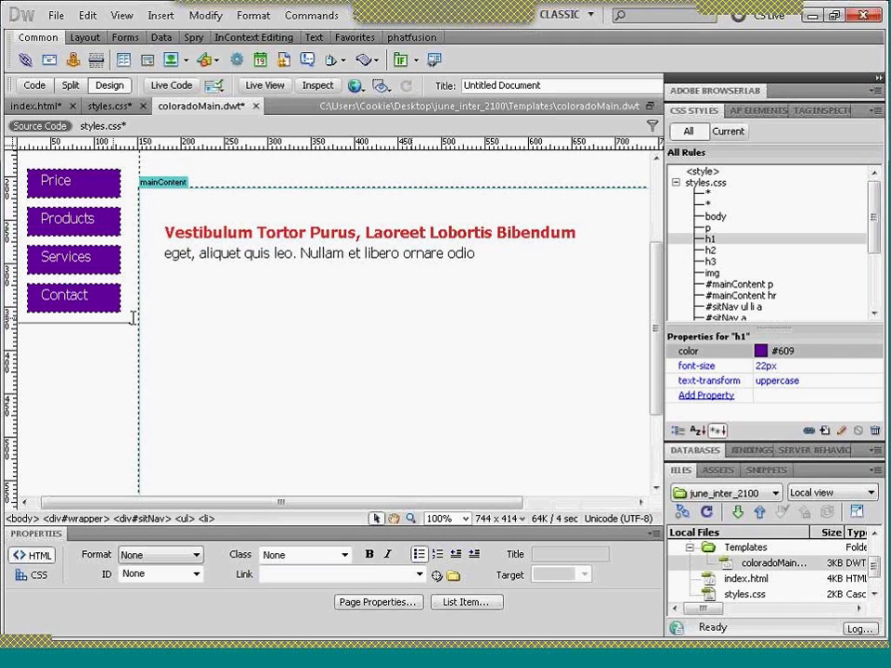
{"action": "left_click", "coordinate": [86, 325]}
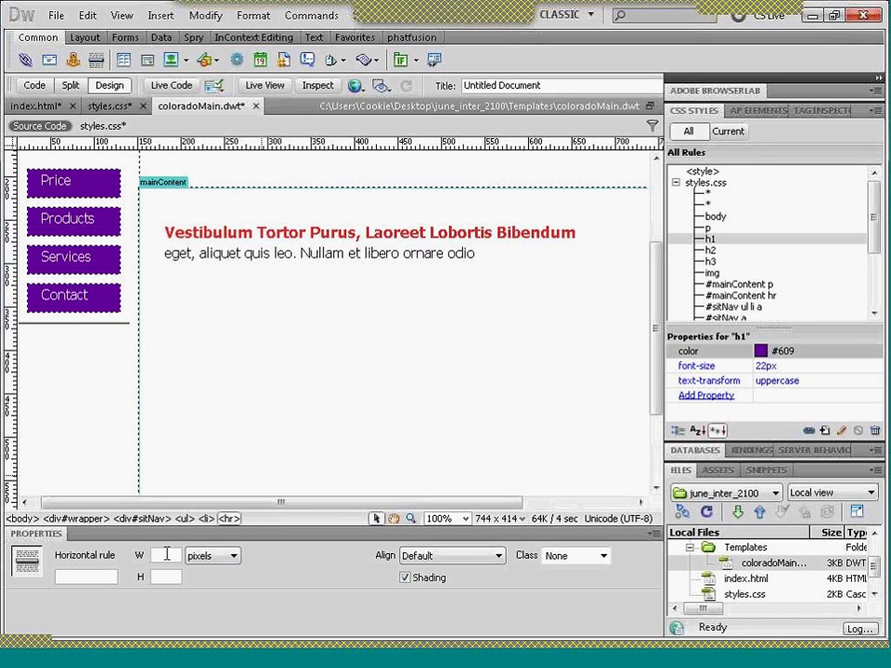
{"action": "type", "text": "5"}
{"action": "key", "text": "Return"}
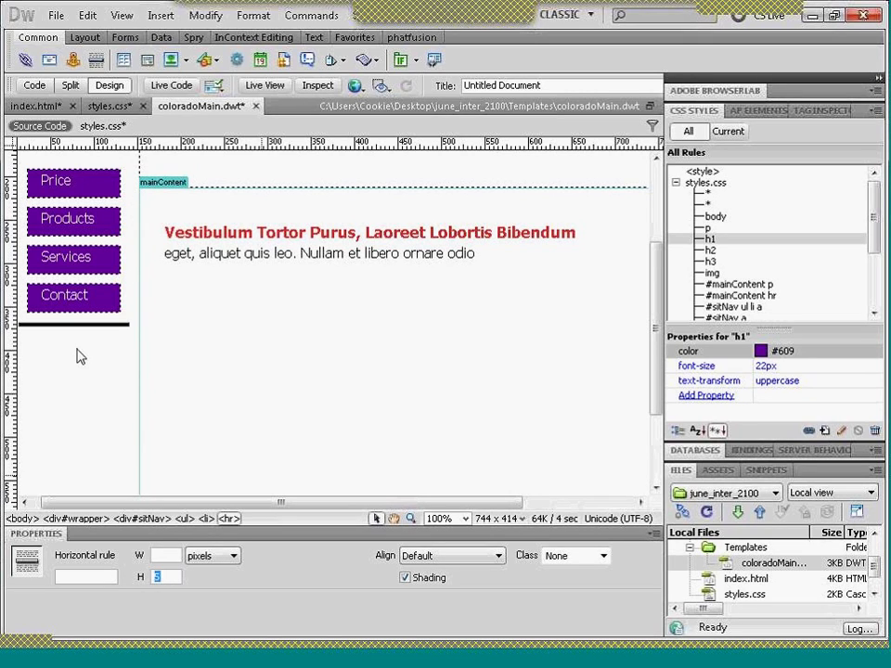
- Add a paragraph reading "Sponsors" below the horizontal rule in the sidebar
{"action": "left_click", "coordinate": [134, 321]}
{"action": "left_click", "coordinate": [134, 321]}
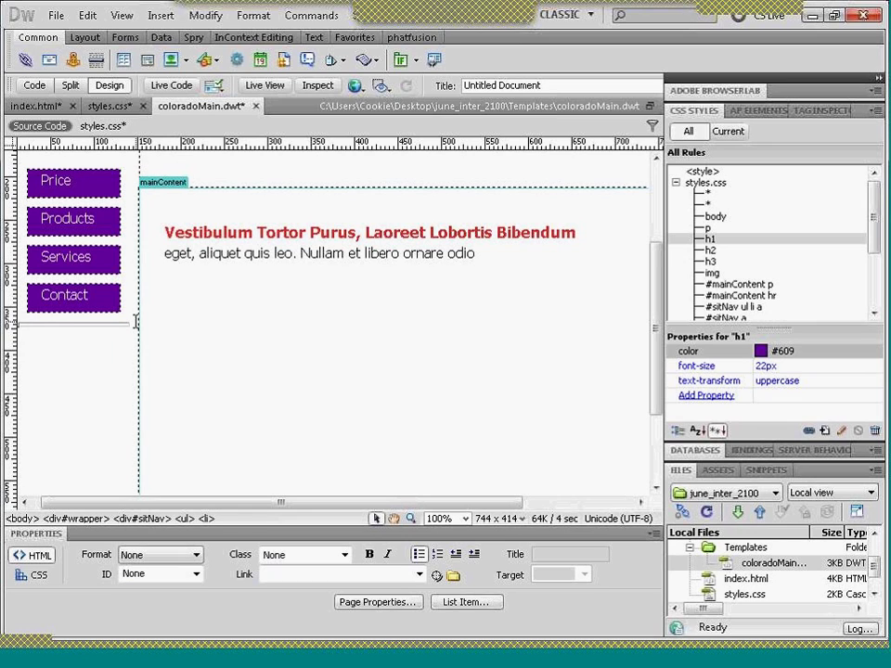
{"action": "left_click", "coordinate": [37, 399]}
{"action": "left_click", "coordinate": [133, 324]}
{"action": "key", "text": "Return"}
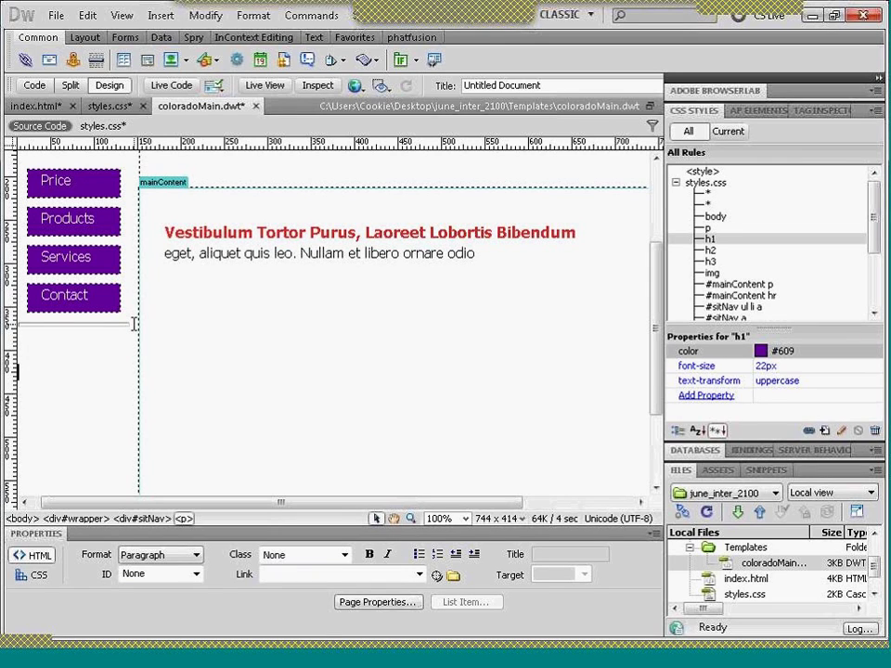
{"action": "type", "text": "Sponsors"}
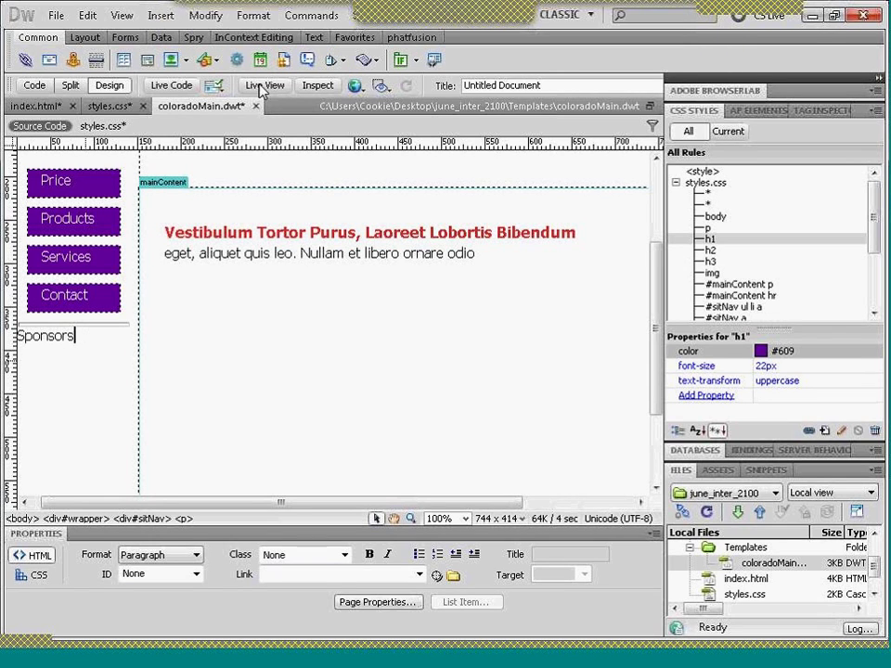
- Center the Sponsors paragraph and start a new paragraph beneath it
{"action": "left_click", "coordinate": [254, 15]}
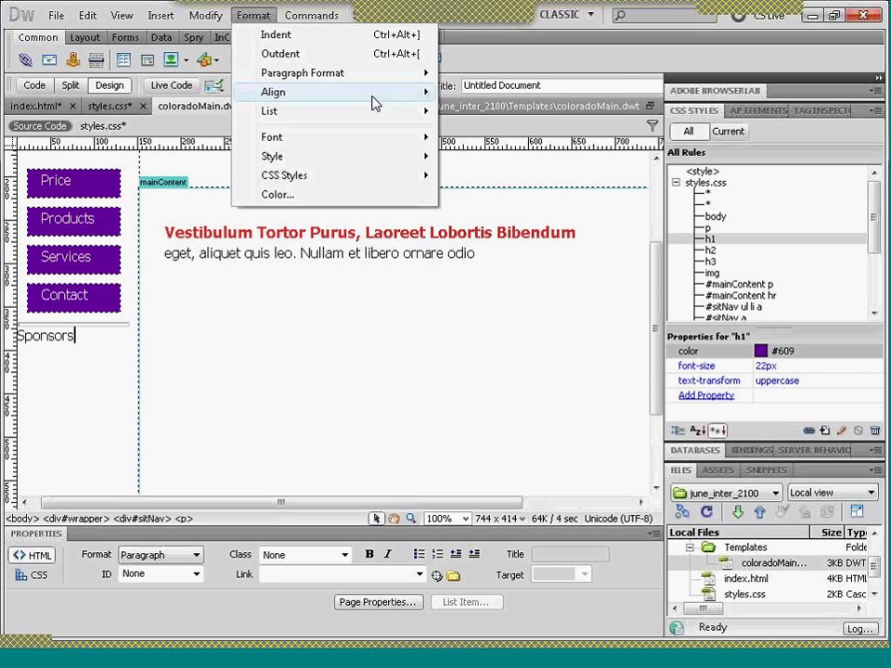
{"action": "mouse_move", "coordinate": [381, 92]}
{"action": "left_click", "coordinate": [477, 112]}
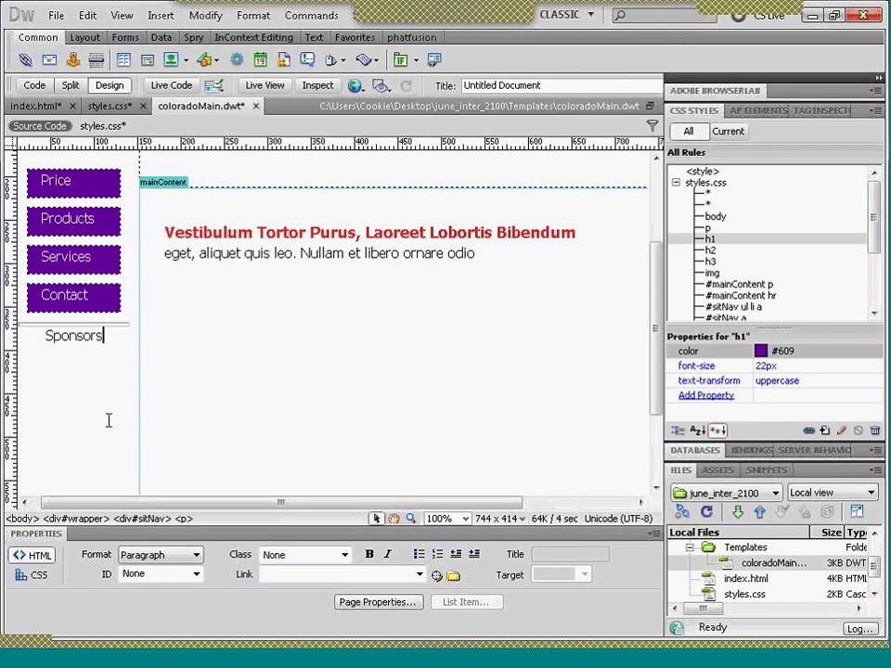
{"action": "key", "text": "Return"}
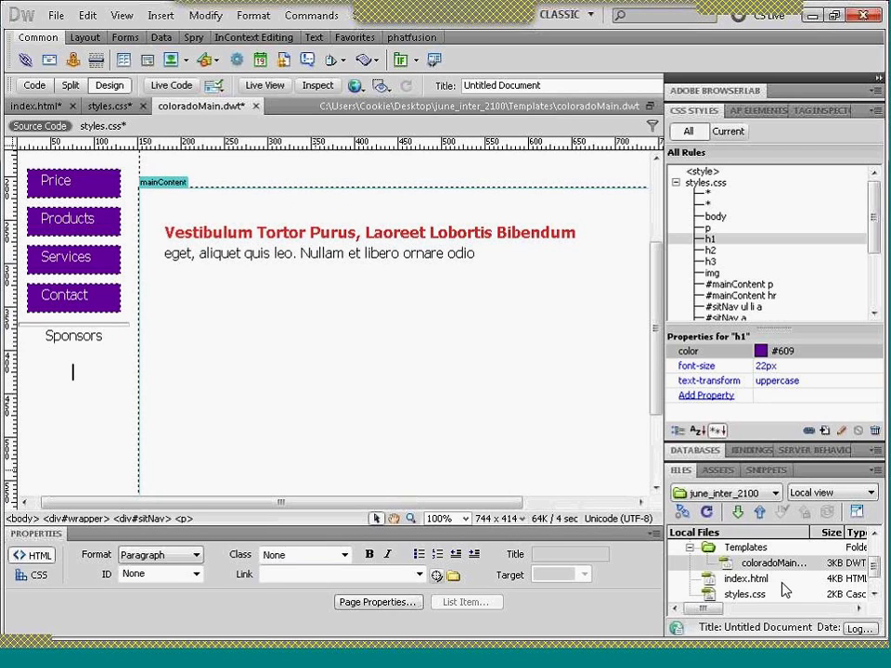
- Show the site's image assets and enlarge their list so more file names fit
{"action": "left_click_drag", "start_coordinate": [872, 573], "coordinate": [872, 561]}
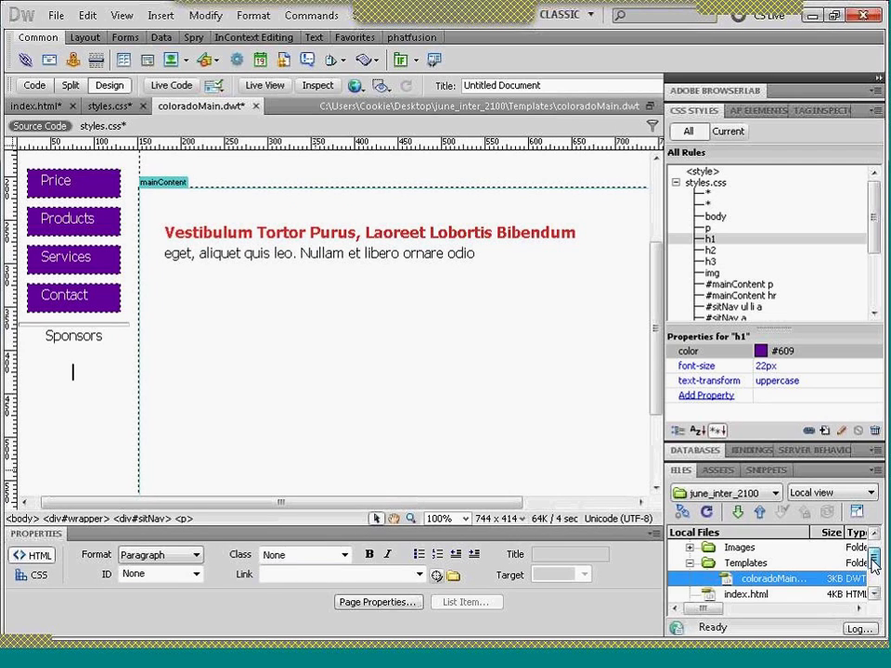
{"action": "left_click", "coordinate": [690, 551]}
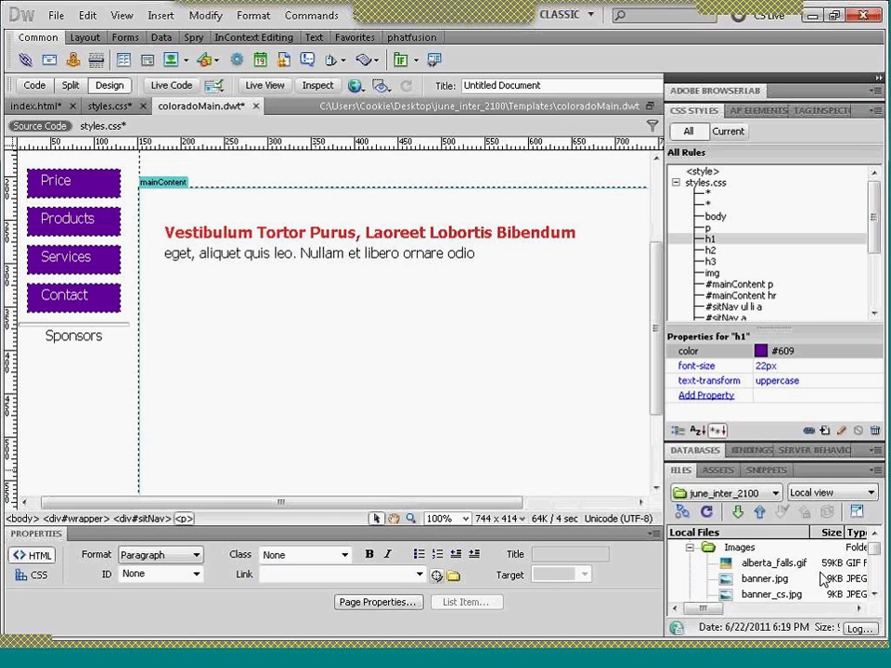
{"action": "left_click", "coordinate": [718, 471]}
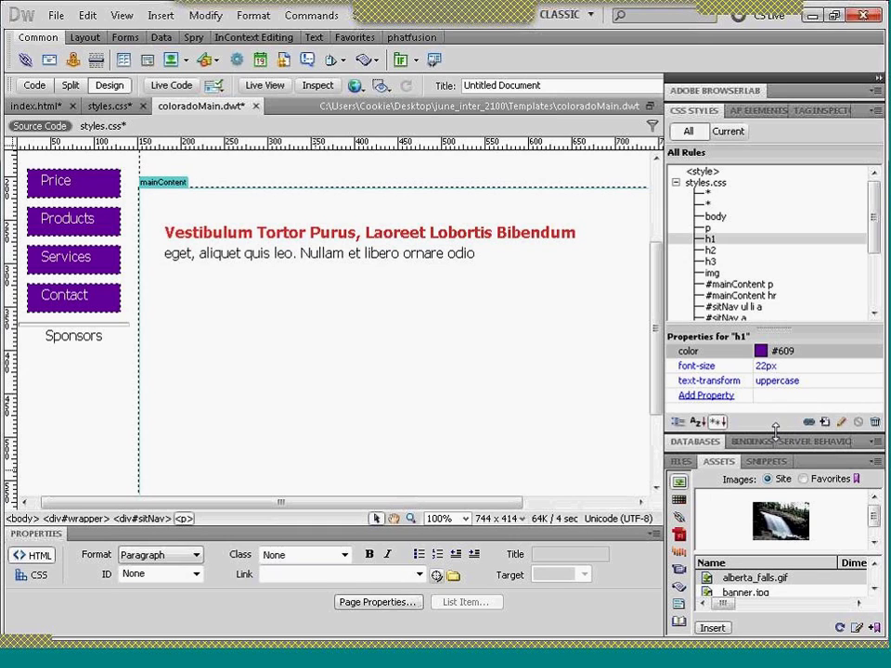
{"action": "left_click_drag", "start_coordinate": [776, 432], "coordinate": [768, 328]}
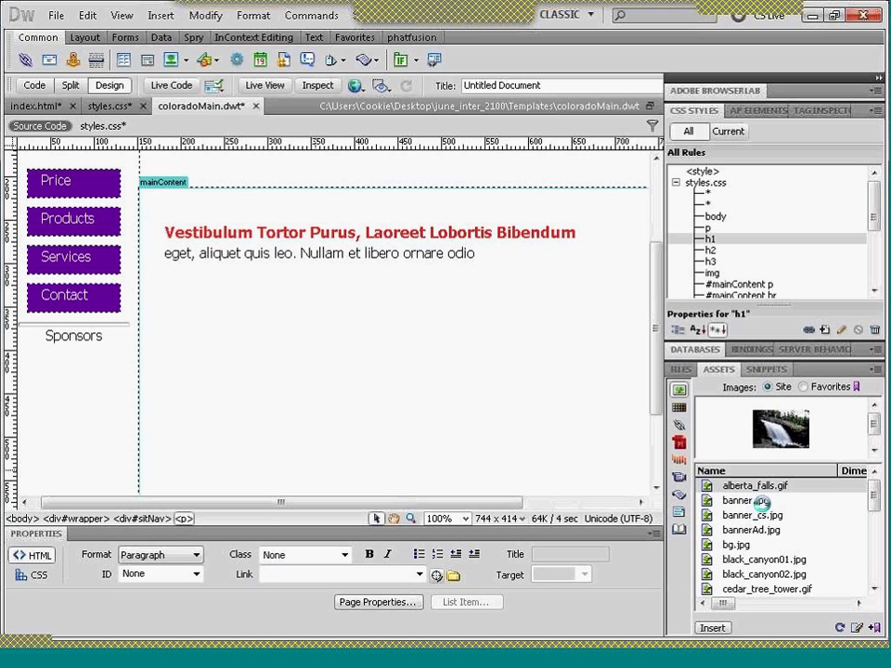
- Preview the site images and insert black_canyon01.jpg below Sponsors with the alternate text "black canyon"
{"action": "left_click", "coordinate": [763, 502]}
{"action": "left_click", "coordinate": [764, 511]}
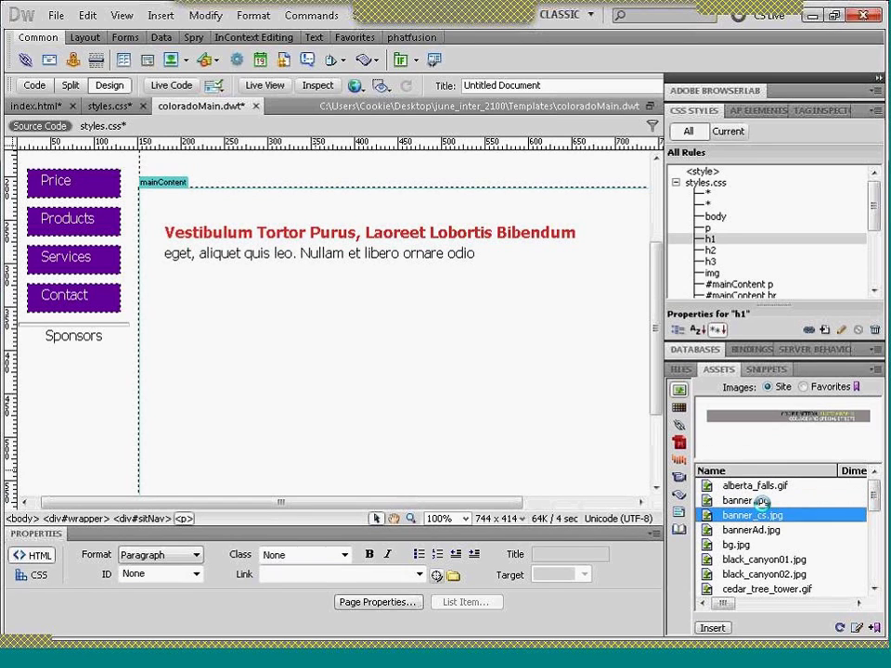
{"action": "key", "text": "Down"}
{"action": "key", "text": "Down"}
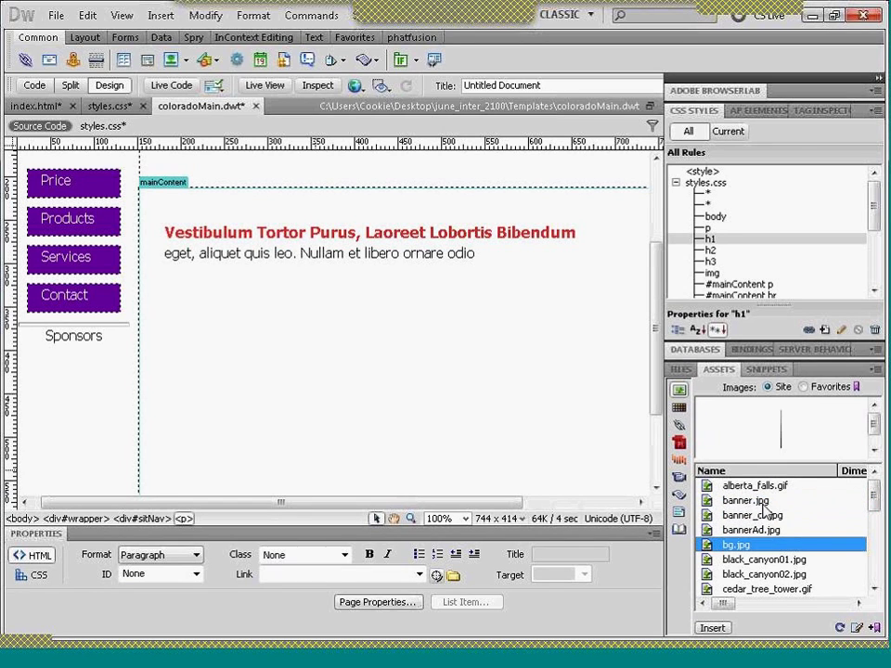
{"action": "left_click", "coordinate": [761, 561]}
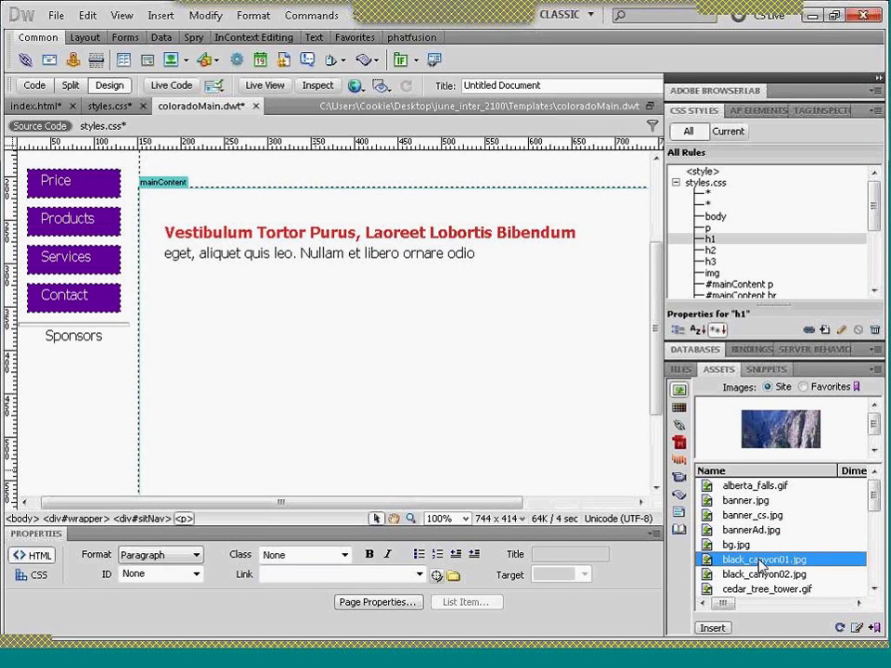
{"action": "left_click_drag", "start_coordinate": [761, 562], "coordinate": [89, 375]}
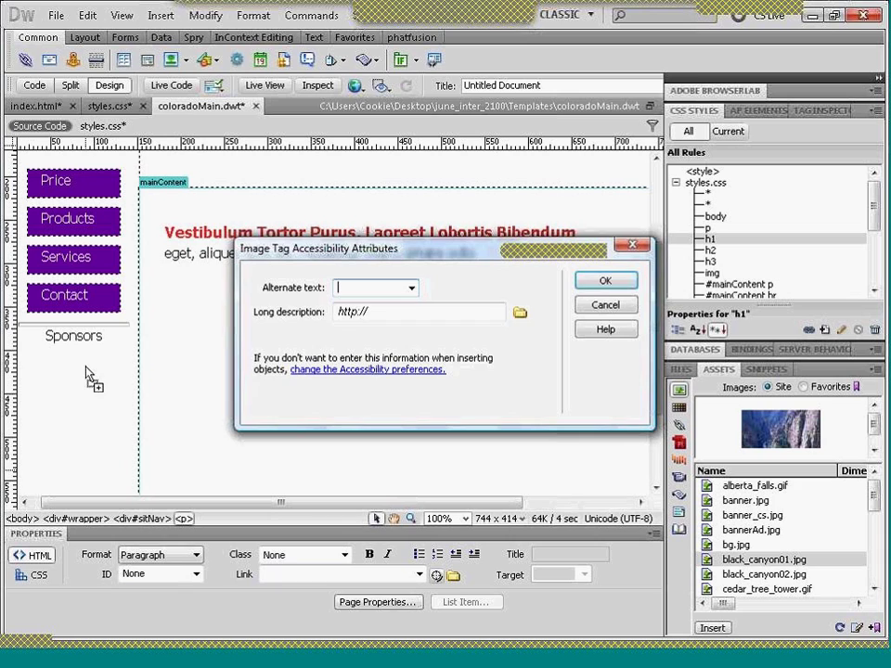
{"action": "type", "text": "black canyon"}
{"action": "key", "text": "Return"}
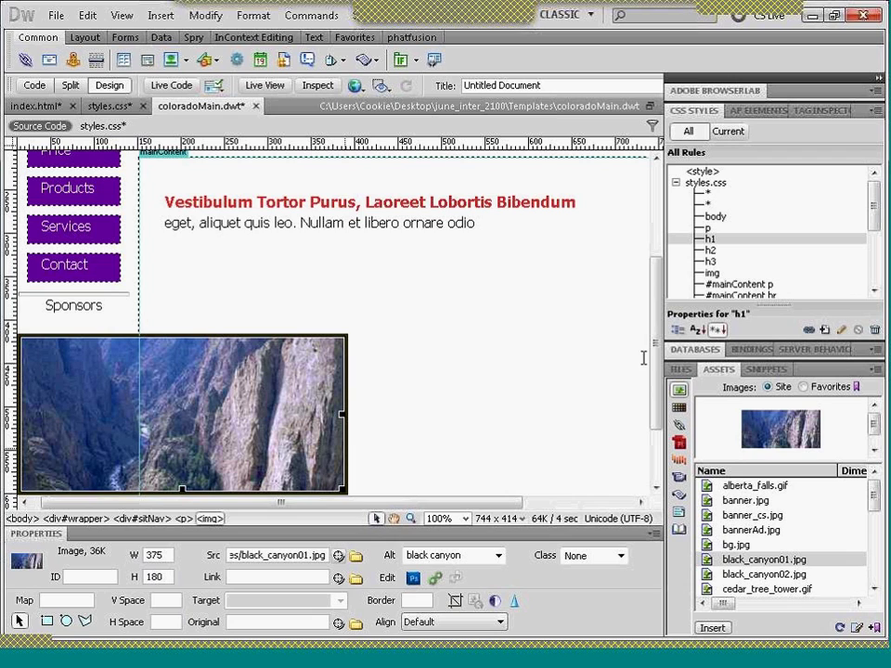
- Try to scale down the black canyon image below Sponsors directly on the page
{"action": "scroll", "coordinate": [654, 366], "scroll_direction": "down", "scroll_amount": 2}
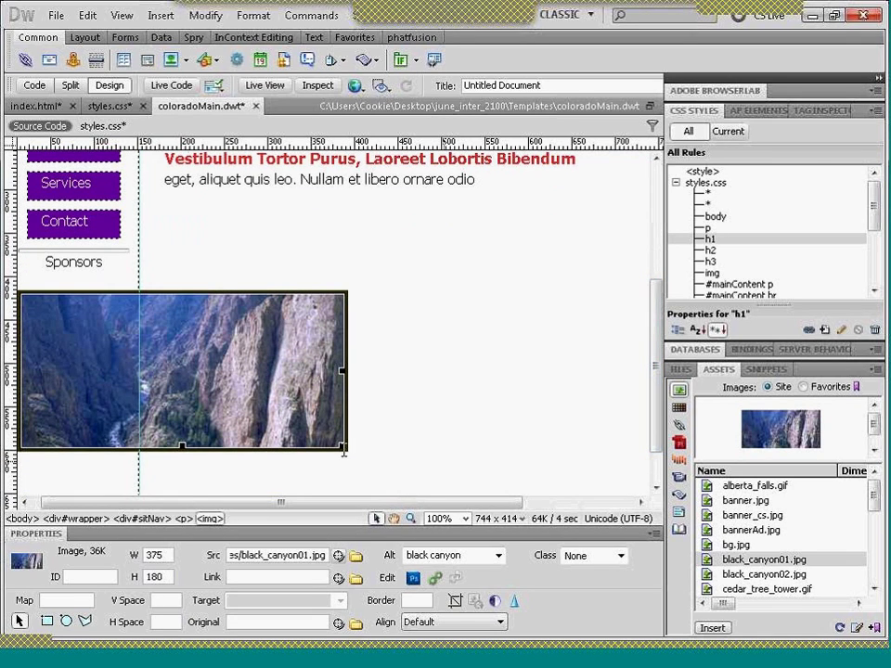
{"action": "left_click", "coordinate": [345, 453]}
{"action": "scroll", "coordinate": [345, 453], "scroll_direction": "right", "scroll_amount": 3}
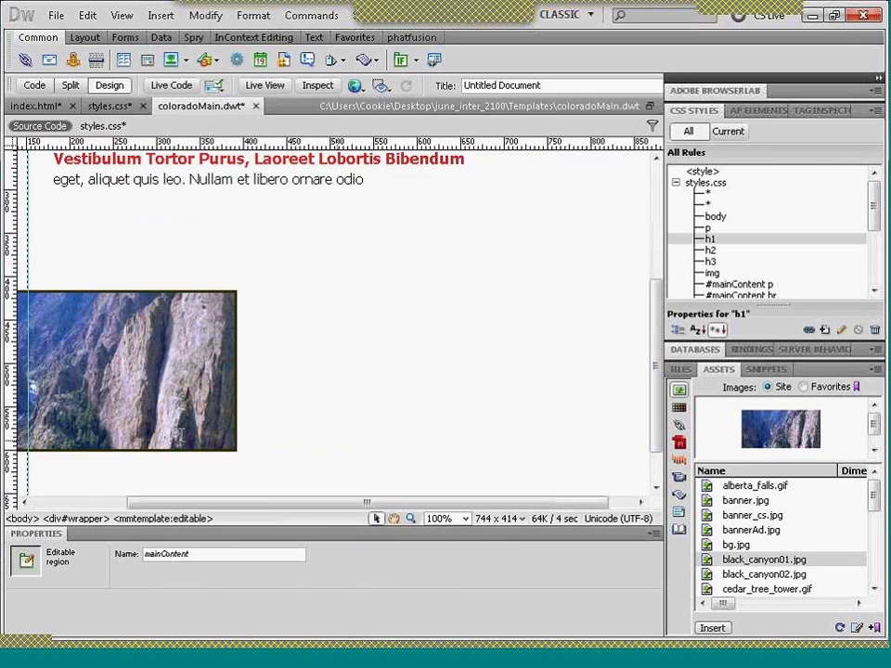
{"action": "left_click_drag", "start_coordinate": [216, 503], "coordinate": [167, 503]}
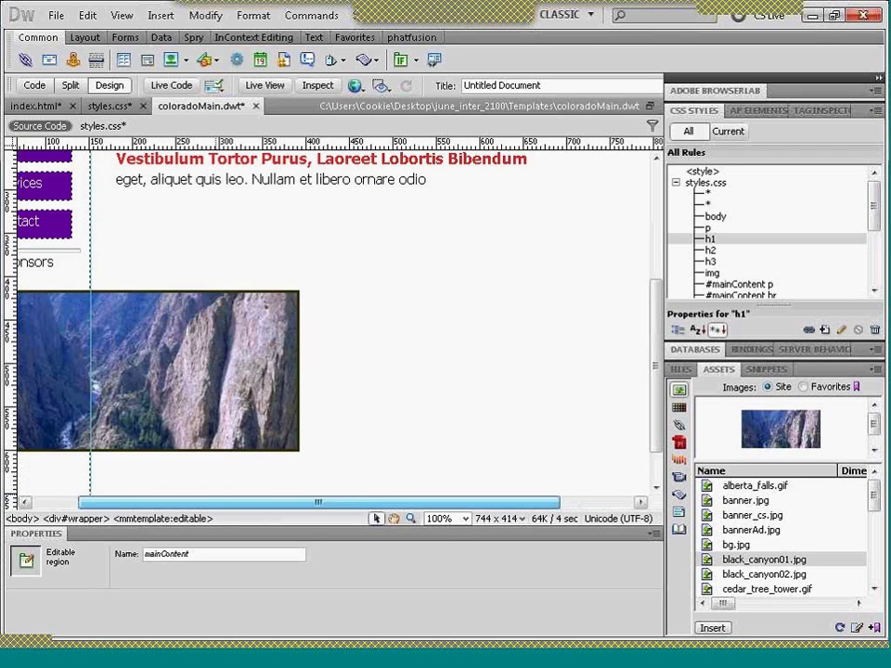
{"action": "scroll", "coordinate": [162, 313], "scroll_direction": "right", "scroll_amount": 2}
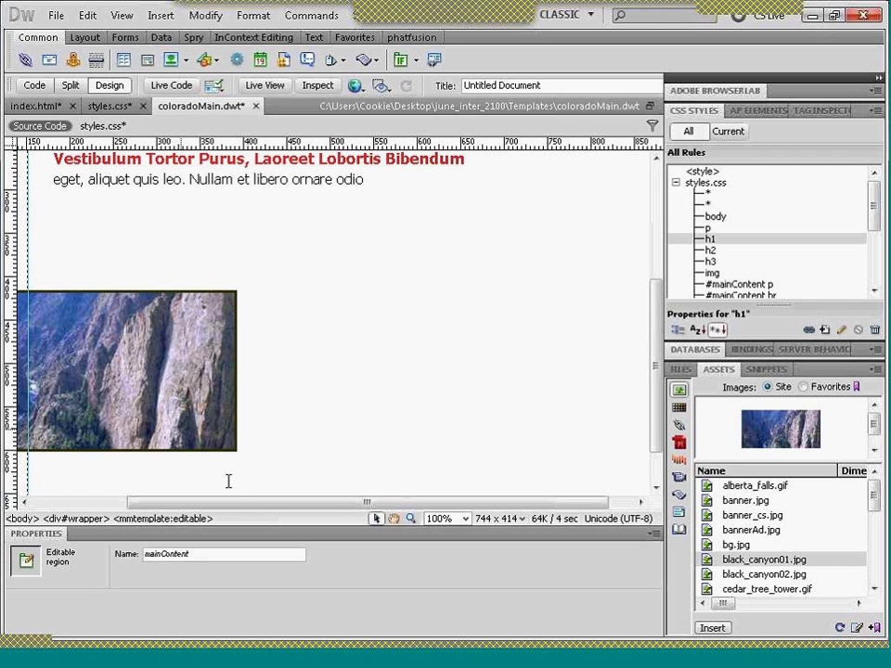
{"action": "left_click_drag", "start_coordinate": [226, 506], "coordinate": [133, 507]}
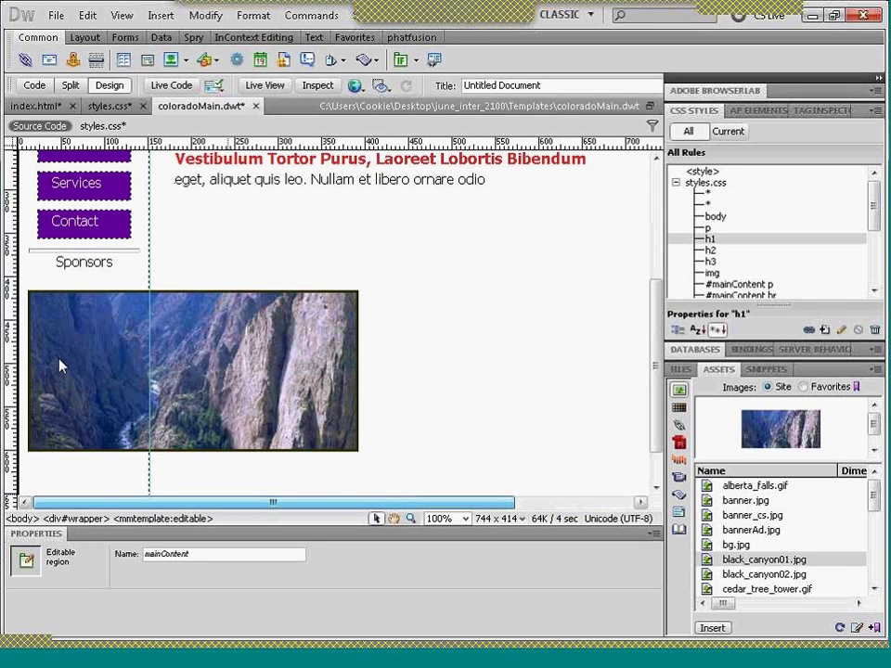
{"action": "left_click", "coordinate": [60, 364]}
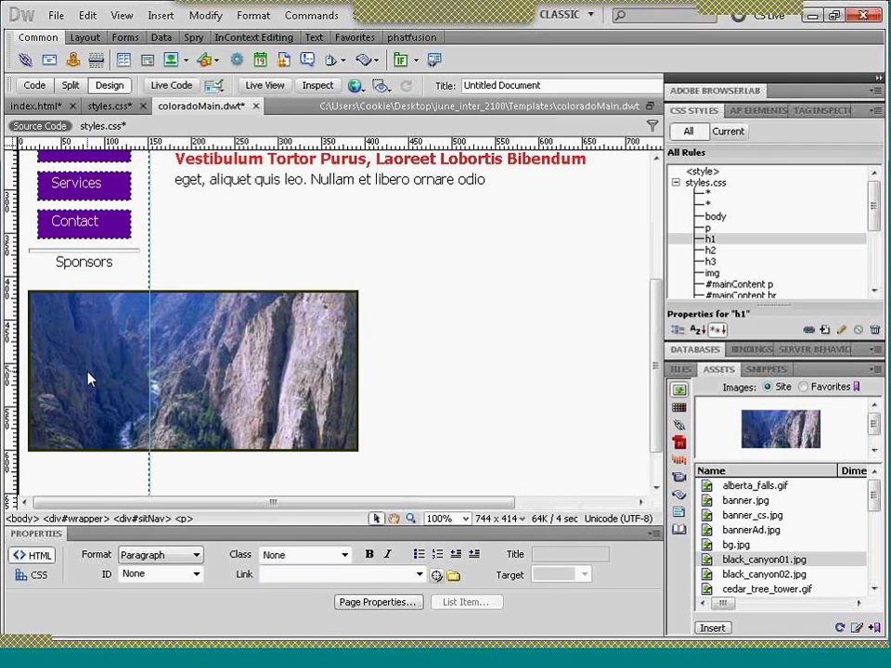
{"action": "left_click", "coordinate": [212, 257]}
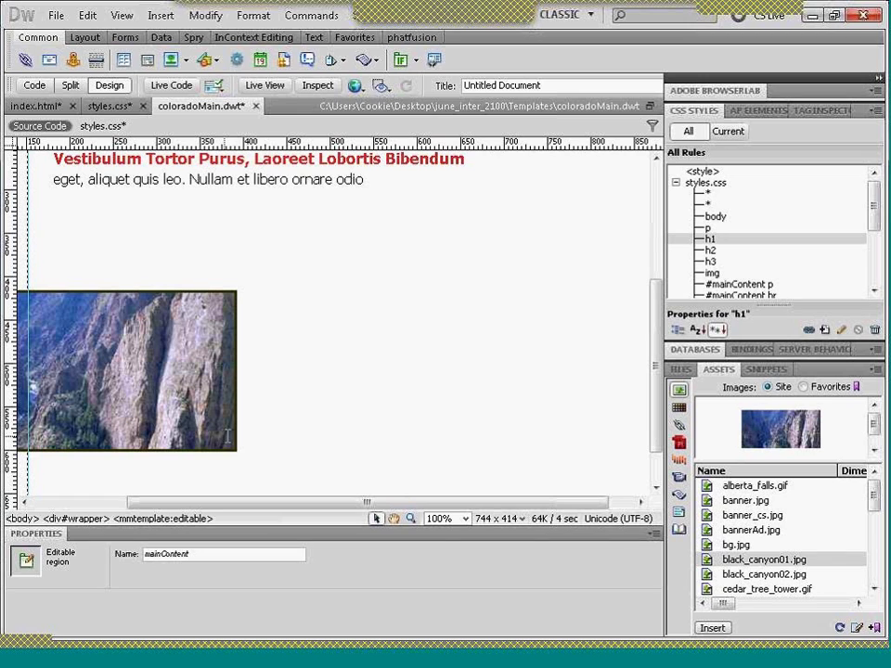
{"action": "left_click_drag", "start_coordinate": [247, 507], "coordinate": [57, 418]}
{"action": "left_click", "coordinate": [58, 418]}
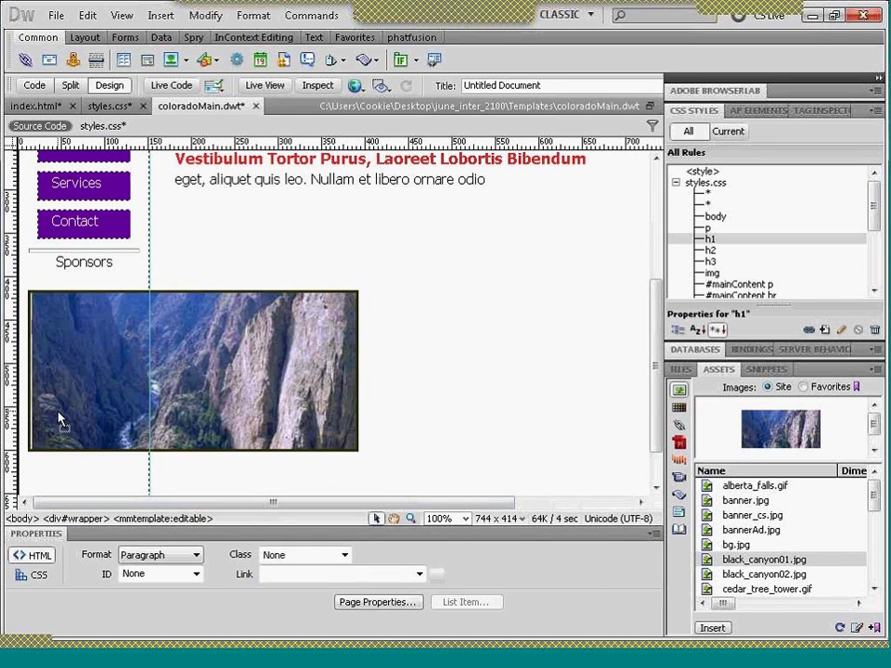
{"action": "left_click", "coordinate": [57, 418]}
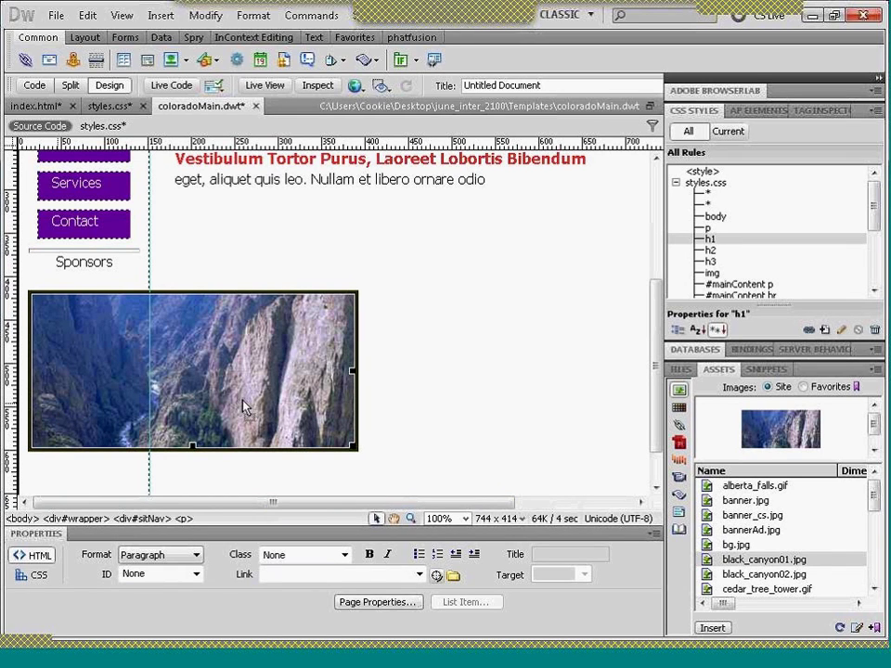
{"action": "left_click", "coordinate": [355, 454]}
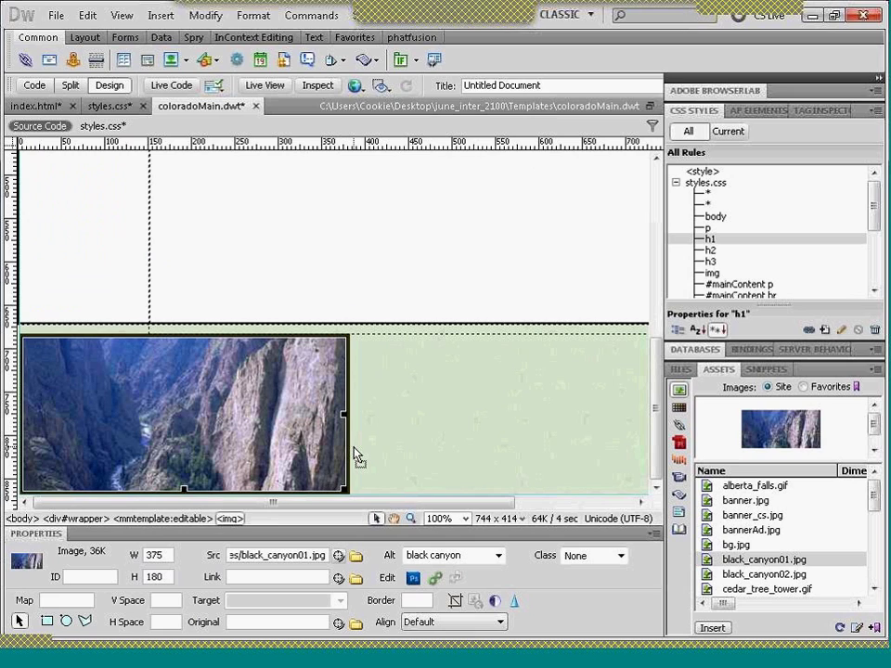
- Set the black canyon image's width to 47 and its height to 20
{"action": "double_click", "coordinate": [164, 555]}
{"action": "type", "text": "47"}
{"action": "double_click", "coordinate": [164, 576]}
{"action": "type", "text": "20"}
{"action": "key", "text": "Return"}
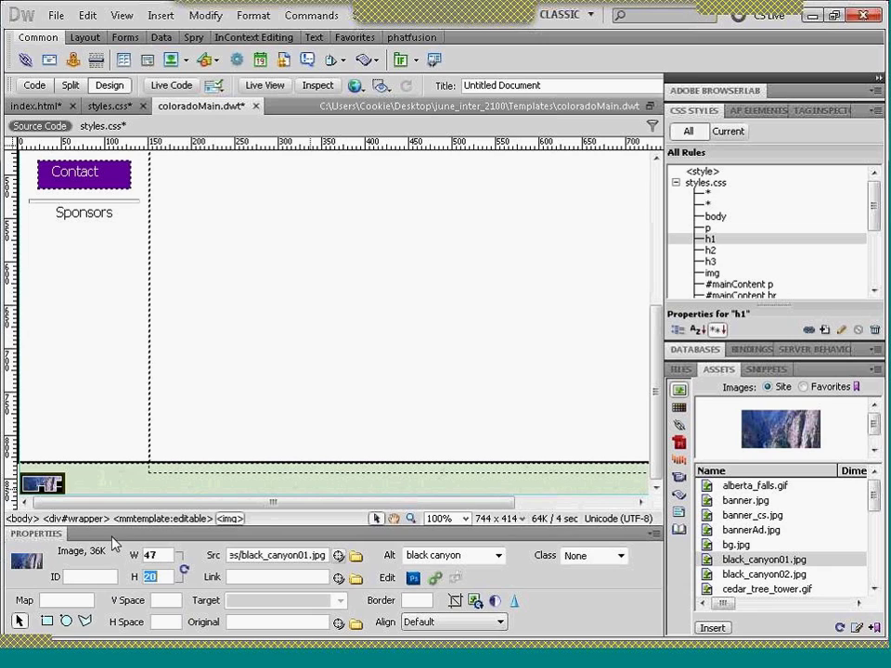
- Move the black canyon image back below Sponsors and enlarge it to about 113 by 66 pixels
{"action": "left_click", "coordinate": [111, 267]}
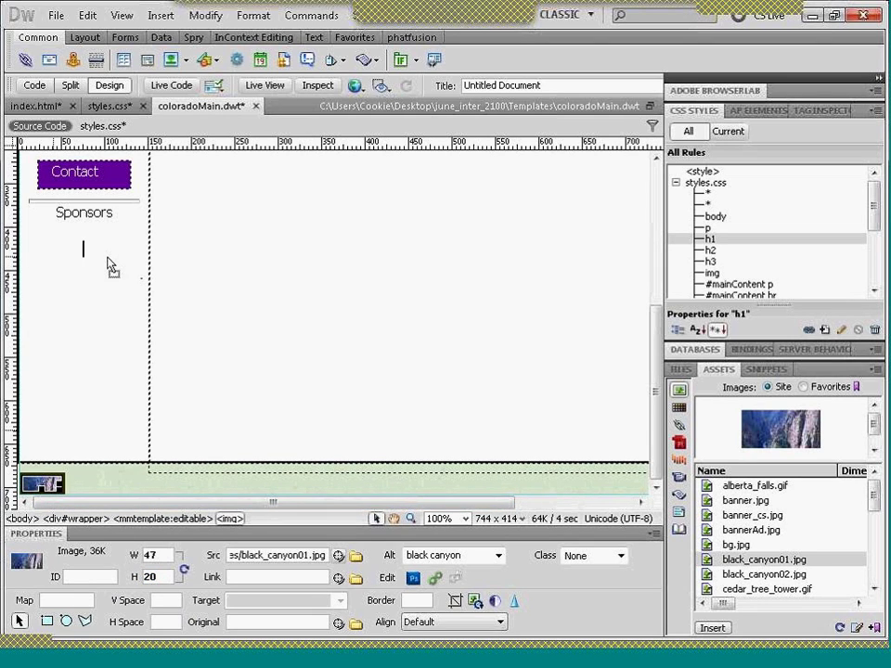
{"action": "key", "text": "ctrl+v"}
{"action": "left_click_drag", "start_coordinate": [73, 269], "coordinate": [129, 305]}
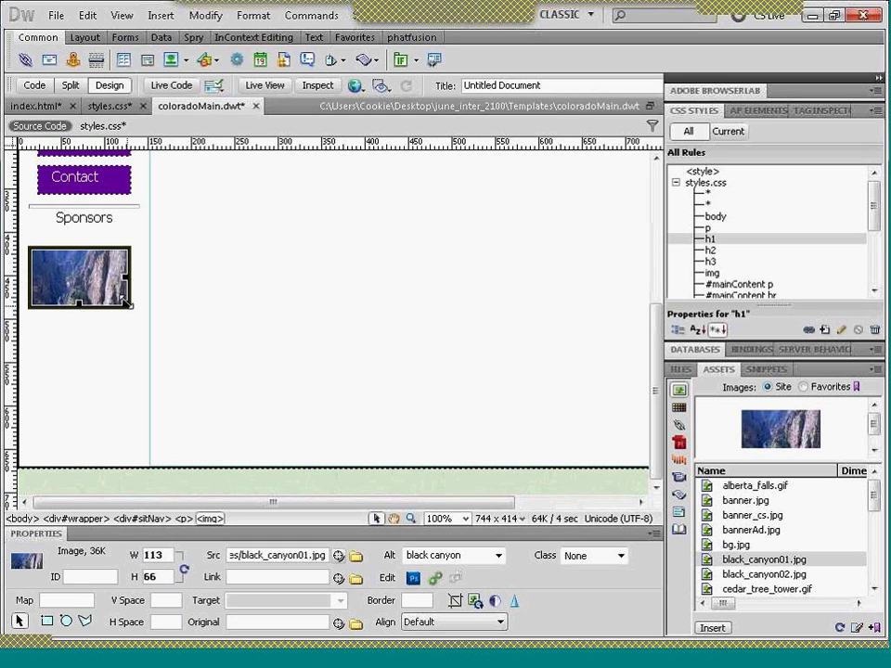
- Add the caption "Balck Canyon" beneath the sidebar image
{"action": "left_click", "coordinate": [137, 301]}
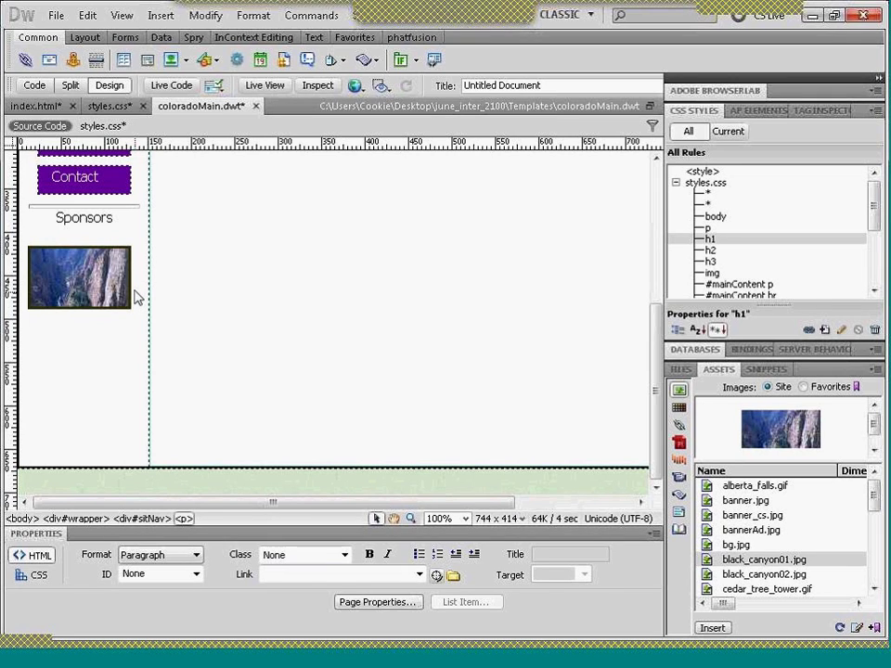
{"action": "type", "text": "Balck Canyon"}
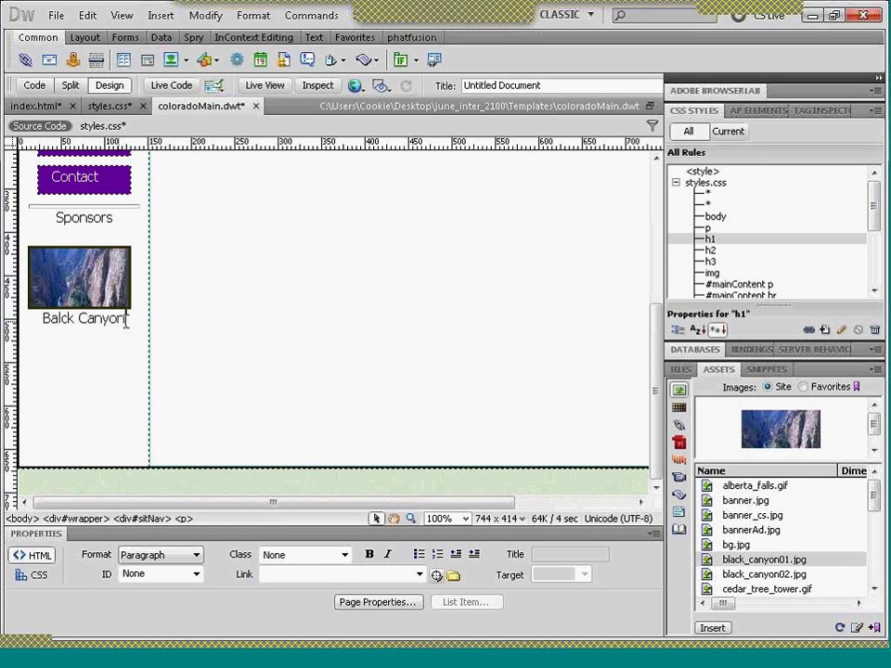
- Turn the sidebar image and its caption into a repeating region named "sponsor"
{"action": "left_click_drag", "start_coordinate": [126, 319], "coordinate": [27, 248]}
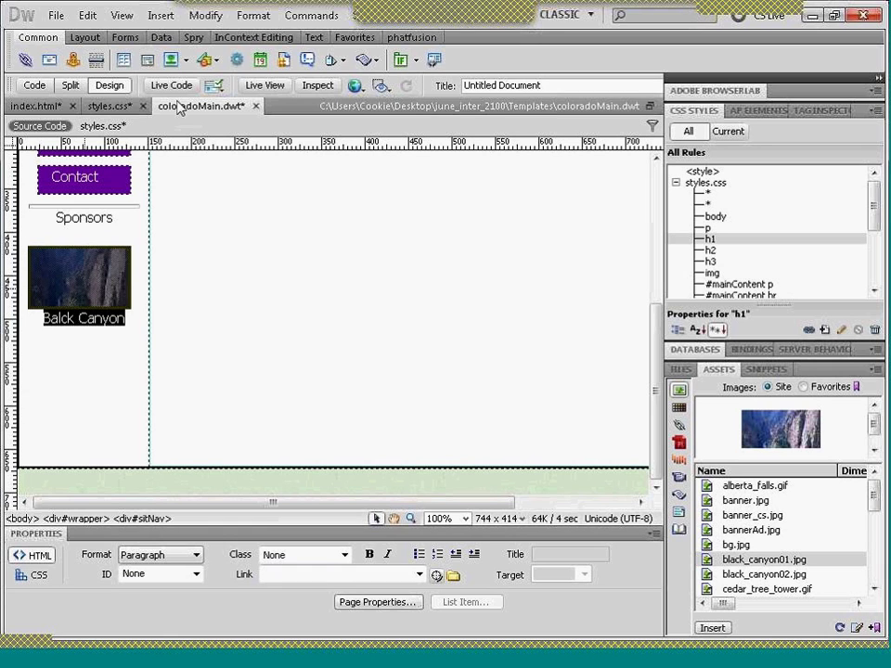
{"action": "left_click", "coordinate": [161, 16]}
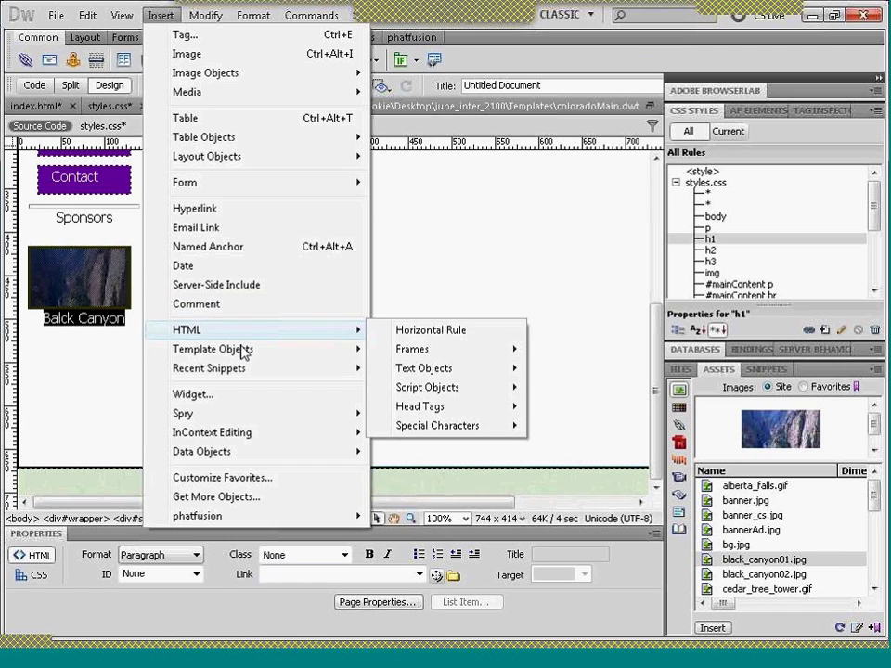
{"action": "mouse_move", "coordinate": [244, 357]}
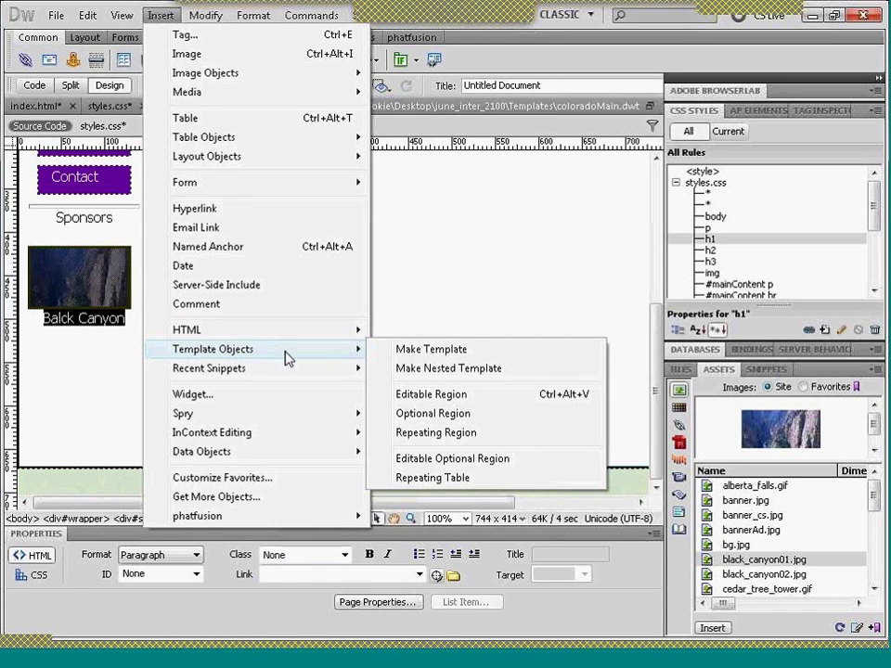
{"action": "left_click", "coordinate": [423, 432]}
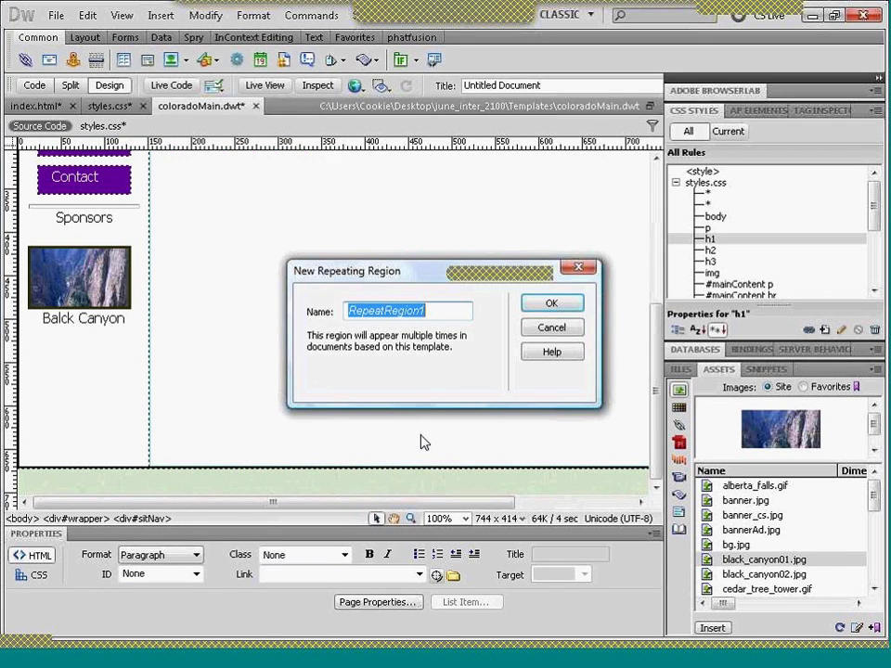
{"action": "type", "text": "spo"}
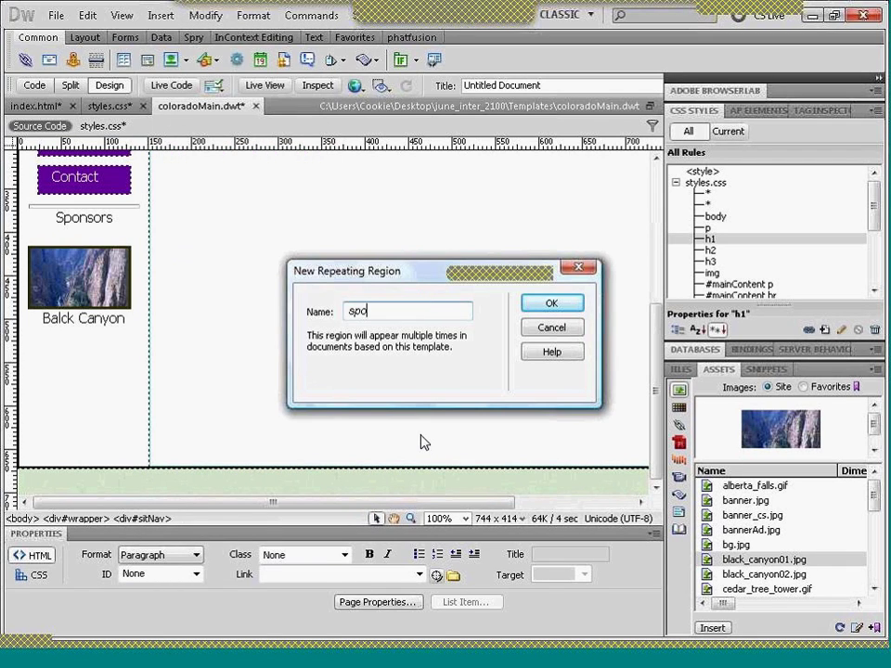
{"action": "type", "text": "nsor"}
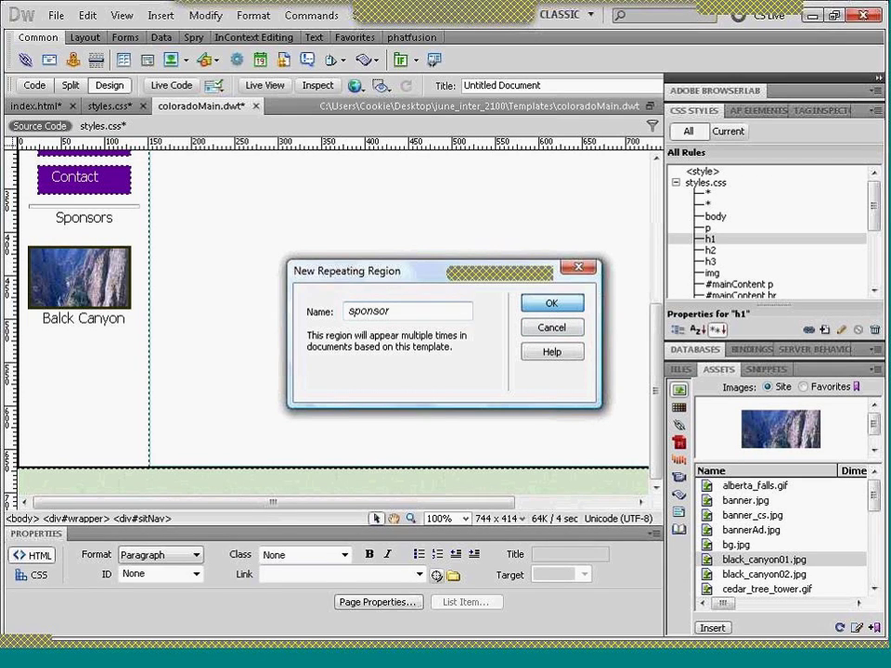
{"action": "left_click", "coordinate": [550, 309]}
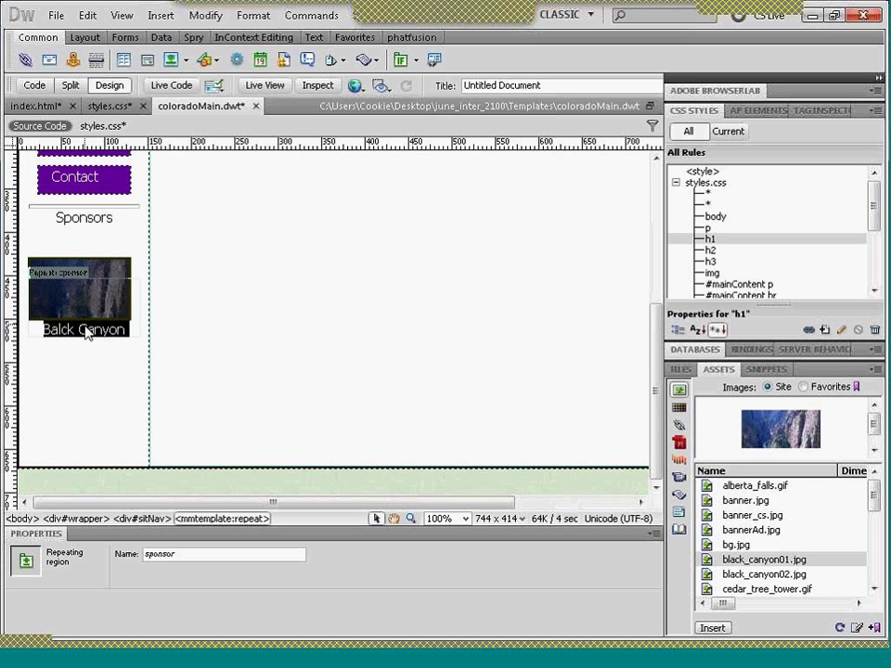
- Make the image and caption inside the sponsor repeating region an editable region named "sponsor_edit"
{"action": "left_click", "coordinate": [137, 330]}
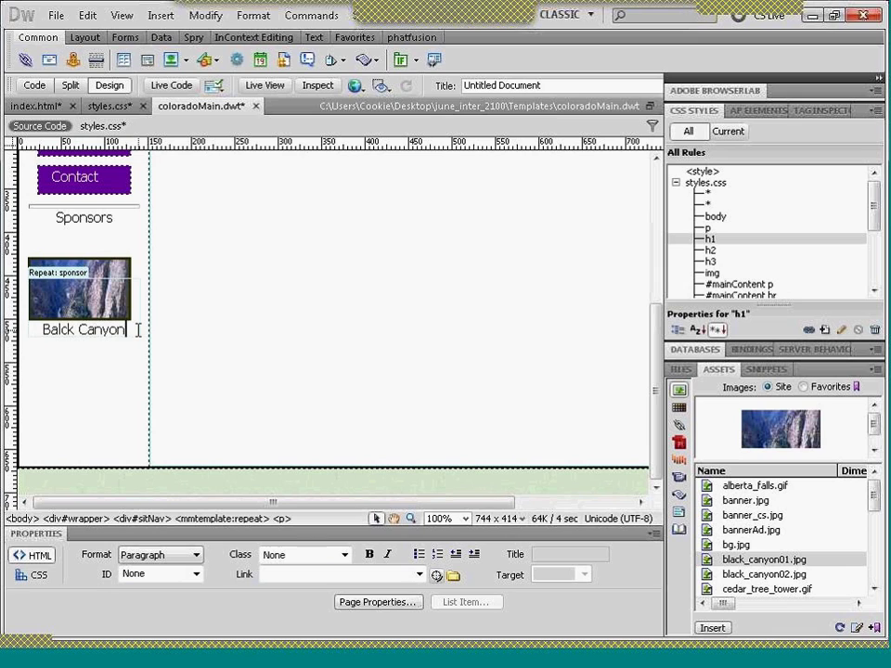
{"action": "key", "text": "shift+Left"}
{"action": "left_click", "coordinate": [31, 271]}
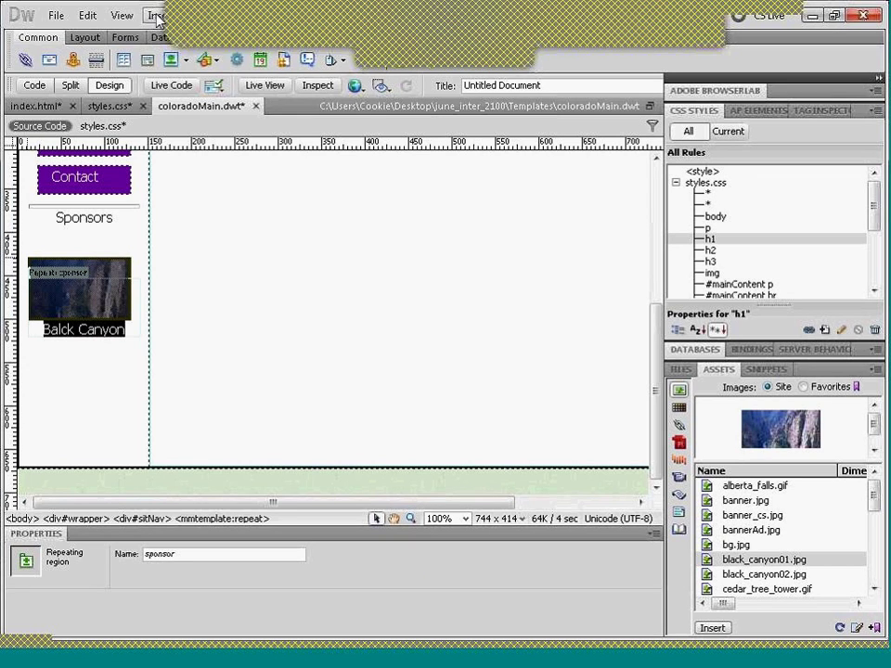
{"action": "left_click", "coordinate": [158, 15]}
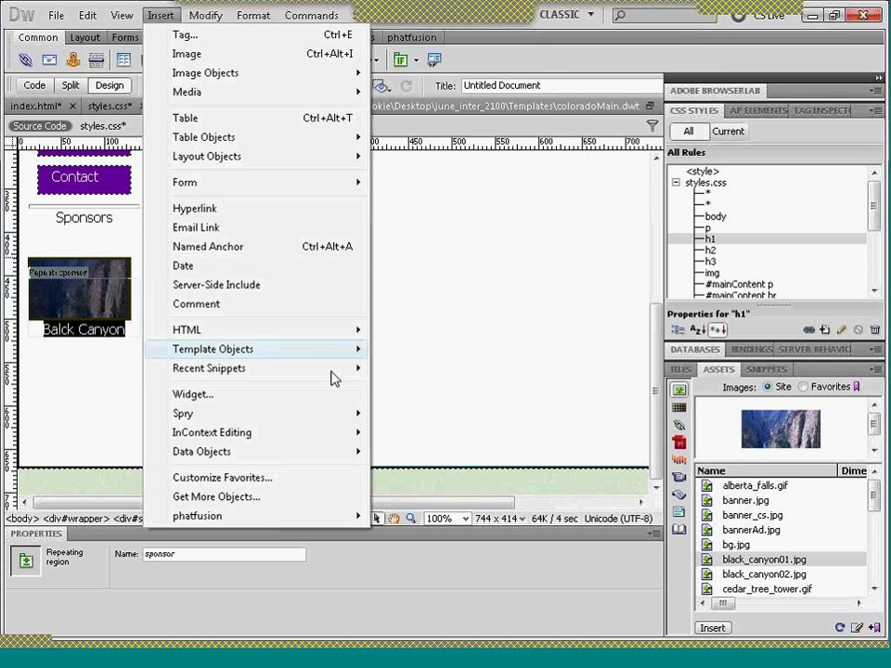
{"action": "mouse_move", "coordinate": [353, 358]}
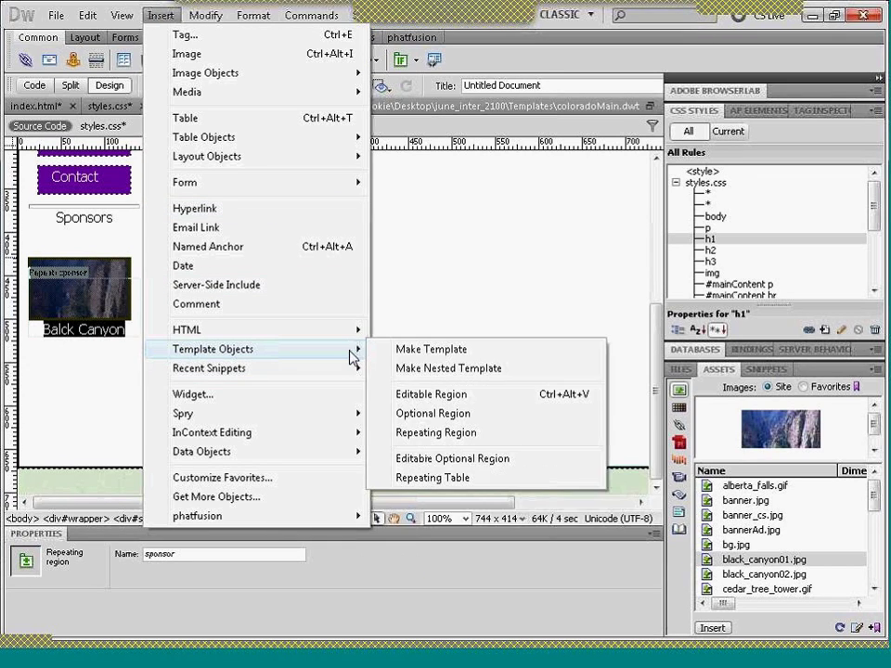
{"action": "left_click", "coordinate": [424, 394]}
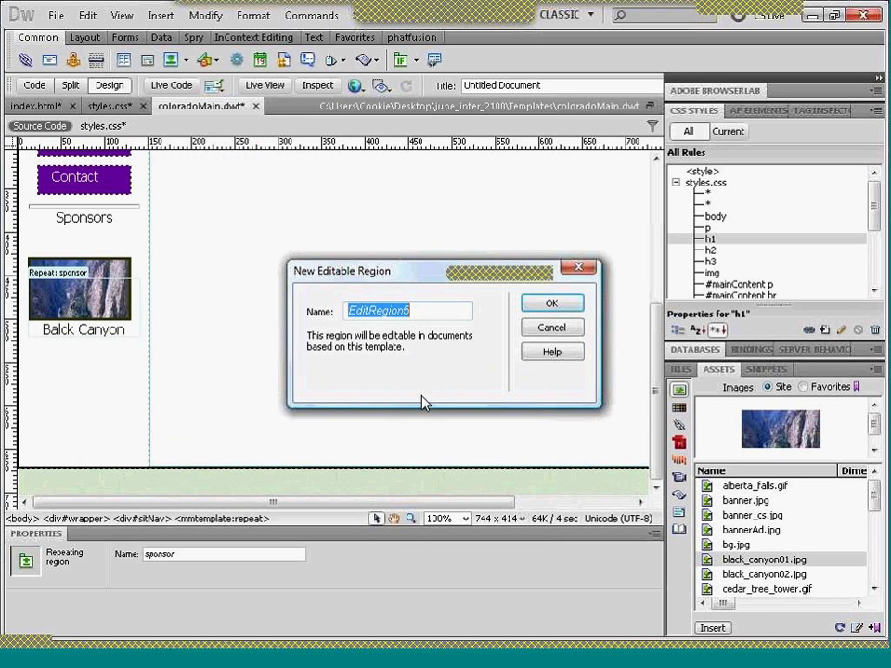
{"action": "type", "text": "s"}
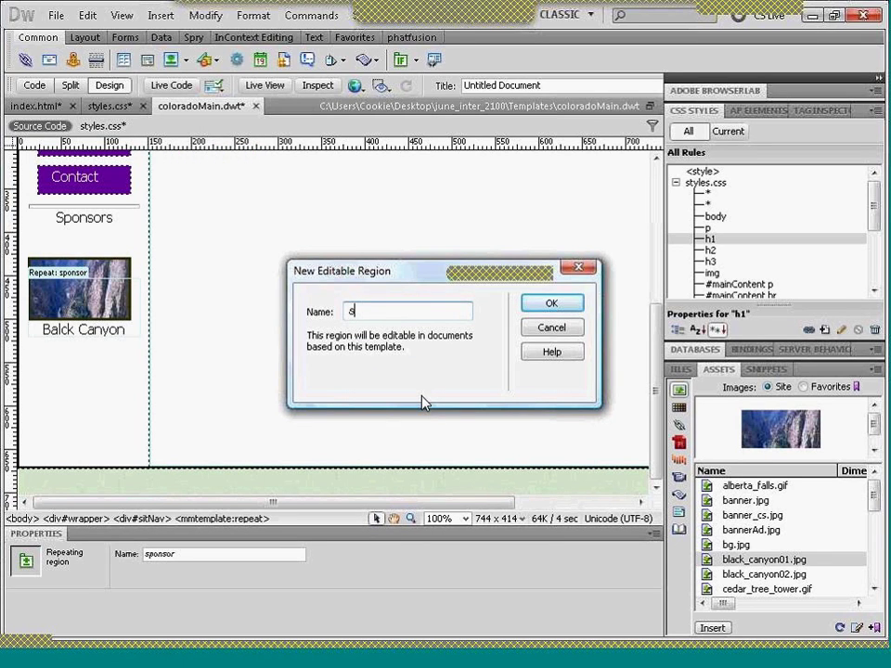
{"action": "type", "text": "ponsor_edit"}
{"action": "key", "text": "Return"}
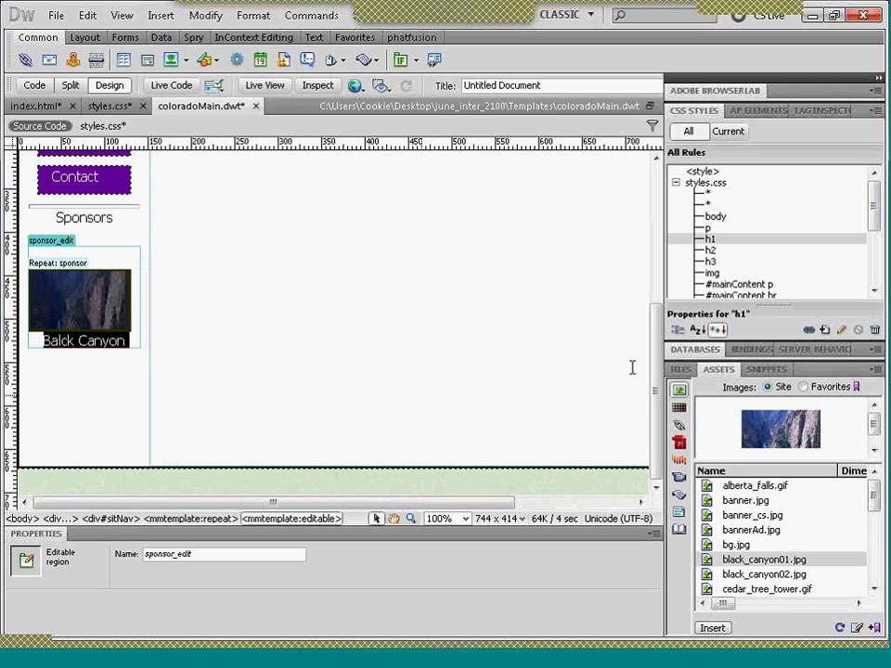
- Save the coloradoMain template and all other open files
{"action": "key", "text": "ctrl+s"}
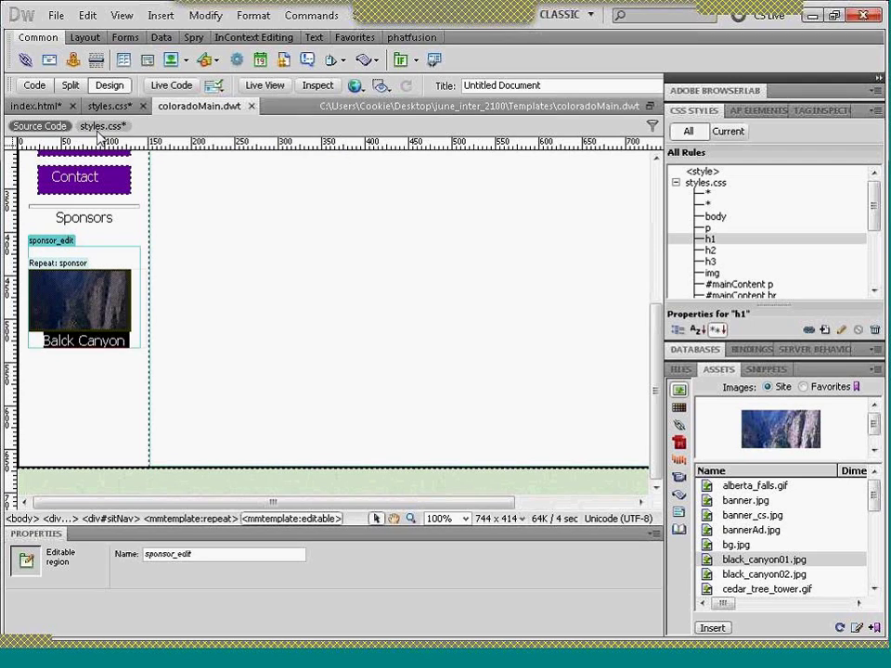
{"action": "left_click", "coordinate": [54, 16]}
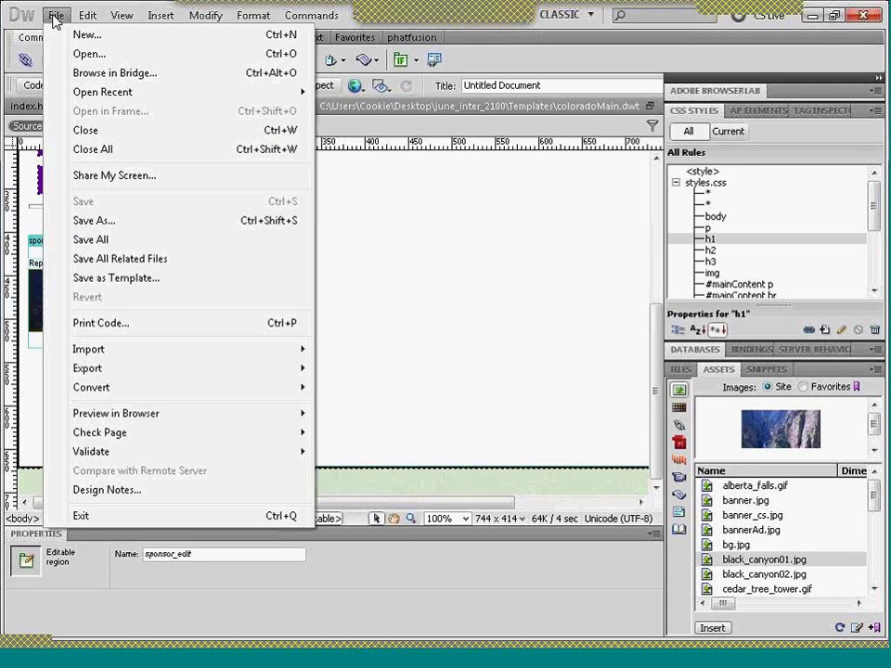
{"action": "left_click", "coordinate": [89, 240]}
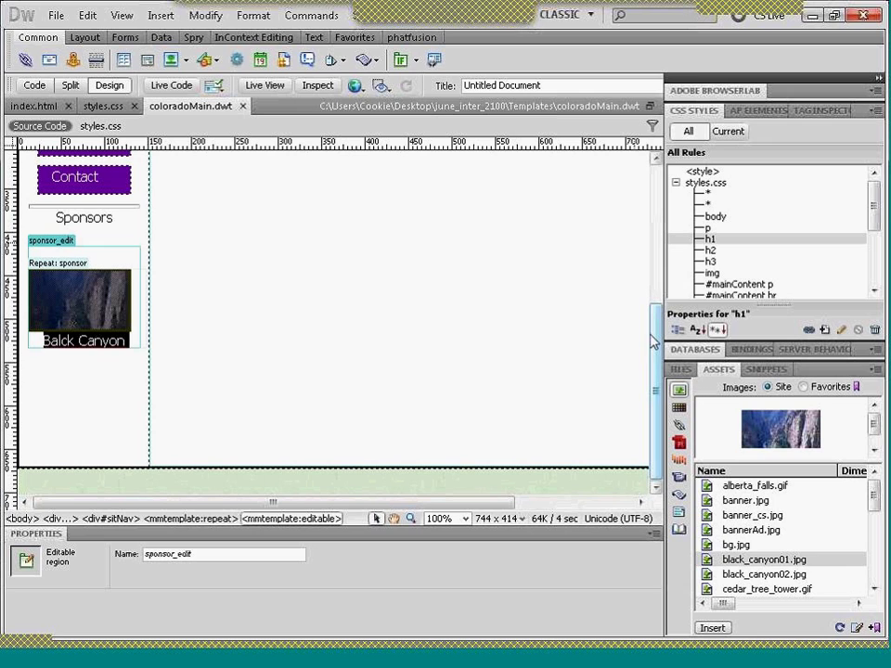
- Create a new page from the coloradoMain template of the june_inter_2100 site, keeping it updated when the template changes
{"action": "scroll", "coordinate": [656, 343], "scroll_direction": "up", "scroll_amount": 5}
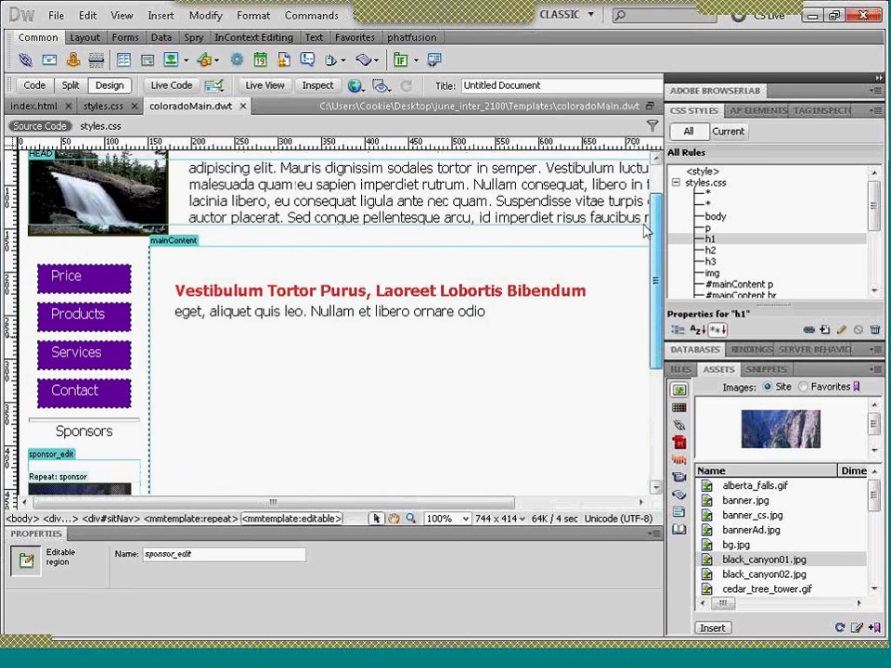
{"action": "scroll", "coordinate": [646, 223], "scroll_direction": "up", "scroll_amount": 2}
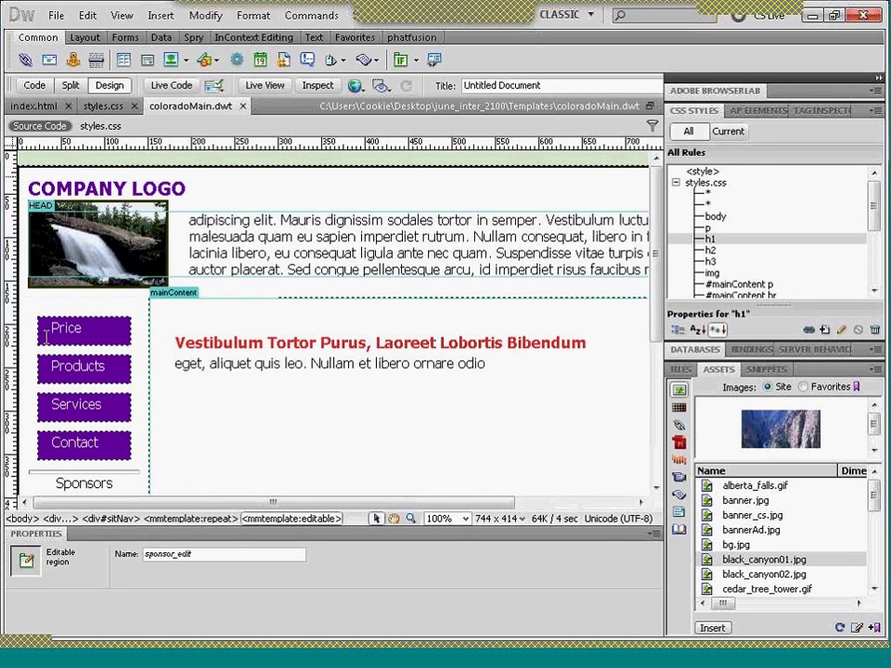
{"action": "left_click", "coordinate": [56, 16]}
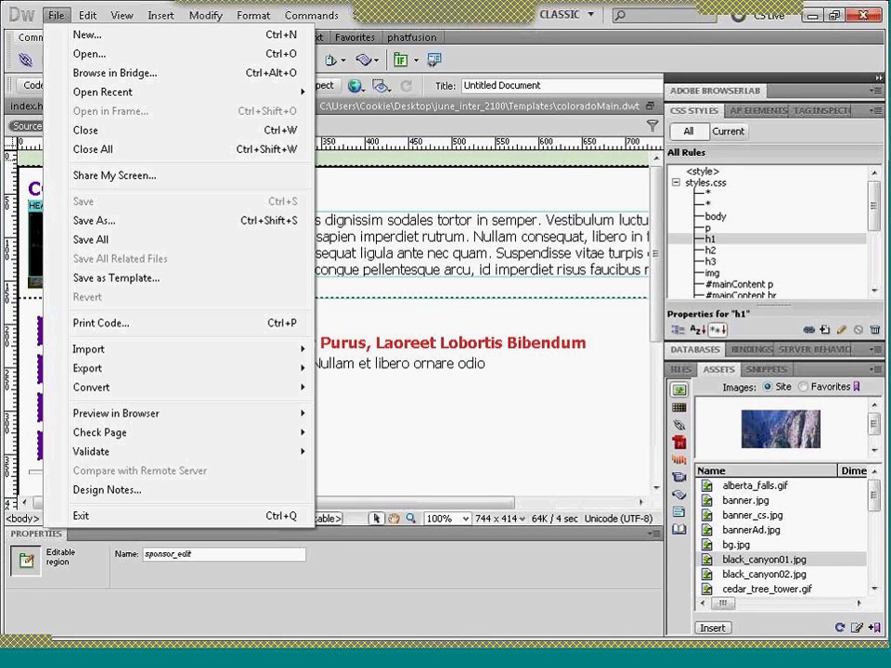
{"action": "left_click", "coordinate": [91, 13]}
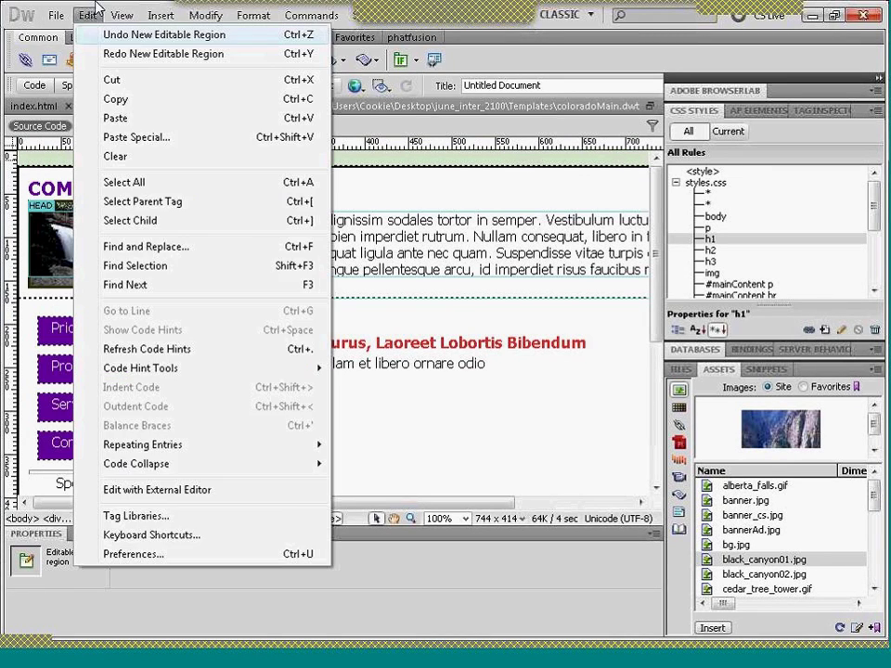
{"action": "left_click", "coordinate": [82, 35]}
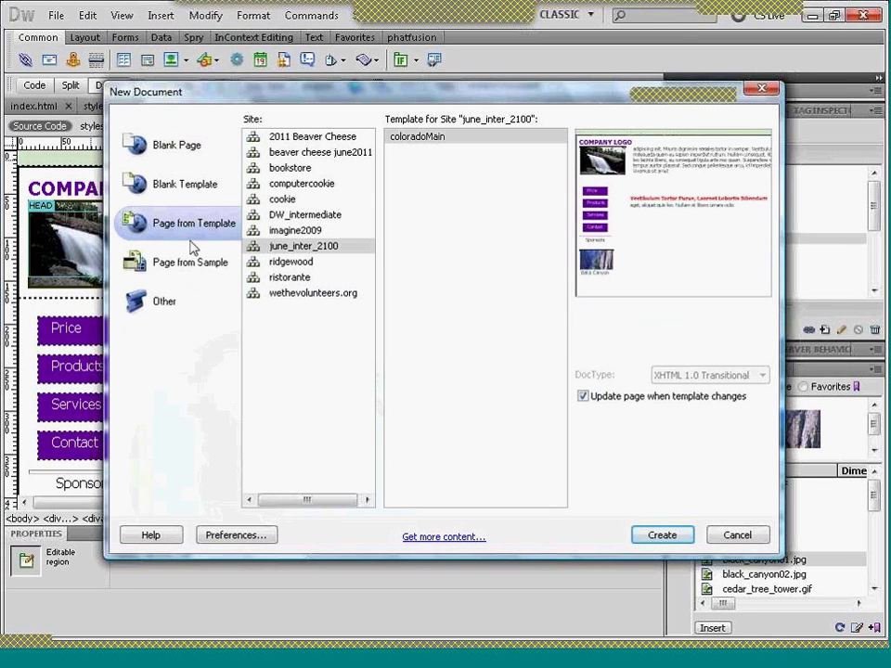
{"action": "left_click", "coordinate": [174, 149]}
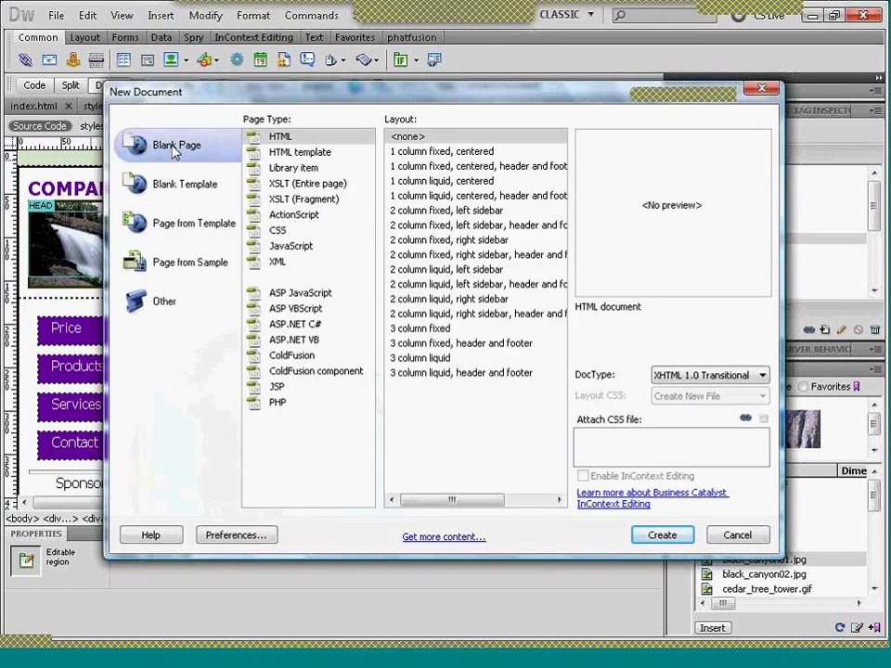
{"action": "left_click", "coordinate": [157, 229]}
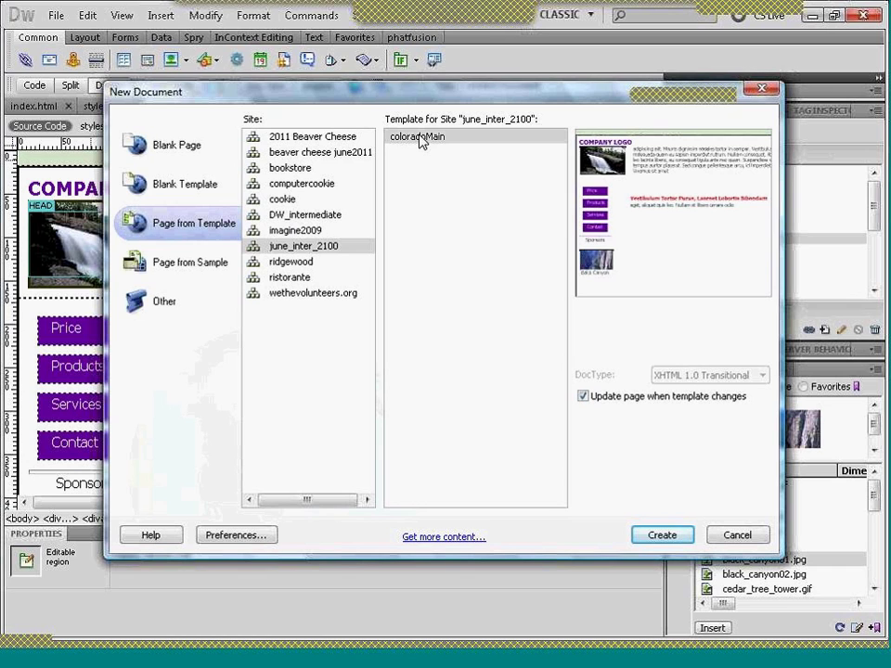
{"action": "left_click", "coordinate": [655, 539]}
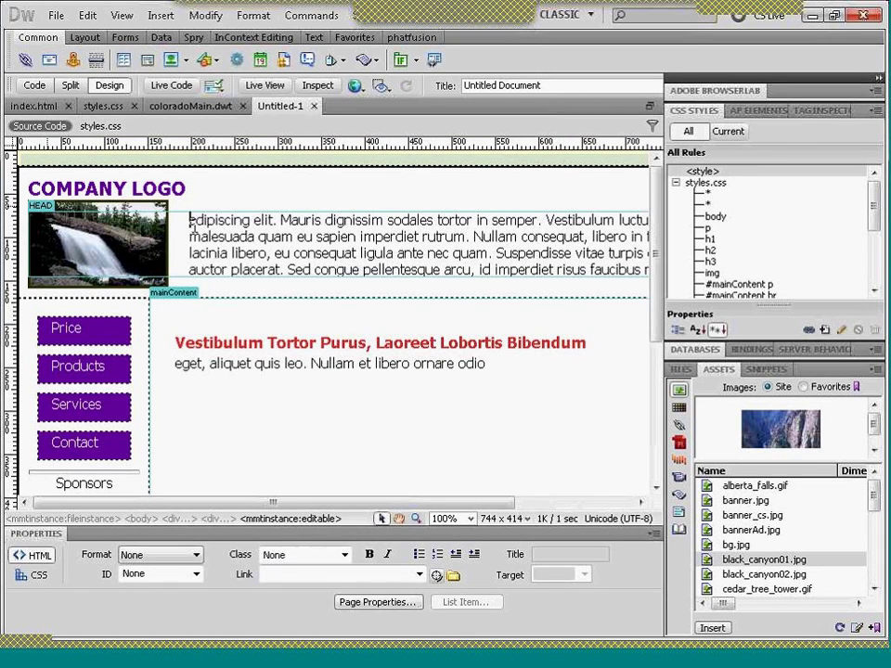
- Replace the whole paragraph in the HEAD editable region with "This will be my new page"
{"action": "left_click_drag", "start_coordinate": [192, 223], "coordinate": [652, 275]}
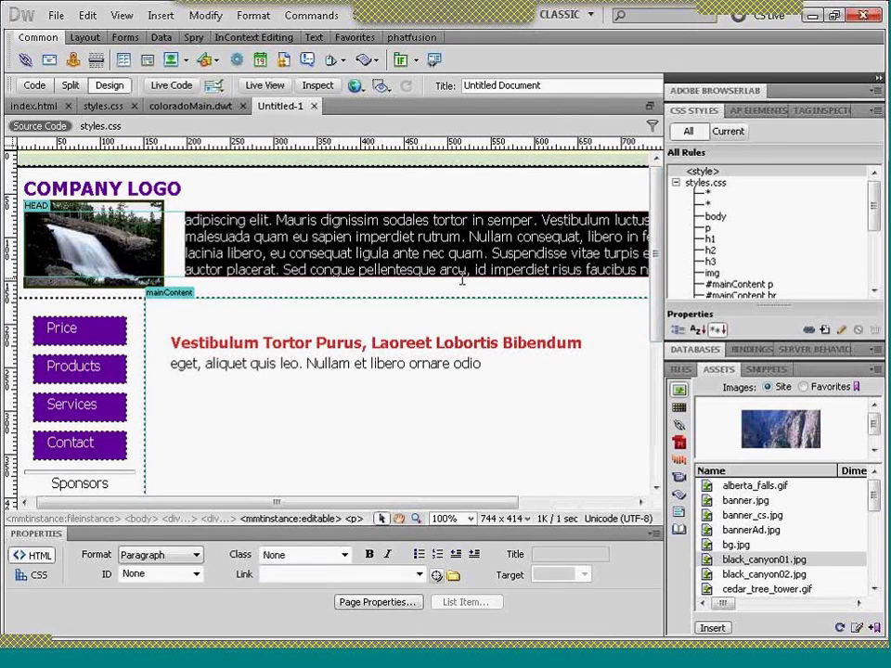
{"action": "type", "text": "Thi"}
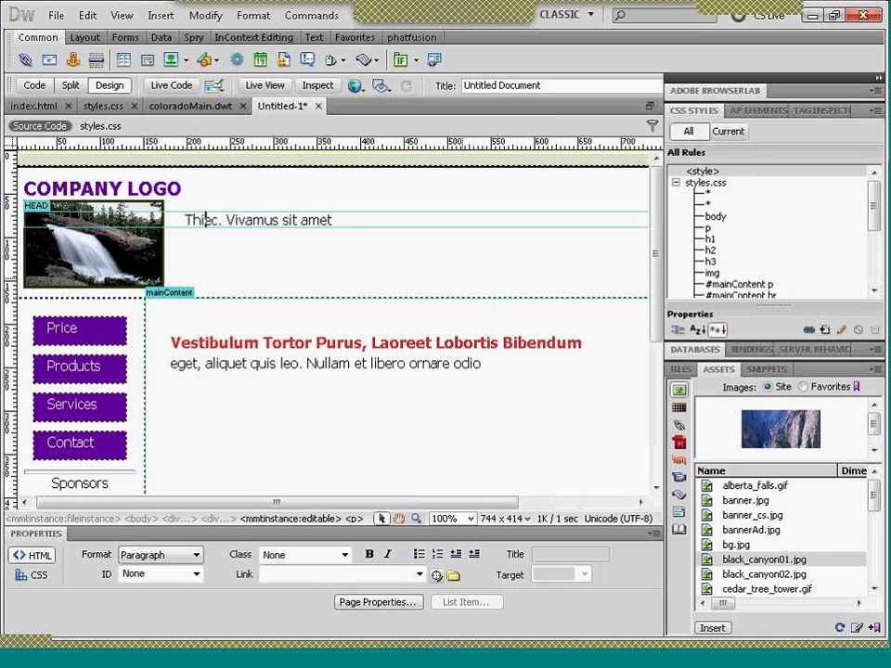
{"action": "type", "text": "s will be my"}
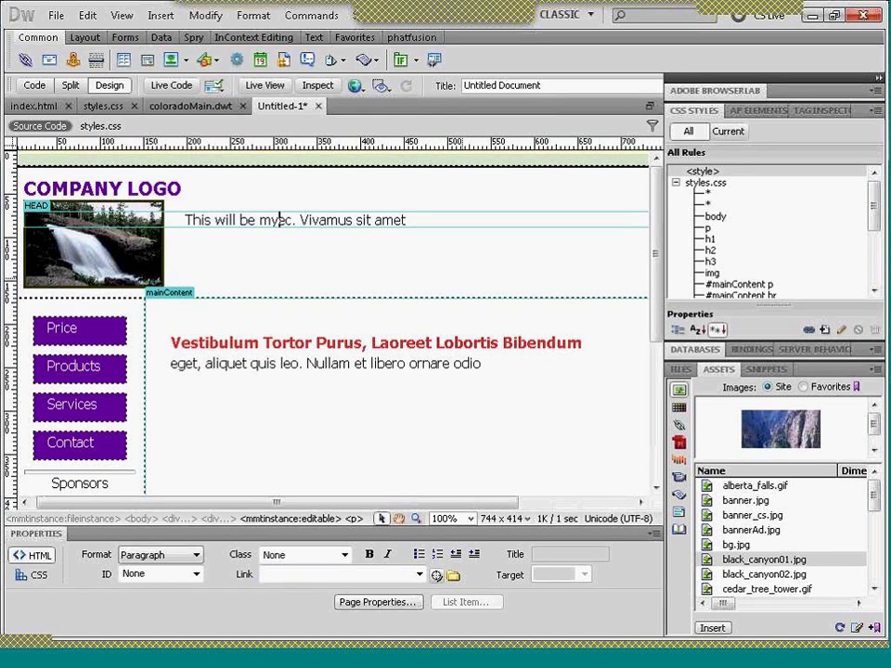
{"action": "type", "text": " new "}
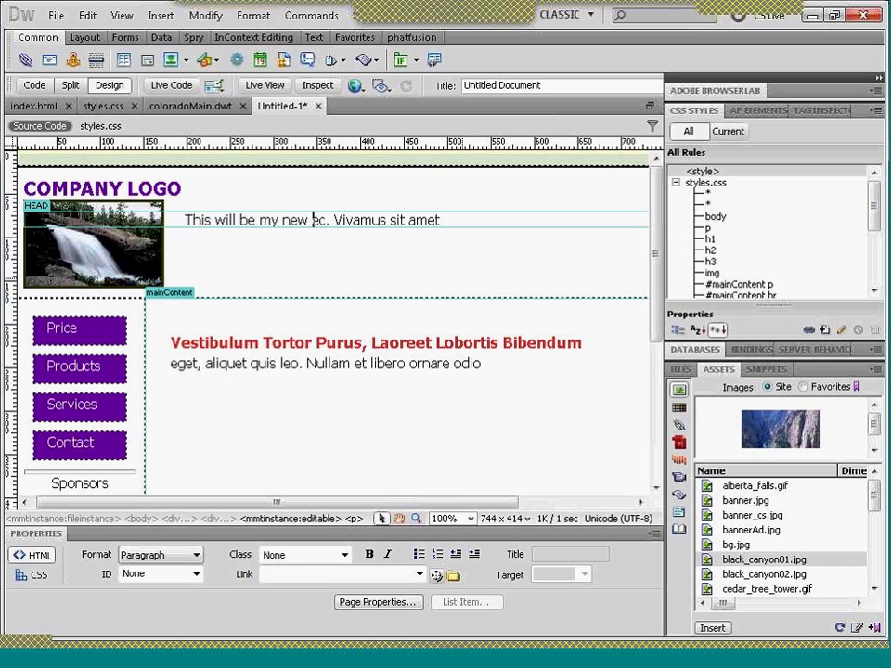
{"action": "type", "text": "page"}
{"action": "key", "text": "Delete"}
{"action": "key", "text": "Delete"}
{"action": "key", "text": "Delete"}
{"action": "key", "text": "Delete"}
{"action": "key", "text": "Delete"}
{"action": "key", "text": "Delete"}
{"action": "key", "text": "Delete"}
{"action": "key", "text": "Delete"}
{"action": "key", "text": "Delete"}
{"action": "key", "text": "Delete"}
{"action": "key", "text": "Delete"}
{"action": "key", "text": "Delete"}
{"action": "key", "text": "Delete"}
{"action": "key", "text": "Delete"}
{"action": "key", "text": "Delete"}
{"action": "key", "text": "Delete"}
{"action": "key", "text": "Delete"}
{"action": "key", "text": "Delete"}
{"action": "key", "text": "Delete"}
{"action": "key", "text": "Delete"}
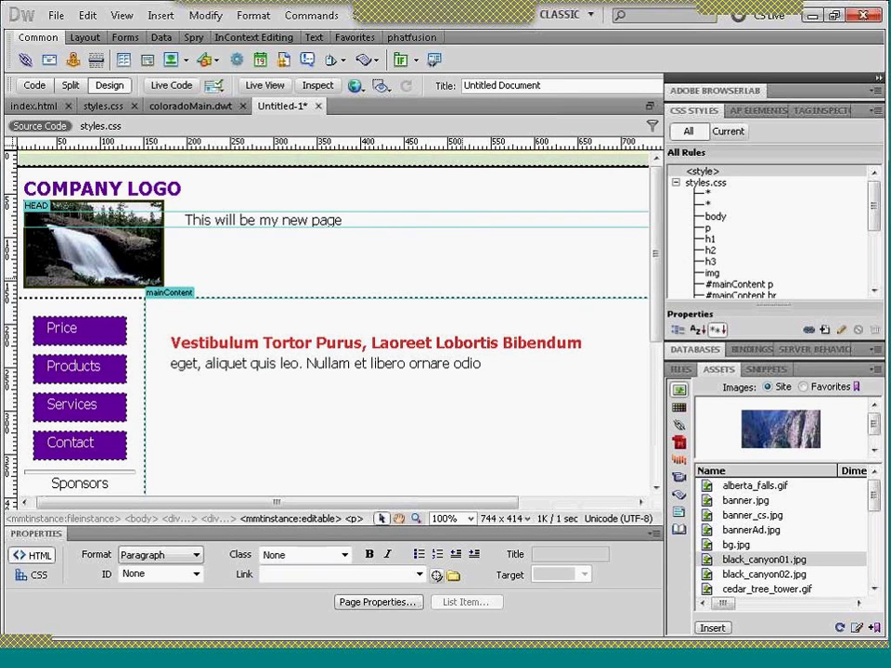
- Replace the red heading in the mainContent region with "Product"
{"action": "left_click", "coordinate": [400, 345]}
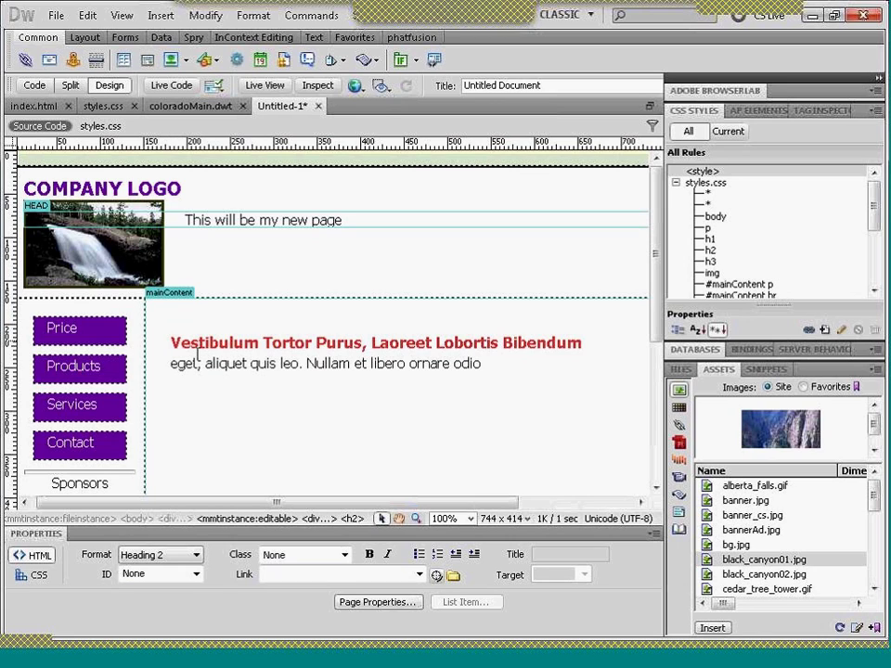
{"action": "left_click_drag", "start_coordinate": [171, 341], "coordinate": [328, 322]}
{"action": "left_click_drag", "start_coordinate": [560, 325], "coordinate": [589, 329]}
{"action": "type", "text": "Pro"}
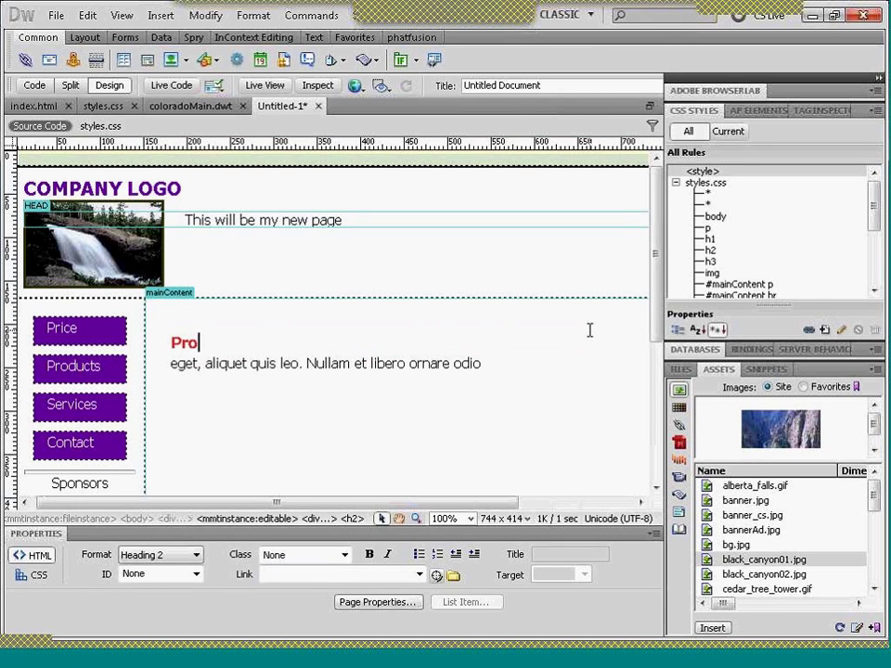
{"action": "type", "text": "duct"}
- Save the new page as products in the june_inter_2100 site folder
{"action": "left_click", "coordinate": [49, 16]}
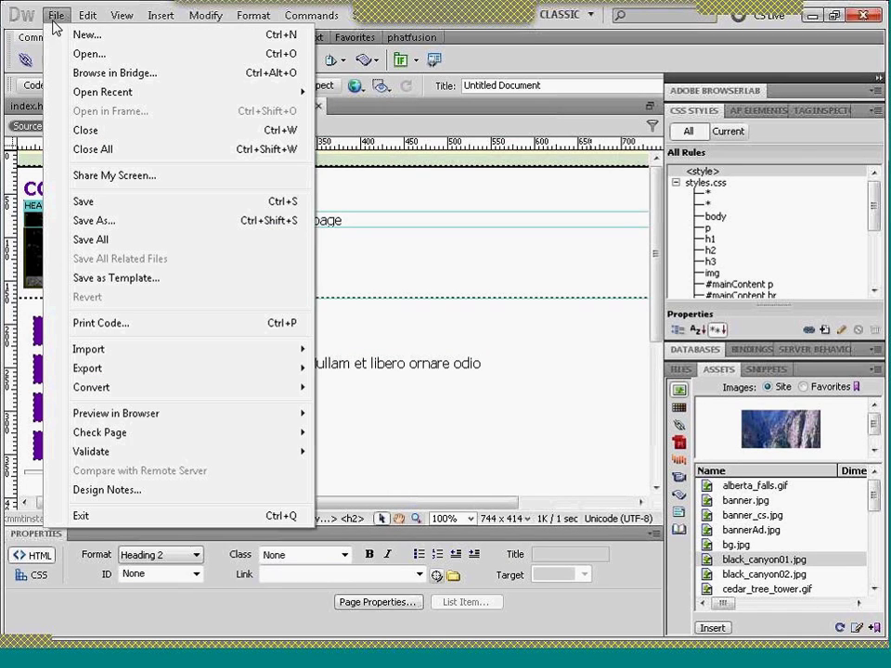
{"action": "left_click", "coordinate": [105, 226]}
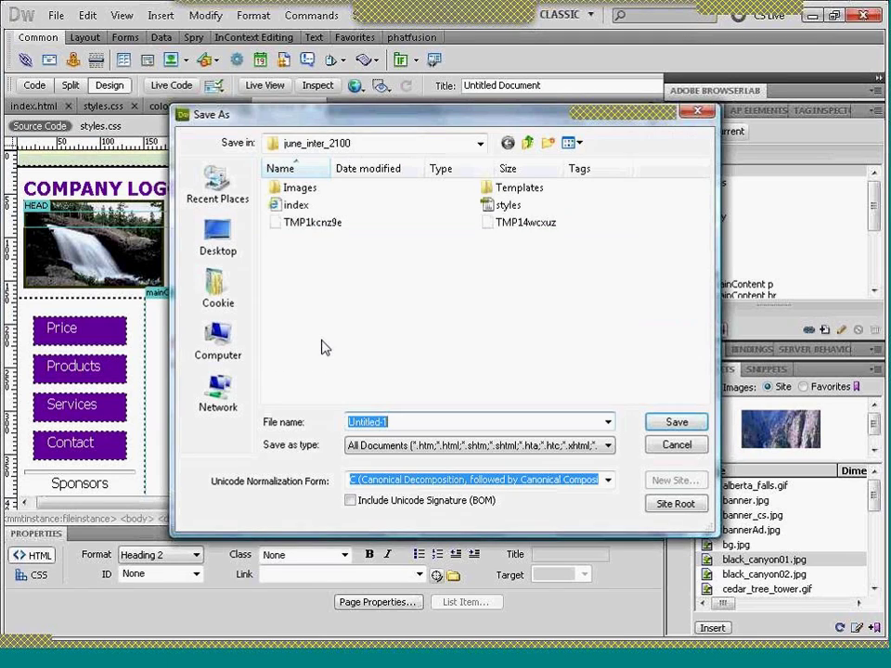
{"action": "type", "text": "products"}
{"action": "key", "text": "Return"}
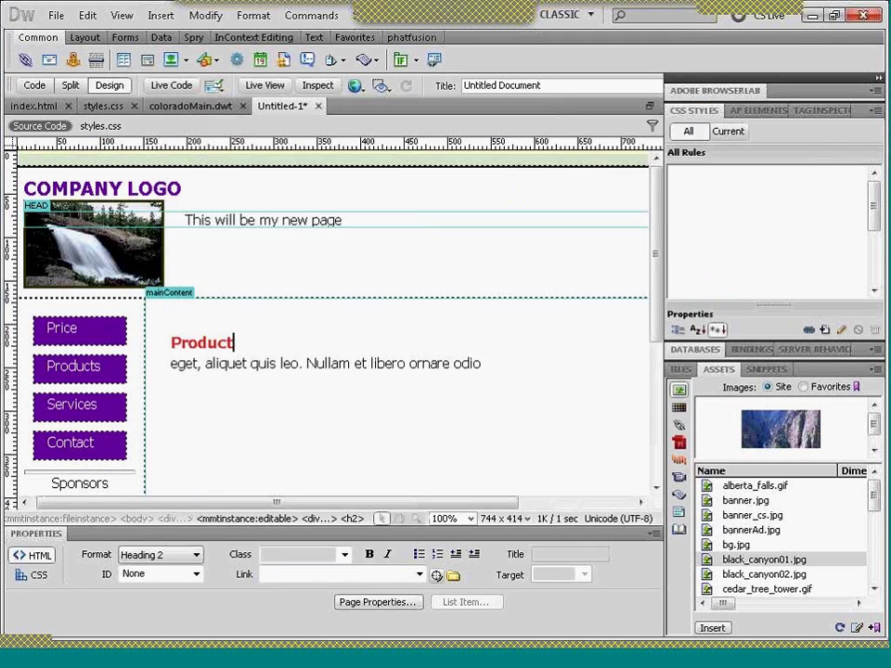
- Set the document title of the products page to "Products"
{"action": "left_click_drag", "start_coordinate": [551, 86], "coordinate": [437, 87]}
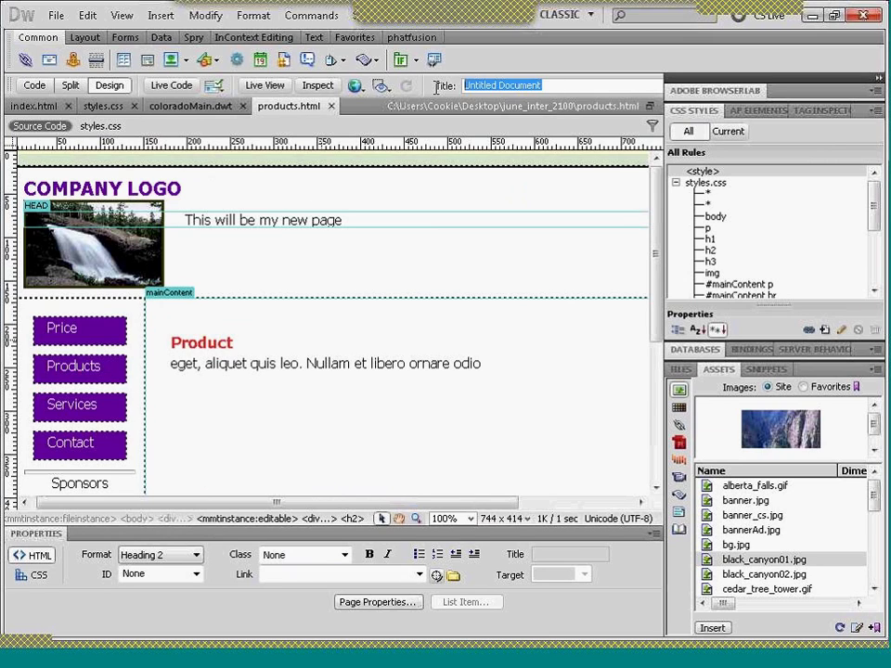
{"action": "type", "text": "Products"}
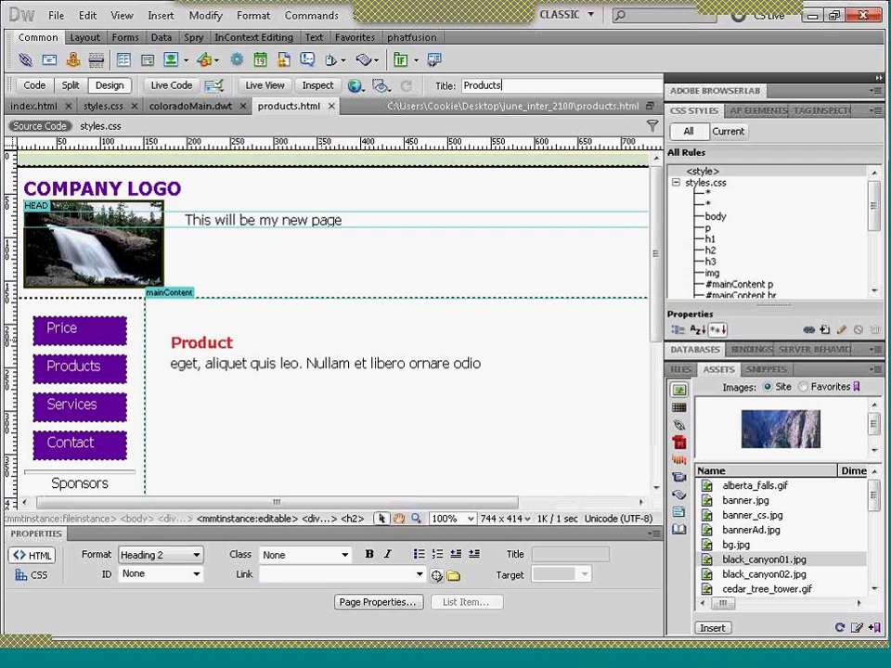
{"action": "key", "text": "Return"}
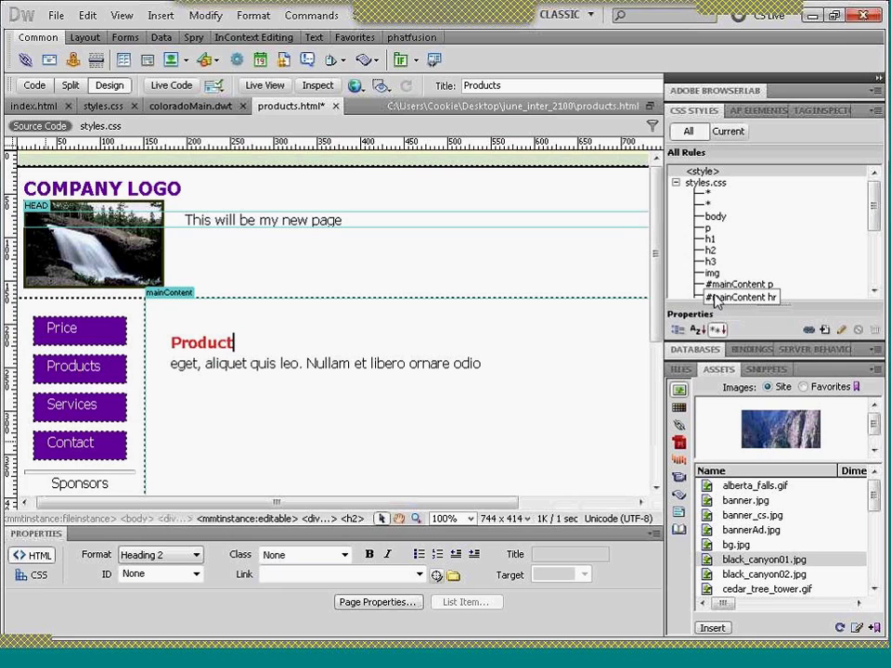
- Add a second entry to the sponsor repeating region in the sidebar
{"action": "left_click_drag", "start_coordinate": [656, 310], "coordinate": [655, 424]}
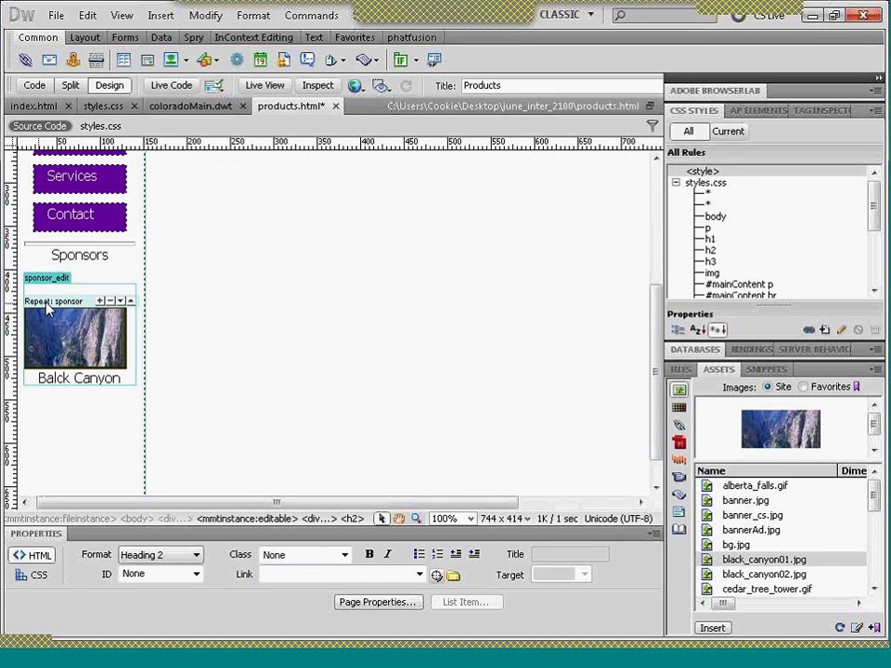
{"action": "left_click", "coordinate": [99, 301]}
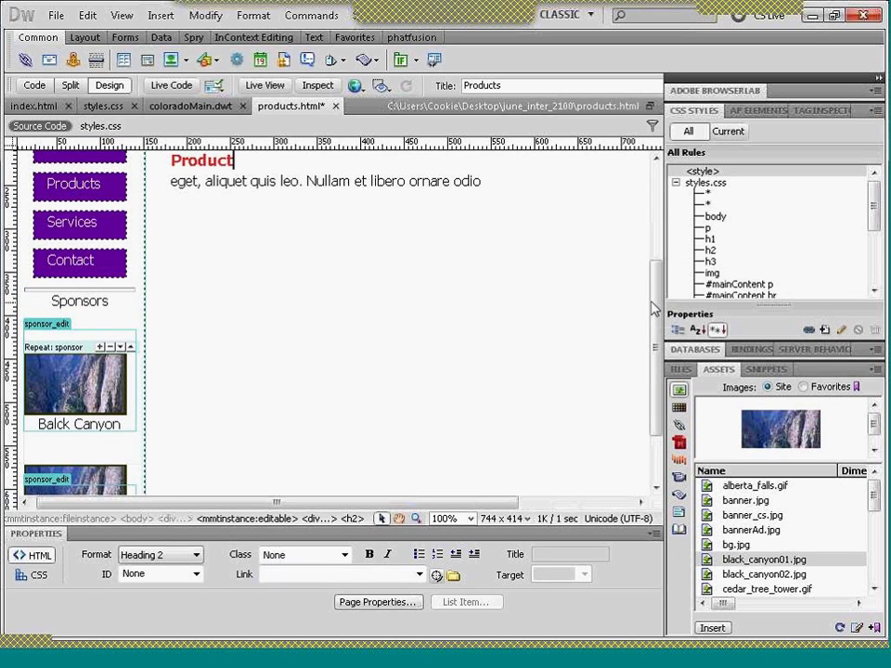
{"action": "left_click_drag", "start_coordinate": [656, 313], "coordinate": [661, 369]}
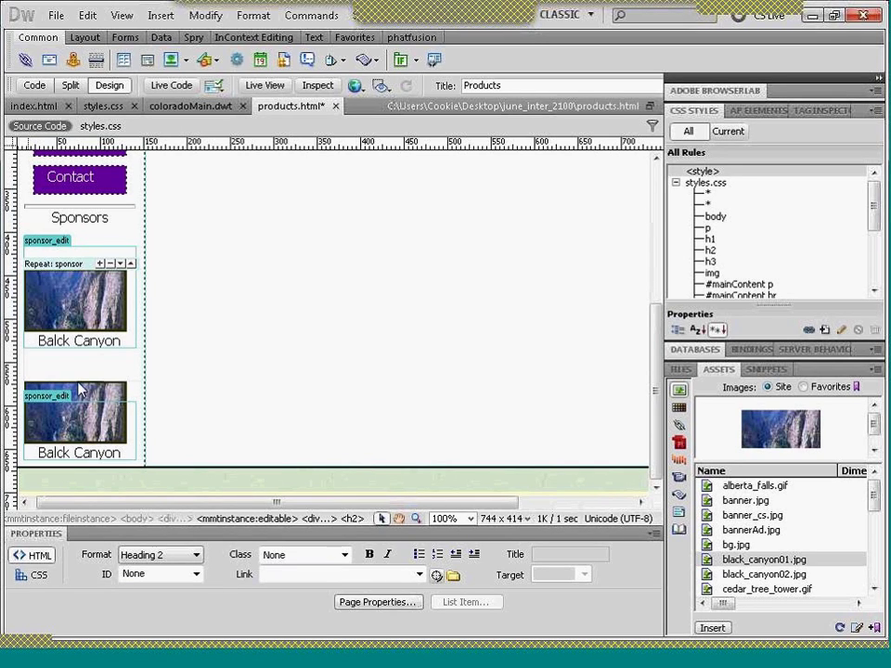
- Correct the caption of the first sponsor entry to "Black Canyon"
{"action": "left_click", "coordinate": [56, 340]}
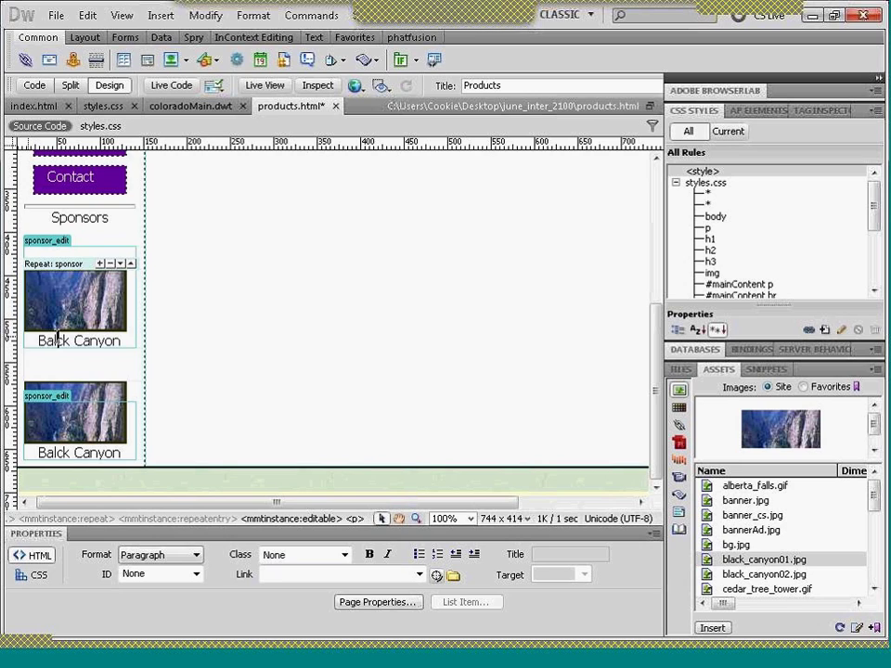
{"action": "type", "text": "l"}
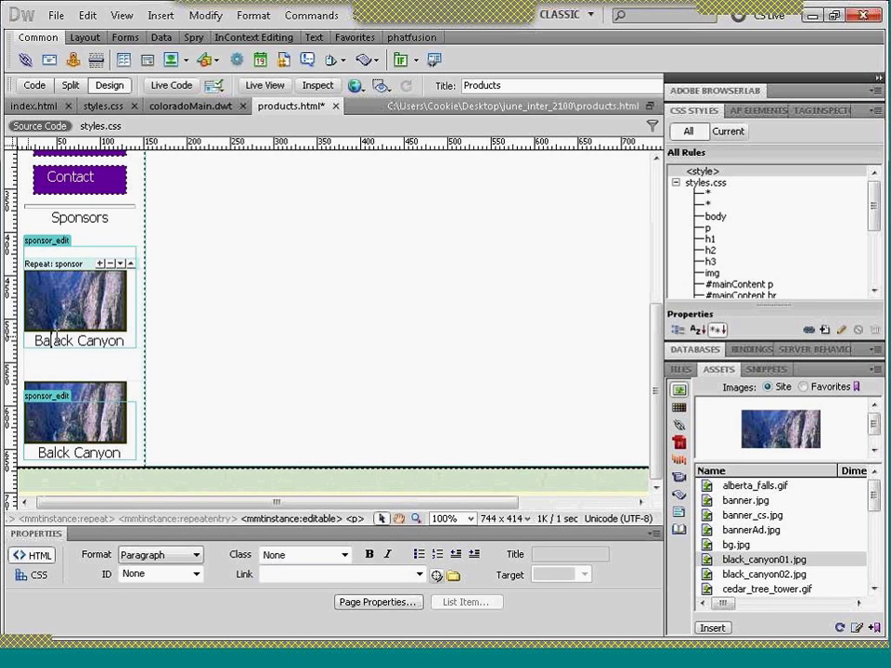
{"action": "key", "text": "BackSpace"}
{"action": "key", "text": "BackSpace"}
{"action": "key", "text": "Left"}
{"action": "type", "text": "l"}
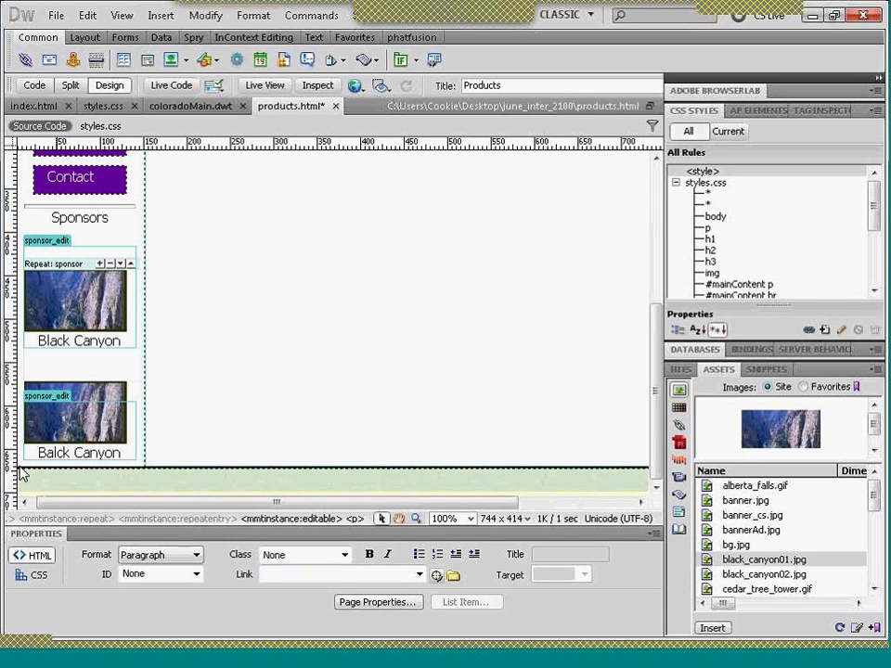
- Replace the second sponsor entry's image with cedar_tree_tower.gif and shrink it to about 106 by 82 pixels
{"action": "left_click", "coordinate": [52, 427]}
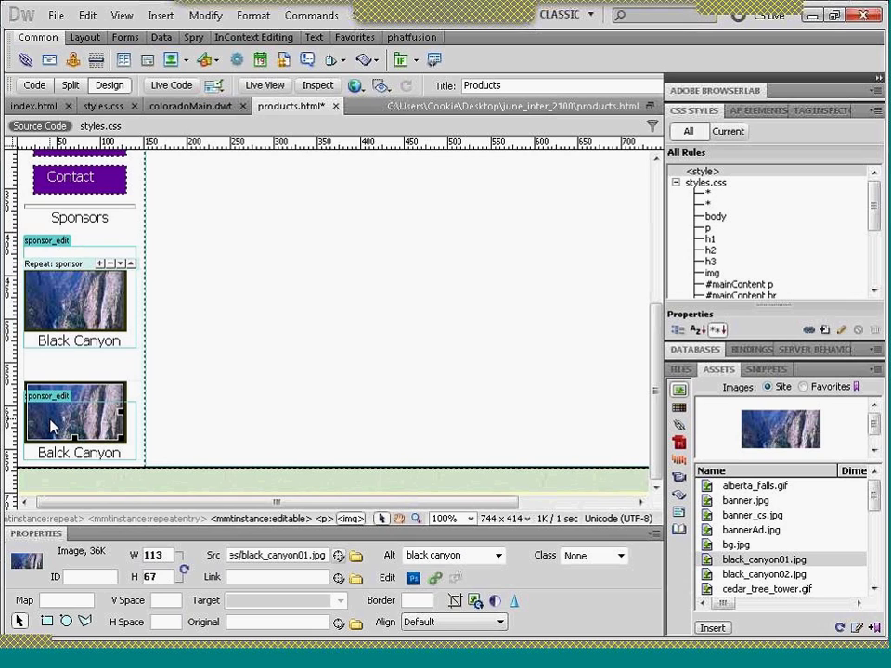
{"action": "double_click", "coordinate": [52, 426]}
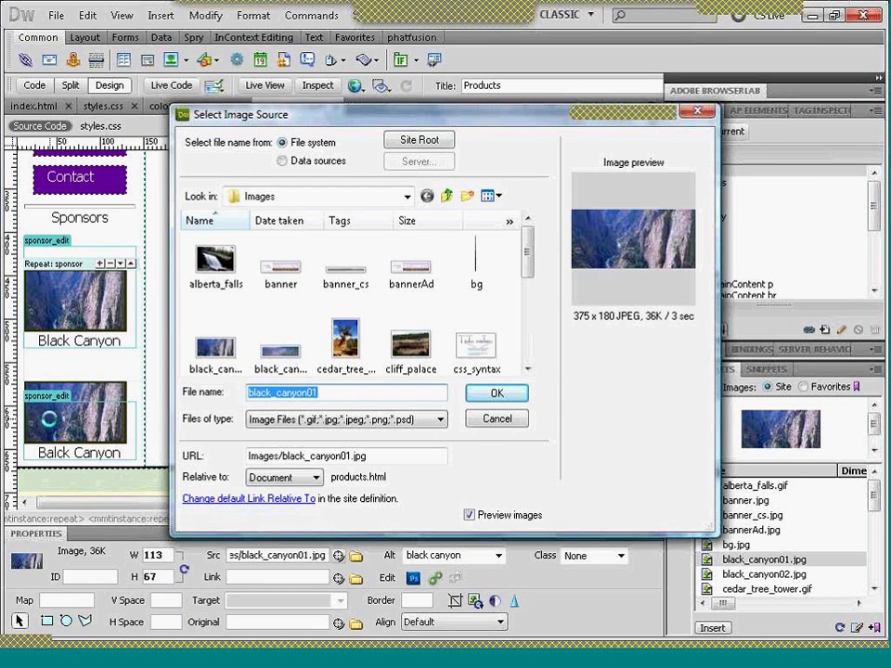
{"action": "left_click", "coordinate": [347, 348]}
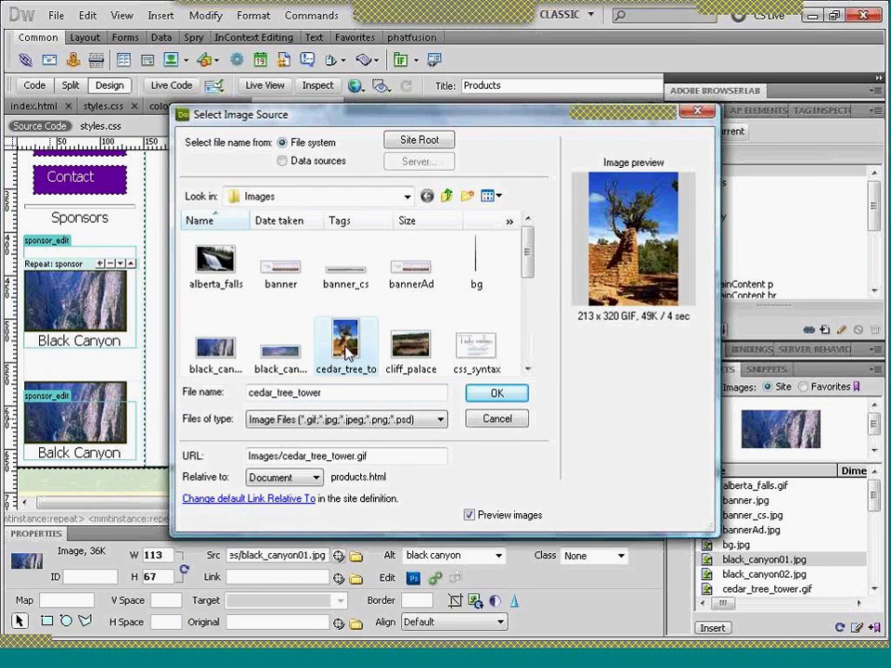
{"action": "left_click", "coordinate": [499, 396]}
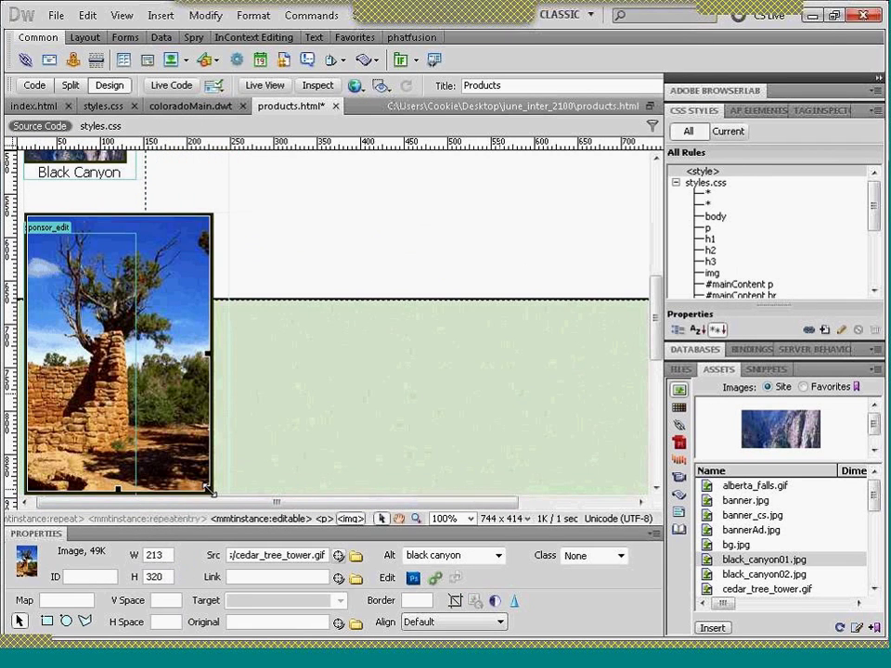
{"action": "left_click_drag", "start_coordinate": [209, 491], "coordinate": [200, 467]}
{"action": "left_click_drag", "start_coordinate": [159, 290], "coordinate": [112, 230]}
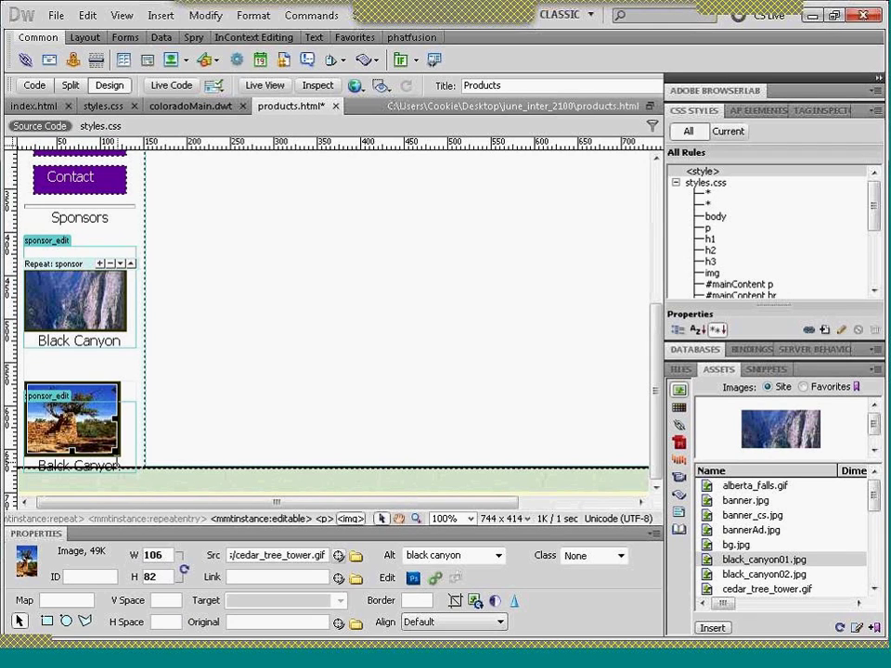
{"action": "left_click", "coordinate": [118, 474]}
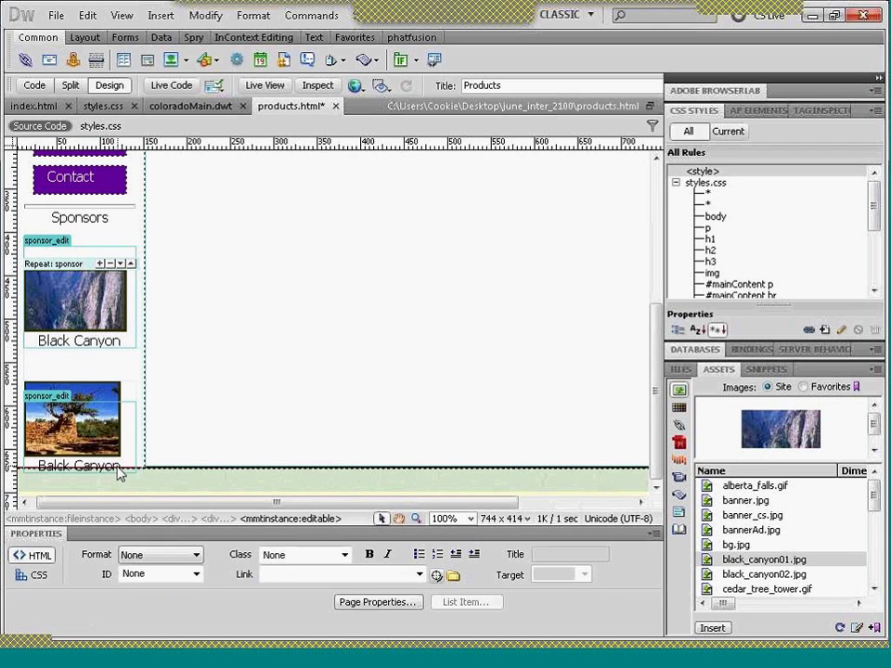
- Shrink the first sponsor entry's Black Canyon image to about 105 by 60 pixels
{"action": "left_click", "coordinate": [67, 372]}
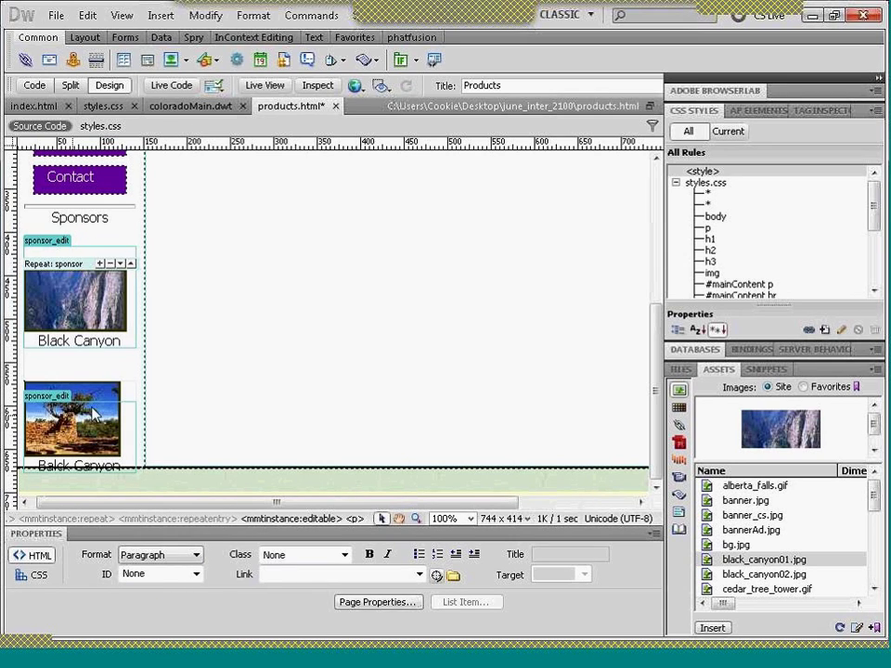
{"action": "left_click", "coordinate": [90, 319]}
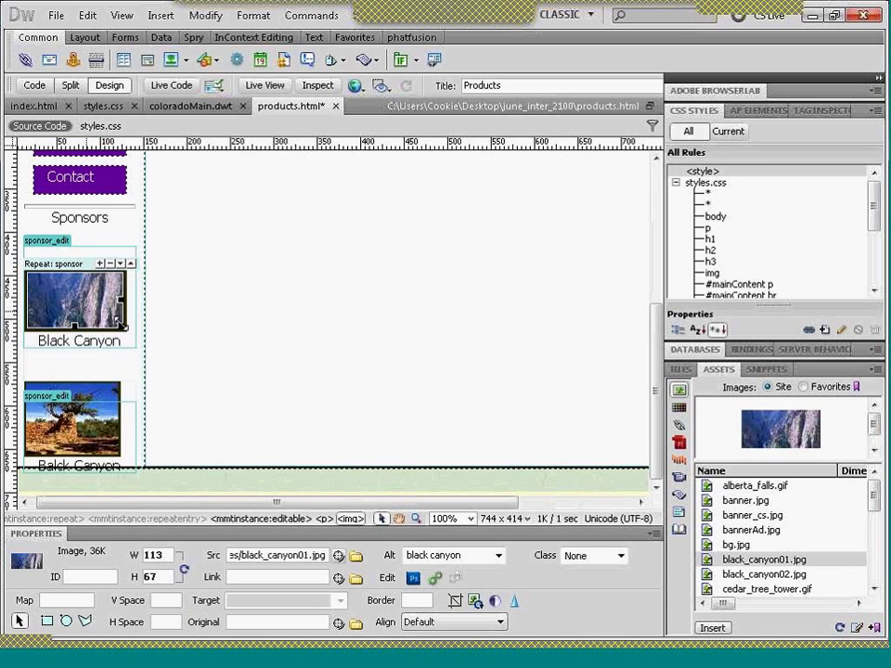
{"action": "left_click_drag", "start_coordinate": [123, 327], "coordinate": [116, 320]}
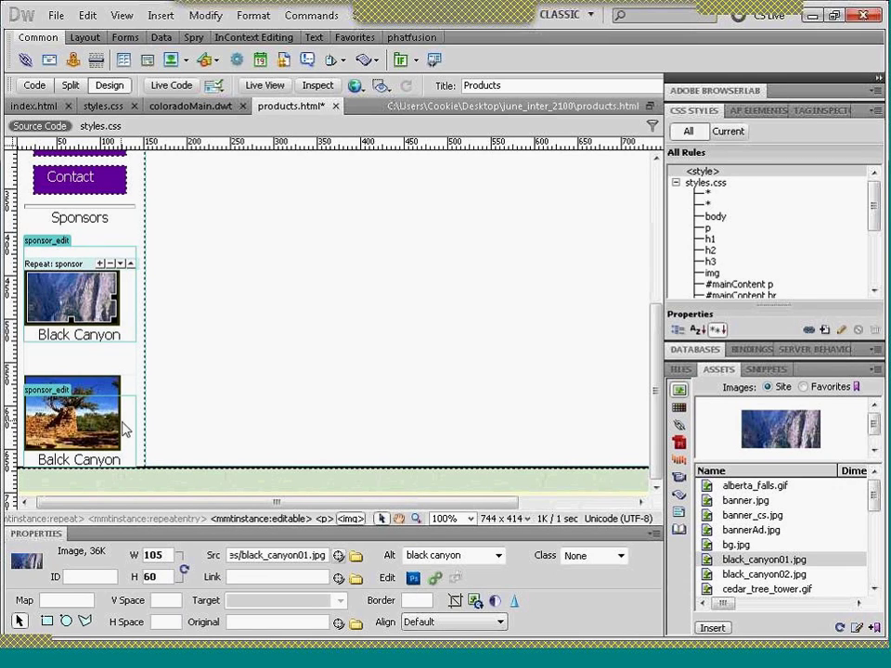
- Replace the caption of the second sponsor entry with "Cedar Tree"
{"action": "left_click", "coordinate": [119, 459]}
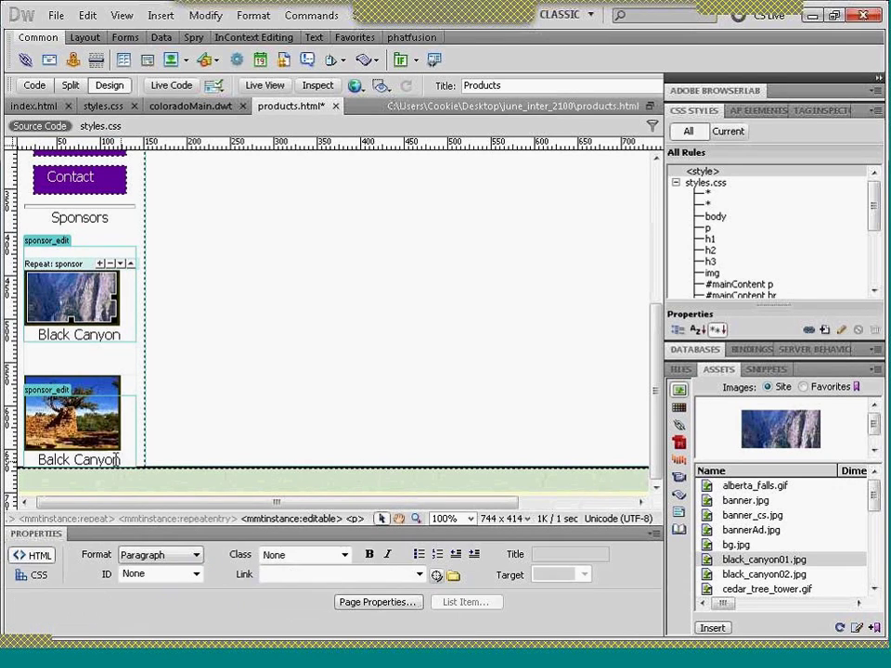
{"action": "type", "text": "Cedar"}
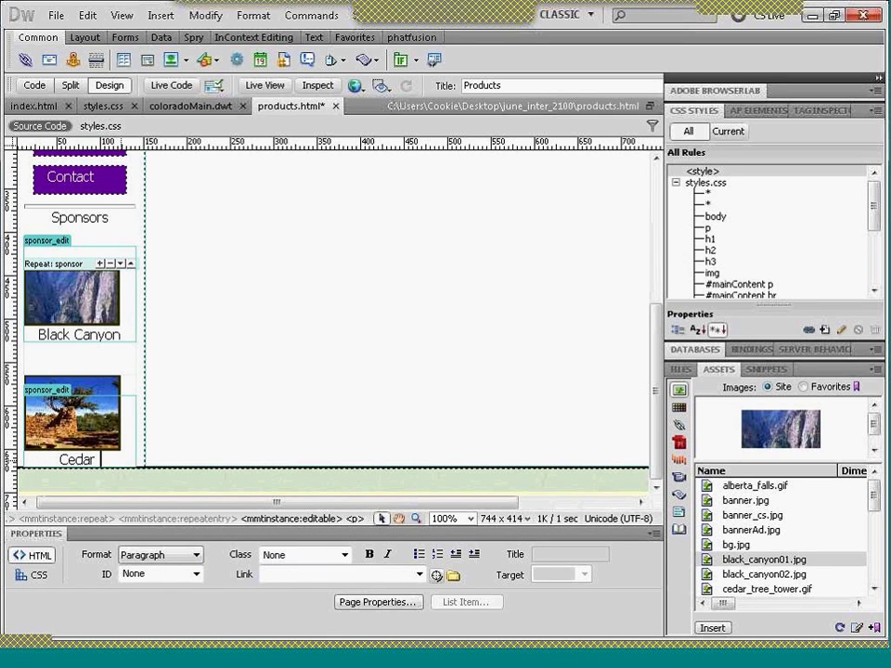
{"action": "type", "text": " Tree"}
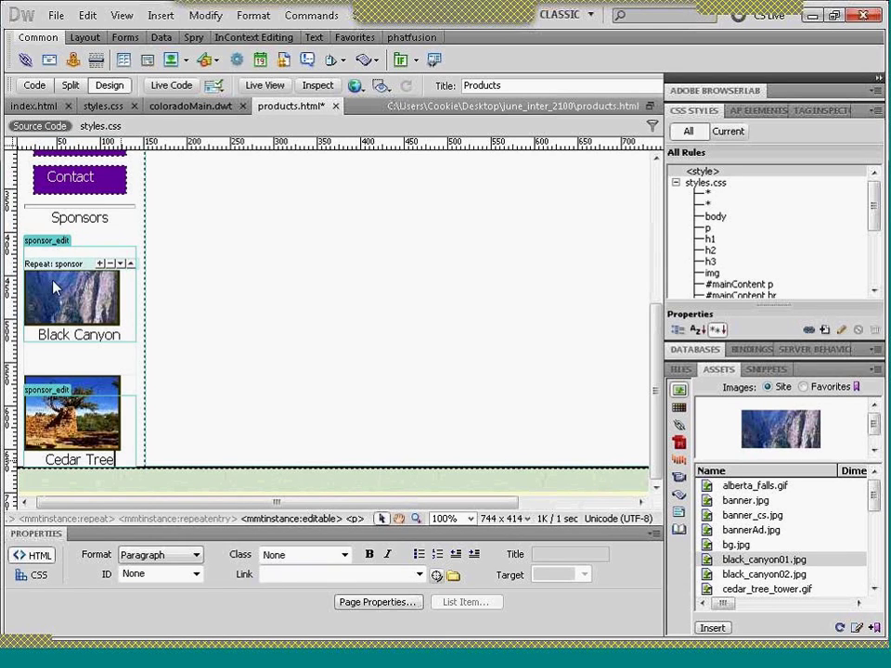
- Move the Cedar Tree sponsor entry above Black Canyon and back below it within the repeating region
{"action": "left_click", "coordinate": [86, 443]}
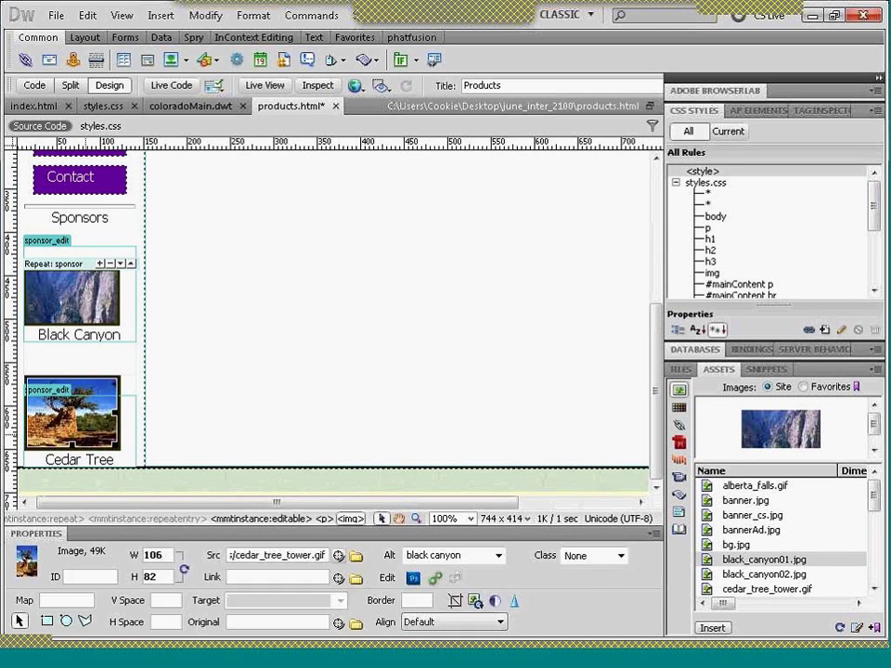
{"action": "left_click", "coordinate": [130, 264]}
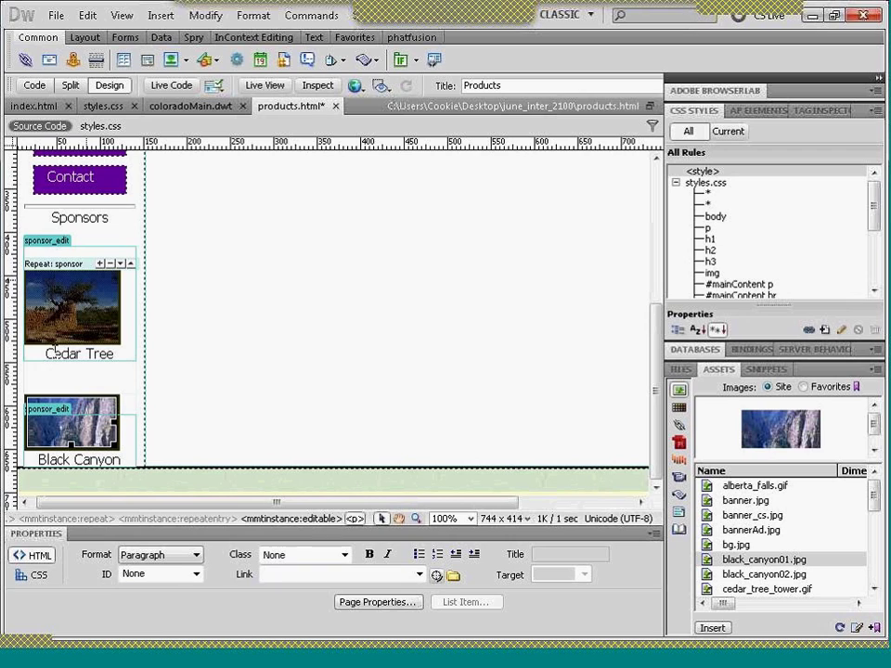
{"action": "left_click", "coordinate": [113, 349]}
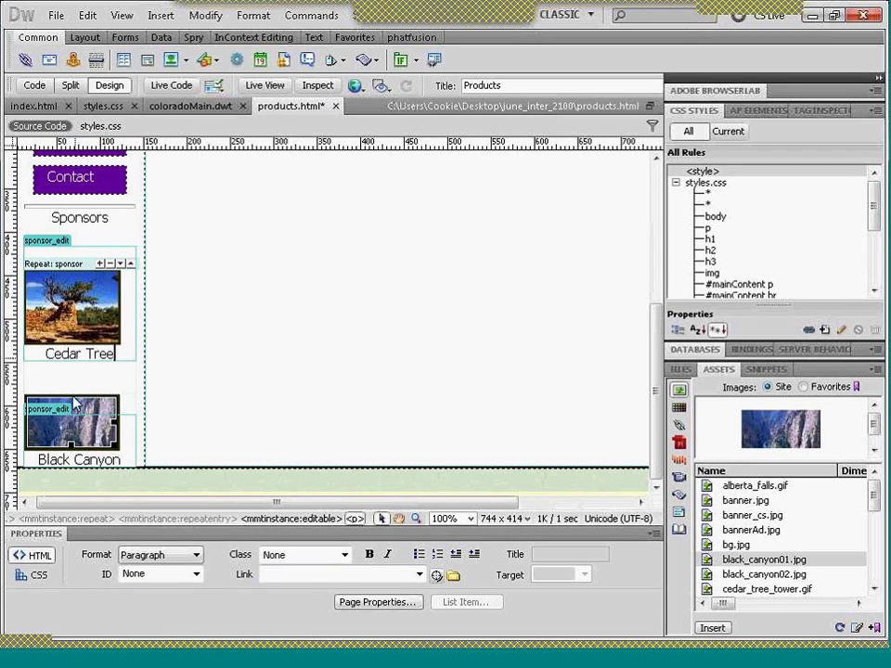
{"action": "left_click", "coordinate": [120, 265]}
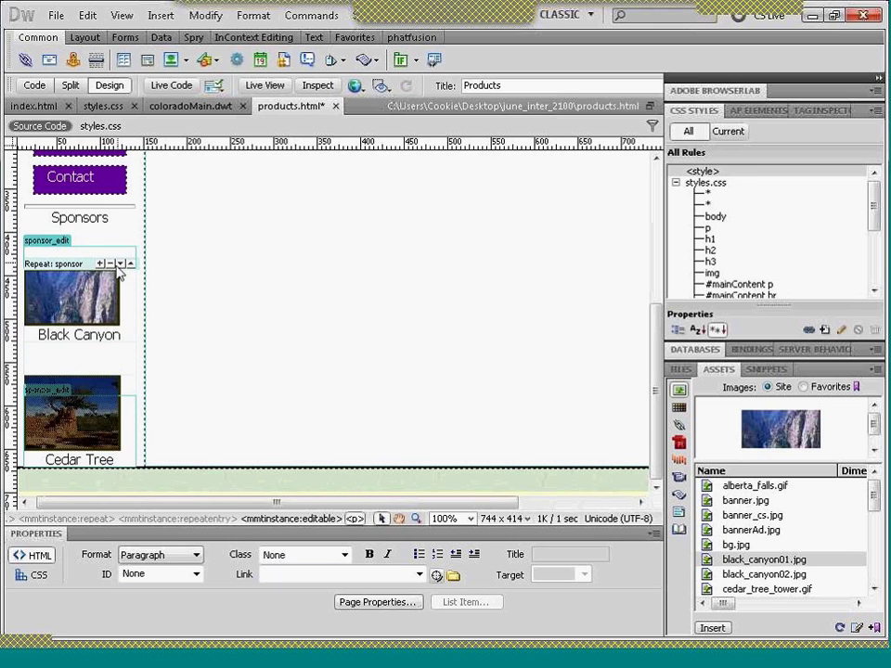
{"action": "left_click", "coordinate": [101, 438]}
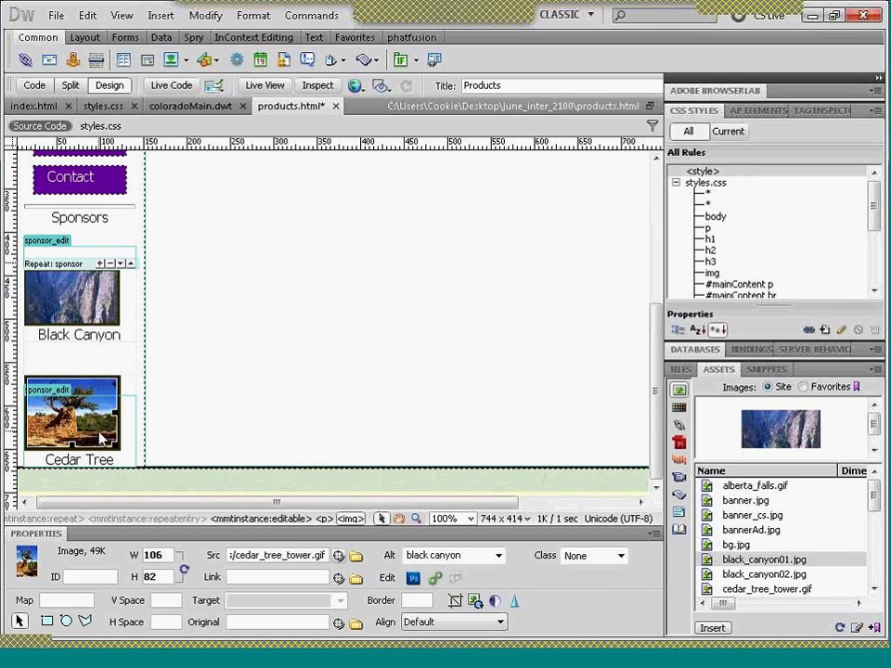
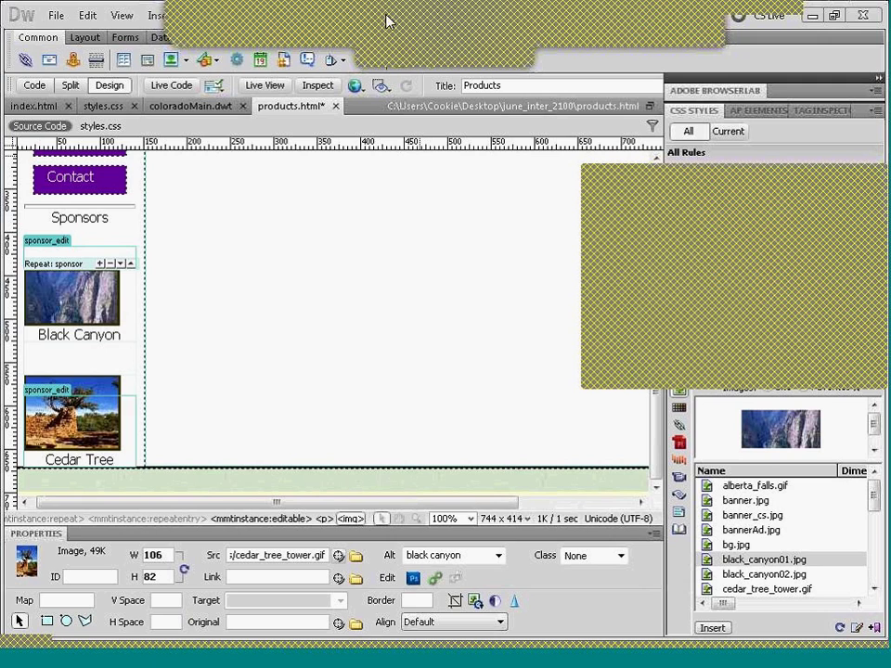
- Try to delete the empty space above the second sponsor entry's image, and undo the deletion
{"action": "left_click", "coordinate": [102, 359]}
{"action": "left_click", "coordinate": [124, 334]}
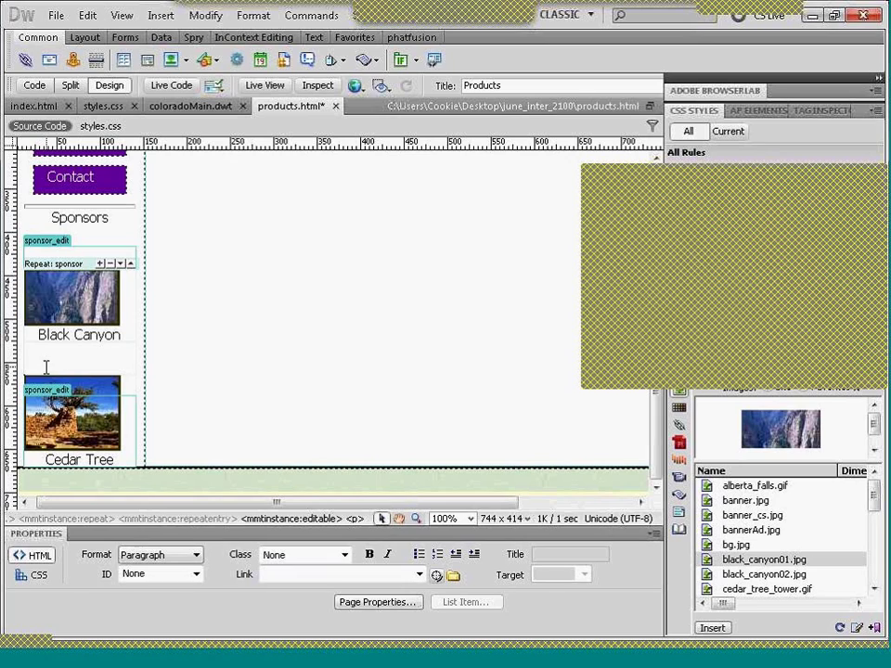
{"action": "left_click", "coordinate": [136, 392]}
{"action": "key", "text": "BackSpace"}
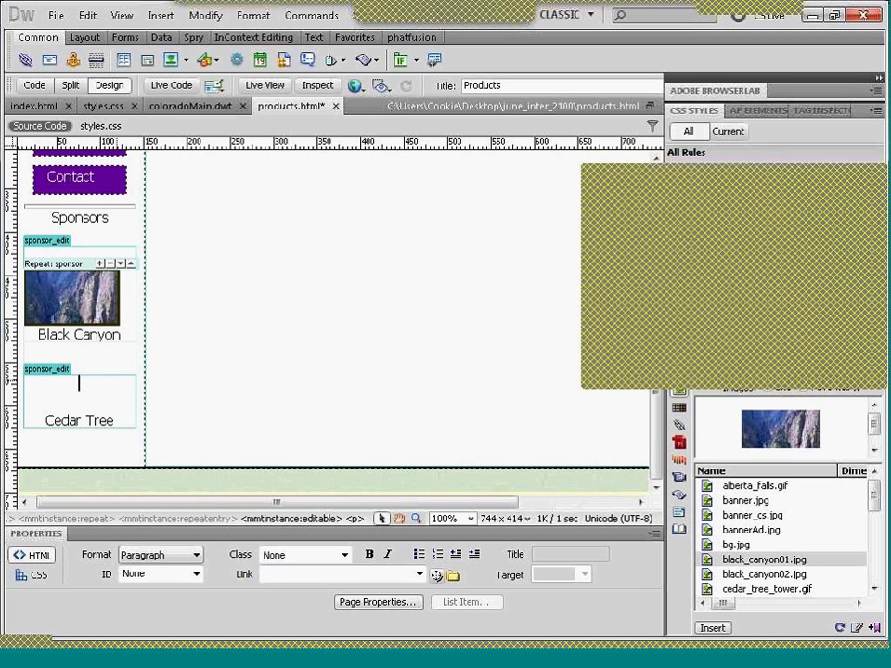
{"action": "key", "text": "ctrl+z"}
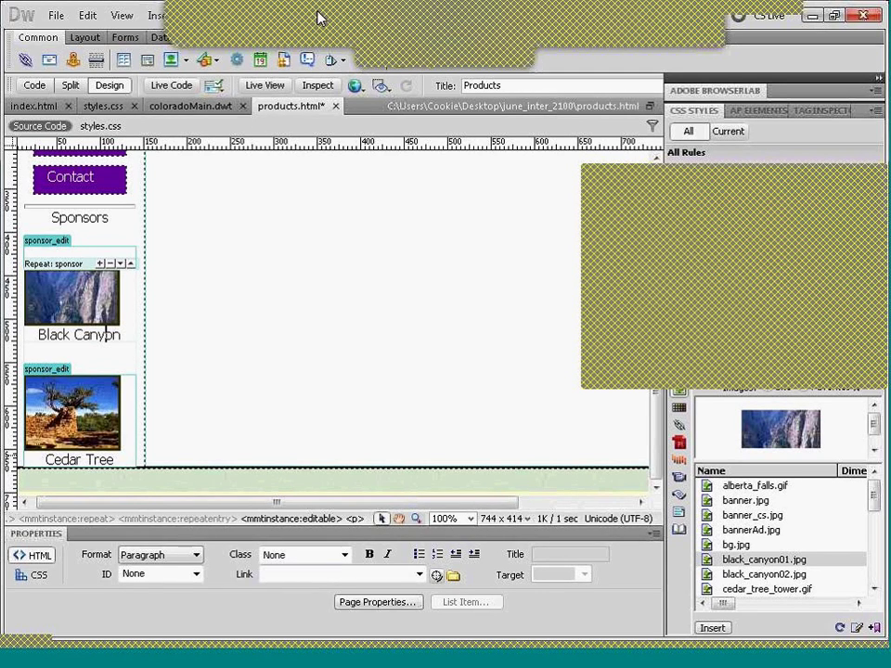
{"action": "left_click", "coordinate": [313, 28]}
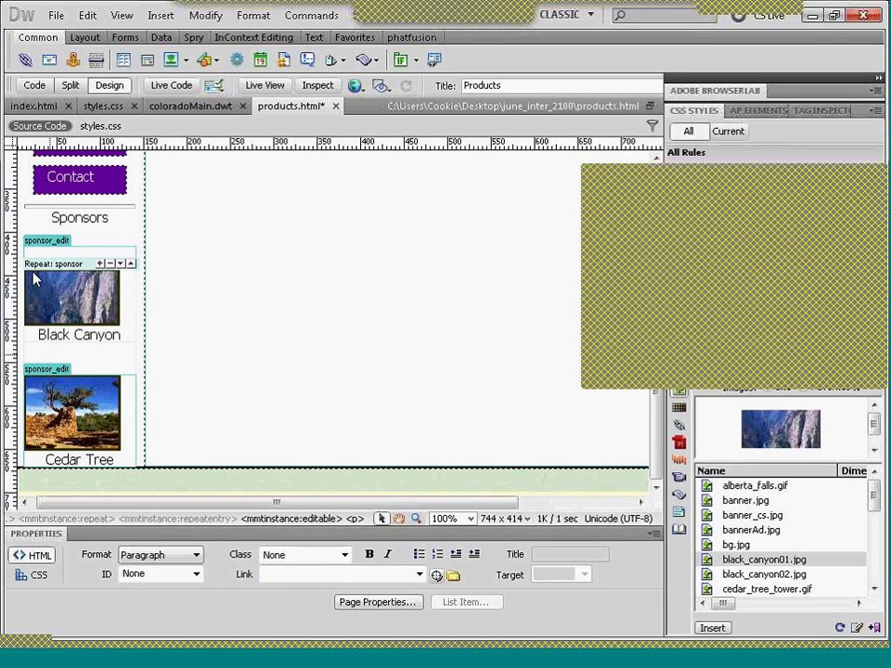
{"action": "left_click", "coordinate": [258, 17]}
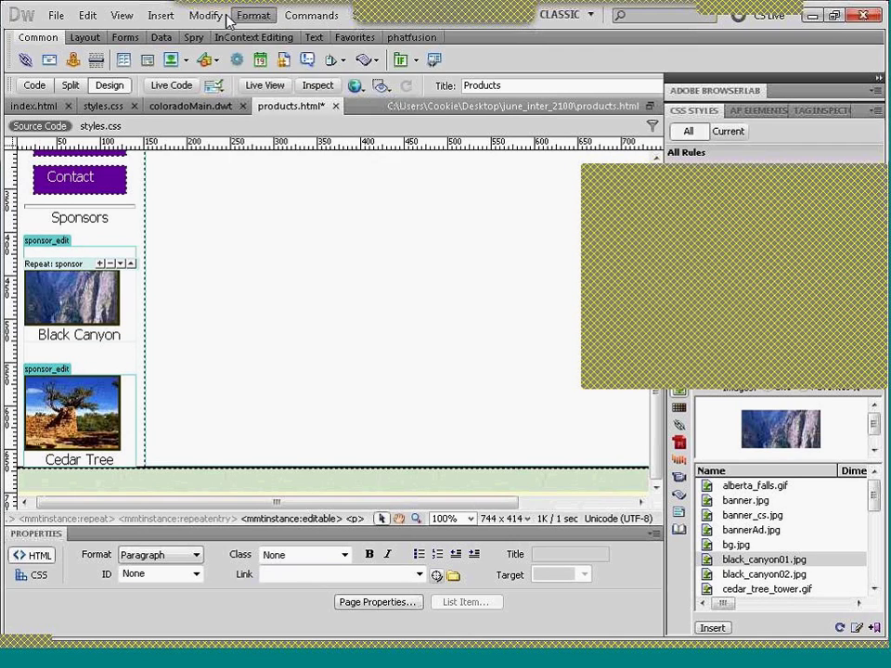
{"action": "left_click", "coordinate": [207, 16]}
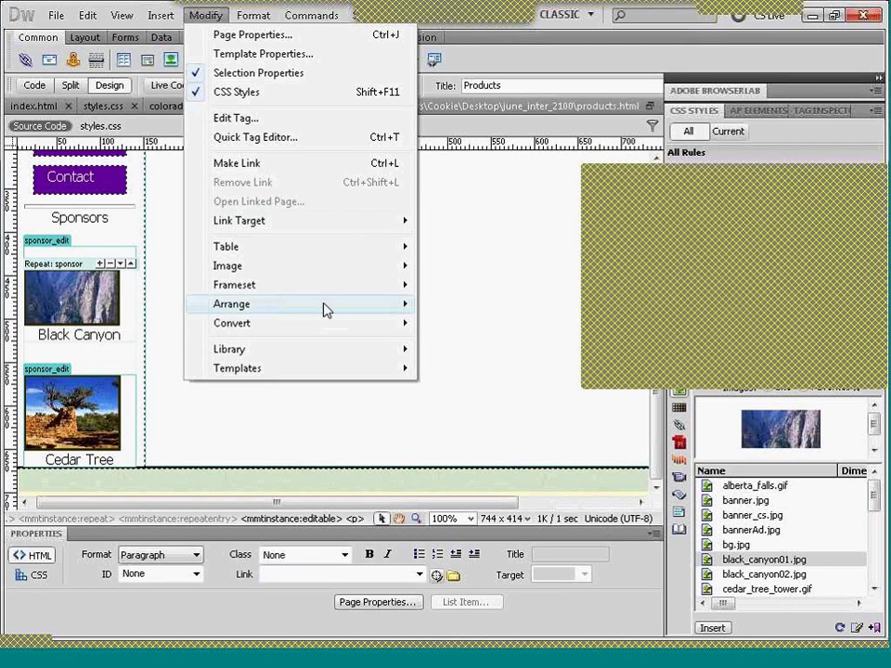
{"action": "mouse_move", "coordinate": [388, 375]}
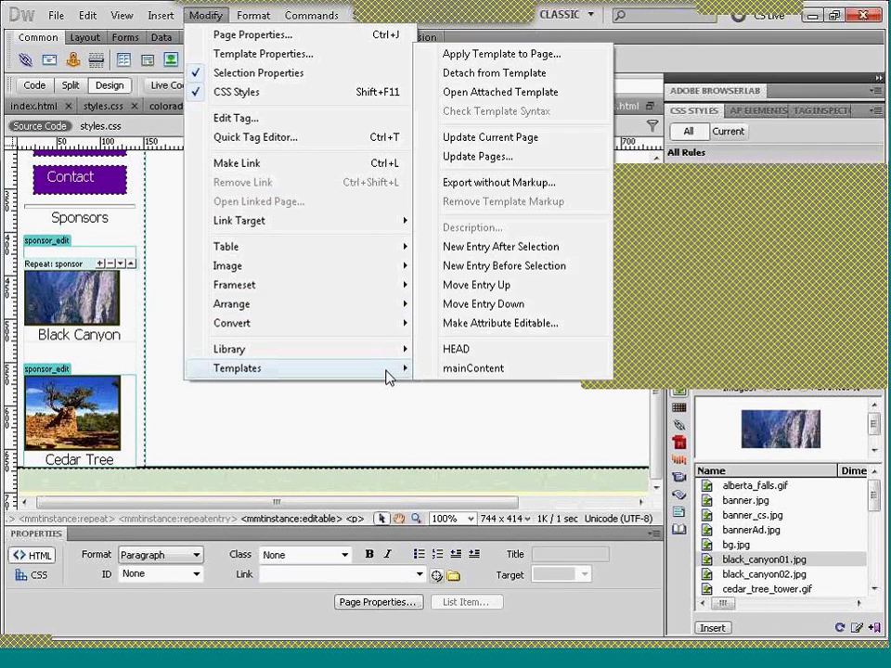
{"action": "left_click", "coordinate": [442, 445]}
- Remove the template markup of the sponsor_edit editable region in the coloradoMain.dwt template
{"action": "left_click", "coordinate": [195, 106]}
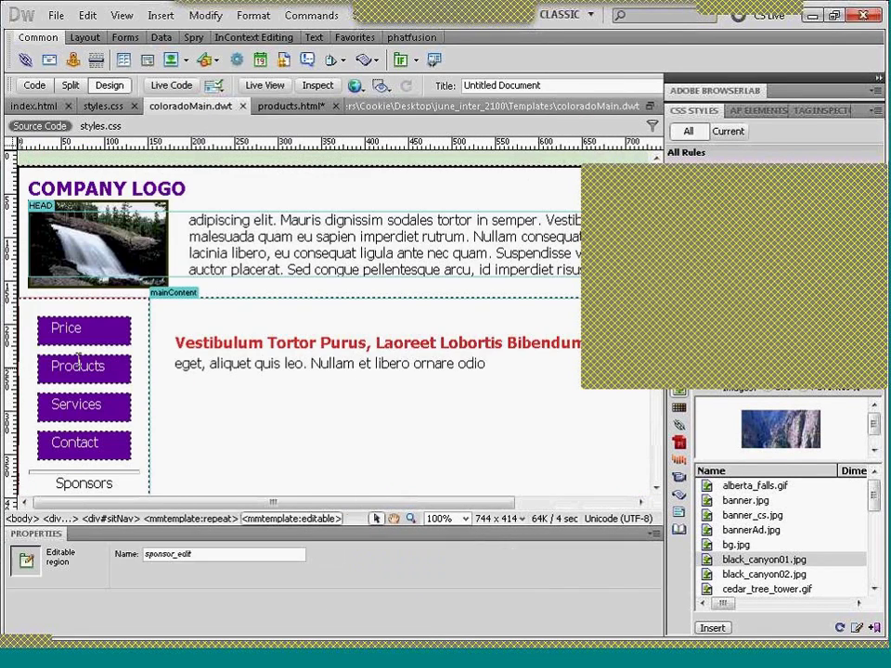
{"action": "scroll", "coordinate": [655, 489], "scroll_direction": "down", "scroll_amount": 4}
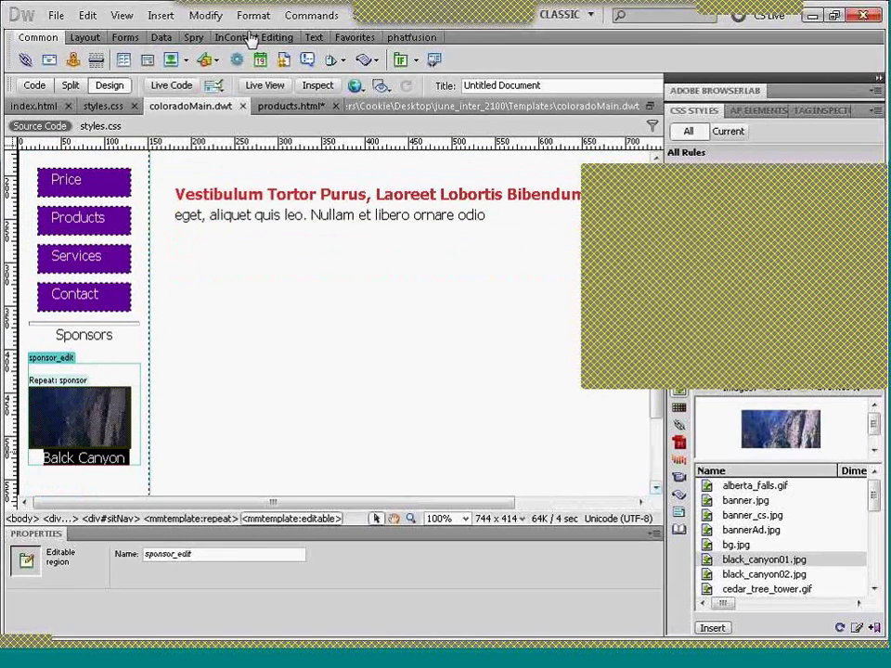
{"action": "left_click", "coordinate": [102, 376]}
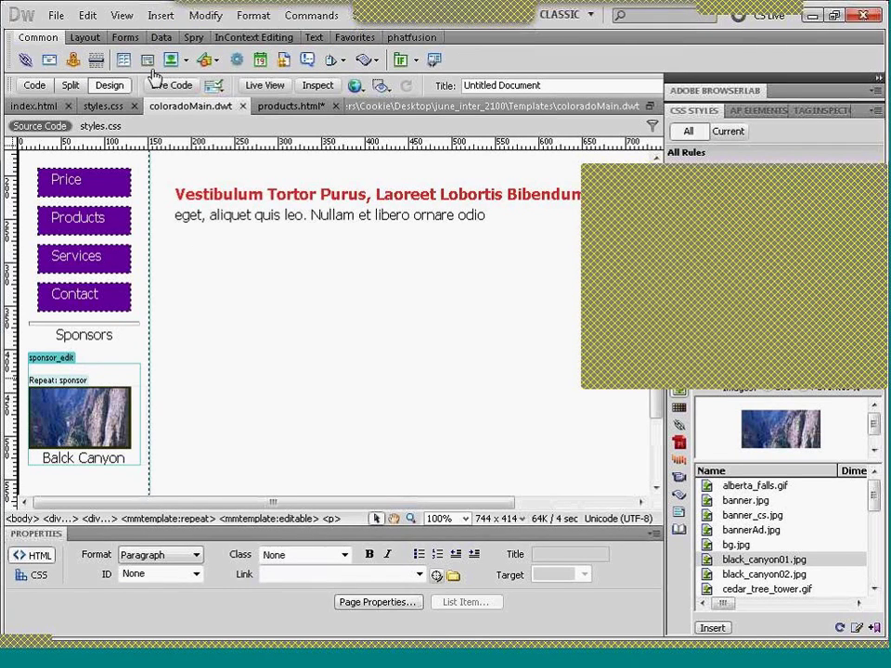
{"action": "left_click", "coordinate": [202, 16]}
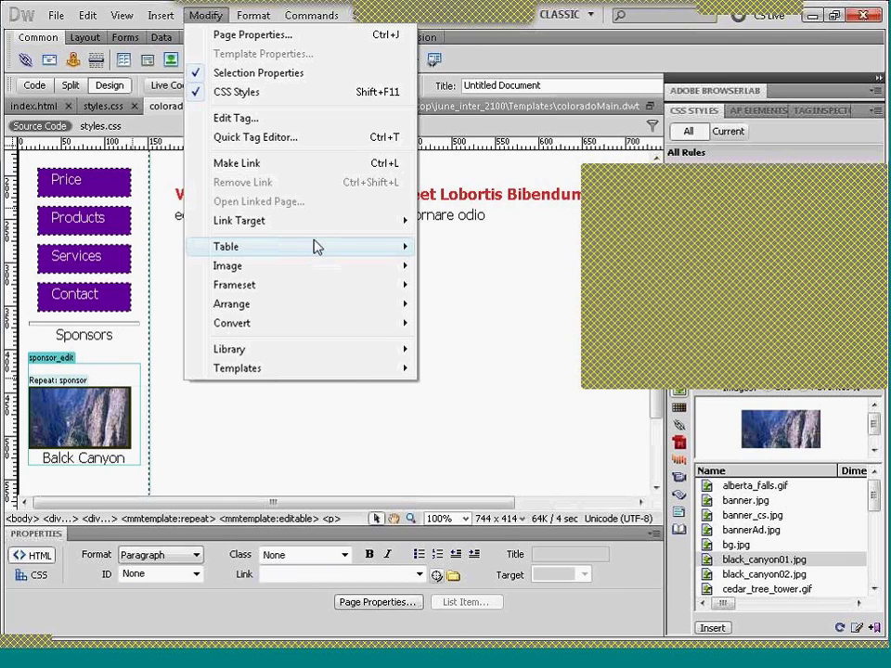
{"action": "mouse_move", "coordinate": [312, 245]}
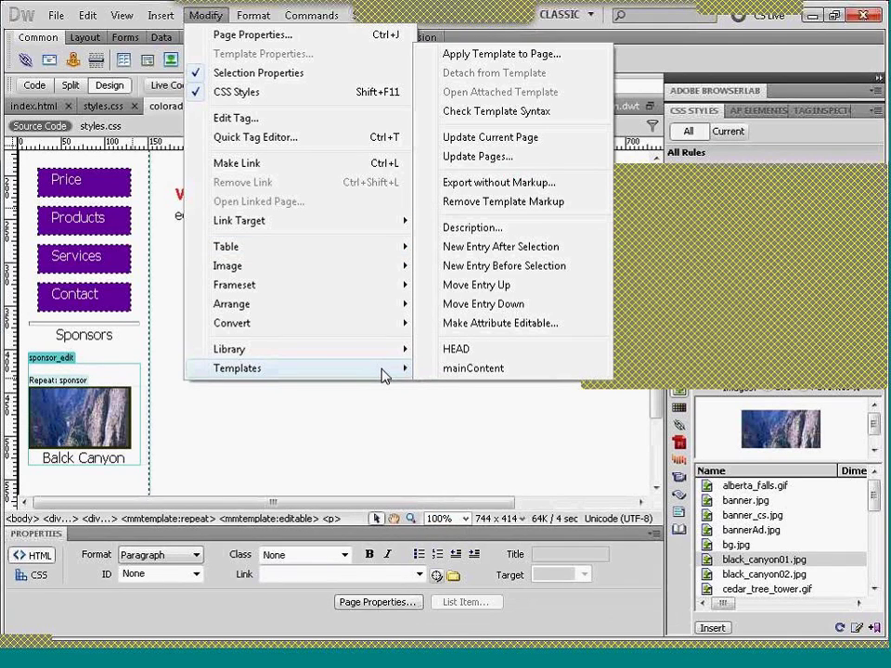
{"action": "left_click", "coordinate": [470, 213]}
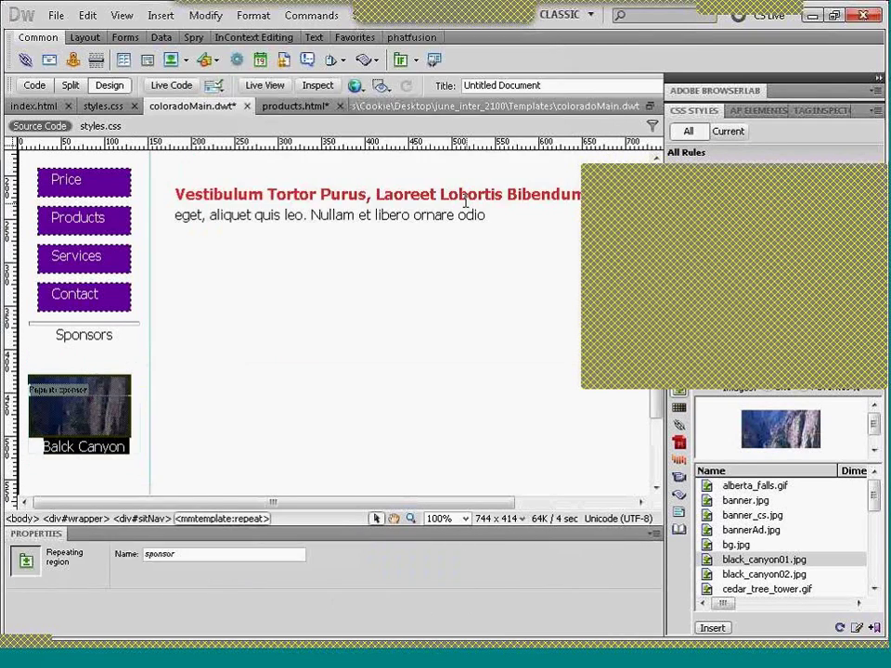
- Remove the template markup of the sponsor repeating region around the template's sponsor image and caption
{"action": "left_click", "coordinate": [656, 160]}
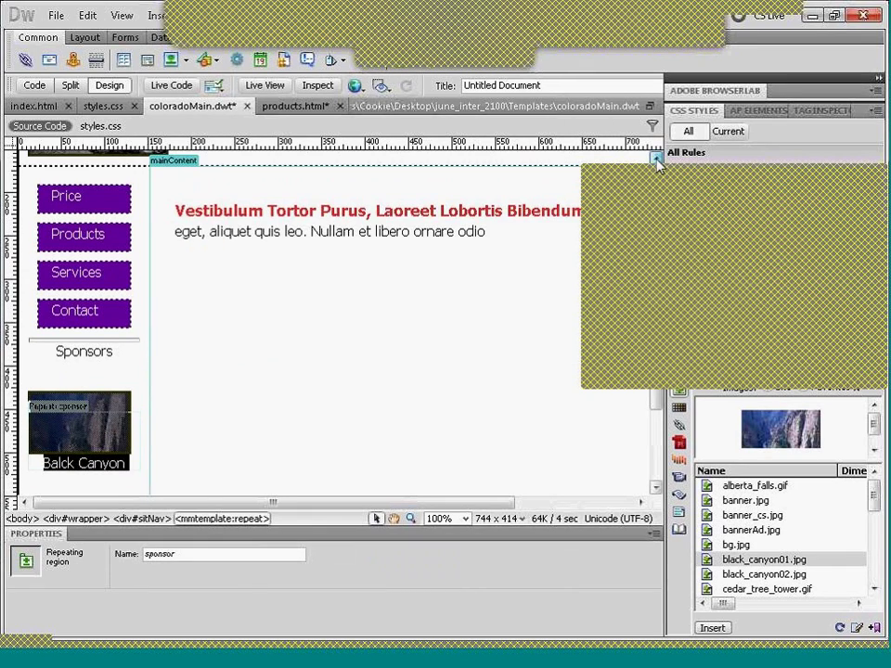
{"action": "left_click", "coordinate": [656, 159]}
{"action": "left_click", "coordinate": [656, 160]}
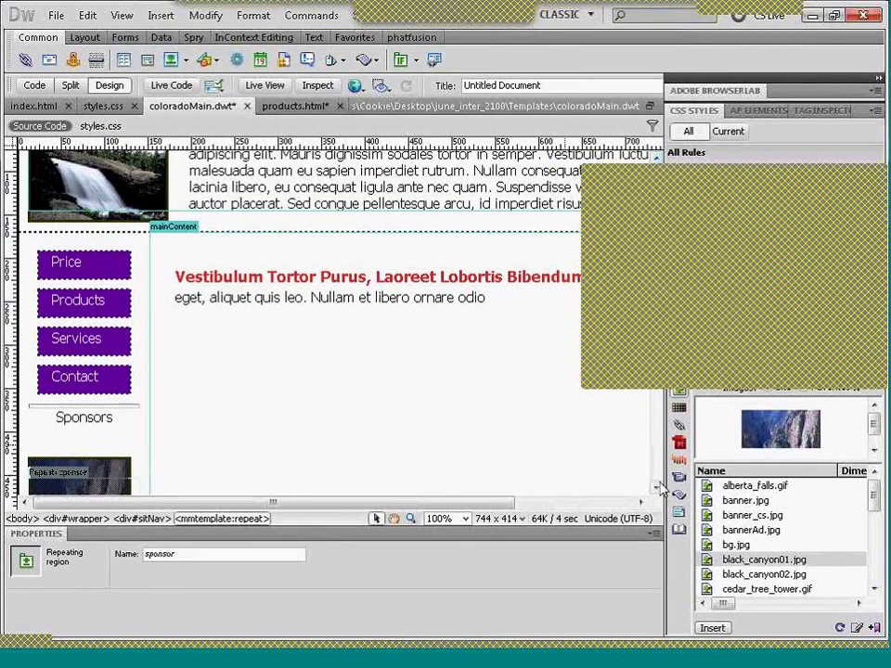
{"action": "left_click", "coordinate": [656, 487]}
{"action": "left_click", "coordinate": [656, 487]}
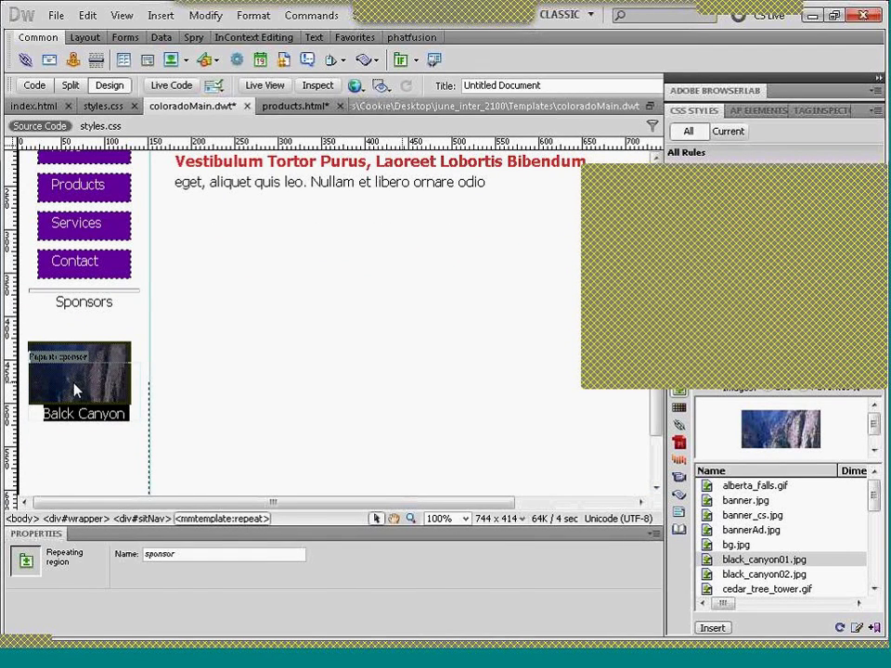
{"action": "left_click", "coordinate": [75, 393]}
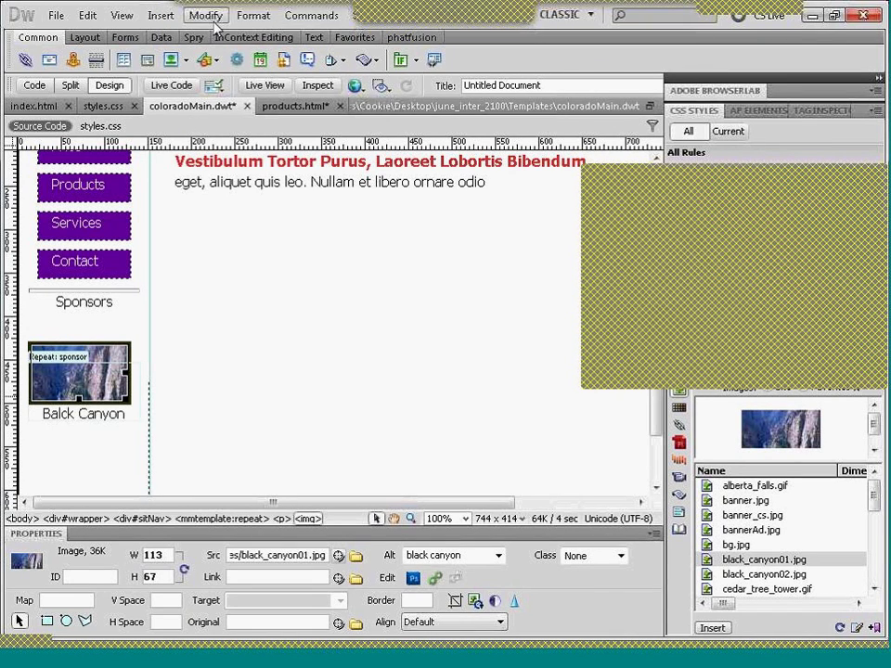
{"action": "left_click", "coordinate": [207, 16]}
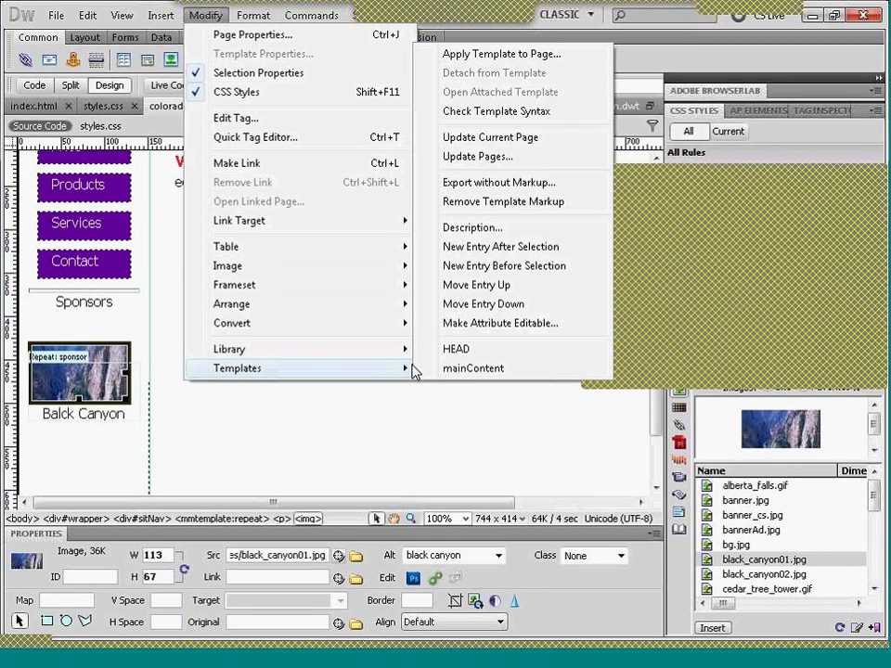
{"action": "left_click", "coordinate": [478, 204]}
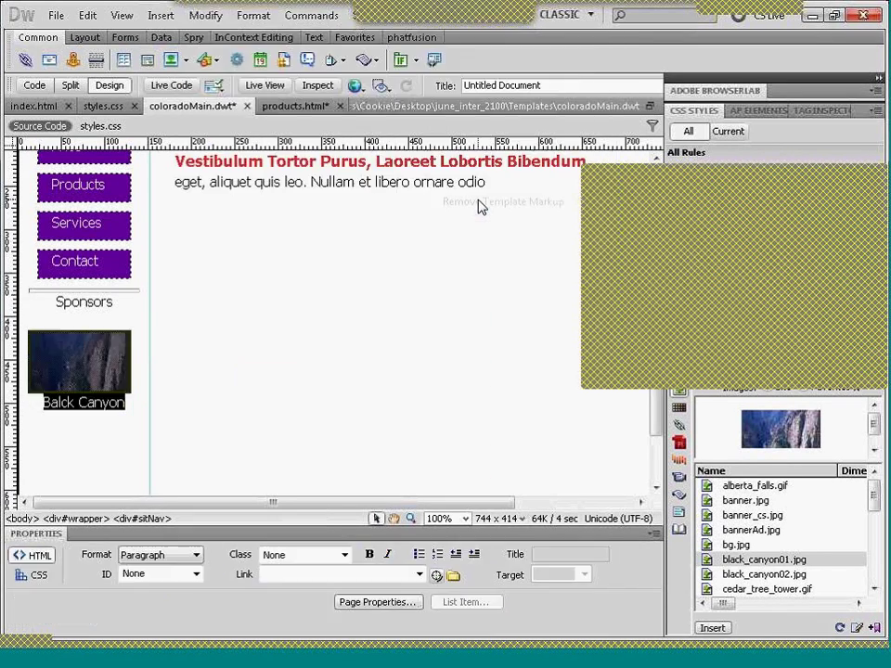
{"action": "left_click", "coordinate": [128, 406]}
{"action": "left_click_drag", "start_coordinate": [128, 406], "coordinate": [94, 403]}
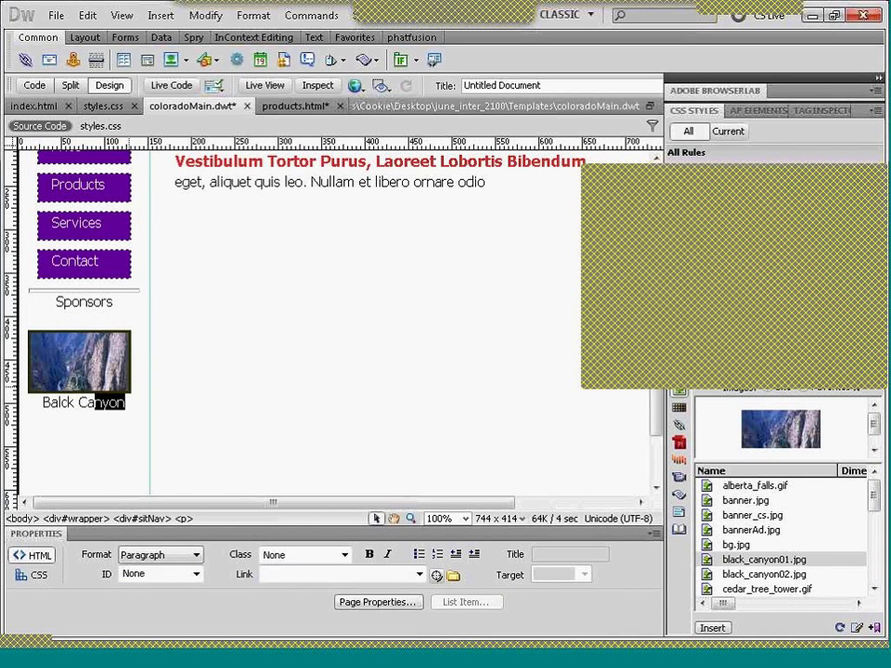
- Review the Box settings of the img rule in styles.css for the sponsor image
{"action": "left_click", "coordinate": [37, 350]}
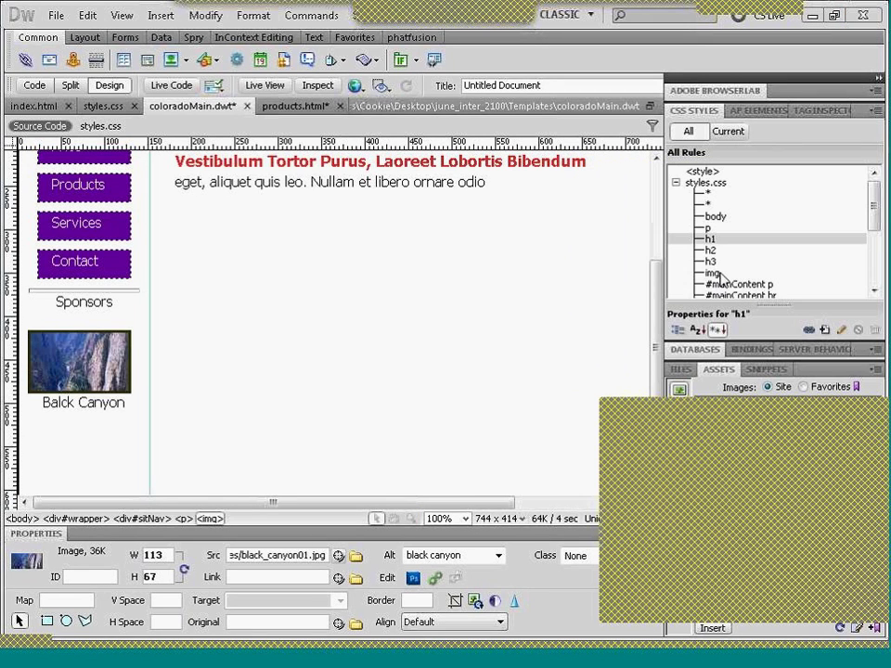
{"action": "left_click", "coordinate": [712, 273]}
{"action": "left_click", "coordinate": [840, 329]}
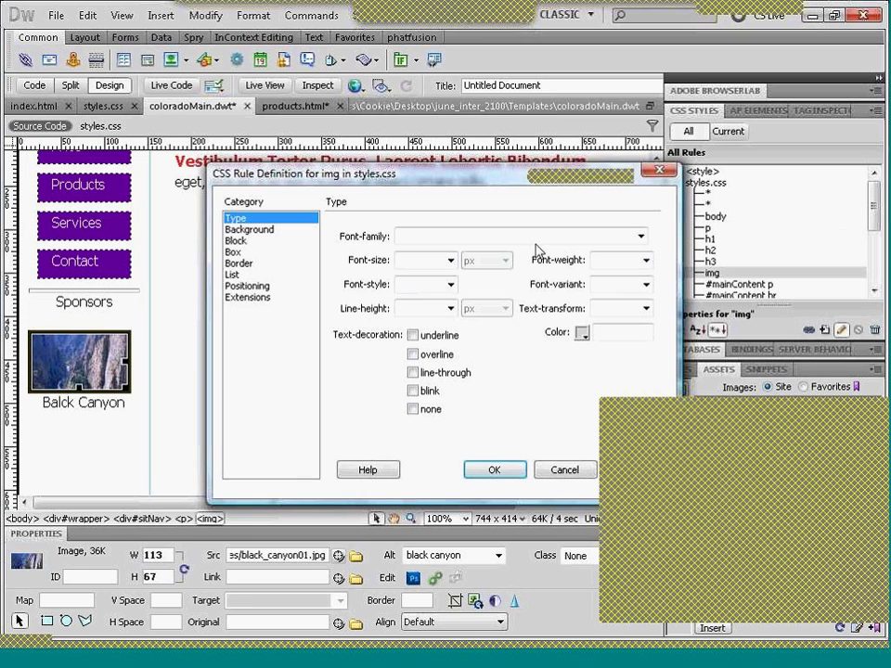
{"action": "left_click", "coordinate": [236, 252]}
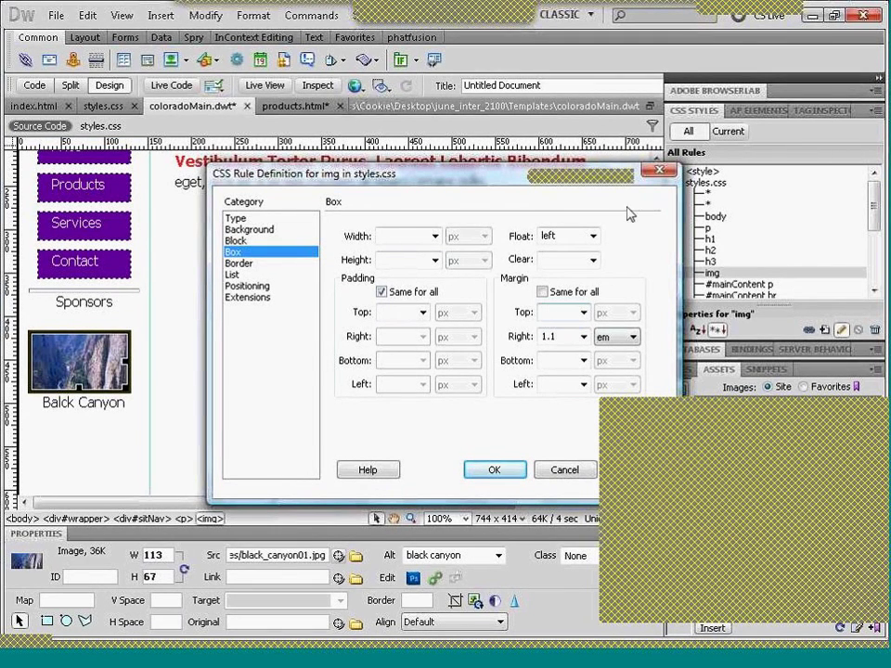
{"action": "key", "text": "Return"}
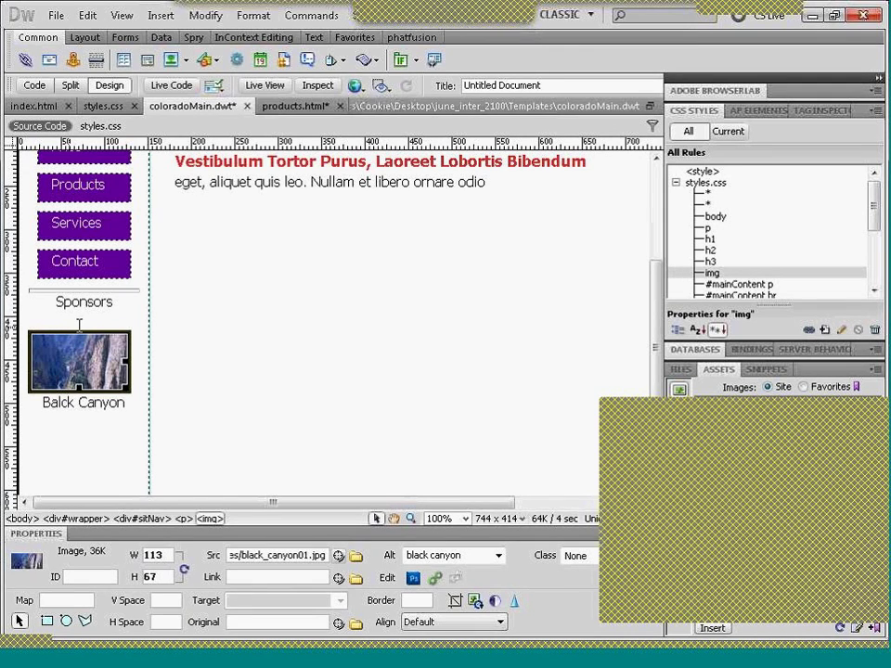
{"action": "left_click", "coordinate": [129, 405]}
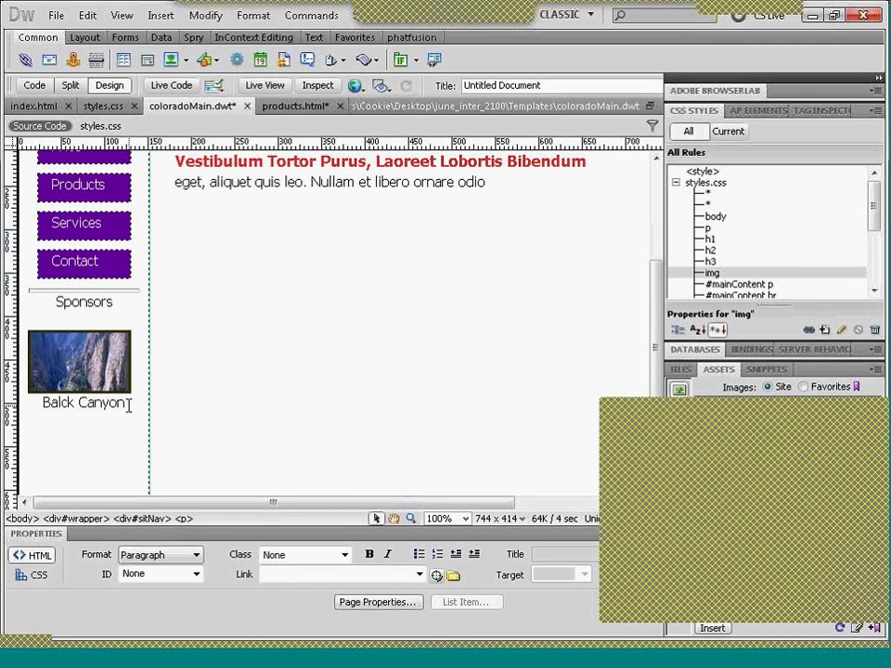
{"action": "left_click_drag", "start_coordinate": [129, 404], "coordinate": [110, 405]}
{"action": "left_click", "coordinate": [131, 411]}
{"action": "left_click_drag", "start_coordinate": [132, 411], "coordinate": [89, 397]}
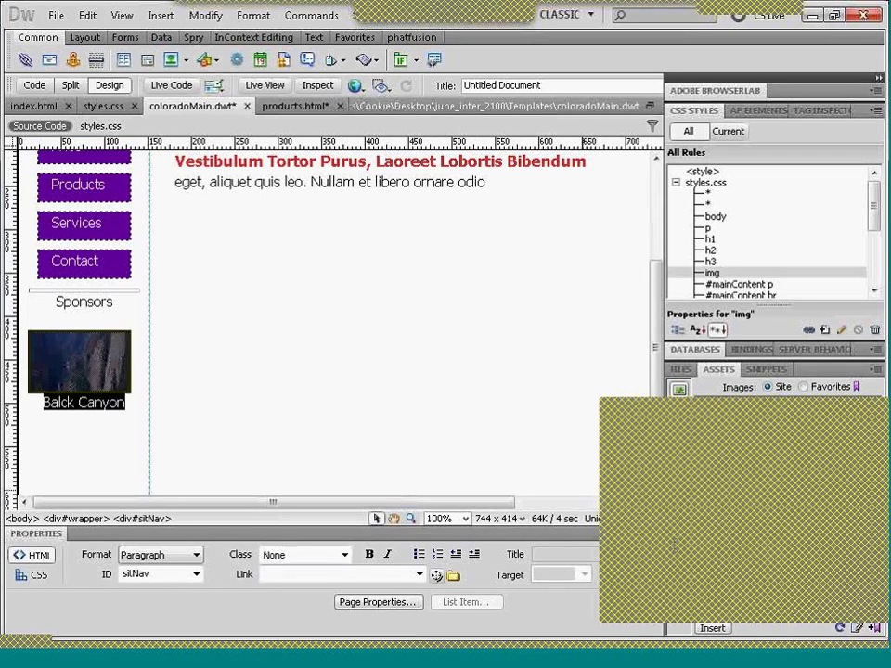
{"action": "left_click", "coordinate": [457, 352]}
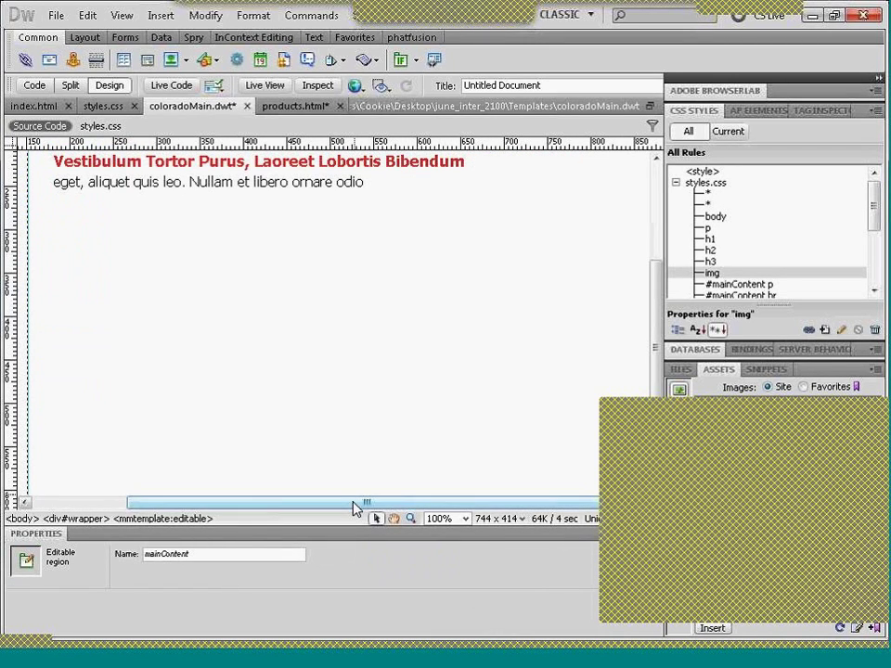
{"action": "left_click_drag", "start_coordinate": [353, 508], "coordinate": [252, 525]}
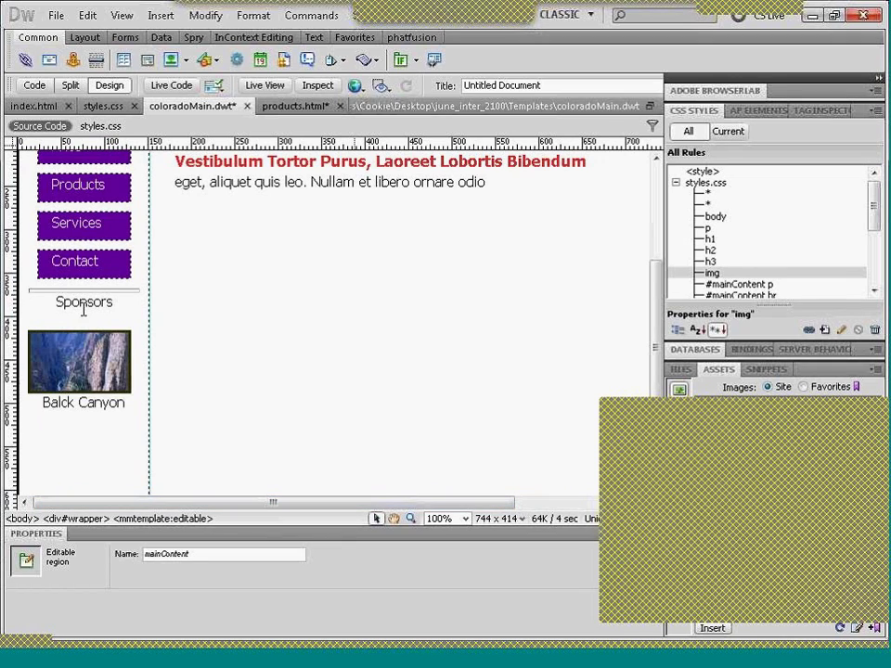
- Turn the Black Canyon image and its caption into a repeating region named sponsor
{"action": "left_click_drag", "start_coordinate": [126, 403], "coordinate": [26, 251]}
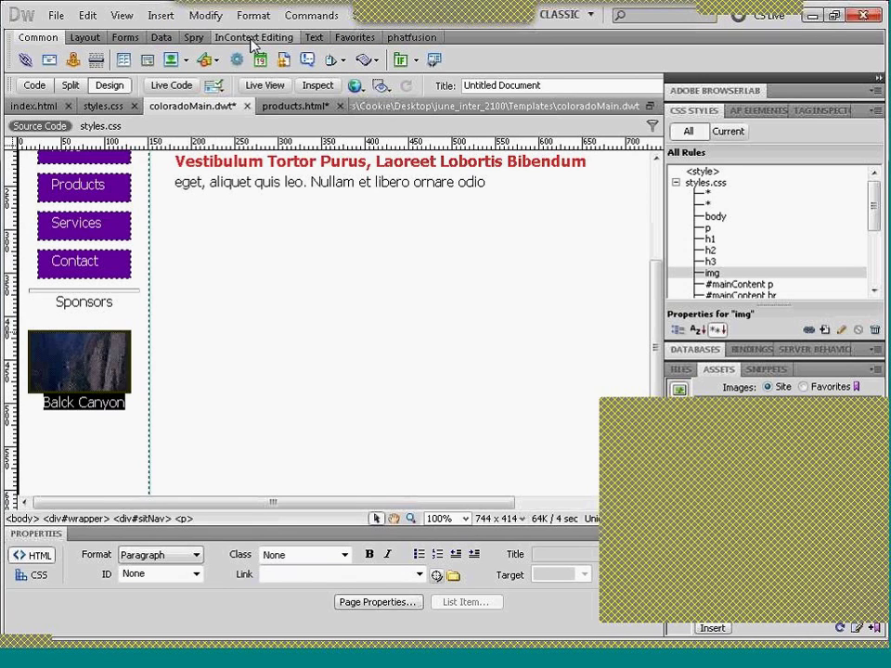
{"action": "left_click", "coordinate": [160, 16]}
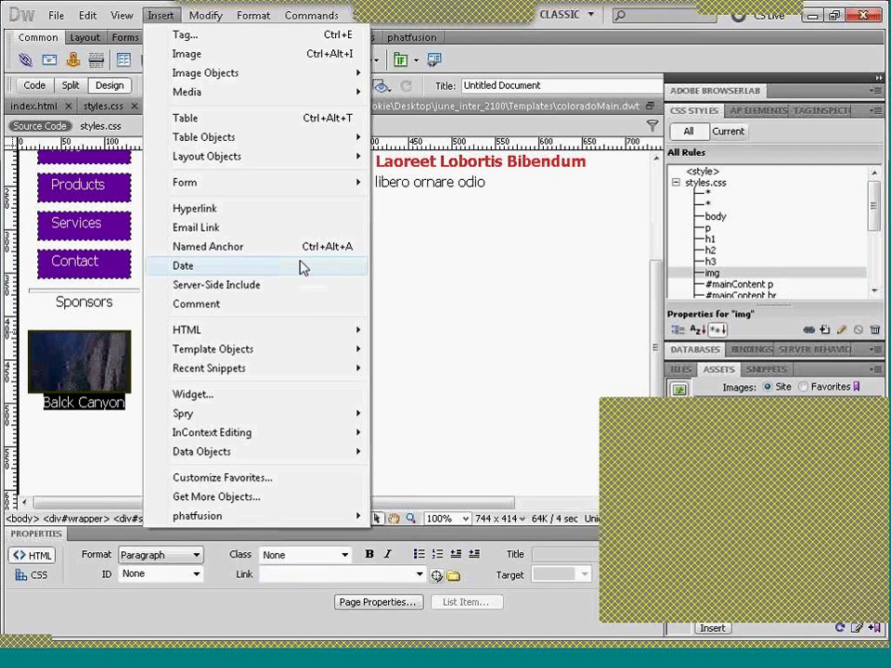
{"action": "mouse_move", "coordinate": [313, 350]}
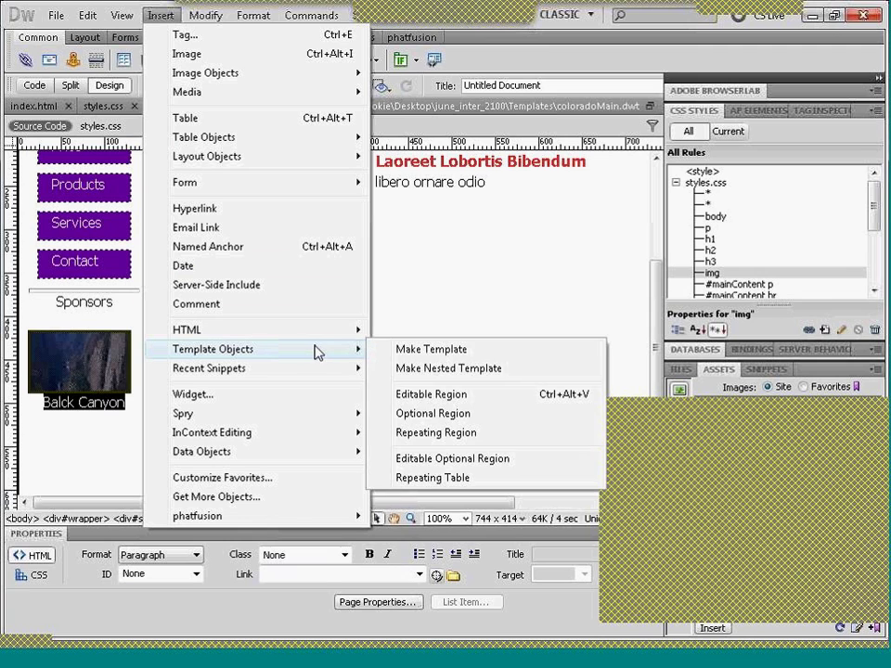
{"action": "left_click", "coordinate": [430, 433]}
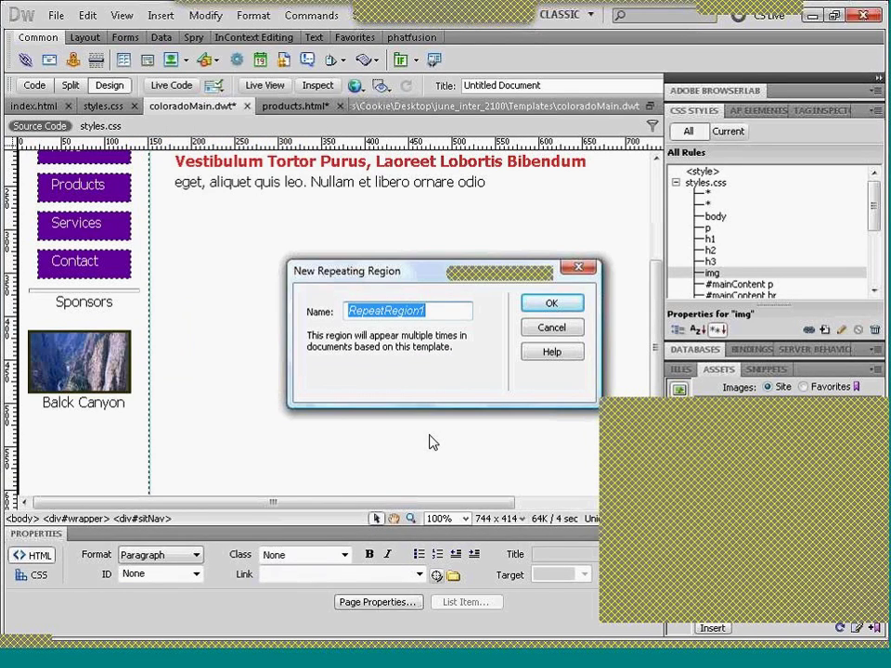
{"action": "type", "text": "spo"}
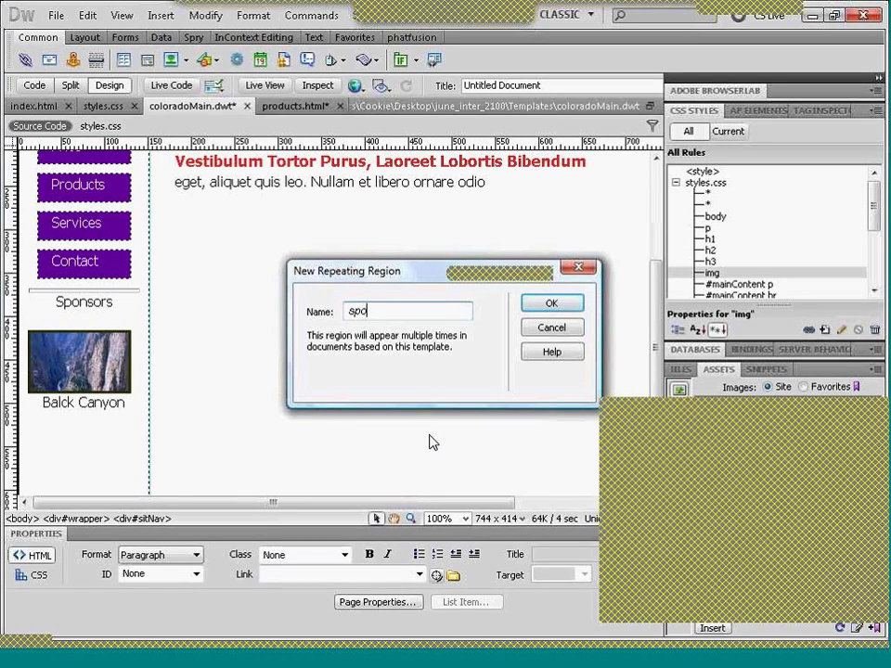
{"action": "type", "text": "nsor"}
{"action": "key", "text": "Return"}
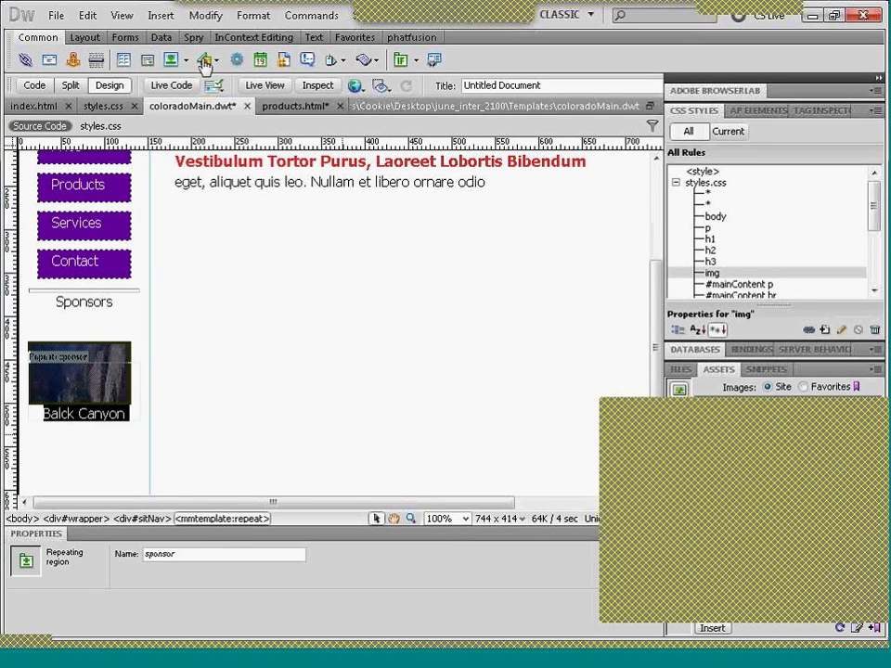
- Add an editable region named sponsor_edit inside the sponsor repeating region, around the image and caption
{"action": "left_click", "coordinate": [161, 16]}
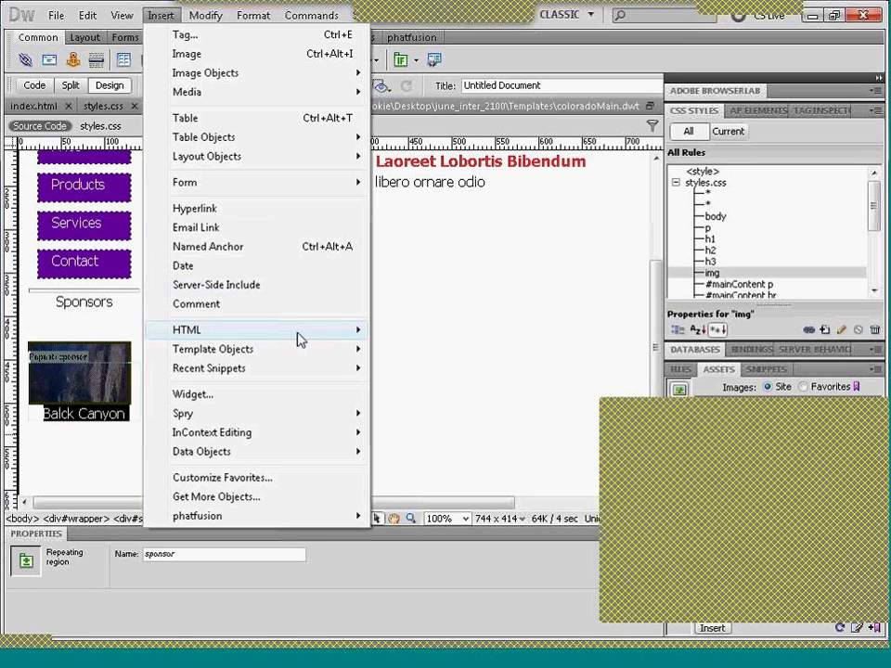
{"action": "mouse_move", "coordinate": [299, 342]}
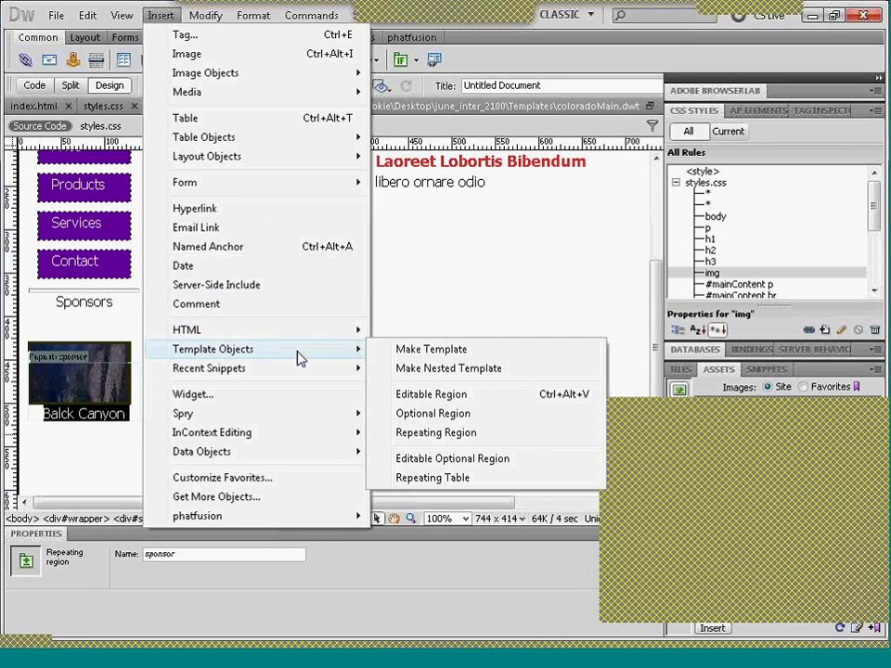
{"action": "left_click", "coordinate": [415, 395]}
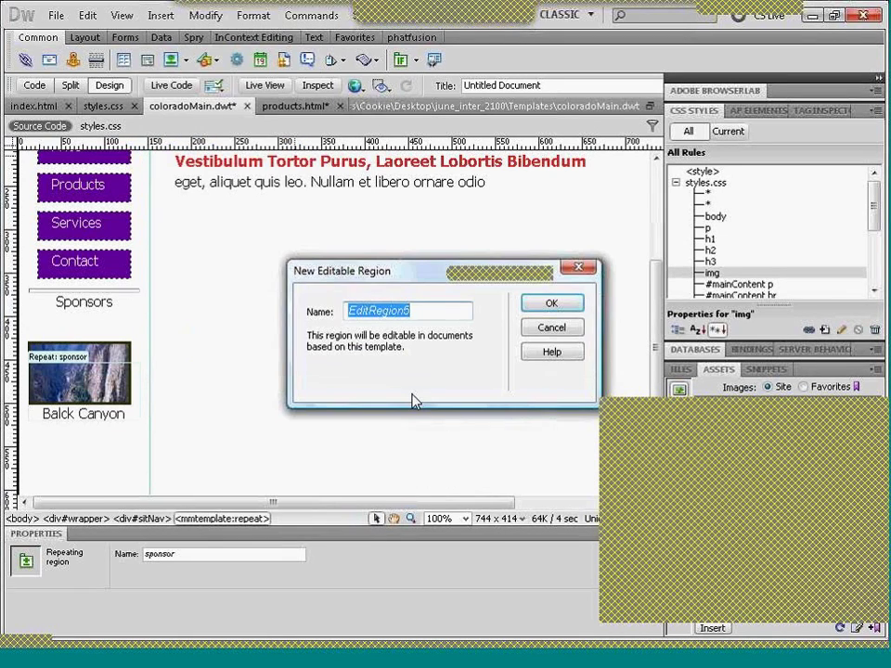
{"action": "type", "text": "sposor"}
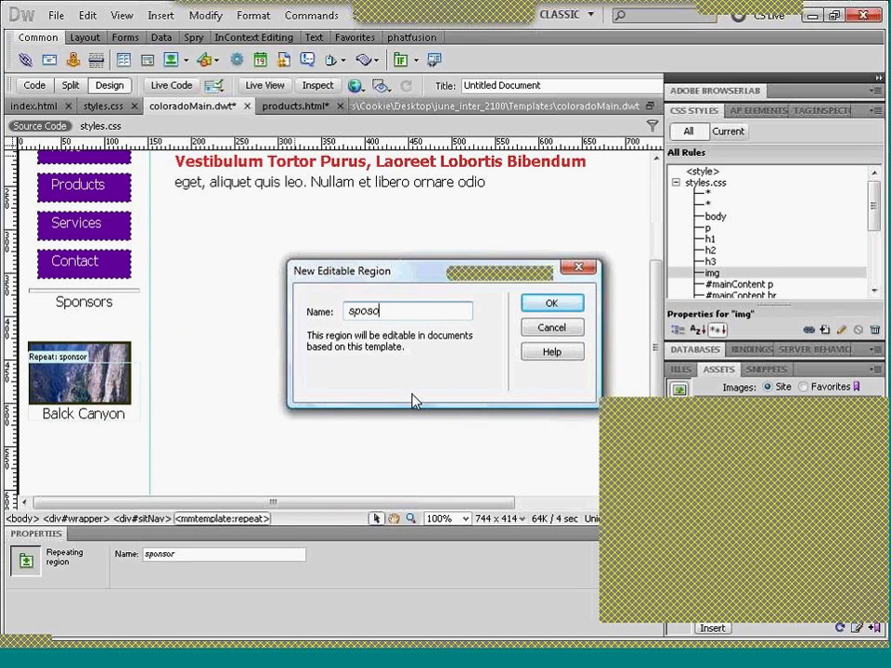
{"action": "key", "text": "BackSpace"}
{"action": "key", "text": "BackSpace"}
{"action": "key", "text": "BackSpace"}
{"action": "type", "text": "nsor_edit"}
{"action": "key", "text": "Return"}
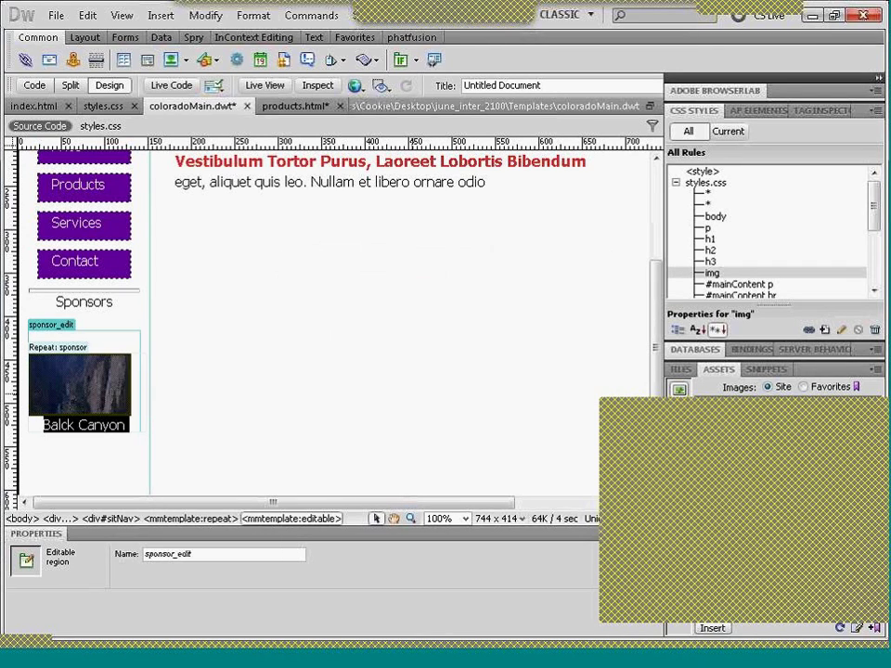
{"action": "left_click", "coordinate": [118, 336]}
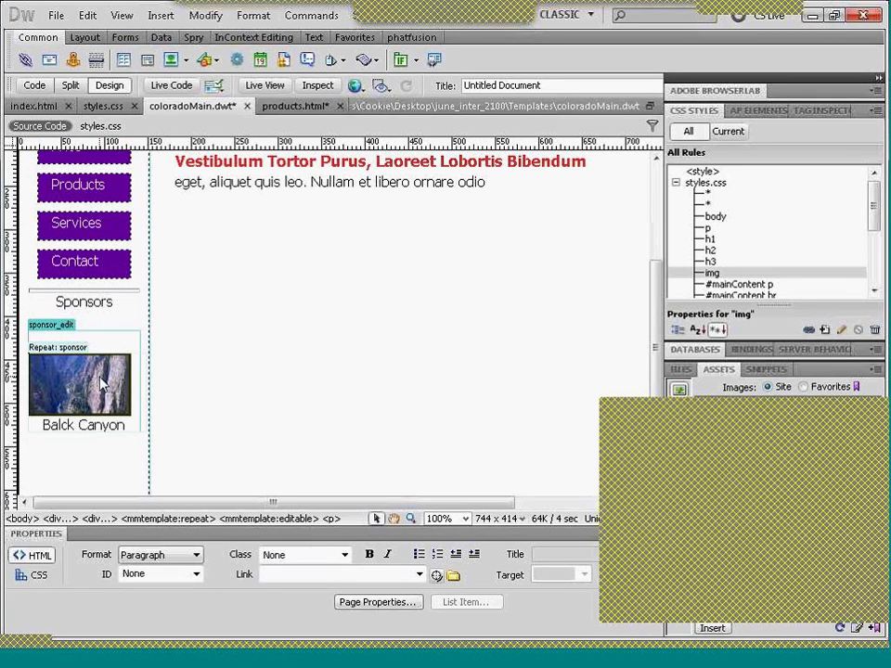
- Save the coloradoMain.dwt template and update products.html from it, restarting the page update once and closing the update window
{"action": "key", "text": "ctrl+s"}
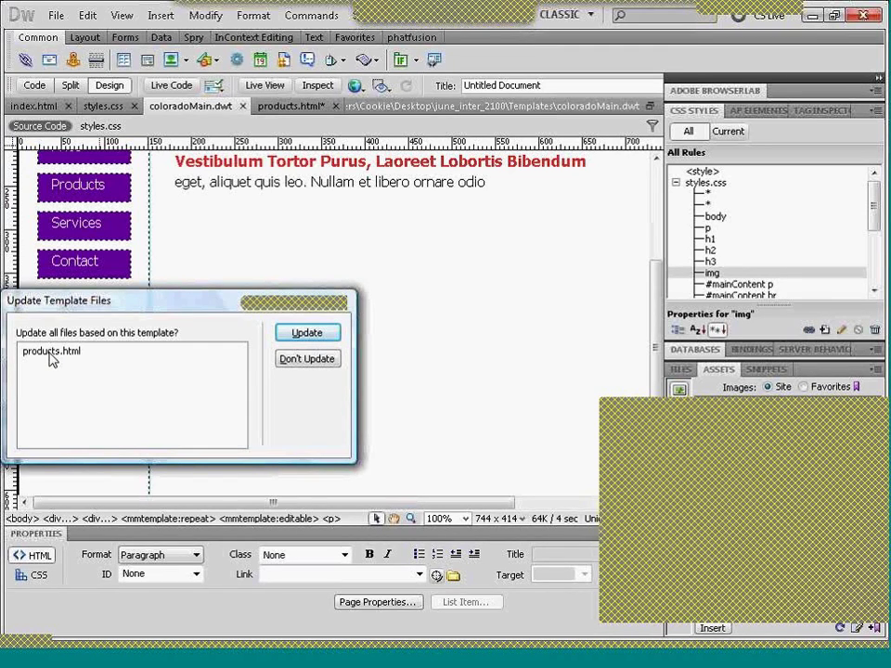
{"action": "left_click", "coordinate": [304, 333]}
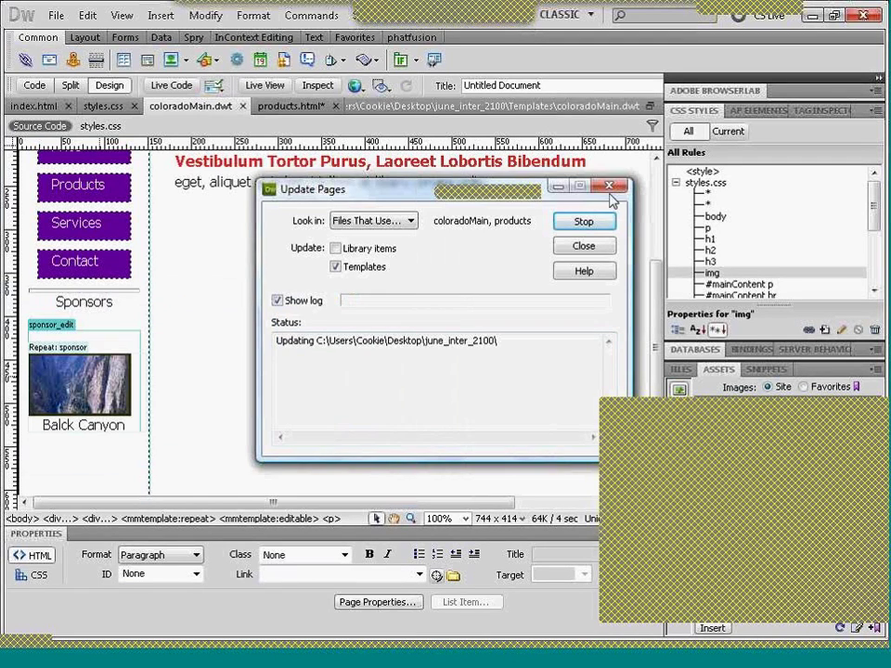
{"action": "left_click", "coordinate": [584, 222]}
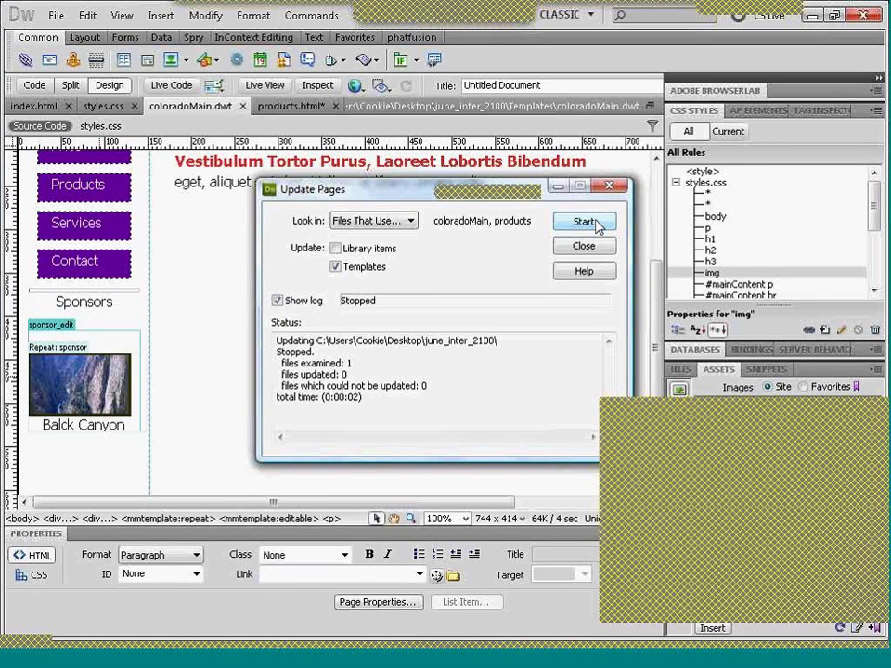
{"action": "left_click", "coordinate": [585, 224]}
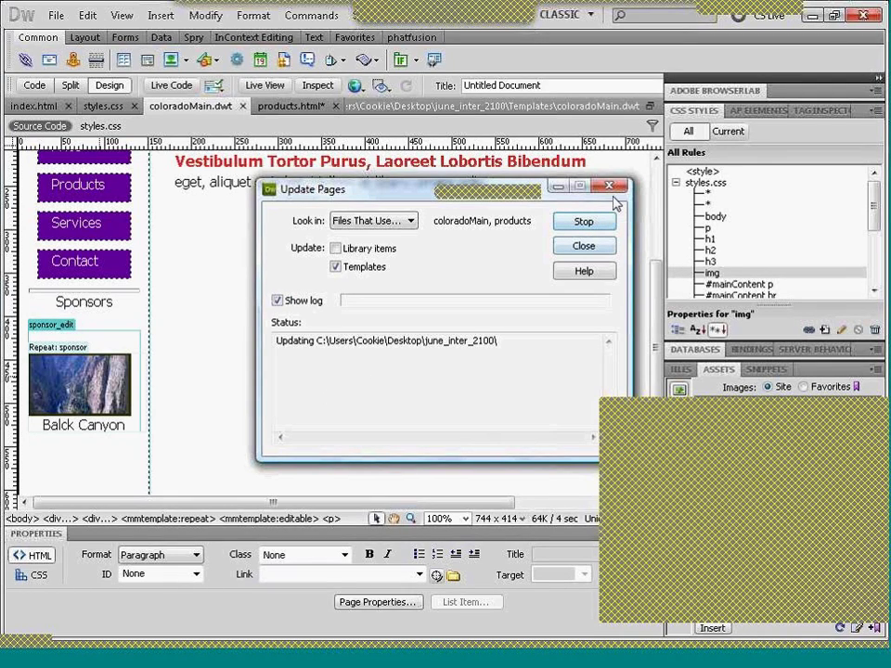
{"action": "left_click", "coordinate": [610, 188]}
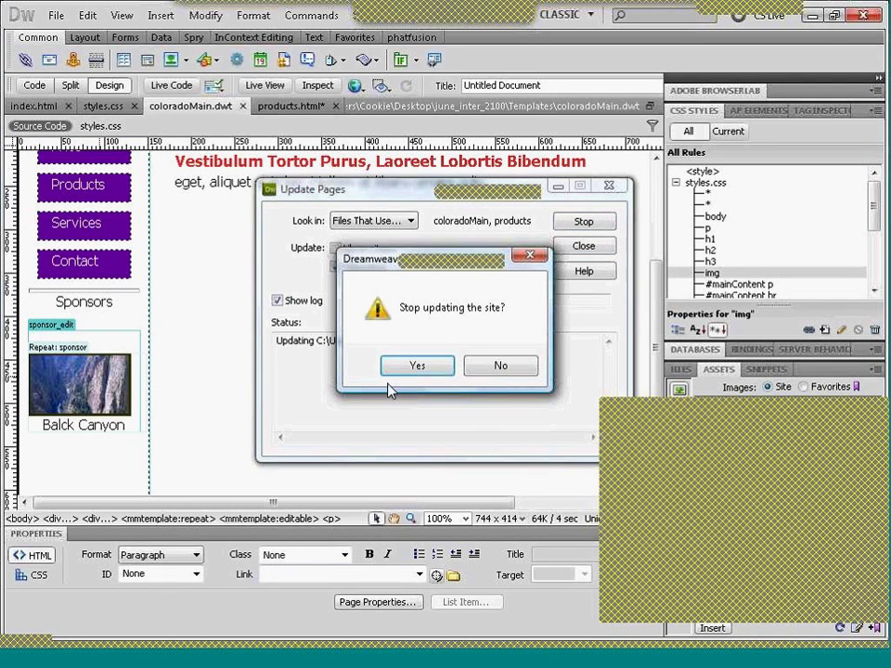
{"action": "left_click", "coordinate": [497, 379]}
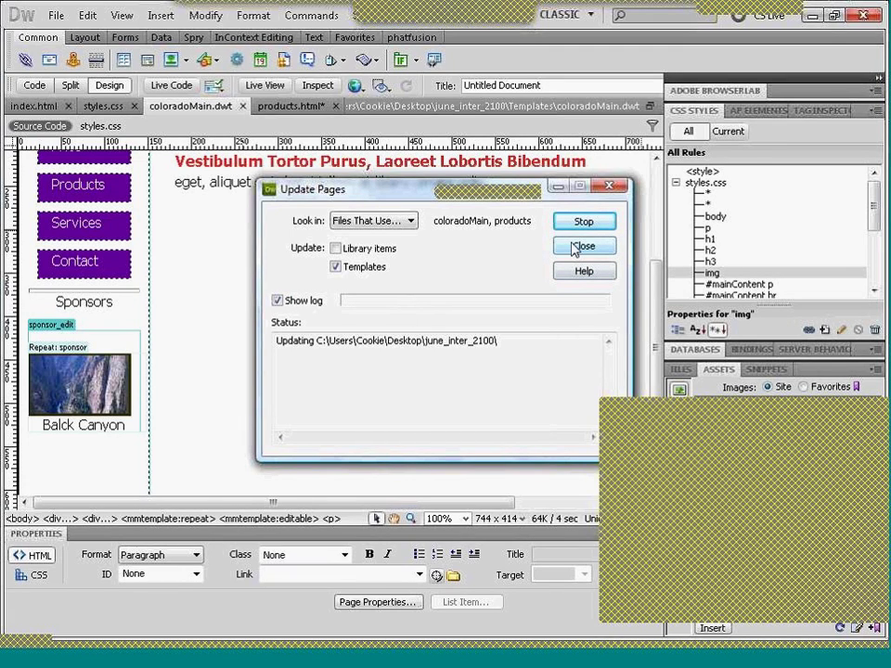
{"action": "left_click", "coordinate": [610, 187]}
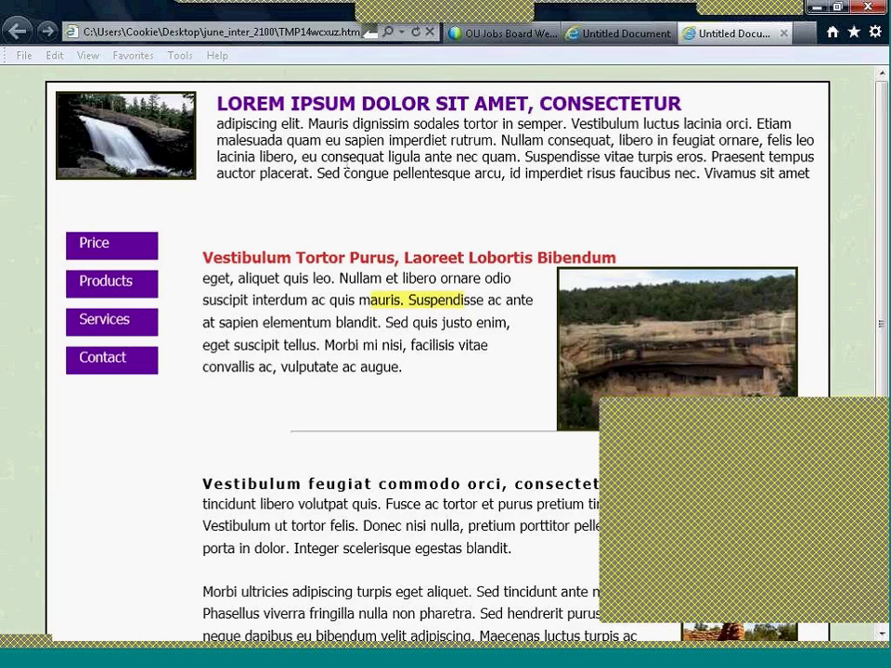
- Switch back to Dreamweaver and check the sponsor entries in products.html
{"action": "left_click", "coordinate": [295, 662]}
{"action": "left_click", "coordinate": [188, 298]}
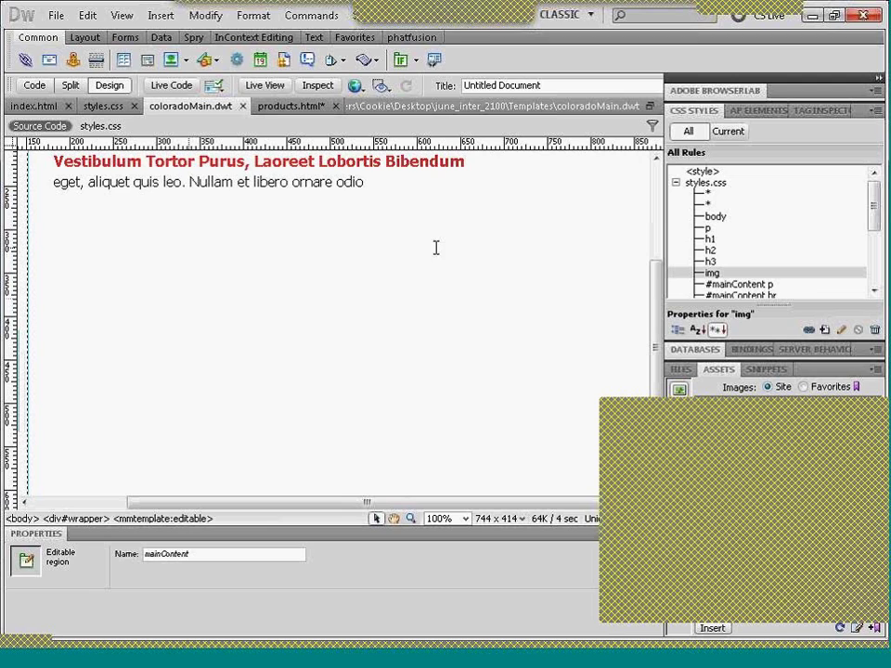
{"action": "left_click", "coordinate": [283, 108]}
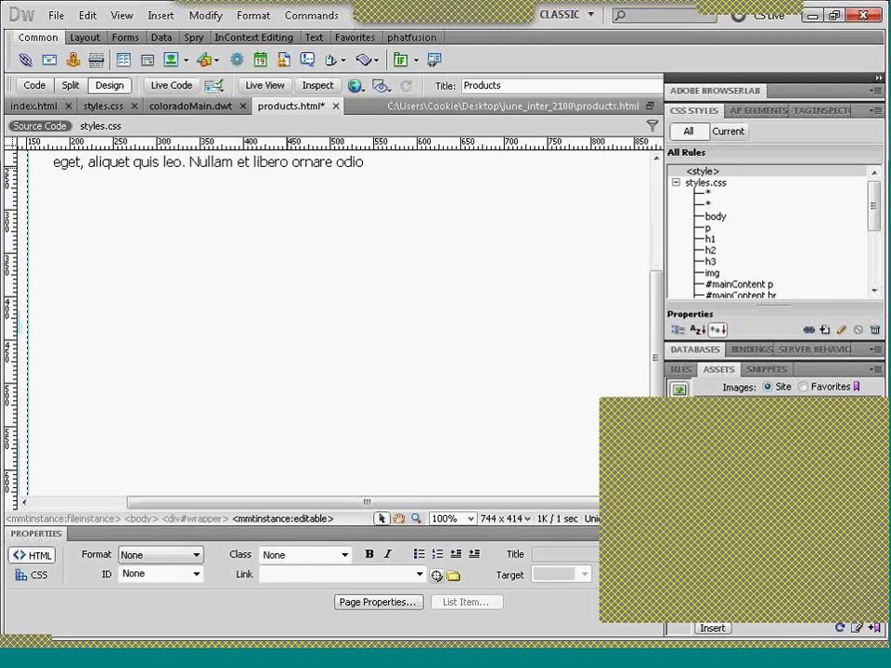
{"action": "left_click_drag", "start_coordinate": [655, 313], "coordinate": [658, 136]}
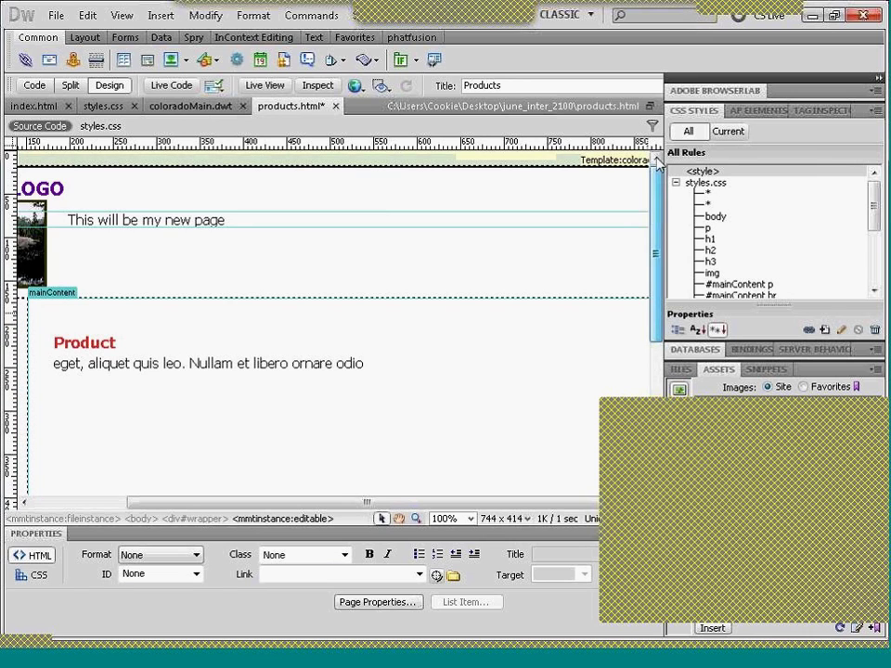
{"action": "left_click_drag", "start_coordinate": [354, 525], "coordinate": [225, 557]}
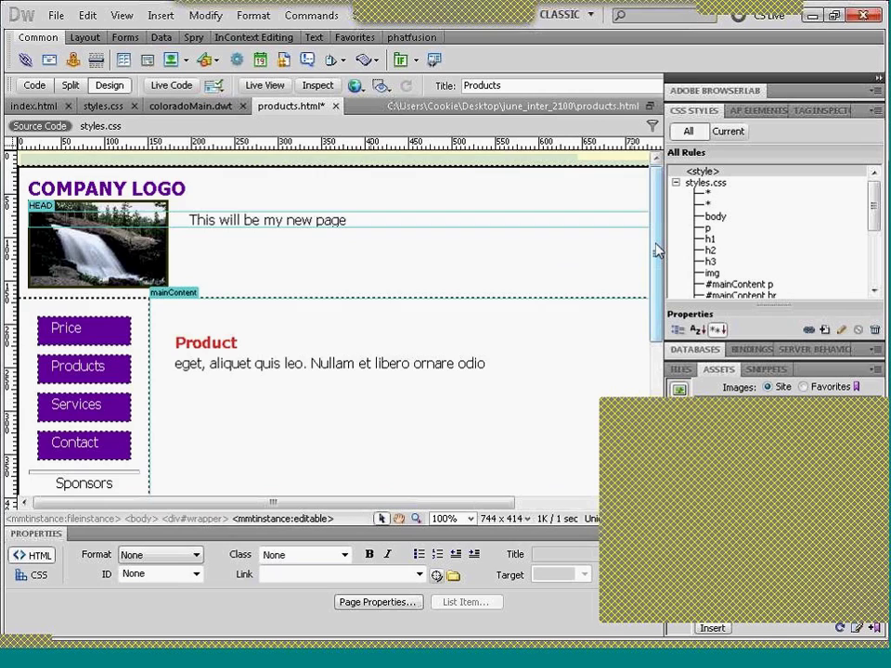
{"action": "left_click_drag", "start_coordinate": [656, 251], "coordinate": [661, 320]}
{"action": "scroll", "coordinate": [294, 404], "scroll_direction": "down", "scroll_amount": 1}
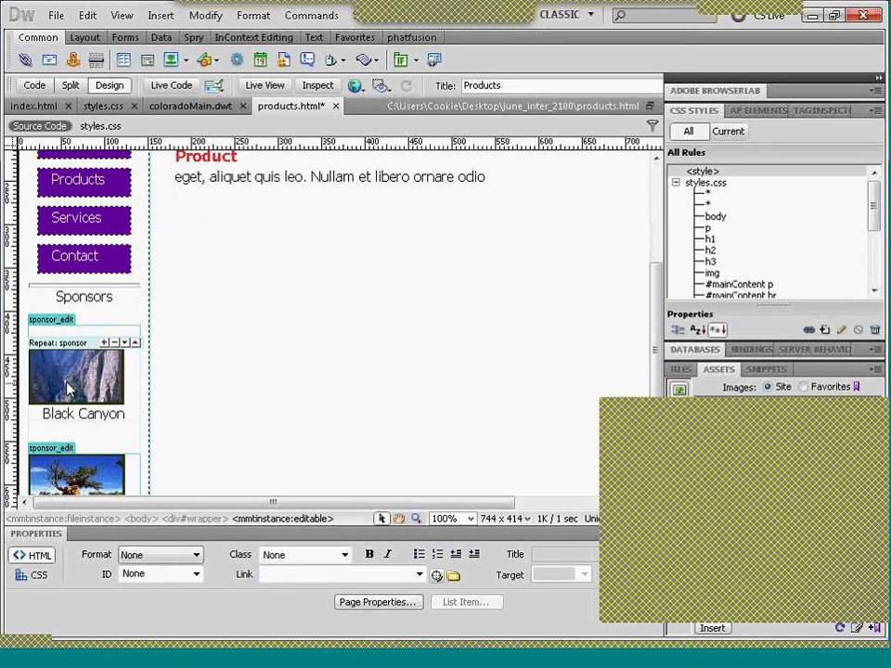
- Remove the Black Canyon entry from the sponsor repeating region in products.html and select the Cedar Tree image
{"action": "left_click", "coordinate": [67, 387]}
{"action": "left_click_drag", "start_coordinate": [68, 388], "coordinate": [97, 216]}
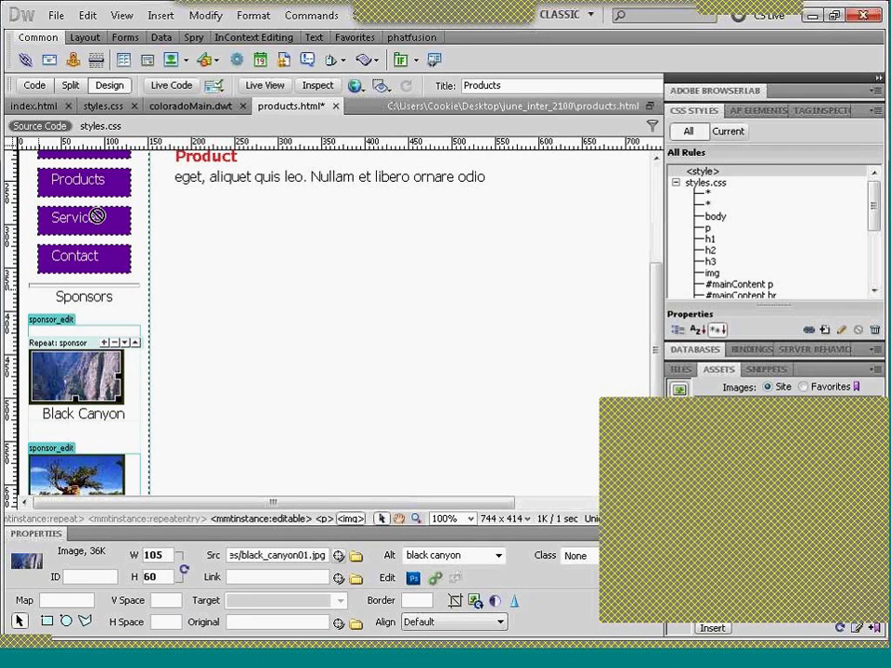
{"action": "left_click", "coordinate": [115, 344]}
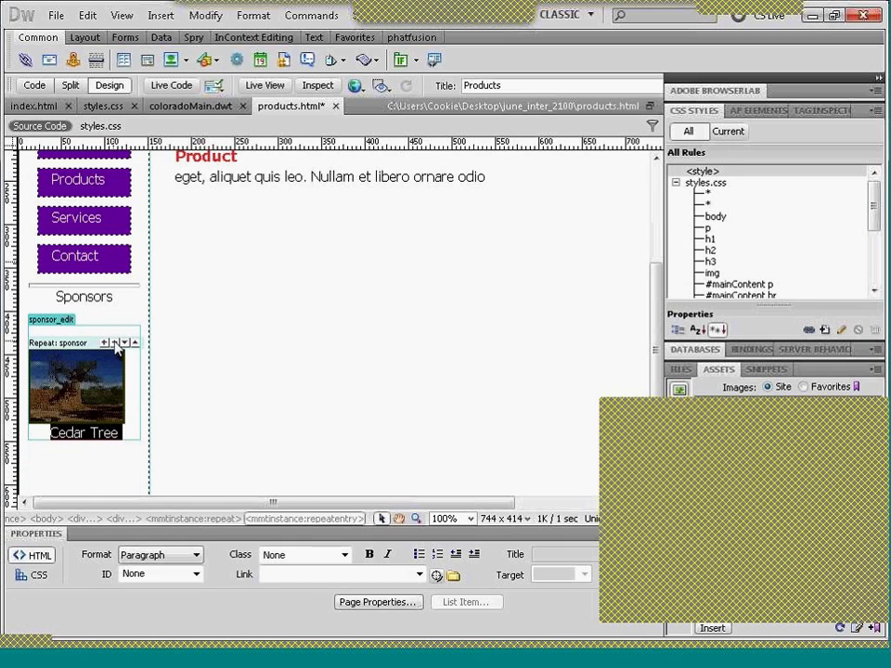
{"action": "left_click", "coordinate": [77, 394]}
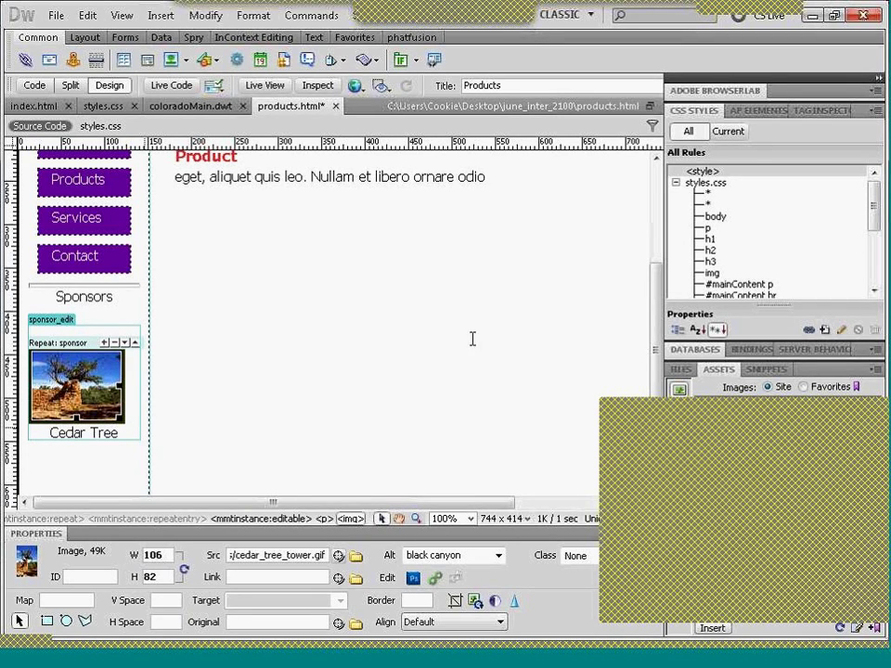
- Add an About Us item below Contact in the coloradoMain.dwt navigation list, using a copy of the Contact link
{"action": "left_click_drag", "start_coordinate": [657, 294], "coordinate": [658, 199]}
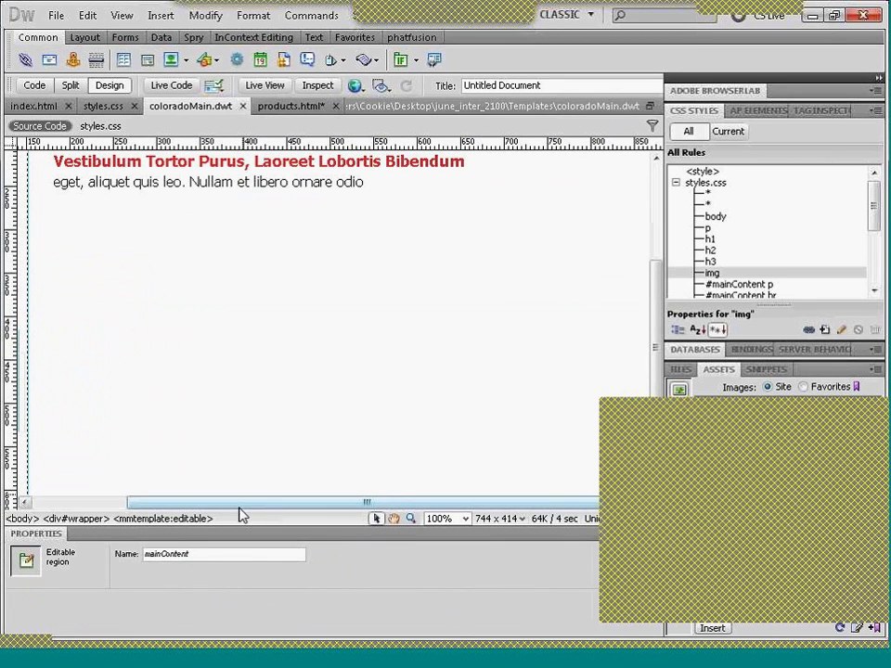
{"action": "left_click_drag", "start_coordinate": [234, 504], "coordinate": [105, 508]}
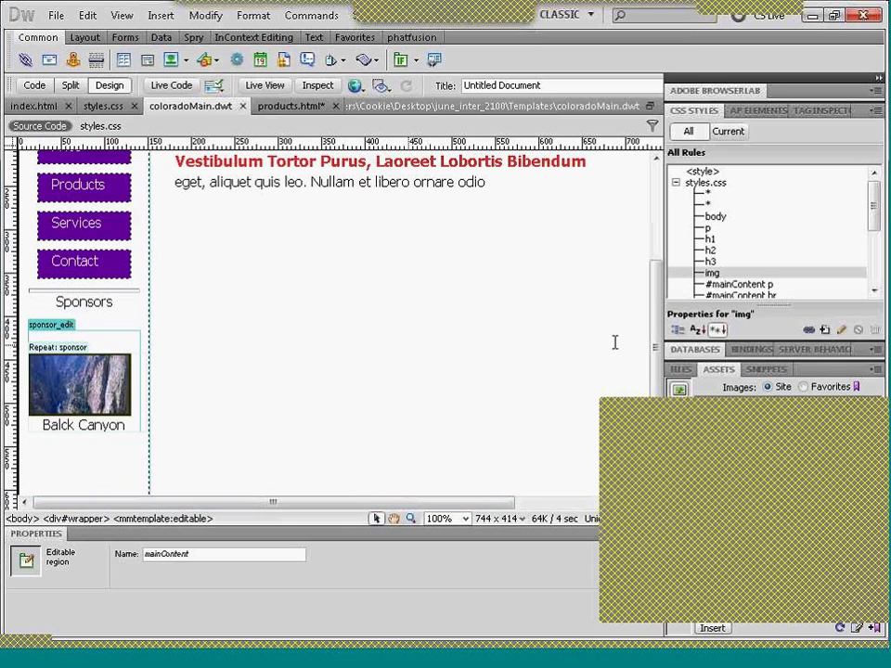
{"action": "scroll", "coordinate": [163, 406], "scroll_direction": "up", "scroll_amount": 3}
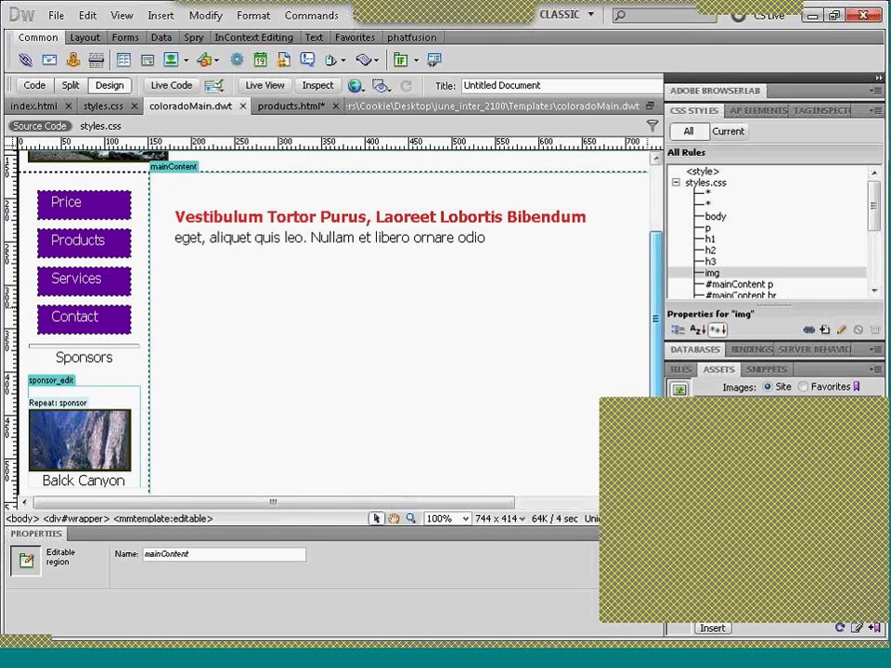
{"action": "left_click", "coordinate": [106, 320]}
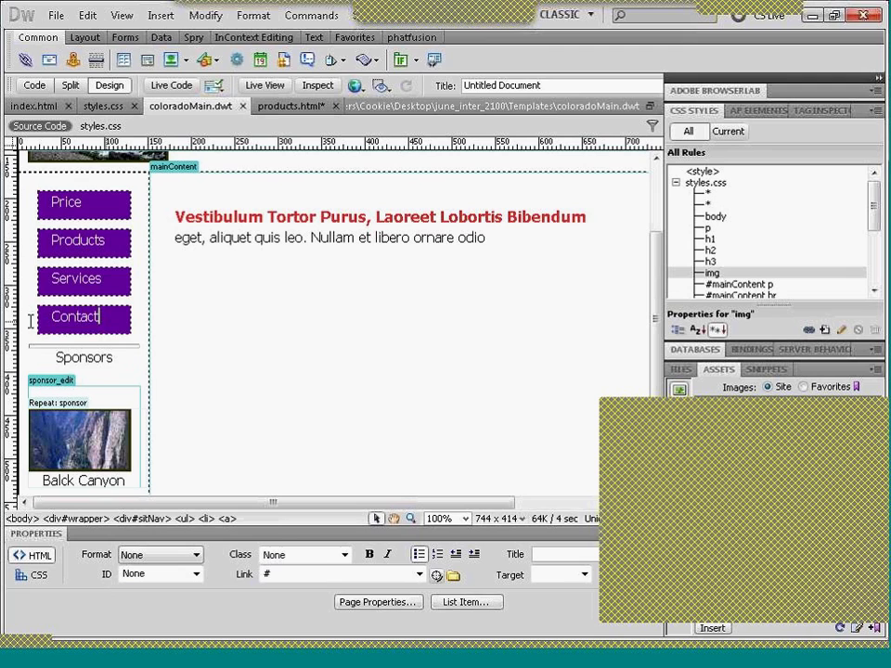
{"action": "double_click", "coordinate": [122, 318]}
{"action": "key", "text": "ctrl+c"}
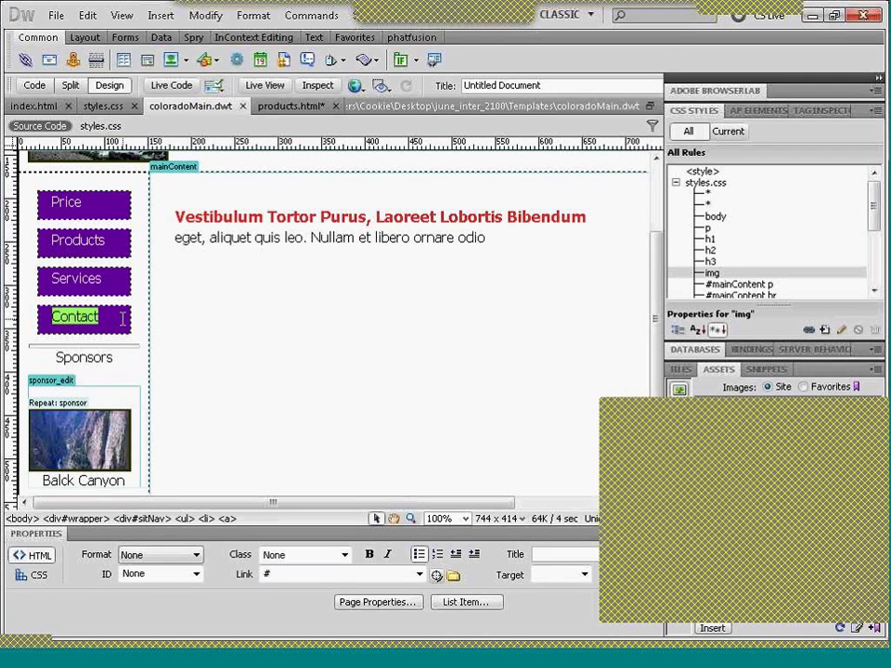
{"action": "left_click", "coordinate": [133, 318]}
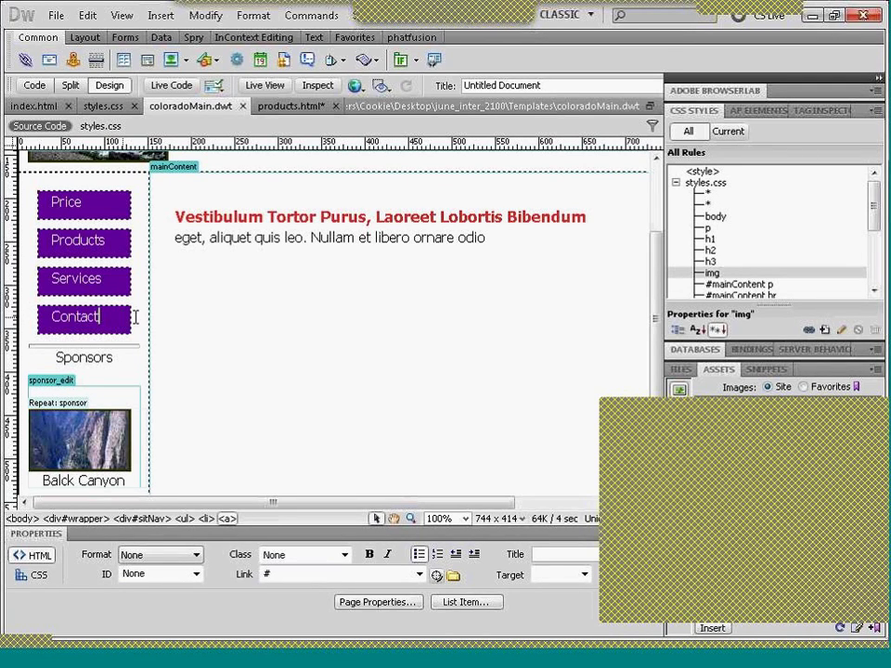
{"action": "key", "text": "Return"}
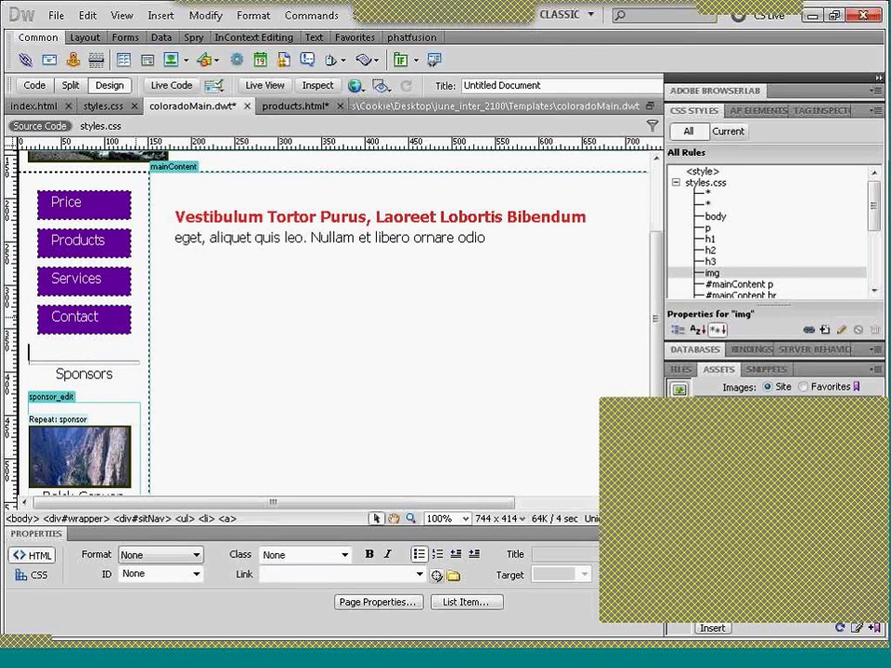
{"action": "key", "text": "ctrl+v"}
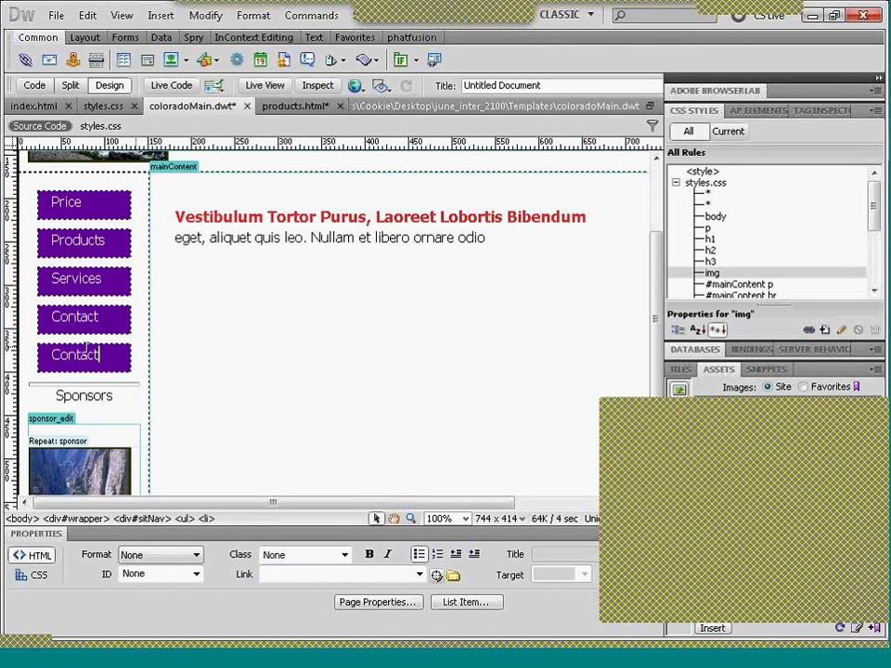
{"action": "left_click_drag", "start_coordinate": [98, 354], "coordinate": [54, 364]}
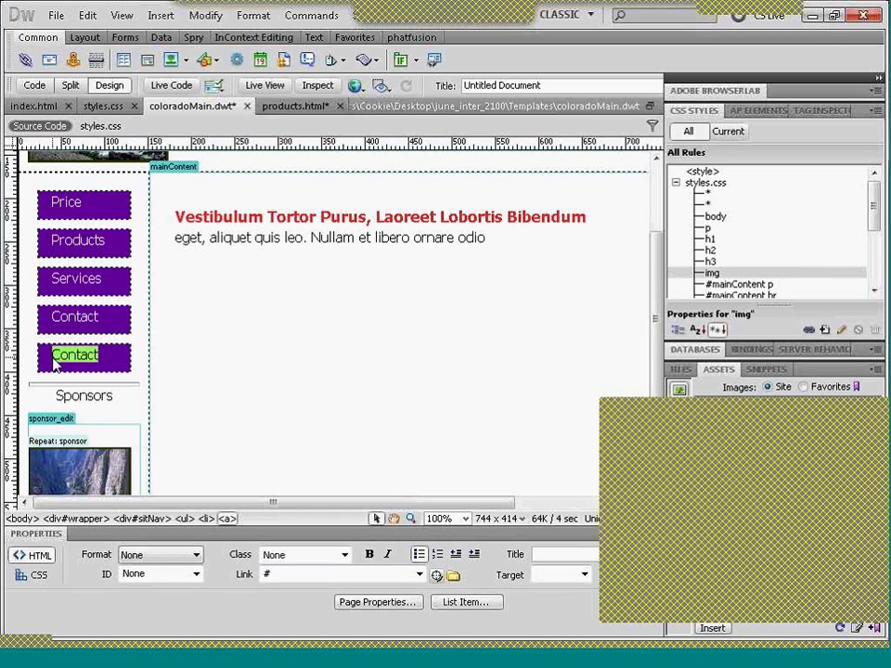
{"action": "type", "text": "About Us"}
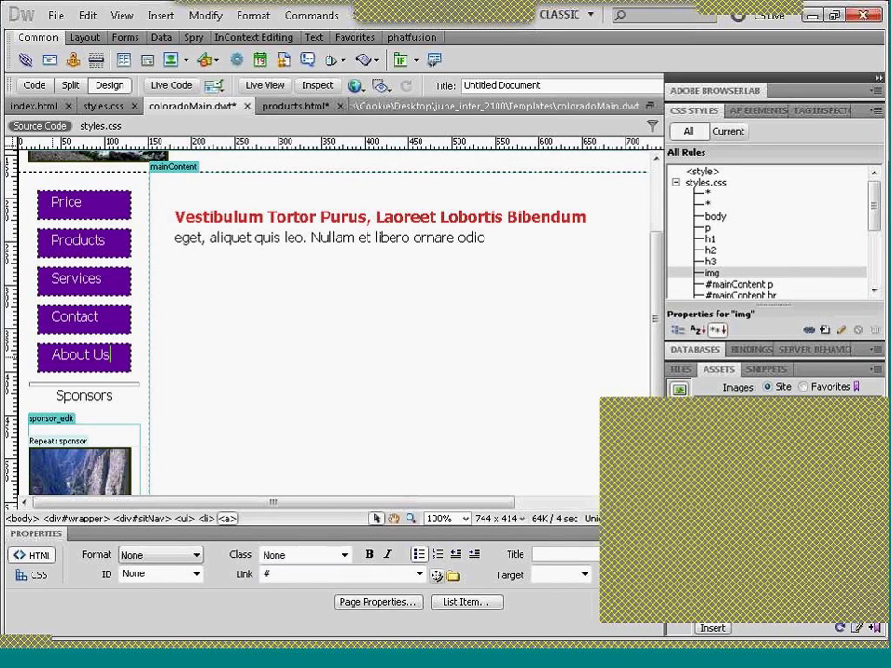
- Link the About Us navigation item to about.html
{"action": "left_click", "coordinate": [79, 357]}
{"action": "triple_click", "coordinate": [74, 354]}
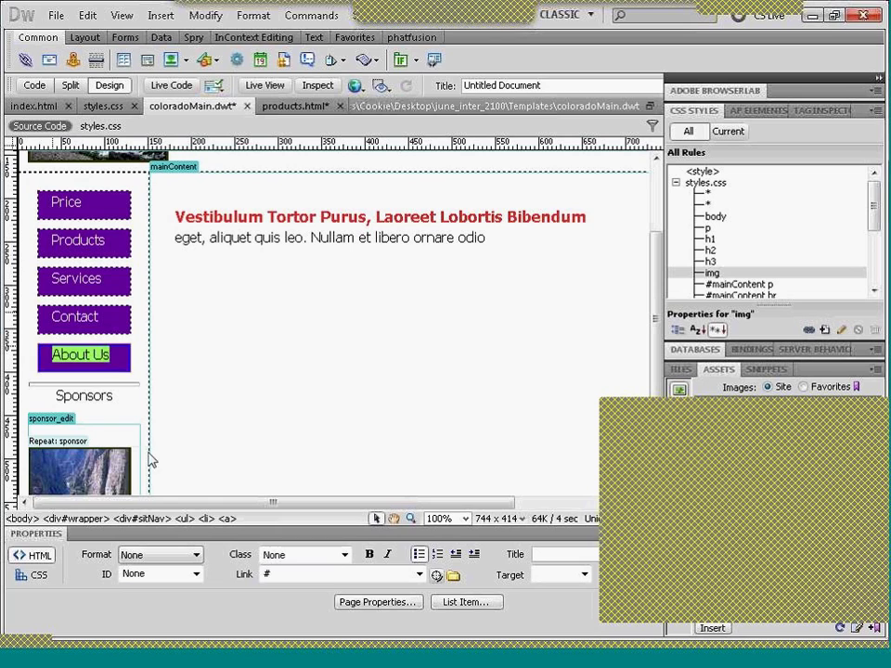
{"action": "double_click", "coordinate": [277, 574]}
{"action": "type", "text": "abo"}
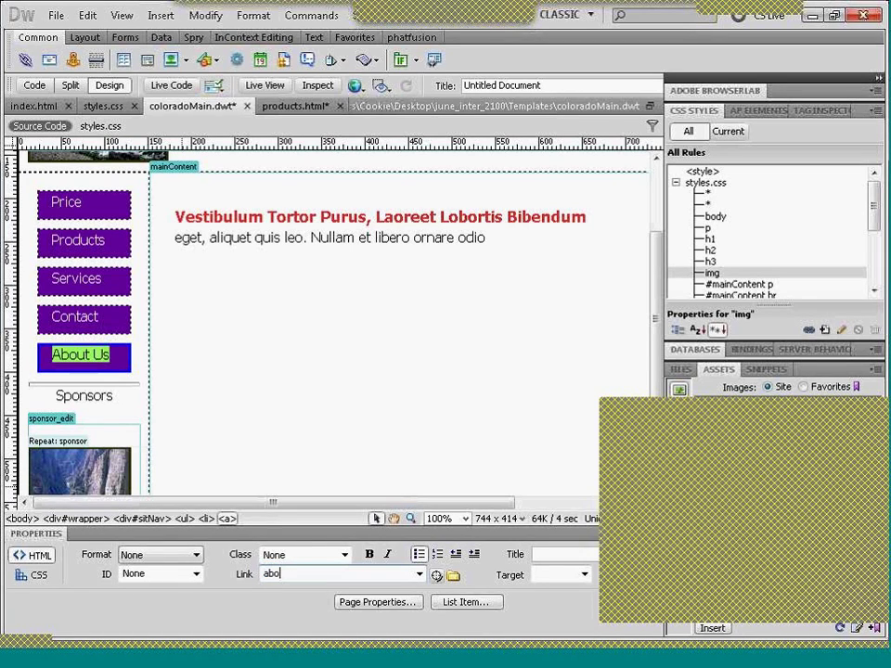
{"action": "type", "text": "ut.html"}
{"action": "key", "text": "Return"}
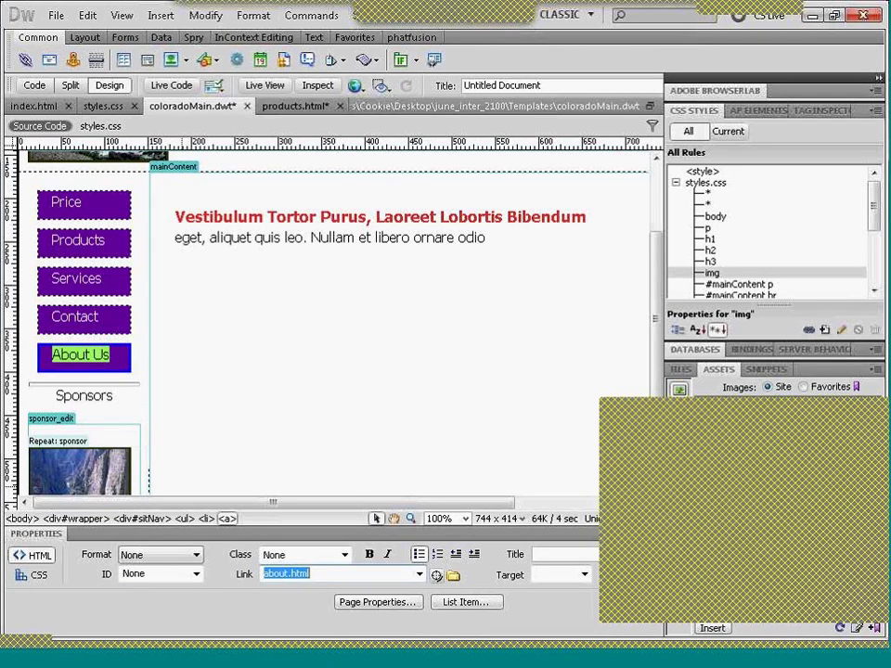
- Save the template, update products.html from it, and bring up products.html, ending the page update
{"action": "key", "text": "ctrl+s"}
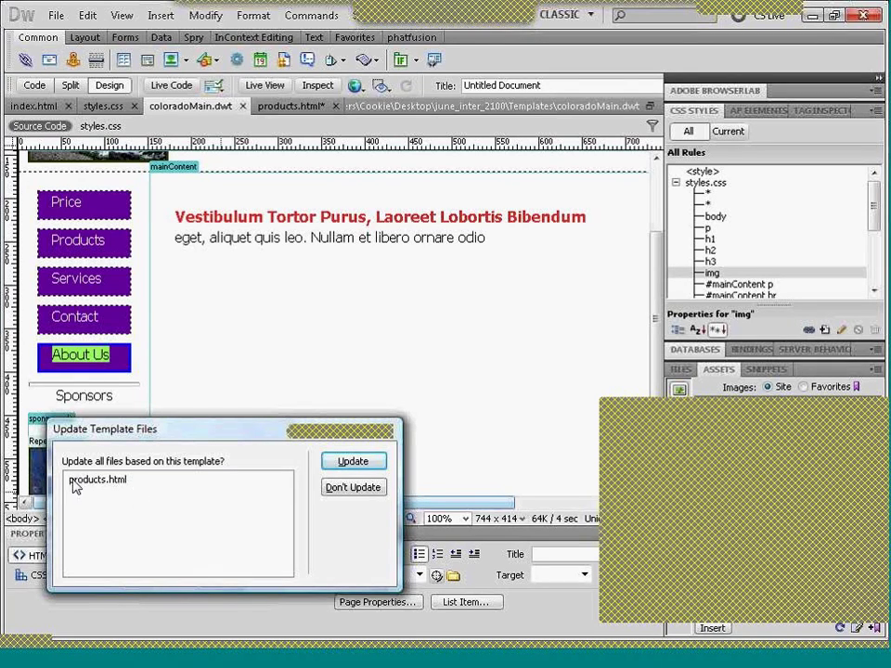
{"action": "left_click", "coordinate": [351, 462]}
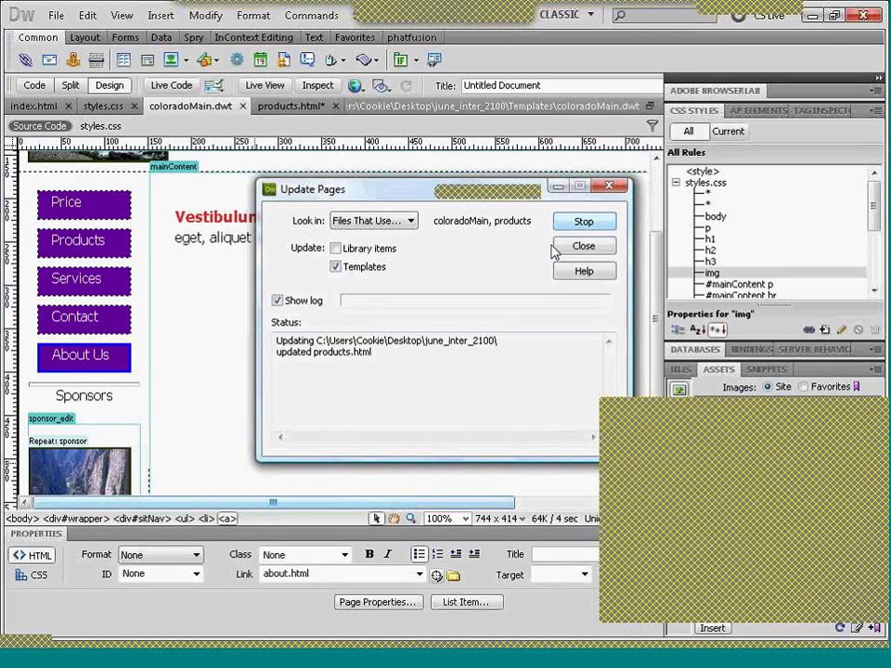
{"action": "left_click", "coordinate": [301, 107]}
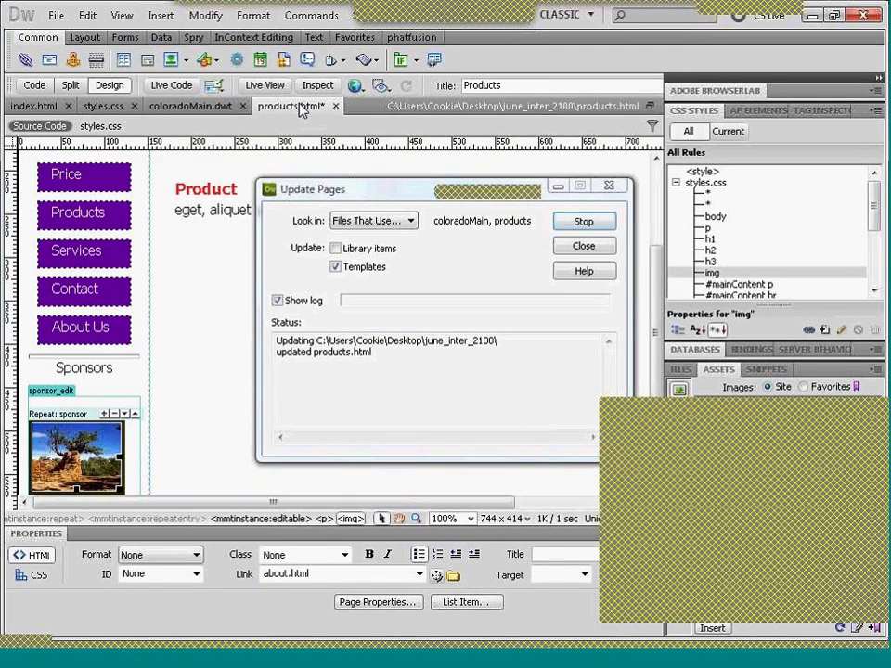
{"action": "left_click", "coordinate": [610, 191]}
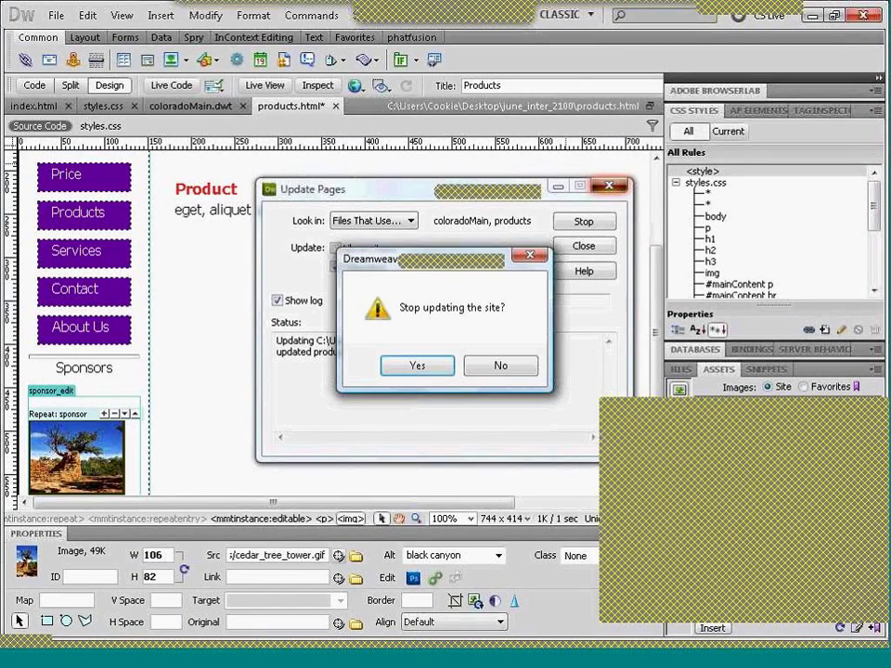
{"action": "left_click", "coordinate": [434, 367]}
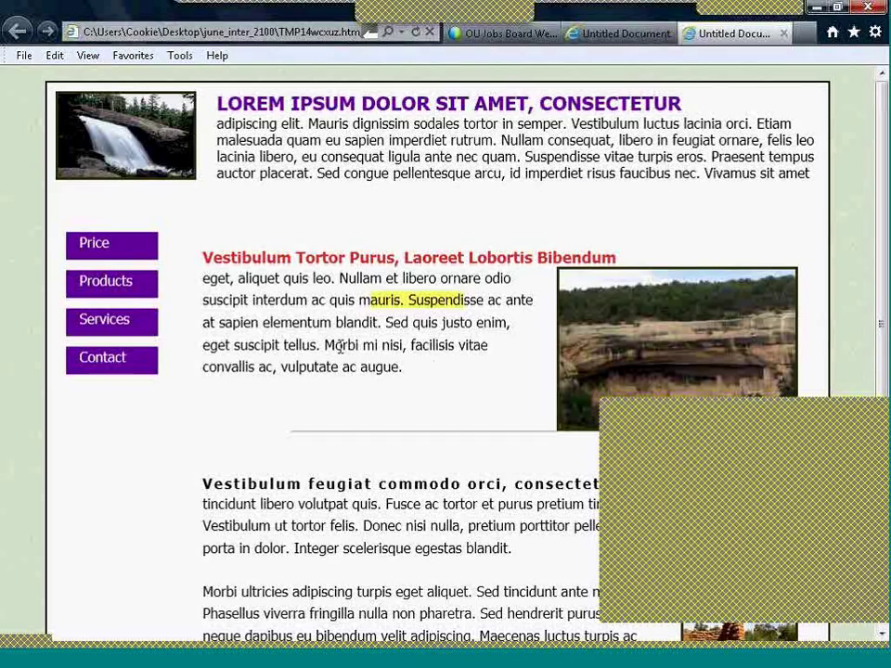
- Switch back to Dreamweaver and check the space below the Cedar Tree sponsor entry in products.html
{"action": "left_click", "coordinate": [352, 662]}
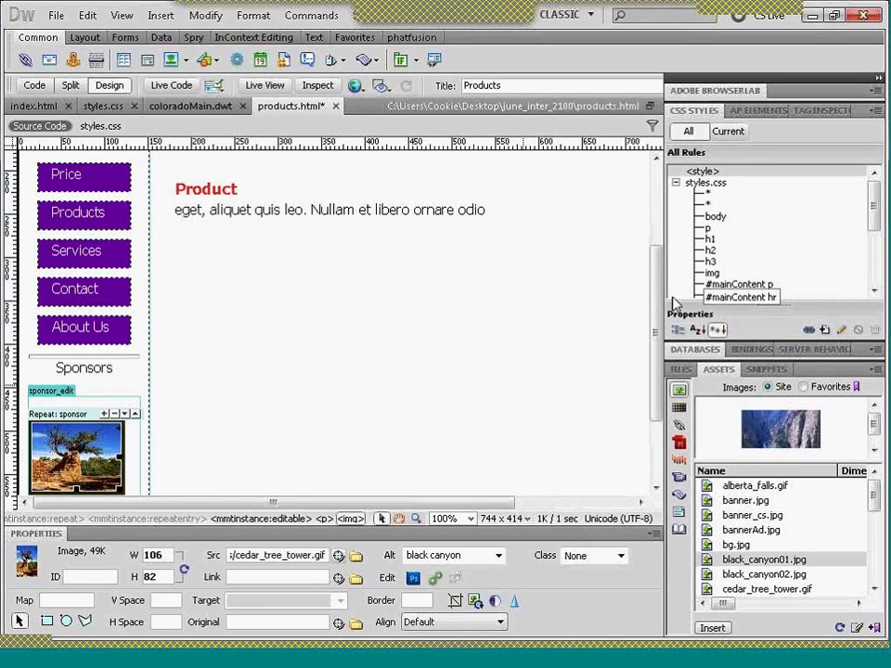
{"action": "scroll", "coordinate": [657, 311], "scroll_direction": "down", "scroll_amount": 3}
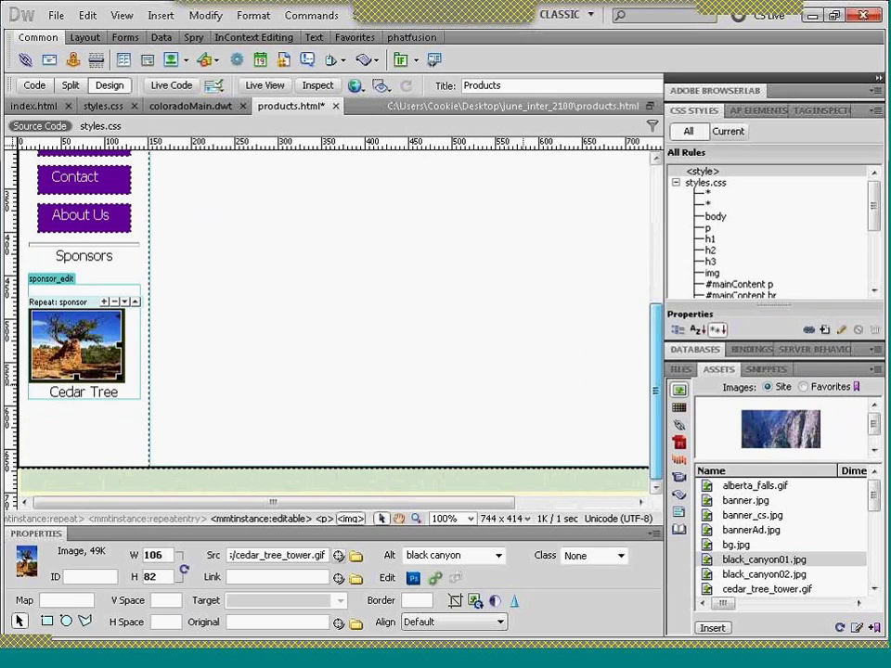
{"action": "left_click", "coordinate": [493, 455]}
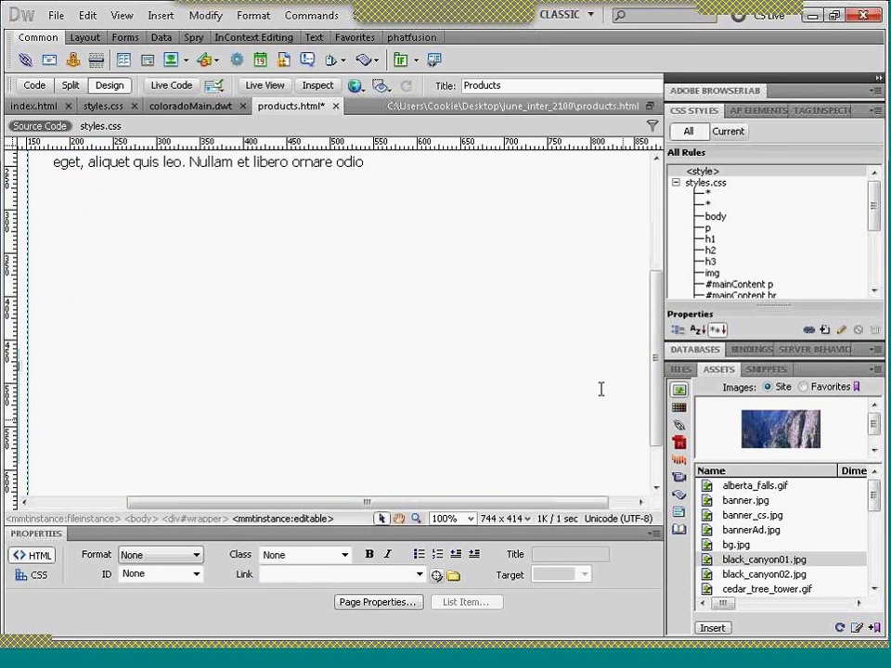
- From the coloradoMain.dwt template, set the box height of the #wrapper rule in styles.css to 700 px
{"action": "left_click", "coordinate": [172, 108]}
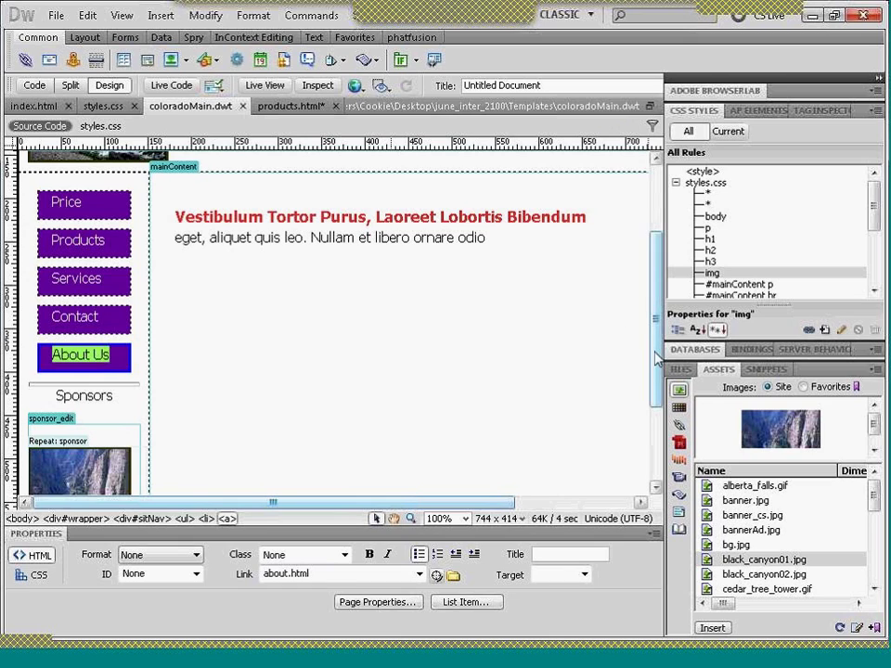
{"action": "left_click_drag", "start_coordinate": [657, 361], "coordinate": [662, 455]}
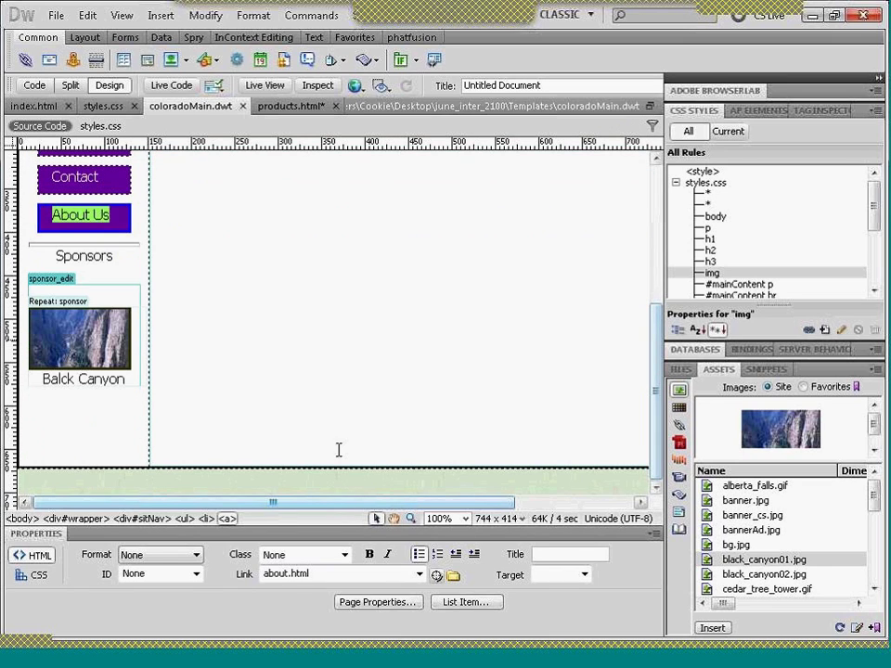
{"action": "left_click", "coordinate": [164, 445]}
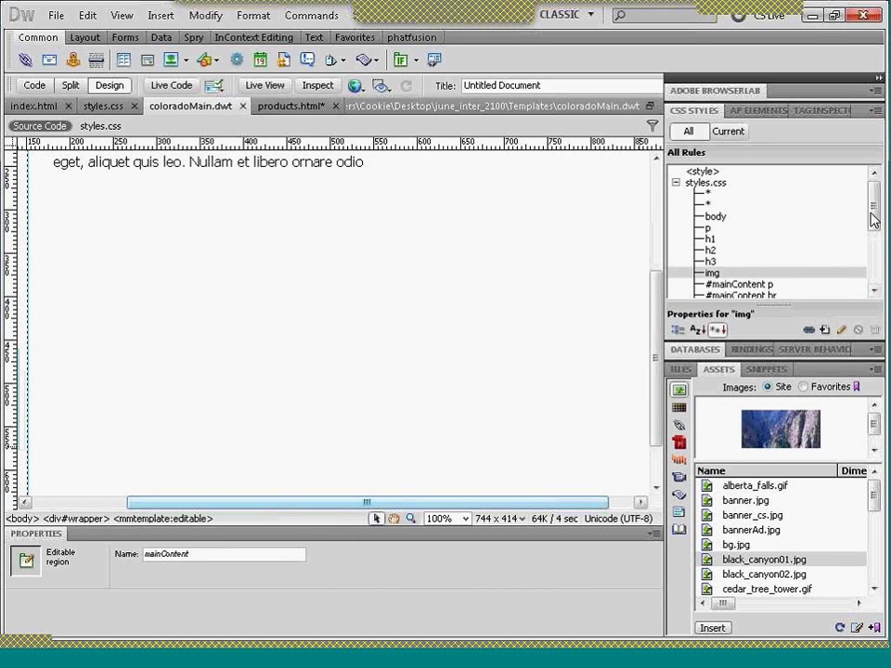
{"action": "scroll", "coordinate": [871, 232], "scroll_direction": "down", "scroll_amount": 3}
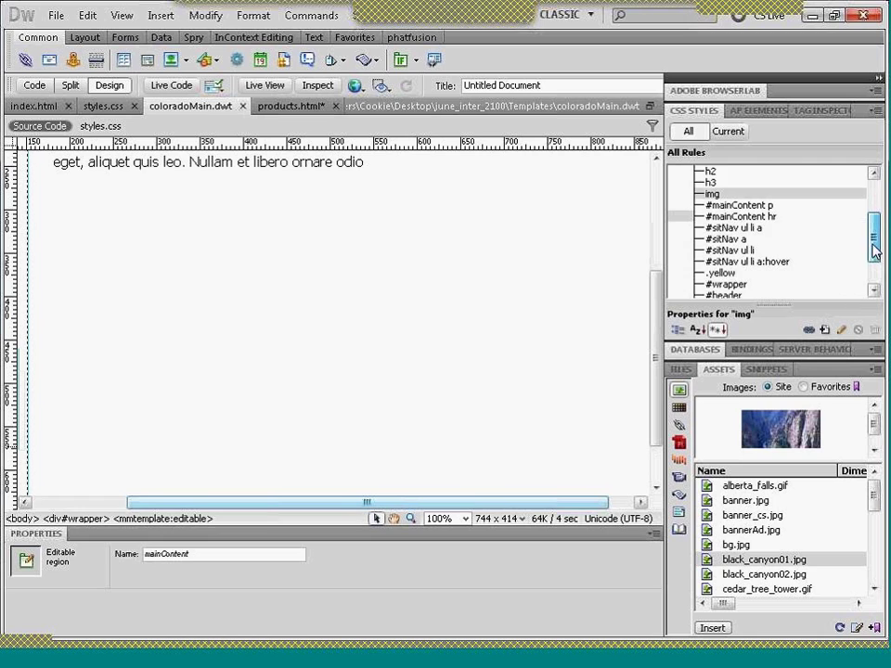
{"action": "left_click", "coordinate": [746, 288]}
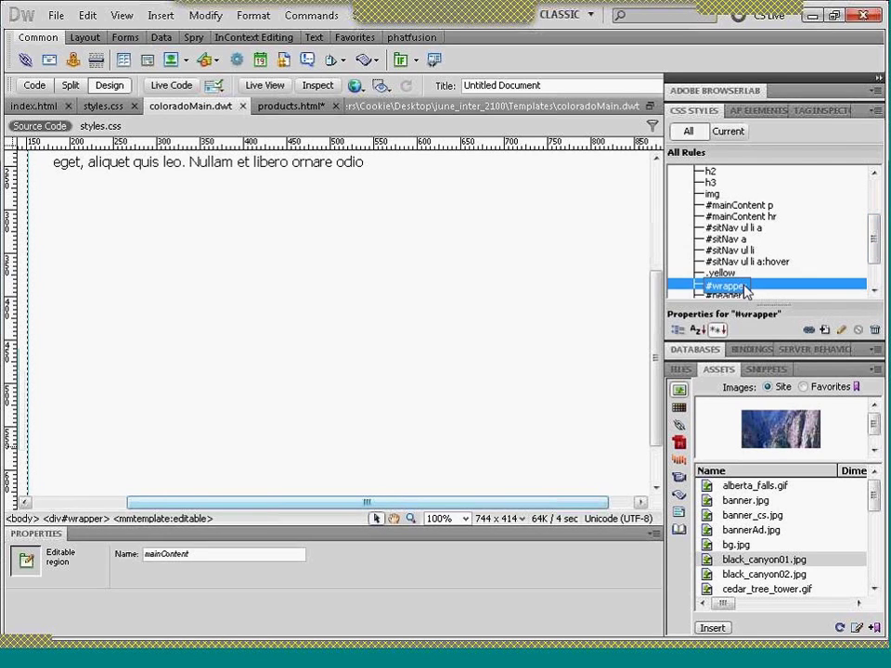
{"action": "double_click", "coordinate": [746, 288]}
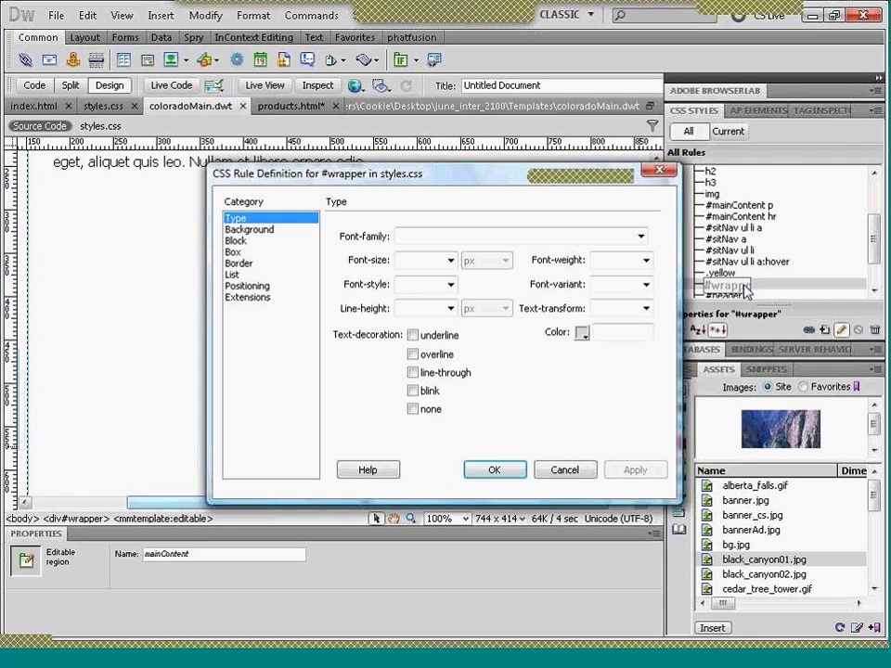
{"action": "left_click", "coordinate": [234, 256]}
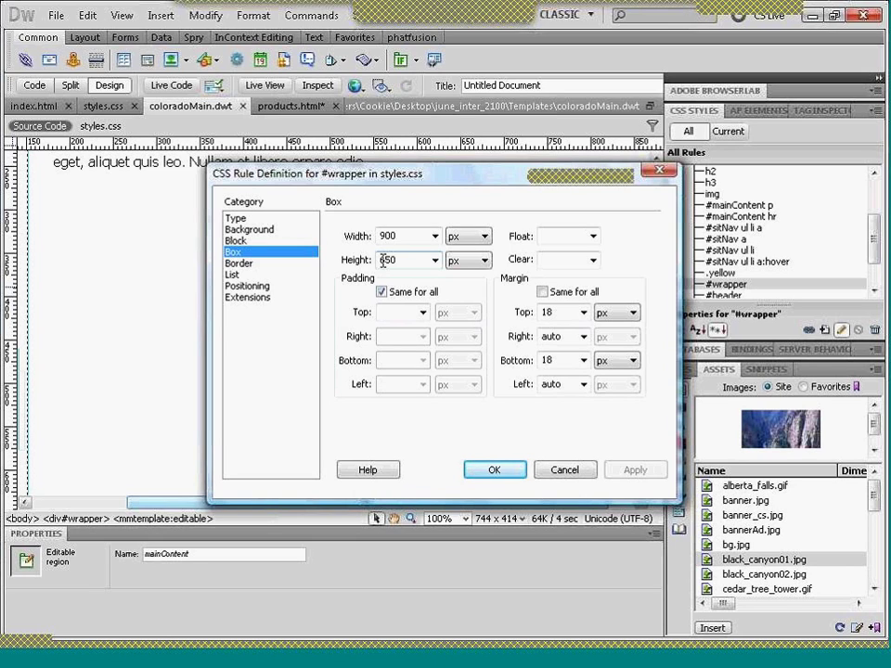
{"action": "double_click", "coordinate": [381, 260]}
{"action": "type", "text": "700"}
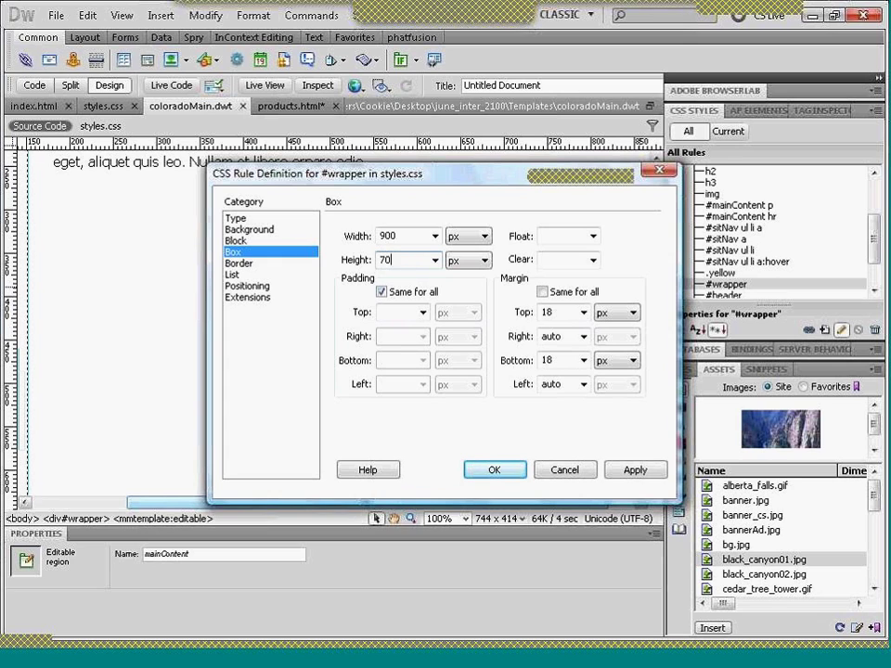
{"action": "left_click", "coordinate": [492, 472]}
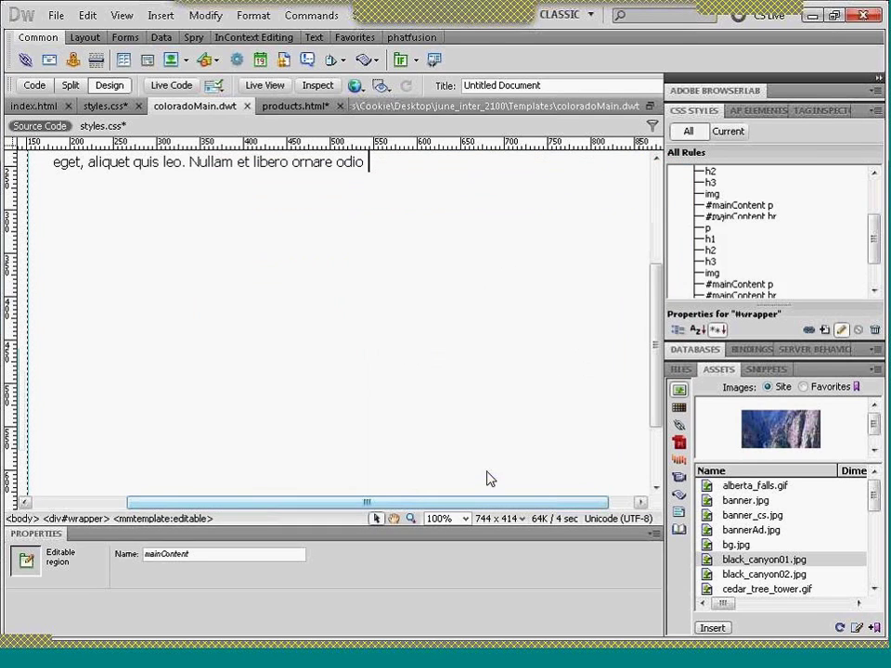
- Check the lower edge of the wrapper and the space below the sponsor entry in the template
{"action": "left_click_drag", "start_coordinate": [656, 407], "coordinate": [662, 469]}
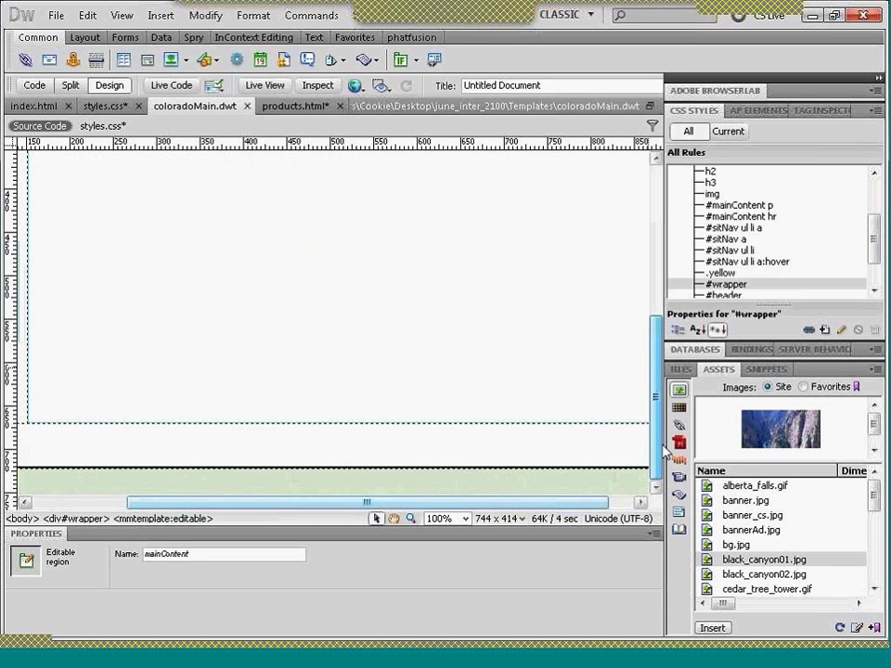
{"action": "left_click_drag", "start_coordinate": [483, 503], "coordinate": [328, 590]}
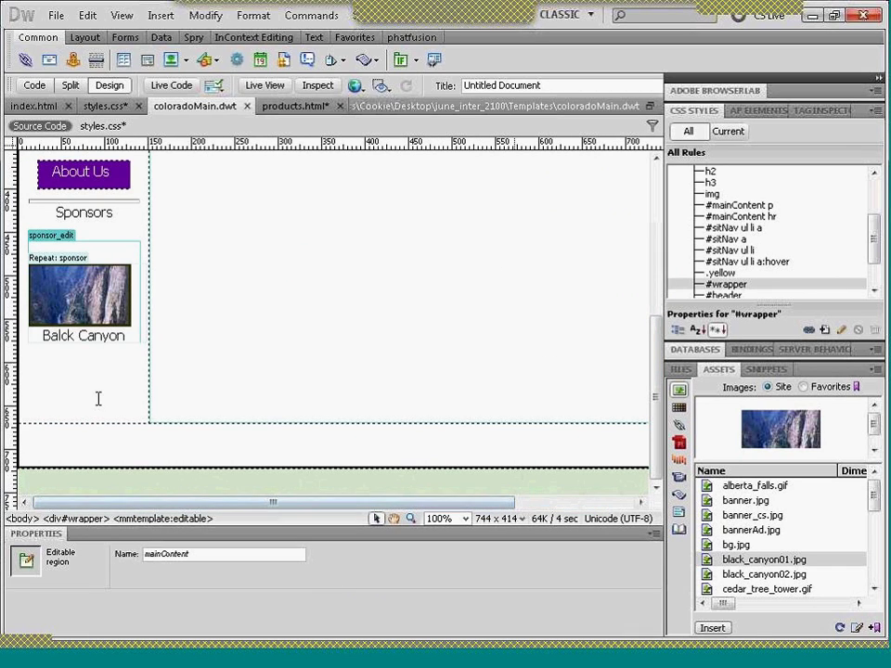
{"action": "left_click", "coordinate": [199, 397]}
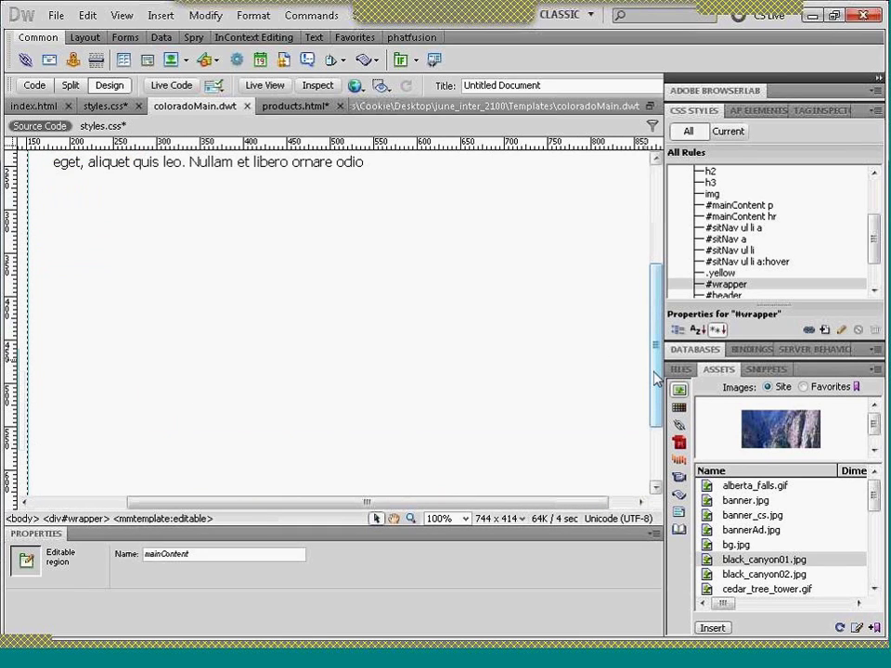
{"action": "left_click_drag", "start_coordinate": [655, 378], "coordinate": [612, 424]}
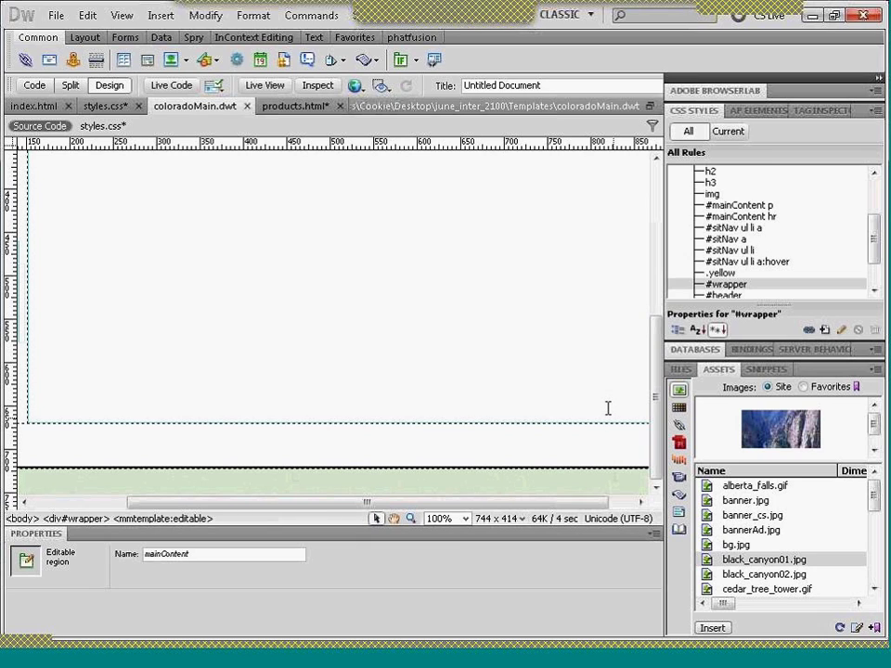
{"action": "scroll", "coordinate": [608, 408], "scroll_direction": "up", "scroll_amount": 4}
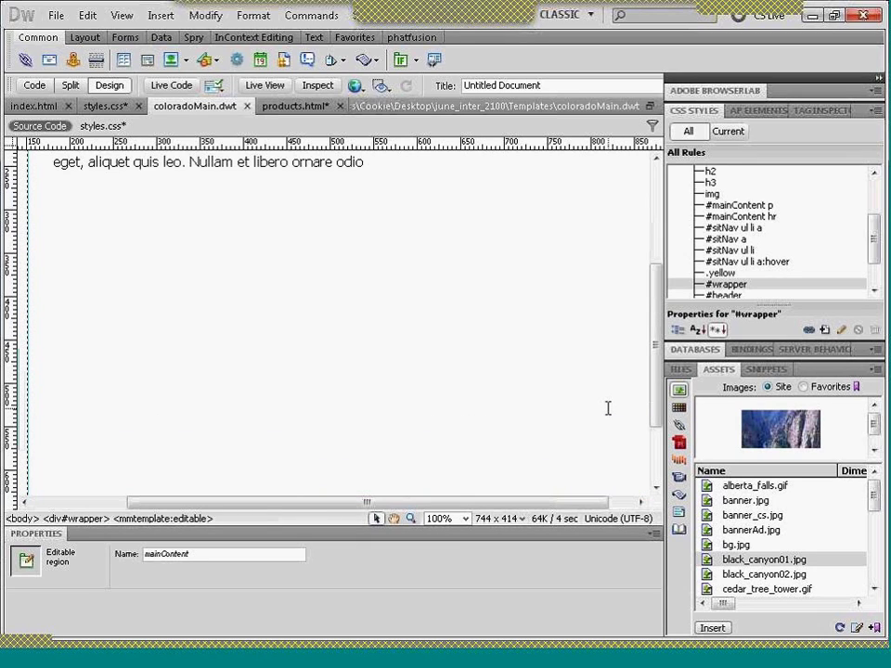
- In the template's main content area, set up a new div with the ID footer, inserted after the mainContent div tag
{"action": "left_click", "coordinate": [464, 172]}
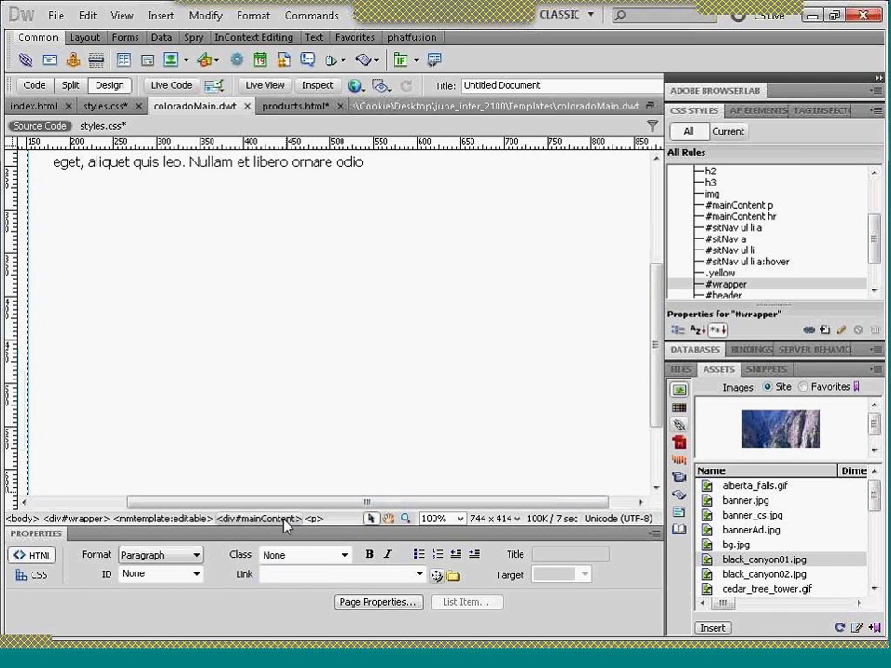
{"action": "left_click", "coordinate": [259, 518]}
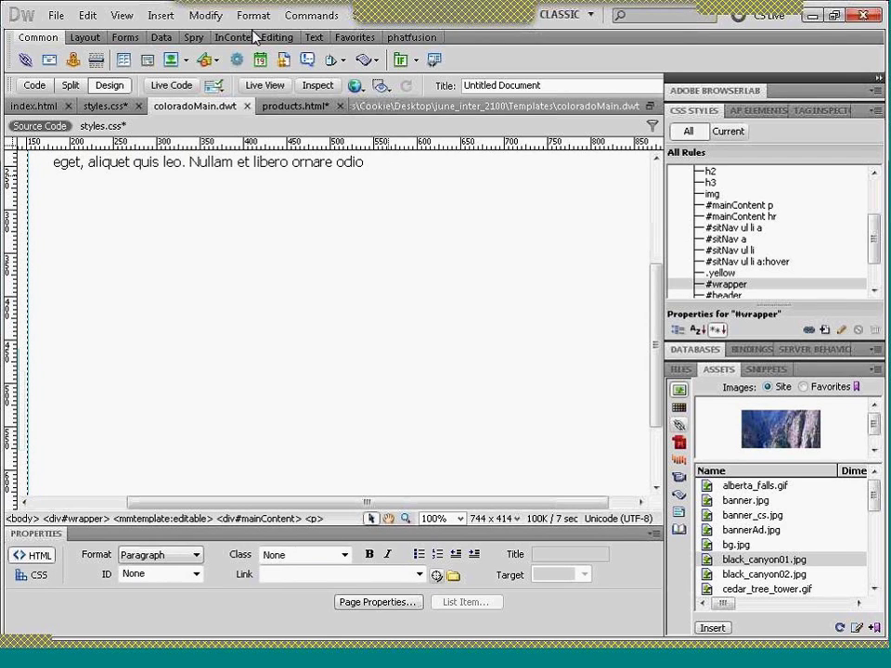
{"action": "left_click", "coordinate": [146, 61]}
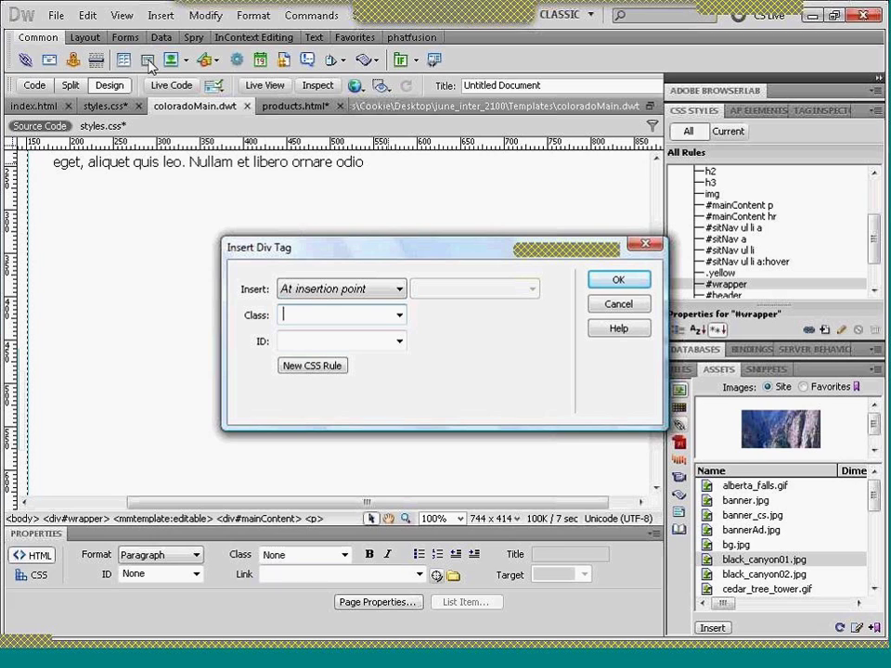
{"action": "left_click", "coordinate": [400, 291]}
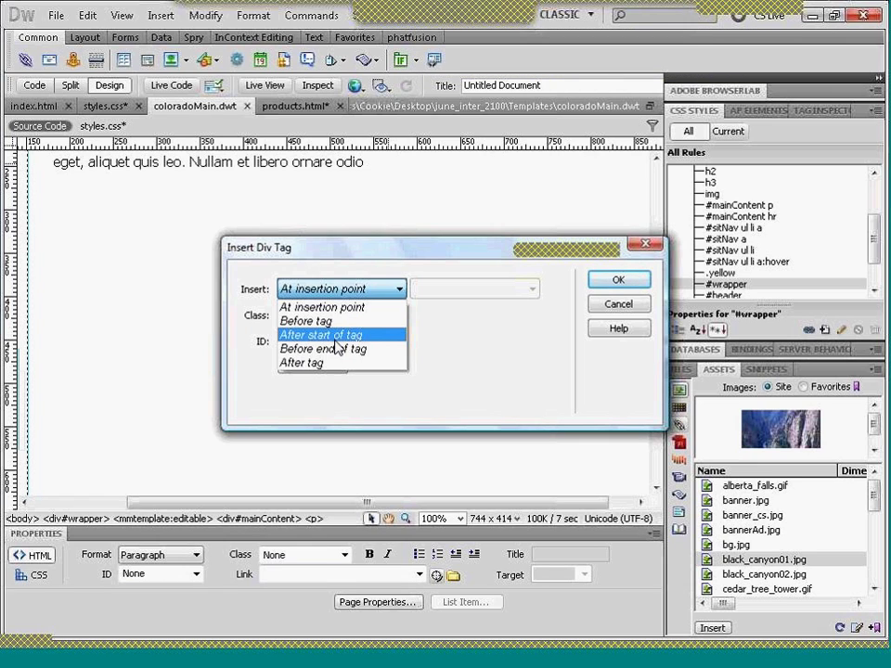
{"action": "key", "text": "Up"}
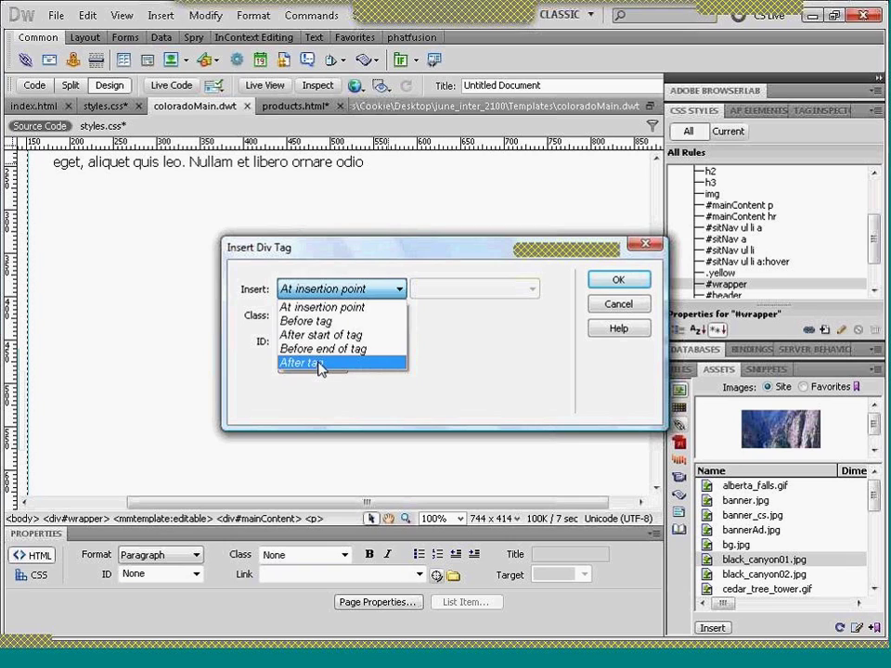
{"action": "left_click", "coordinate": [316, 363]}
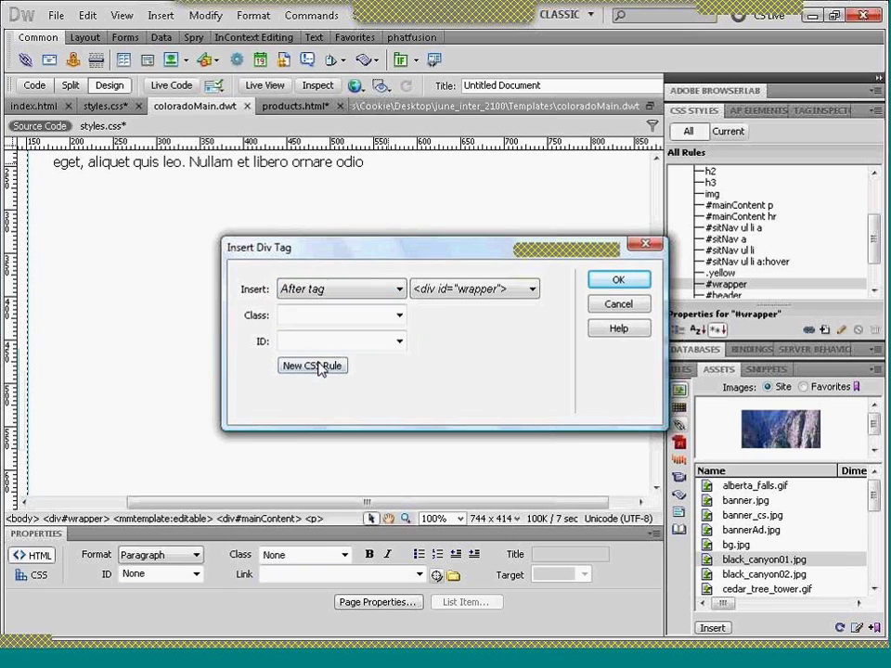
{"action": "left_click", "coordinate": [531, 290]}
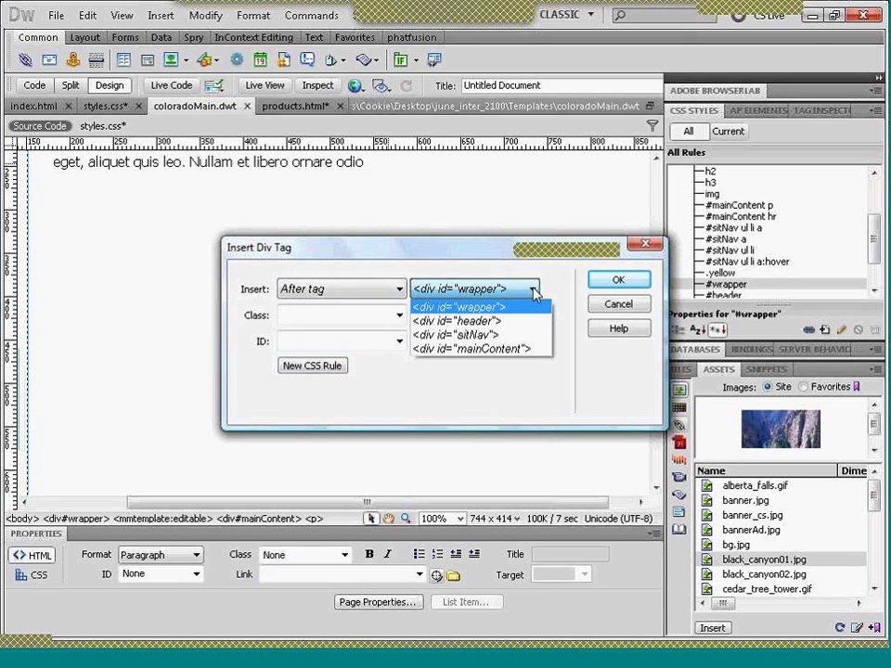
{"action": "left_click", "coordinate": [515, 350]}
{"action": "left_click", "coordinate": [340, 345]}
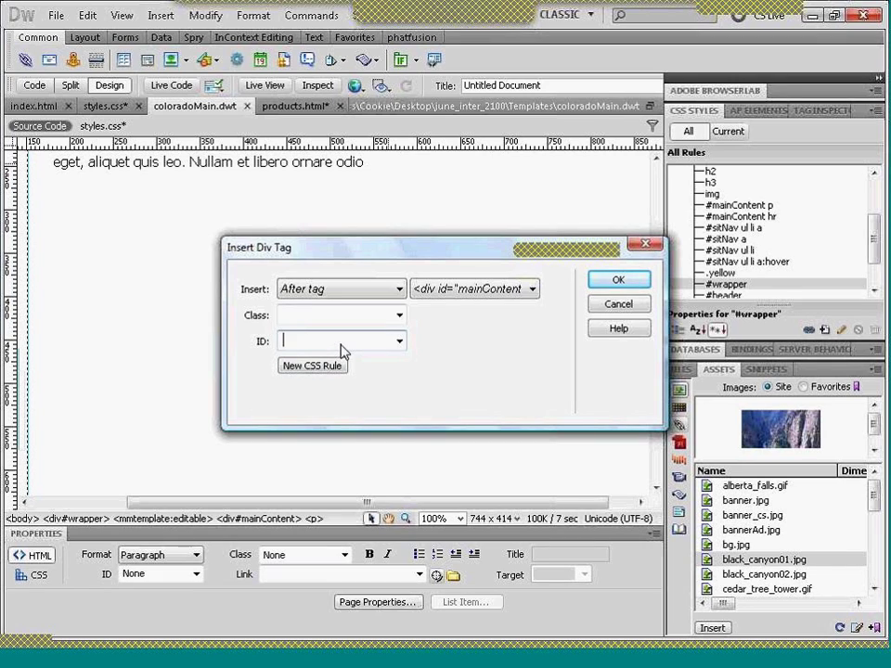
{"action": "type", "text": "footer"}
- Create a #footer ID rule in styles.css for the new div and open its box settings
{"action": "left_click", "coordinate": [323, 368]}
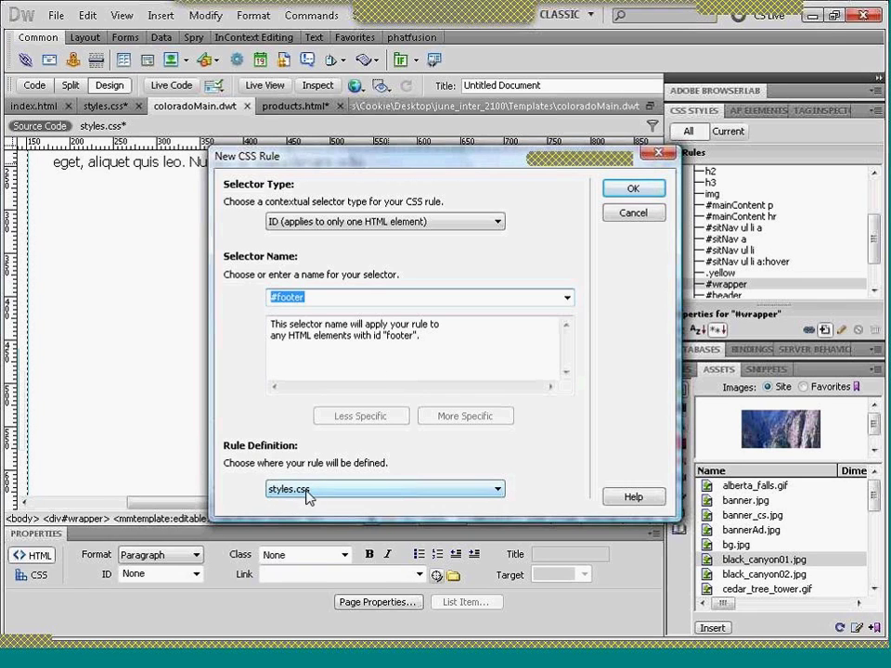
{"action": "left_click", "coordinate": [631, 191]}
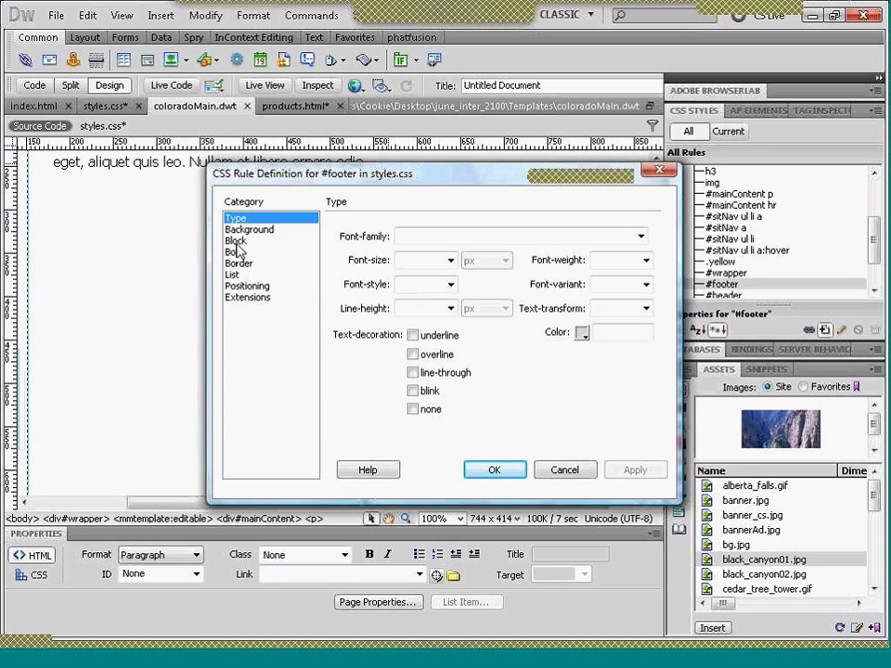
{"action": "left_click", "coordinate": [235, 253]}
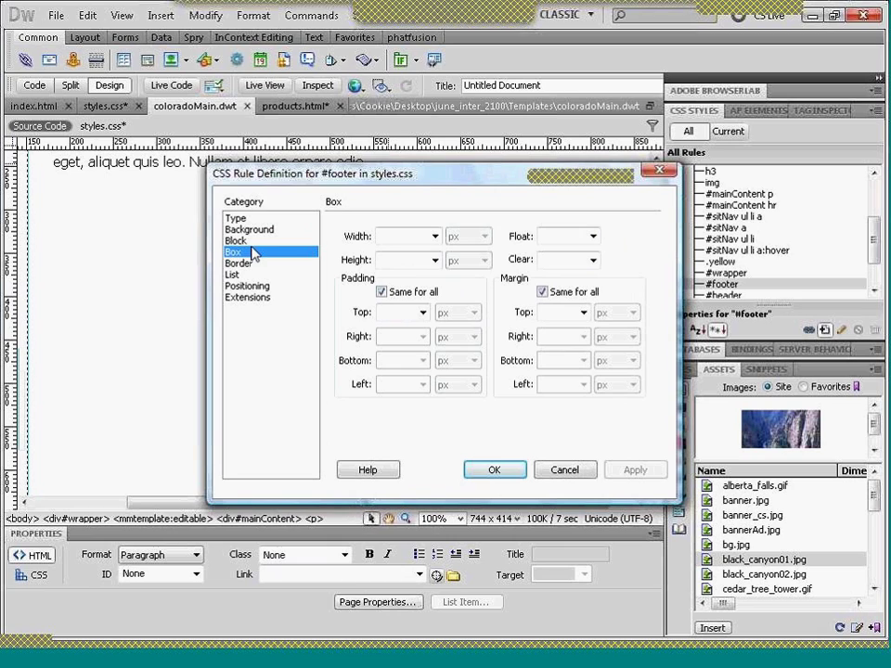
- Set the #footer rule's height to 50 px with 0 px padding and margin on all sides, and insert the footer div after mainContent
{"action": "left_click", "coordinate": [385, 261]}
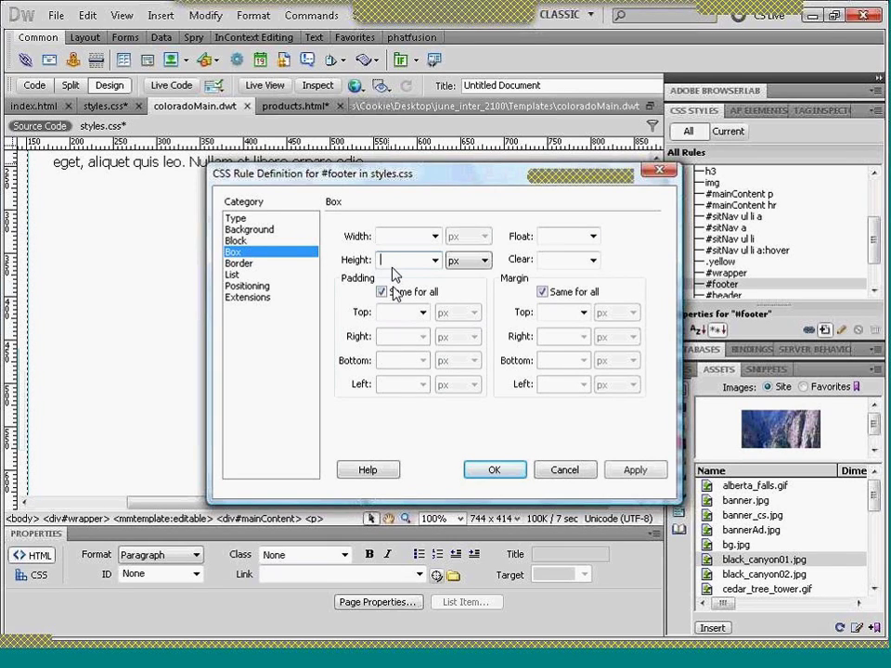
{"action": "type", "text": "50"}
{"action": "left_click", "coordinate": [399, 312]}
{"action": "type", "text": "0"}
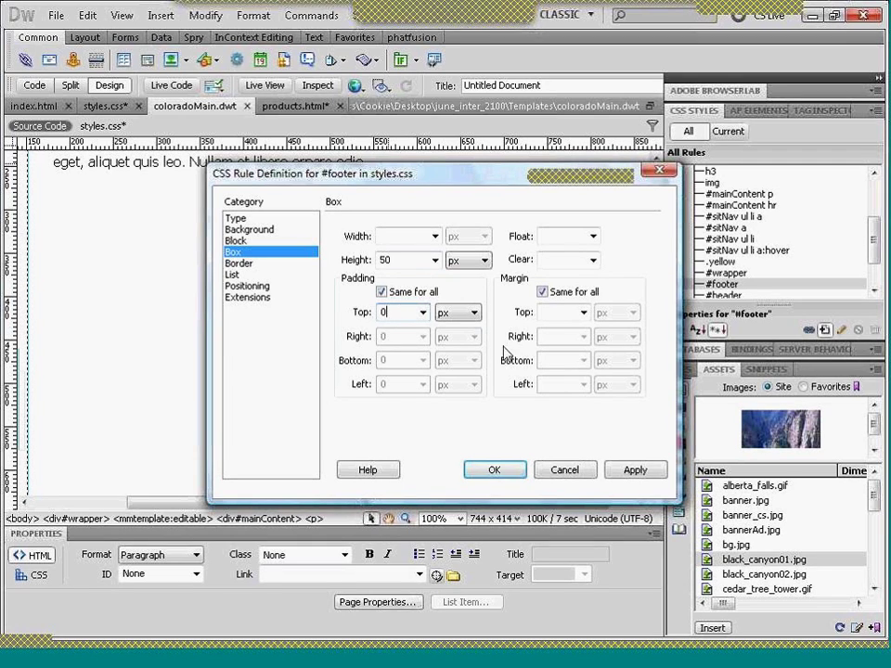
{"action": "left_click", "coordinate": [563, 316]}
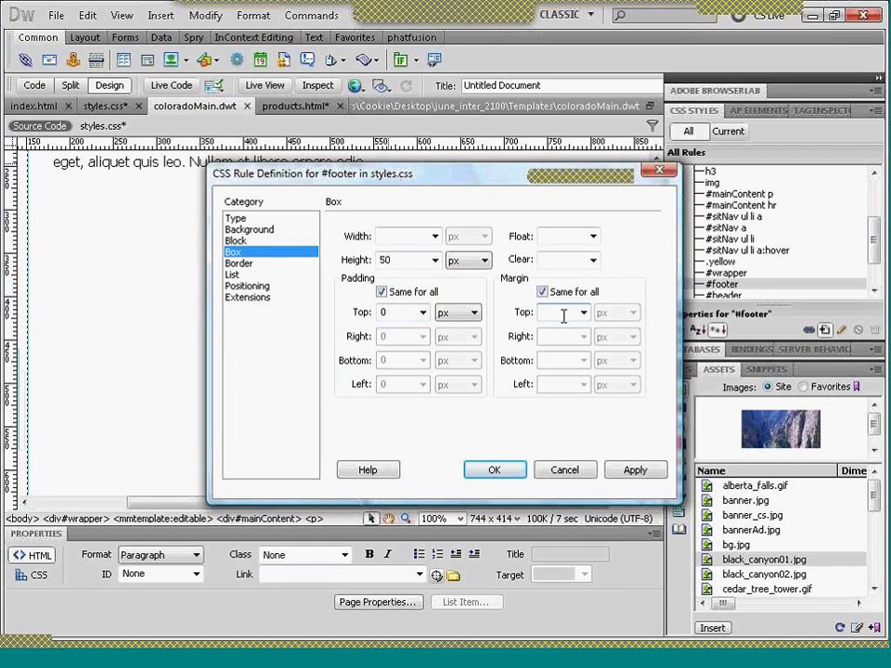
{"action": "type", "text": "0"}
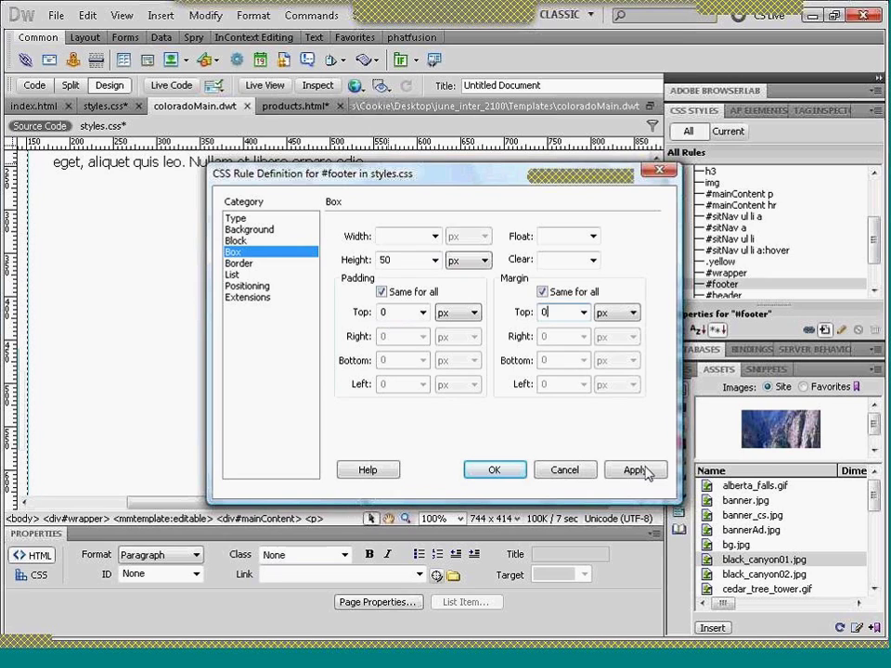
{"action": "left_click", "coordinate": [640, 471]}
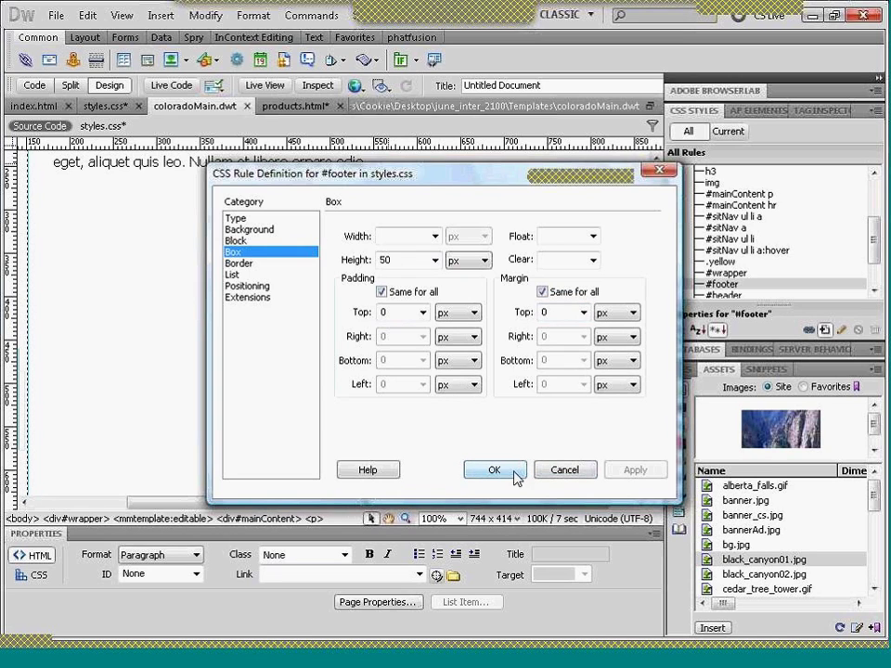
{"action": "left_click", "coordinate": [515, 475]}
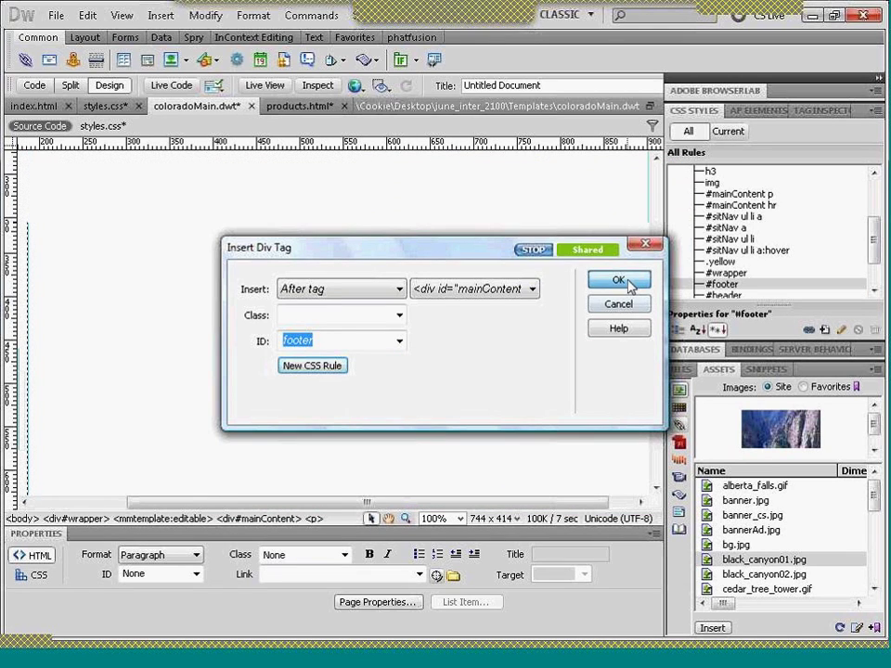
{"action": "left_click", "coordinate": [619, 280]}
- Examine the footer div's placement and extent below the main content and sidebar, and check which div each outline belongs to
{"action": "left_click_drag", "start_coordinate": [655, 278], "coordinate": [657, 403]}
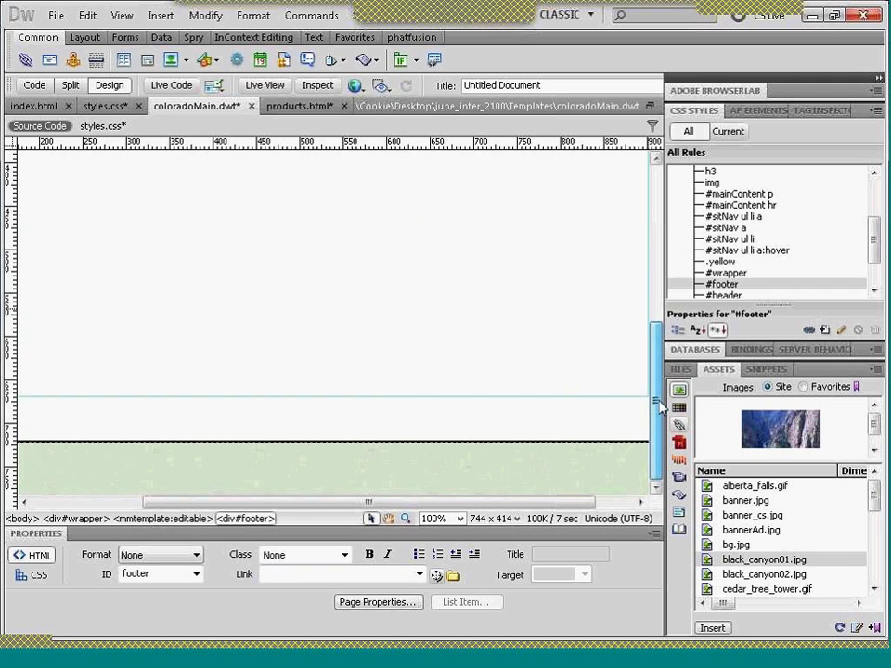
{"action": "left_click_drag", "start_coordinate": [479, 503], "coordinate": [370, 503]}
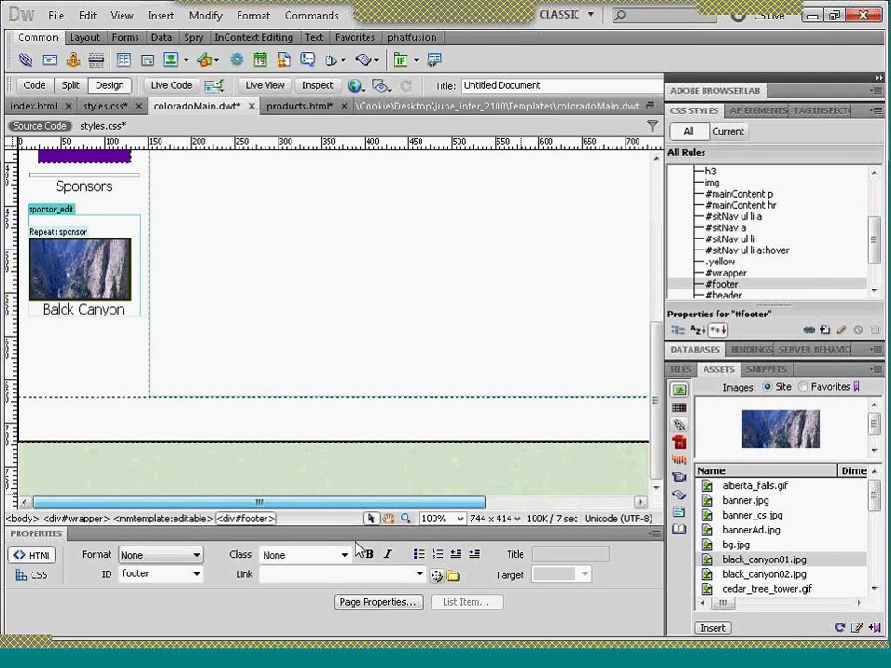
{"action": "scroll", "coordinate": [309, 424], "scroll_direction": "right", "scroll_amount": 3}
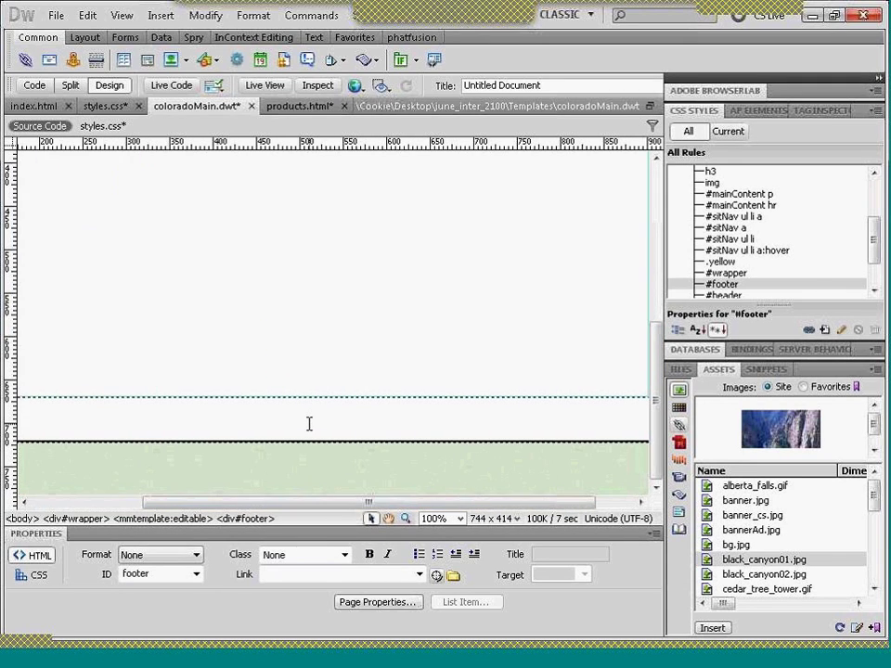
{"action": "scroll", "coordinate": [309, 424], "scroll_direction": "right", "scroll_amount": 1}
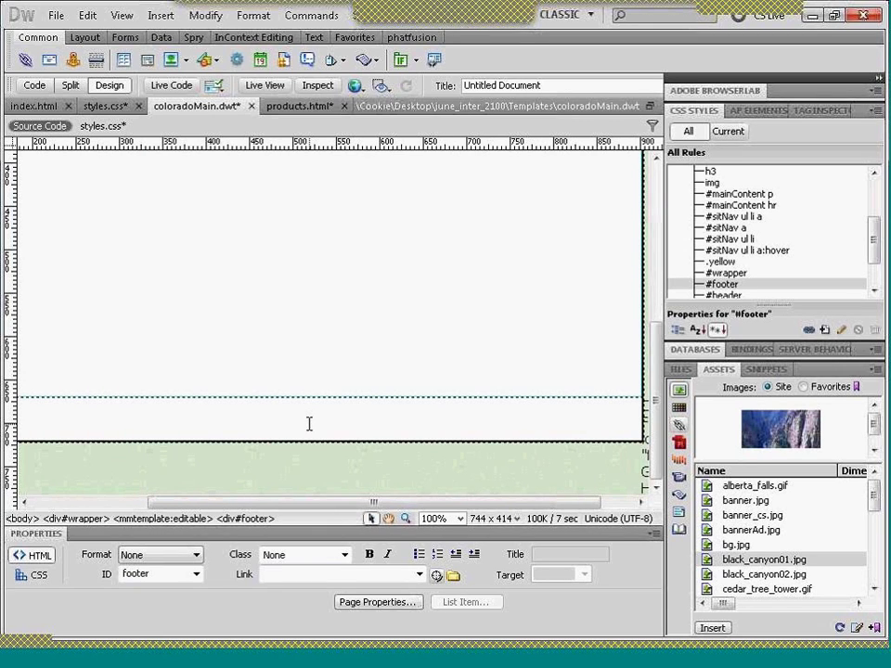
{"action": "scroll", "coordinate": [145, 430], "scroll_direction": "left", "scroll_amount": 4}
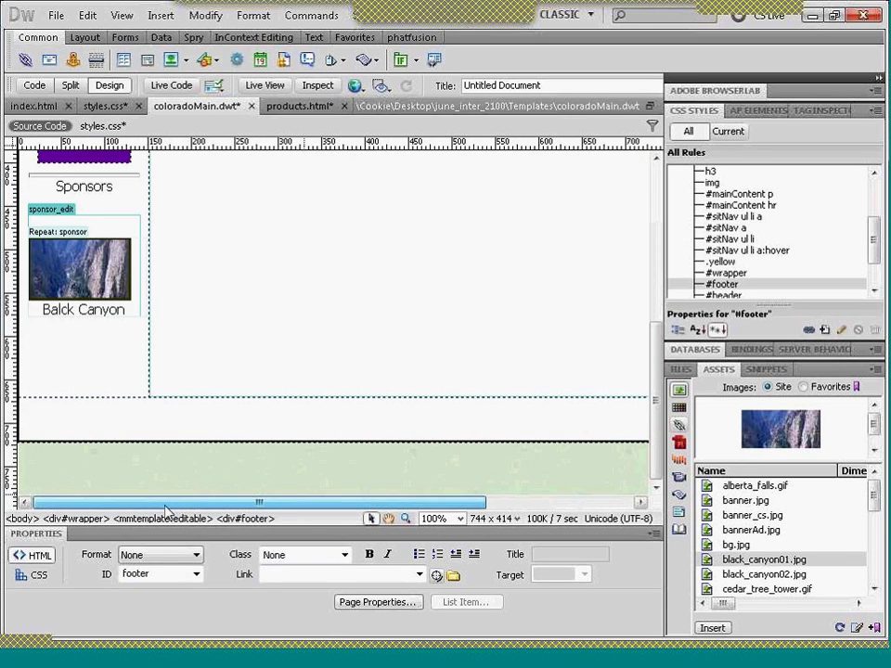
{"action": "scroll", "coordinate": [145, 429], "scroll_direction": "right", "scroll_amount": 4}
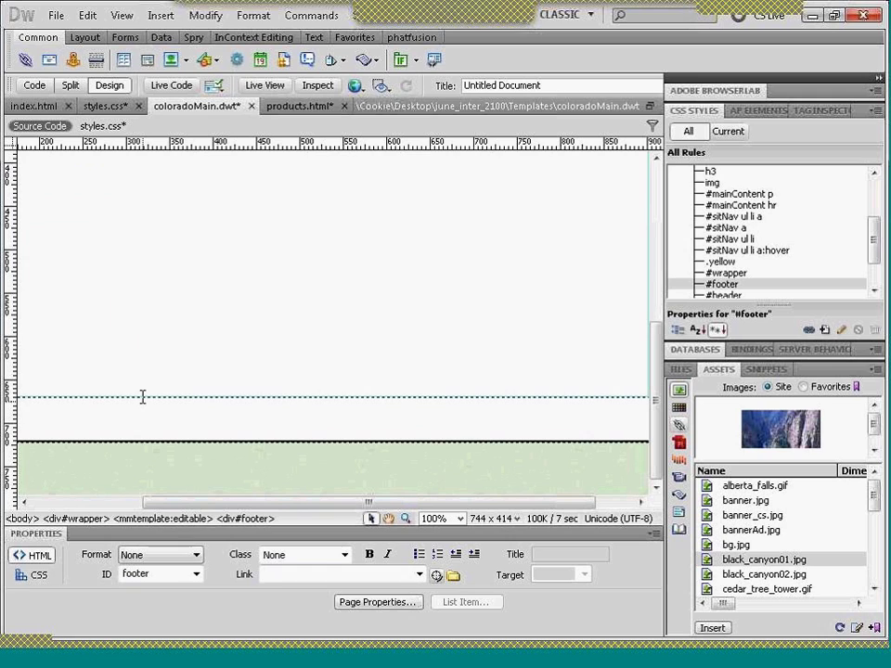
{"action": "left_click", "coordinate": [142, 397]}
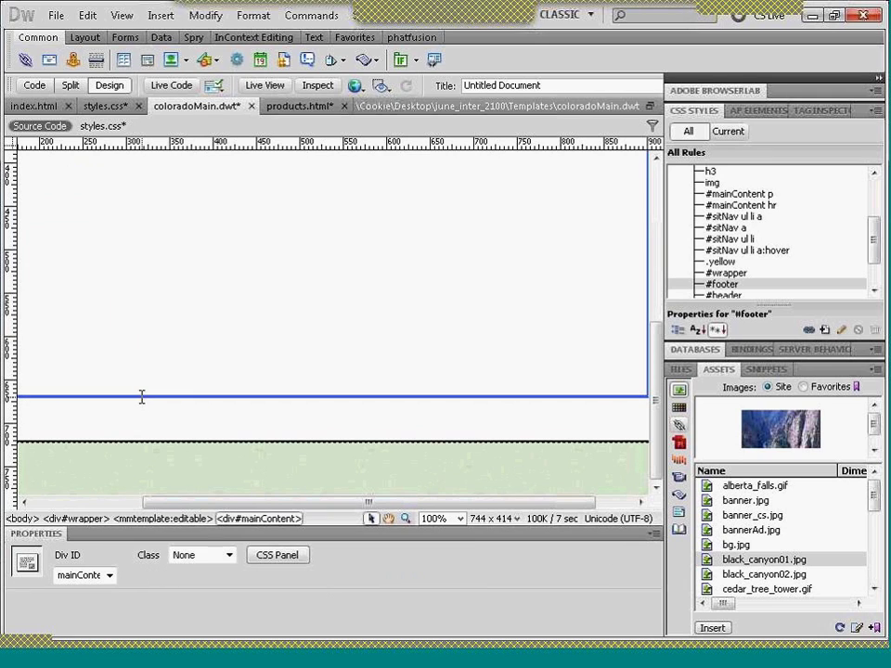
{"action": "left_click", "coordinate": [146, 444]}
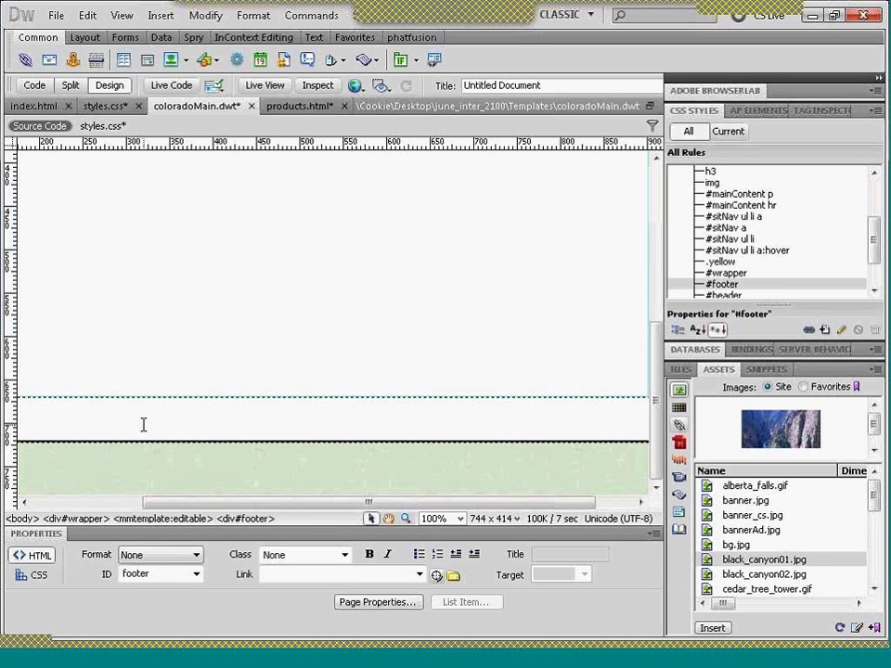
{"action": "left_click", "coordinate": [233, 518]}
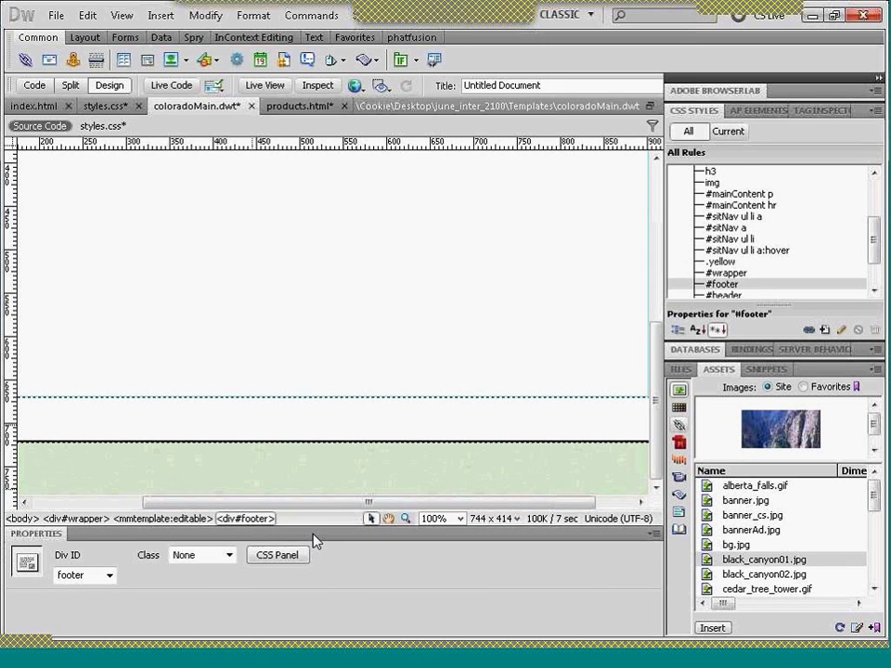
{"action": "mouse_move", "coordinate": [656, 367]}
{"action": "left_mouse_down"}
{"action": "mouse_move", "coordinate": [658, 214]}
{"action": "mouse_move", "coordinate": [669, 371]}
{"action": "mouse_move", "coordinate": [665, 364]}
{"action": "left_mouse_up"}
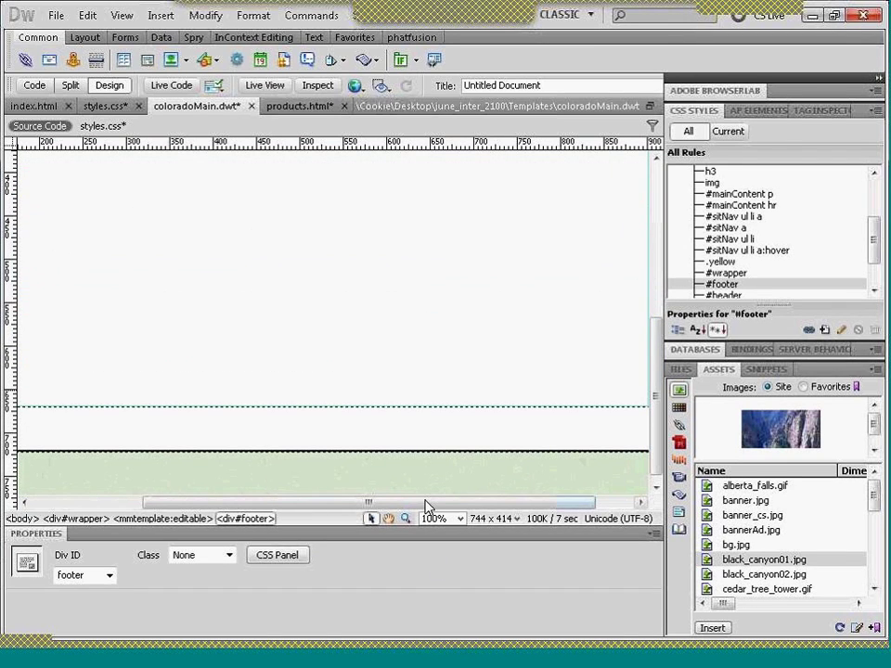
{"action": "left_click_drag", "start_coordinate": [427, 506], "coordinate": [318, 506]}
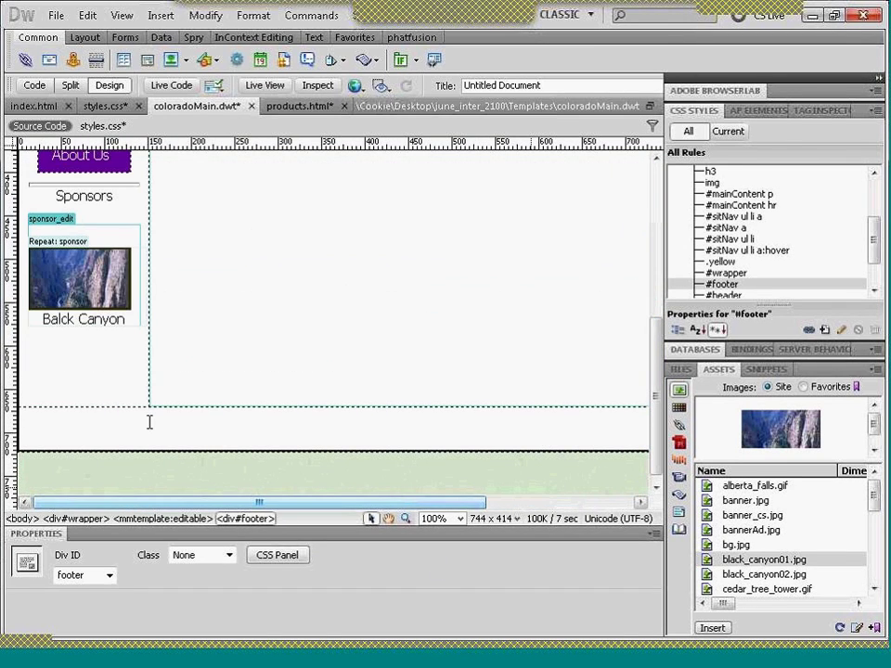
- Edit the #footer rule's box settings, setting the height to 20 px and the float to left
{"action": "left_click_drag", "start_coordinate": [768, 289], "coordinate": [731, 289]}
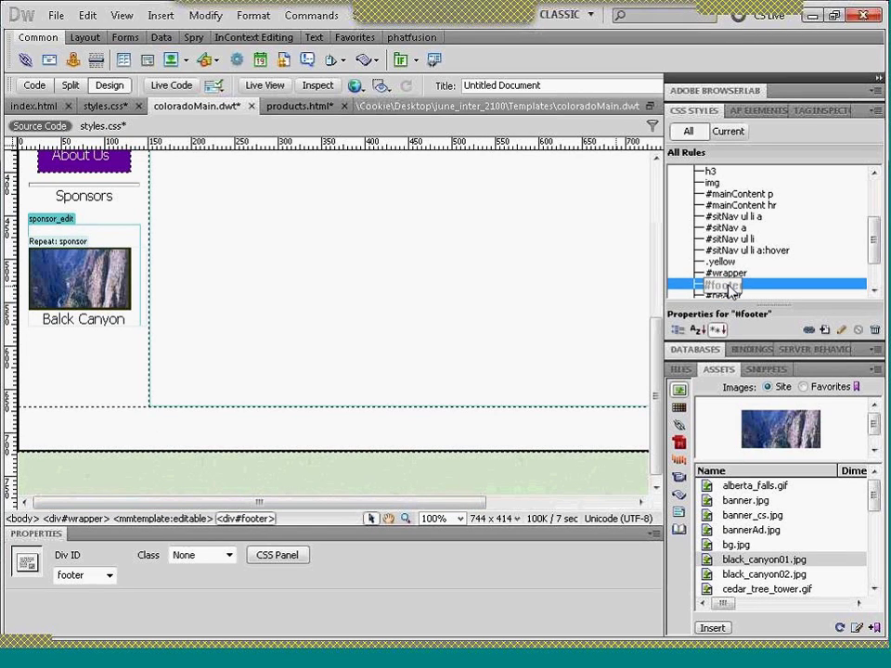
{"action": "double_click", "coordinate": [732, 289]}
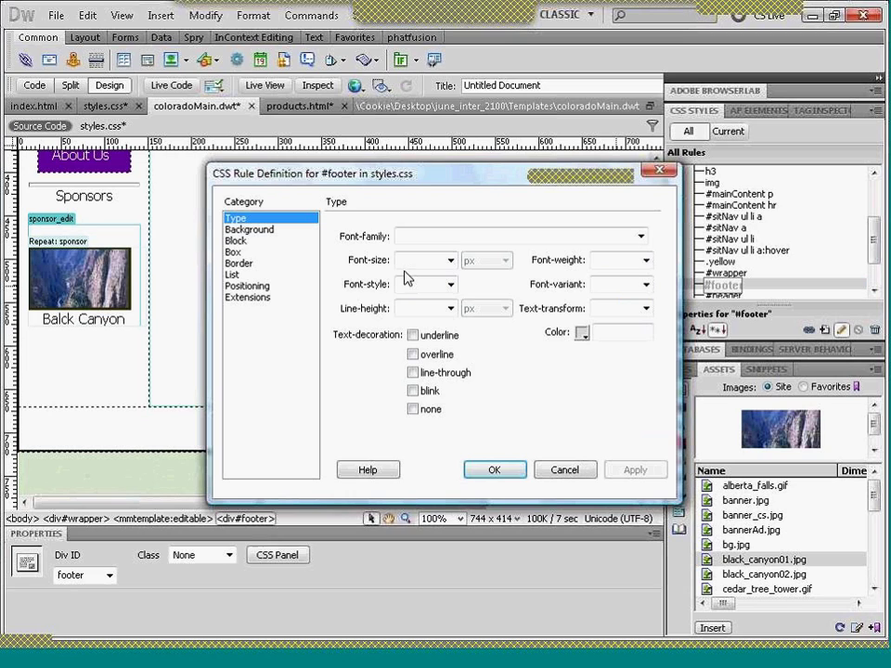
{"action": "left_click", "coordinate": [233, 253]}
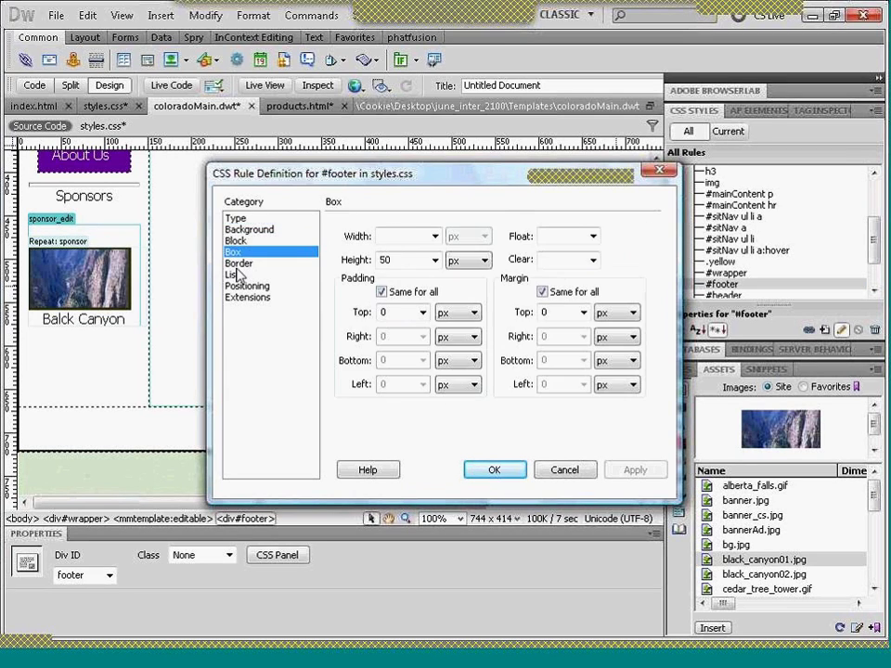
{"action": "left_click", "coordinate": [383, 260]}
{"action": "double_click", "coordinate": [385, 260]}
{"action": "type", "text": "20"}
{"action": "left_click", "coordinate": [635, 469]}
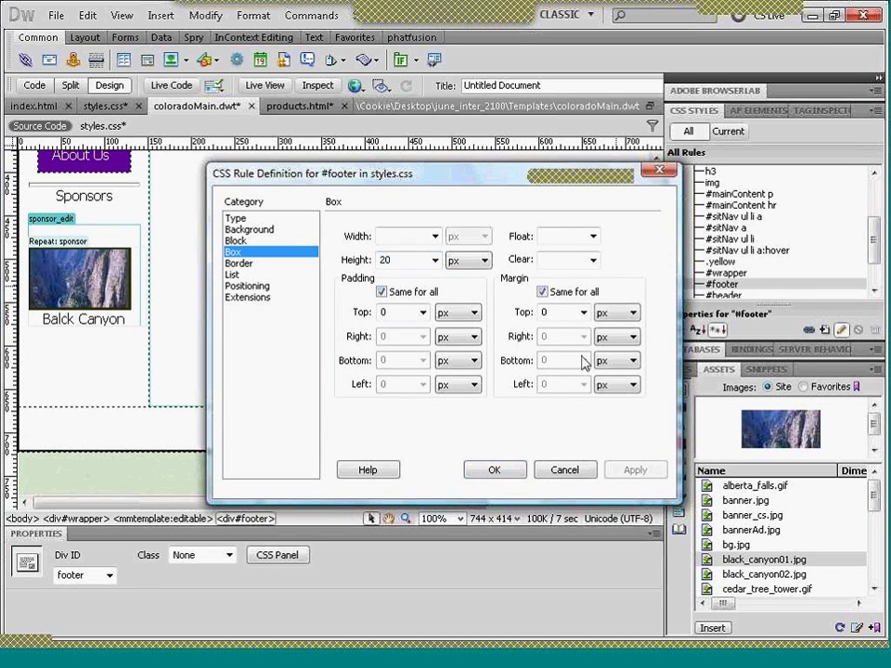
{"action": "left_click", "coordinate": [592, 237]}
{"action": "left_click", "coordinate": [562, 251]}
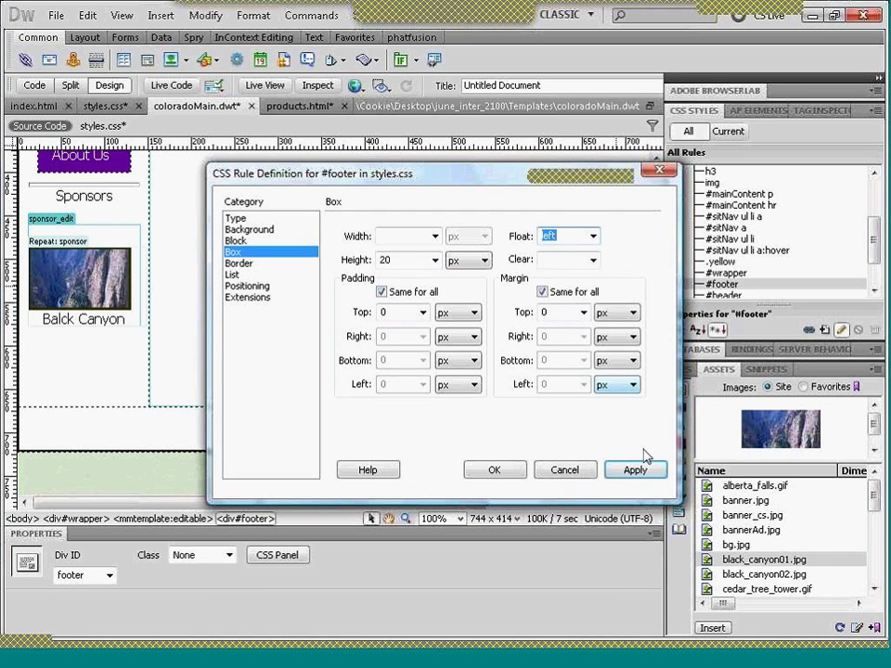
{"action": "left_click", "coordinate": [631, 471]}
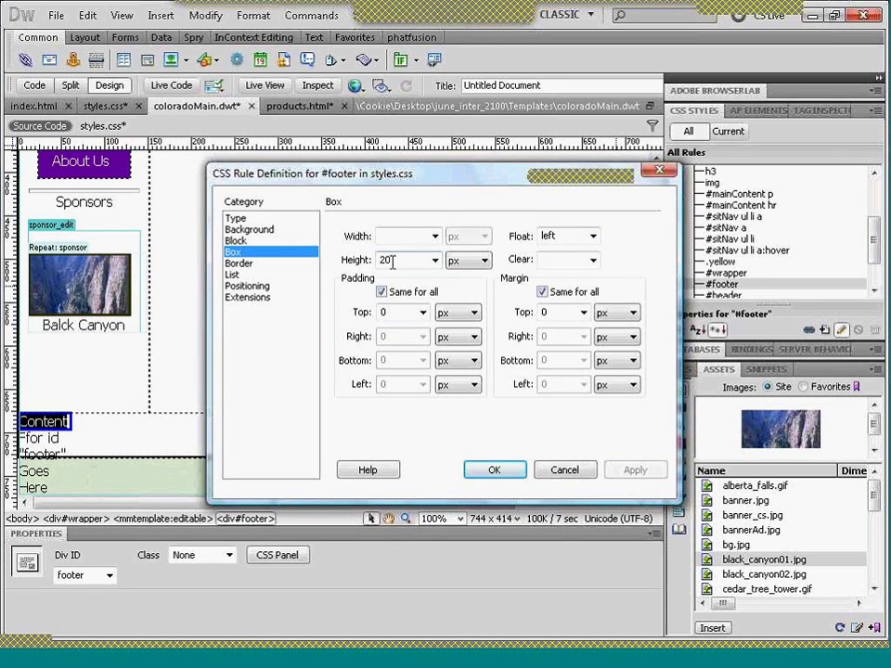
- Set the #footer rule's height to 50 px and accept the rule changes
{"action": "left_click_drag", "start_coordinate": [391, 262], "coordinate": [366, 269]}
{"action": "type", "text": "50"}
{"action": "key", "text": "Tab"}
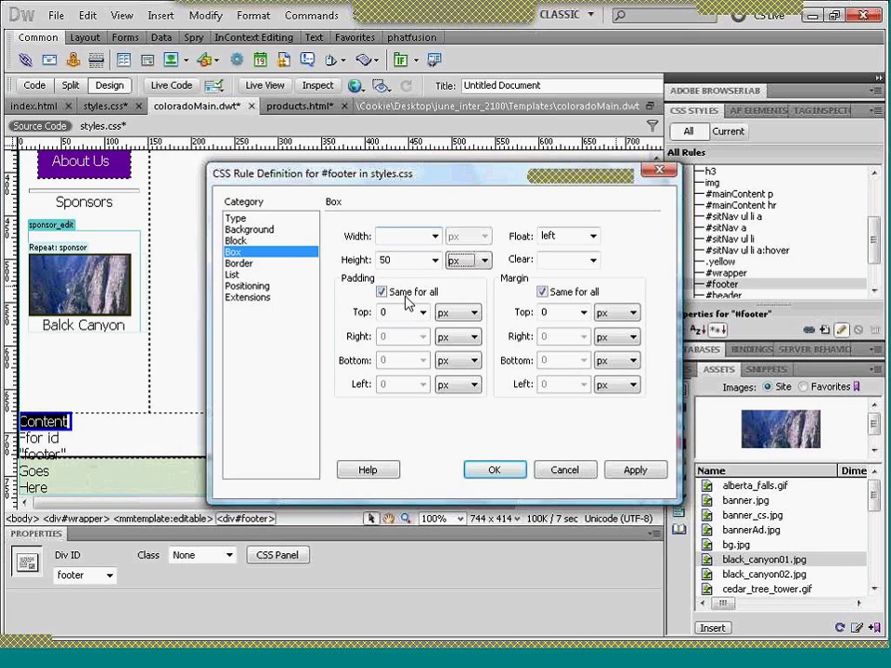
{"action": "left_click", "coordinate": [493, 471]}
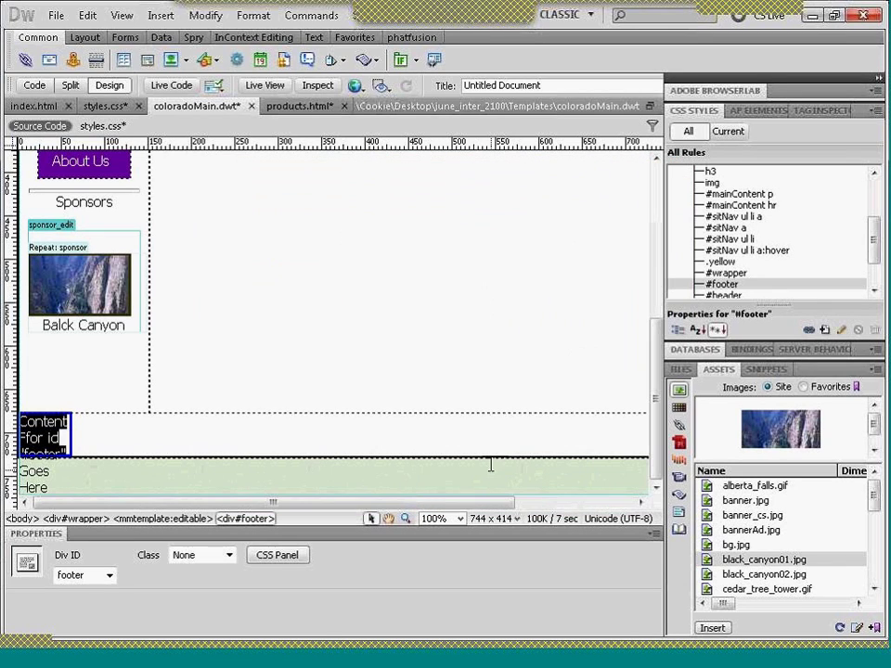
- Check the box dimensions defined in the #wrapper rule
{"action": "double_click", "coordinate": [733, 274]}
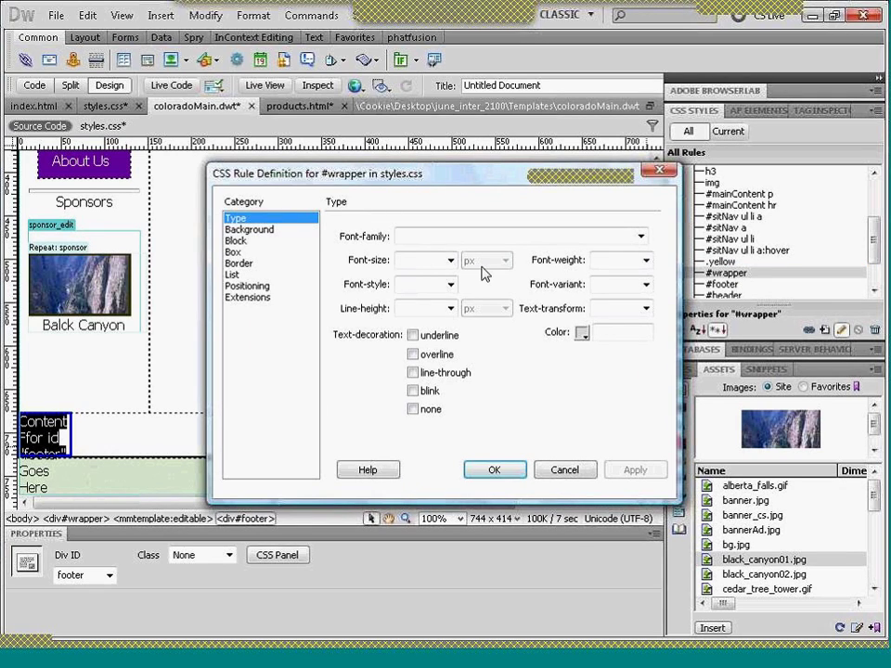
{"action": "left_click", "coordinate": [232, 252]}
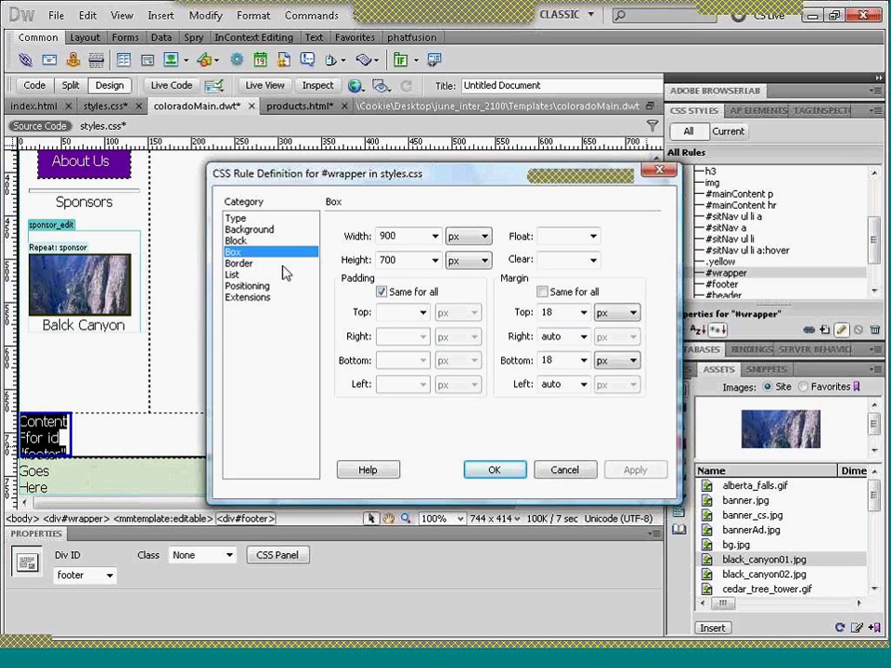
{"action": "left_click", "coordinate": [490, 469]}
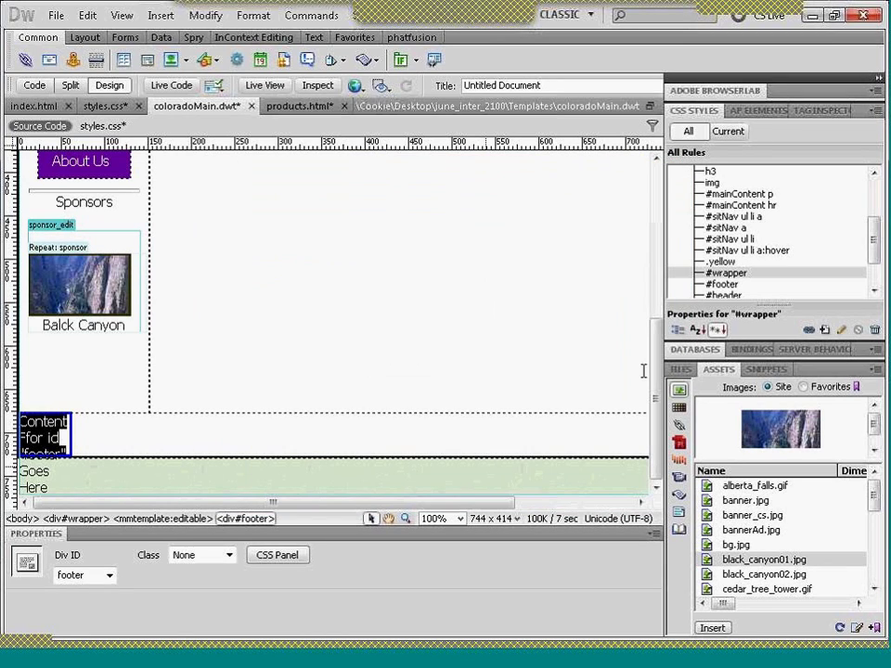
- Set the #footer rule's box width to 900 px
{"action": "left_click", "coordinate": [721, 287]}
{"action": "left_click", "coordinate": [721, 287]}
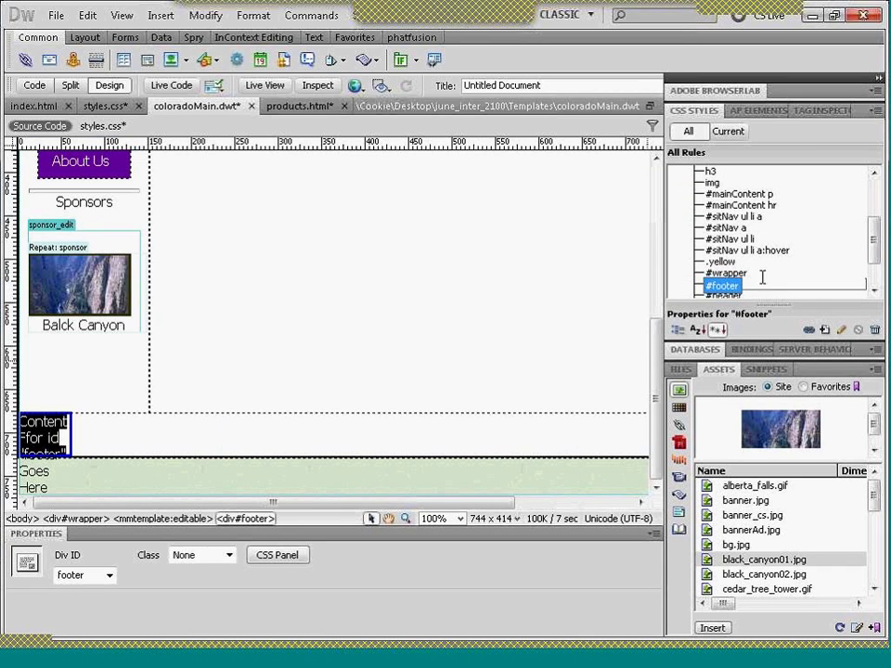
{"action": "key", "text": "Right"}
{"action": "left_click", "coordinate": [872, 260]}
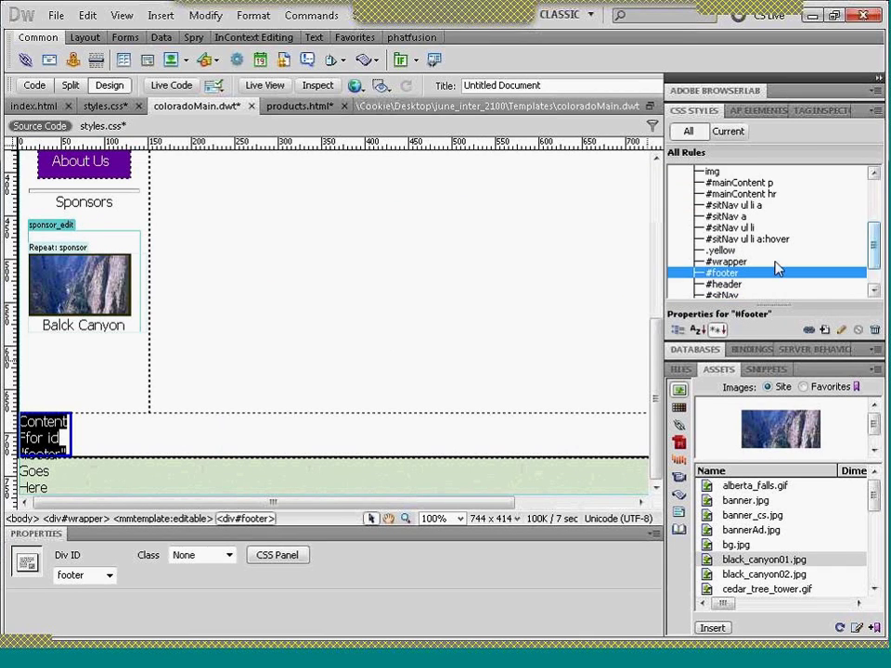
{"action": "double_click", "coordinate": [723, 276]}
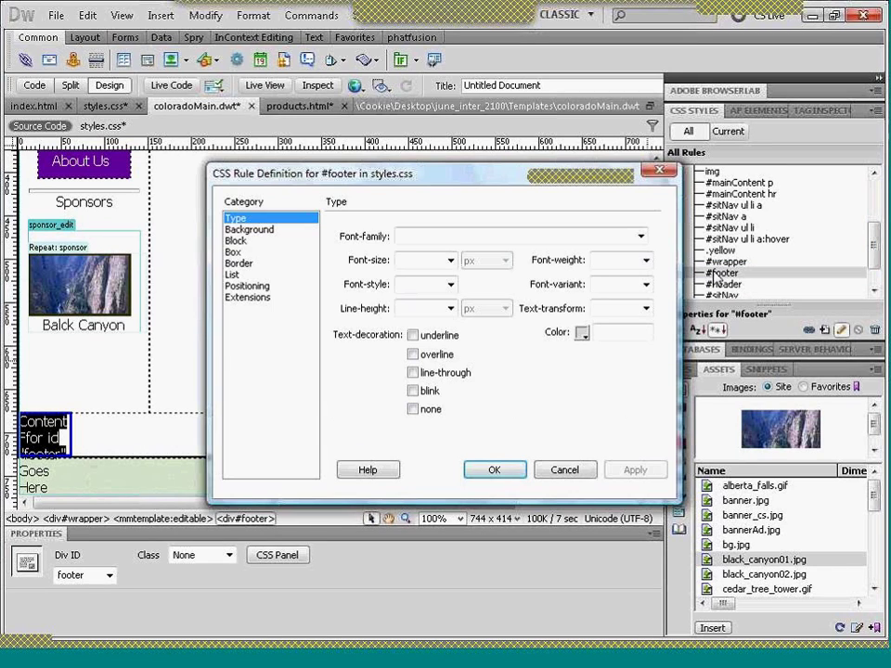
{"action": "left_click", "coordinate": [234, 254]}
{"action": "left_click", "coordinate": [380, 236]}
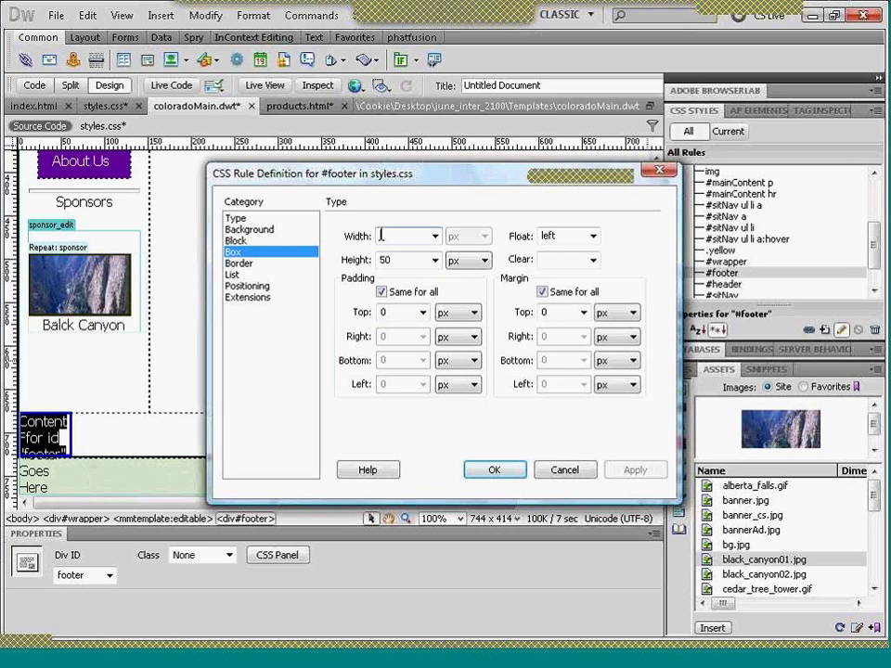
{"action": "type", "text": "900"}
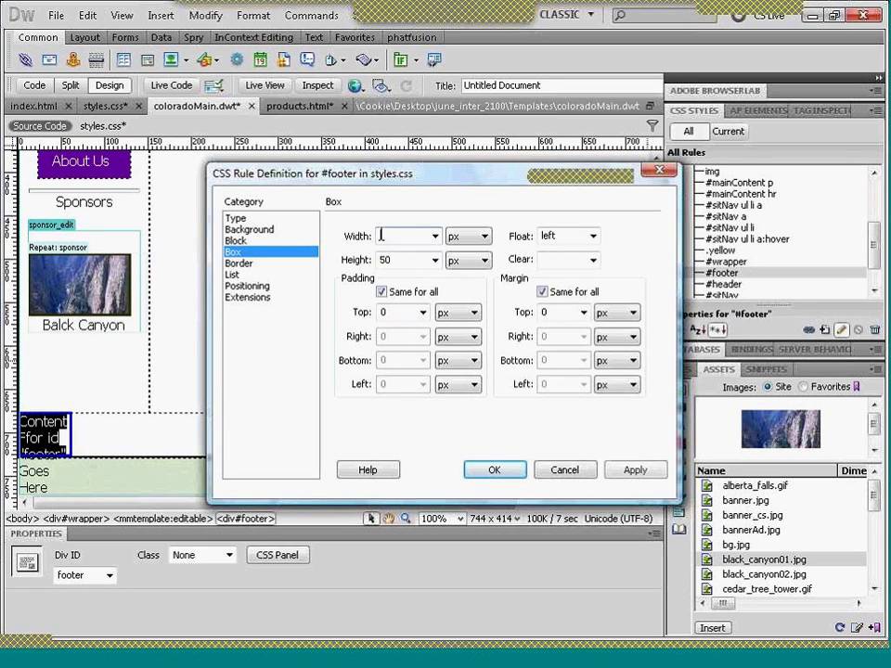
{"action": "left_click", "coordinate": [495, 470]}
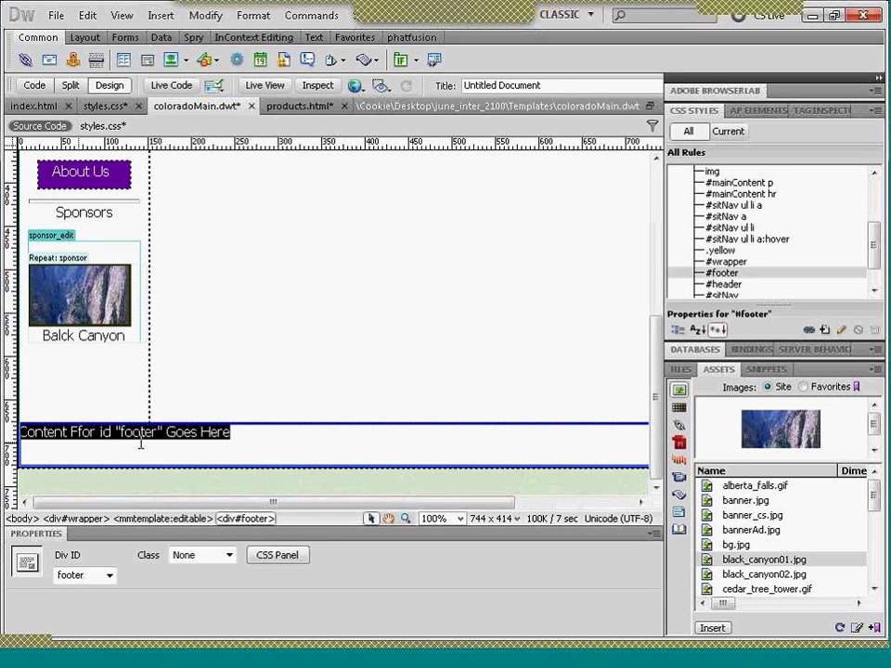
- Replace the footer's selected placeholder with a website credit line containing the designer's name and "June 2011"
{"action": "type", "text": "Websit"}
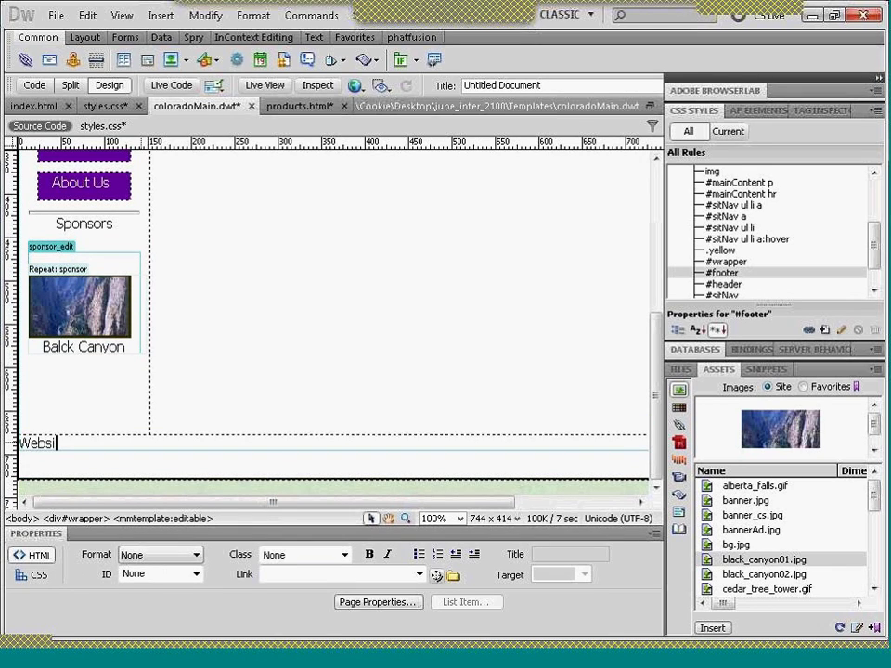
{"action": "type", "text": "e designed "}
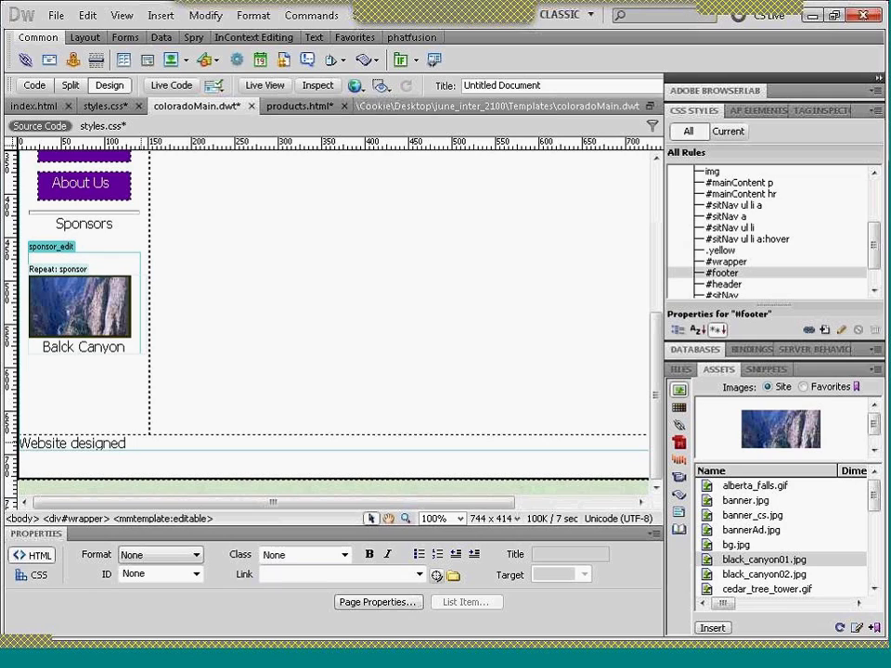
{"action": "type", "text": "by Cookie Setton "}
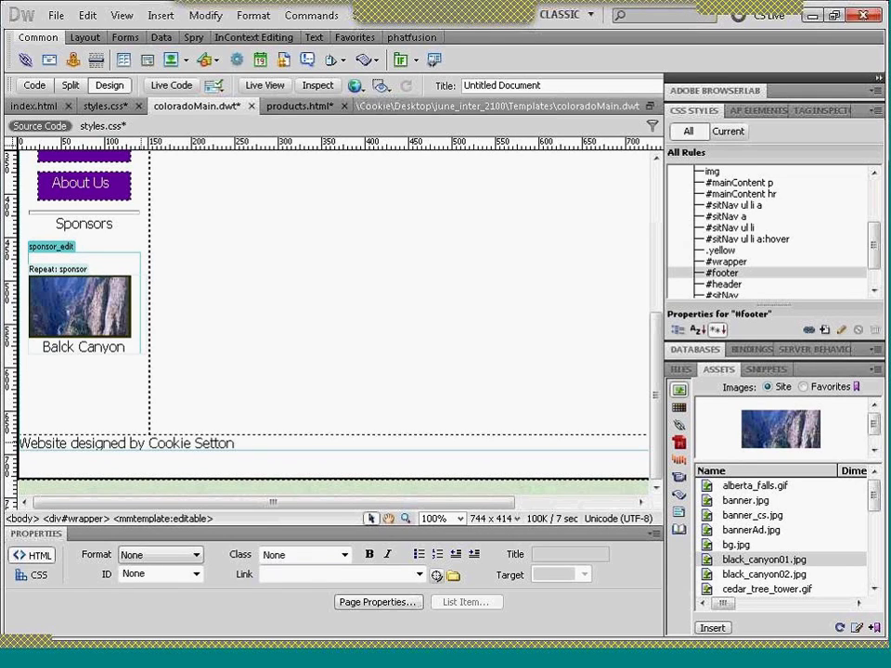
{"action": "type", "text": "June 2011"}
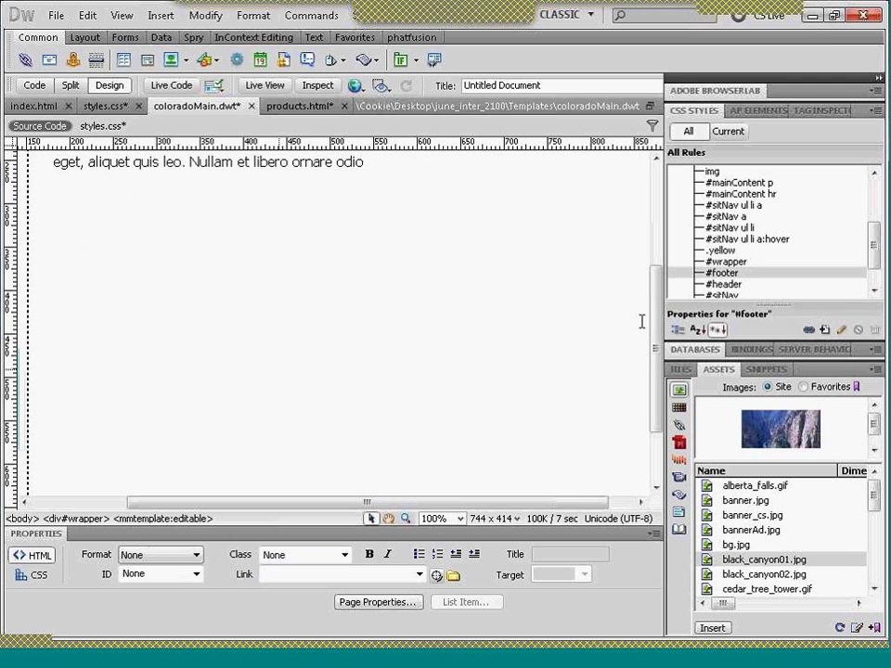
{"action": "scroll", "coordinate": [642, 322], "scroll_direction": "down", "scroll_amount": 5}
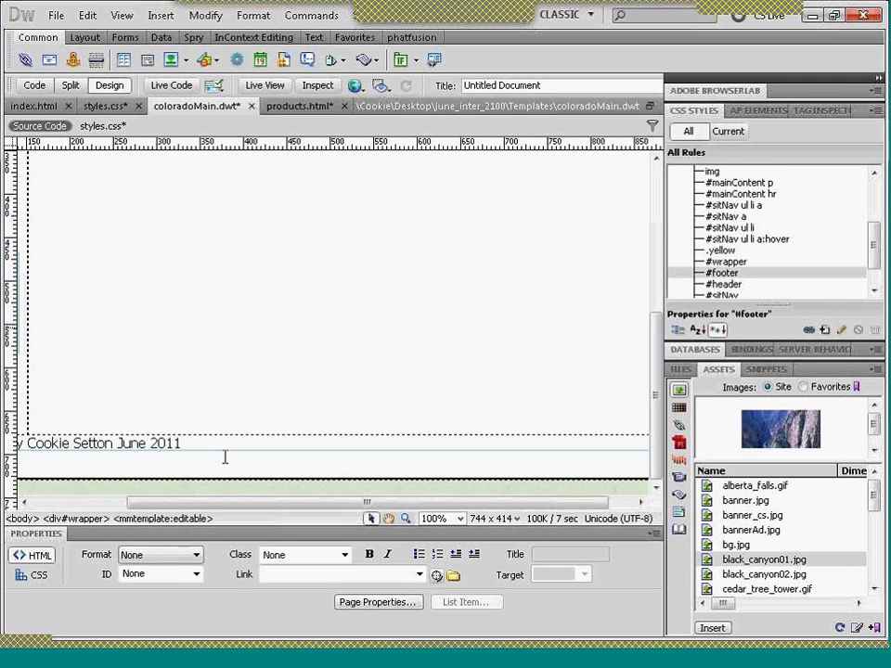
{"action": "left_click", "coordinate": [150, 453]}
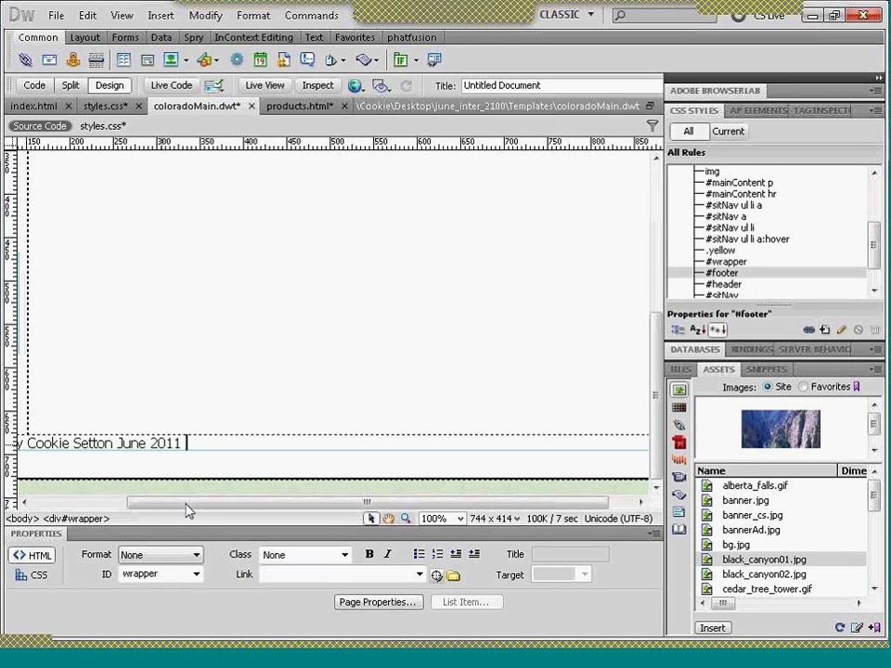
{"action": "left_click_drag", "start_coordinate": [185, 504], "coordinate": [92, 504]}
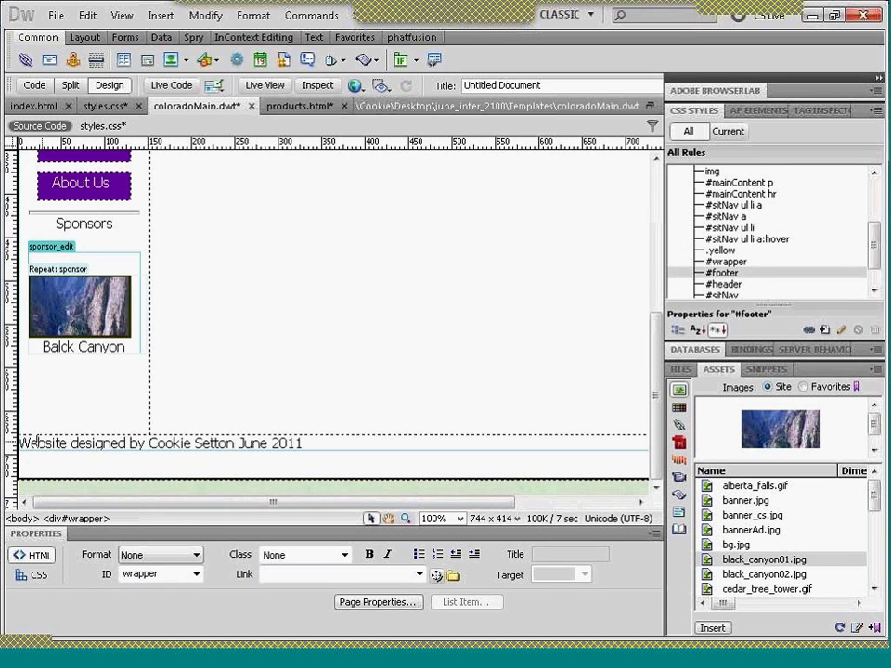
{"action": "left_click", "coordinate": [356, 424]}
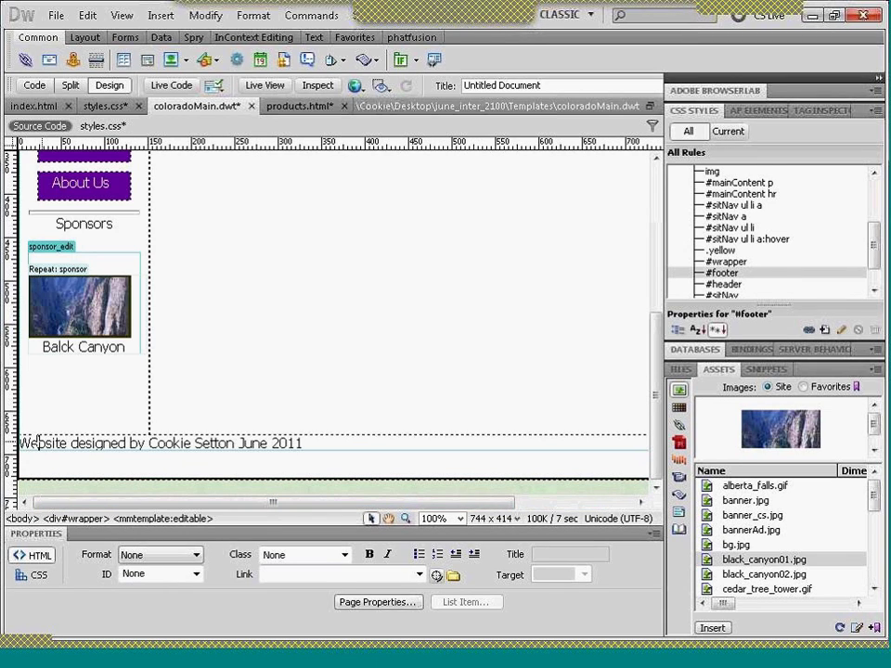
- Set the #footer rule's background color to #C09 and accept the rule changes
{"action": "double_click", "coordinate": [729, 275]}
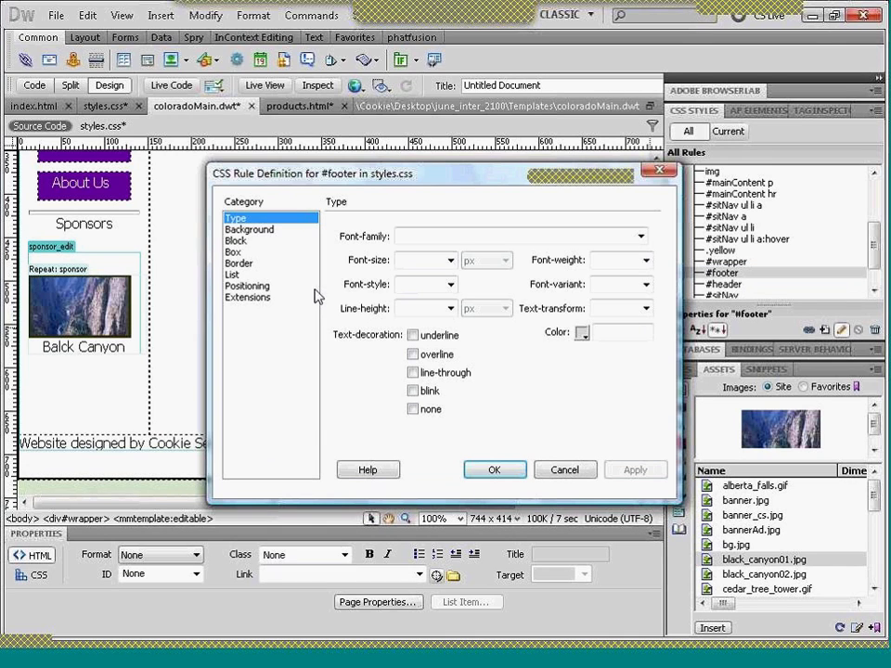
{"action": "left_click", "coordinate": [246, 229]}
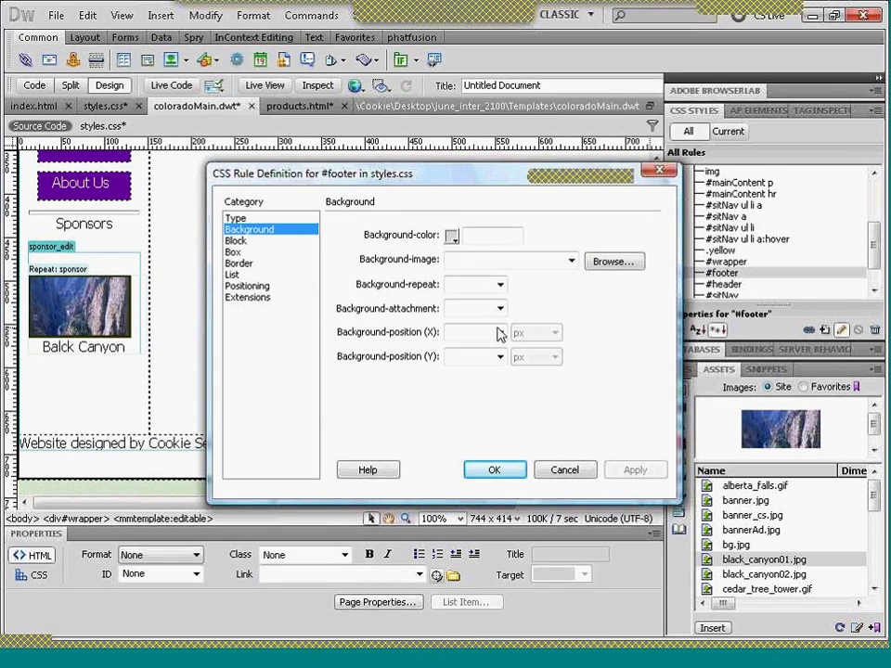
{"action": "left_click", "coordinate": [451, 236]}
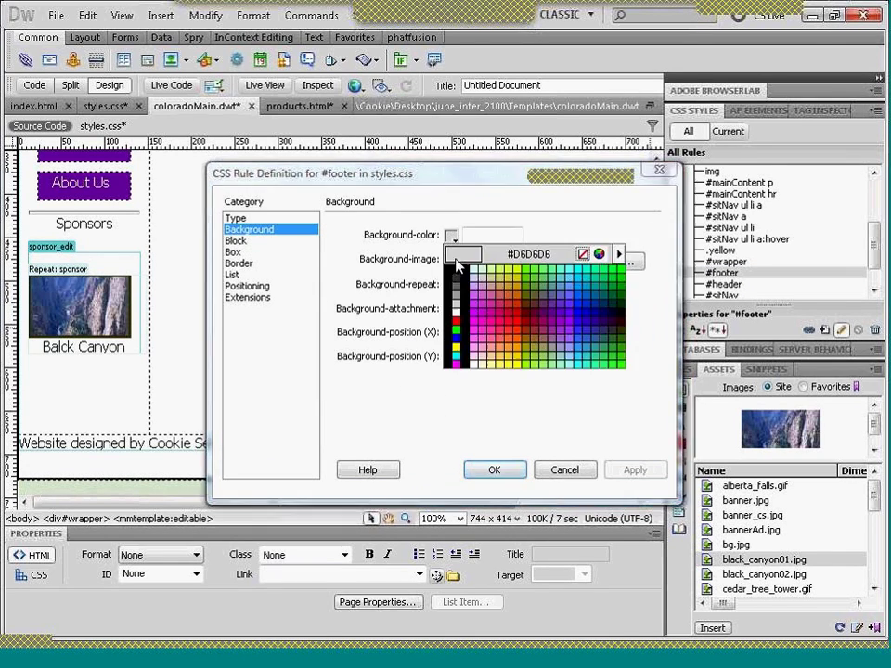
{"action": "left_click", "coordinate": [492, 310]}
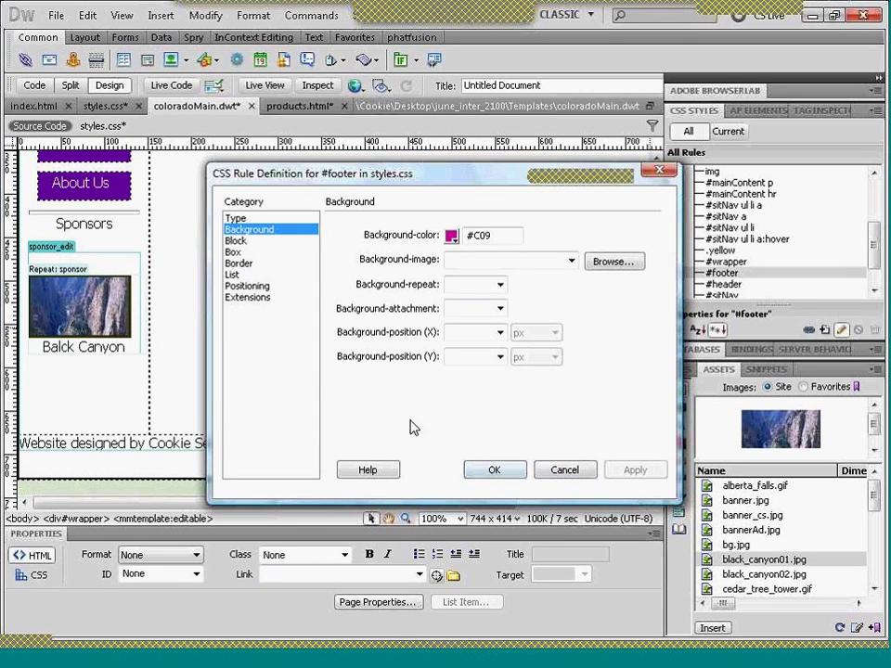
{"action": "left_click", "coordinate": [492, 470]}
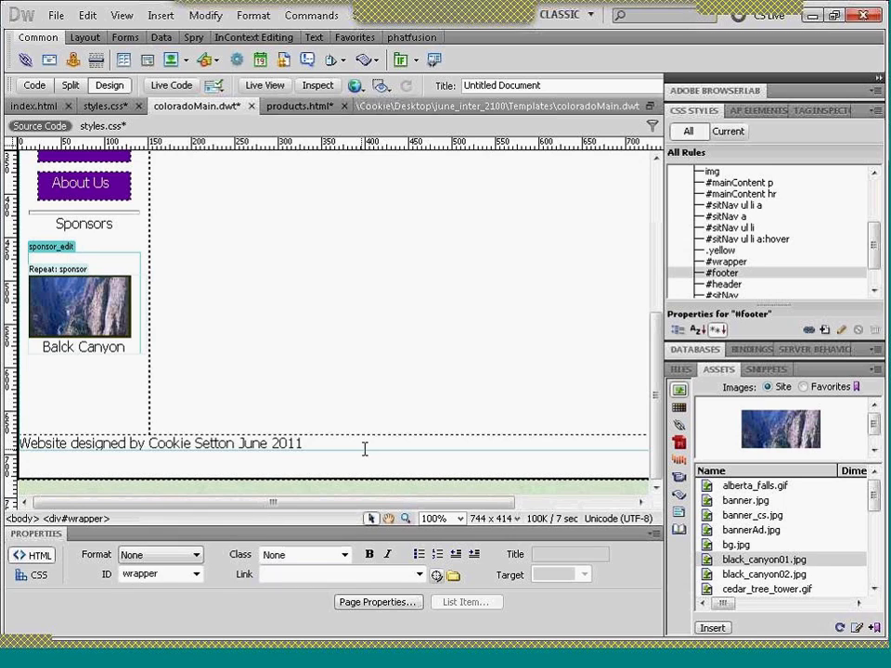
- Check which element contains the credit line below the sidebar, and undo the text replacement to restore the footer div
{"action": "left_click", "coordinate": [244, 443]}
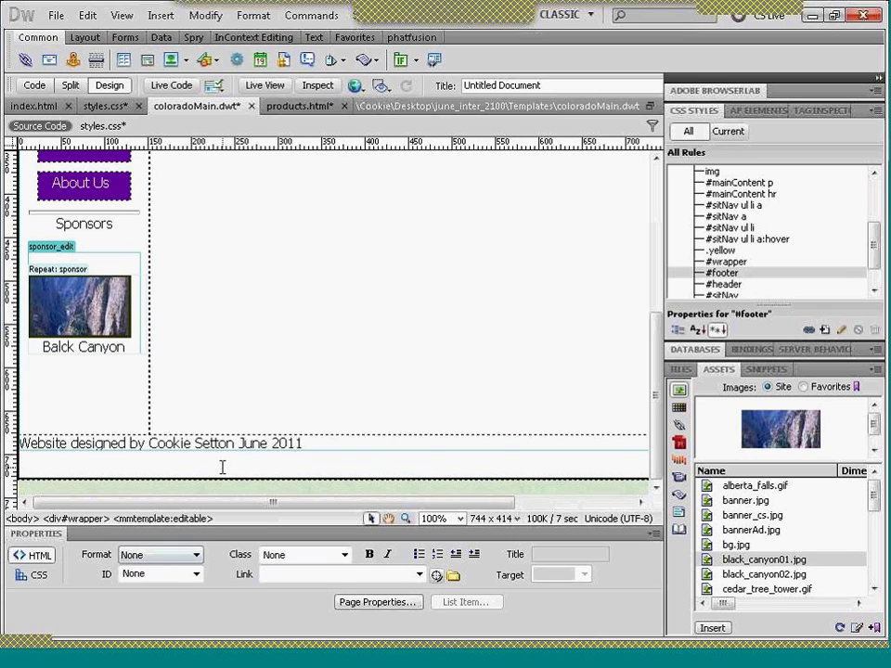
{"action": "left_click", "coordinate": [124, 444]}
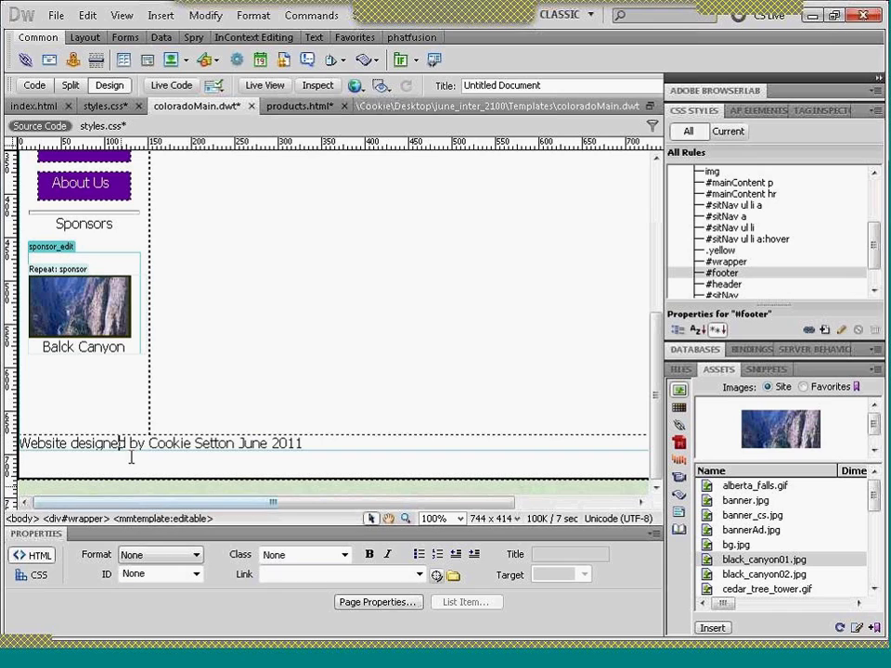
{"action": "left_click", "coordinate": [86, 347]}
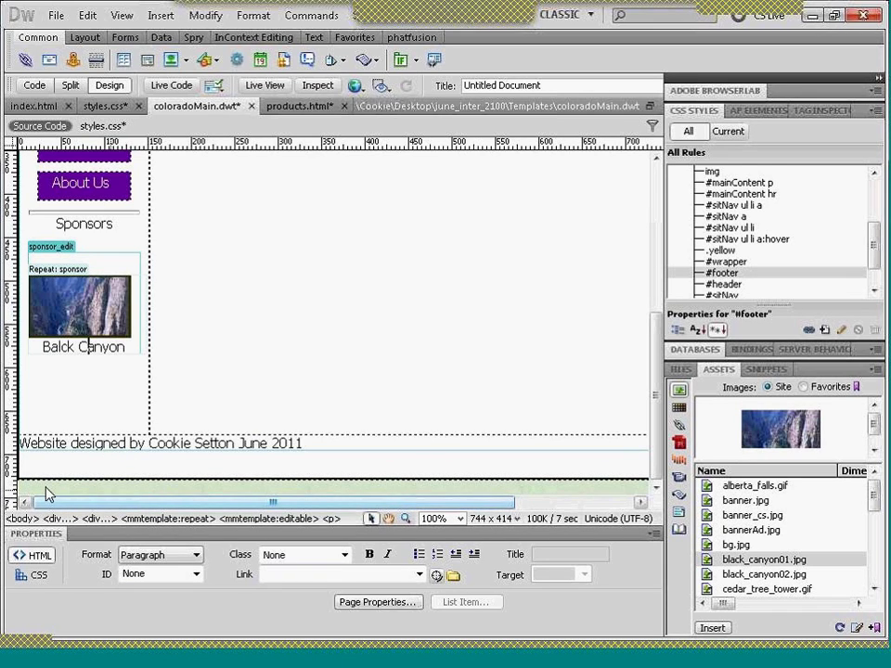
{"action": "left_click", "coordinate": [37, 433]}
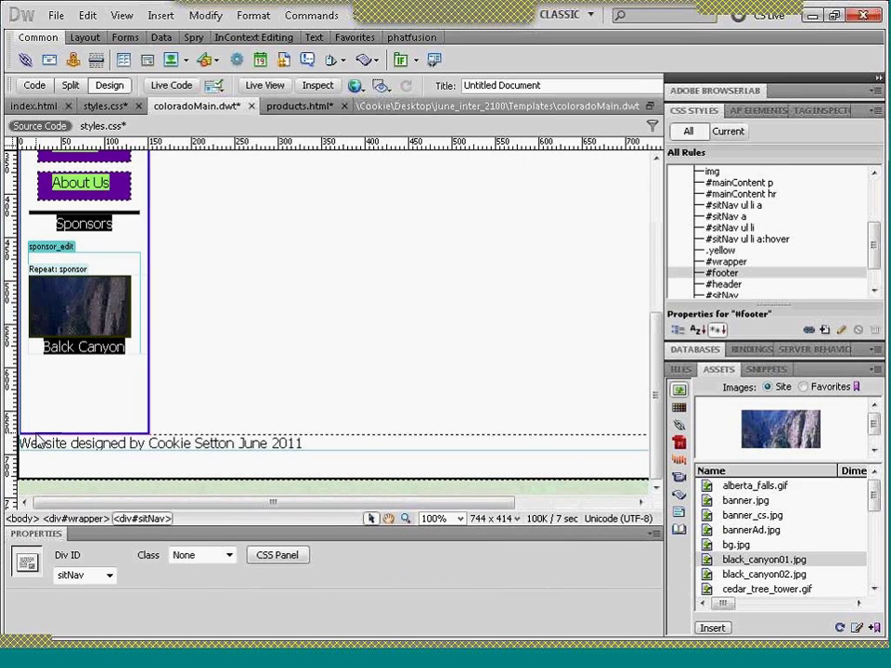
{"action": "left_click", "coordinate": [37, 443]}
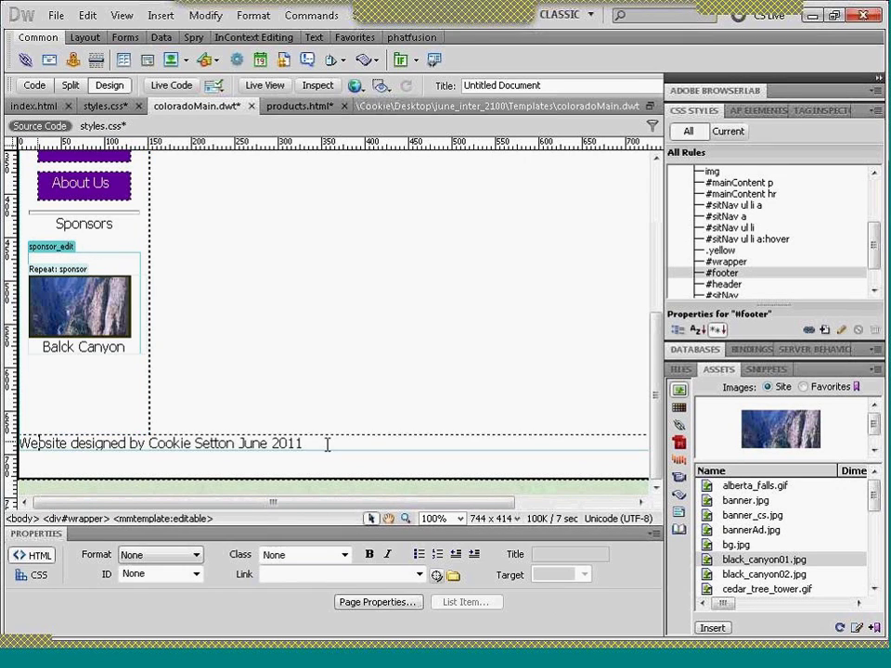
{"action": "left_click", "coordinate": [725, 277]}
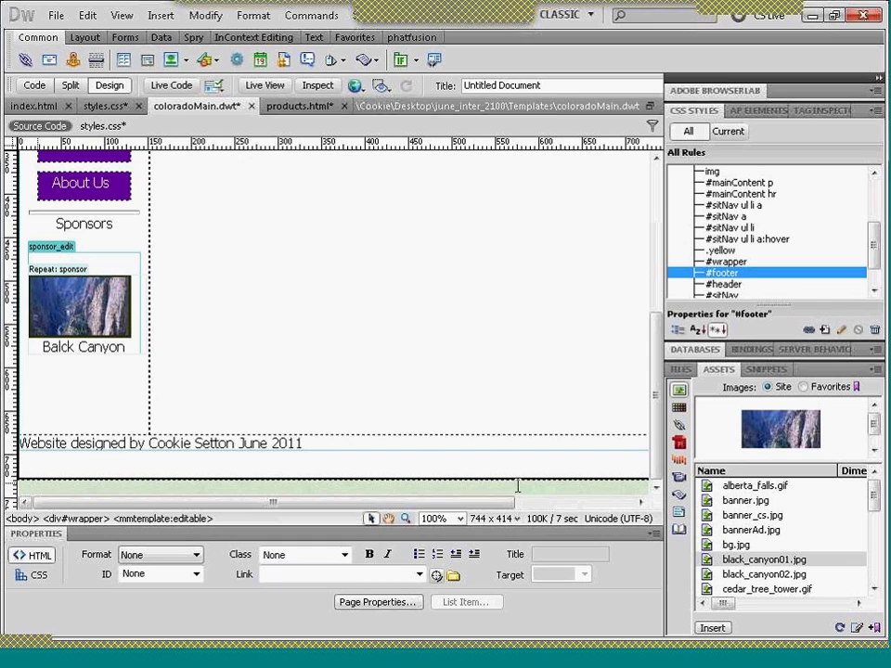
{"action": "left_click_drag", "start_coordinate": [506, 509], "coordinate": [598, 493]}
{"action": "left_click", "coordinate": [599, 494]}
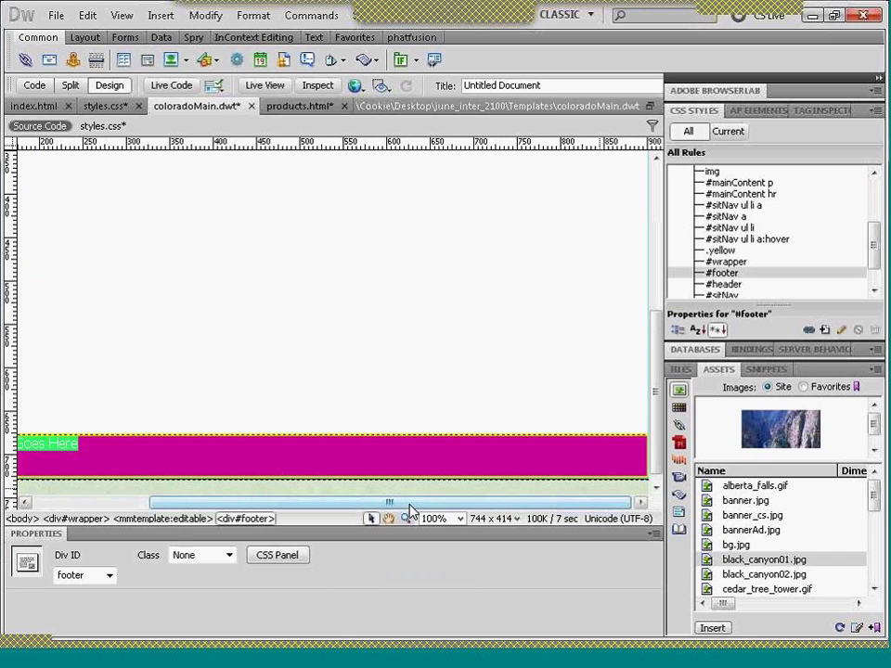
- Replace the placeholder text inside the footer div with "footer", keeping the div itself
{"action": "scroll", "coordinate": [413, 510], "scroll_direction": "left", "scroll_amount": 3}
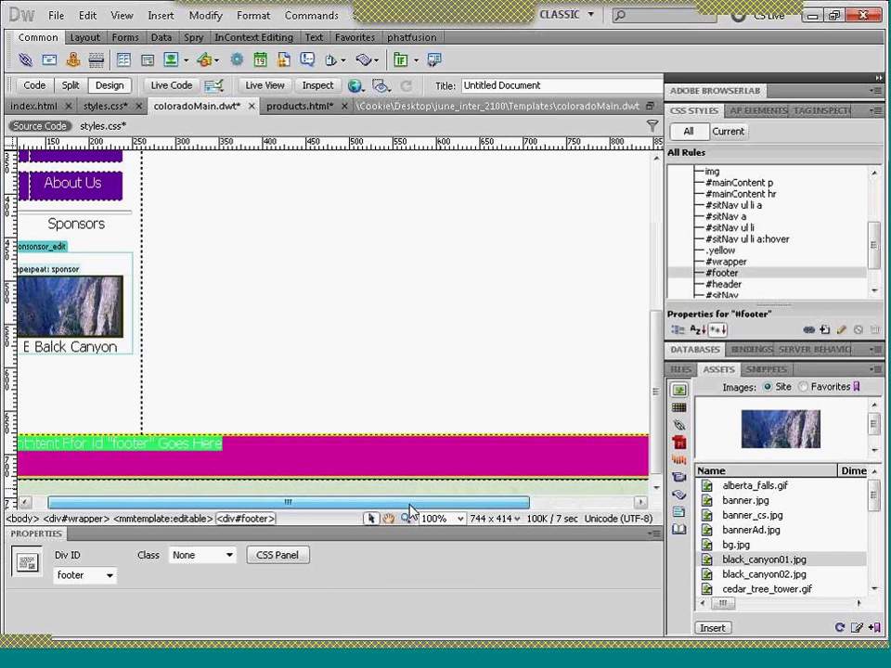
{"action": "left_click", "coordinate": [196, 455]}
{"action": "left_click_drag", "start_coordinate": [230, 446], "coordinate": [23, 450]}
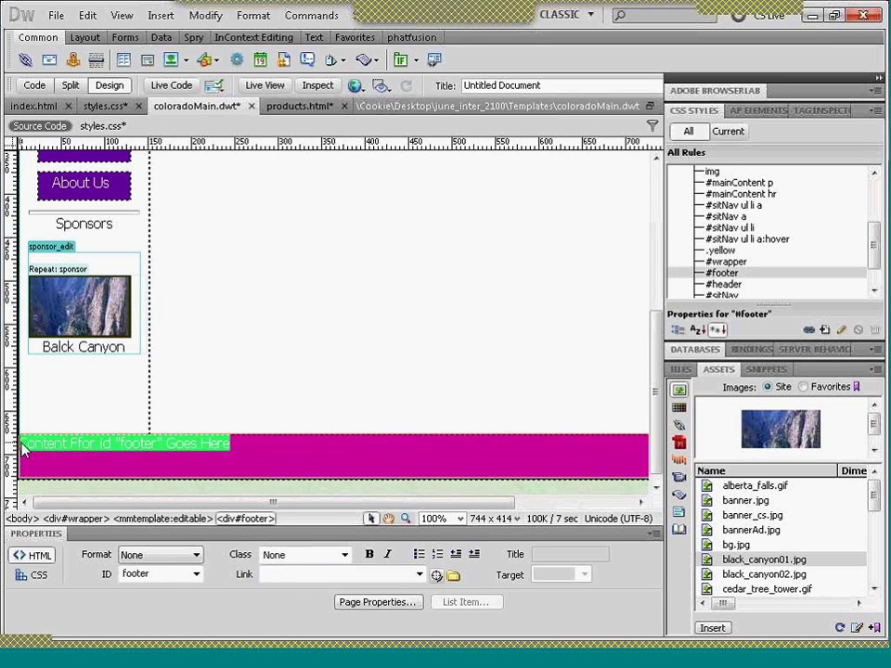
{"action": "key", "text": "Delete"}
{"action": "type", "text": "footer"}
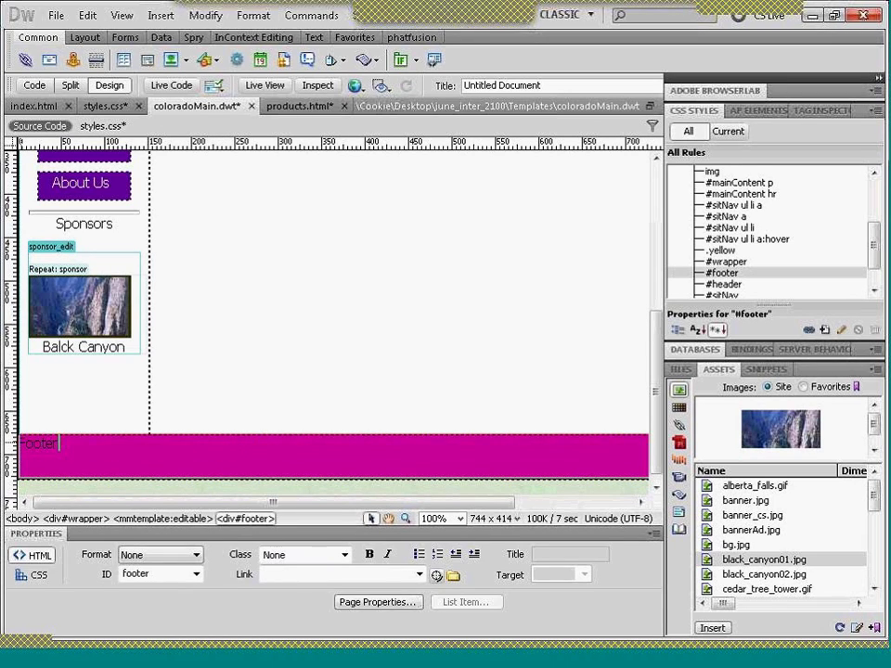
- Format the footer text as Heading 1 and append "2011" to it
{"action": "left_click", "coordinate": [196, 555]}
{"action": "left_click", "coordinate": [139, 591]}
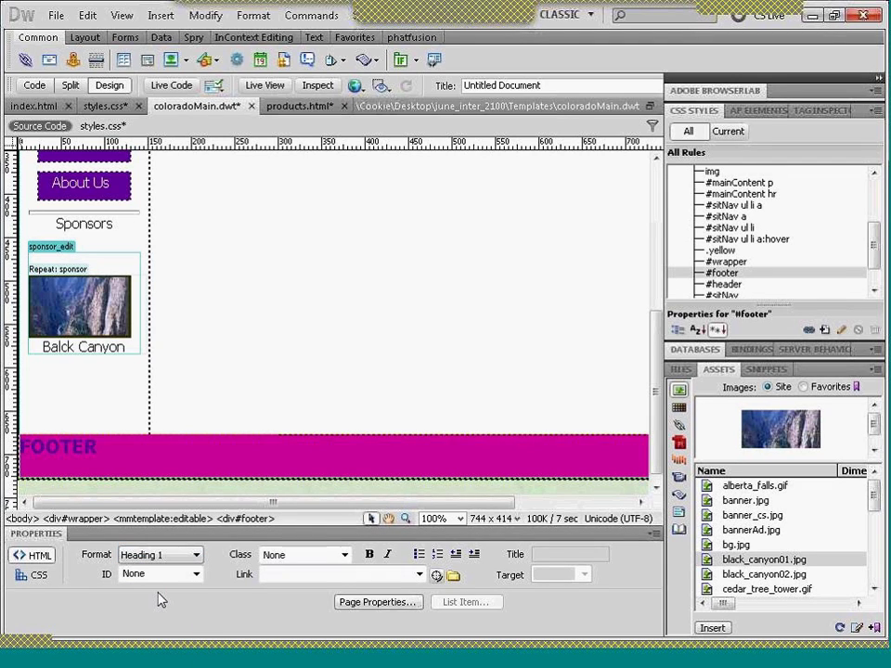
{"action": "left_click", "coordinate": [223, 448]}
{"action": "type", "text": "200"}
{"action": "key", "text": "BackSpace"}
{"action": "type", "text": "11"}
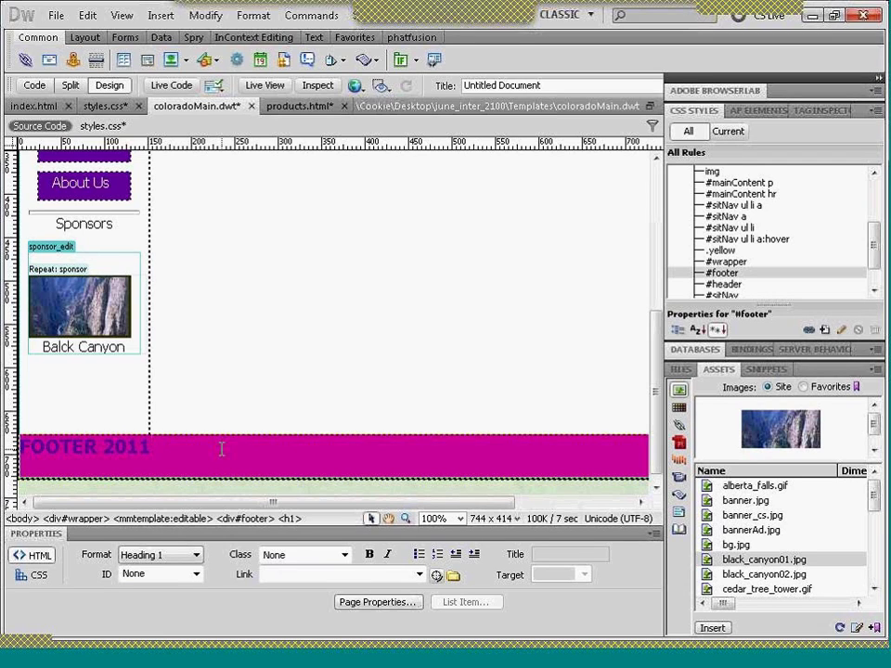
{"action": "left_click", "coordinate": [200, 404]}
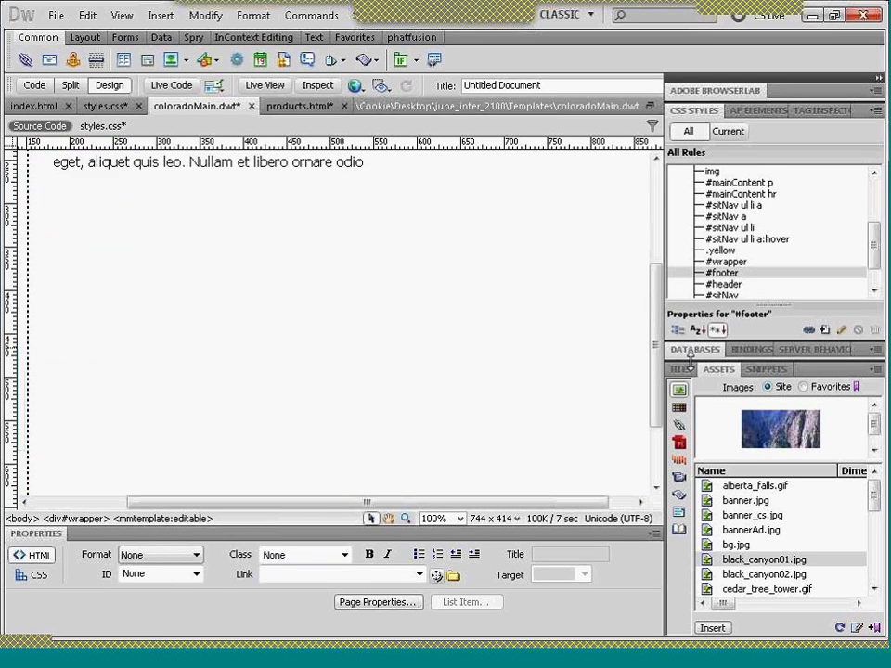
{"action": "scroll", "coordinate": [657, 346], "scroll_direction": "down", "scroll_amount": 3}
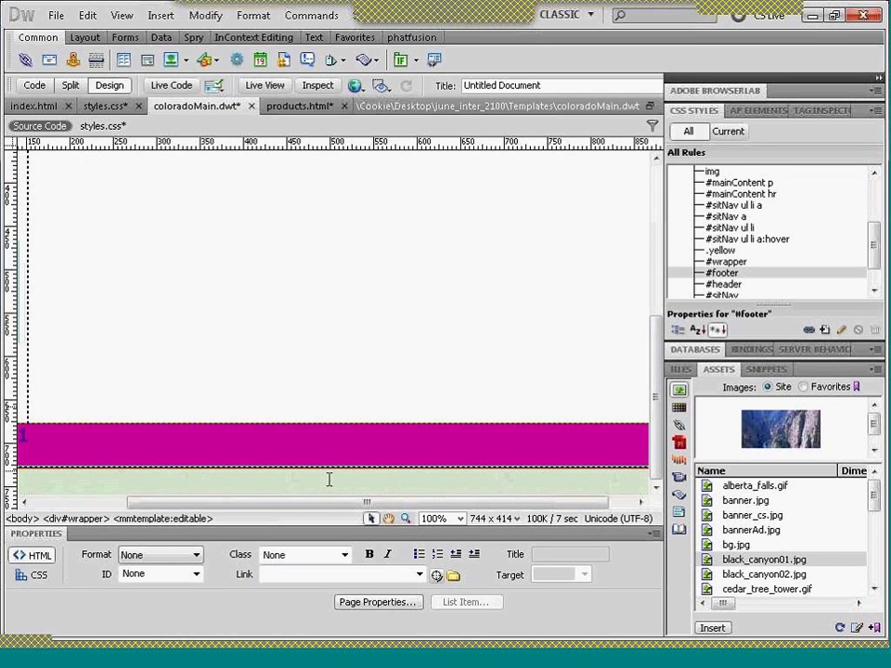
{"action": "left_click_drag", "start_coordinate": [318, 503], "coordinate": [267, 503]}
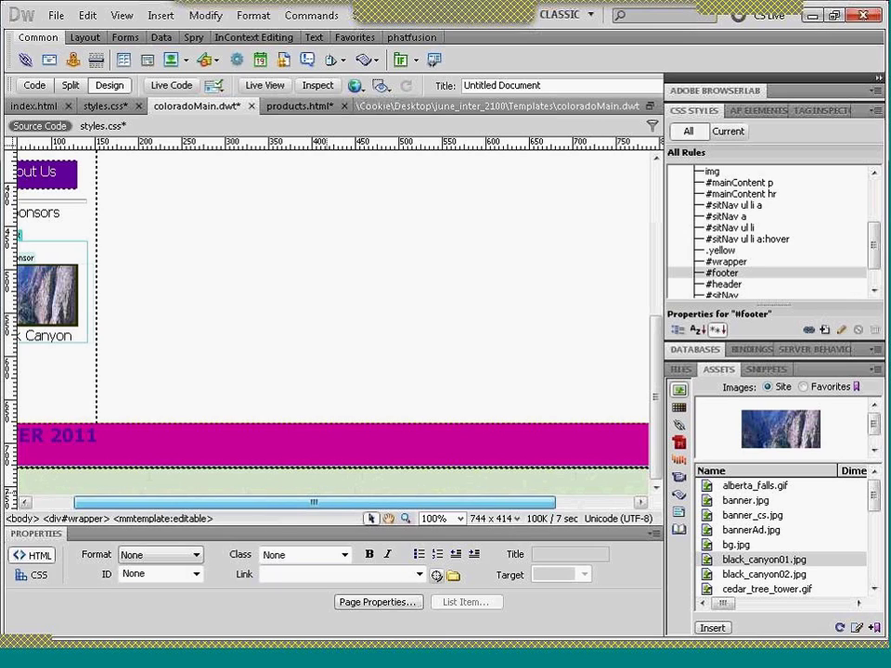
{"action": "left_click", "coordinate": [252, 445]}
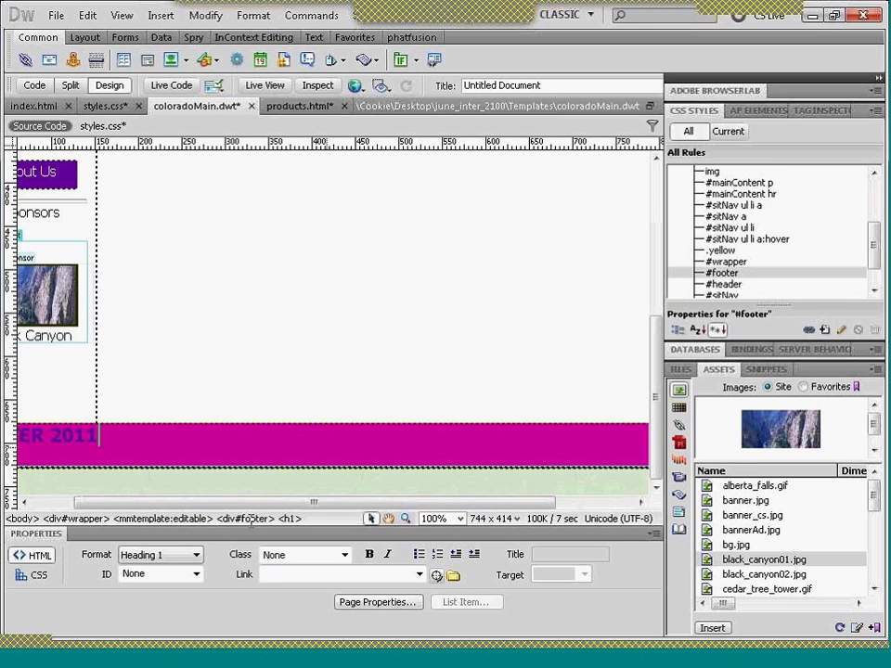
{"action": "left_click", "coordinate": [245, 480]}
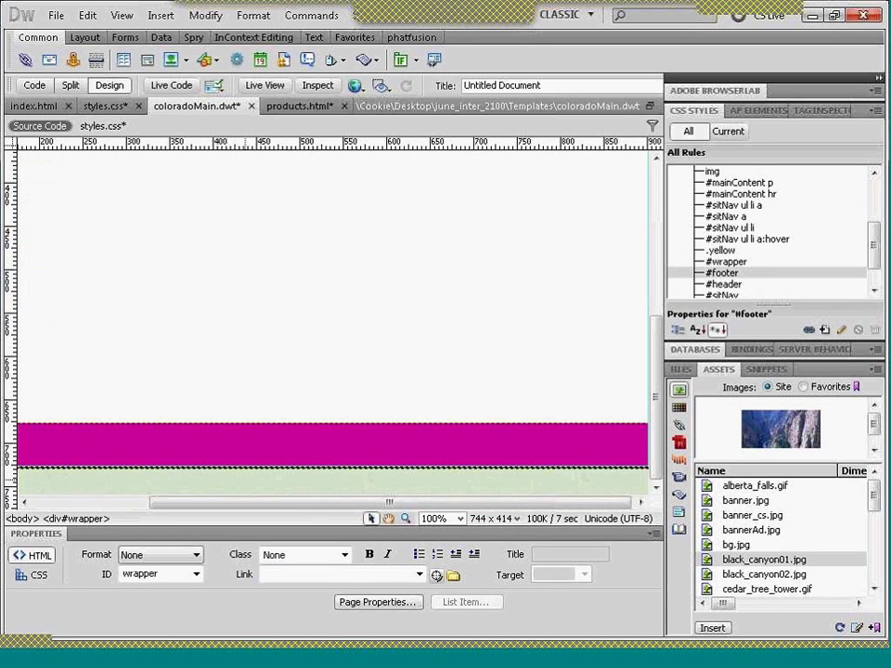
{"action": "left_click_drag", "start_coordinate": [265, 509], "coordinate": [148, 508]}
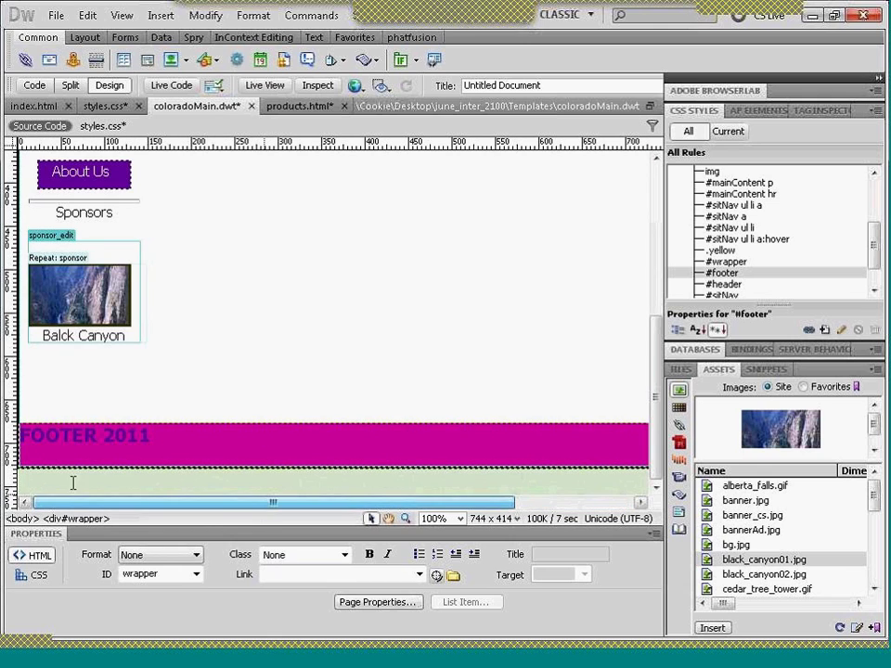
- Try to turn the whole footer div into an Optional Region template object
{"action": "left_click", "coordinate": [73, 435]}
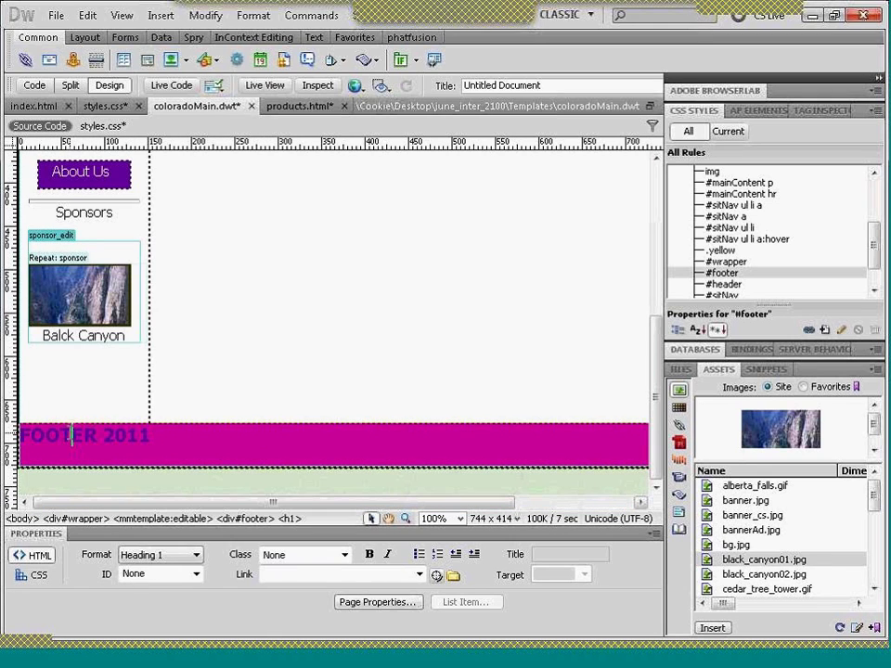
{"action": "left_click", "coordinate": [236, 520]}
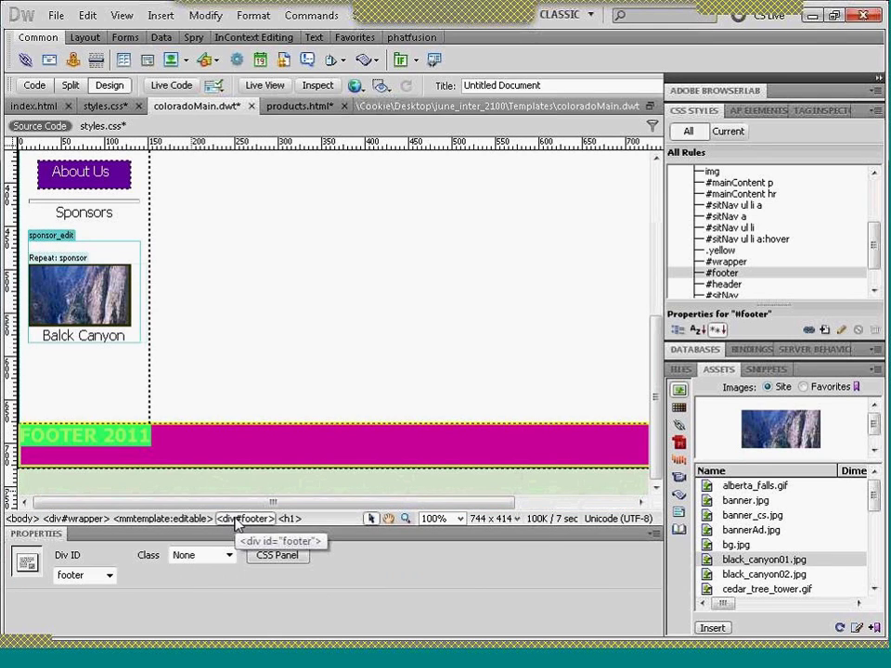
{"action": "left_click", "coordinate": [160, 17]}
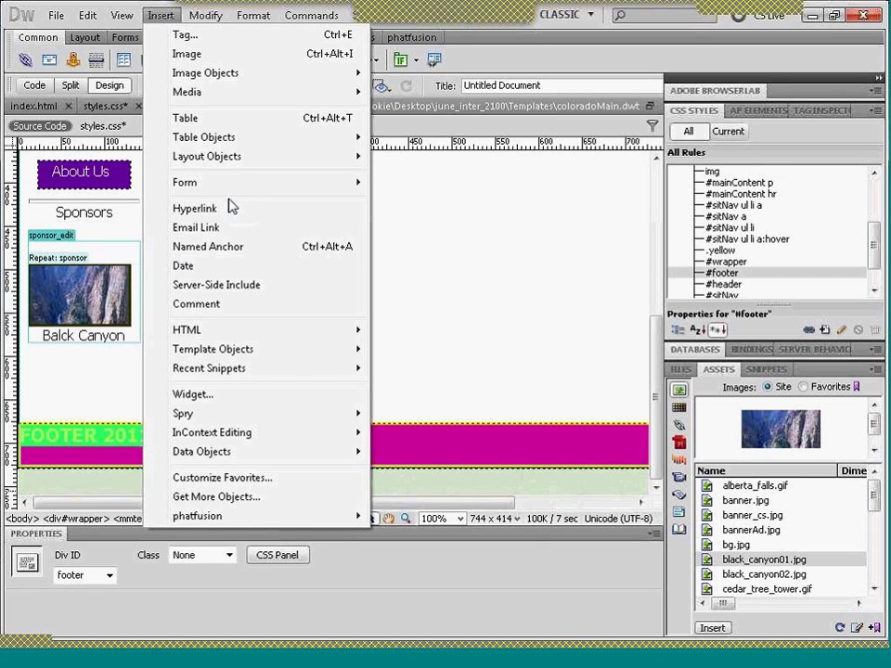
{"action": "mouse_move", "coordinate": [334, 365]}
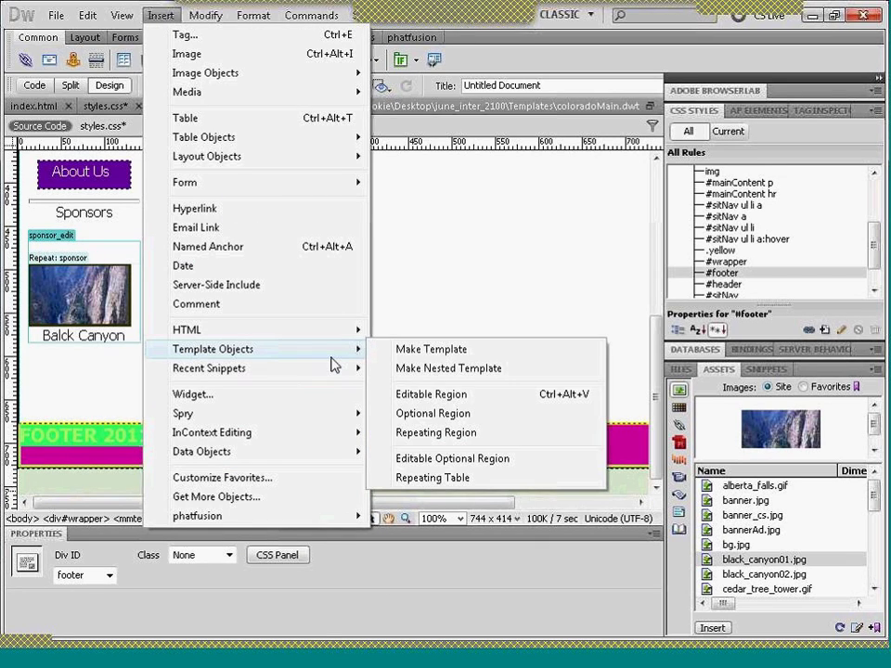
{"action": "left_click", "coordinate": [442, 415]}
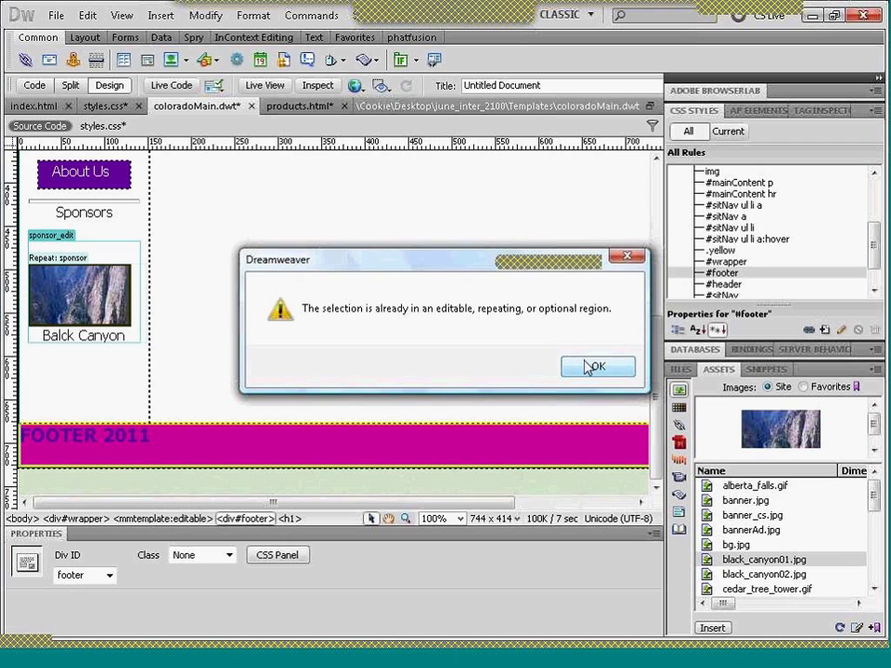
{"action": "left_click", "coordinate": [592, 367]}
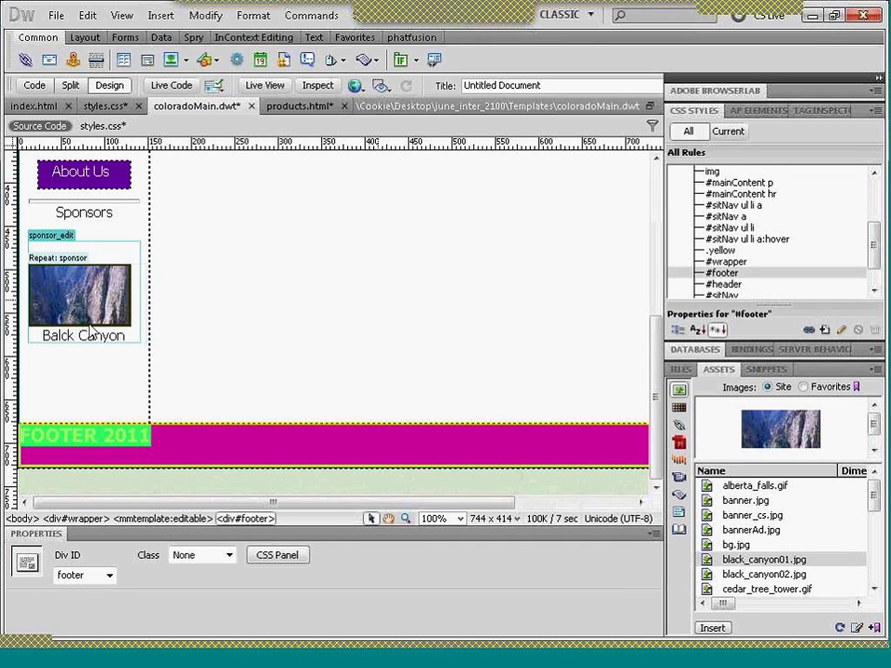
- Save coloradoMain.dwt and start updating products.html from it, but stop and close the page update
{"action": "left_click", "coordinate": [176, 342]}
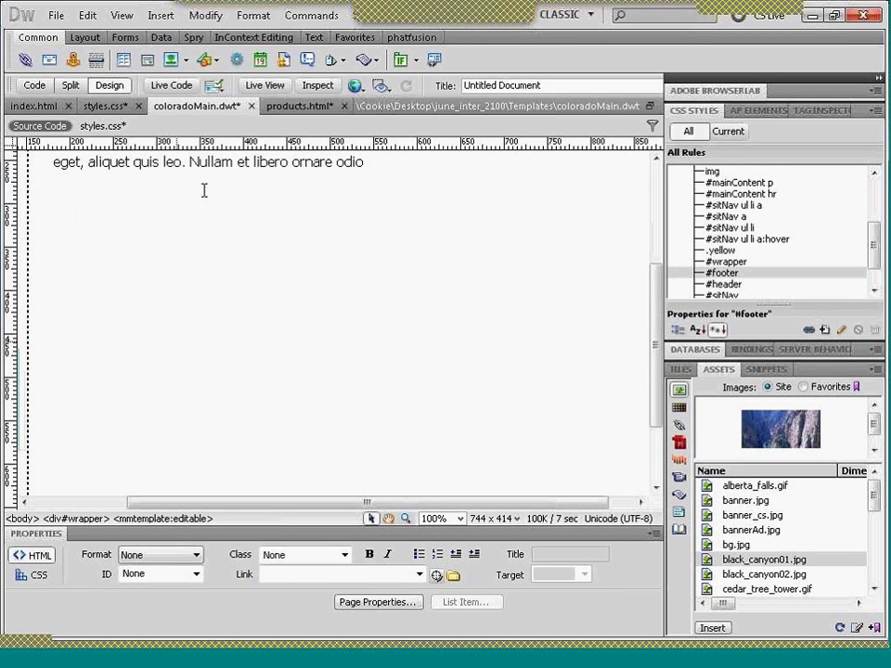
{"action": "key", "text": "ctrl+s"}
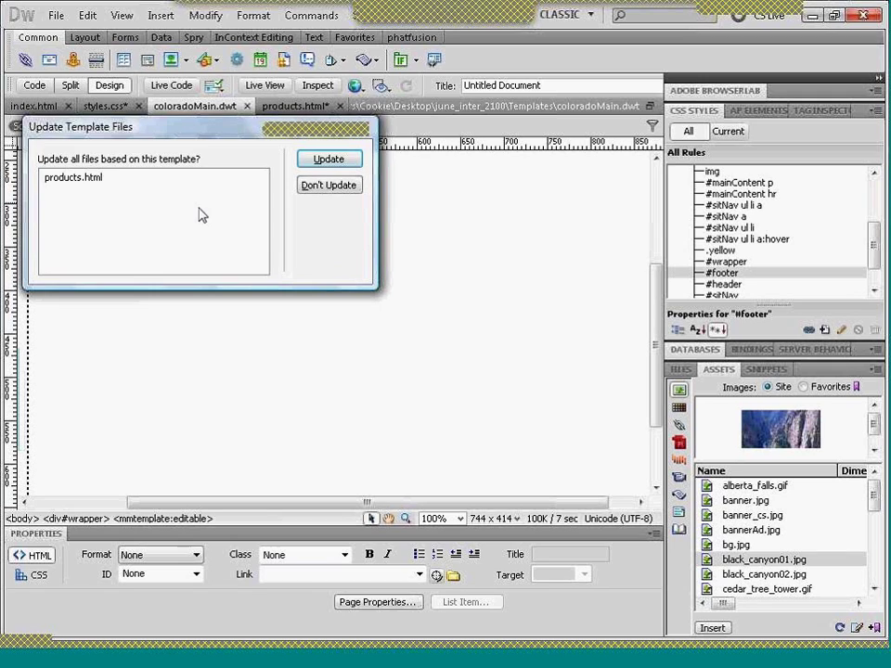
{"action": "left_click", "coordinate": [328, 160]}
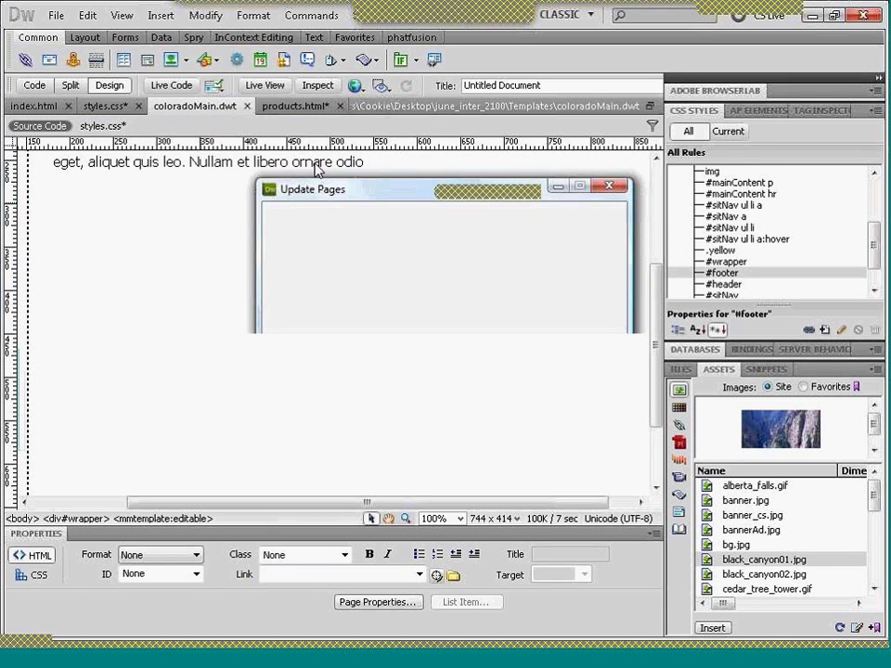
{"action": "left_click", "coordinate": [307, 108]}
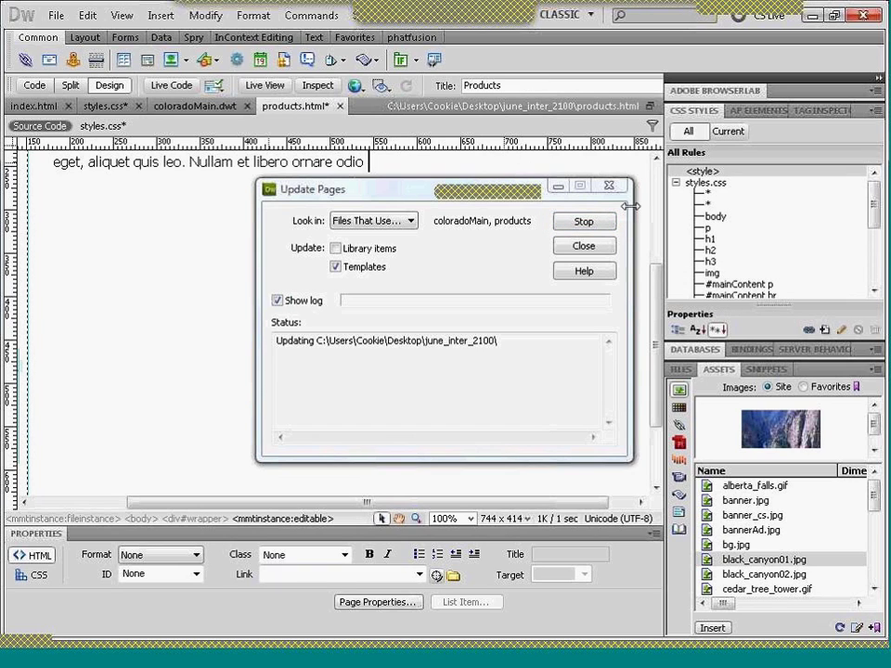
{"action": "left_click", "coordinate": [586, 224]}
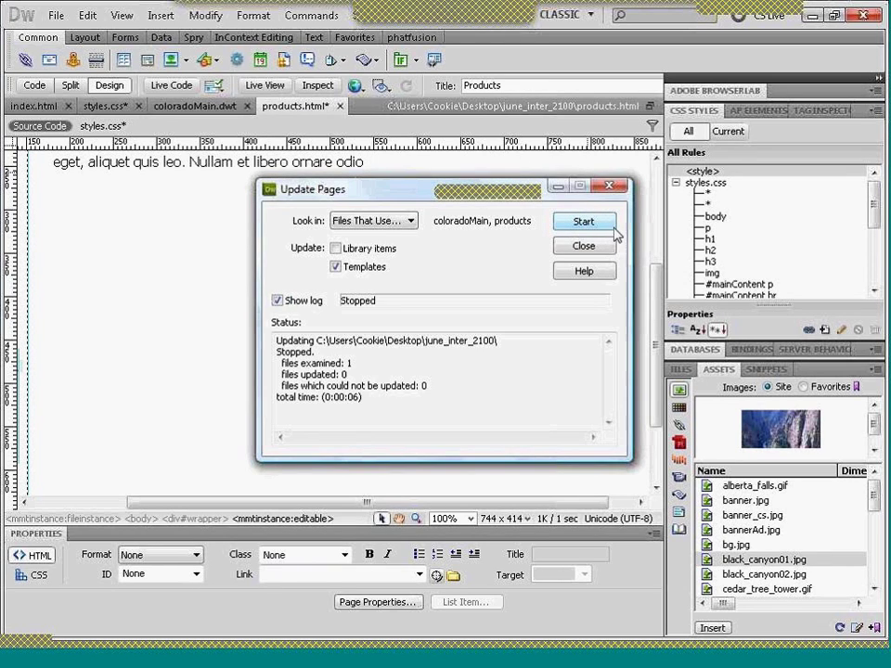
{"action": "left_click", "coordinate": [585, 246]}
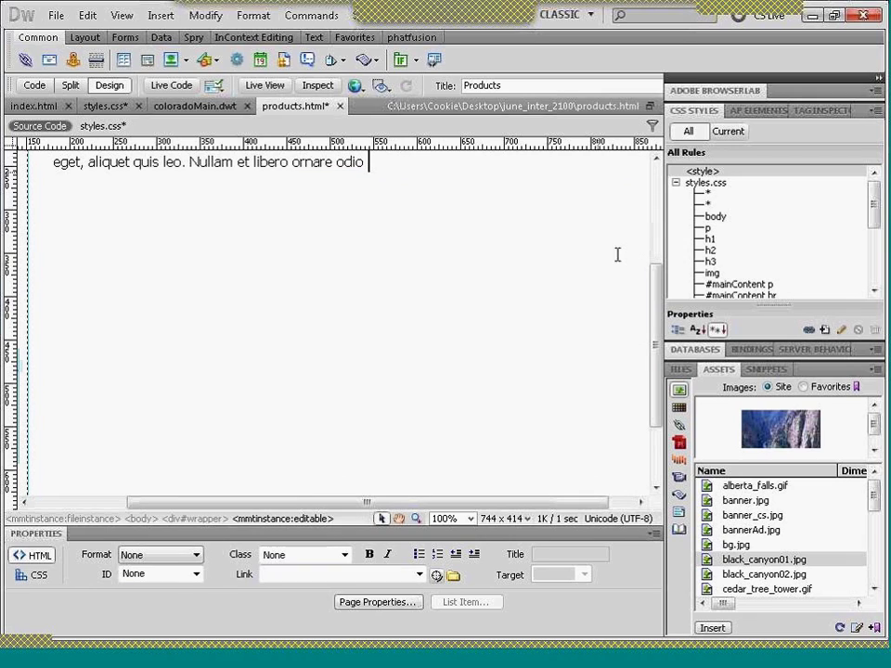
- Compare the footer area of coloradoMain.dwt with products.html and check the CSS rules available to the products page
{"action": "left_click", "coordinate": [195, 106]}
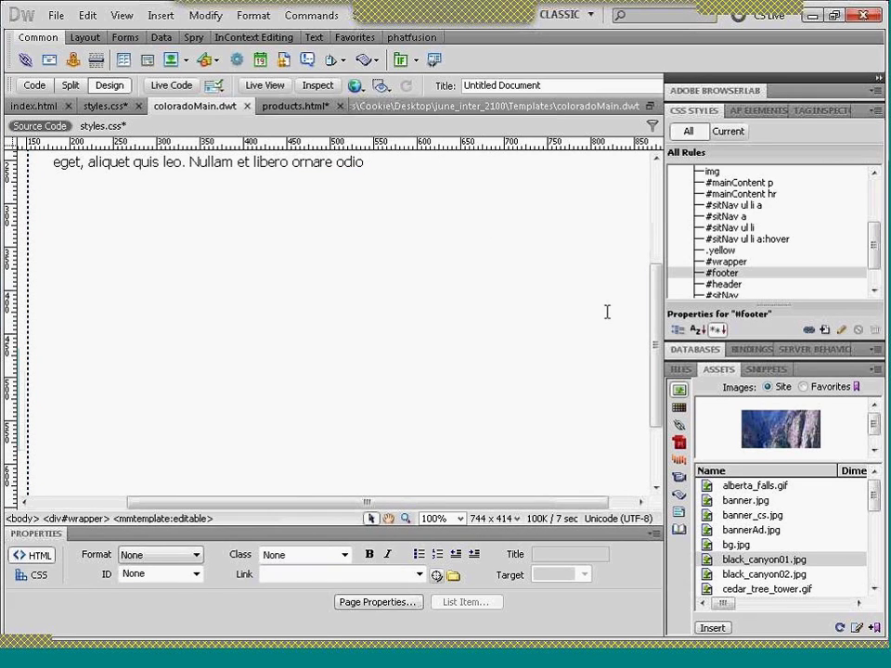
{"action": "scroll", "coordinate": [658, 342], "scroll_direction": "down", "scroll_amount": 5}
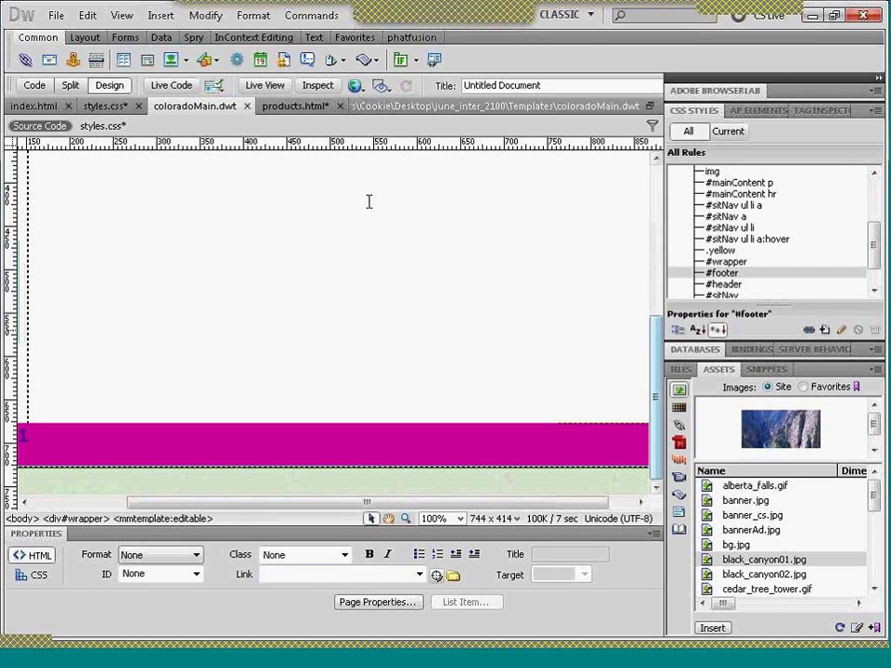
{"action": "left_click", "coordinate": [283, 108]}
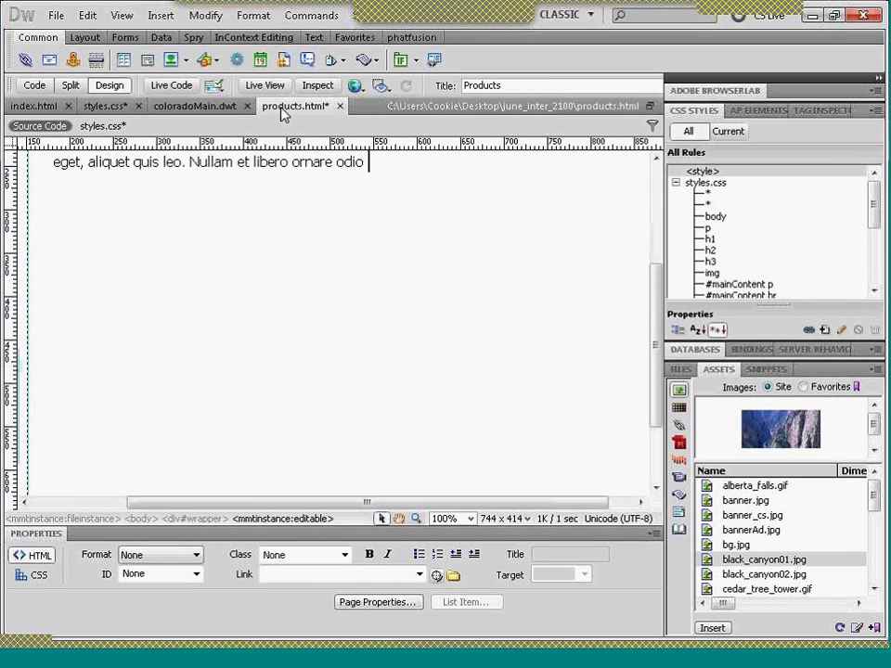
{"action": "scroll", "coordinate": [657, 436], "scroll_direction": "down", "scroll_amount": 5}
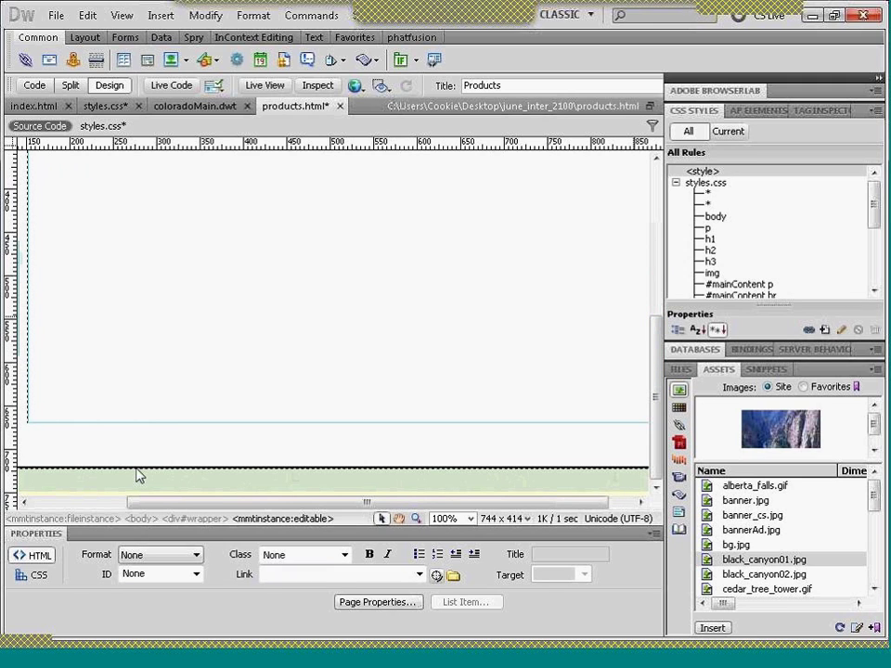
{"action": "scroll", "coordinate": [141, 436], "scroll_direction": "up", "scroll_amount": 5}
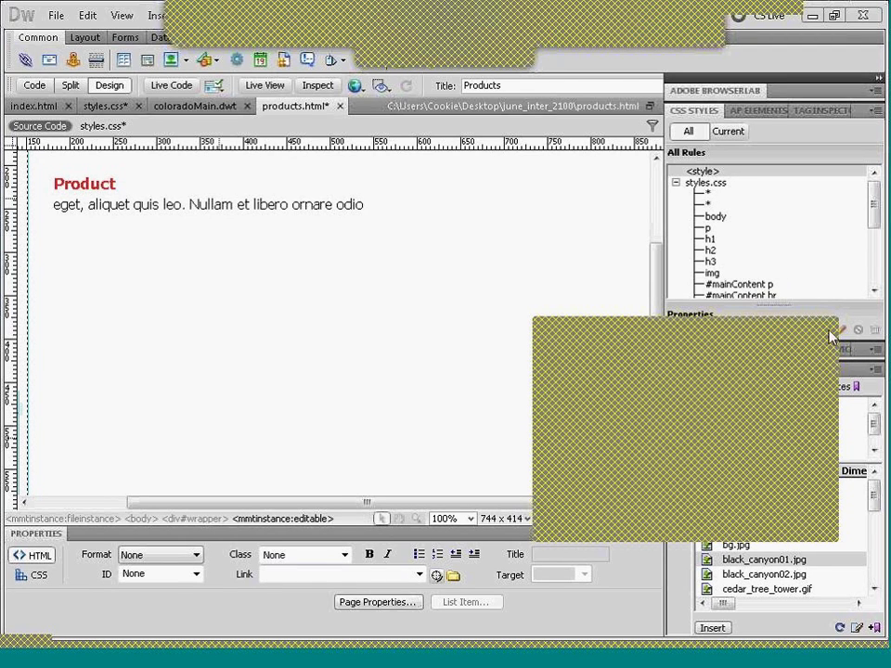
{"action": "left_click", "coordinate": [876, 295]}
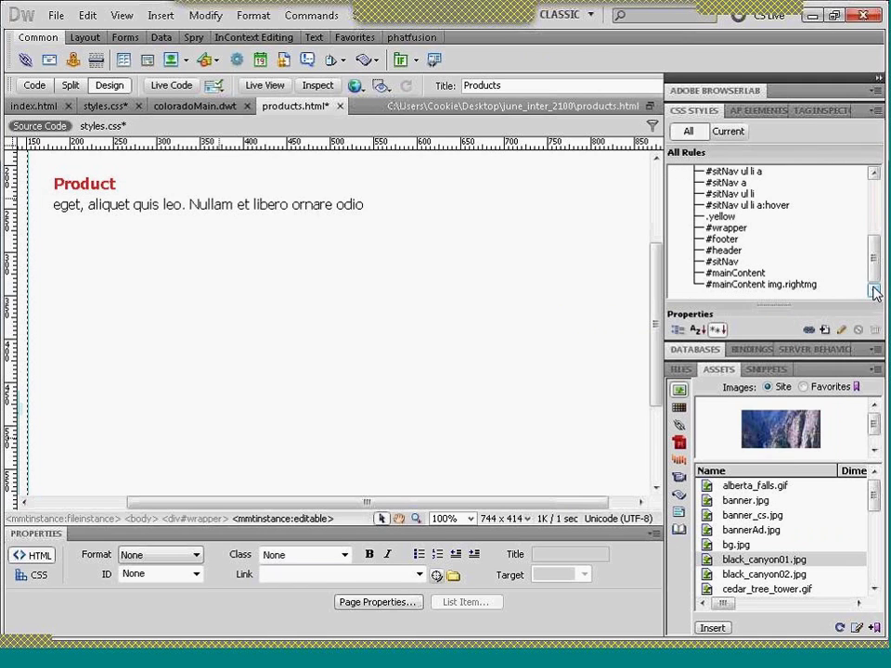
{"action": "left_click", "coordinate": [726, 252]}
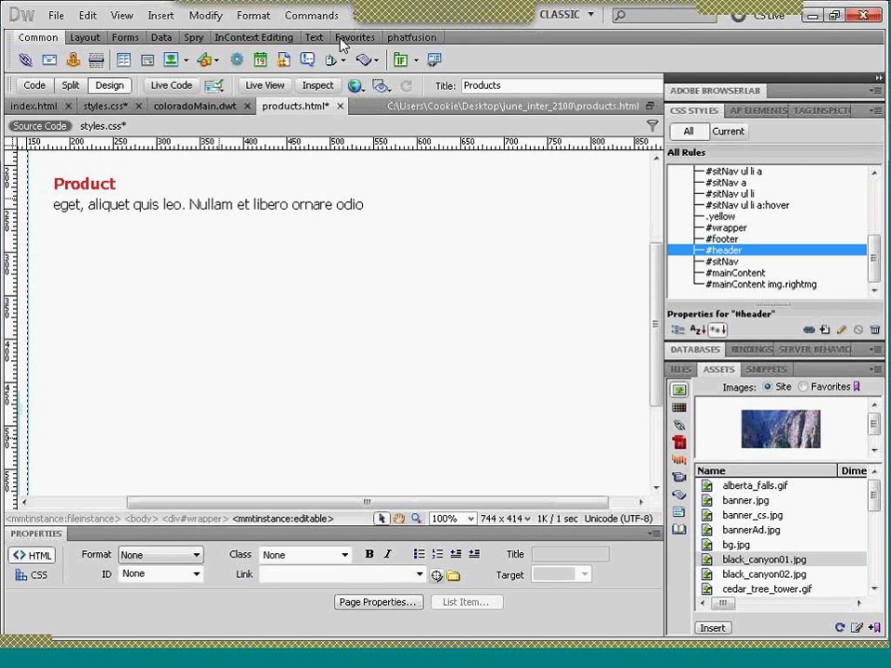
- Clear the Height value from the #footer CSS rule in coloradoMain.dwt and accept the rule
{"action": "left_click", "coordinate": [196, 112]}
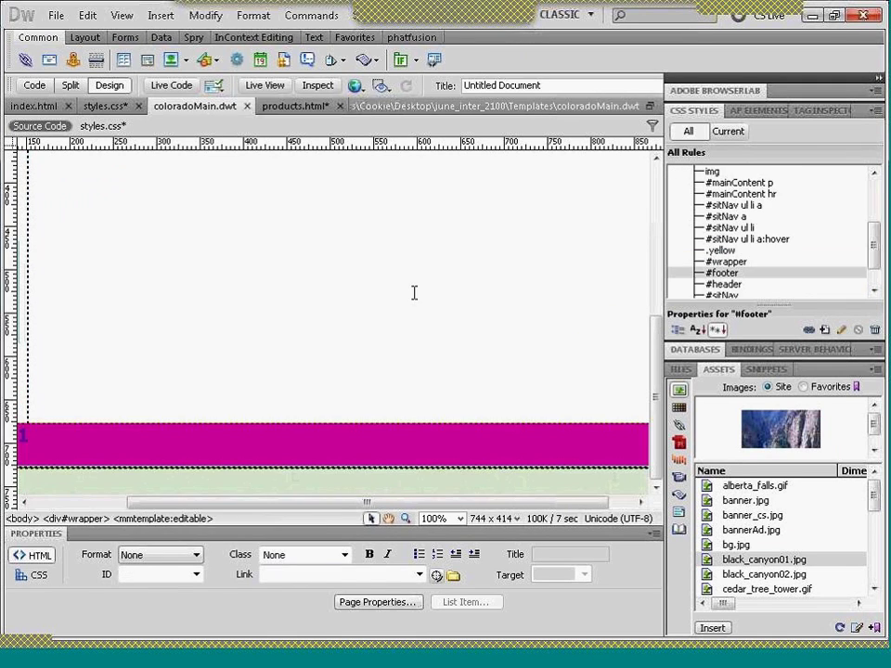
{"action": "left_click", "coordinate": [756, 275]}
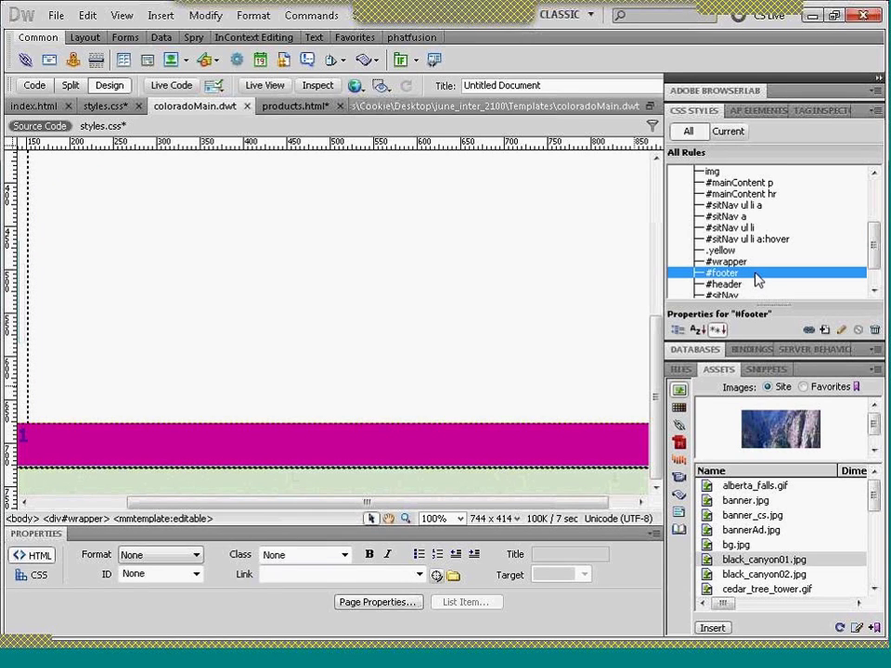
{"action": "double_click", "coordinate": [756, 278]}
{"action": "left_click", "coordinate": [237, 254]}
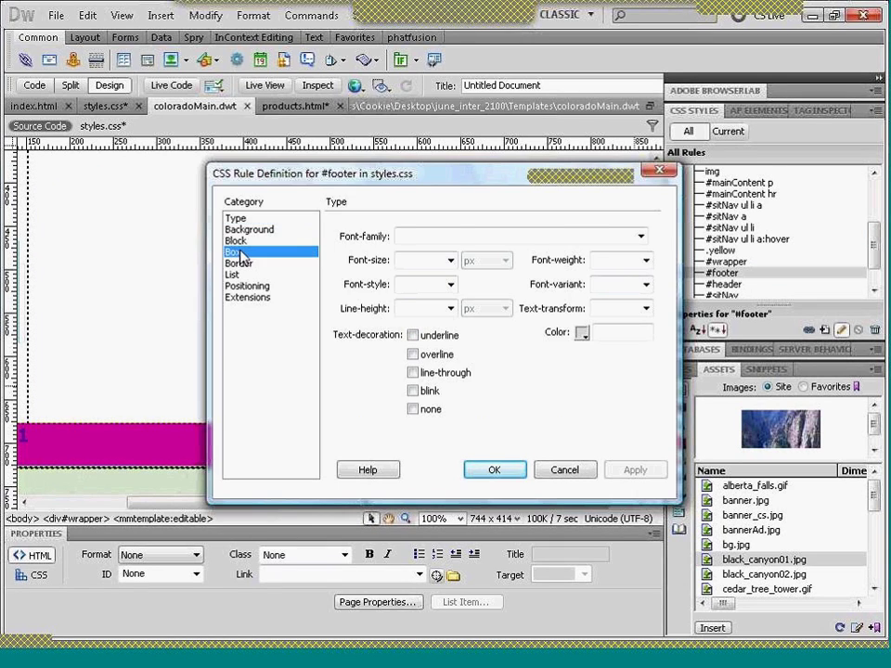
{"action": "double_click", "coordinate": [379, 261]}
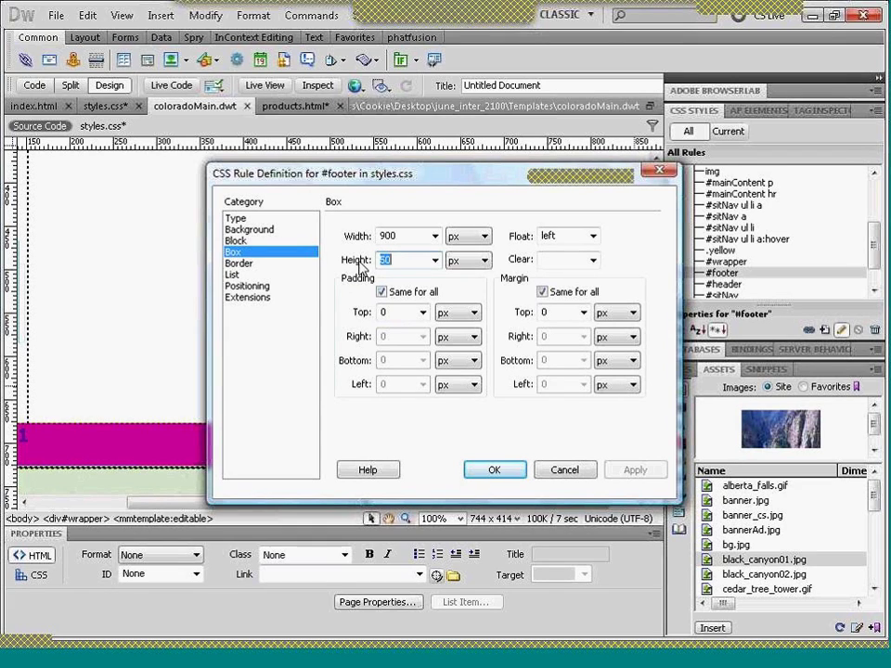
{"action": "key", "text": "BackSpace"}
{"action": "left_click", "coordinate": [633, 470]}
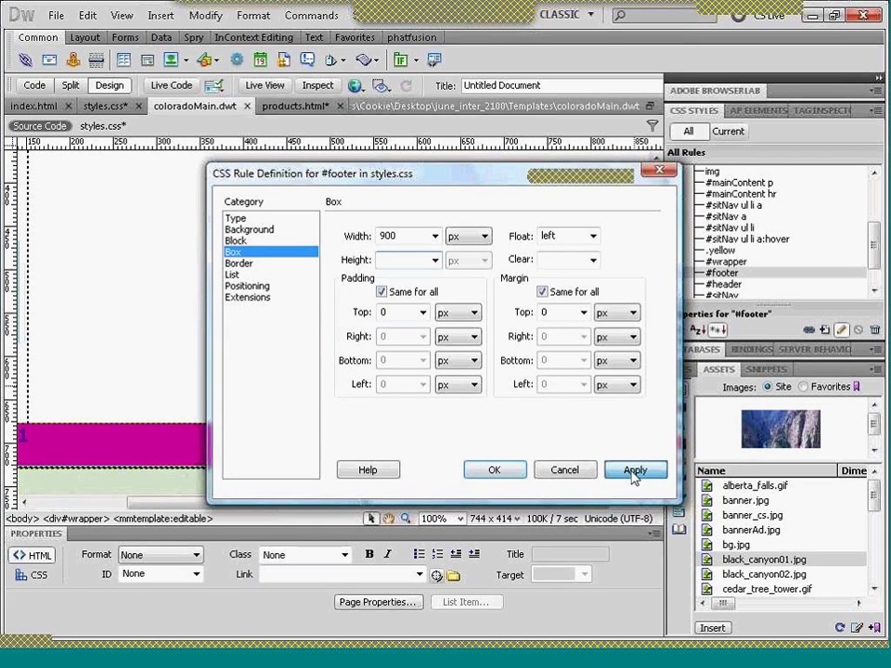
{"action": "left_click", "coordinate": [493, 470]}
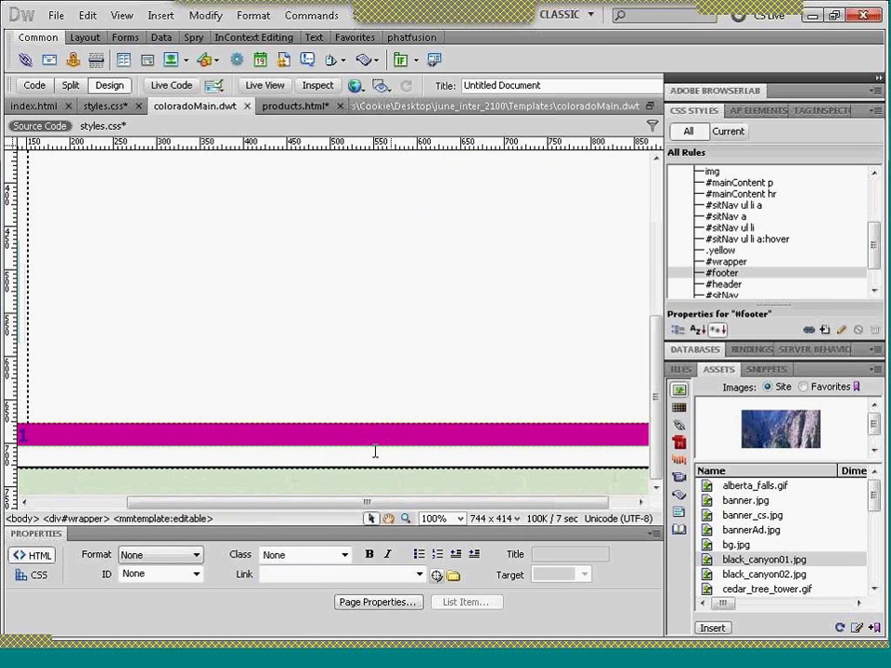
- Add a paragraph containing the author's full name below the "FOOTER 2011" heading in the footer div
{"action": "left_click_drag", "start_coordinate": [212, 508], "coordinate": [142, 508]}
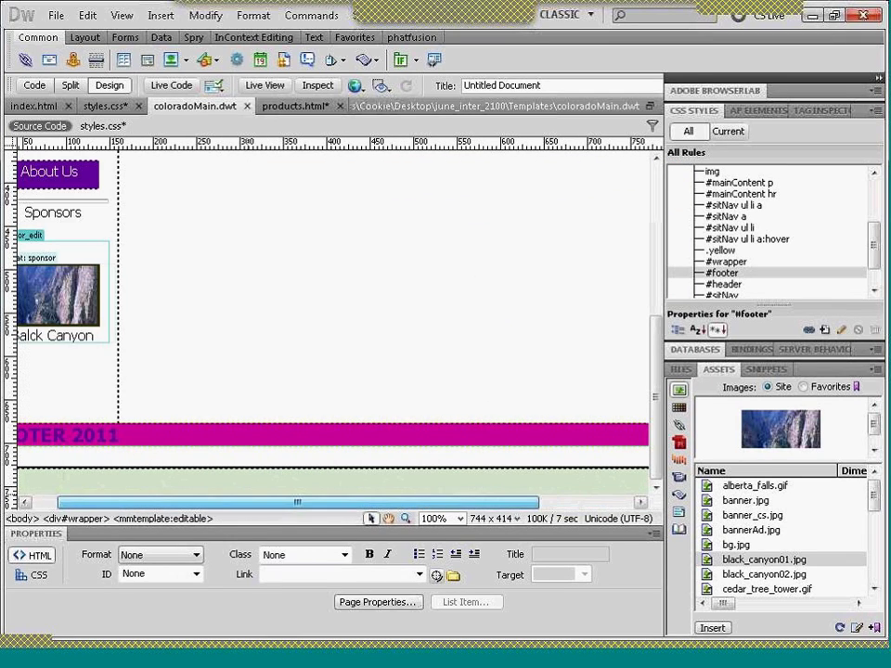
{"action": "left_click", "coordinate": [151, 434]}
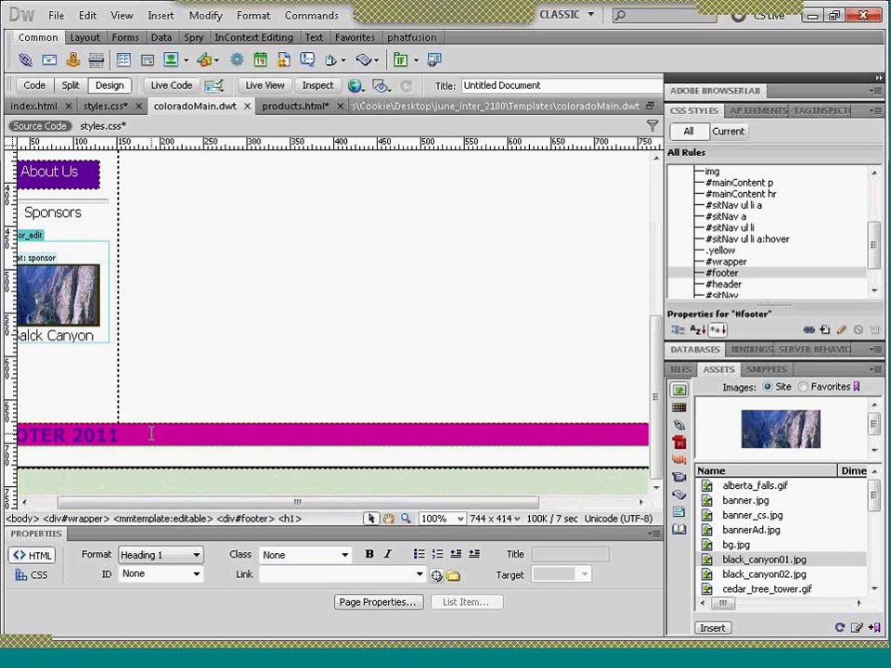
{"action": "key", "text": "Return"}
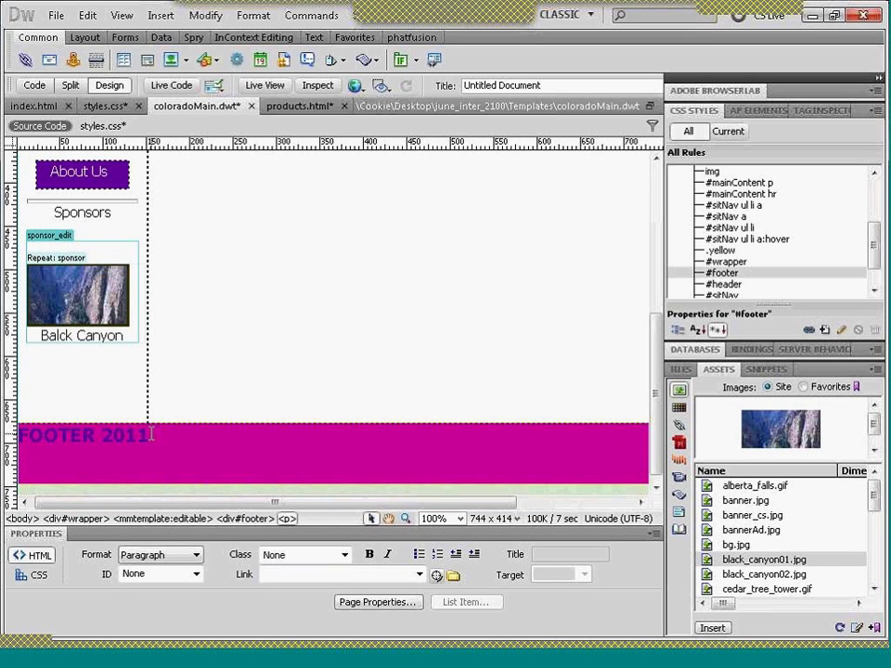
{"action": "type", "text": "Cookie Setton"}
- Preview the template's footer in Live View and return to the normal design view
{"action": "left_click", "coordinate": [264, 85]}
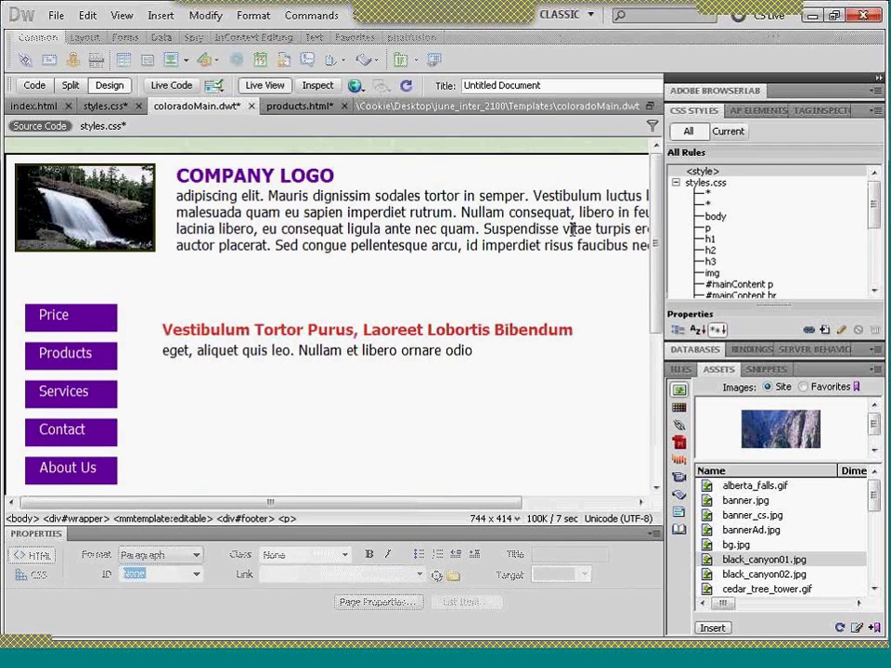
{"action": "scroll", "coordinate": [655, 441], "scroll_direction": "down", "scroll_amount": 5}
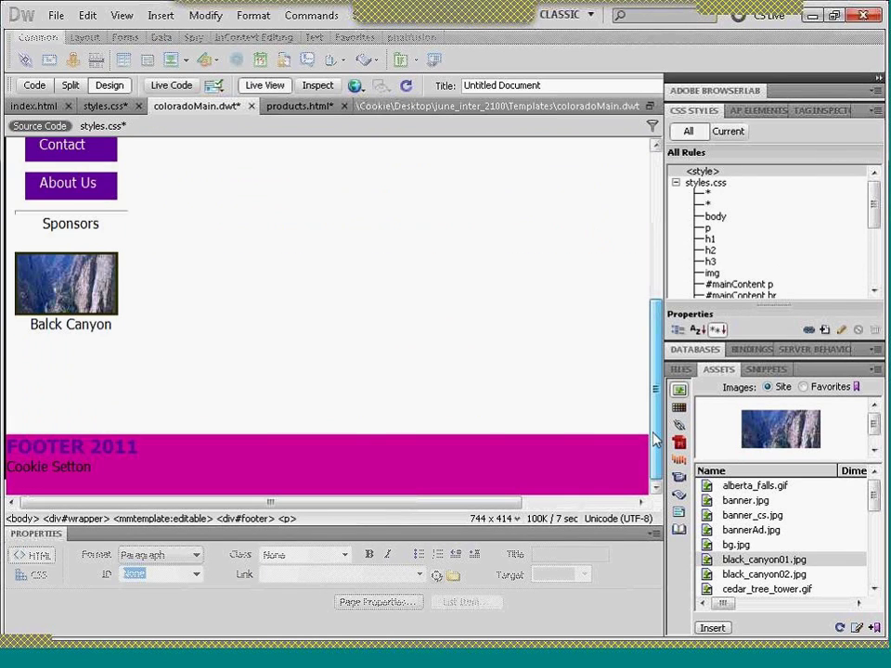
{"action": "left_click", "coordinate": [263, 85]}
- Save coloradoMain.dwt with an update of products.html, closing the update dialog, and select the whole footer div
{"action": "key", "text": "ctrl+s"}
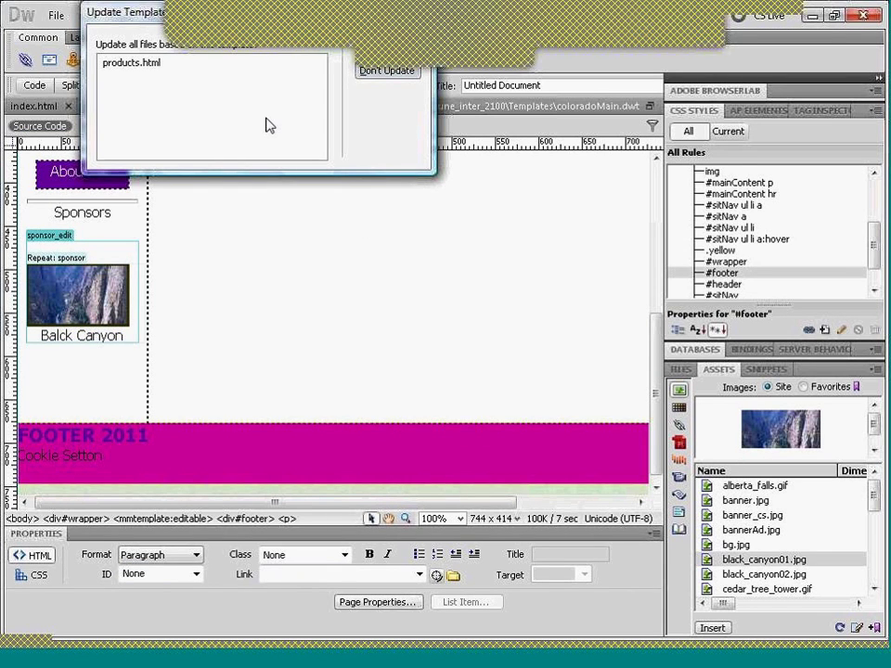
{"action": "left_click", "coordinate": [371, 51]}
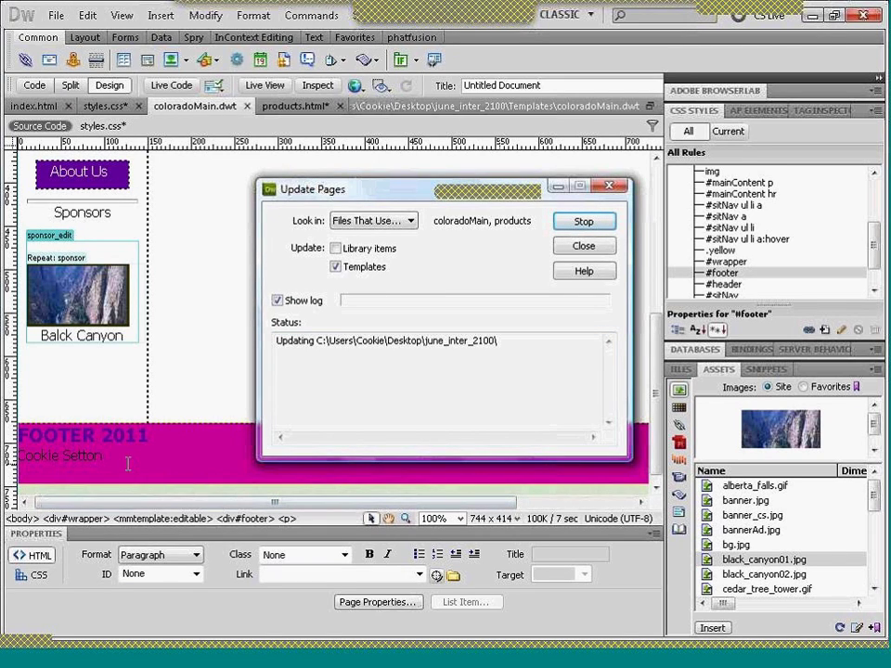
{"action": "left_click", "coordinate": [232, 518]}
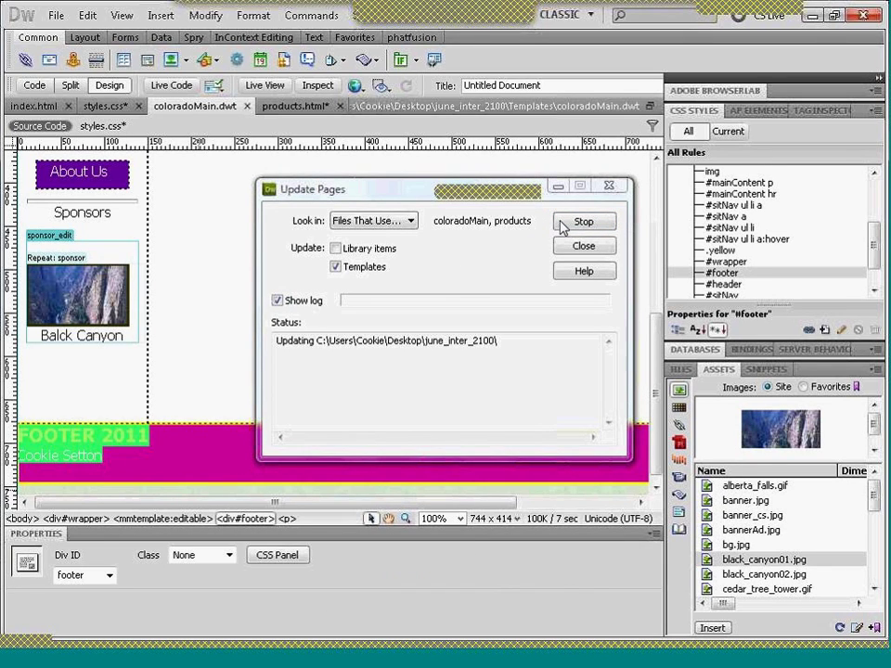
{"action": "left_click", "coordinate": [611, 188]}
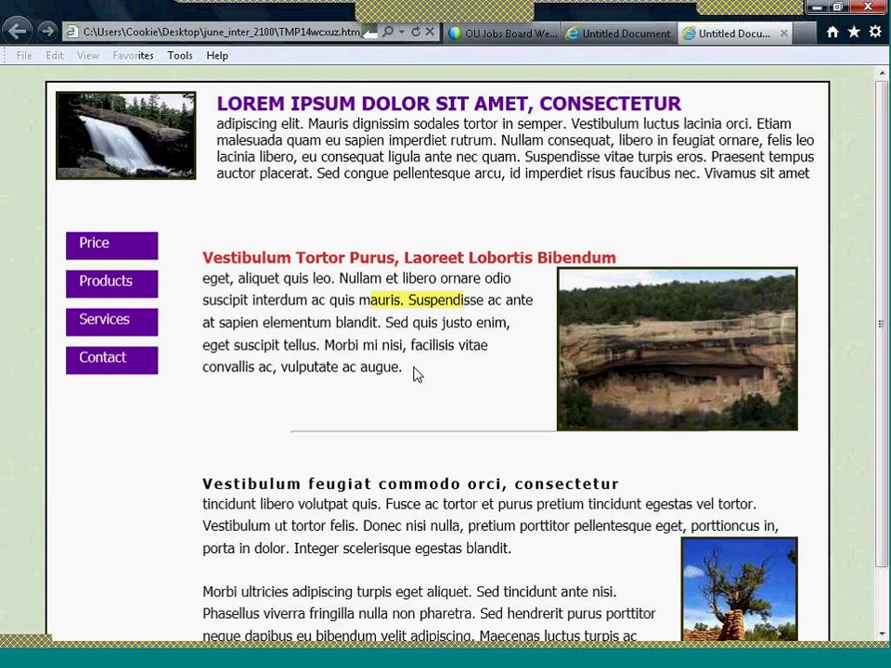
{"action": "left_click", "coordinate": [326, 662]}
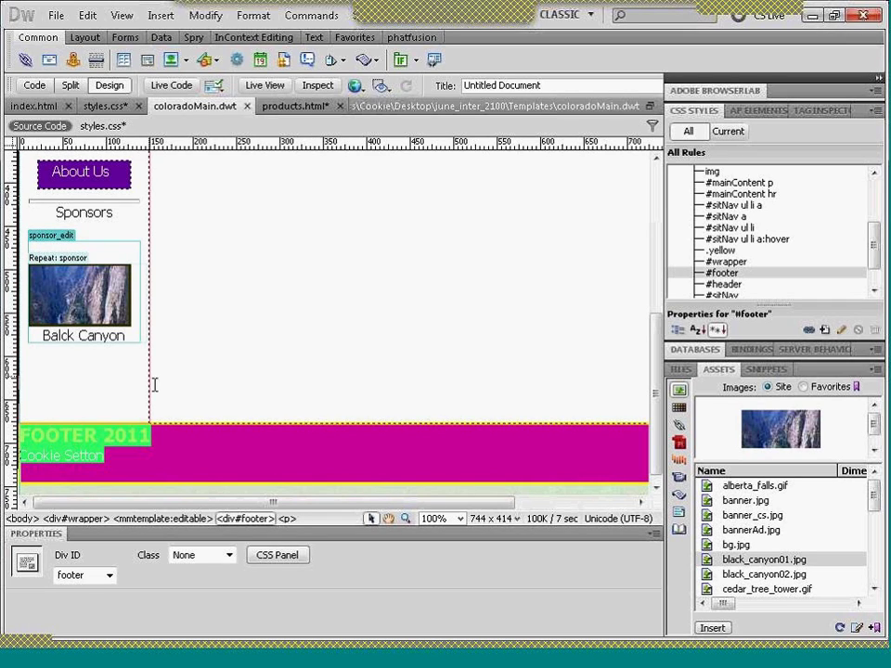
- Remove the template markup of the mainContent editable region that surrounds the footer div
{"action": "left_click", "coordinate": [203, 18]}
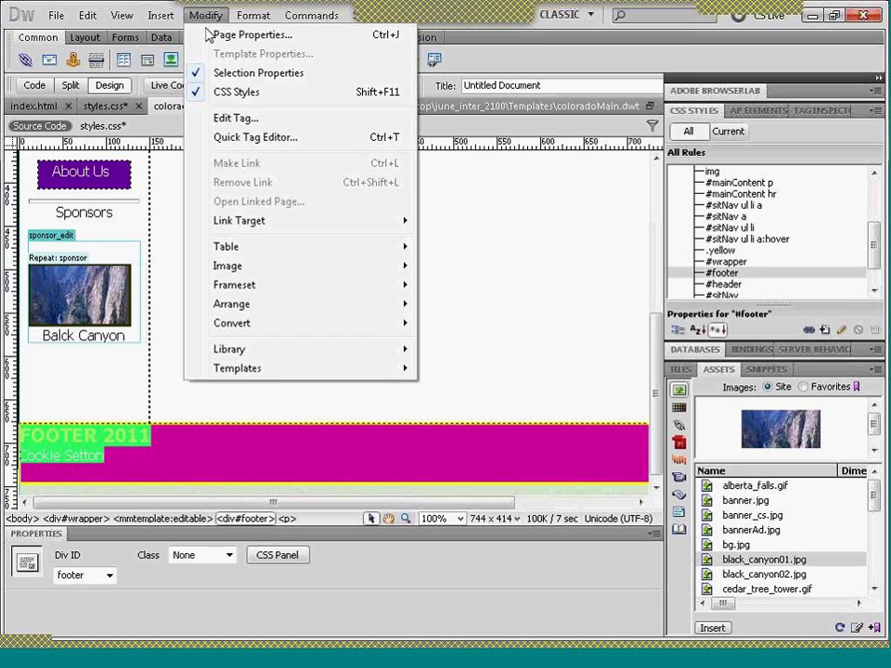
{"action": "mouse_move", "coordinate": [253, 15]}
{"action": "mouse_move", "coordinate": [205, 15]}
{"action": "mouse_move", "coordinate": [336, 376]}
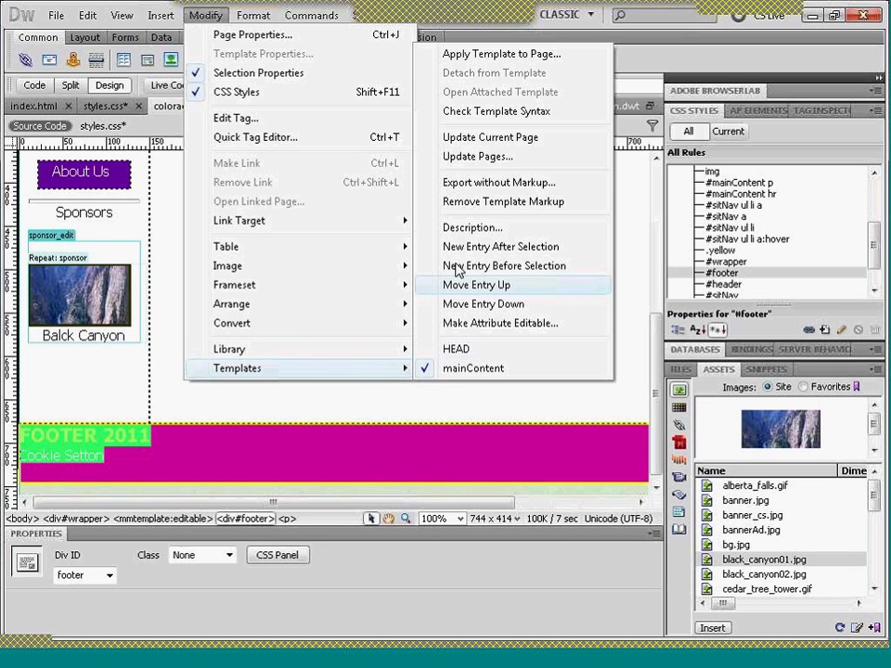
{"action": "left_click", "coordinate": [459, 204]}
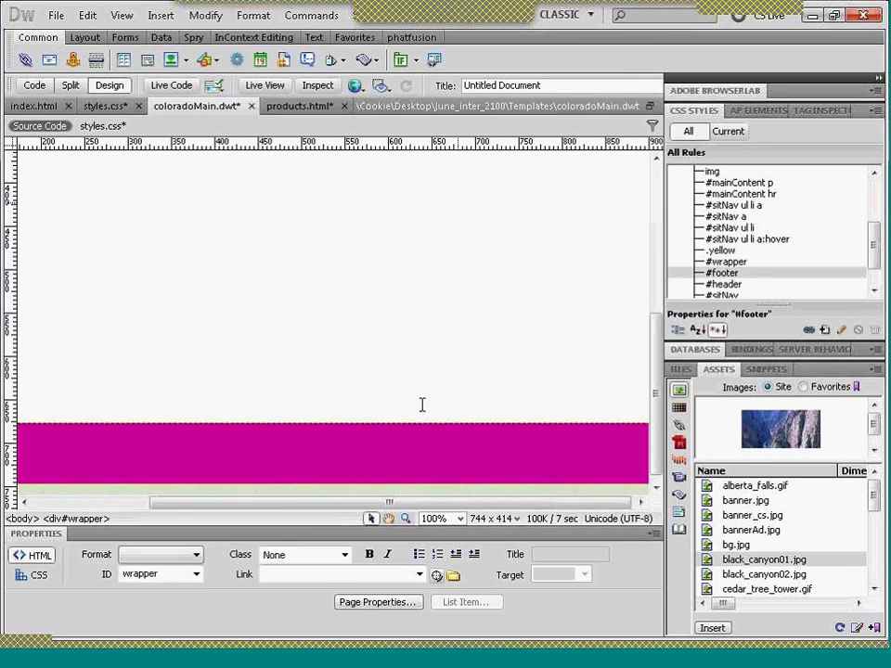
- Select the whole footer div and make it an optional region named "footer", shown by default
{"action": "left_click_drag", "start_coordinate": [391, 504], "coordinate": [231, 520]}
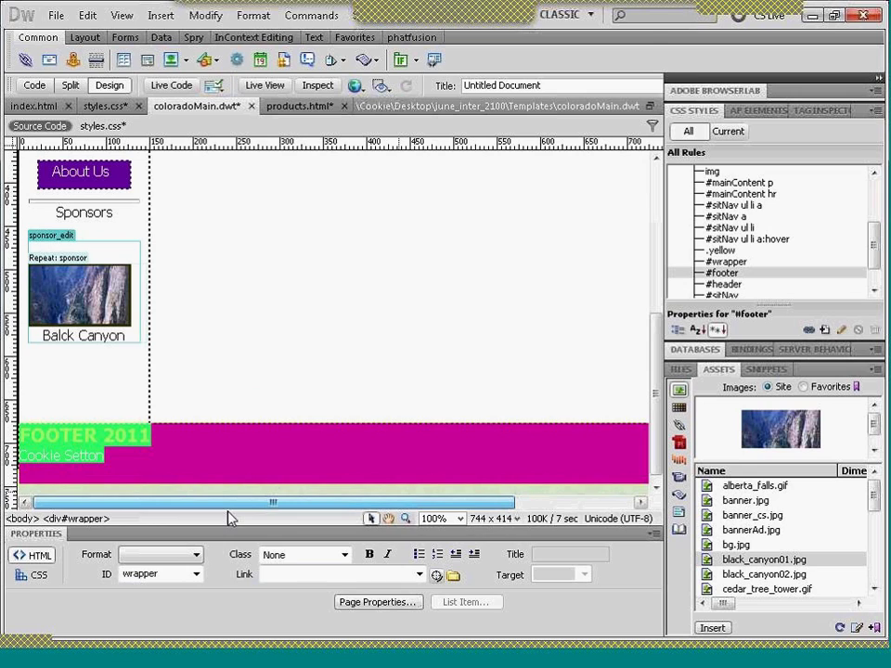
{"action": "left_click", "coordinate": [164, 461]}
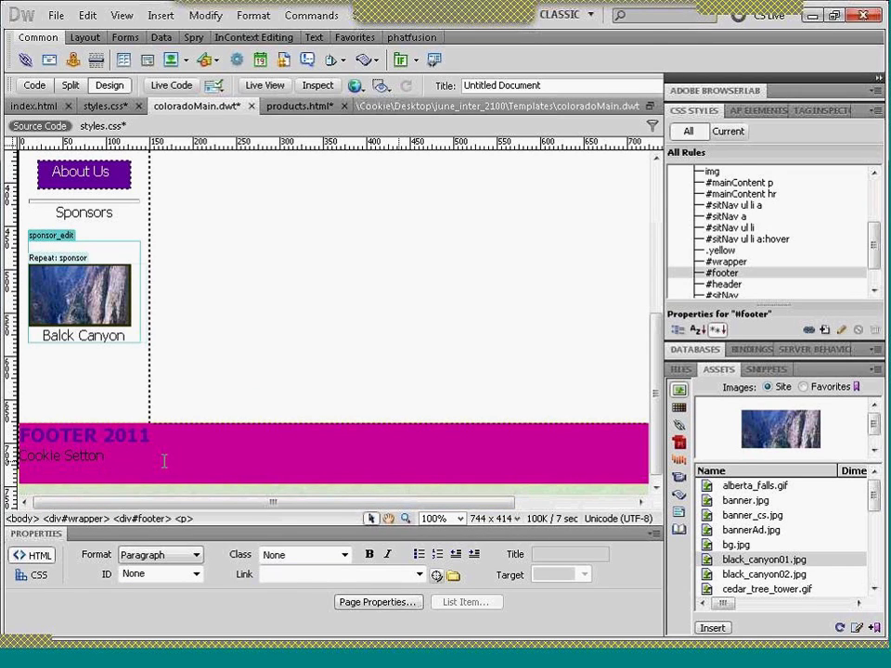
{"action": "left_click", "coordinate": [121, 425]}
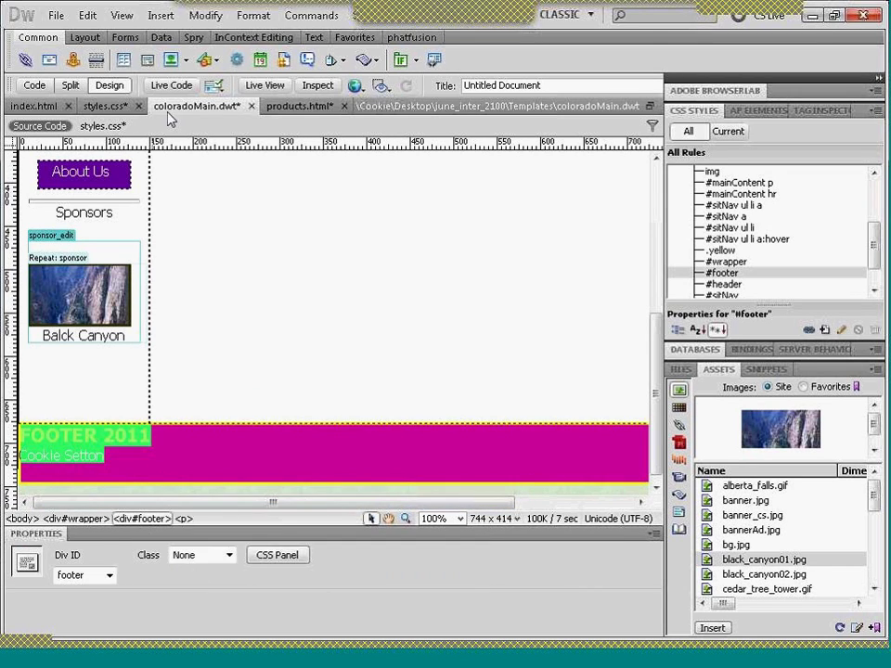
{"action": "left_click", "coordinate": [165, 18]}
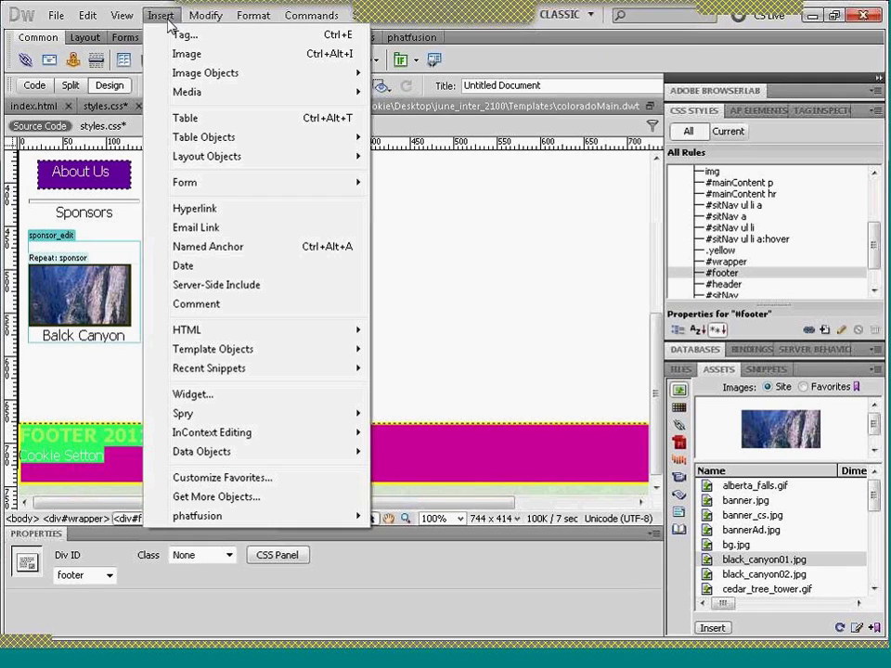
{"action": "mouse_move", "coordinate": [297, 332]}
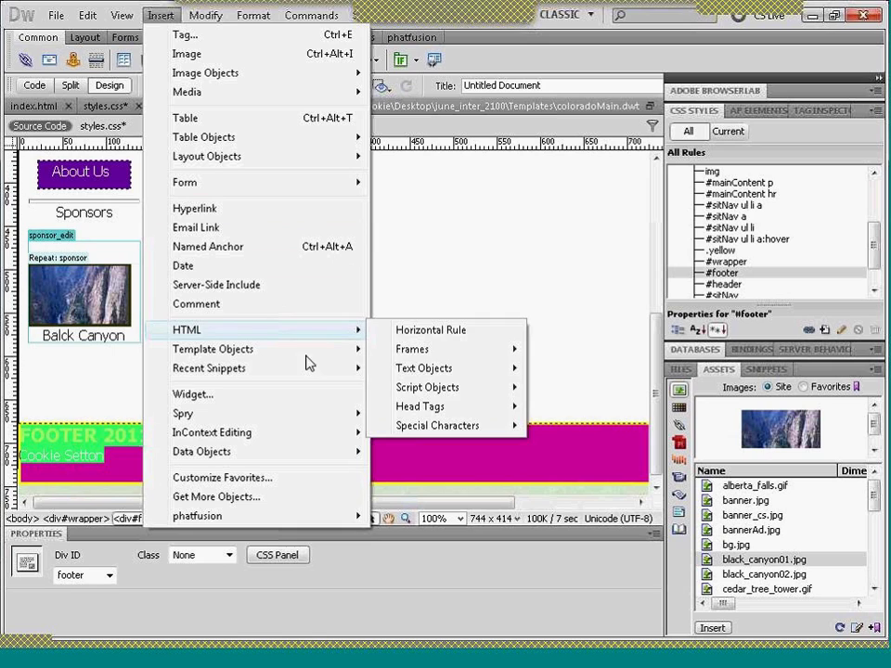
{"action": "mouse_move", "coordinate": [315, 351]}
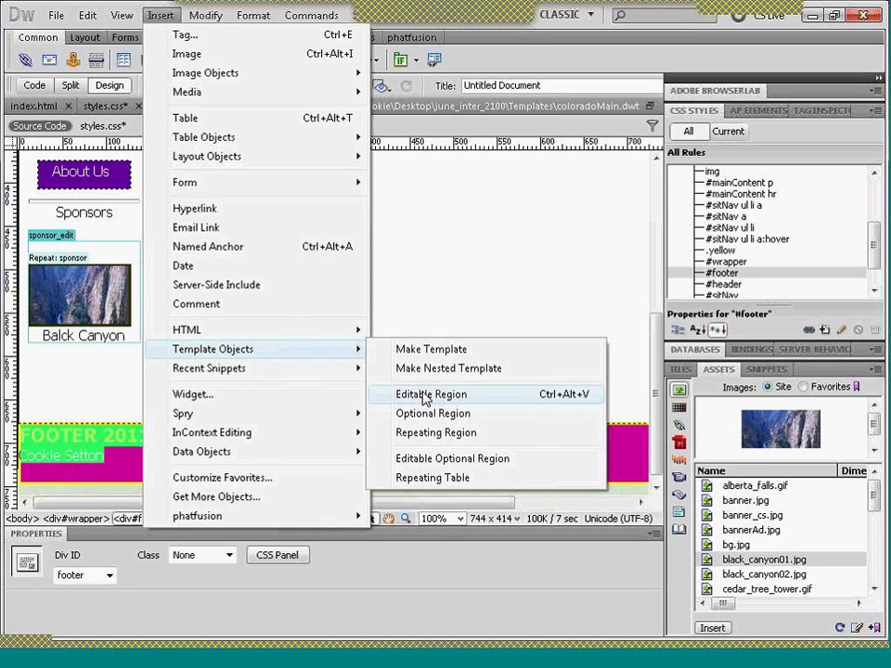
{"action": "left_click", "coordinate": [428, 415]}
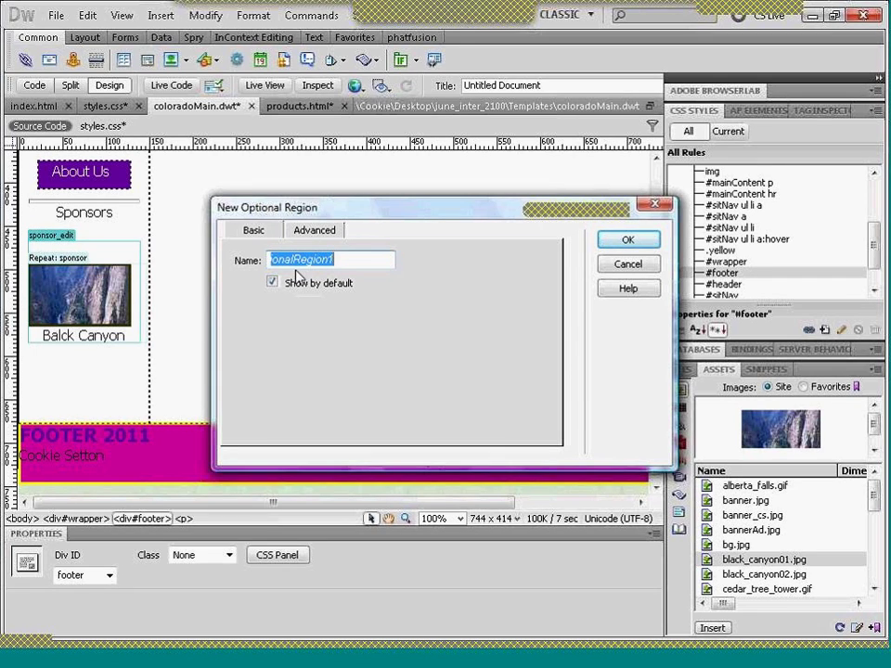
{"action": "type", "text": "foo"}
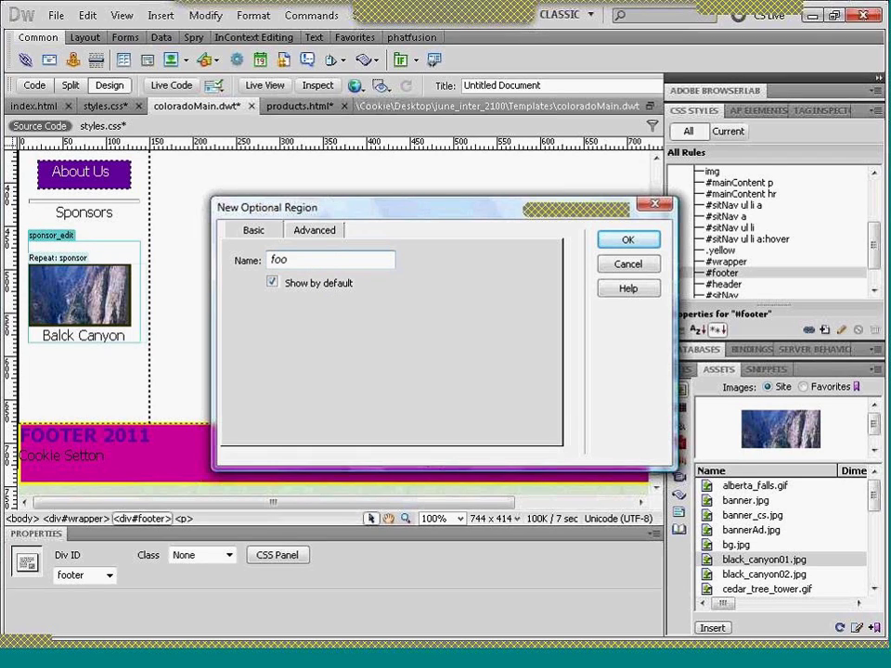
{"action": "type", "text": "ter"}
{"action": "left_click", "coordinate": [628, 242]}
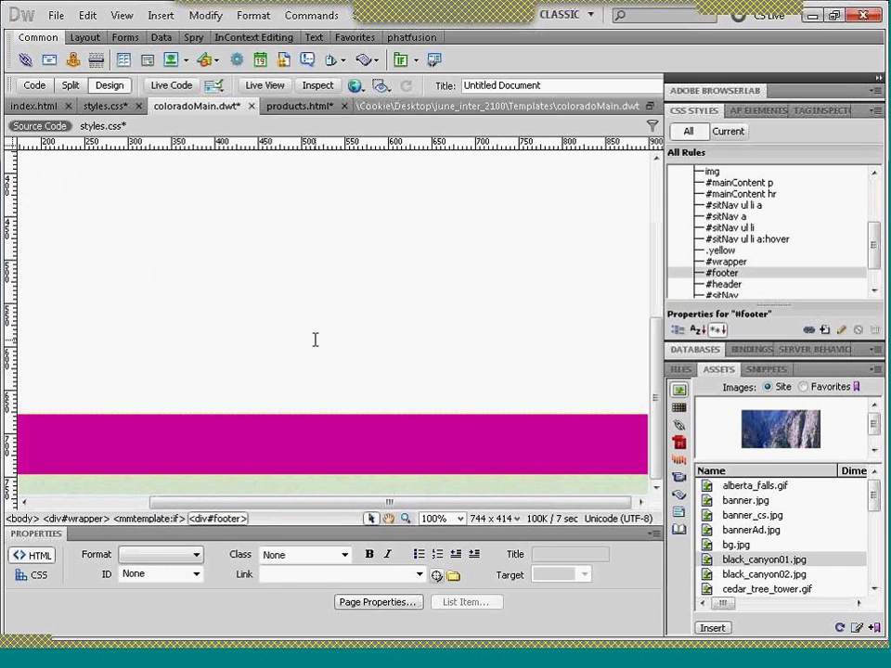
- Save coloradoMain.dwt and update products.html, resolving the inconsistent mainContent region to Nowhere
{"action": "key", "text": "ctrl+s"}
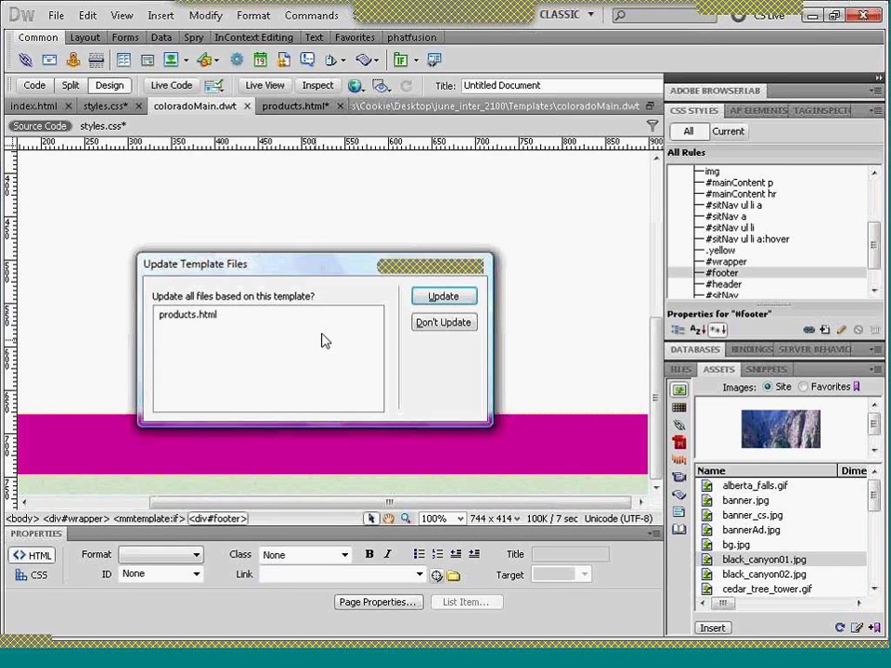
{"action": "left_click", "coordinate": [435, 300]}
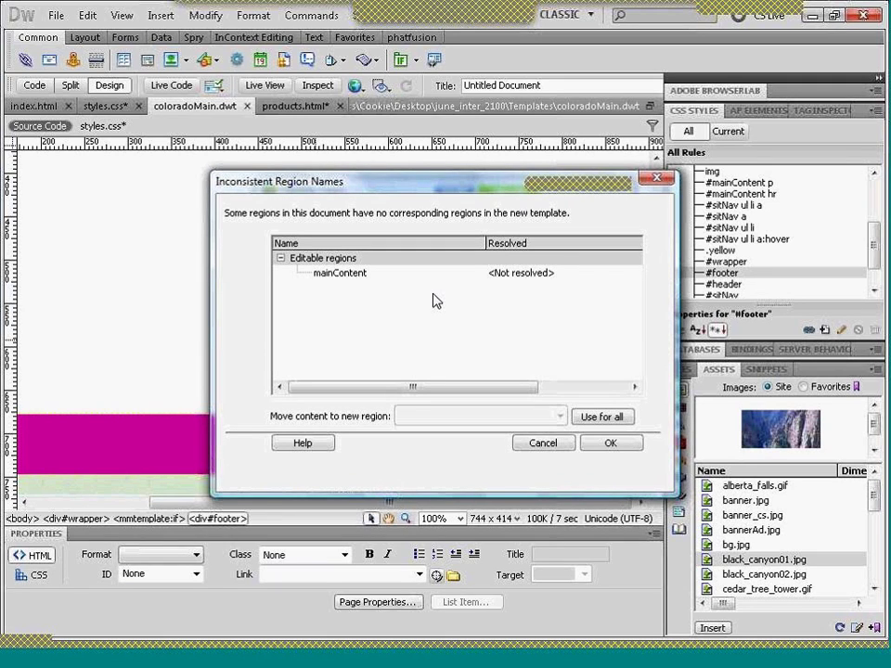
{"action": "left_click", "coordinate": [364, 279]}
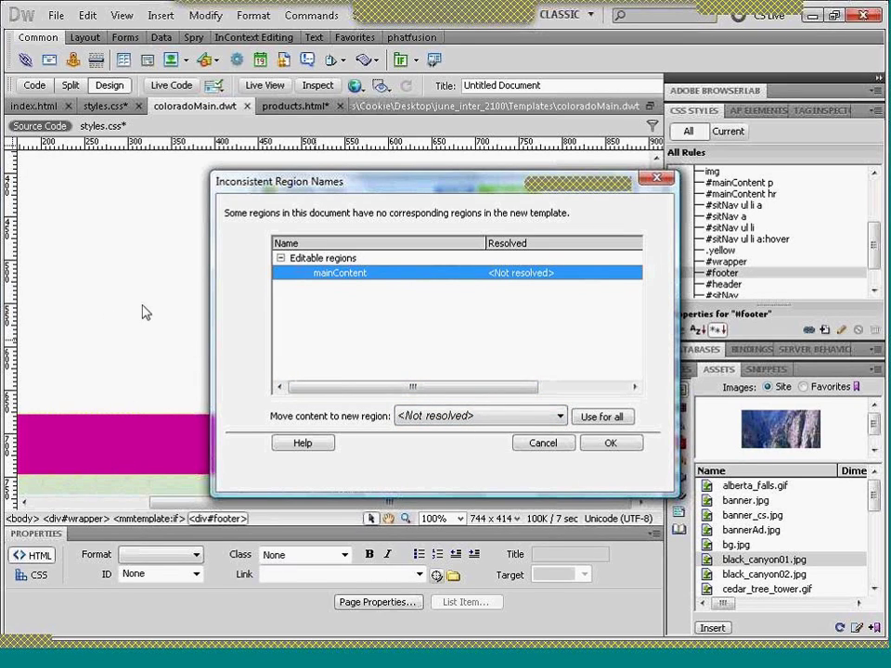
{"action": "left_click", "coordinate": [560, 416]}
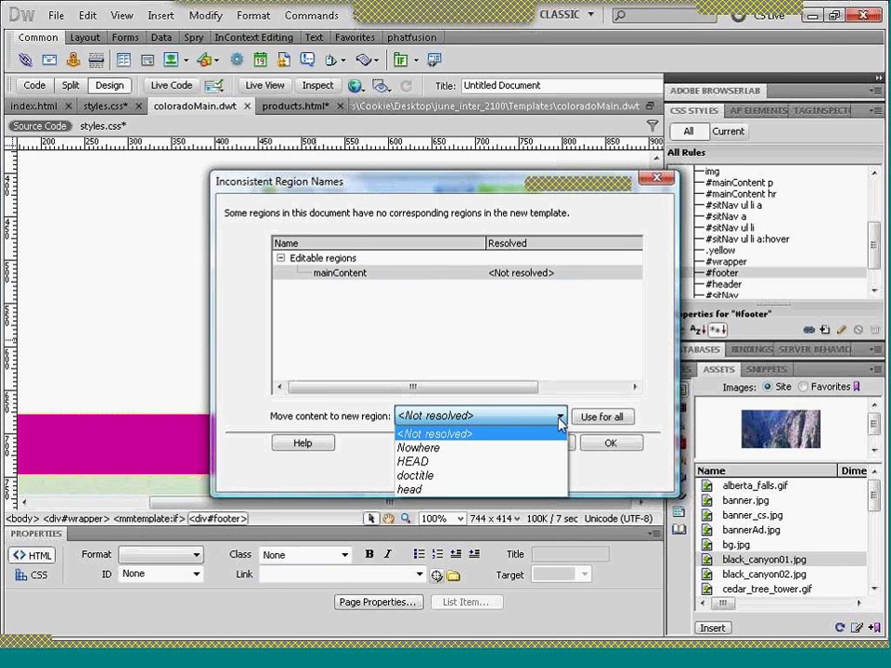
{"action": "left_click", "coordinate": [479, 451]}
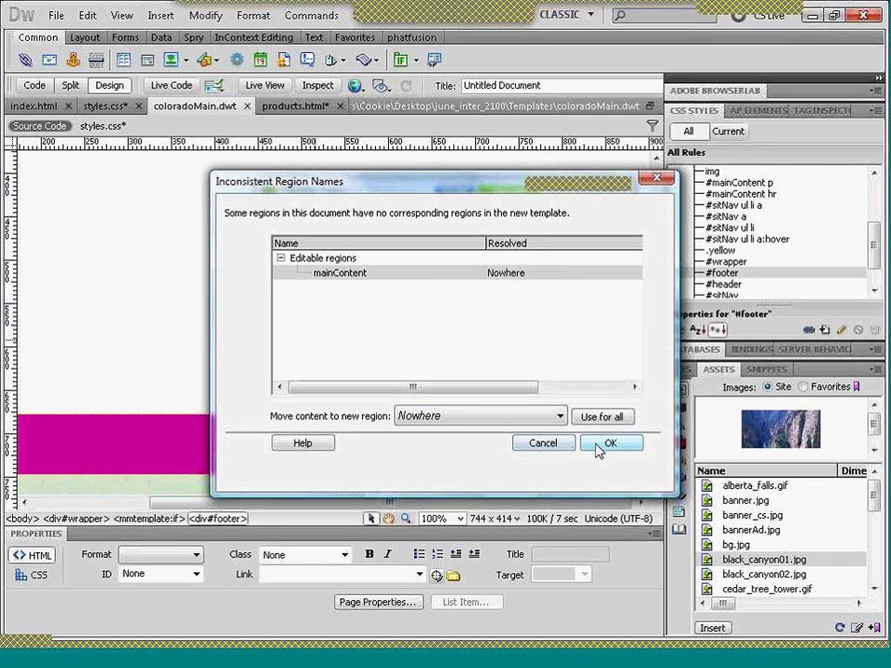
{"action": "left_click", "coordinate": [598, 447]}
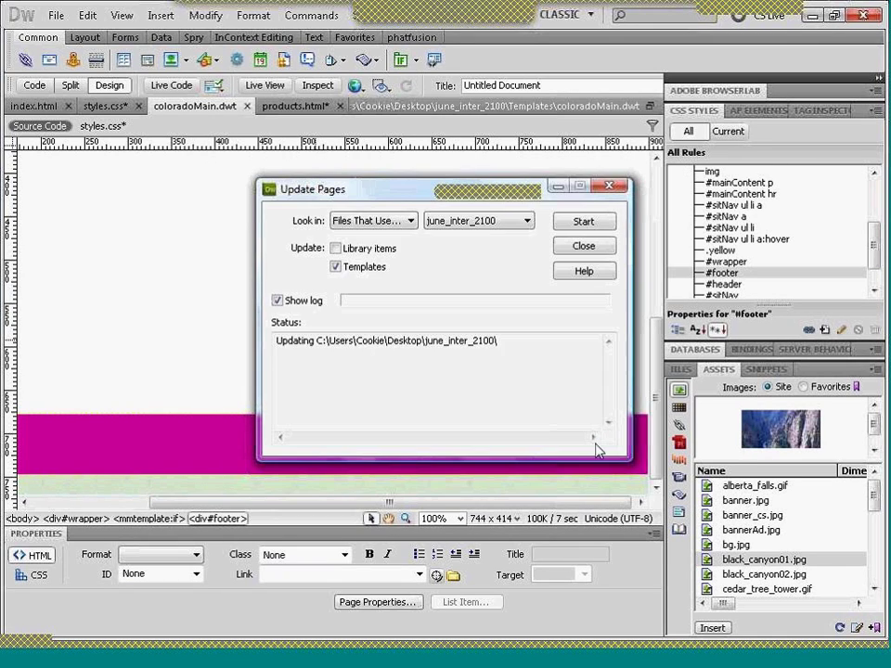
- Stop the site update and close the Update Pages dialog
{"action": "left_click", "coordinate": [611, 187]}
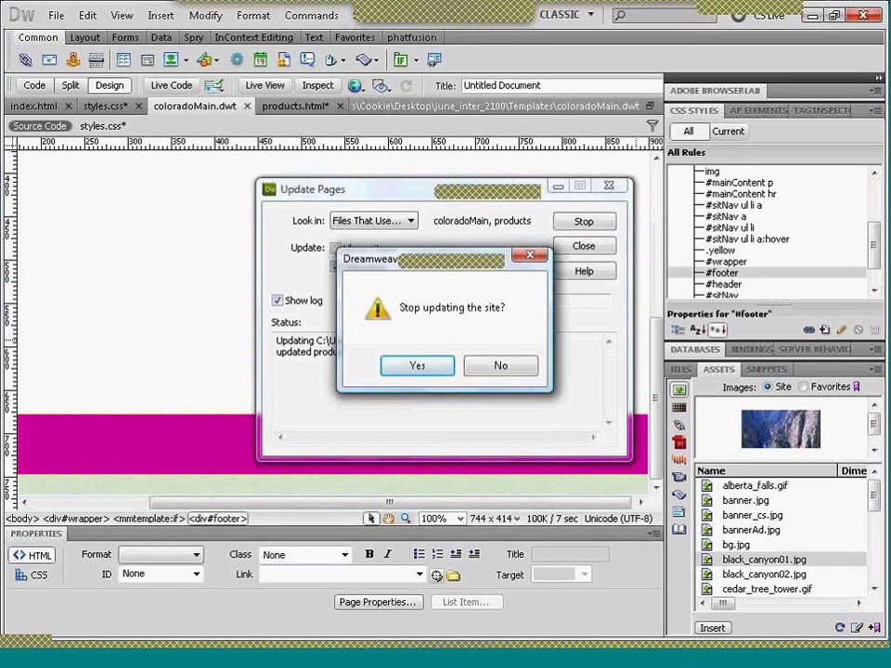
{"action": "left_click", "coordinate": [501, 369]}
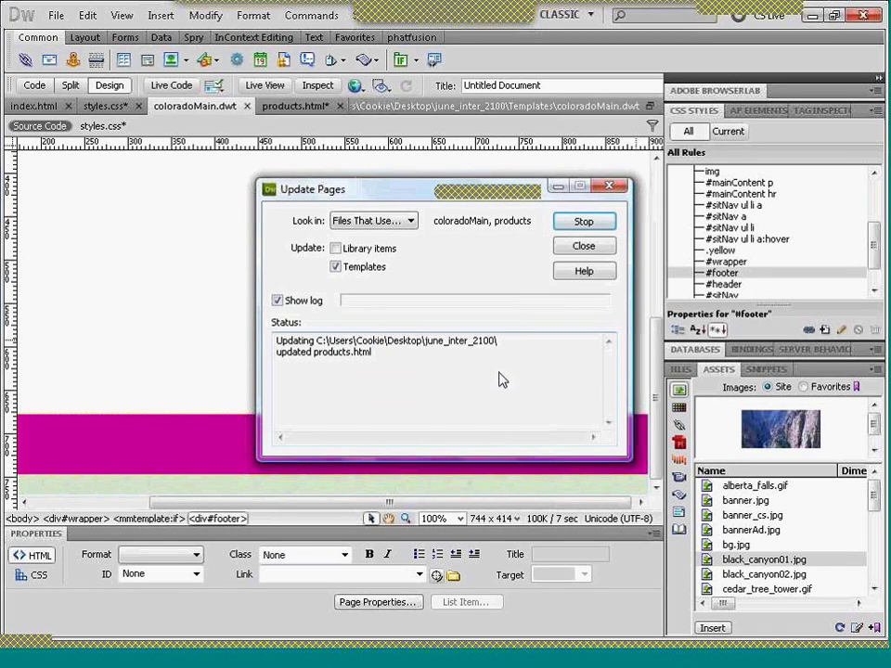
{"action": "left_click", "coordinate": [609, 187]}
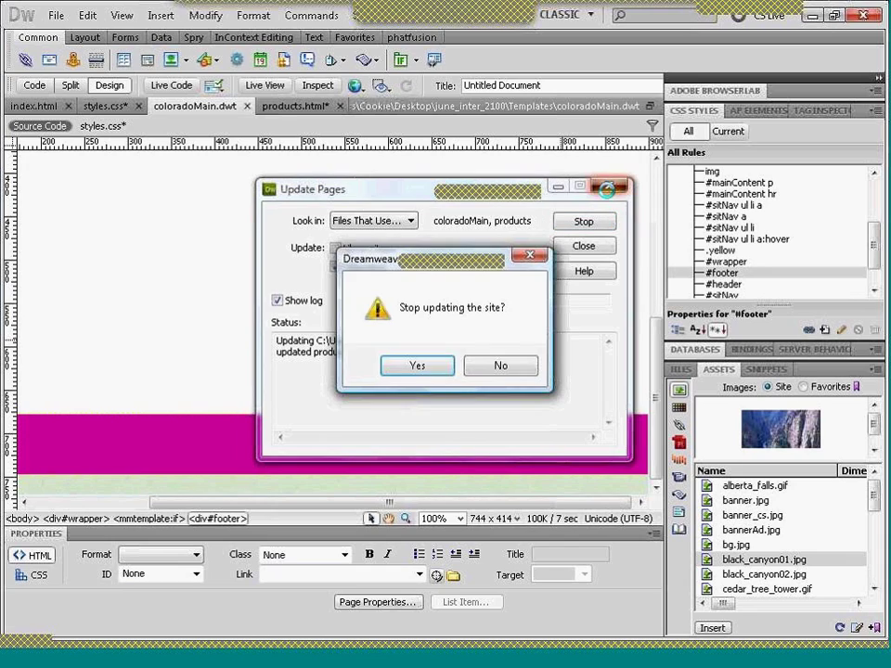
{"action": "left_click", "coordinate": [417, 365]}
- Return from the browser to Dreamweaver, switch to the beaver cheese june2011 site and open its index.html
{"action": "key", "text": "F12"}
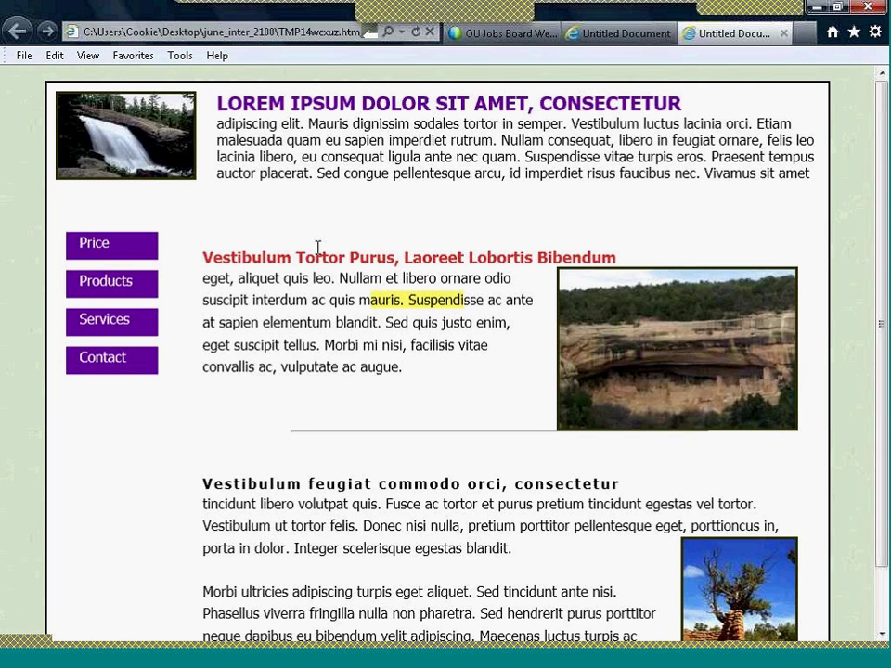
{"action": "left_click", "coordinate": [320, 665]}
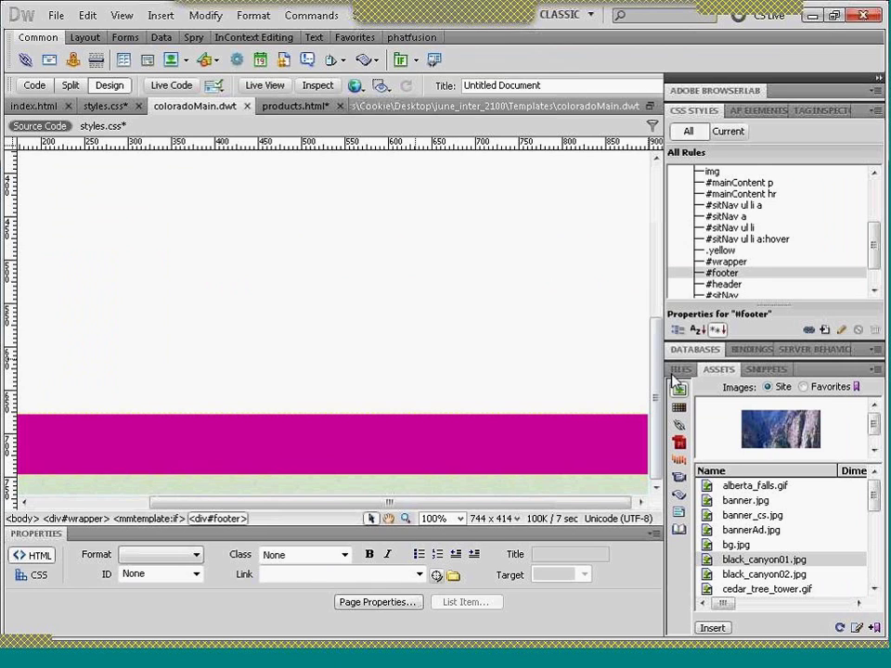
{"action": "key", "text": "F8"}
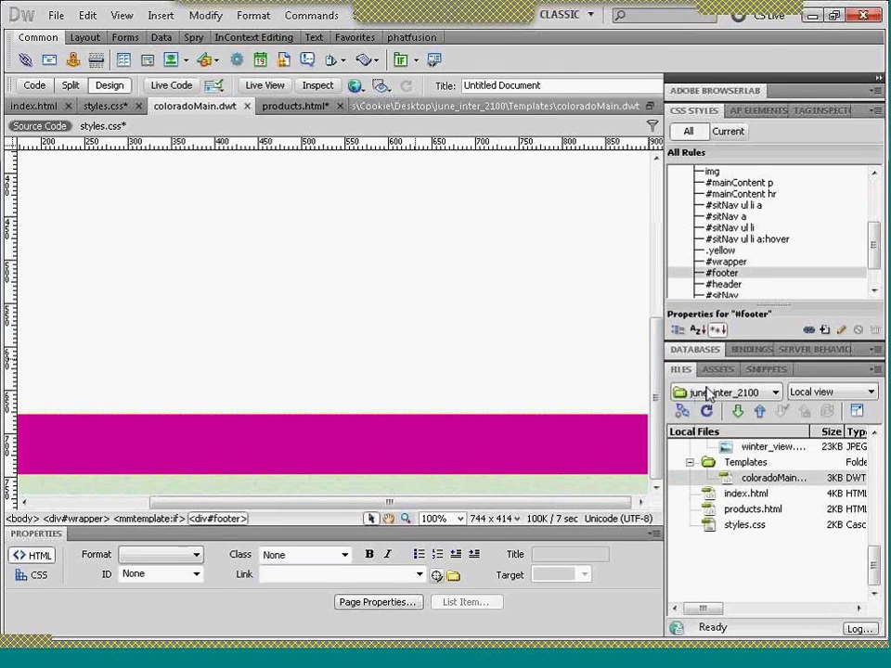
{"action": "left_click", "coordinate": [774, 392]}
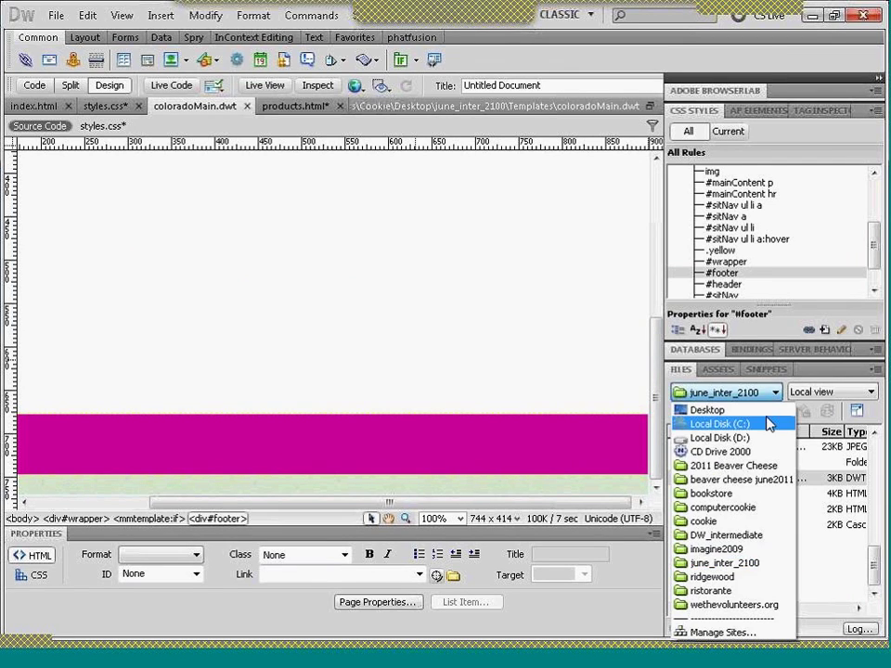
{"action": "left_click", "coordinate": [755, 479]}
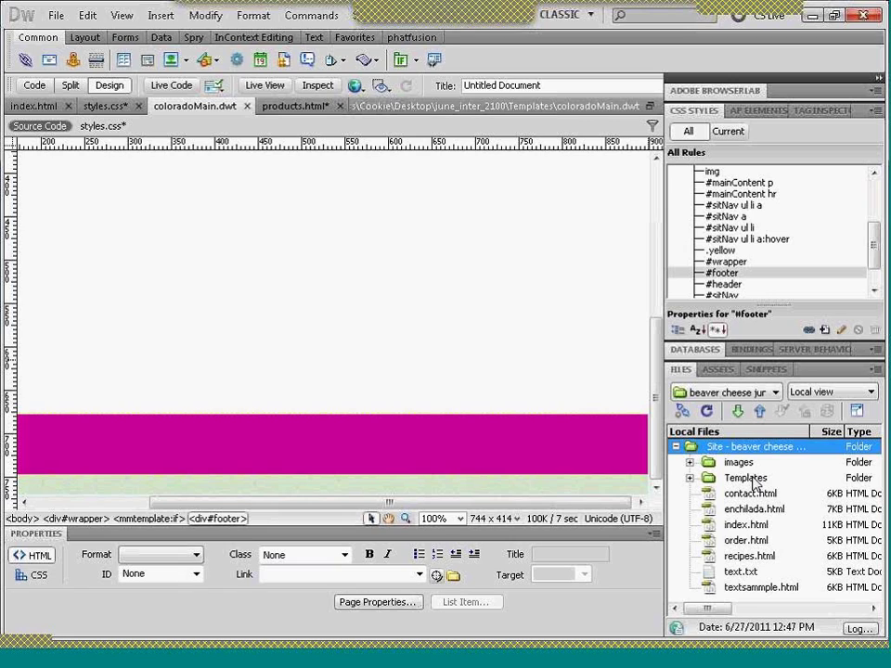
{"action": "double_click", "coordinate": [743, 527]}
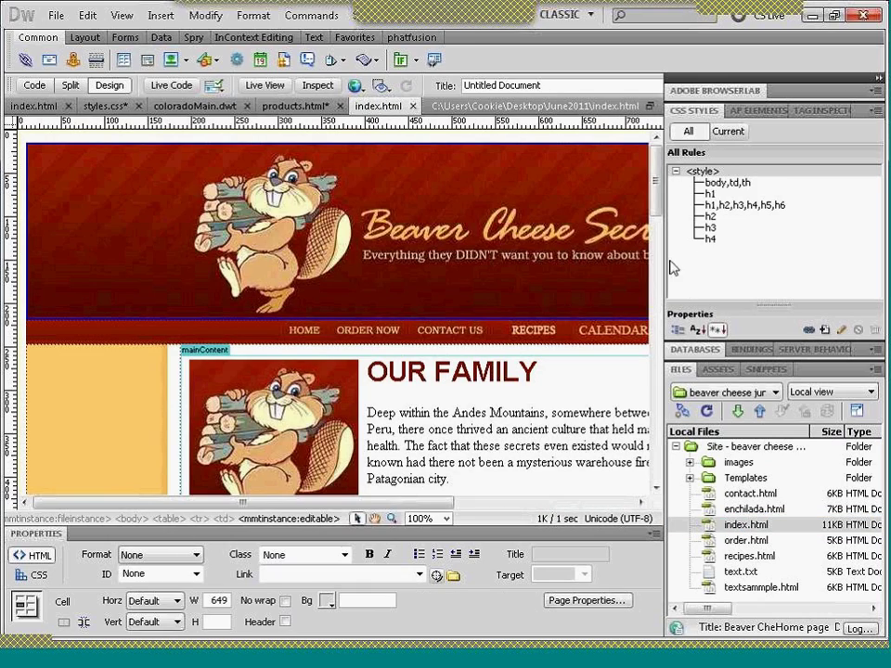
- Check the footer of the Beaver Cheese index.html and turn off its optional COPY region in Template Properties
{"action": "scroll", "coordinate": [654, 189], "scroll_direction": "down", "scroll_amount": 5}
{"action": "scroll", "coordinate": [666, 315], "scroll_direction": "down", "scroll_amount": 15}
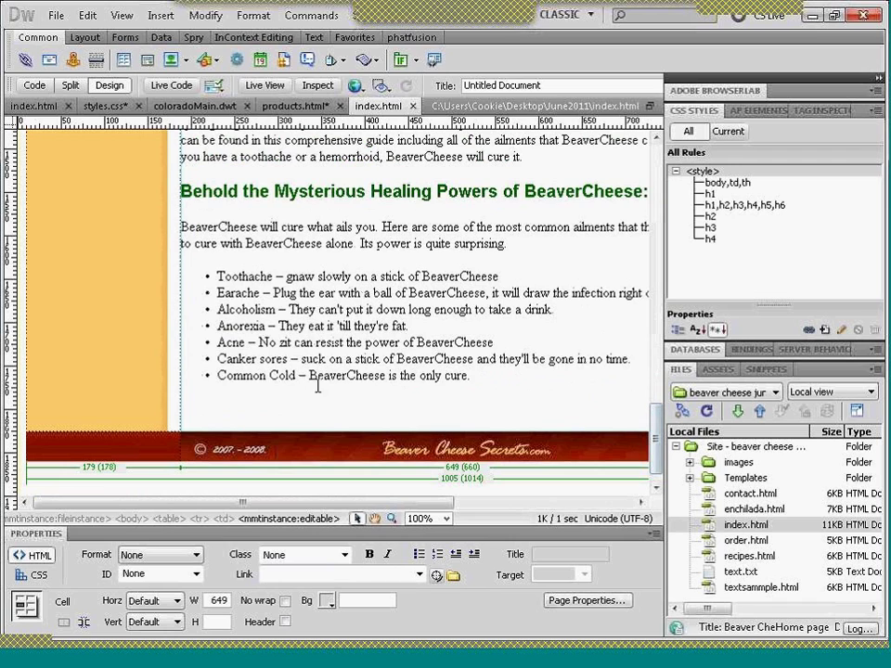
{"action": "left_click", "coordinate": [302, 309]}
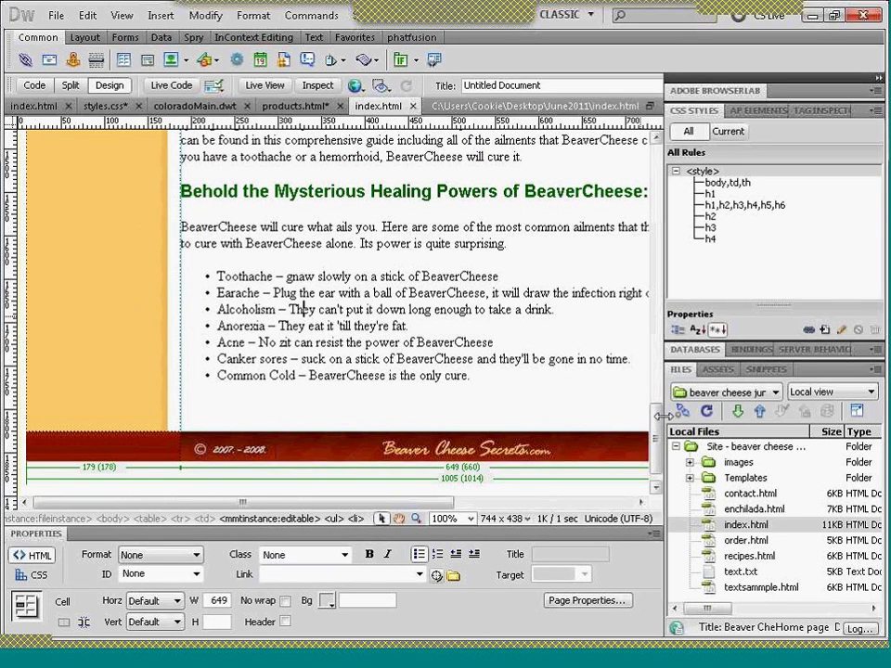
{"action": "scroll", "coordinate": [210, 213], "scroll_direction": "up", "scroll_amount": 15}
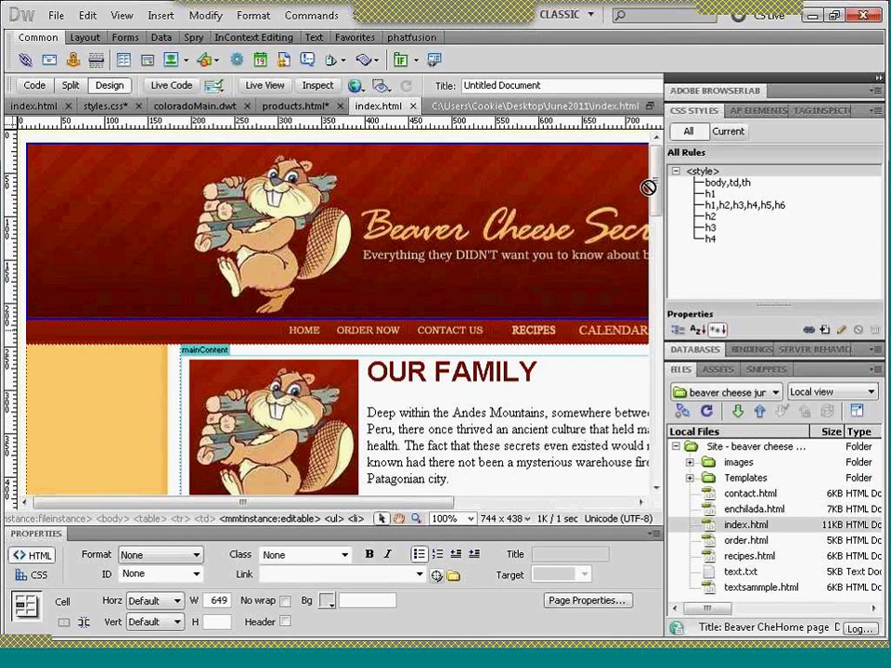
{"action": "scroll", "coordinate": [654, 186], "scroll_direction": "down", "scroll_amount": 5}
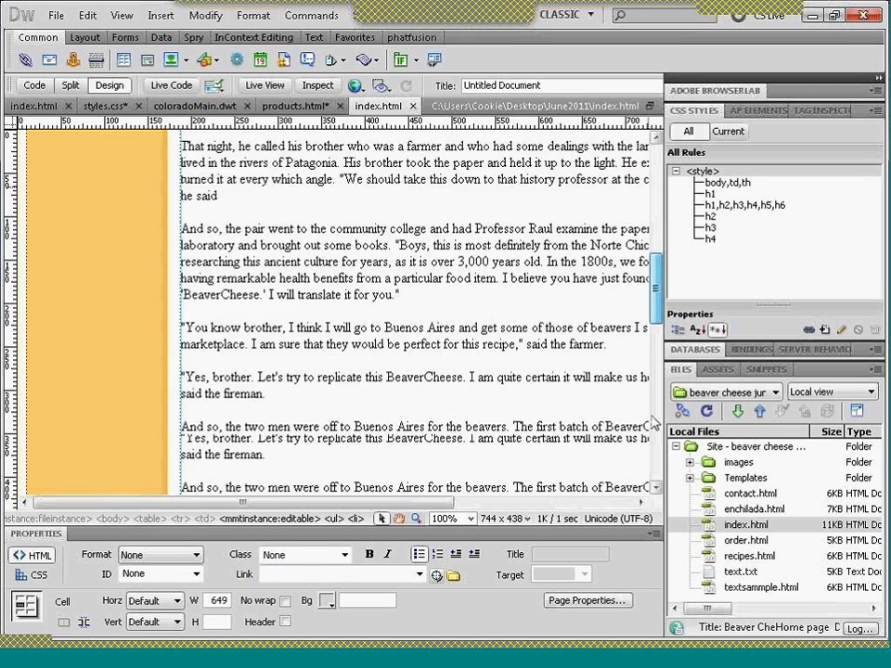
{"action": "scroll", "coordinate": [653, 422], "scroll_direction": "down", "scroll_amount": 5}
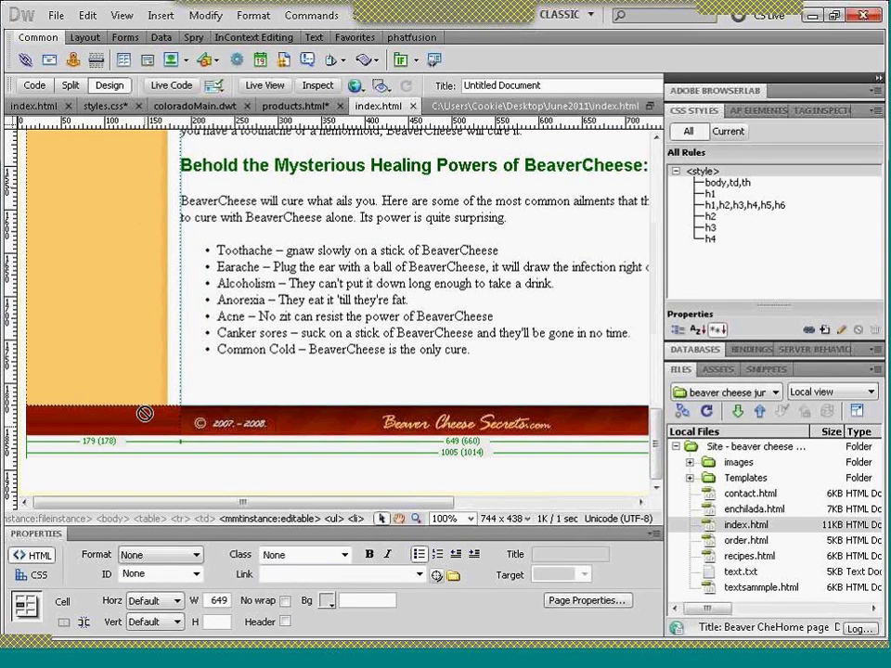
{"action": "left_click", "coordinate": [219, 18]}
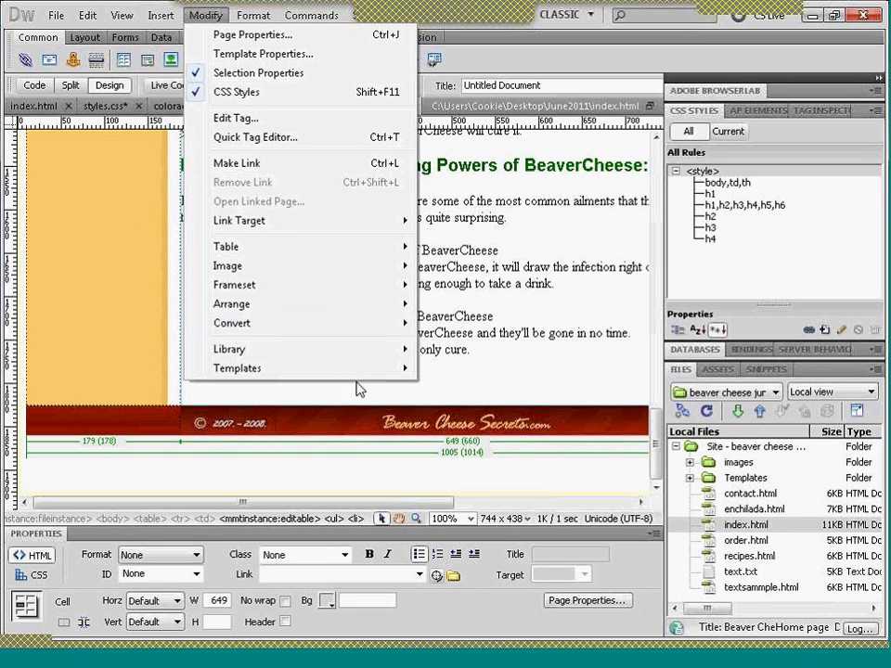
{"action": "mouse_move", "coordinate": [360, 378]}
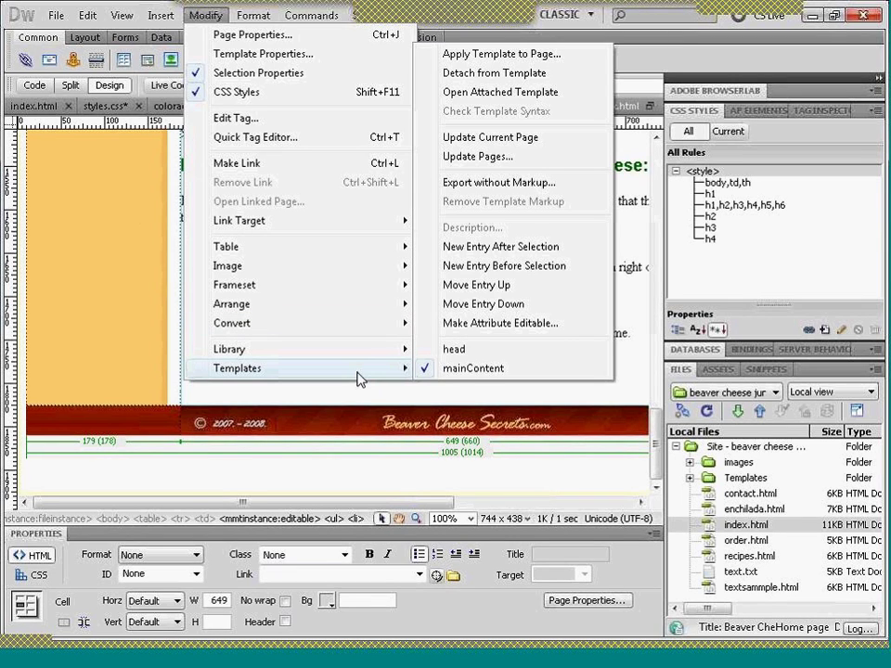
{"action": "left_click", "coordinate": [258, 60]}
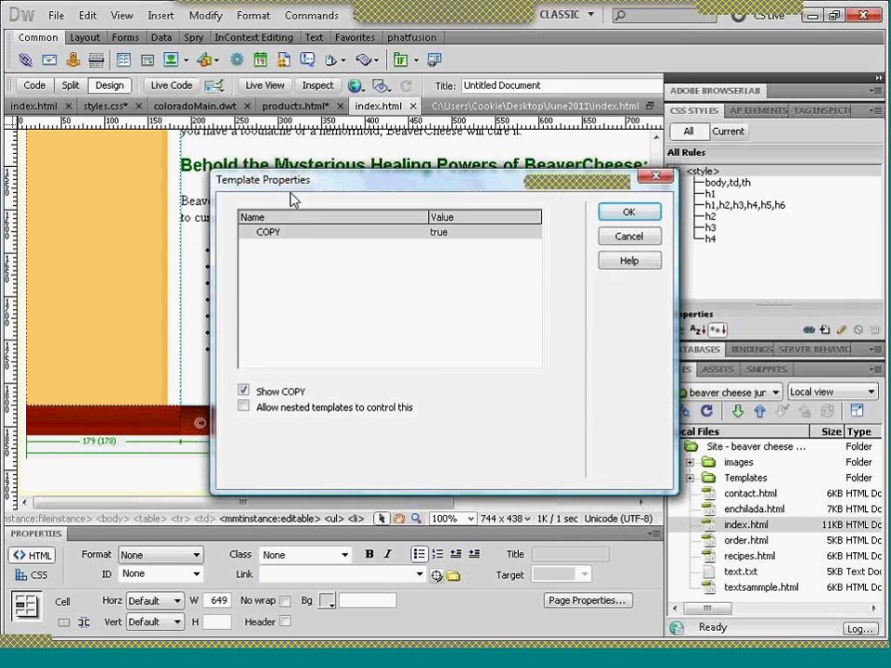
{"action": "left_click_drag", "start_coordinate": [293, 183], "coordinate": [390, 157]}
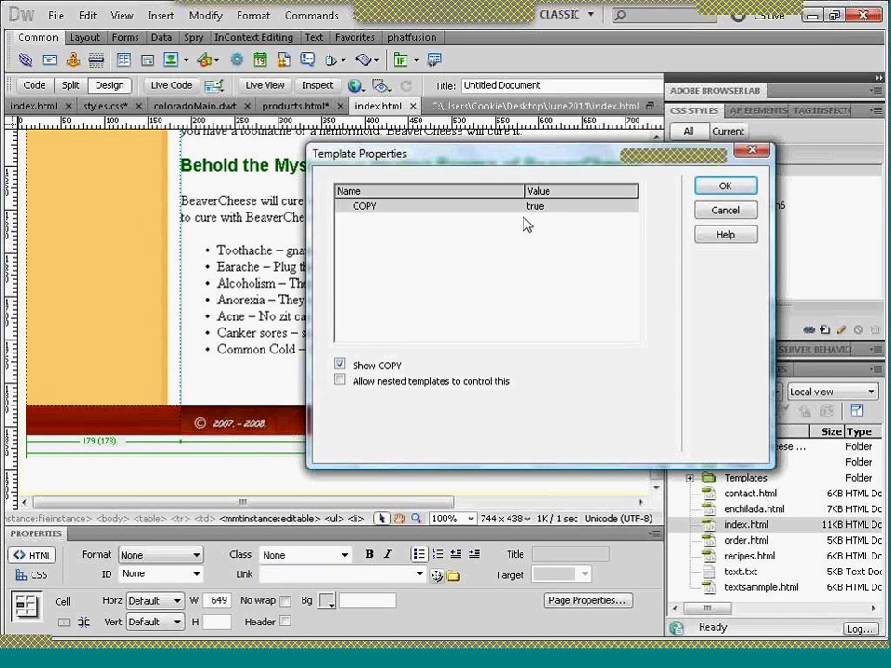
{"action": "left_click", "coordinate": [339, 366]}
{"action": "left_click", "coordinate": [717, 185]}
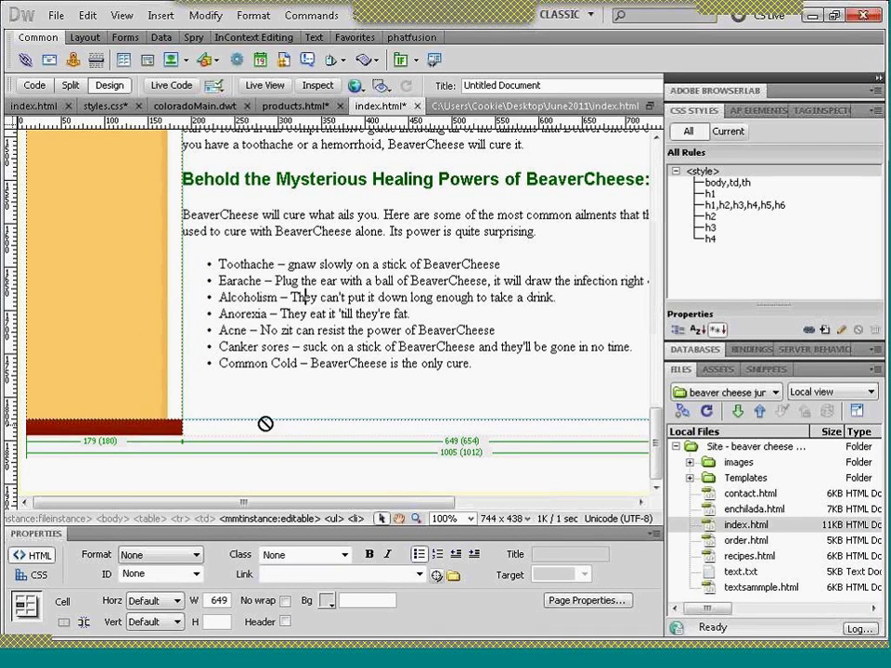
- Open order.html from the site files and turn off its optional COPY region in Template Properties
{"action": "left_click", "coordinate": [736, 541]}
{"action": "double_click", "coordinate": [736, 541]}
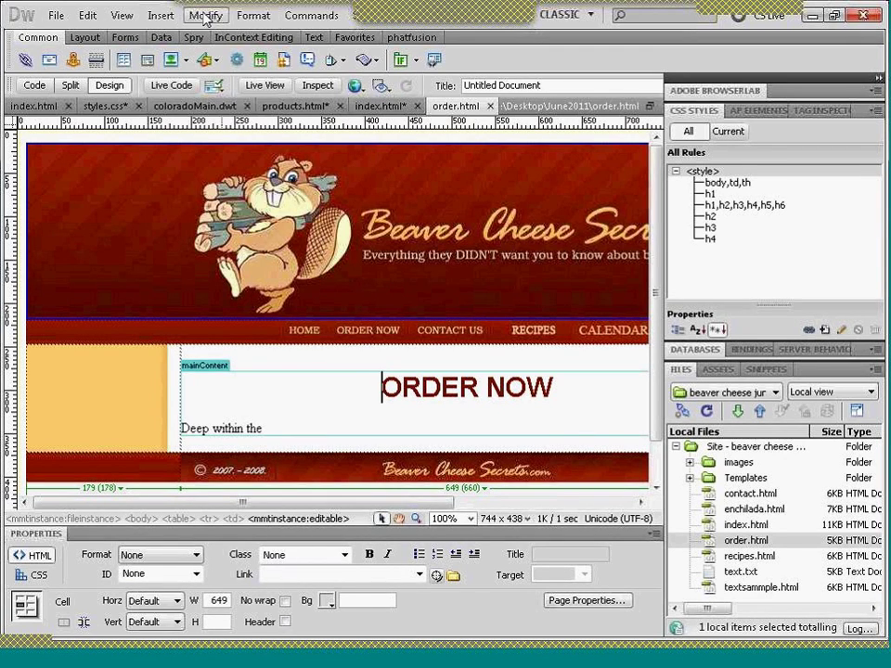
{"action": "left_click", "coordinate": [204, 17]}
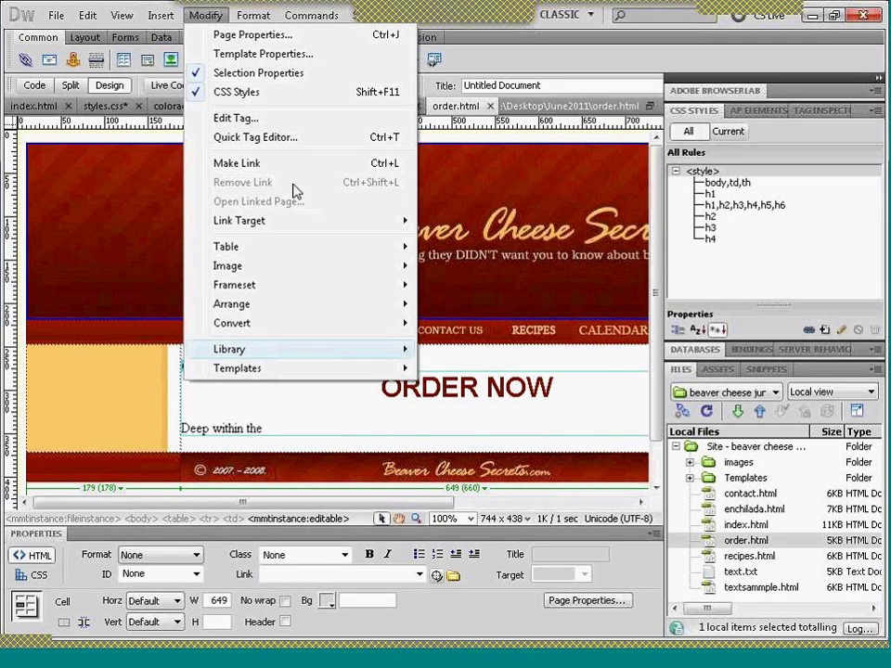
{"action": "left_click", "coordinate": [258, 56]}
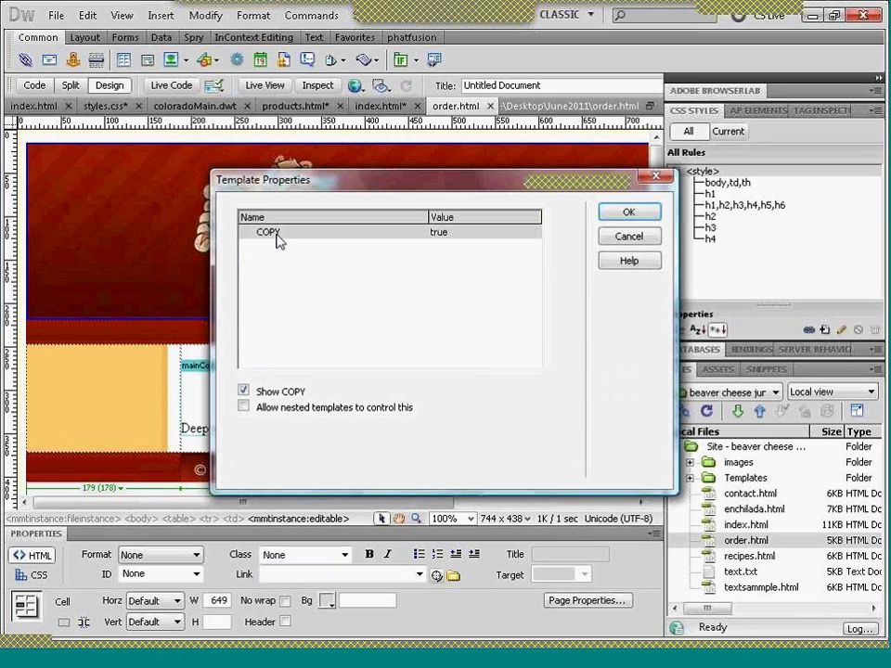
{"action": "left_click", "coordinate": [244, 394]}
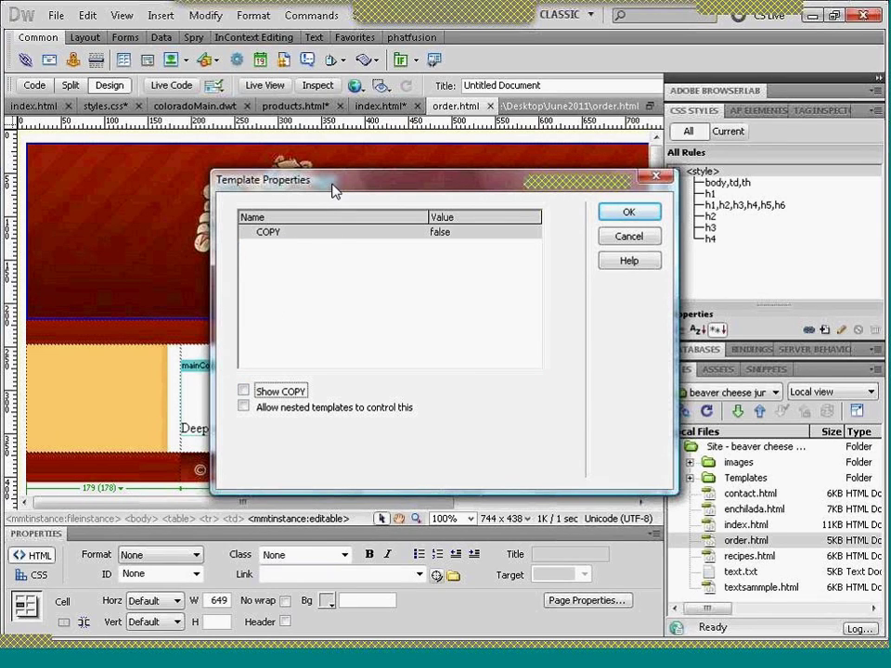
{"action": "left_click", "coordinate": [615, 217]}
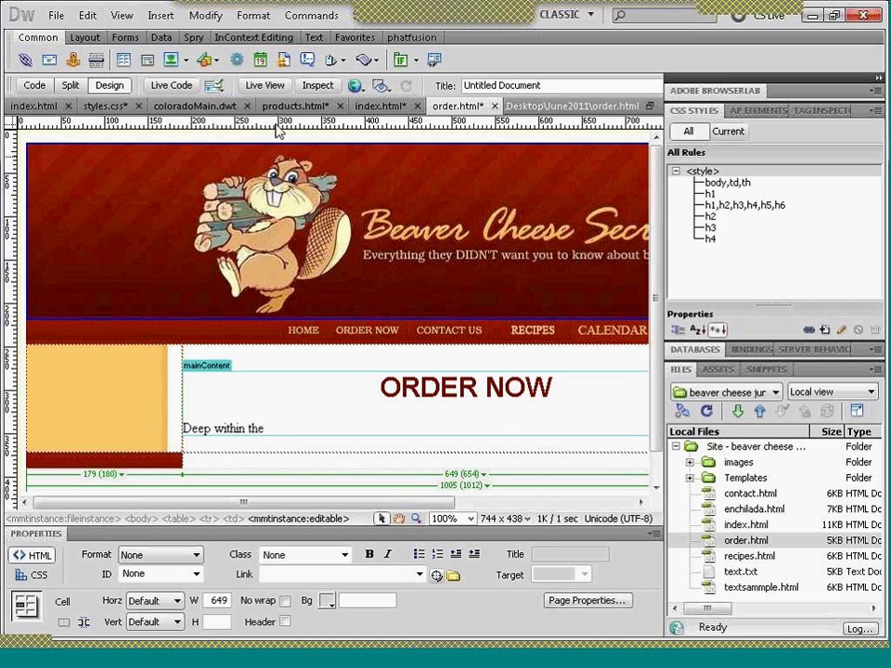
- Switch to products.html, hide its optional footer region in Template Properties, and check the end of the page
{"action": "left_click", "coordinate": [520, 176]}
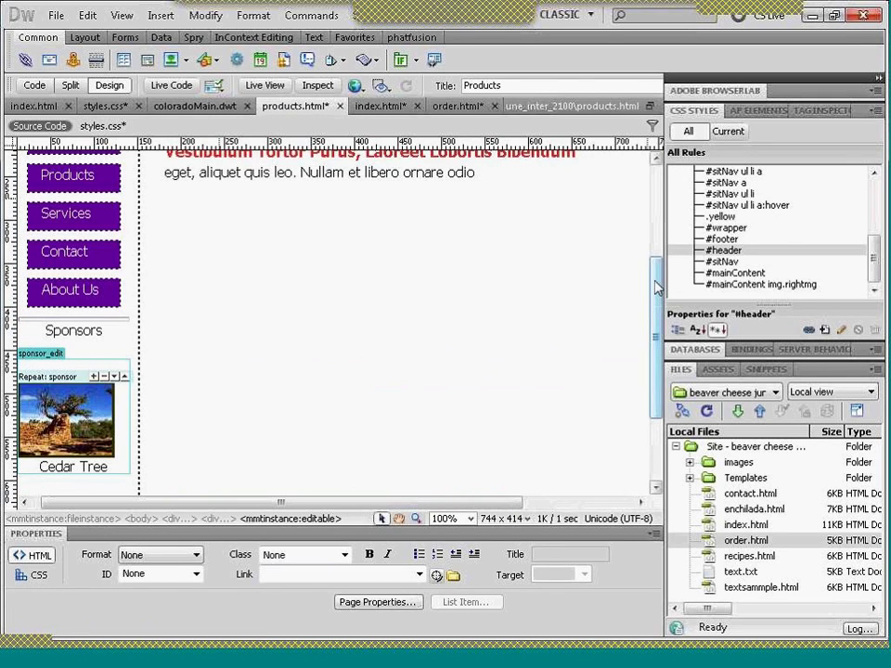
{"action": "scroll", "coordinate": [655, 288], "scroll_direction": "down", "scroll_amount": 3}
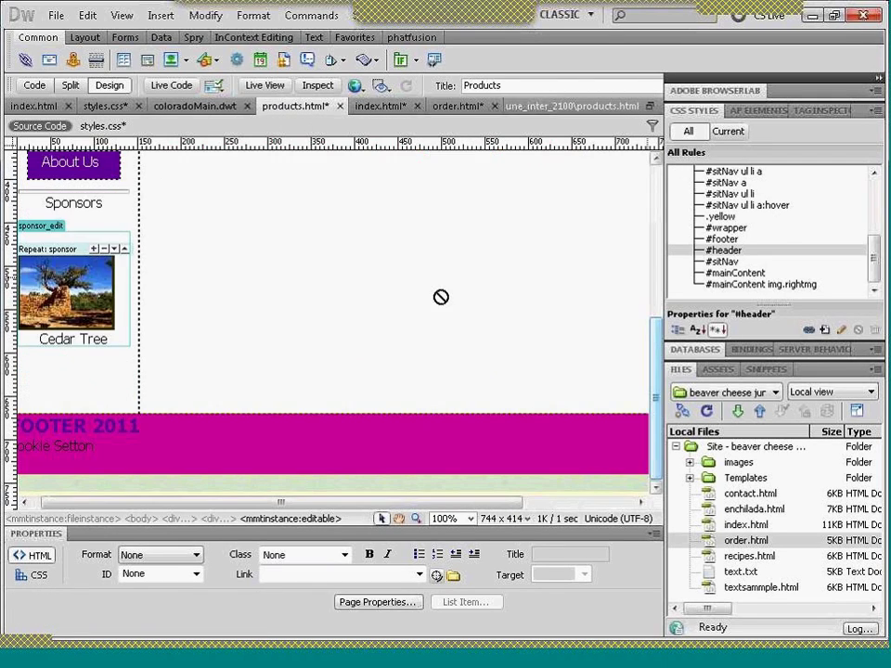
{"action": "left_click", "coordinate": [202, 17]}
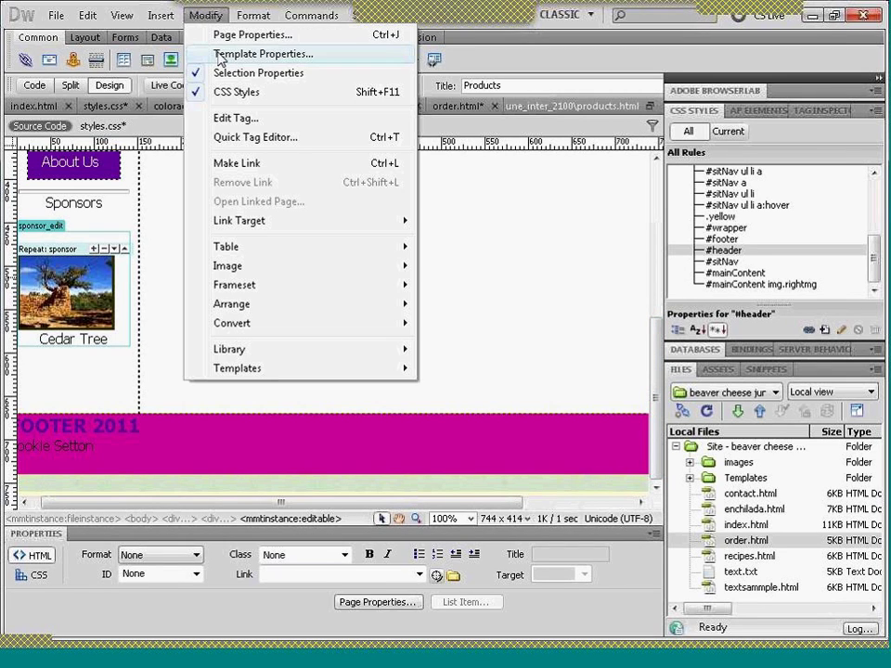
{"action": "left_click", "coordinate": [221, 55]}
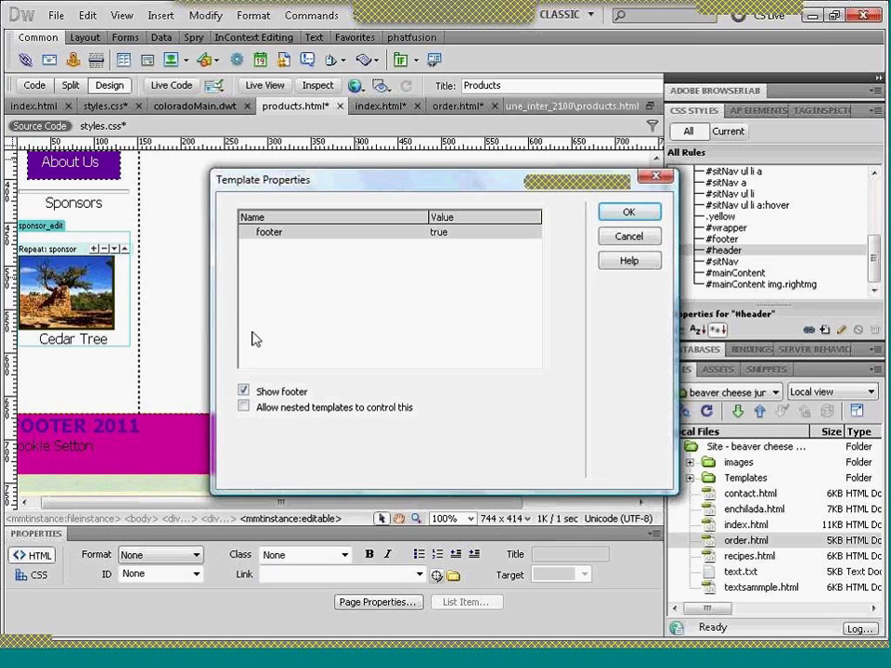
{"action": "left_click", "coordinate": [242, 393]}
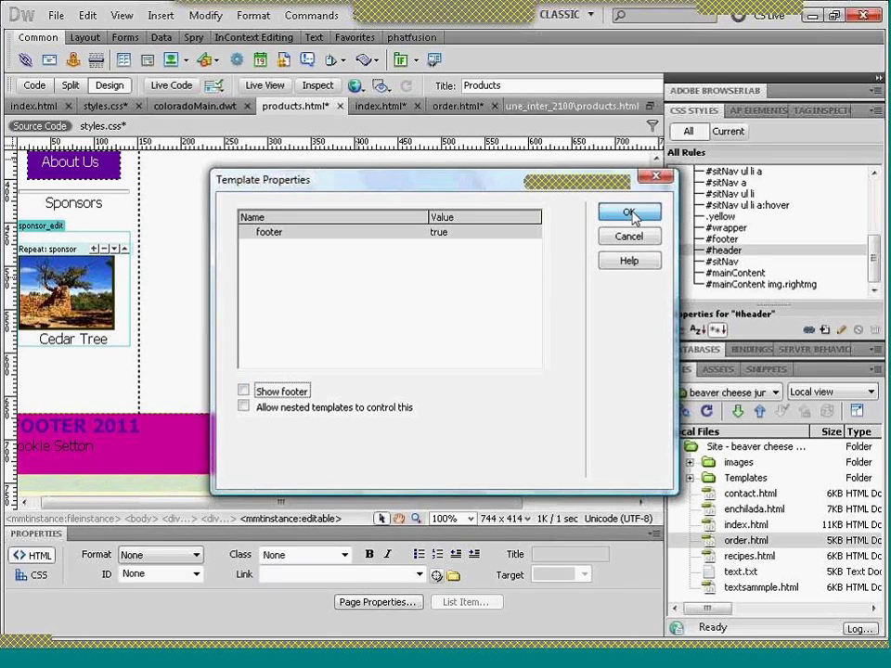
{"action": "left_click", "coordinate": [630, 214]}
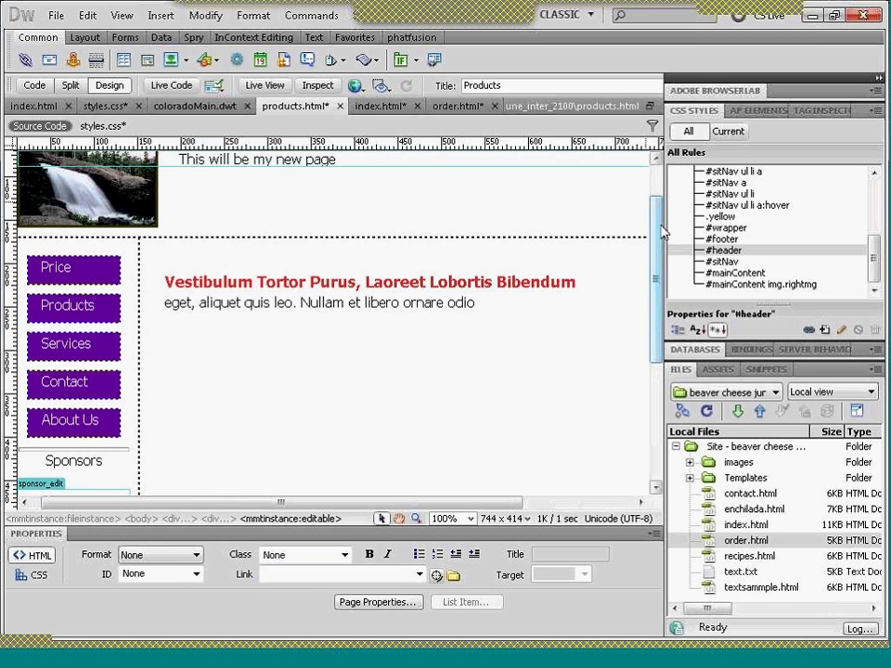
{"action": "left_click_drag", "start_coordinate": [663, 232], "coordinate": [656, 362]}
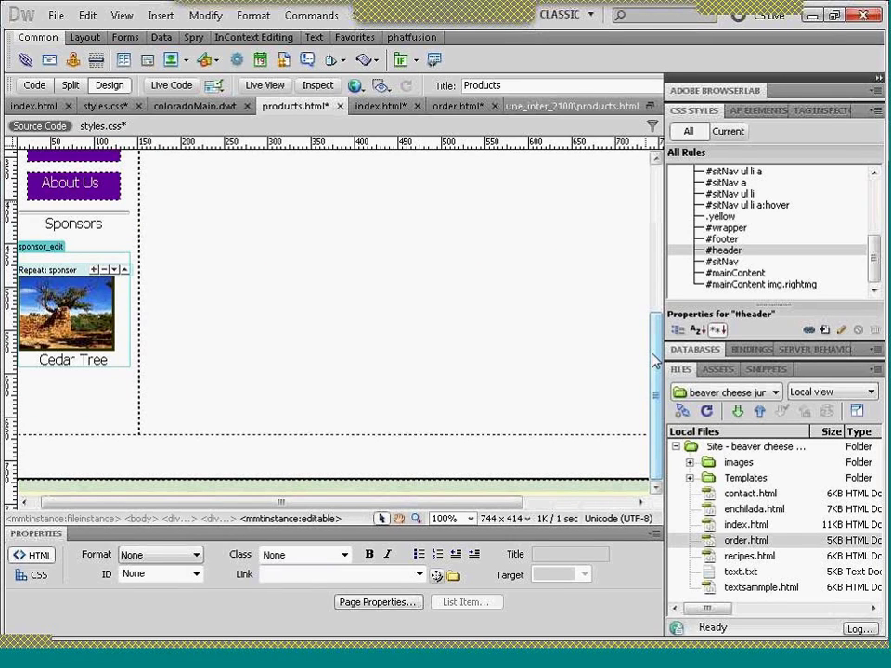
{"action": "scroll", "coordinate": [655, 362], "scroll_direction": "up", "scroll_amount": 4}
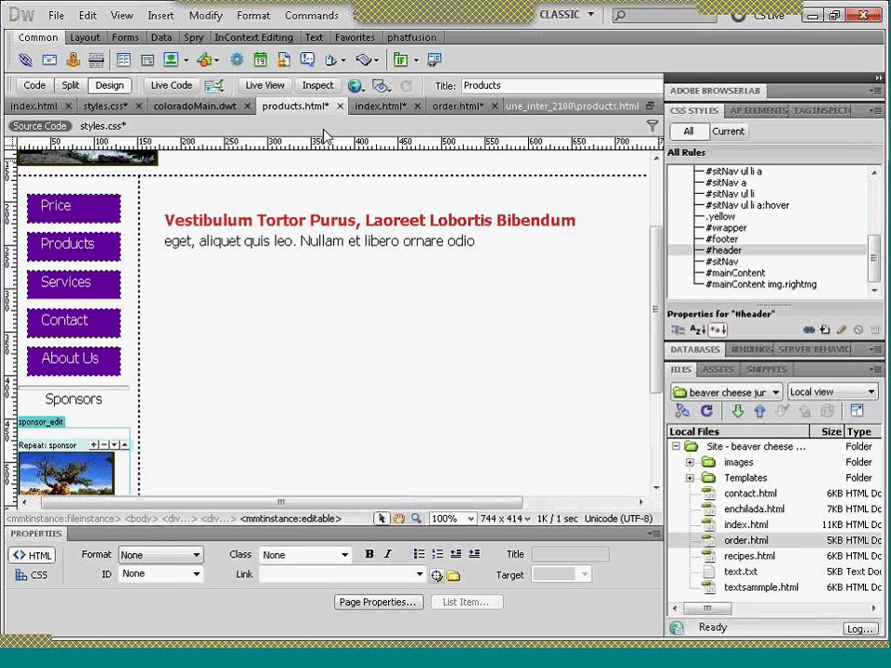
- Save all open documents and close every one of them, including the coloradoMain.dwt template and styles.css
{"action": "left_click", "coordinate": [56, 15]}
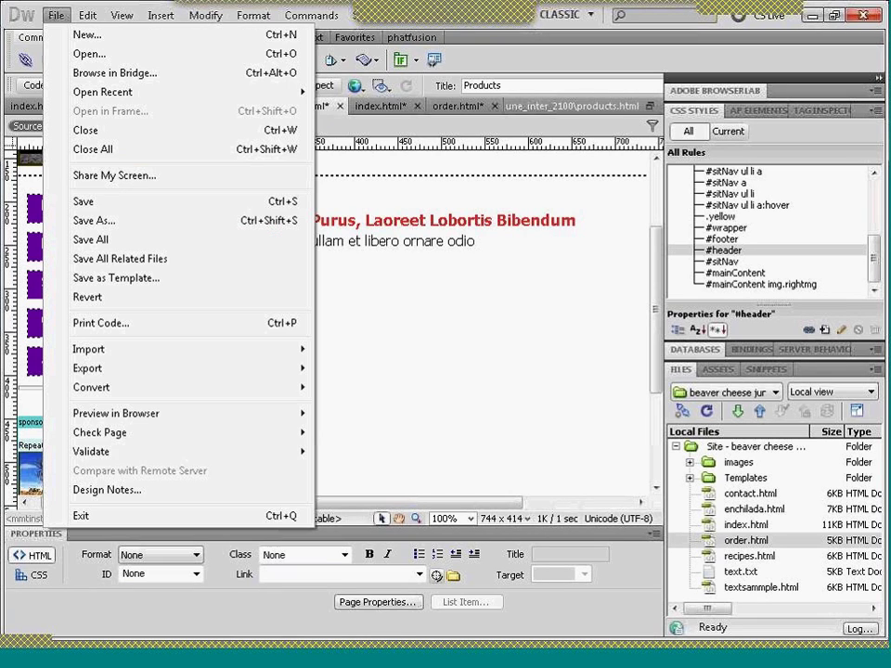
{"action": "left_click", "coordinate": [85, 240]}
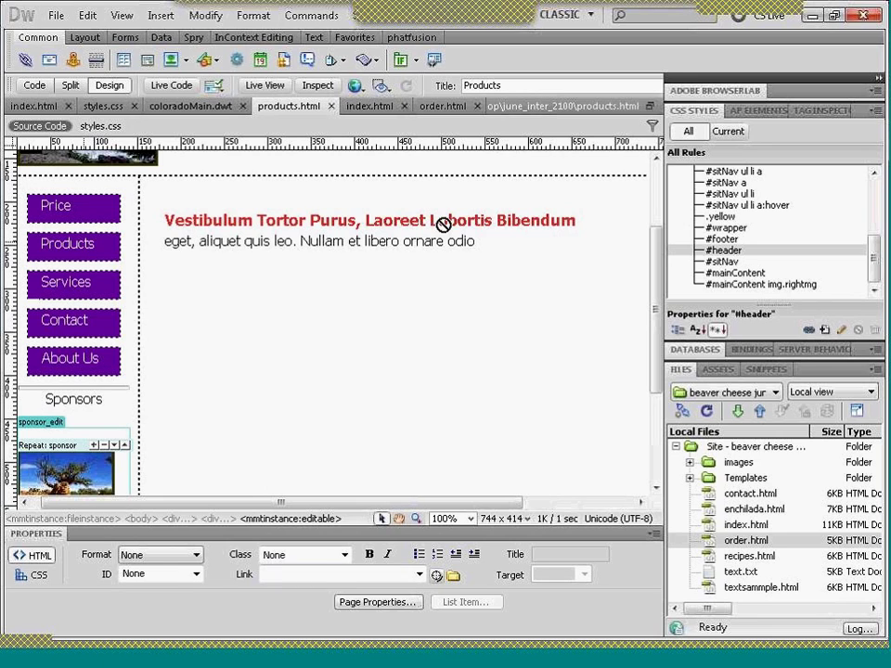
{"action": "left_click", "coordinate": [477, 105]}
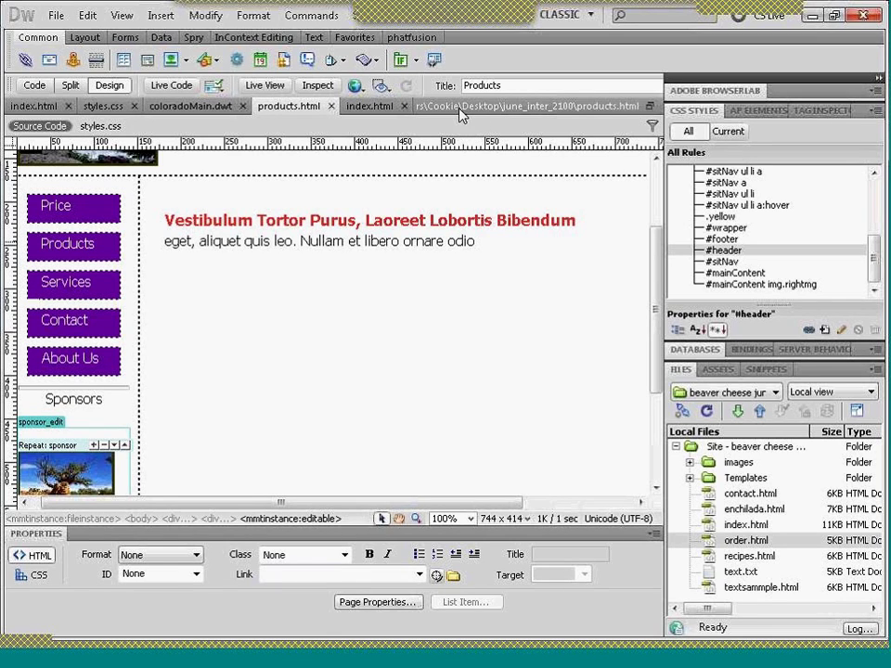
{"action": "left_click", "coordinate": [404, 106]}
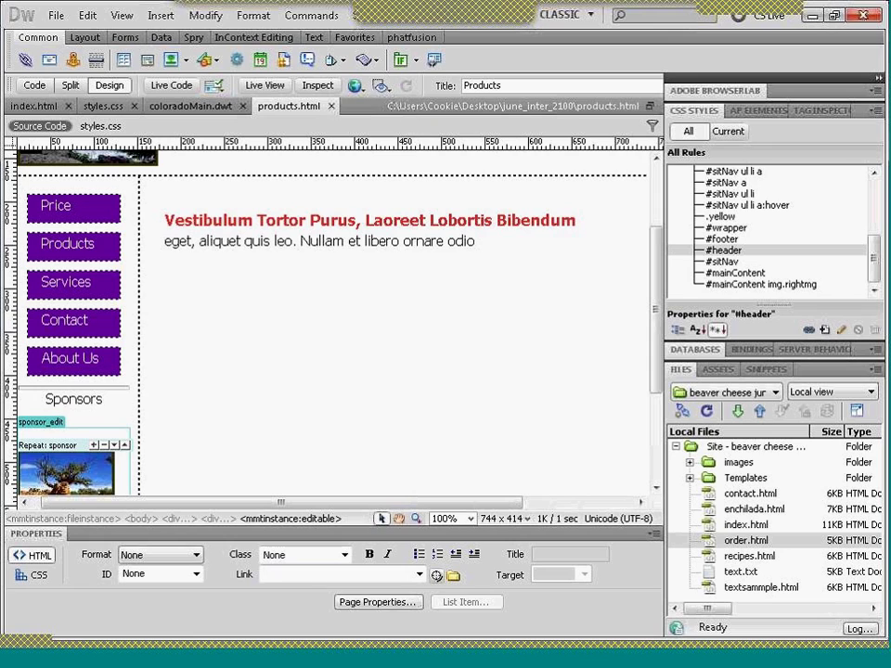
{"action": "left_click", "coordinate": [330, 106]}
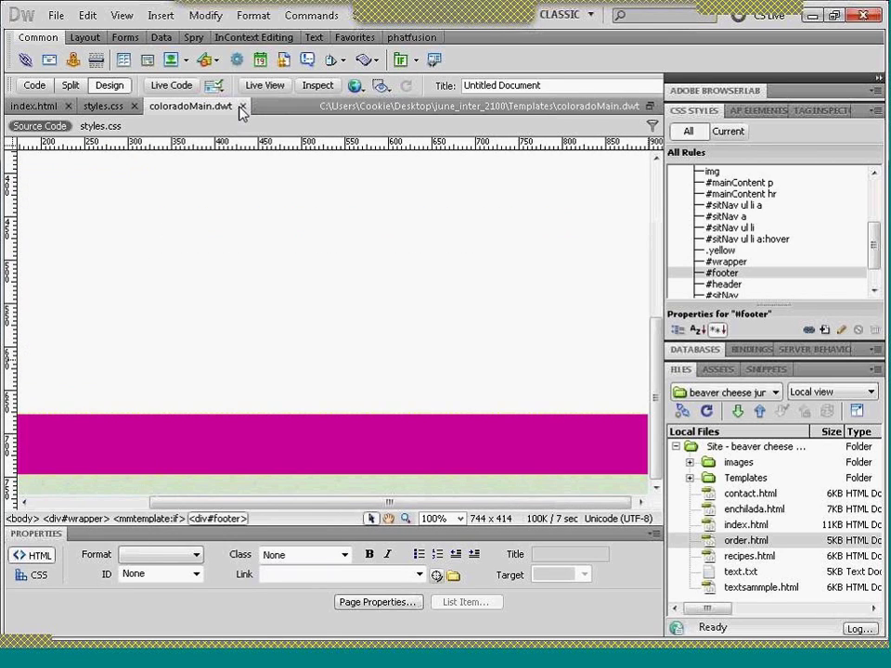
{"action": "left_click", "coordinate": [243, 106]}
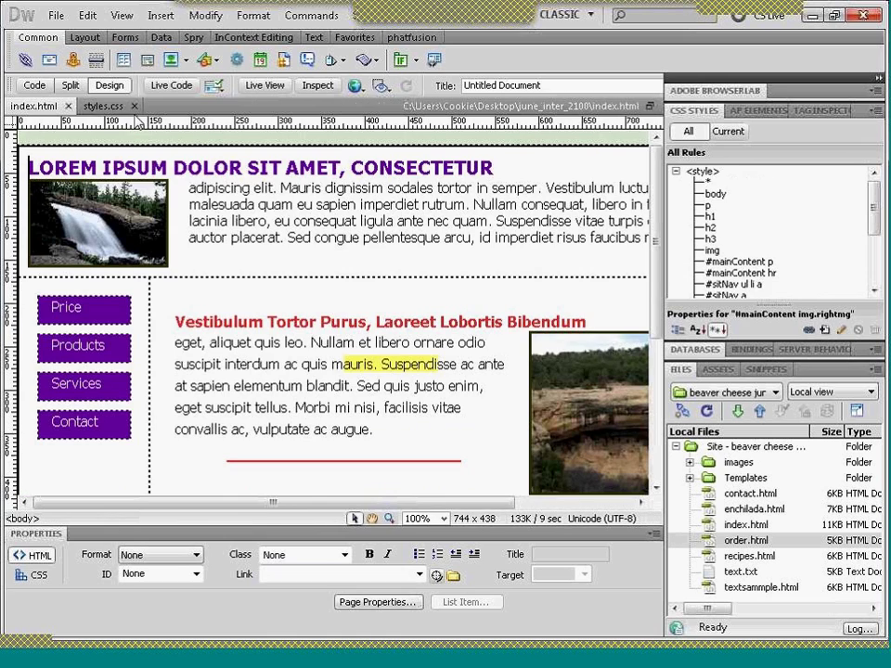
{"action": "left_click", "coordinate": [134, 106]}
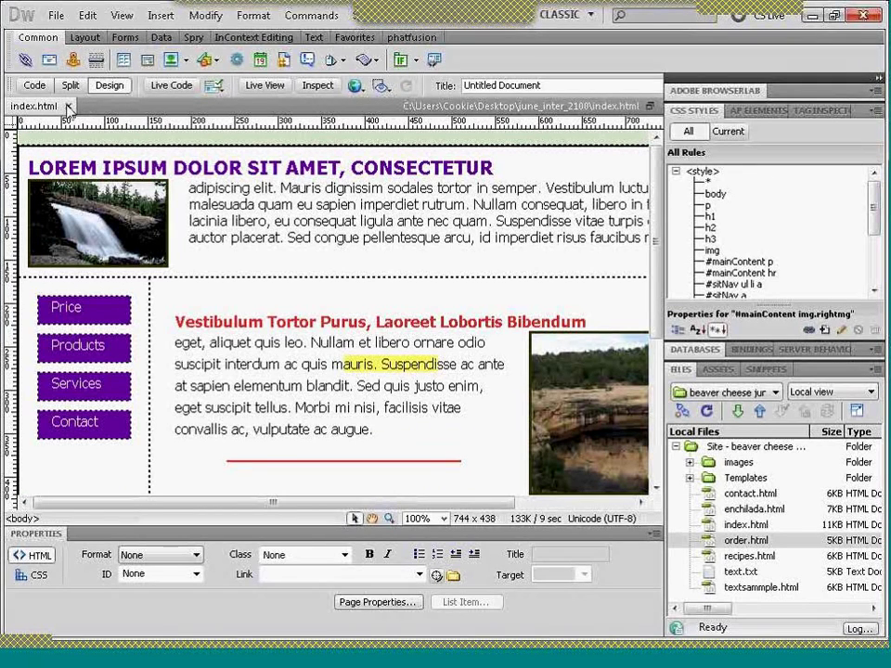
{"action": "left_click", "coordinate": [68, 106]}
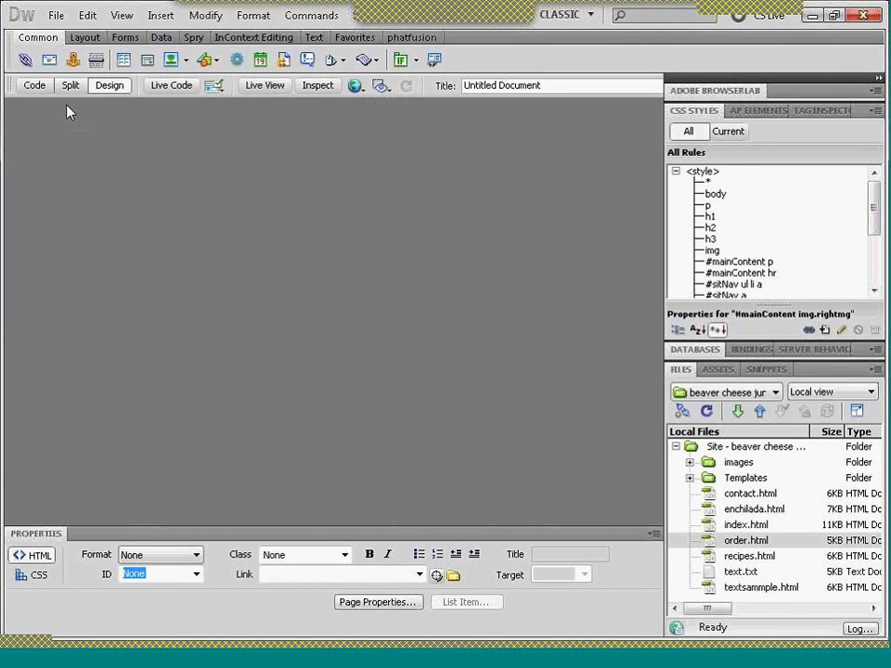
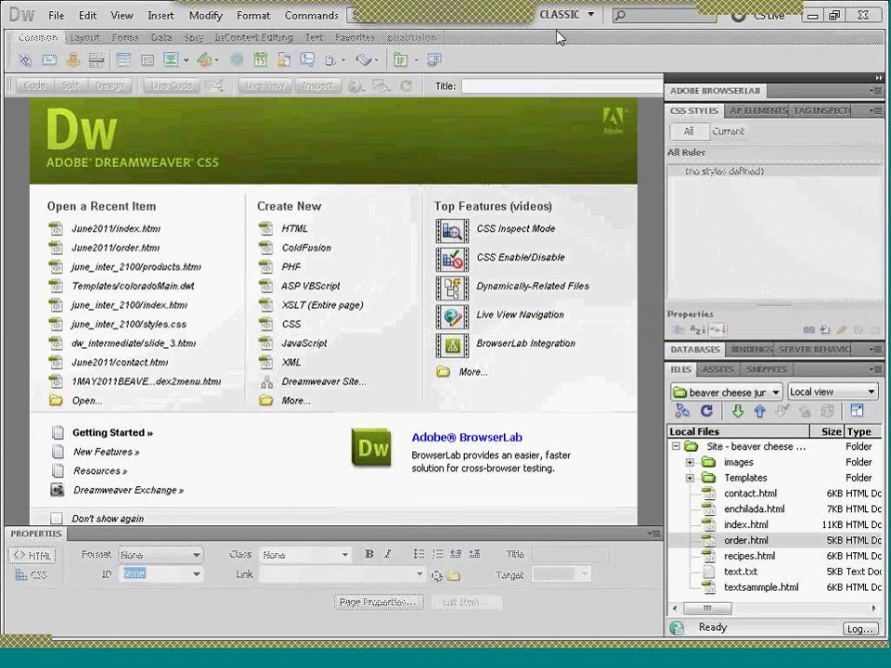
{"action": "left_click", "coordinate": [352, 16]}
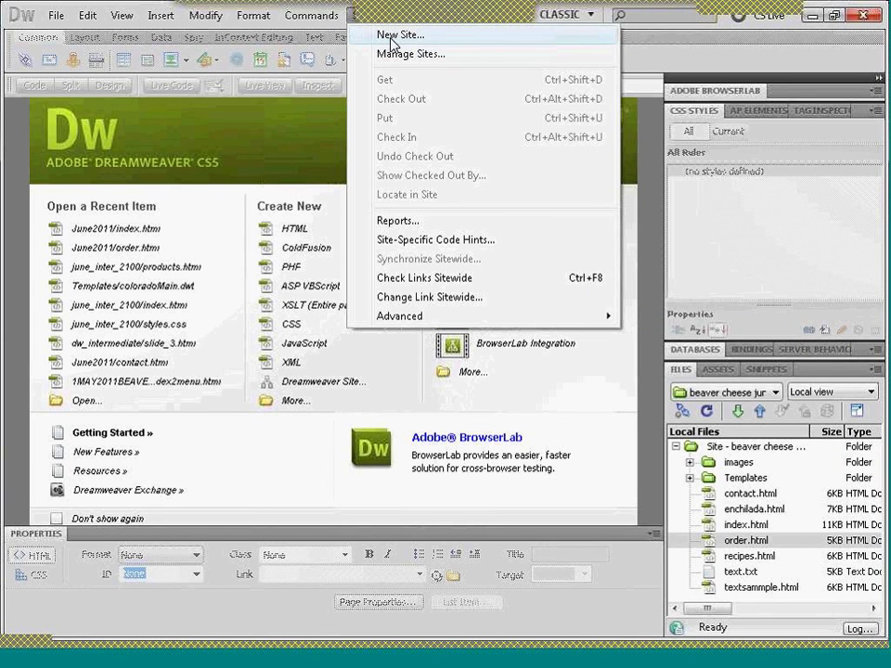
{"action": "left_click", "coordinate": [384, 35]}
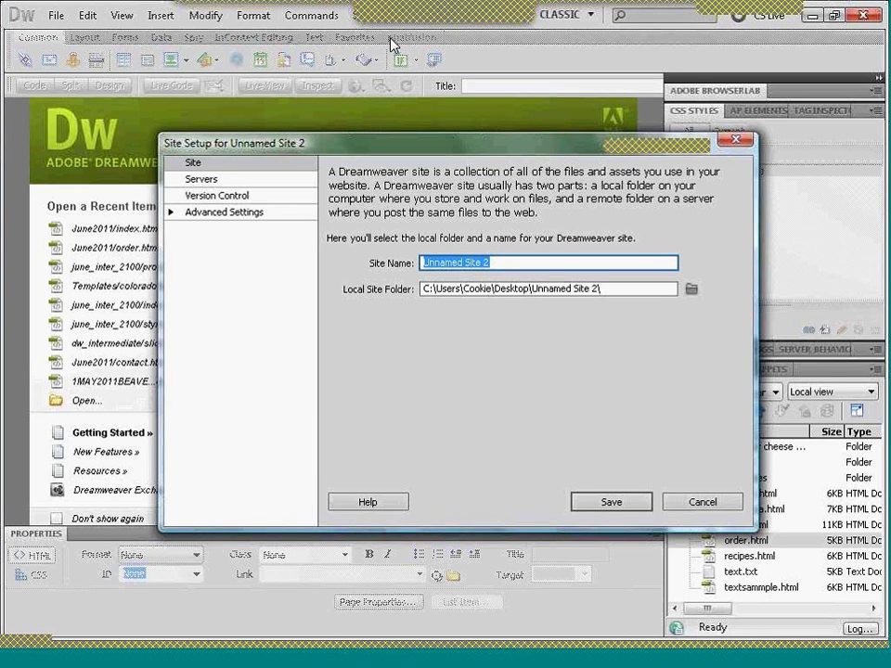
{"action": "type", "text": "photogr"}
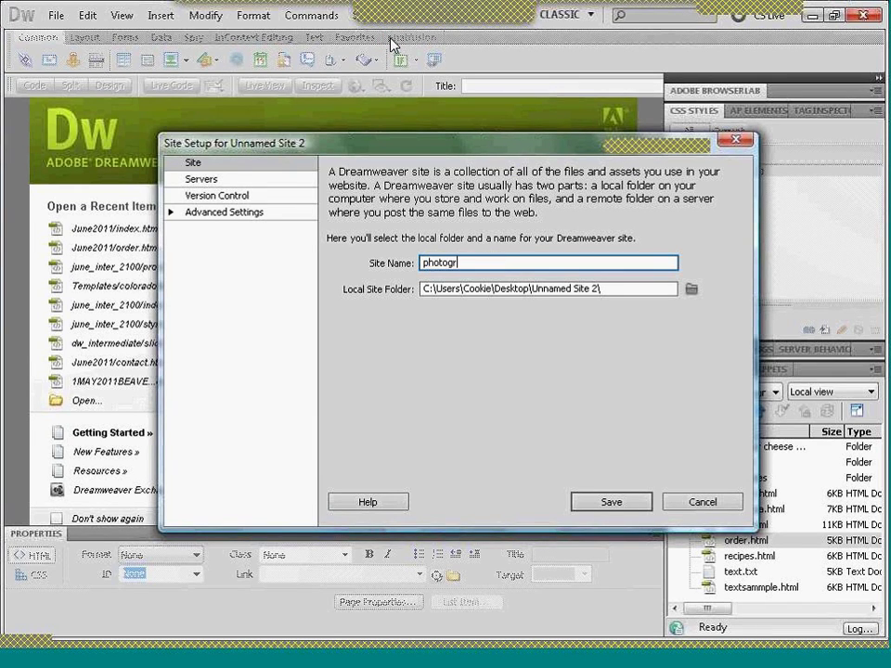
{"action": "type", "text": "aphy"}
{"action": "left_click", "coordinate": [698, 504]}
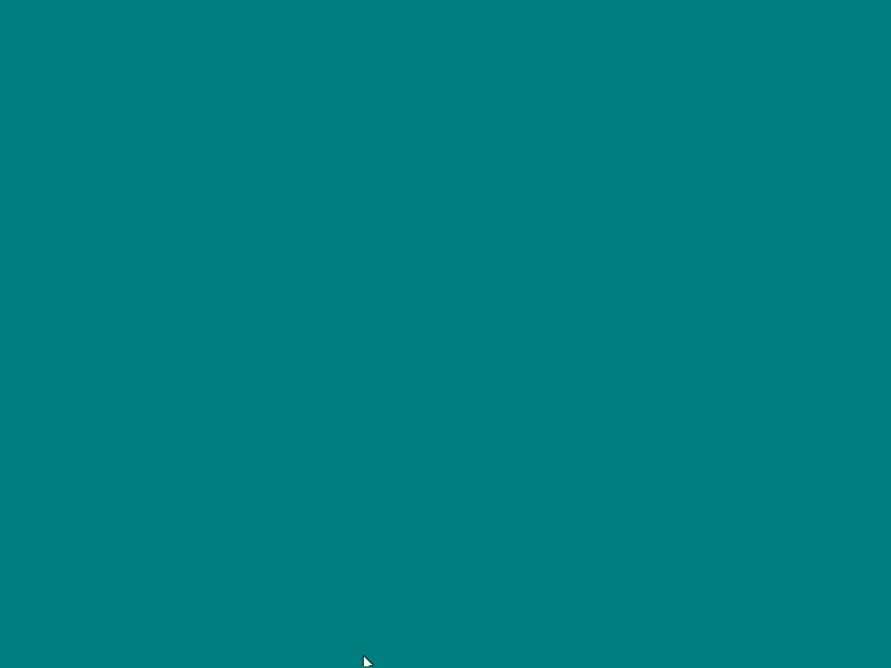
- Define a new site named "photo site" with the photo site folder on the desktop as its local root folder
{"action": "mouse_move", "coordinate": [365, 661]}
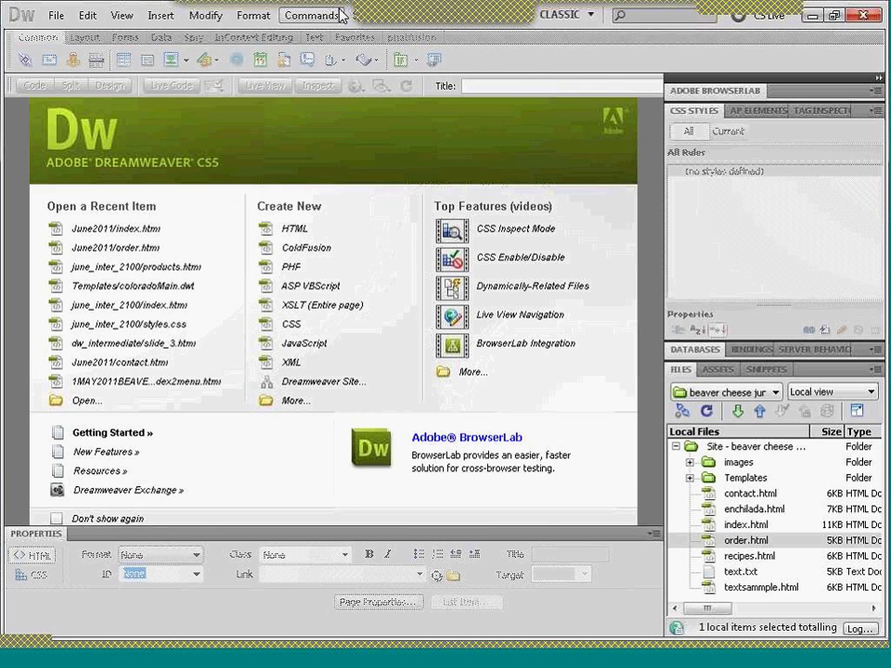
{"action": "left_click", "coordinate": [356, 16]}
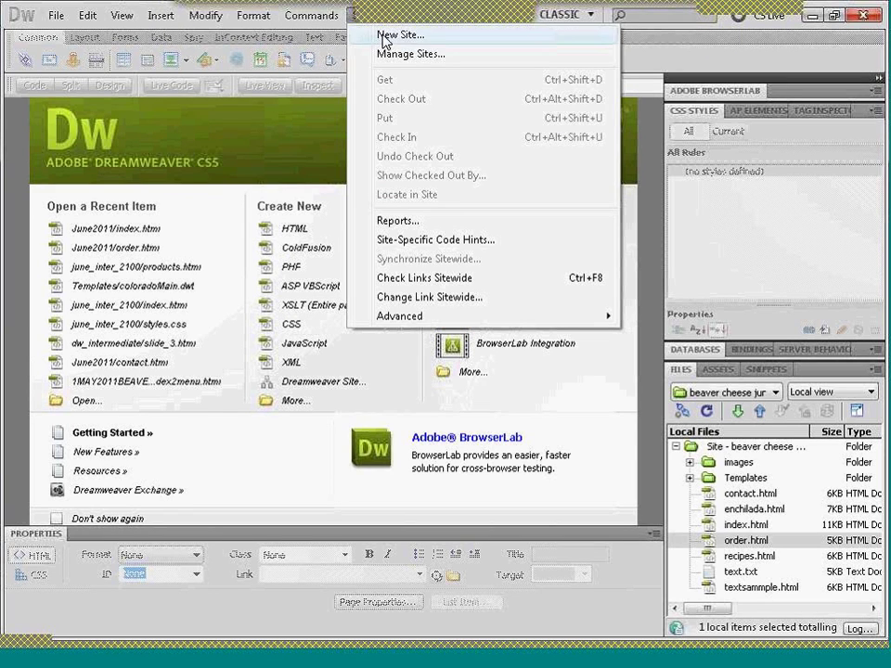
{"action": "left_click", "coordinate": [383, 37]}
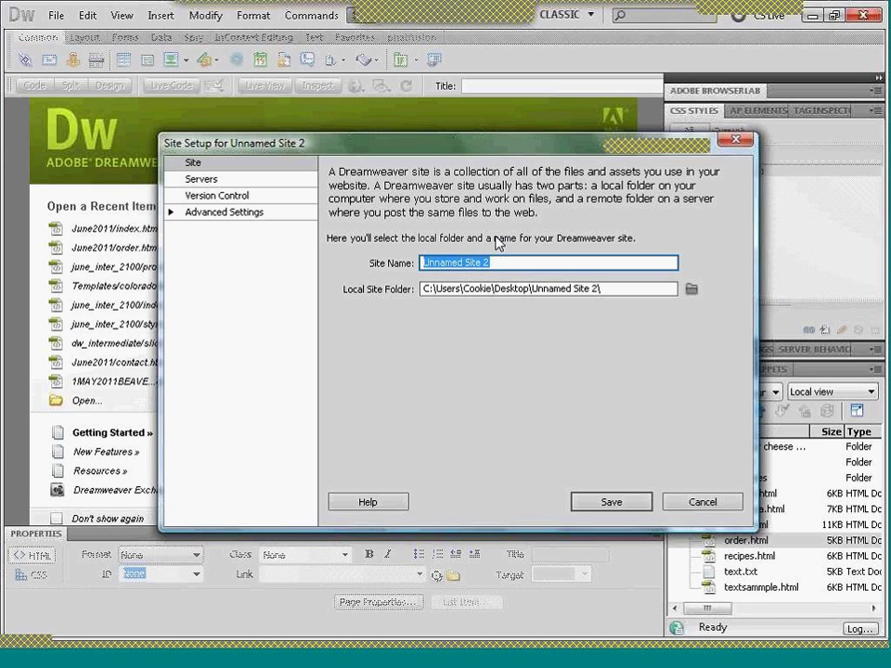
{"action": "type", "text": "photo"}
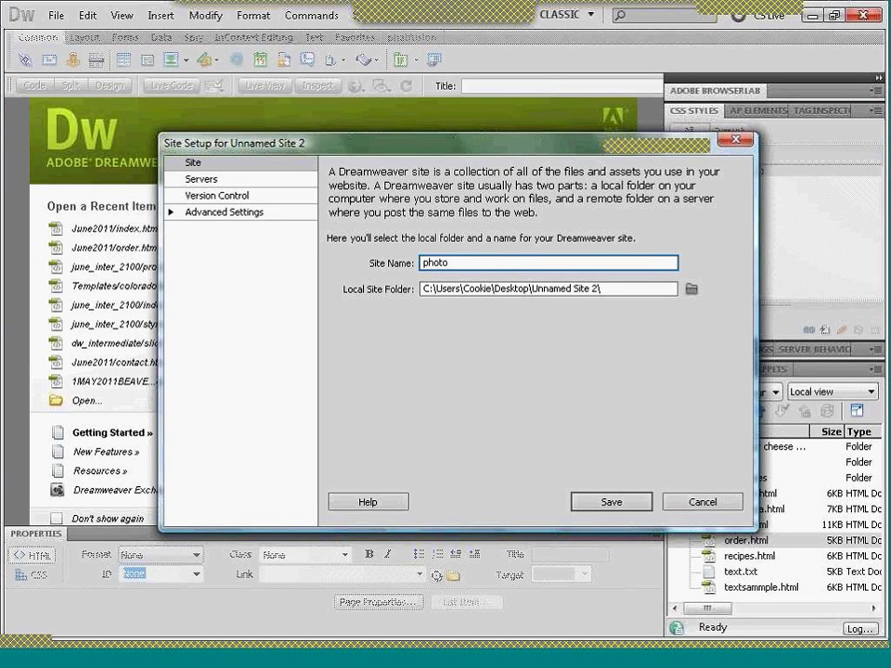
{"action": "type", "text": " site"}
{"action": "left_click", "coordinate": [690, 289]}
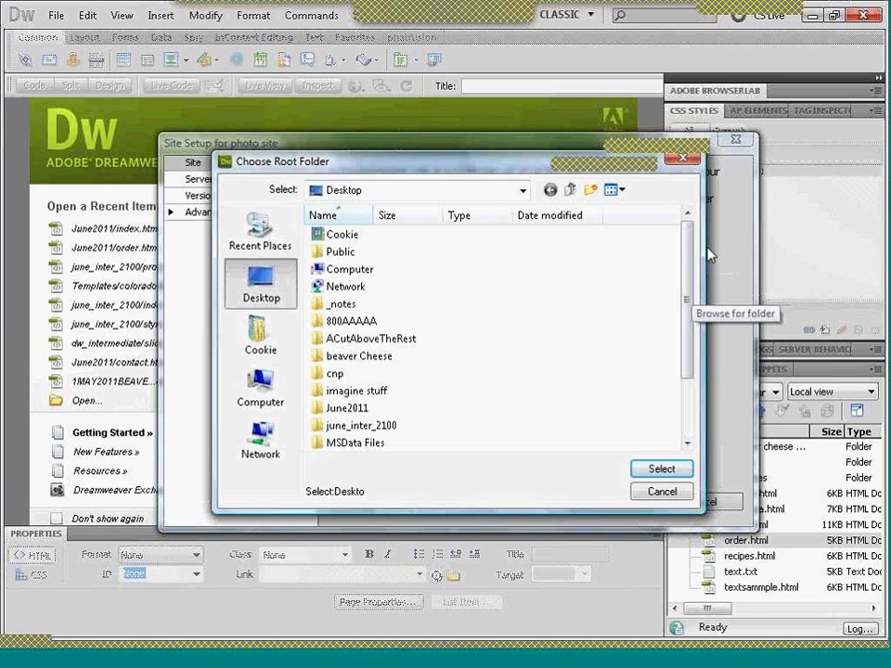
{"action": "left_click_drag", "start_coordinate": [686, 264], "coordinate": [696, 316]}
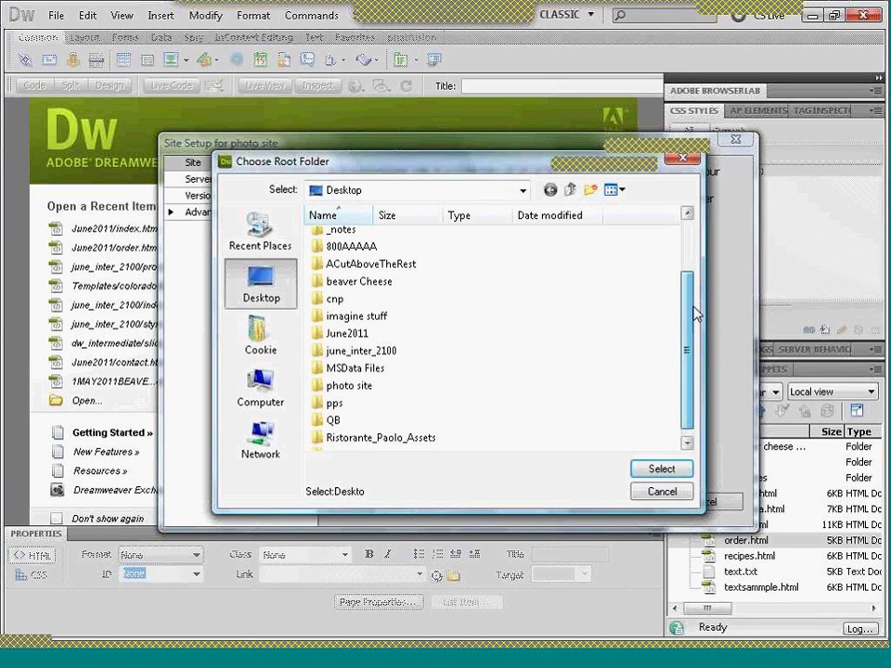
{"action": "double_click", "coordinate": [363, 389]}
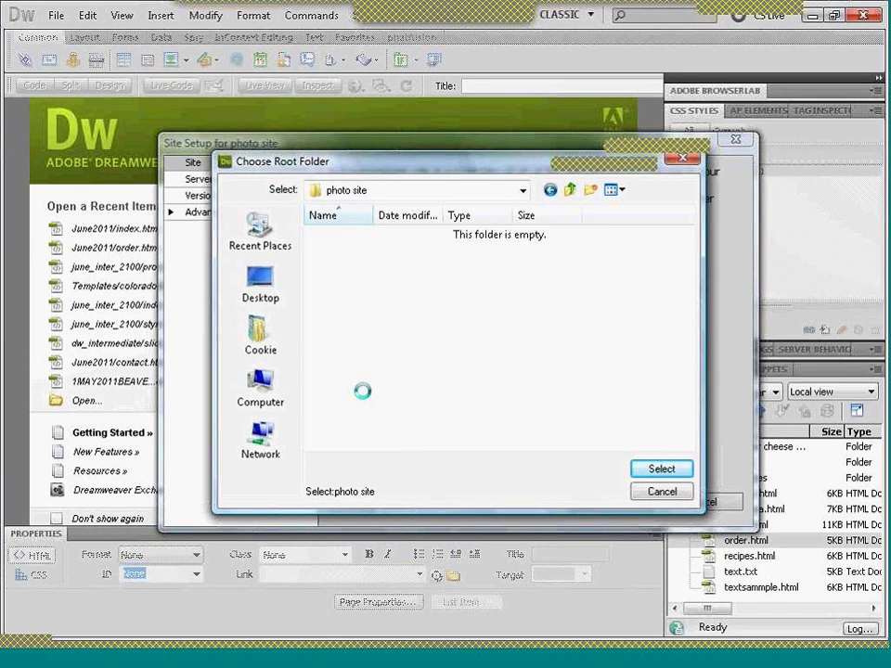
{"action": "left_click", "coordinate": [657, 470]}
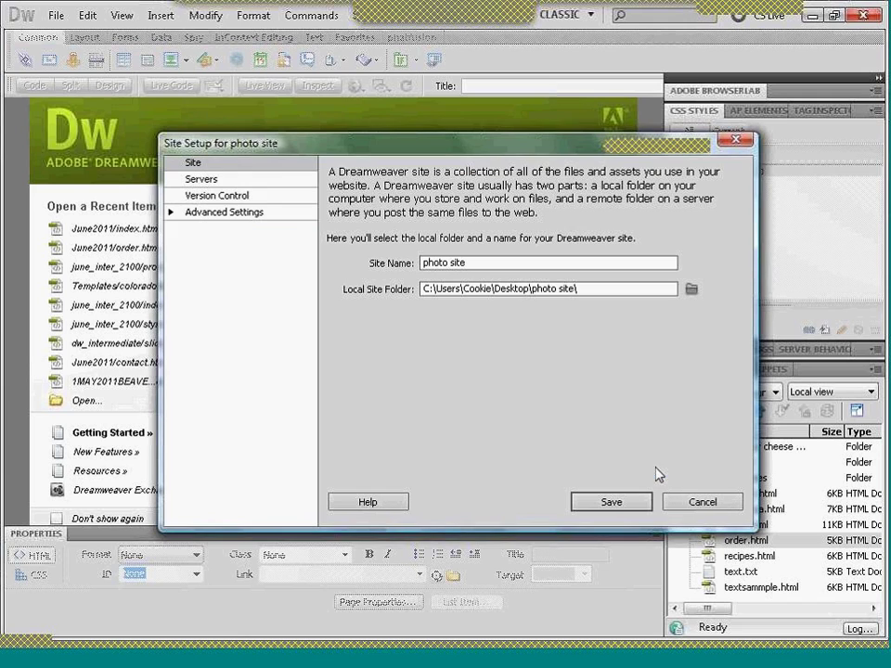
{"action": "left_click", "coordinate": [624, 506]}
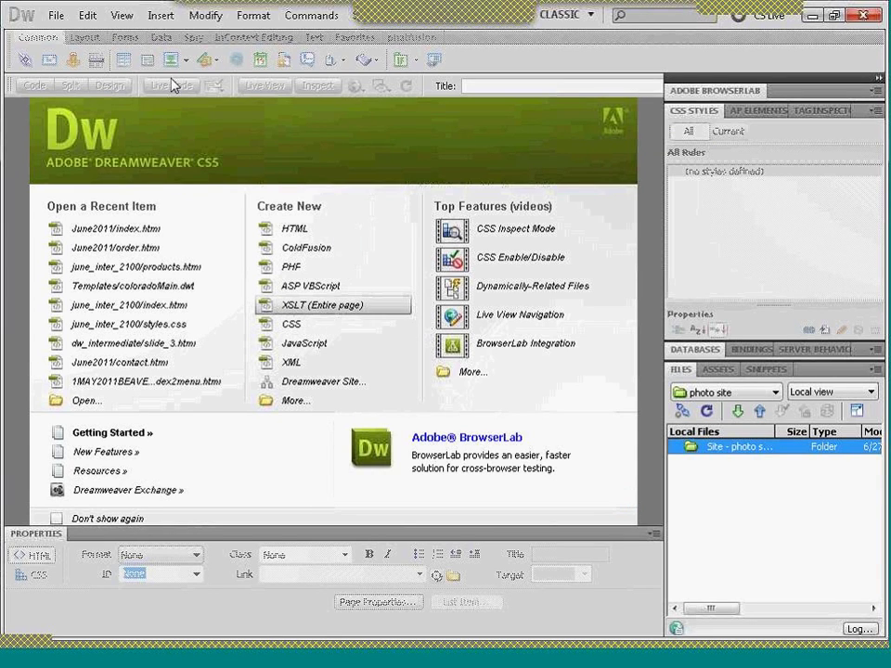
- Create a new blank HTML page with no layout and the XHTML 1.0 Transitional doctype
{"action": "left_click", "coordinate": [58, 18]}
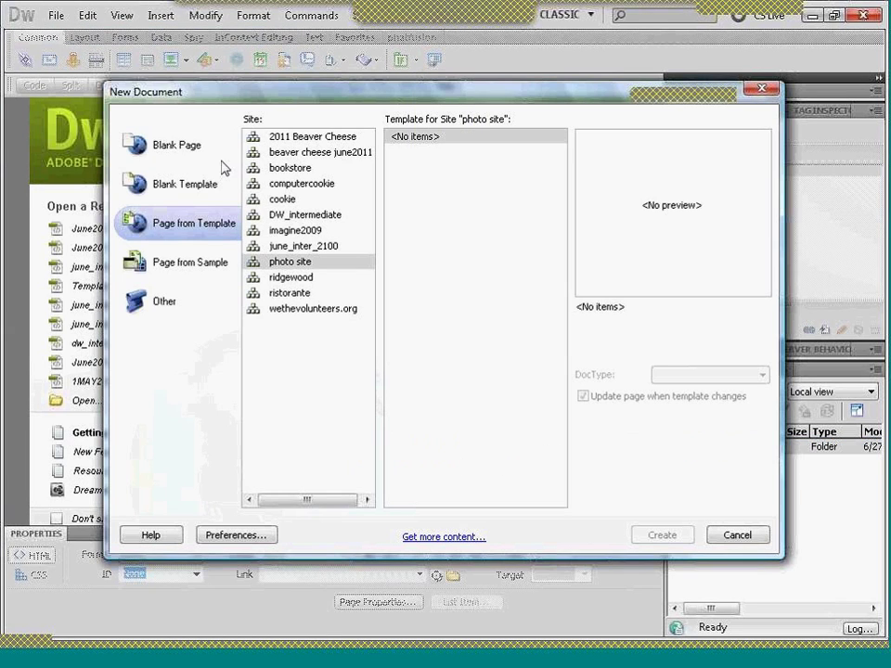
{"action": "left_click", "coordinate": [190, 150]}
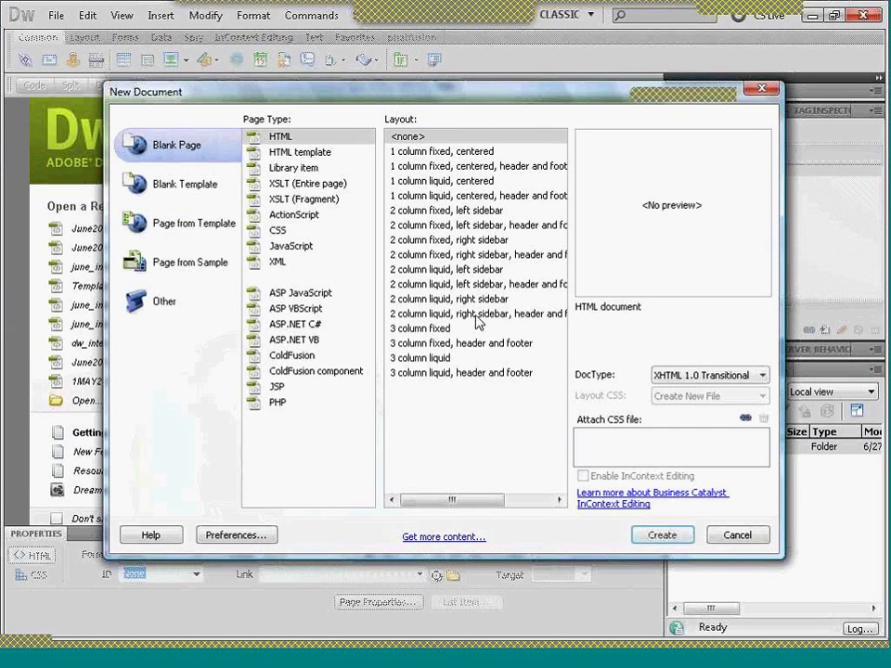
{"action": "left_click", "coordinate": [664, 543]}
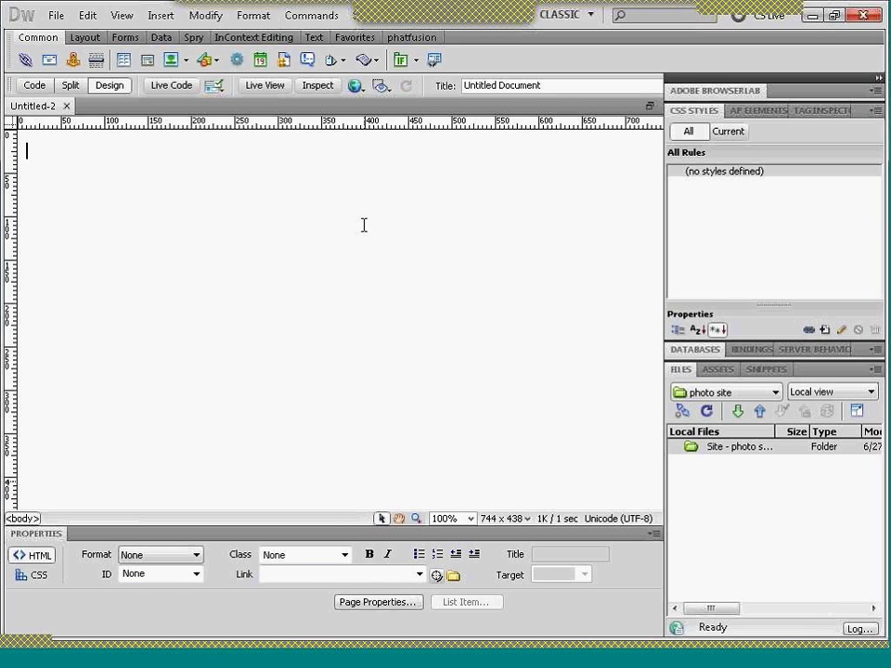
- Start a div at the insertion point with the ID wrapper and create a #wrapper CSS rule defined in this document only
{"action": "left_click", "coordinate": [146, 61]}
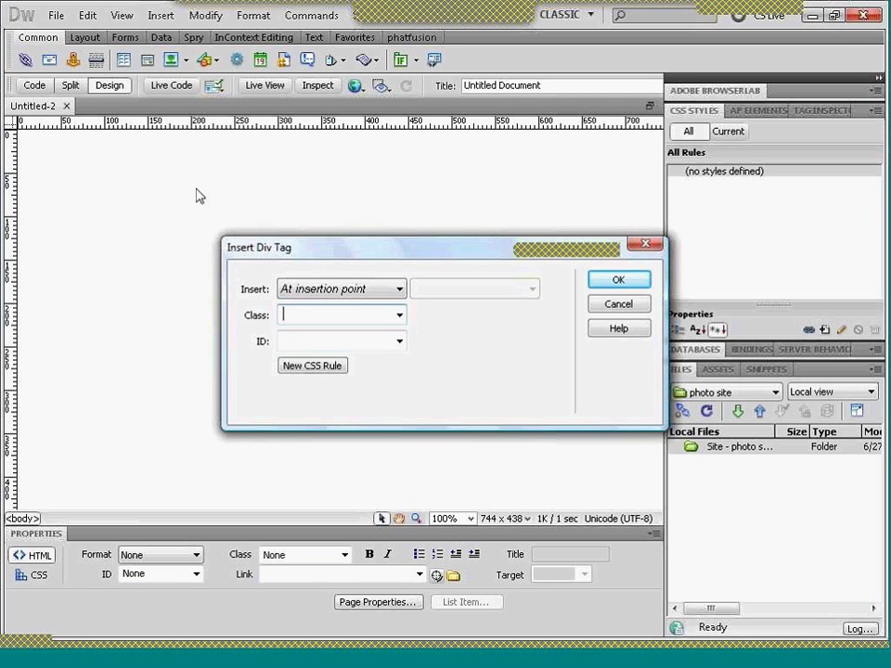
{"action": "left_click", "coordinate": [304, 345]}
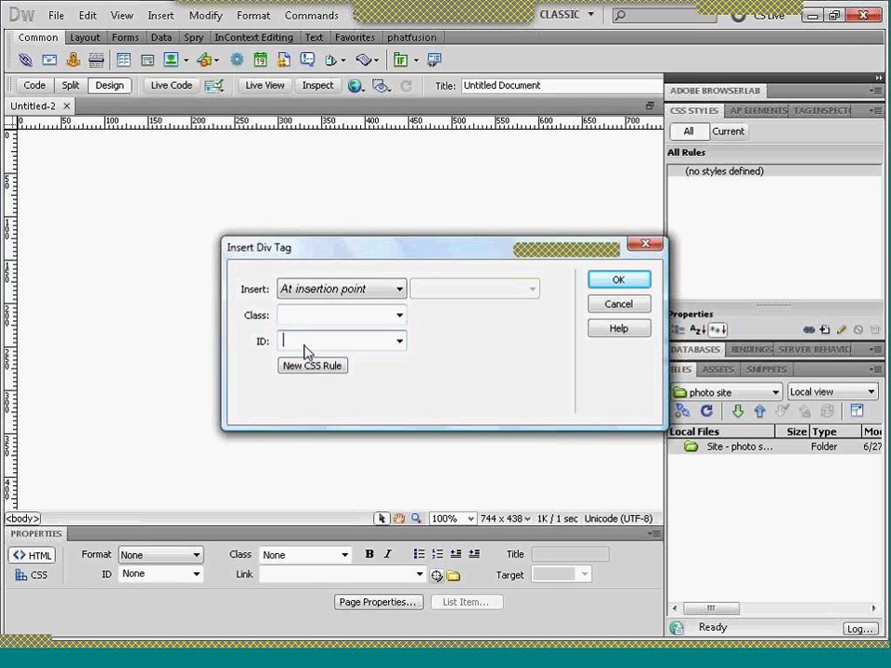
{"action": "type", "text": "wrapper"}
{"action": "left_click", "coordinate": [304, 367]}
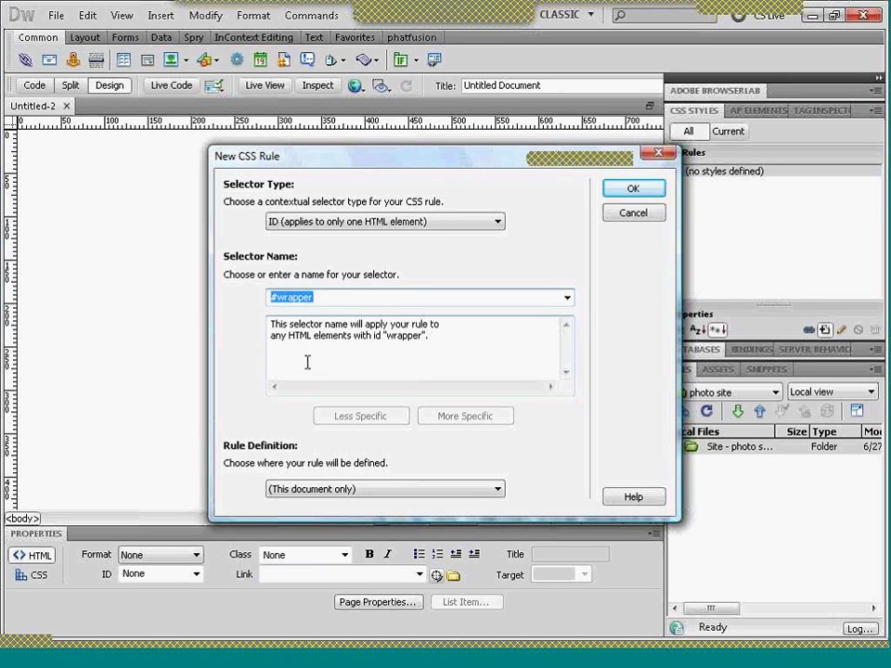
{"action": "left_click", "coordinate": [631, 189]}
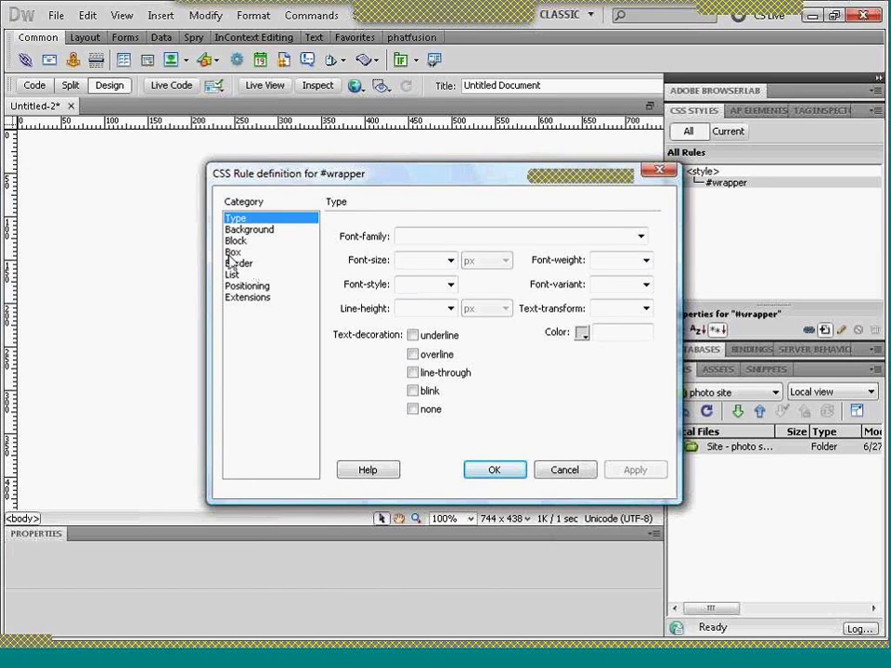
- Give the #wrapper rule a width of 800 px, a height of 800 px and a left float, and insert the div
{"action": "left_click", "coordinate": [227, 256]}
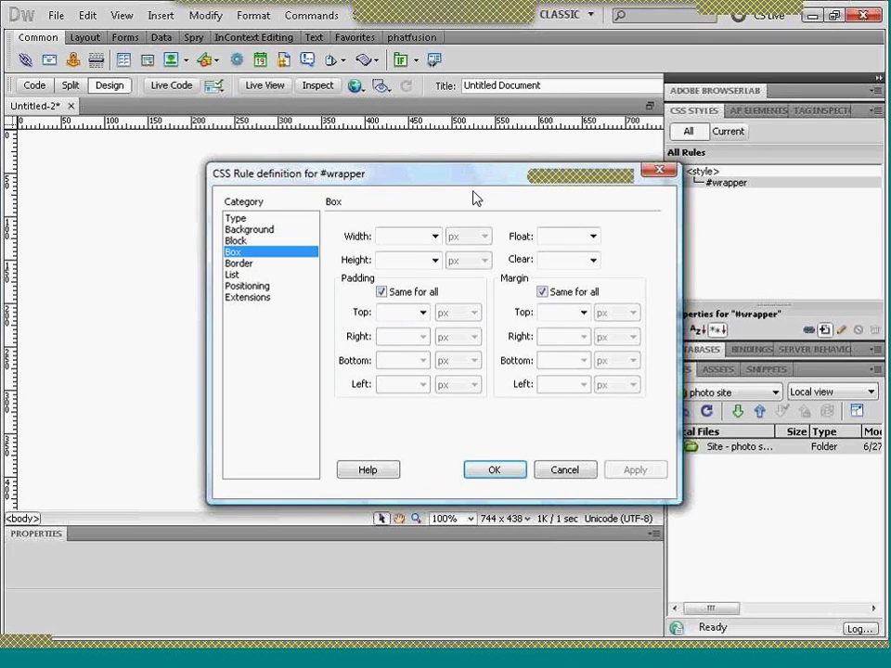
{"action": "left_click", "coordinate": [414, 236]}
{"action": "type", "text": "800"}
{"action": "key", "text": "Tab"}
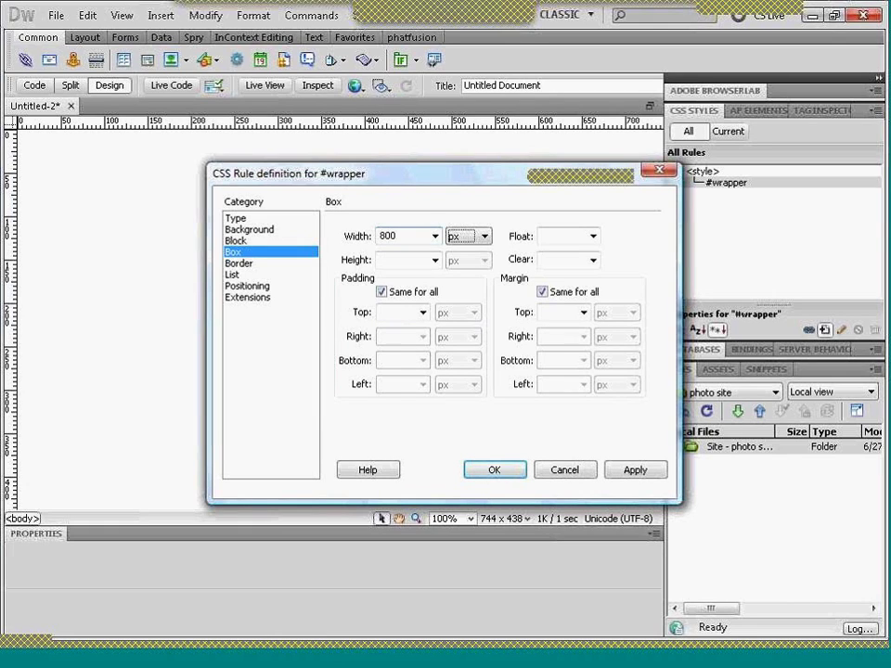
{"action": "key", "text": "Tab"}
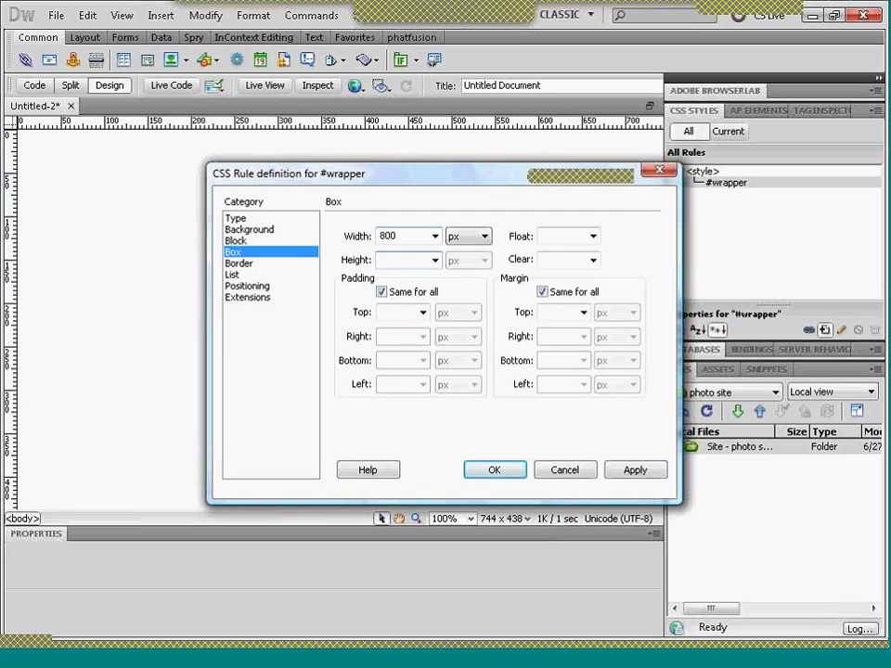
{"action": "type", "text": "800"}
{"action": "key", "text": "Tab"}
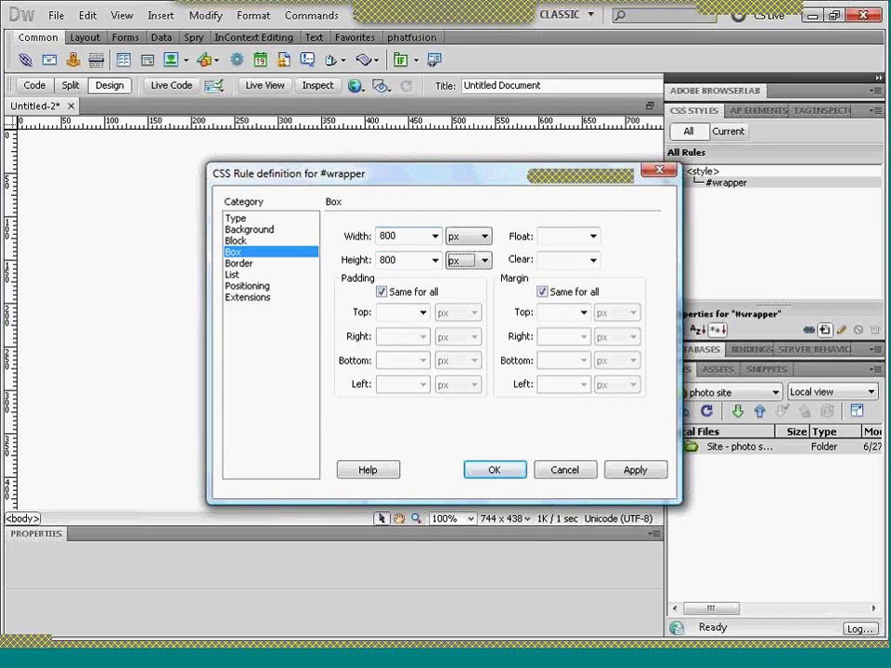
{"action": "left_click", "coordinate": [594, 238]}
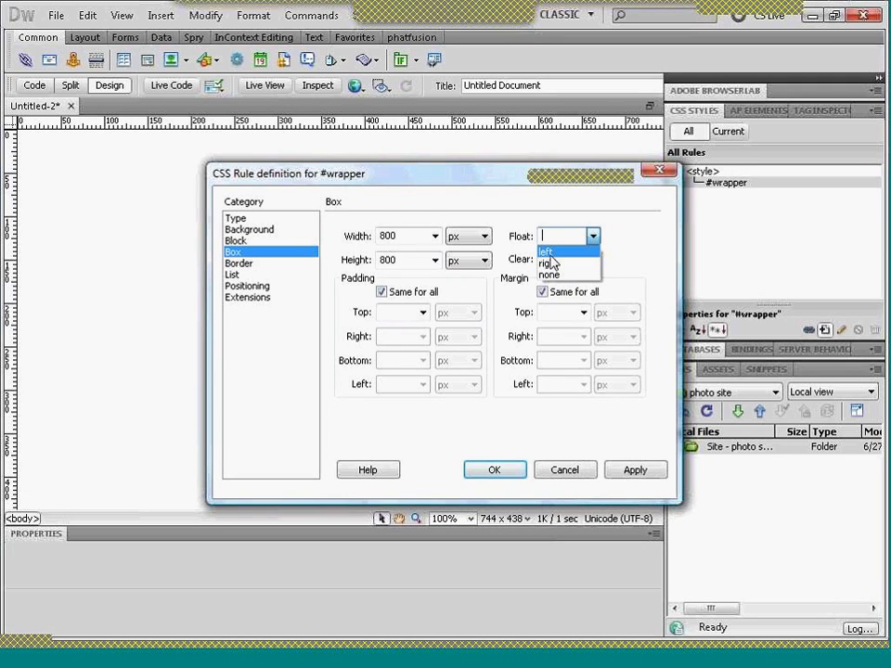
{"action": "left_click", "coordinate": [547, 252]}
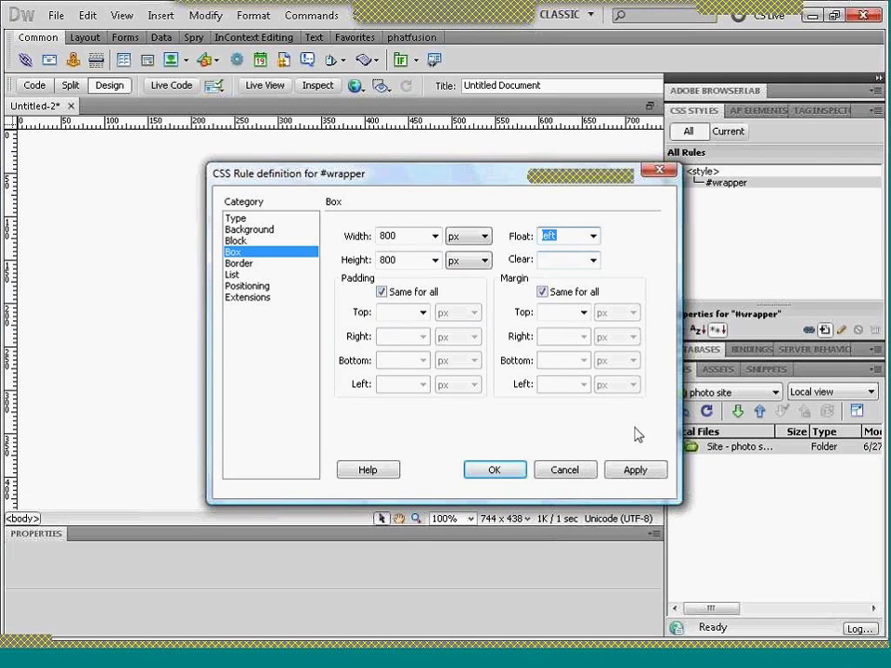
{"action": "left_click", "coordinate": [637, 469]}
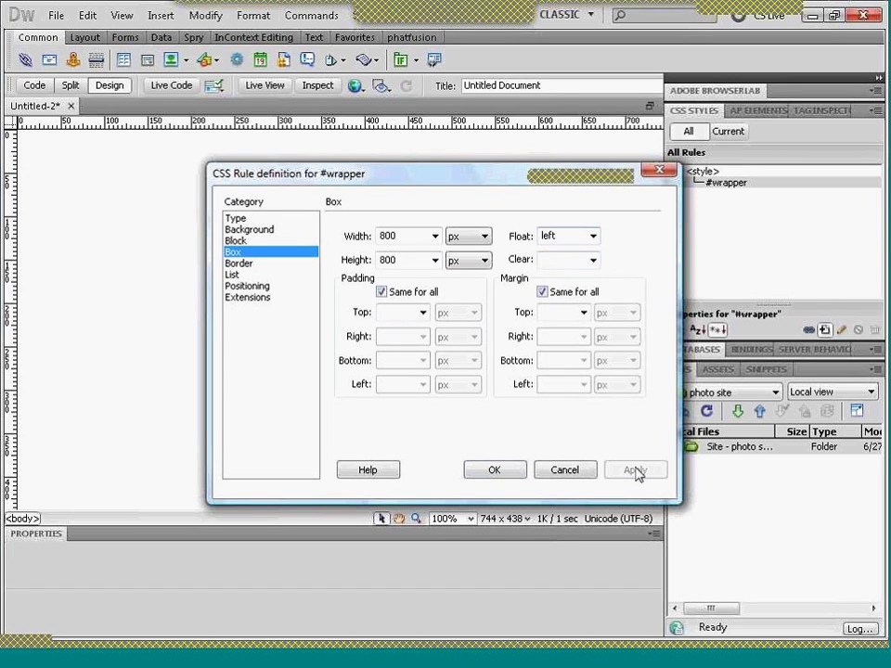
{"action": "left_click", "coordinate": [494, 470]}
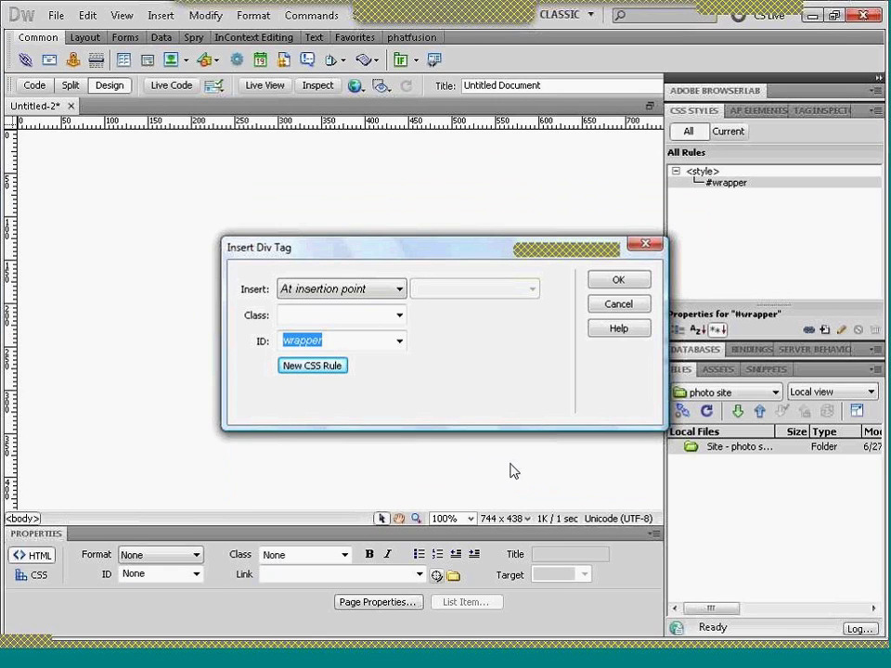
{"action": "left_click", "coordinate": [618, 282]}
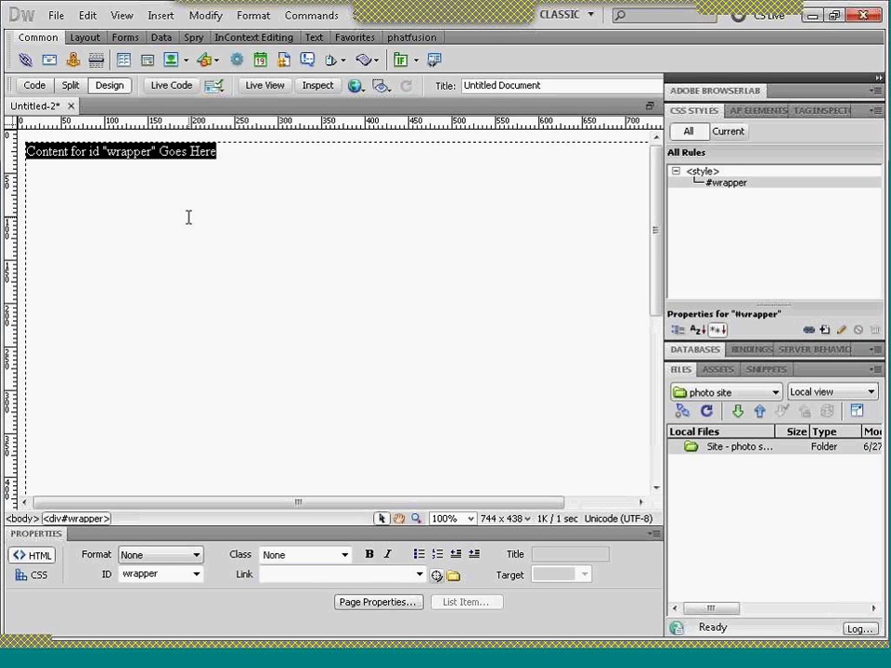
- Replace the wrapper div's placeholder text with "Header Nav mainContent Footer"
{"action": "type", "text": "He"}
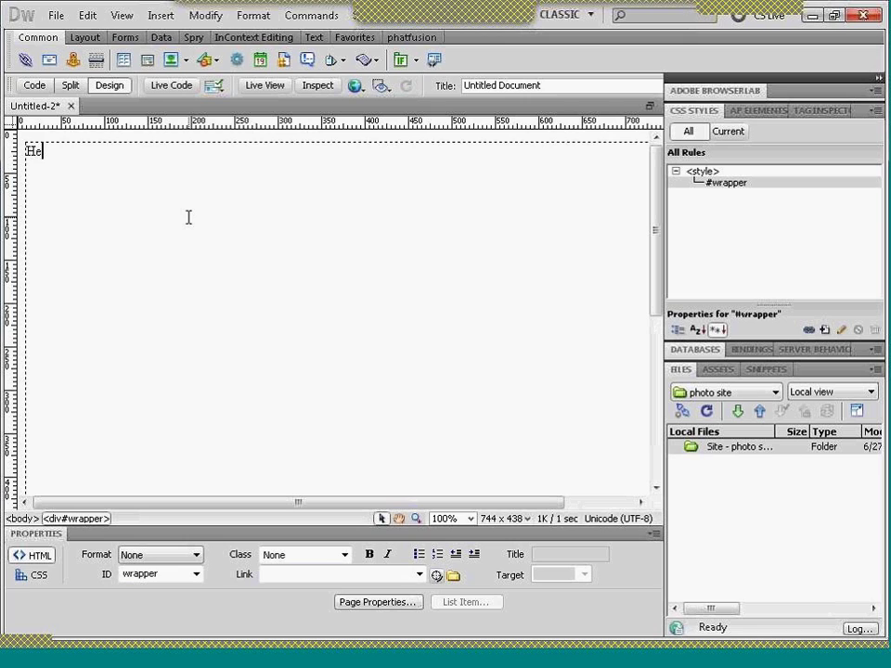
{"action": "type", "text": "ader"}
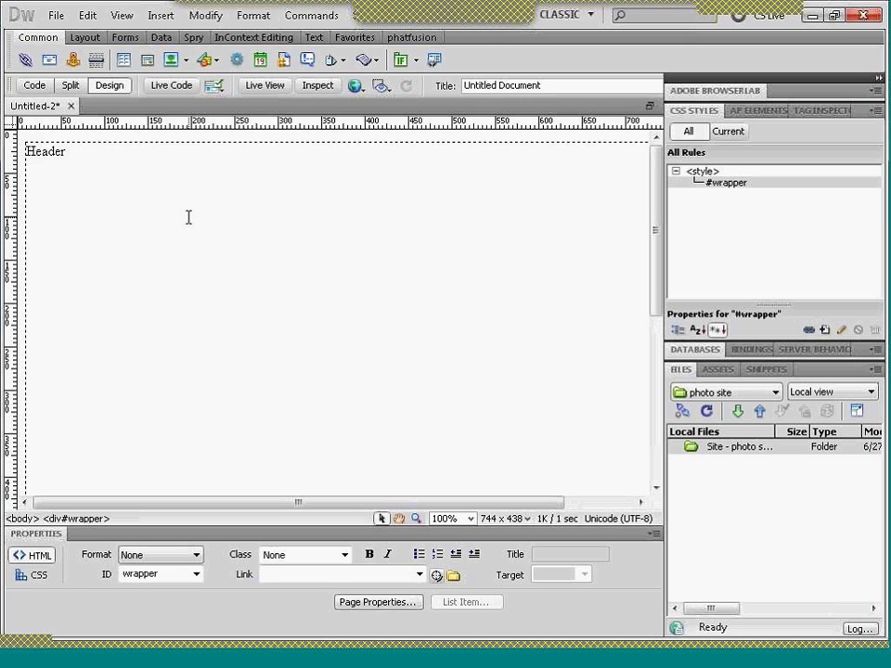
{"action": "type", "text": "Nav maincontent"}
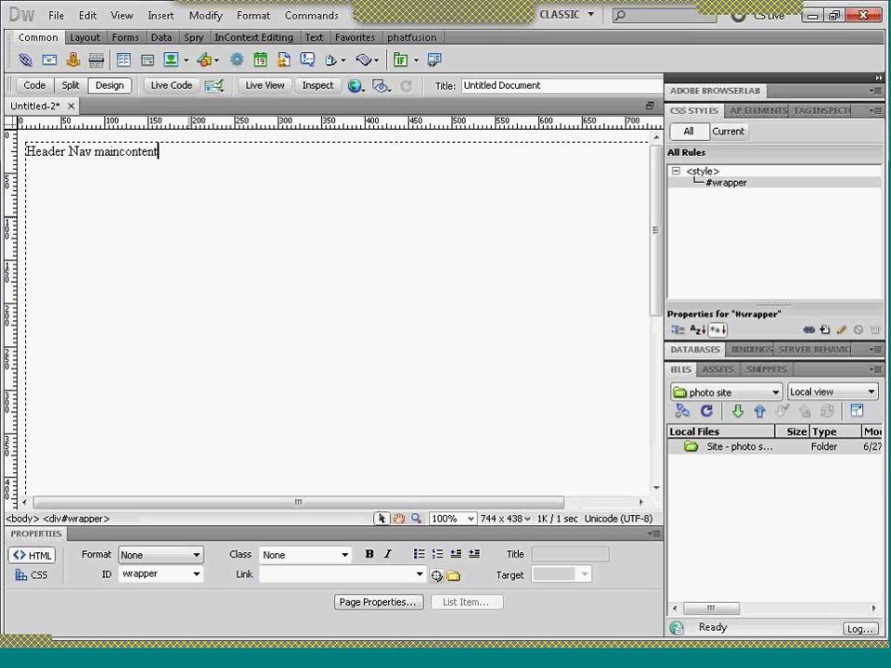
{"action": "left_click", "coordinate": [127, 152]}
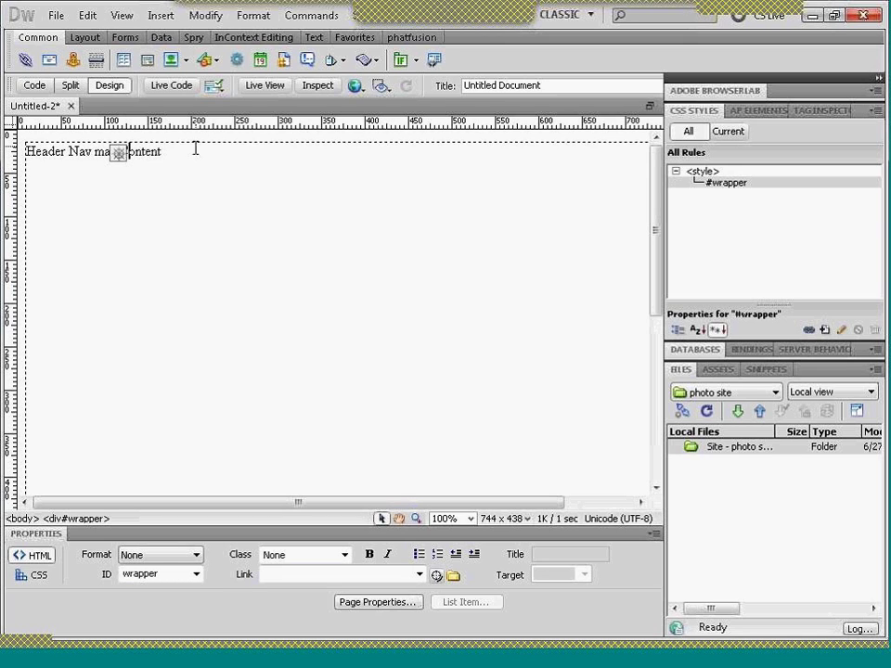
{"action": "type", "text": "Footer"}
- Start a div wrapped around the word Header with the ID Header, and create a #Header CSS rule defined in this document only
{"action": "left_click", "coordinate": [49, 151]}
{"action": "double_click", "coordinate": [49, 152]}
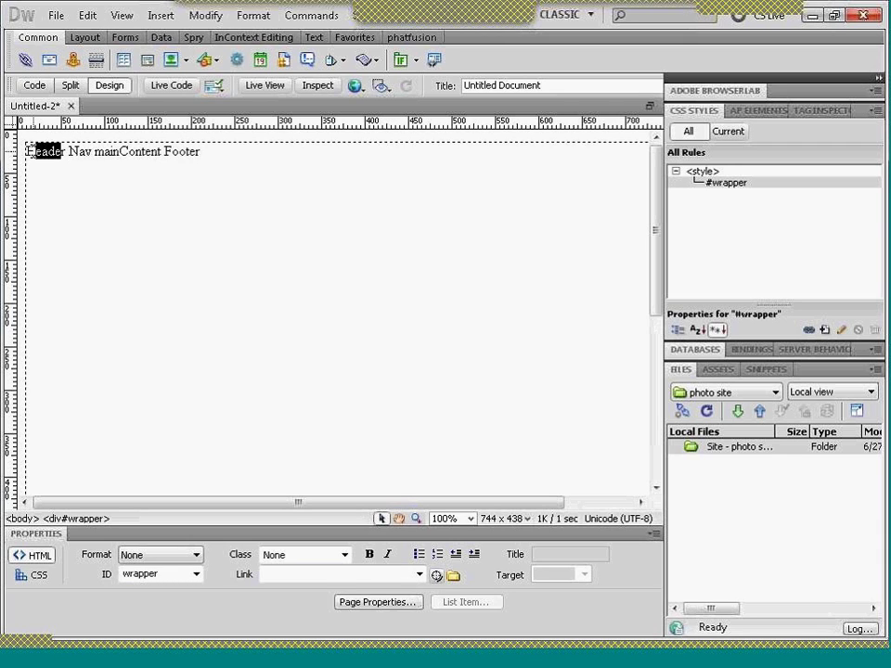
{"action": "left_click", "coordinate": [63, 151]}
{"action": "left_click_drag", "start_coordinate": [63, 151], "coordinate": [19, 163]}
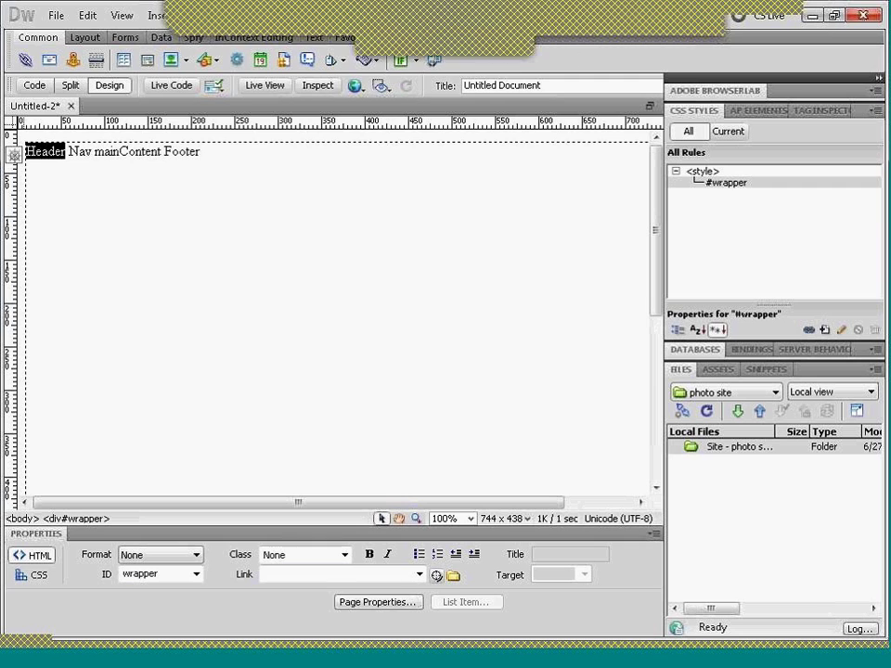
{"action": "right_click", "coordinate": [46, 160]}
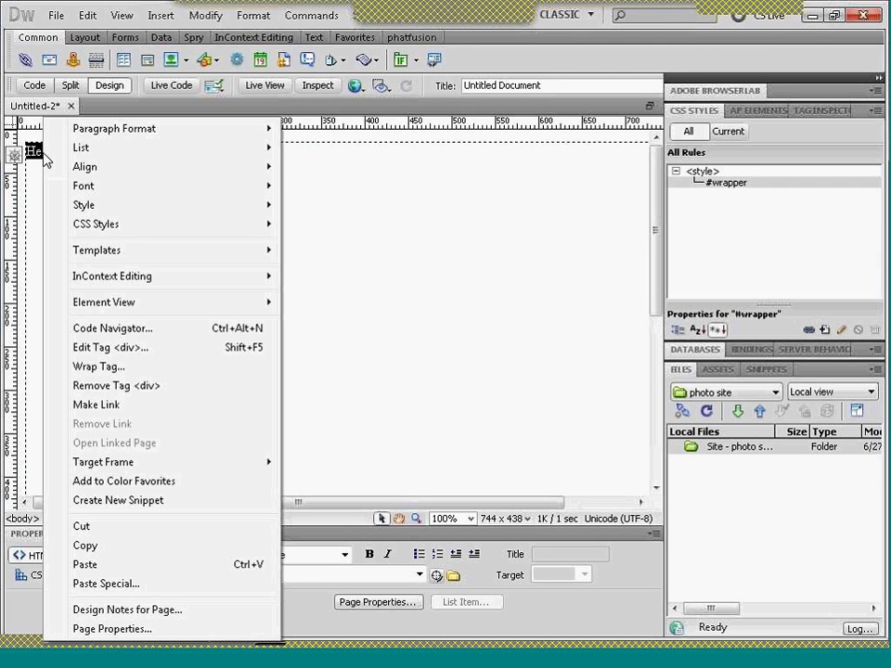
{"action": "left_click", "coordinate": [86, 547]}
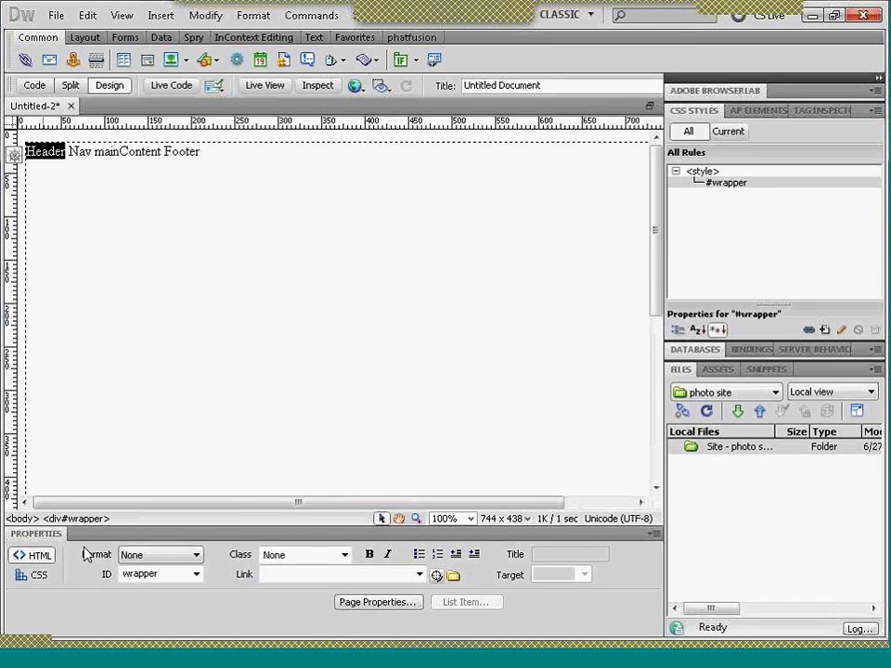
{"action": "left_click", "coordinate": [149, 62]}
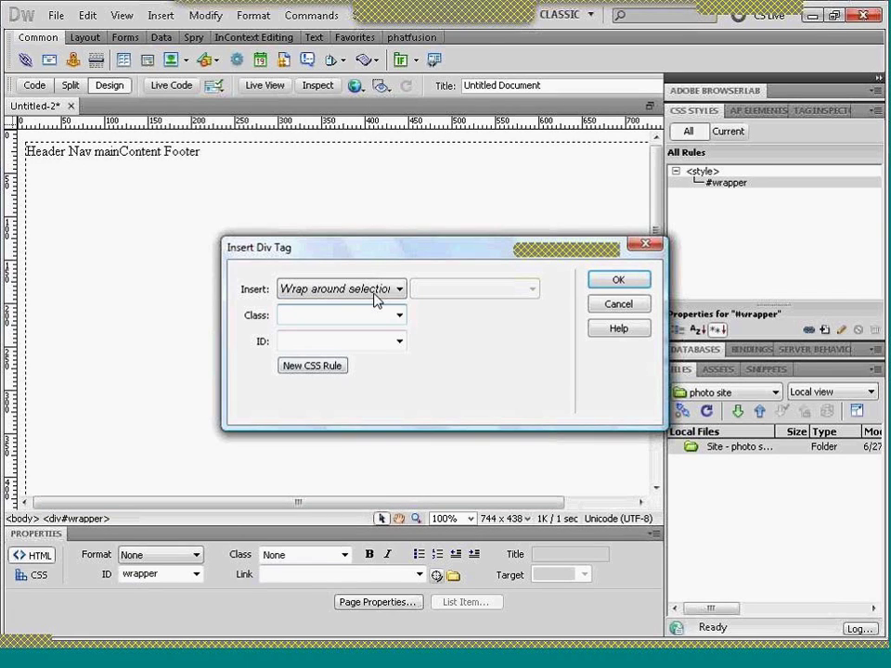
{"action": "left_click", "coordinate": [288, 345]}
{"action": "type", "text": "Header"}
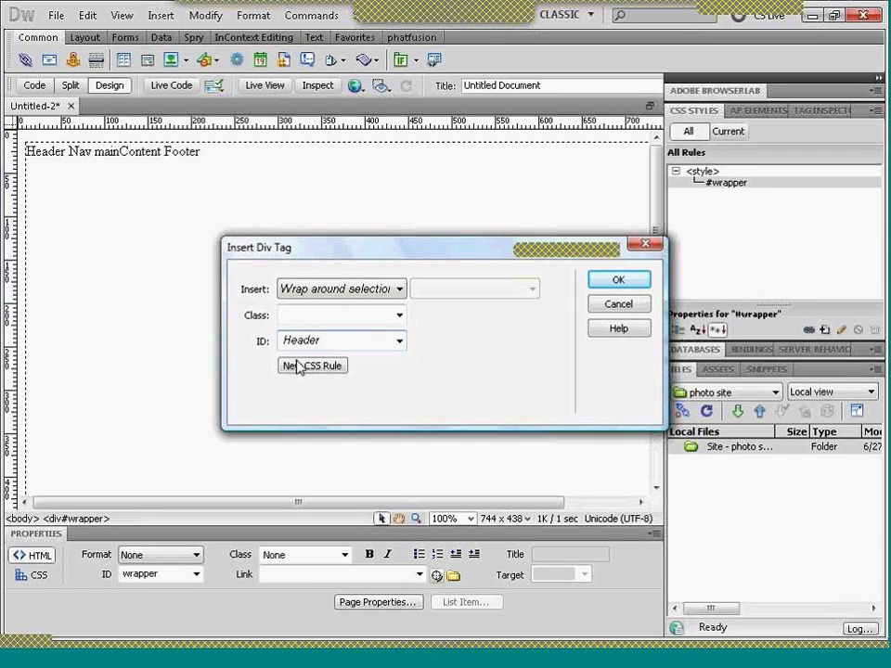
{"action": "left_click", "coordinate": [299, 367]}
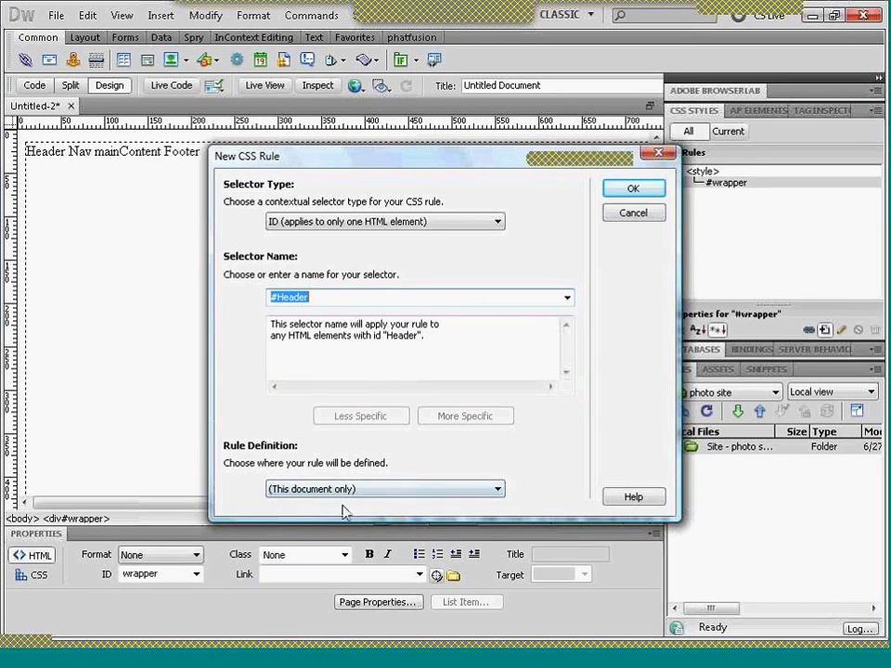
{"action": "left_click", "coordinate": [635, 189]}
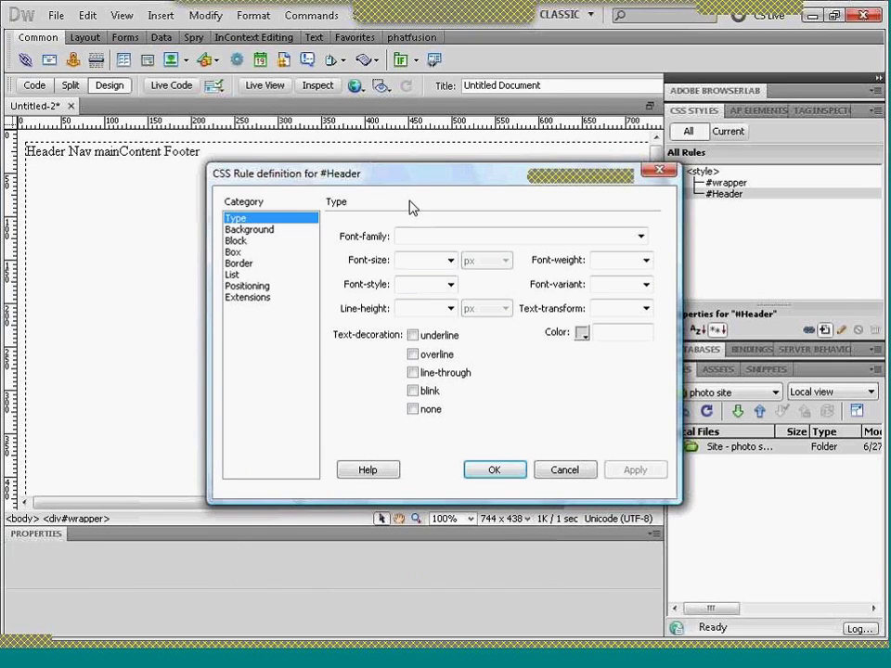
- Give the #Header rule a width of 800 px, a height of 60 px and a left float, and insert the div
{"action": "left_click", "coordinate": [232, 255]}
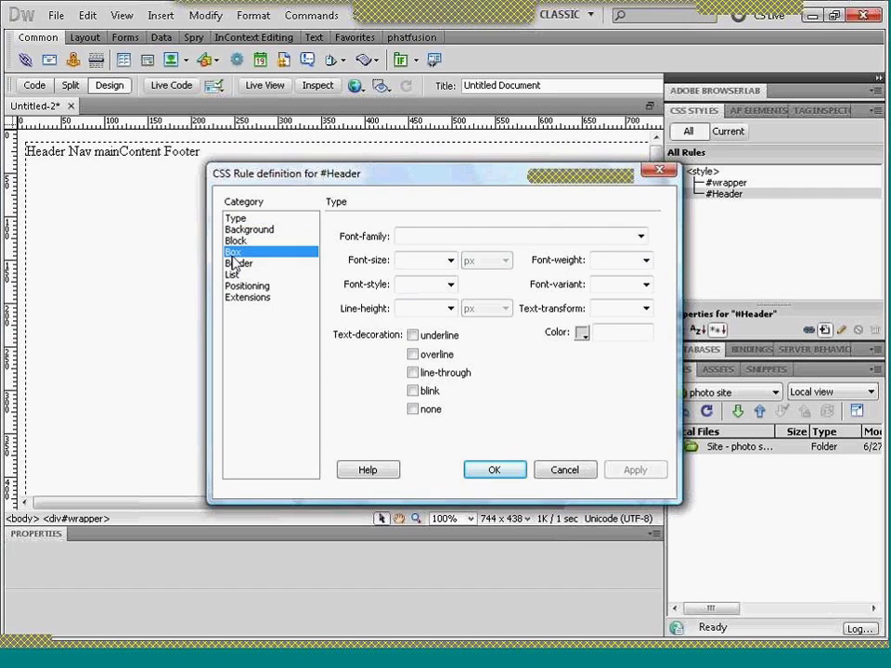
{"action": "left_click", "coordinate": [400, 236]}
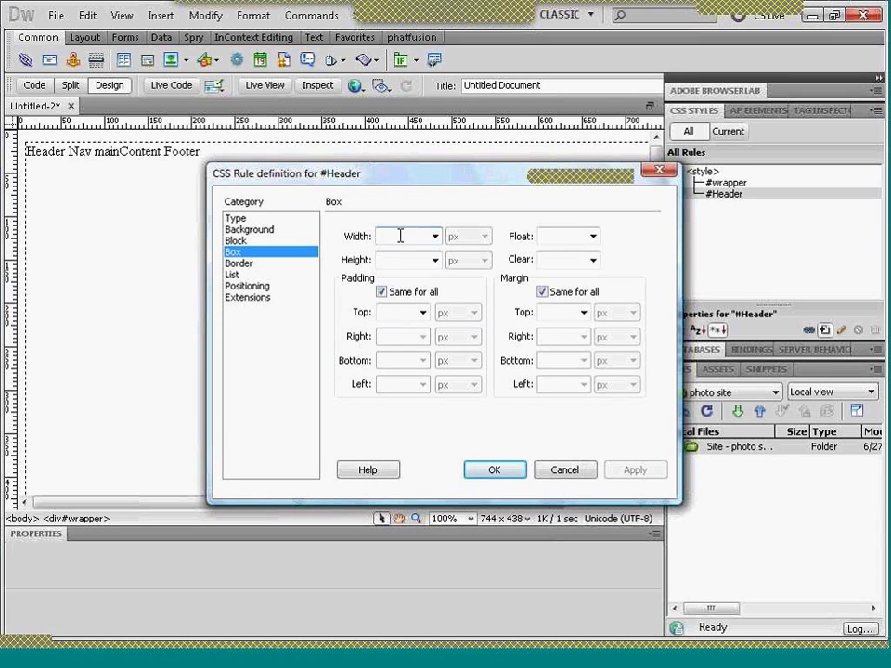
{"action": "type", "text": "800"}
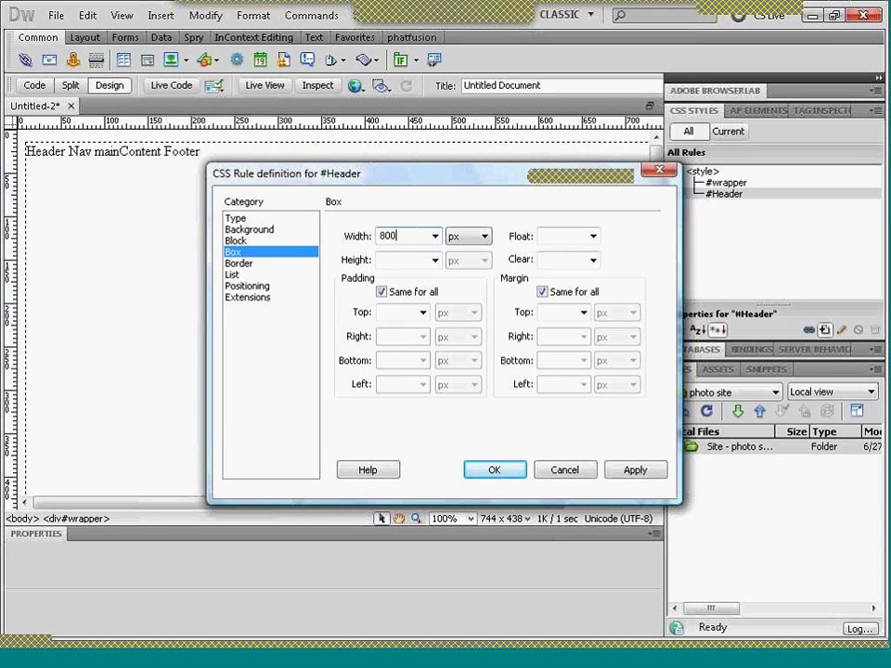
{"action": "left_click", "coordinate": [397, 259]}
{"action": "type", "text": "60"}
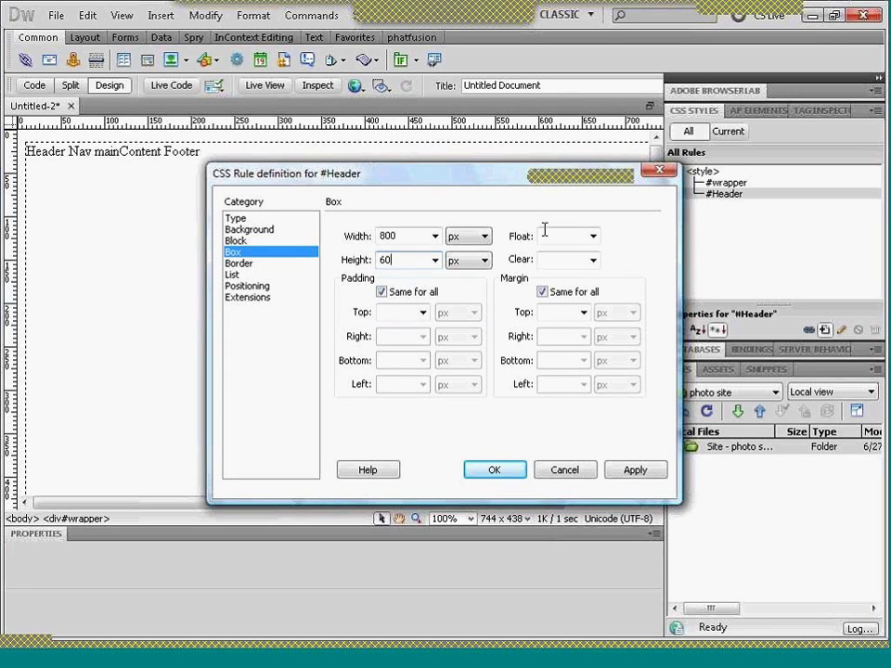
{"action": "left_click", "coordinate": [594, 239]}
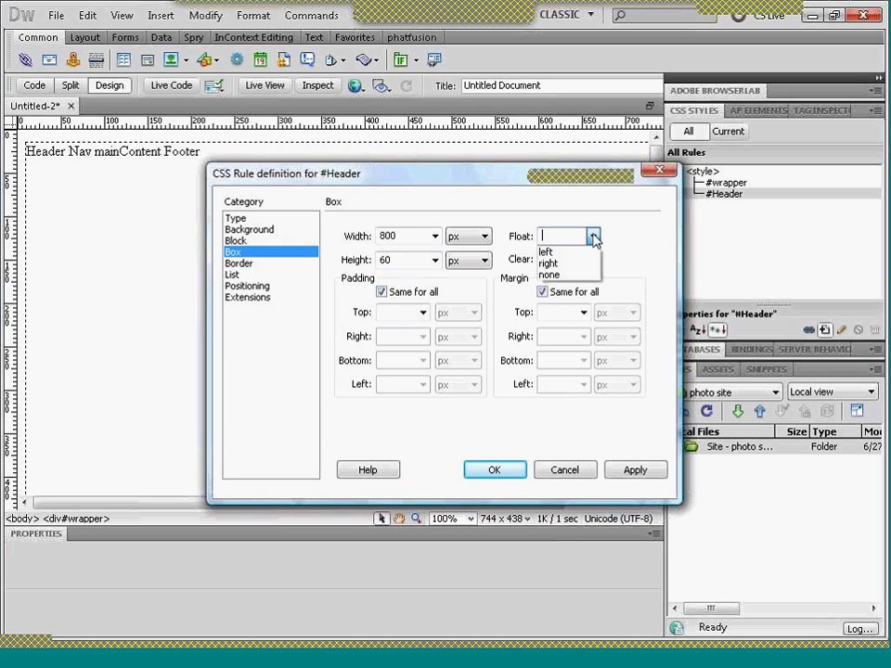
{"action": "left_click", "coordinate": [548, 252]}
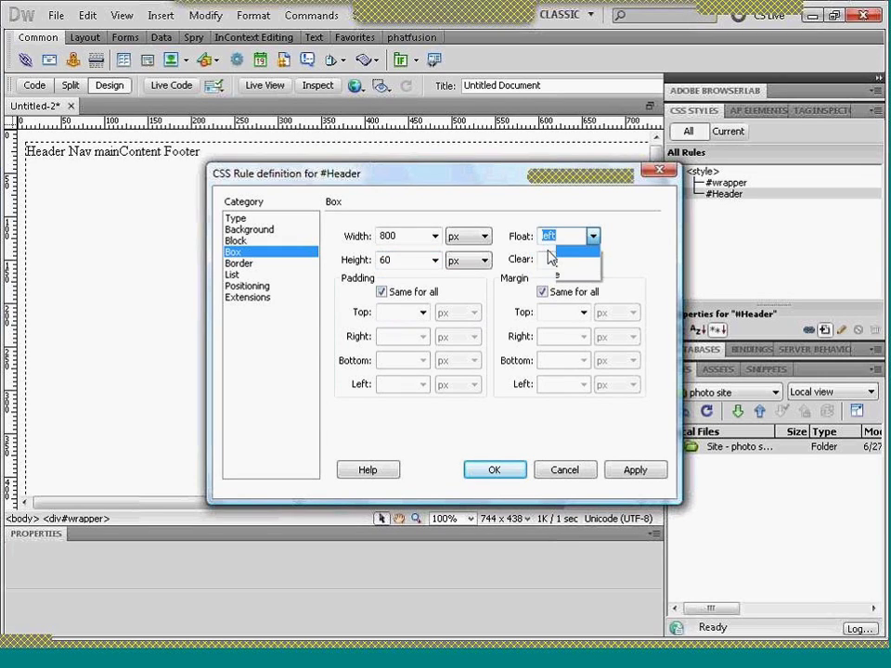
{"action": "left_click", "coordinate": [489, 475]}
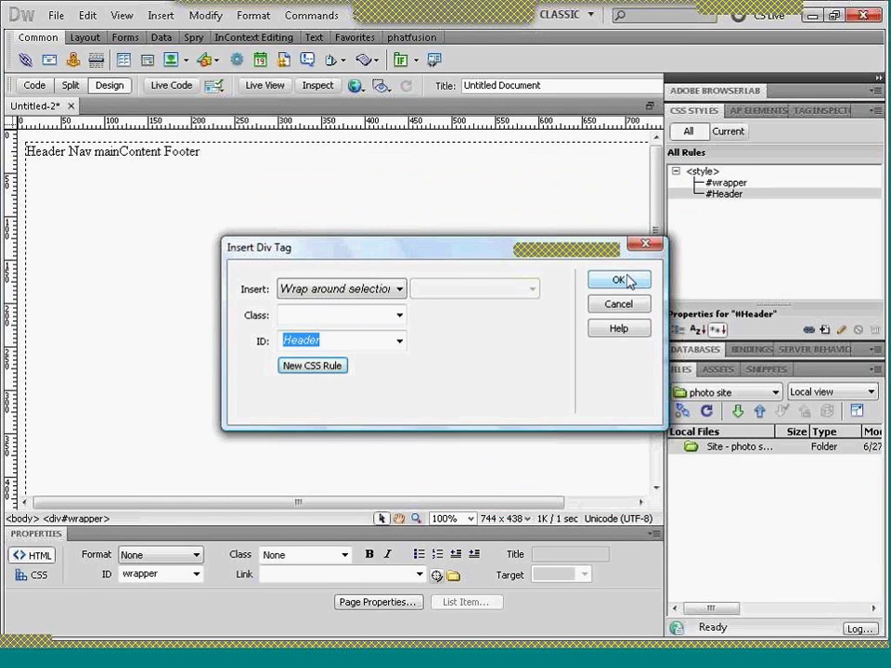
{"action": "left_click", "coordinate": [618, 282]}
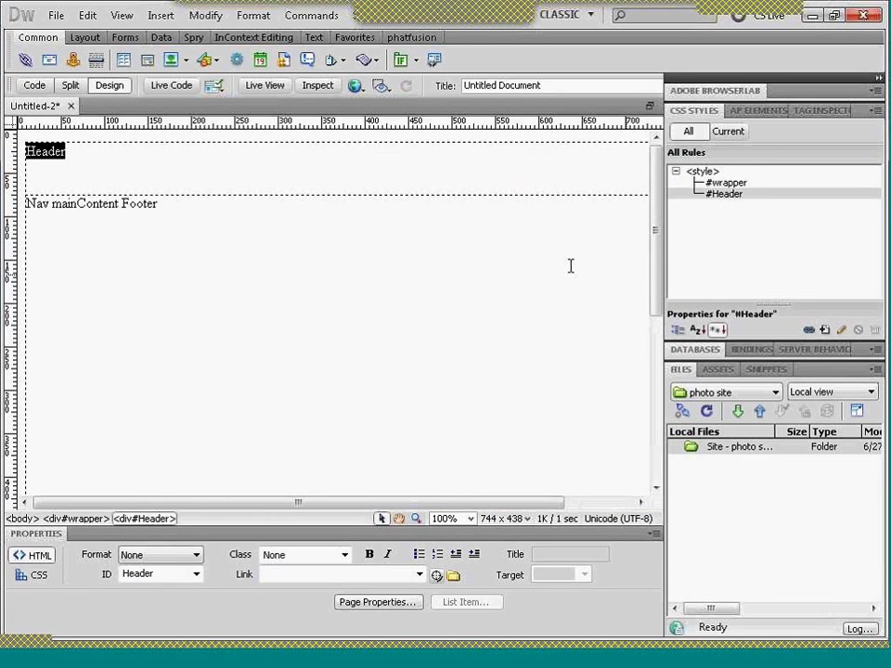
- Select the word Nav below the Header div
{"action": "left_click", "coordinate": [50, 204]}
{"action": "key", "text": "BackSpace"}
{"action": "left_click_drag", "start_coordinate": [50, 204], "coordinate": [26, 205]}
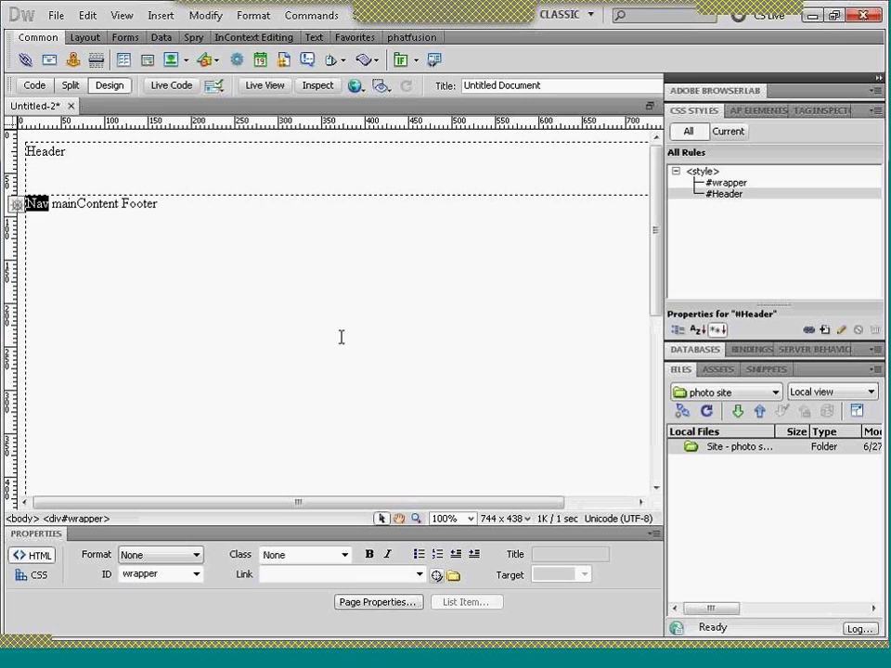
- Wrap the word Nav in a div with the ID Nav and no CSS rule, and undo the insertion
{"action": "left_click", "coordinate": [146, 61]}
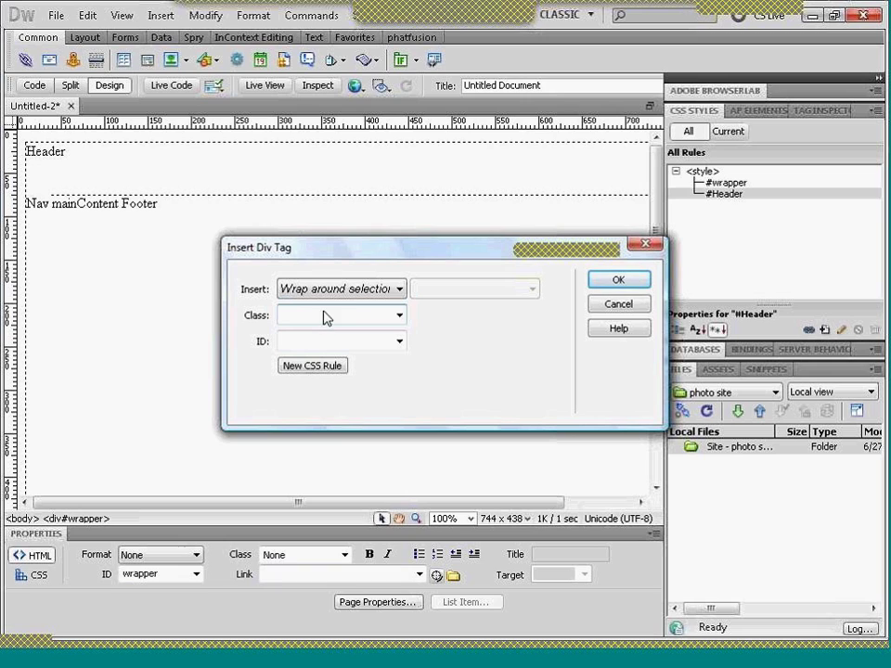
{"action": "left_click", "coordinate": [401, 343]}
{"action": "left_click", "coordinate": [399, 343]}
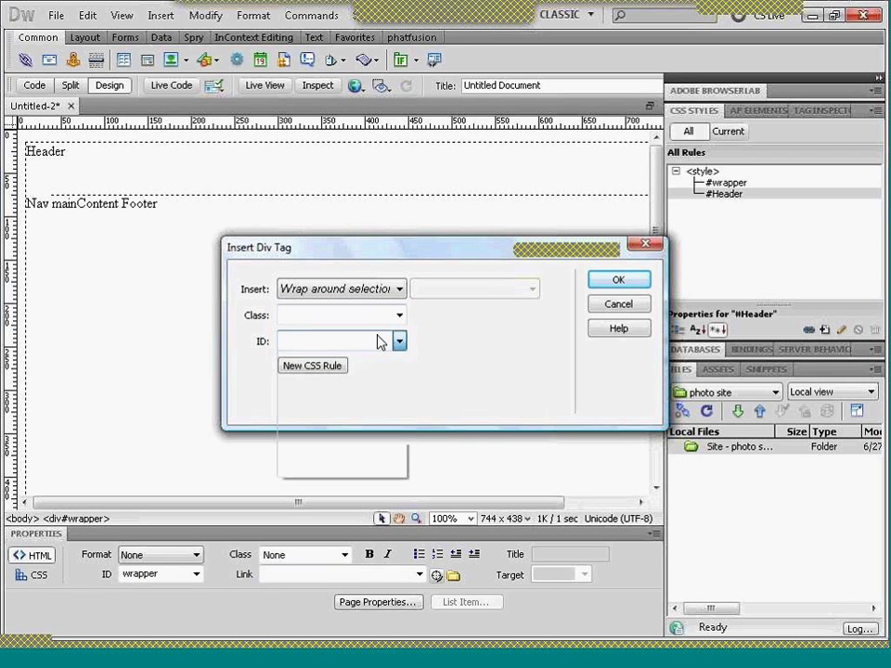
{"action": "type", "text": "Nav"}
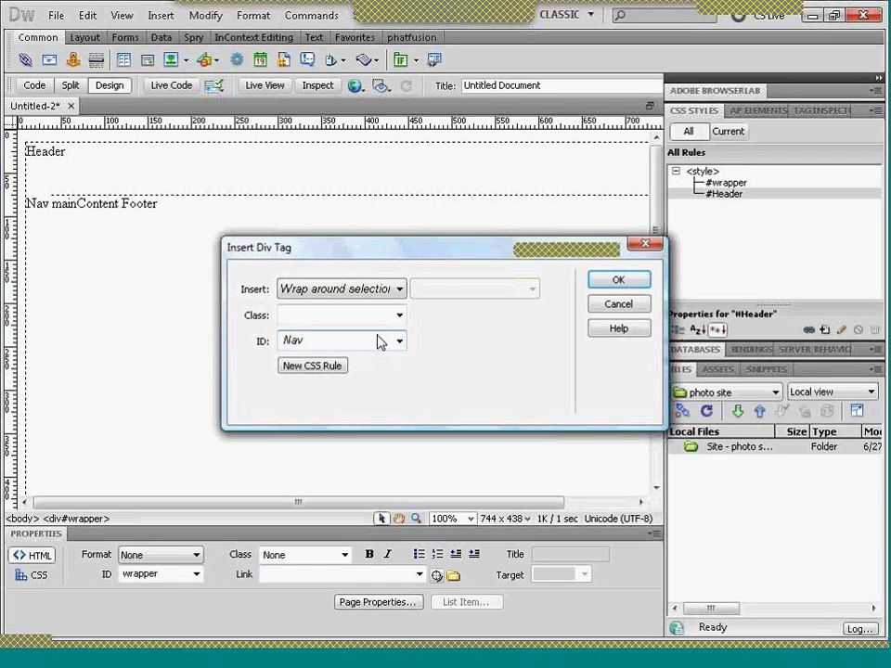
{"action": "left_click", "coordinate": [615, 281]}
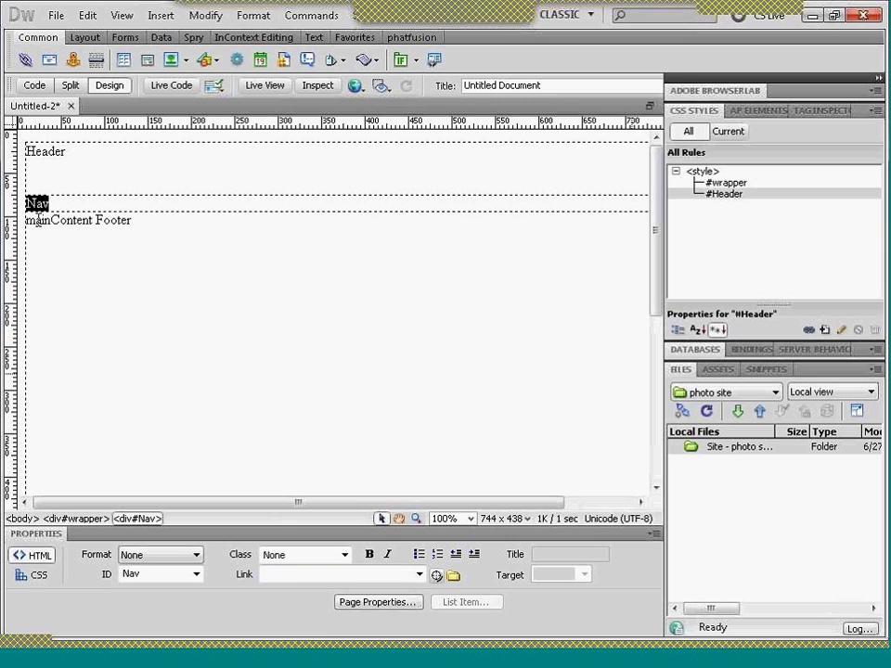
{"action": "left_click", "coordinate": [128, 521]}
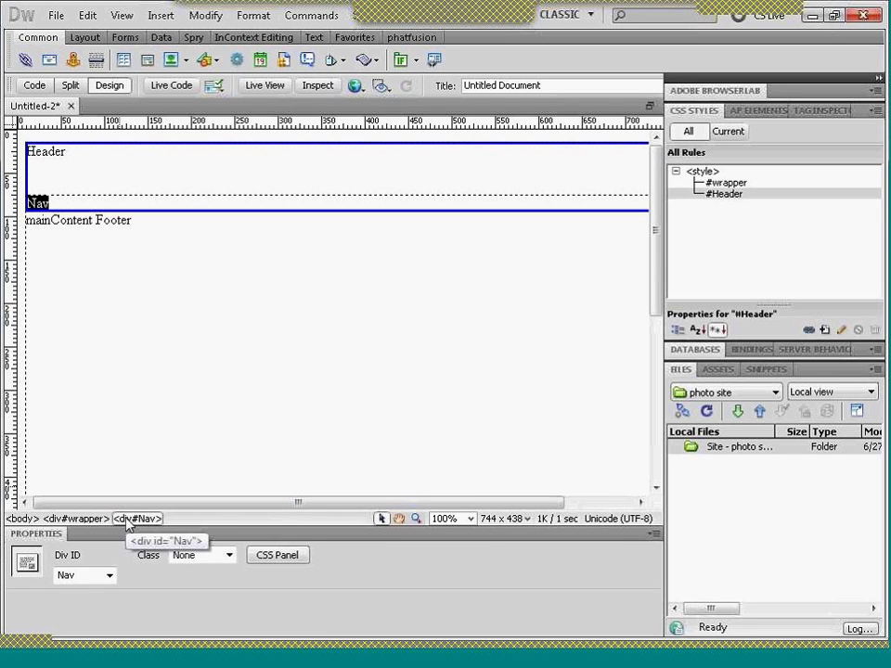
{"action": "key", "text": "ctrl+z"}
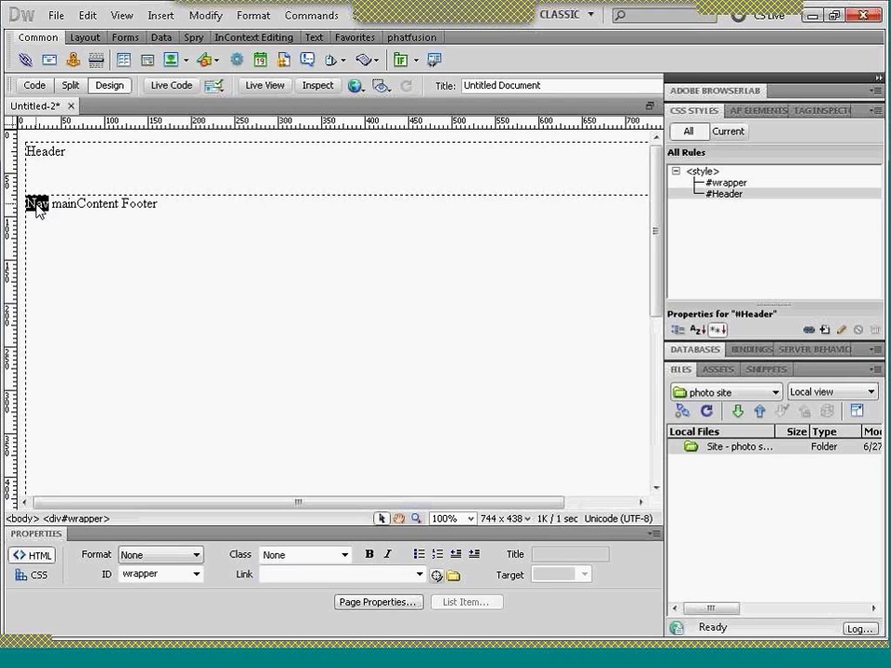
- Start a div wrapped around the selected word Nav with the ID Nav, and create a #Nav CSS rule defined in this document only
{"action": "left_click", "coordinate": [146, 63]}
{"action": "left_click", "coordinate": [382, 342]}
{"action": "type", "text": "Nav"}
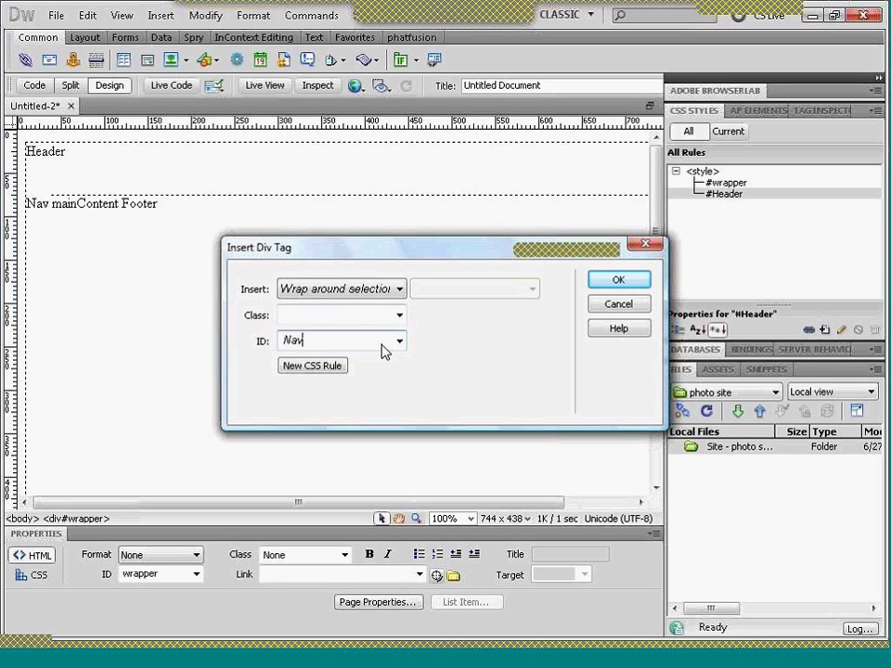
{"action": "left_click", "coordinate": [312, 365]}
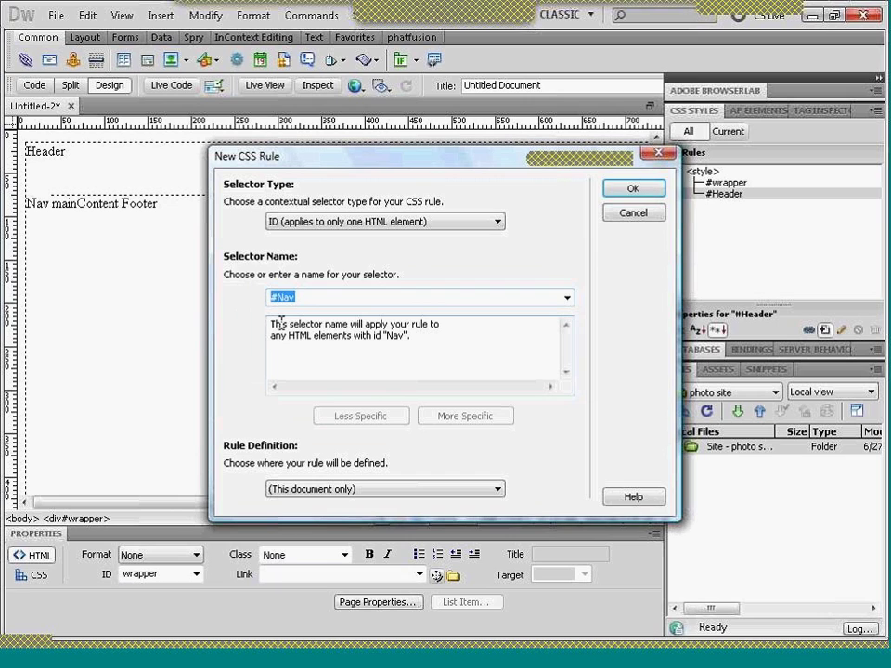
{"action": "left_click", "coordinate": [629, 191]}
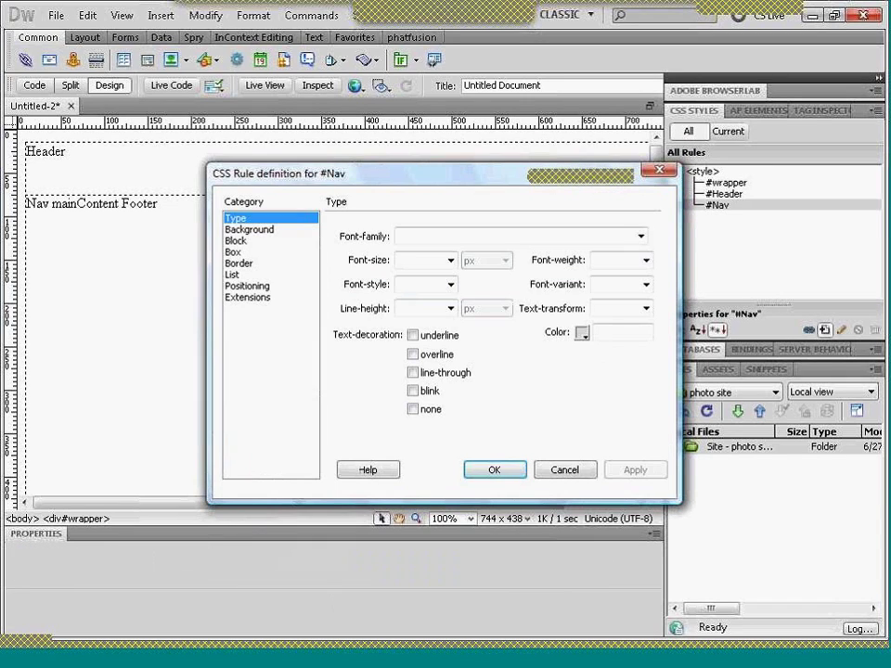
- Give the #Nav rule a width of 125 px, a height of 500 px and a left float, and insert the div
{"action": "left_click", "coordinate": [234, 254]}
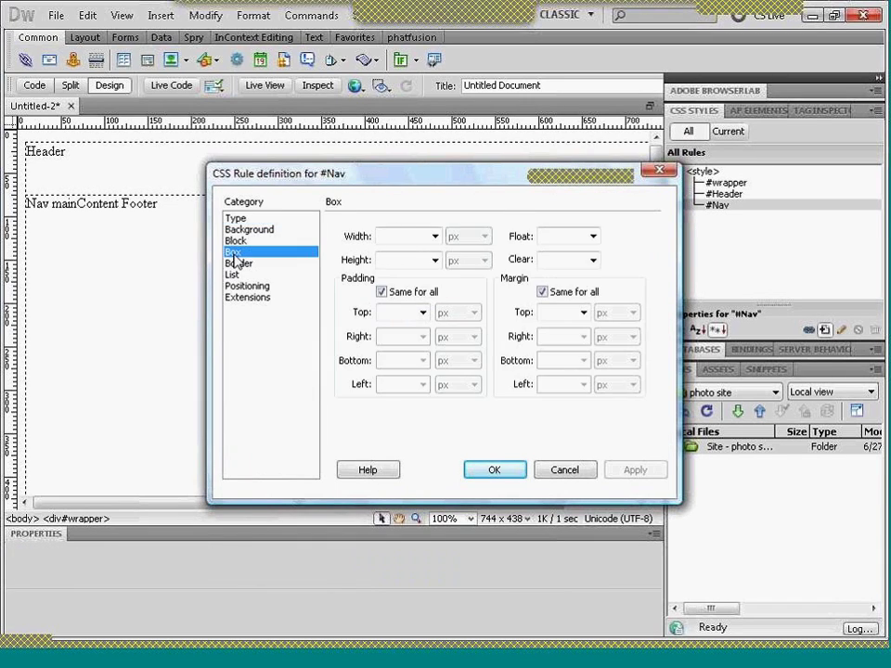
{"action": "left_click", "coordinate": [403, 235]}
{"action": "type", "text": "125"}
{"action": "left_click", "coordinate": [592, 238]}
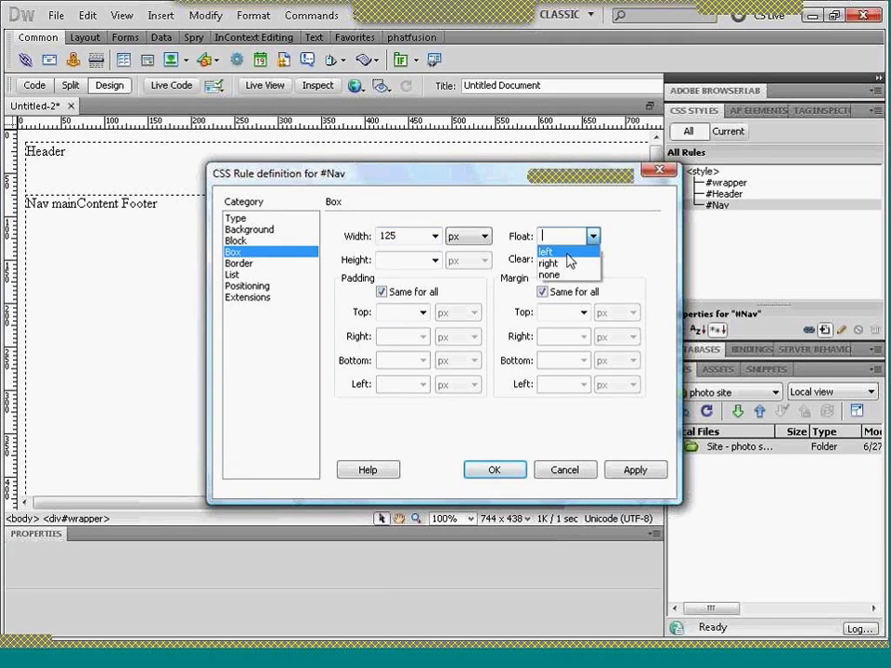
{"action": "left_click", "coordinate": [568, 252]}
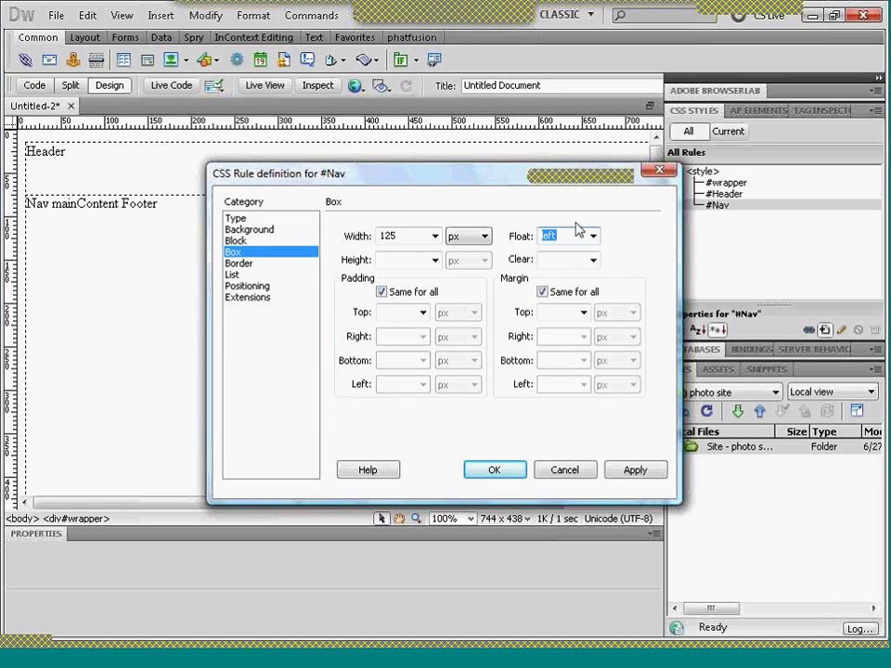
{"action": "left_click", "coordinate": [408, 261]}
{"action": "type", "text": "500"}
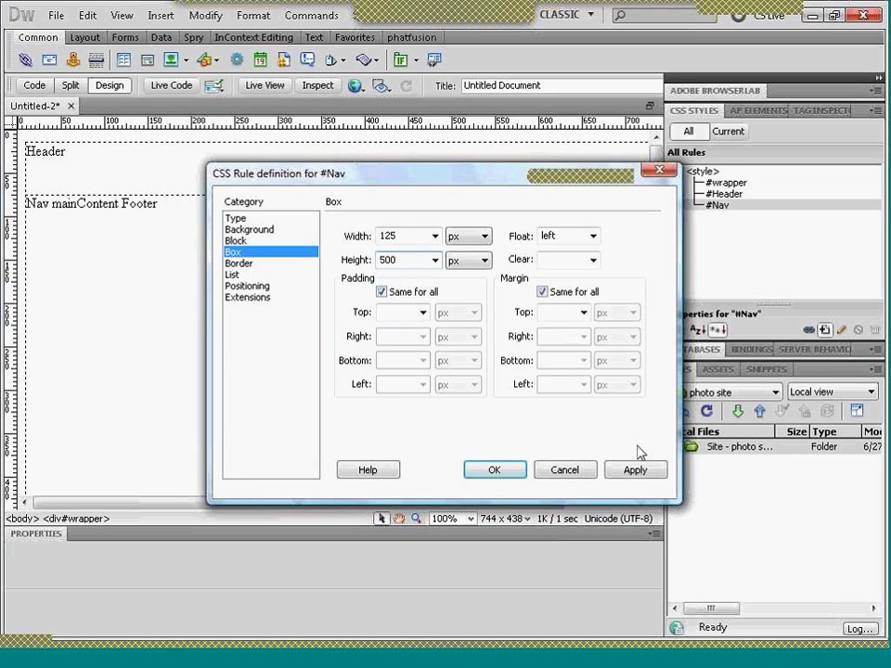
{"action": "left_click", "coordinate": [638, 471]}
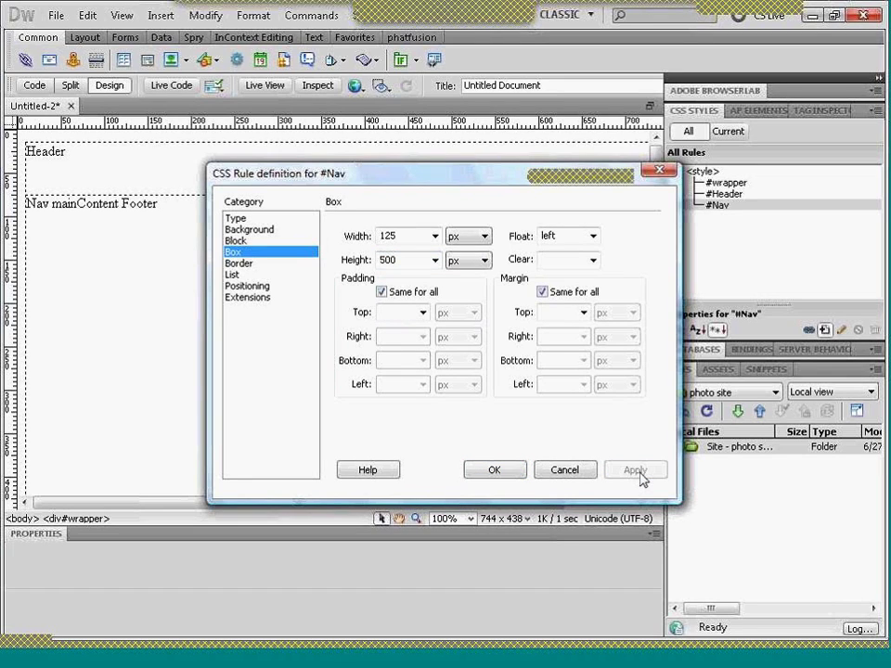
{"action": "left_click", "coordinate": [510, 477]}
{"action": "left_click", "coordinate": [618, 280]}
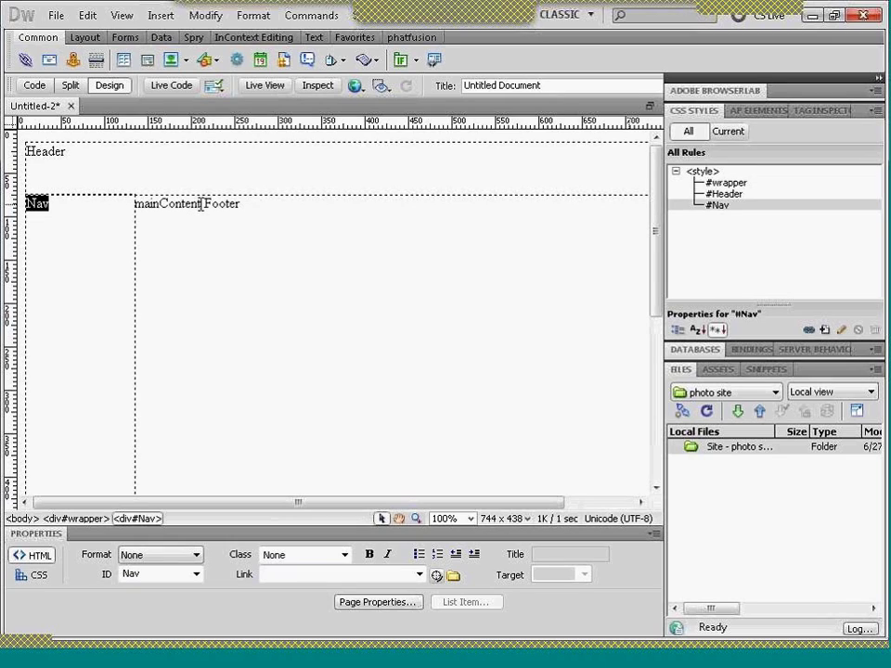
- Start a div wrapped around the word mainContent with the ID mainContent, and create a #mainContent CSS rule defined in this document only
{"action": "left_click", "coordinate": [143, 205]}
{"action": "double_click", "coordinate": [143, 205]}
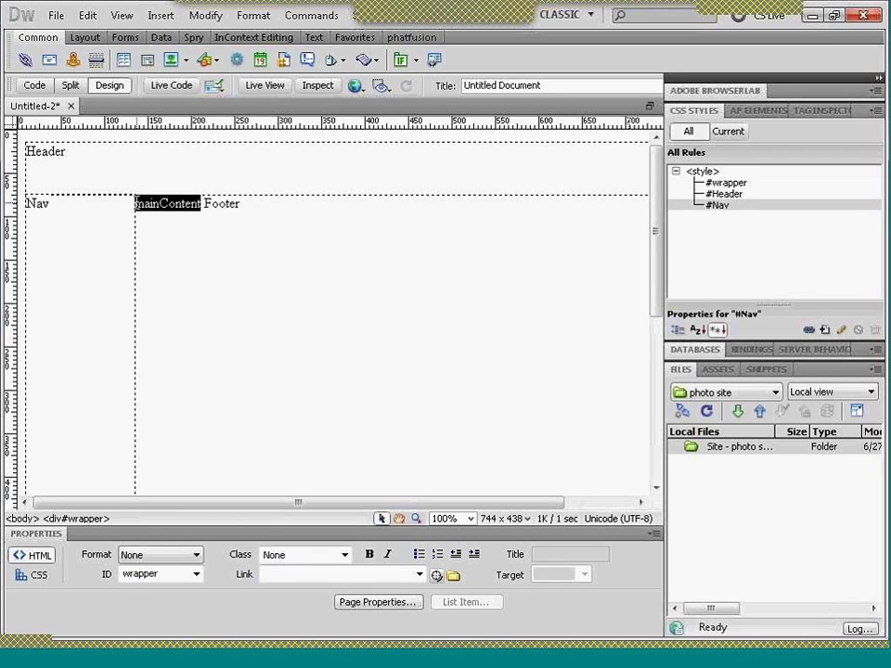
{"action": "left_click", "coordinate": [146, 65]}
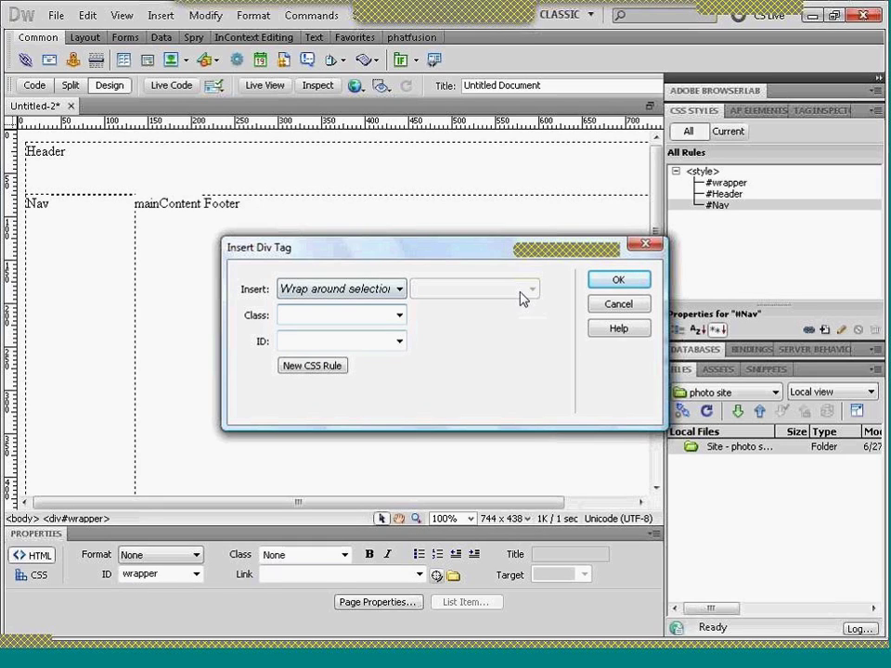
{"action": "left_click", "coordinate": [617, 304]}
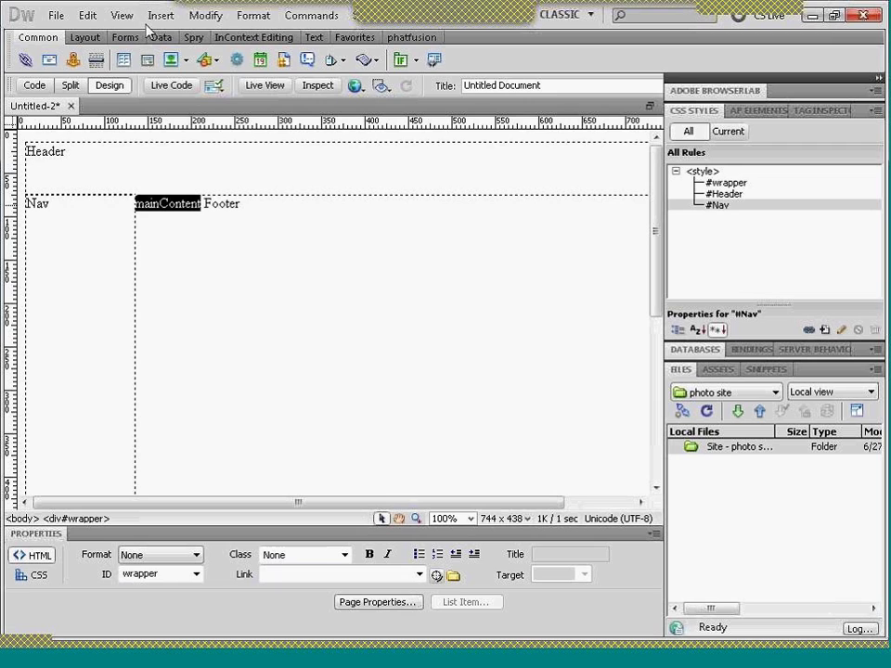
{"action": "left_click", "coordinate": [147, 63]}
{"action": "left_click", "coordinate": [290, 343]}
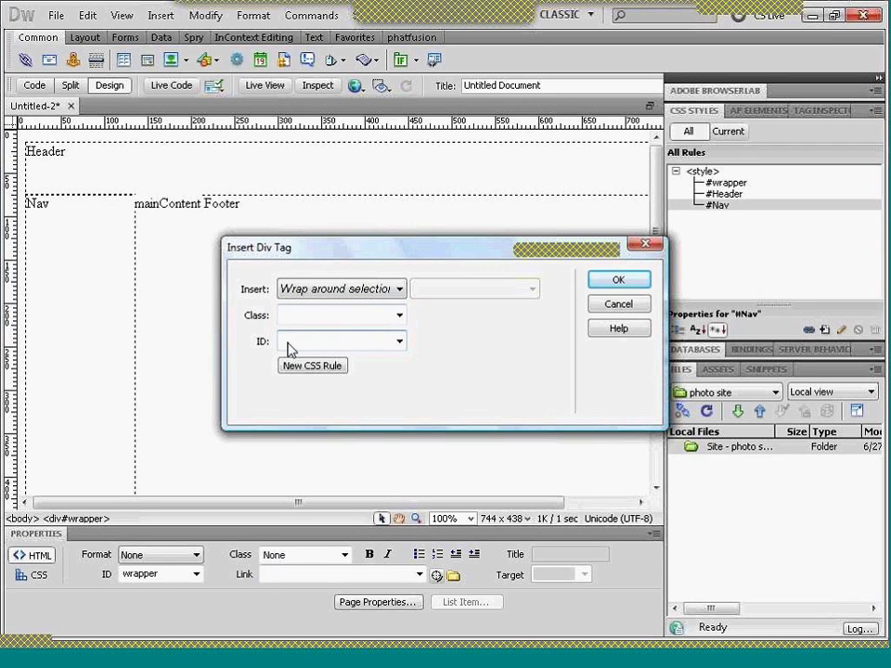
{"action": "type", "text": "mainContent"}
{"action": "left_click", "coordinate": [300, 366]}
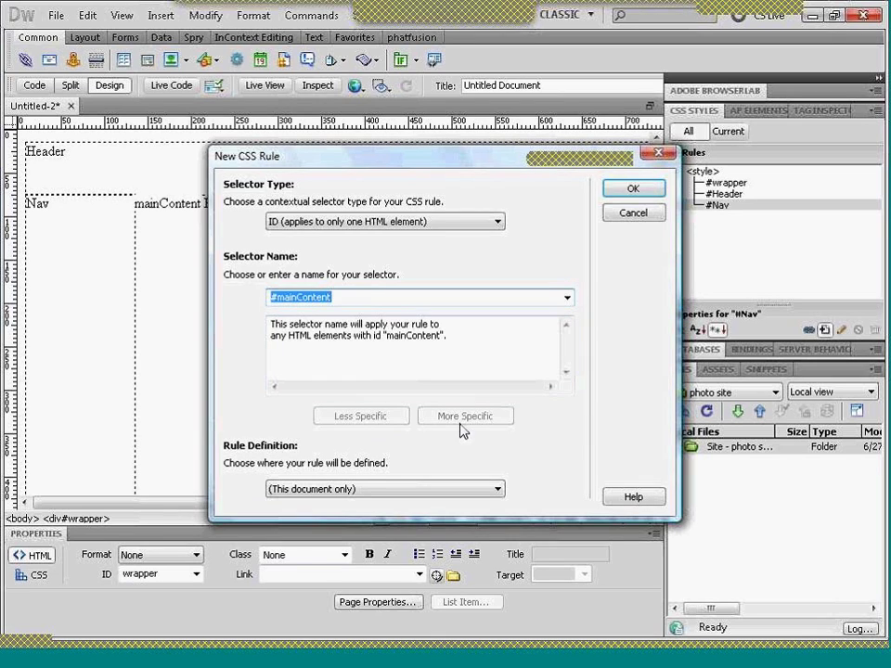
{"action": "left_click", "coordinate": [632, 190]}
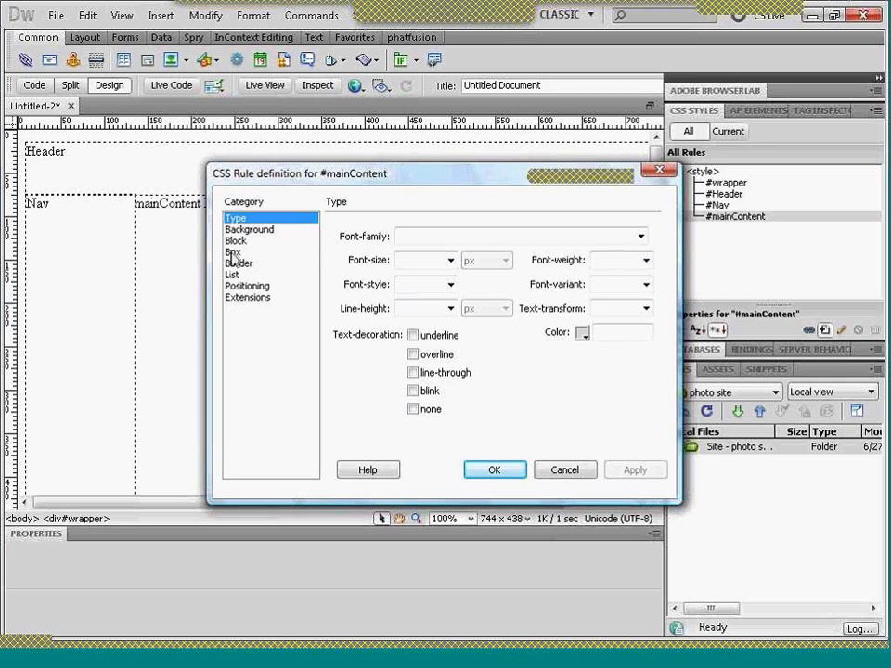
- Give the #mainContent rule a width of 675 px and a height of 700 px, and insert the div
{"action": "left_click", "coordinate": [233, 253]}
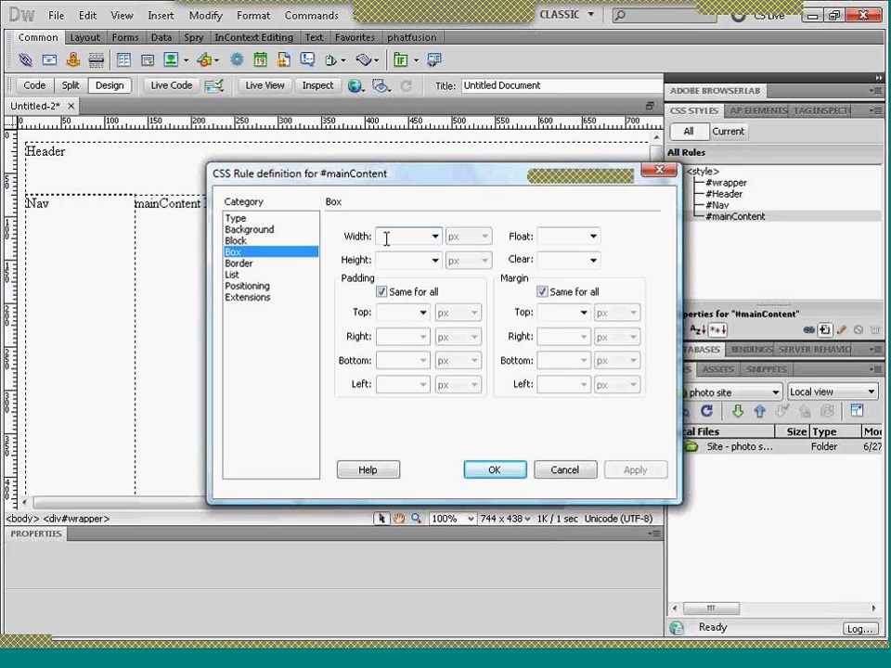
{"action": "type", "text": "6"}
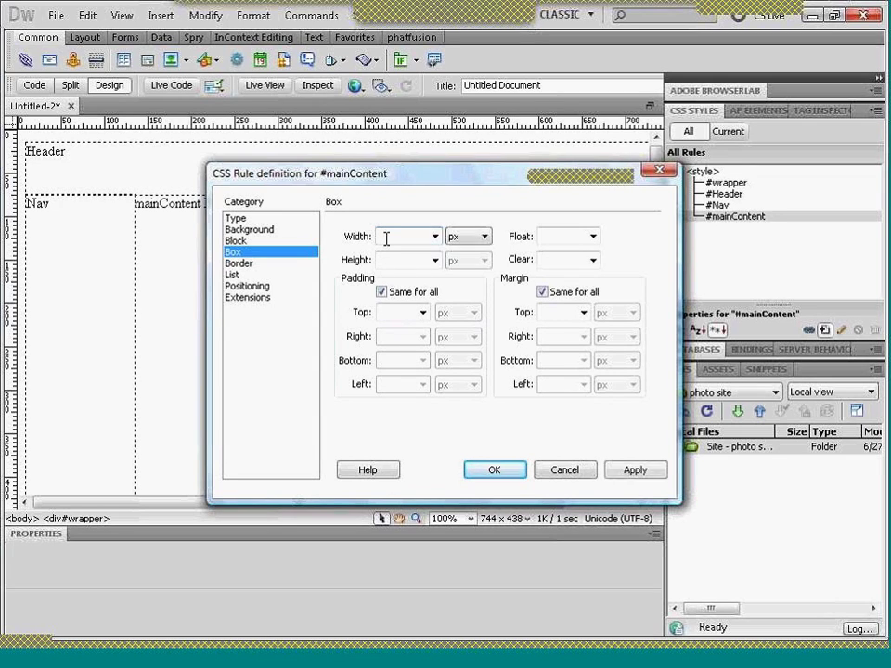
{"action": "type", "text": "800-125"}
{"action": "left_click", "coordinate": [385, 260]}
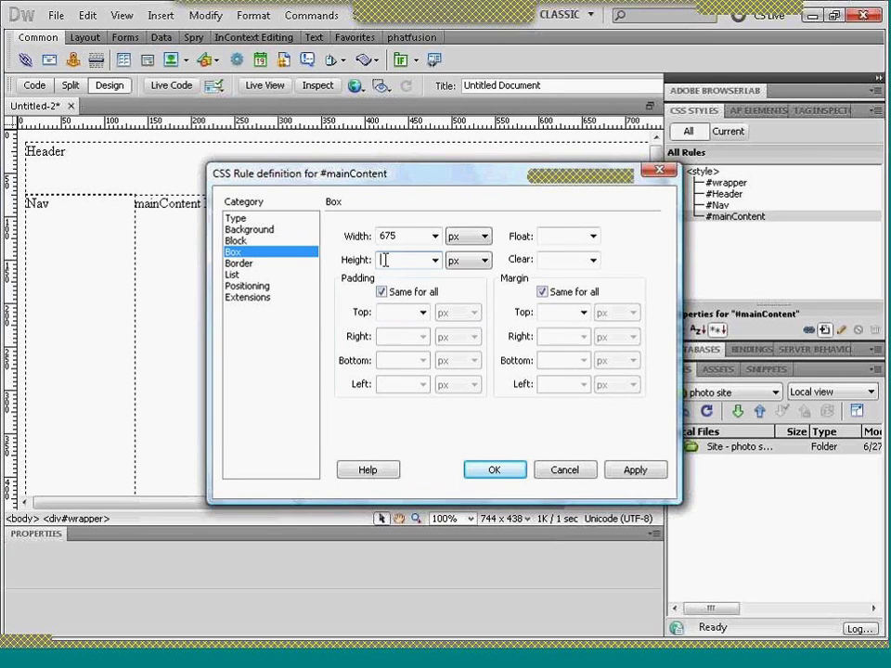
{"action": "type", "text": "800-60-40"}
{"action": "key", "text": "Tab"}
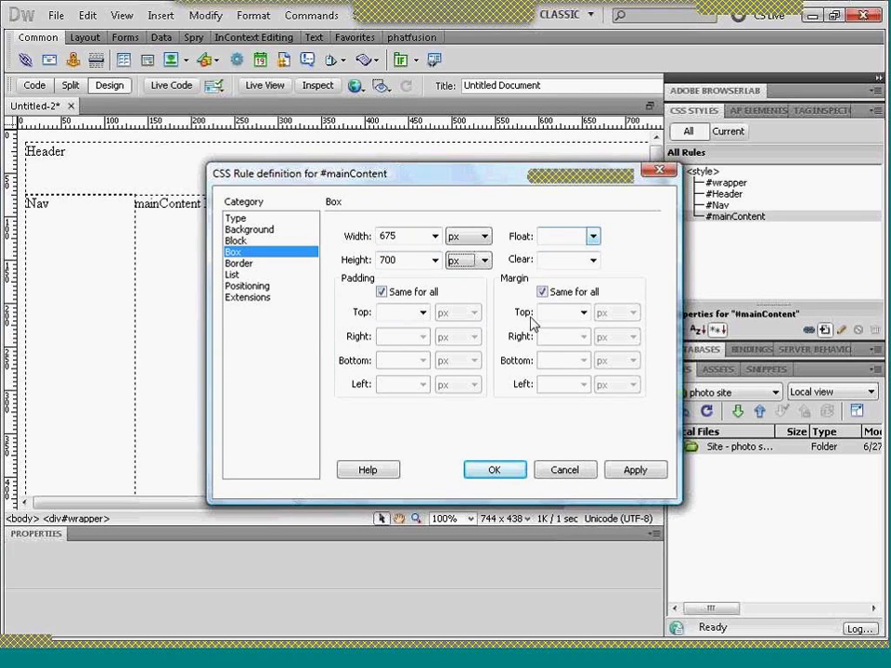
{"action": "left_click", "coordinate": [494, 472]}
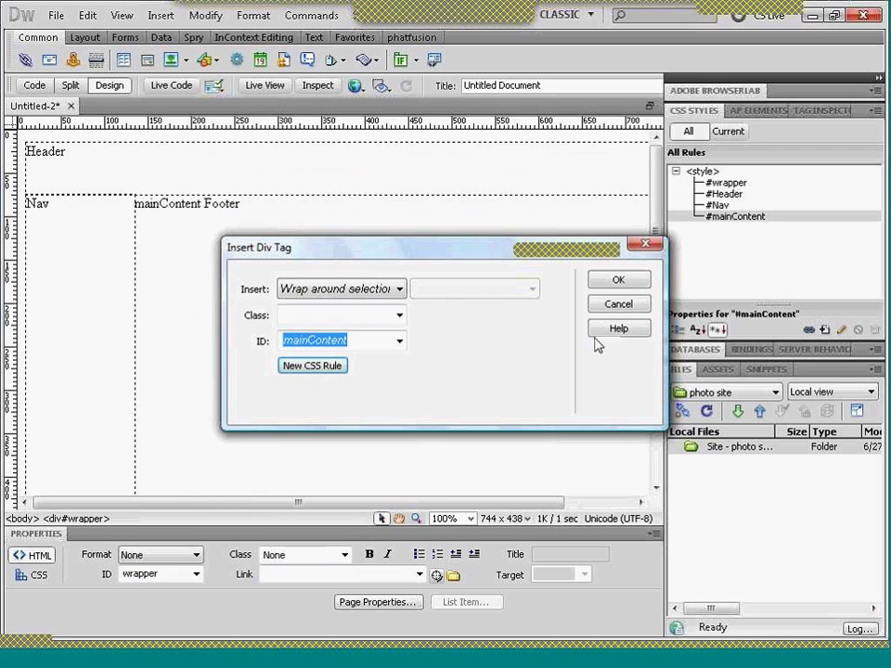
{"action": "left_click", "coordinate": [615, 281]}
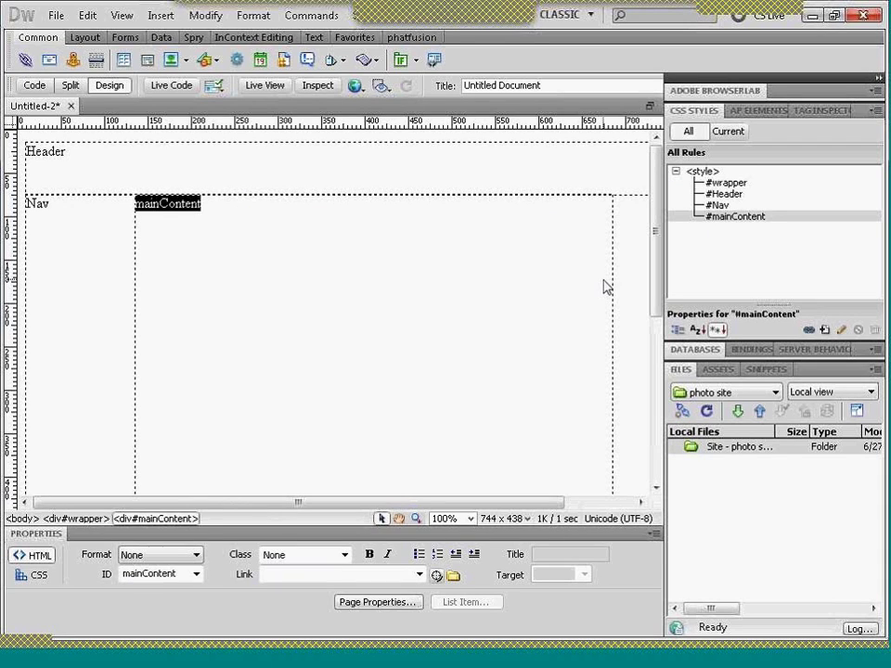
- Check the box settings of the #wrapper rule and the properties of the #Header and #Nav rules
{"action": "left_click_drag", "start_coordinate": [657, 259], "coordinate": [623, 235]}
{"action": "left_click_drag", "start_coordinate": [530, 501], "coordinate": [561, 354]}
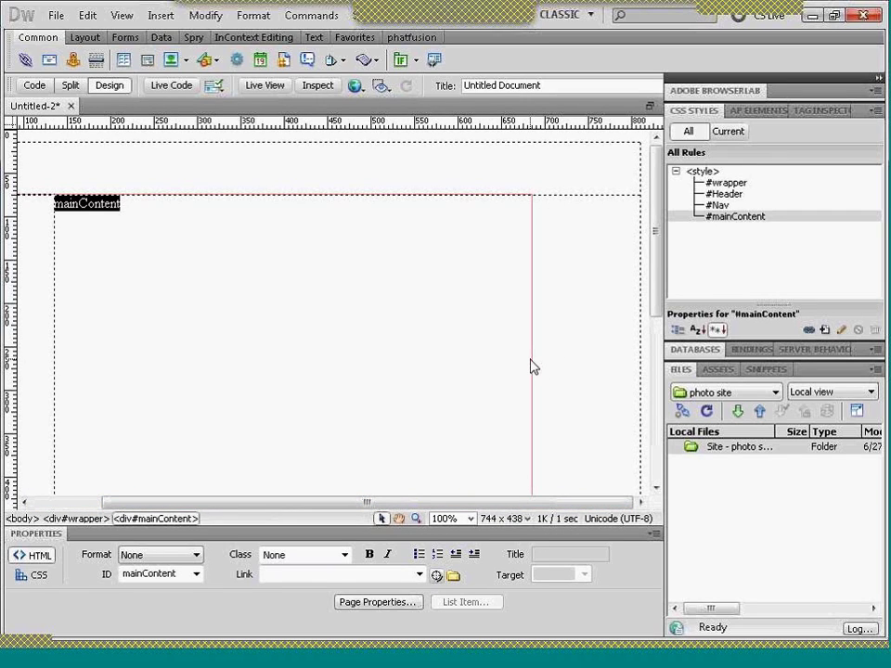
{"action": "left_click", "coordinate": [724, 184]}
{"action": "double_click", "coordinate": [724, 184]}
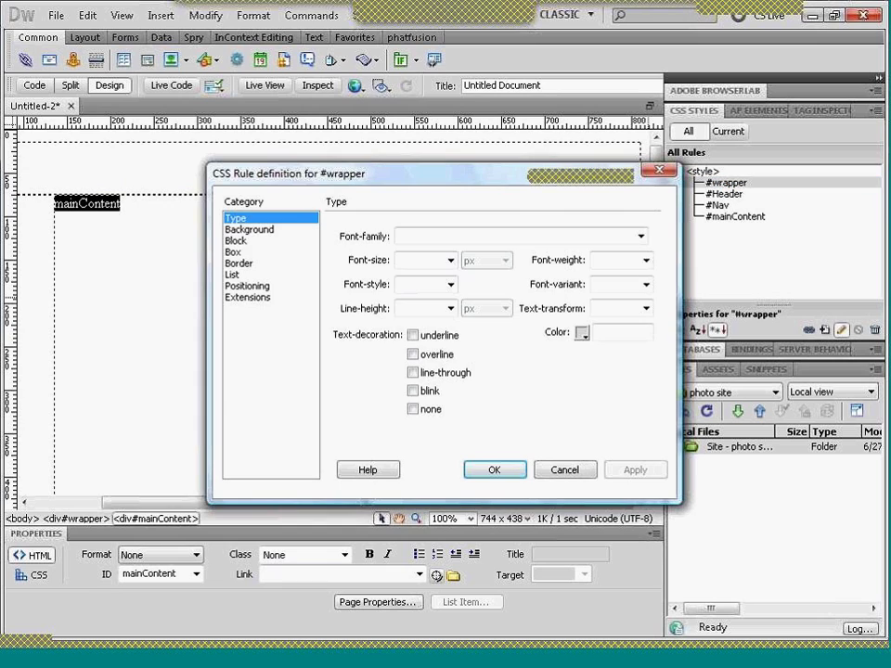
{"action": "left_click", "coordinate": [237, 263]}
{"action": "left_click", "coordinate": [233, 252]}
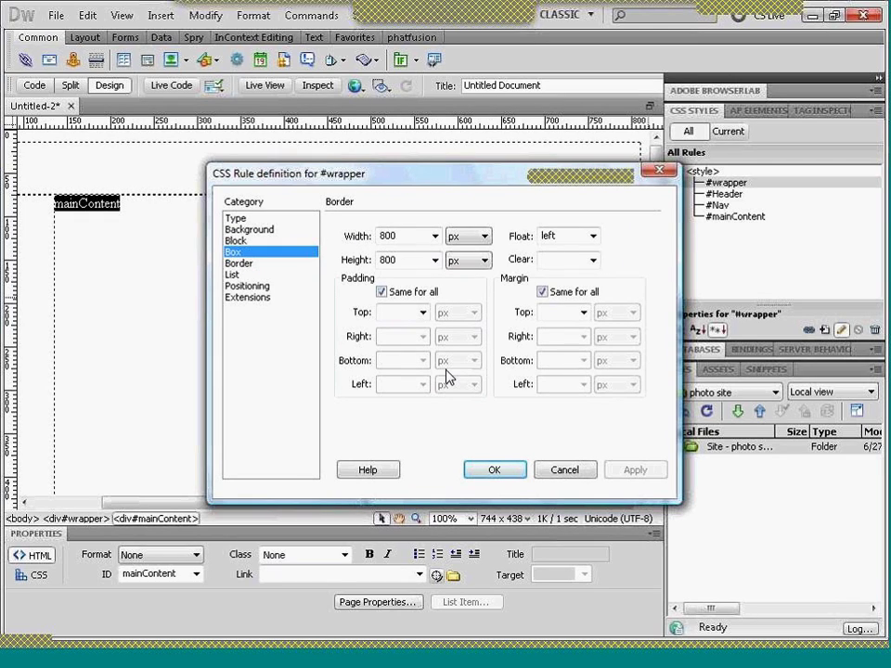
{"action": "left_click", "coordinate": [495, 471]}
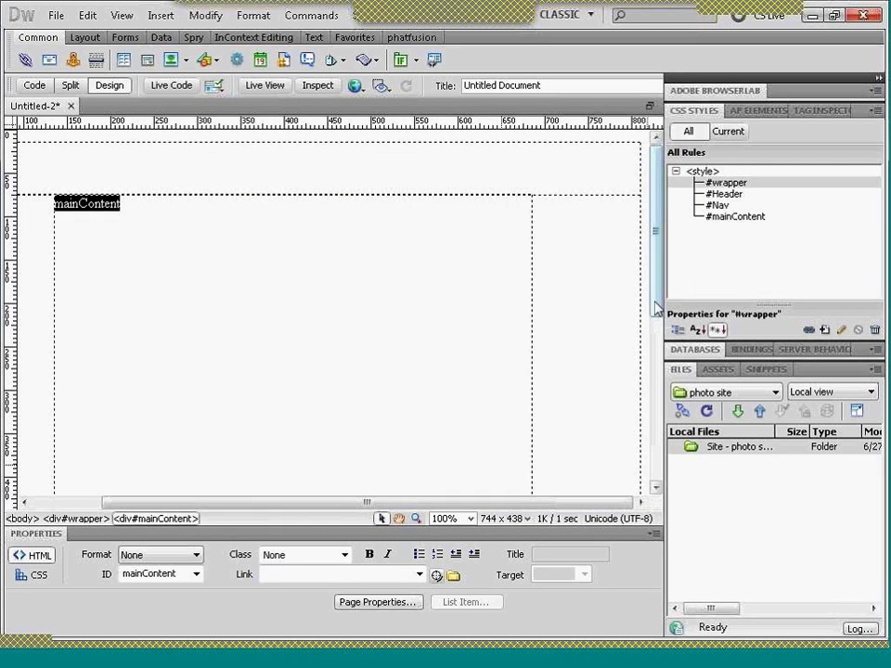
{"action": "left_click", "coordinate": [728, 194]}
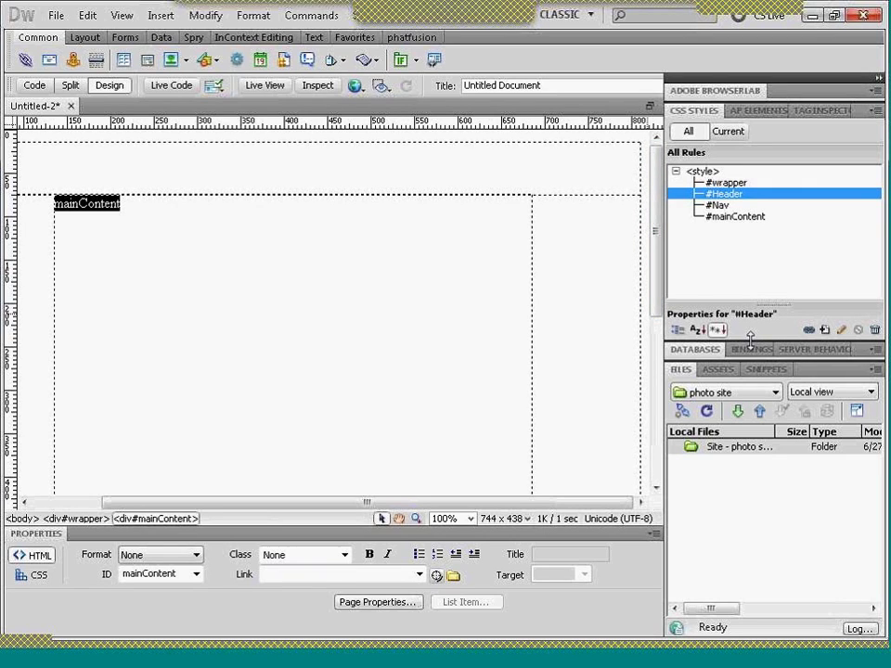
{"action": "left_click_drag", "start_coordinate": [754, 343], "coordinate": [763, 458]}
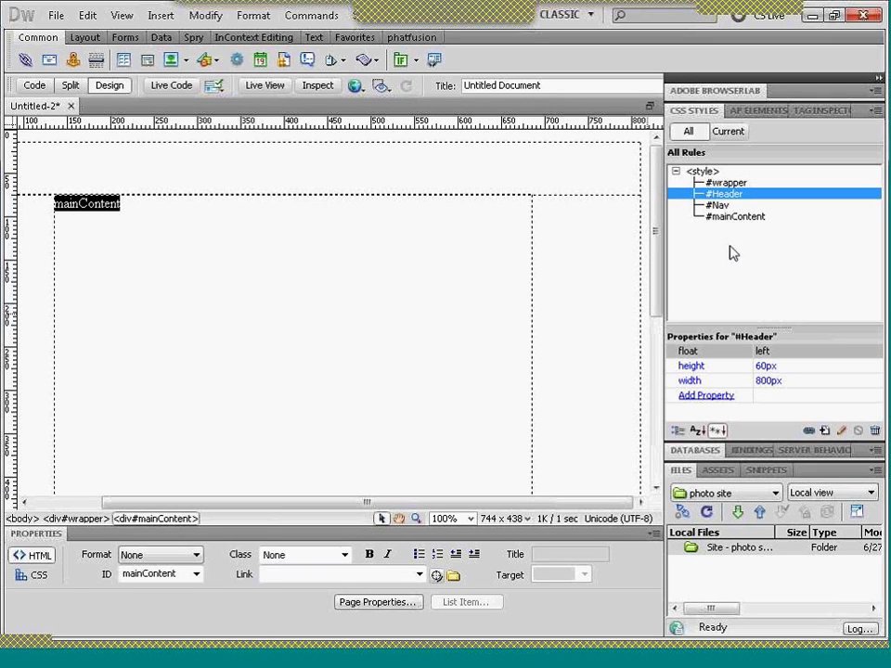
{"action": "left_click", "coordinate": [721, 207]}
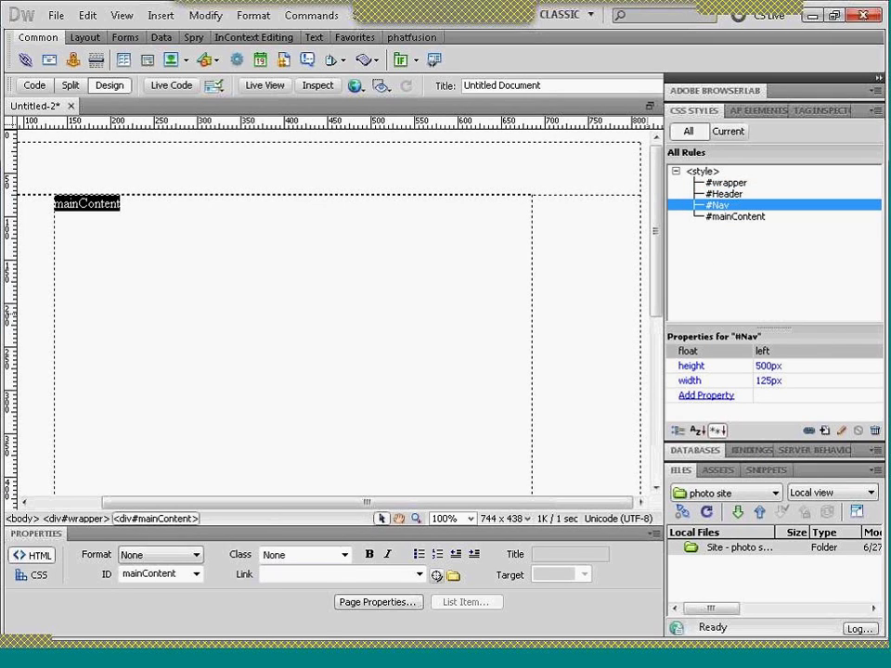
- Edit the #mainContent rule to add a left float
{"action": "left_click", "coordinate": [720, 221]}
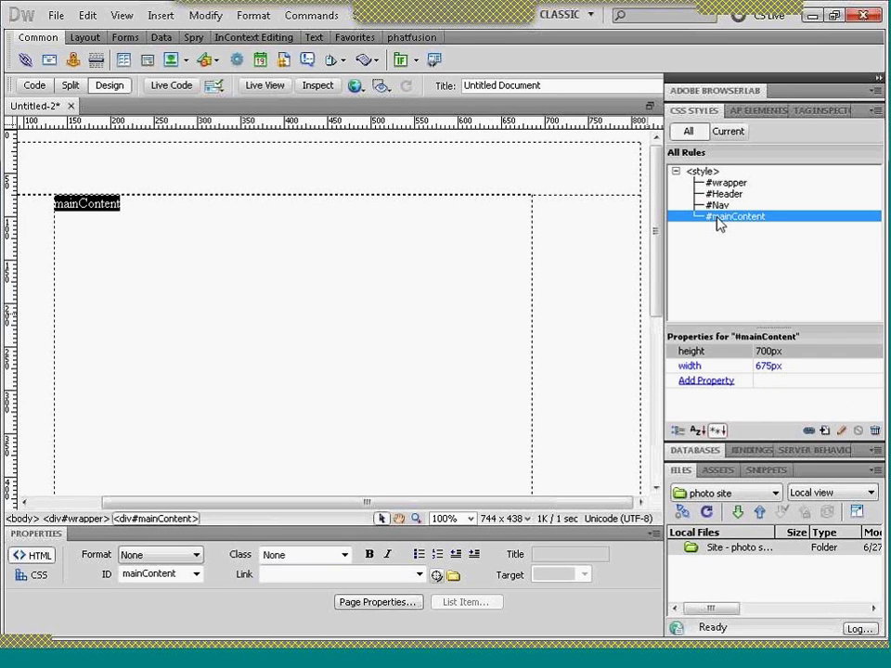
{"action": "double_click", "coordinate": [720, 219]}
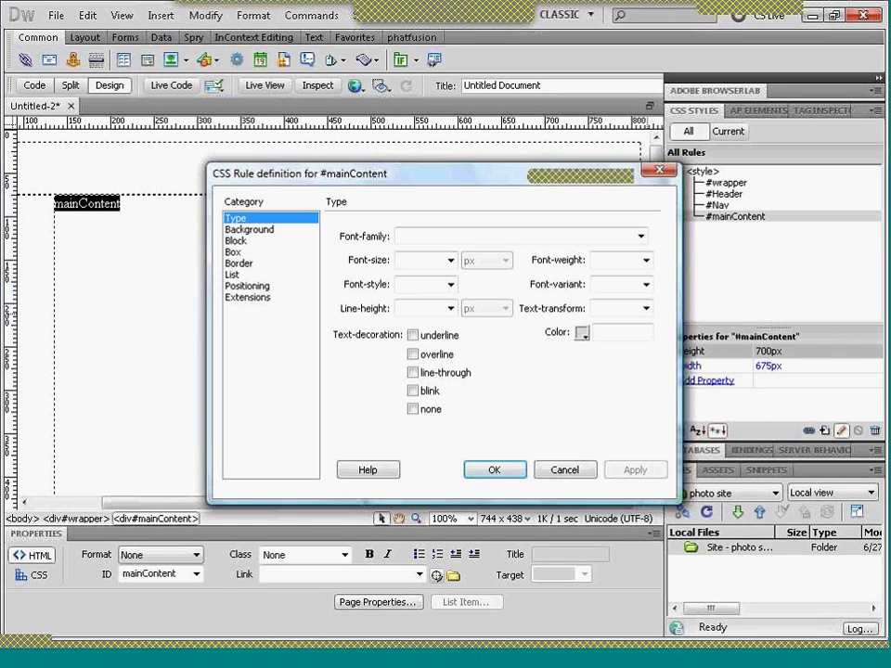
{"action": "left_click", "coordinate": [238, 263]}
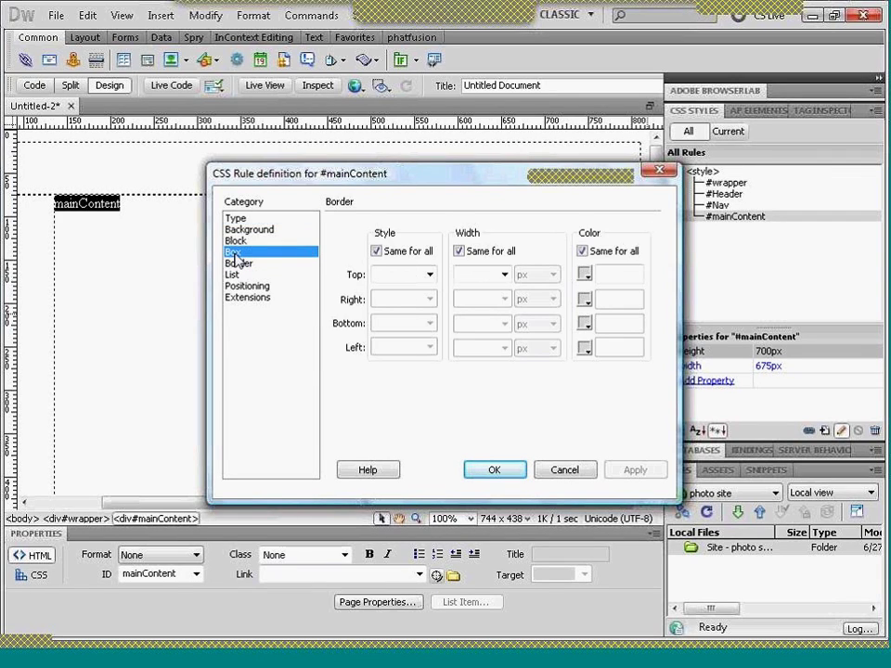
{"action": "left_click", "coordinate": [234, 251]}
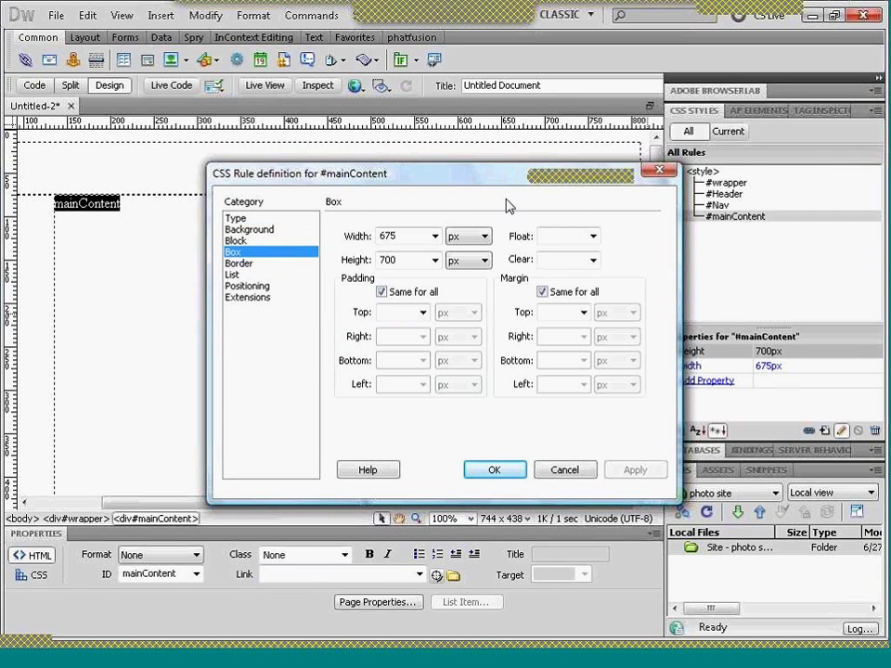
{"action": "left_click", "coordinate": [593, 237]}
{"action": "left_click", "coordinate": [561, 248]}
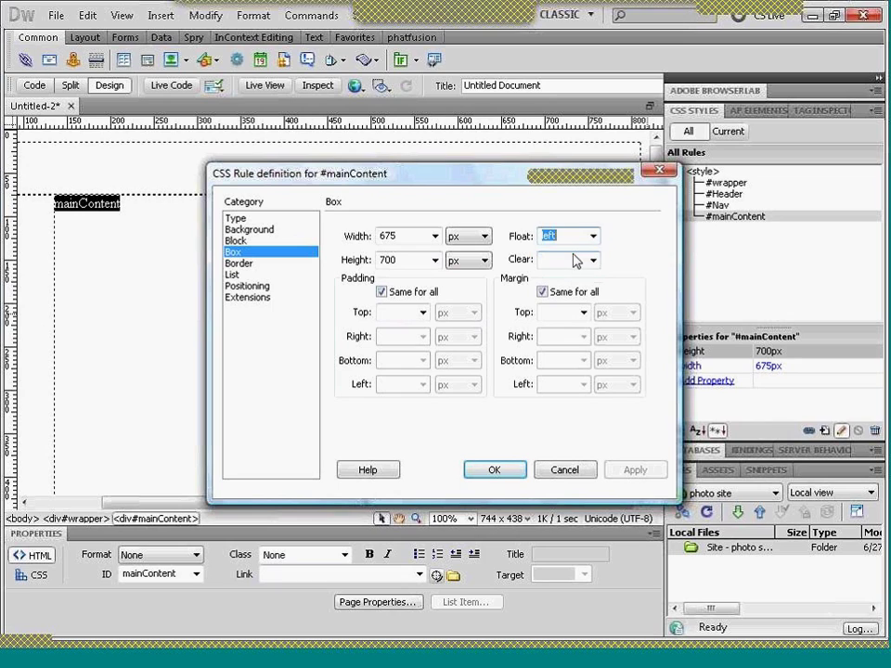
{"action": "left_click", "coordinate": [635, 470]}
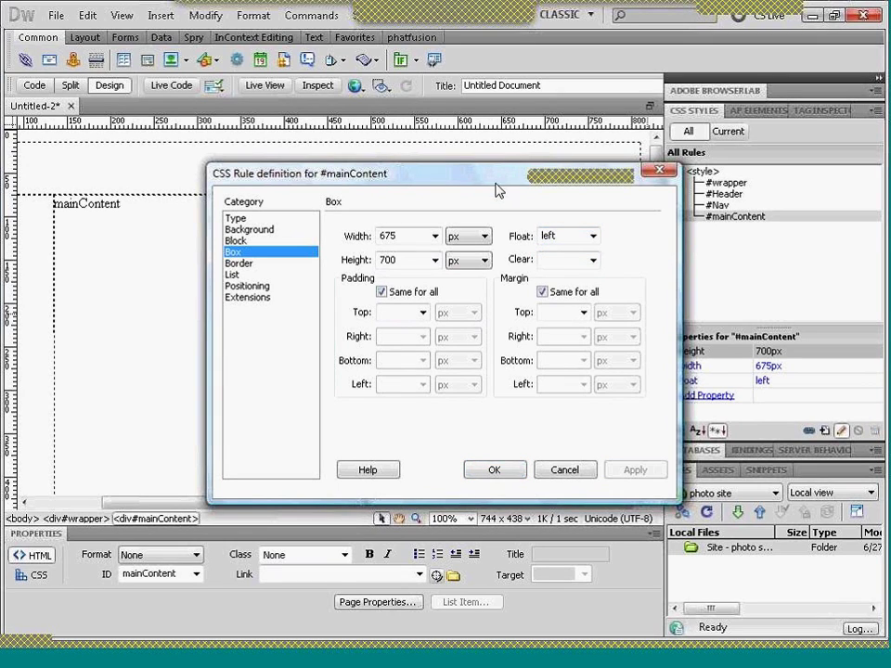
{"action": "left_click_drag", "start_coordinate": [496, 190], "coordinate": [501, 338]}
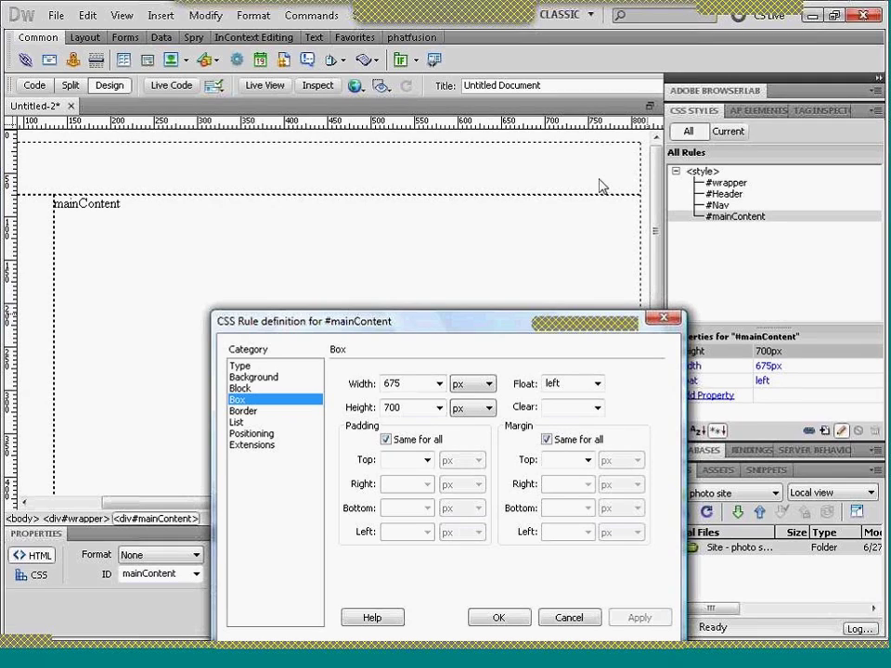
{"action": "left_click", "coordinate": [498, 619]}
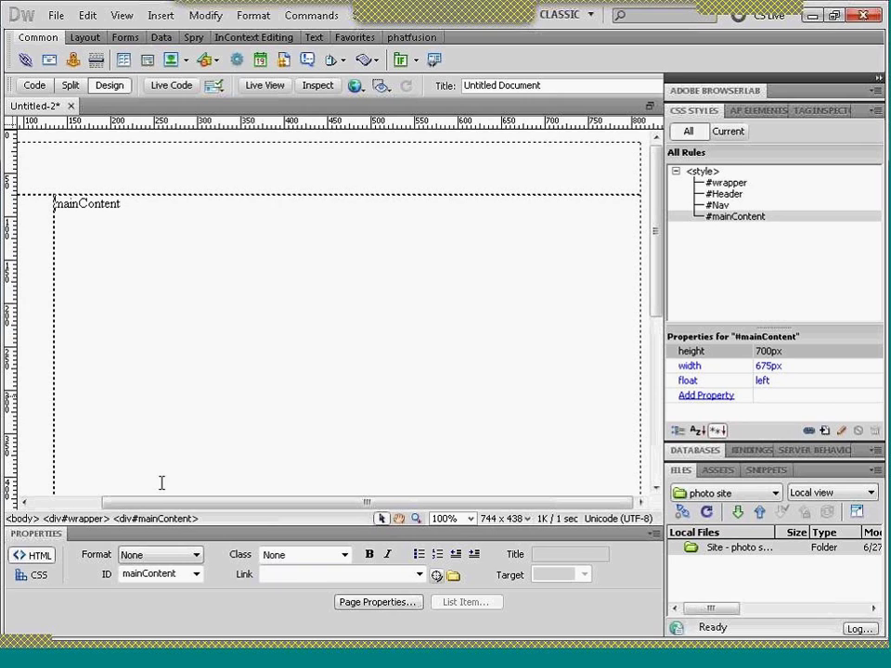
{"action": "left_click_drag", "start_coordinate": [164, 504], "coordinate": [137, 507]}
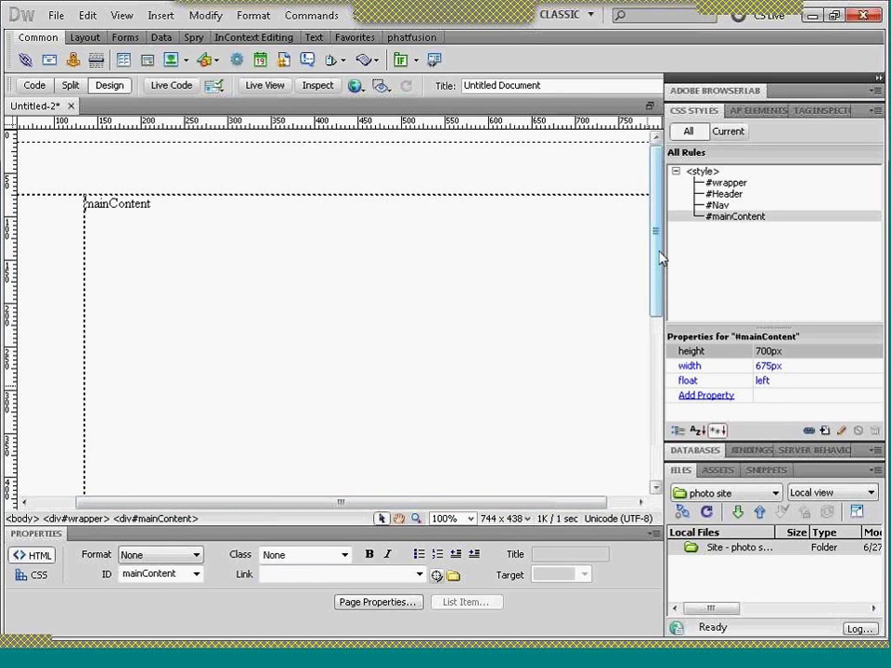
{"action": "left_click_drag", "start_coordinate": [661, 258], "coordinate": [655, 234]}
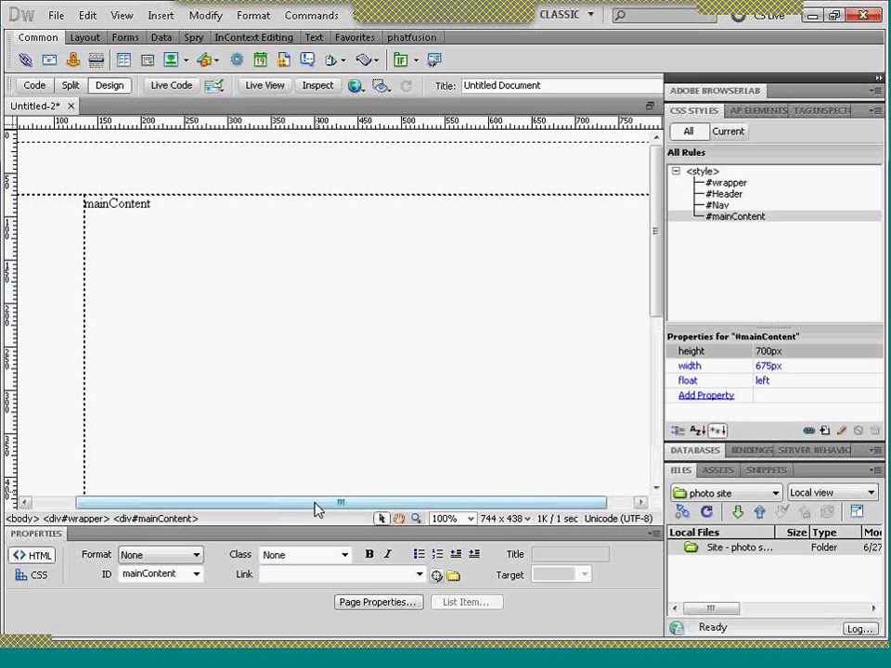
{"action": "left_click_drag", "start_coordinate": [319, 505], "coordinate": [259, 505]}
{"action": "left_click", "coordinate": [103, 332]}
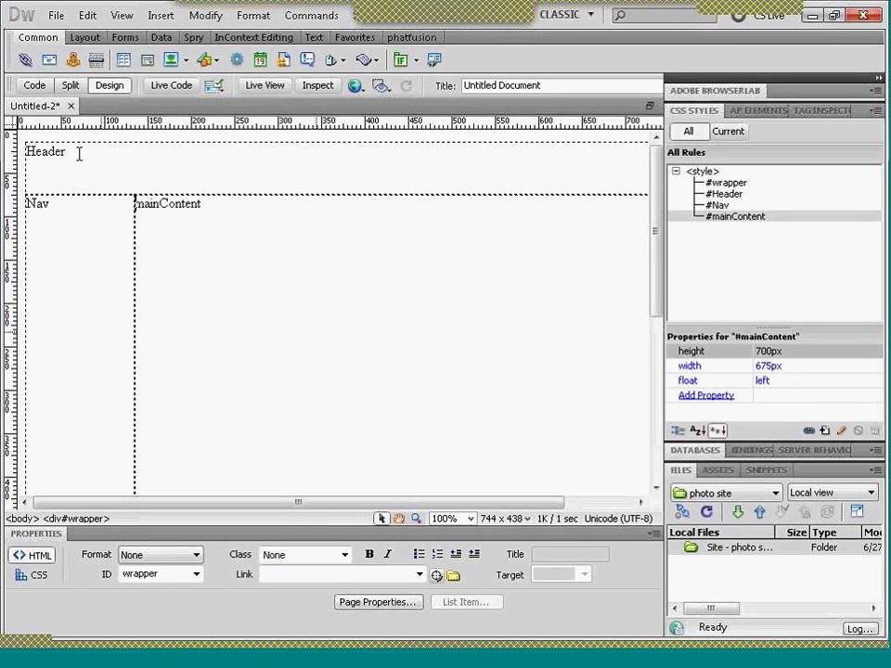
- Hand-code an opening div tag with the ID Footer and the content footer in place of the plain Footer text in the source code
{"action": "left_click", "coordinate": [34, 85]}
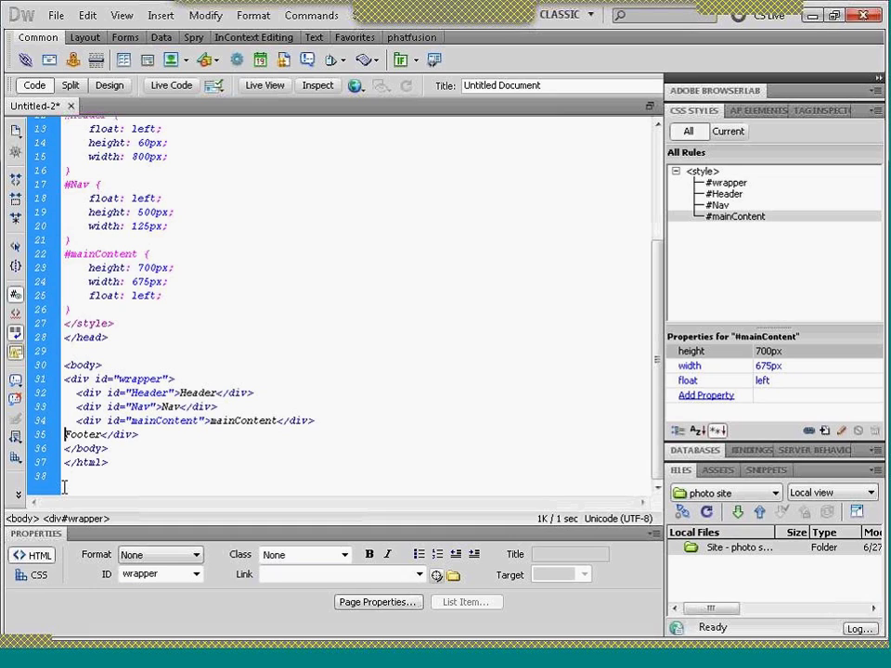
{"action": "type", "text": "<"}
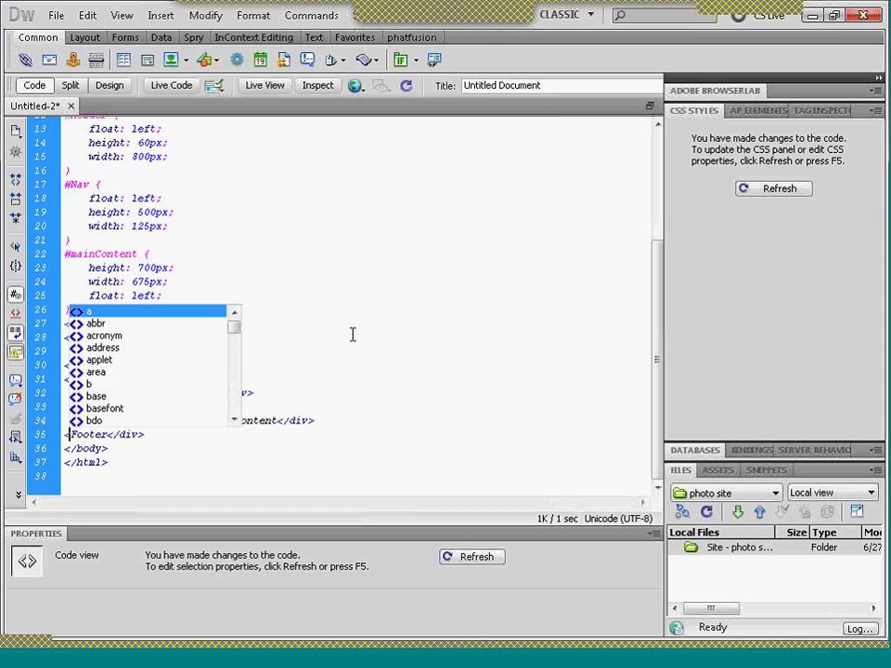
{"action": "type", "text": "id"}
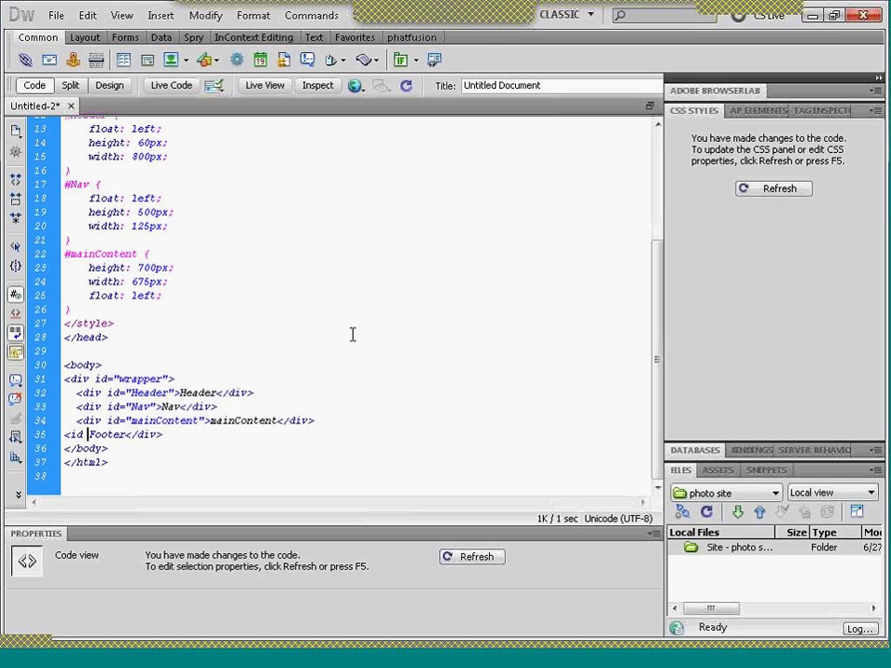
{"action": "key", "text": "BackSpace"}
{"action": "key", "text": "BackSpace"}
{"action": "type", "text": "div id"}
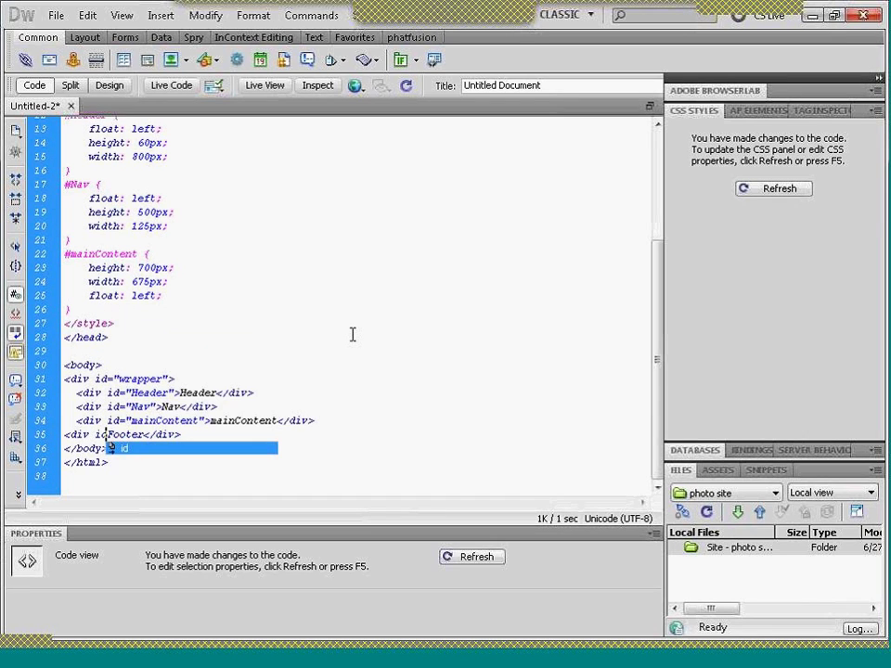
{"action": "type", "text": "="}
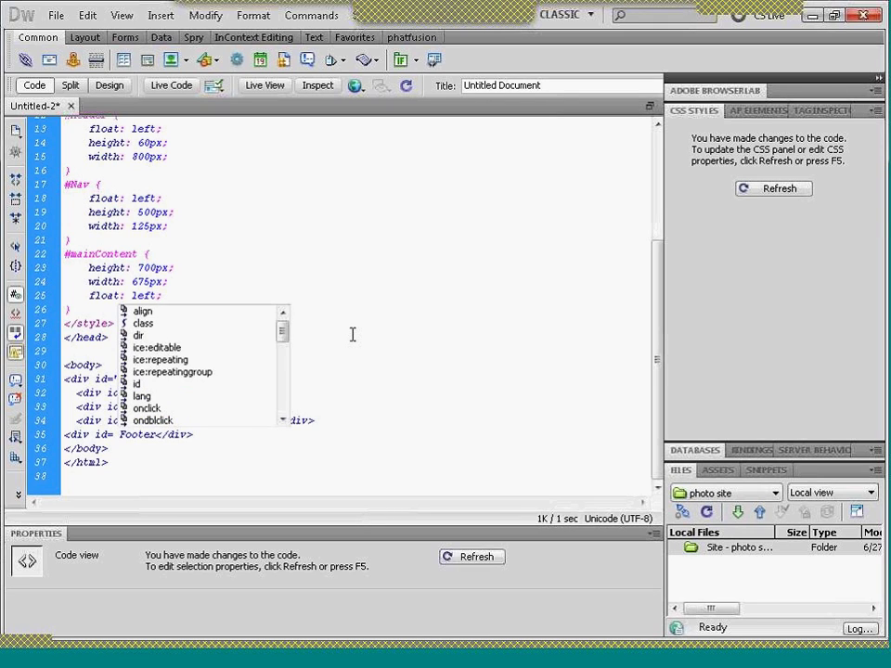
{"action": "type", "text": " \"fo"}
{"action": "key", "text": "BackSpace"}
{"action": "key", "text": "BackSpace"}
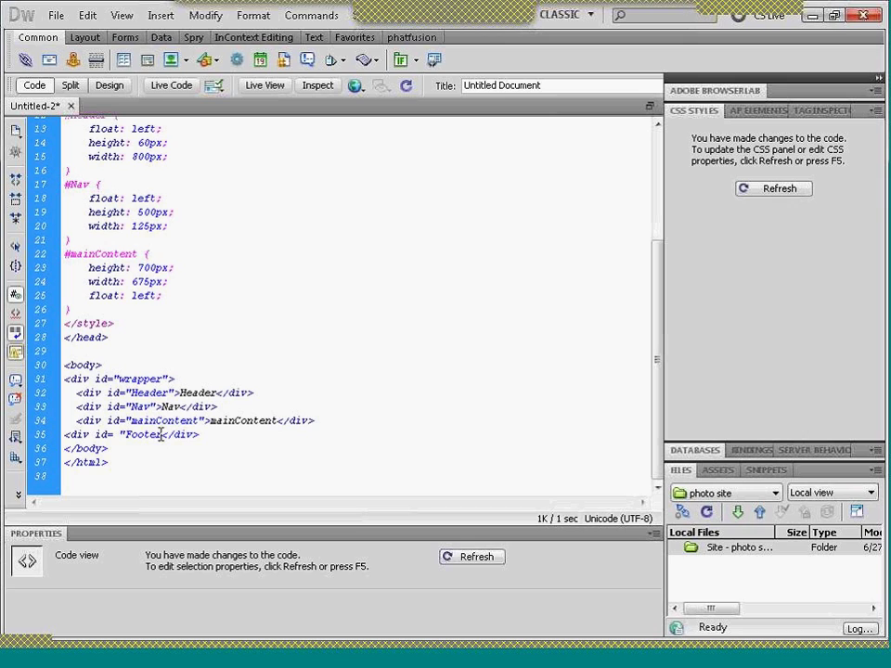
{"action": "type", "text": "\"> footer"}
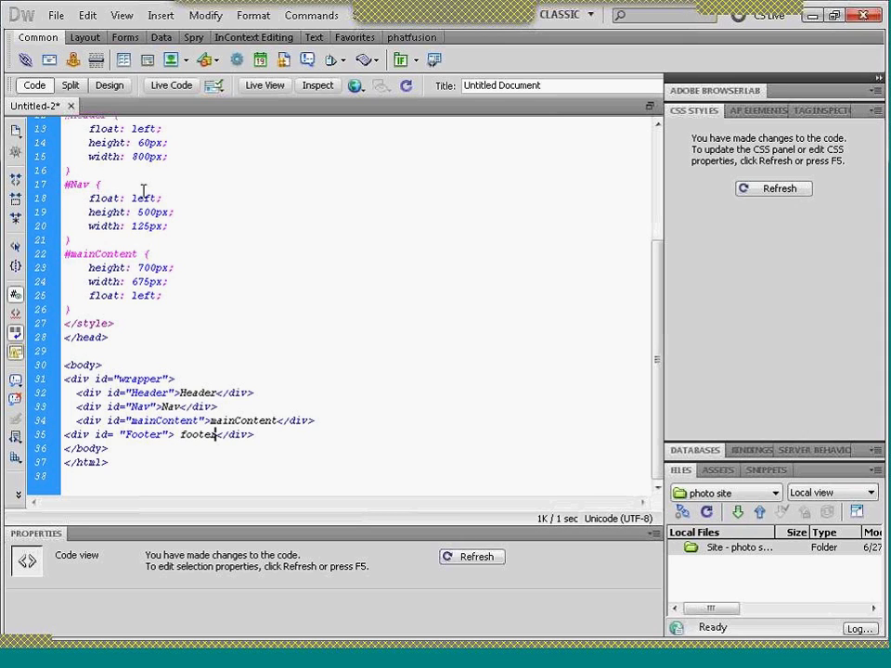
{"action": "left_click", "coordinate": [111, 86]}
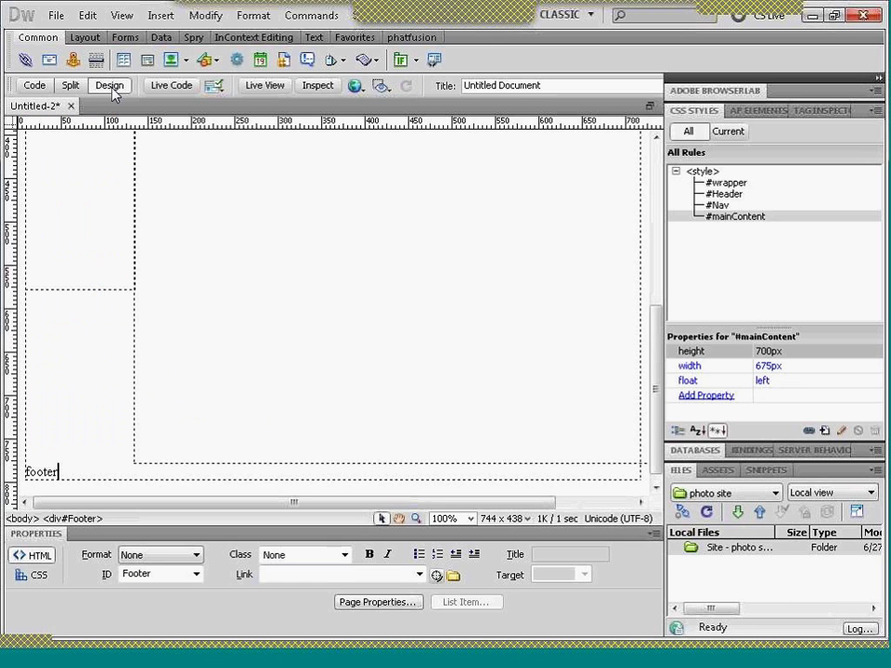
- Compare the #Nav and #mainContent rules and set the #Nav height to 700 px
{"action": "scroll", "coordinate": [98, 256], "scroll_direction": "up", "scroll_amount": 5}
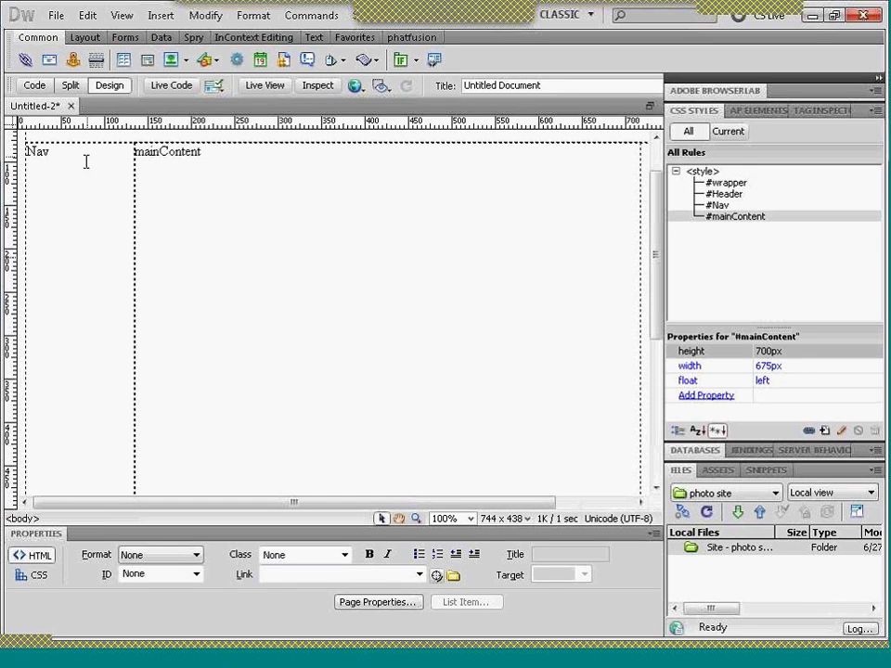
{"action": "left_click", "coordinate": [720, 206]}
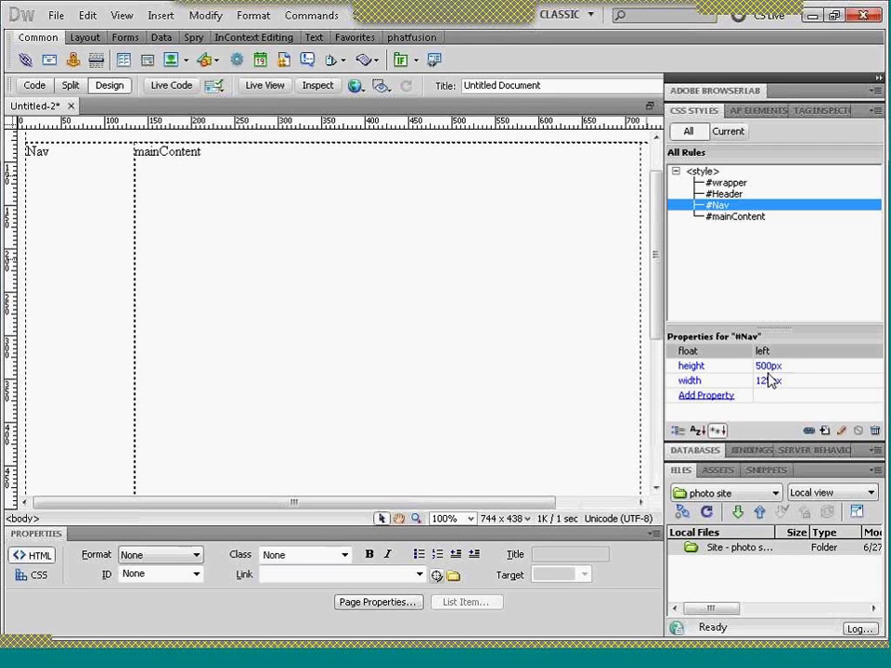
{"action": "left_click", "coordinate": [734, 219]}
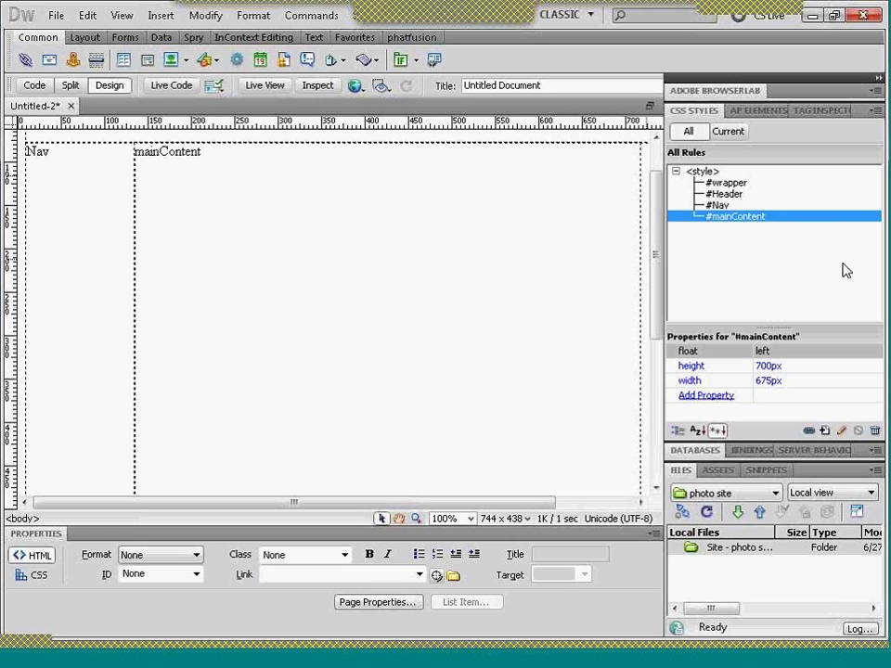
{"action": "left_click", "coordinate": [714, 206]}
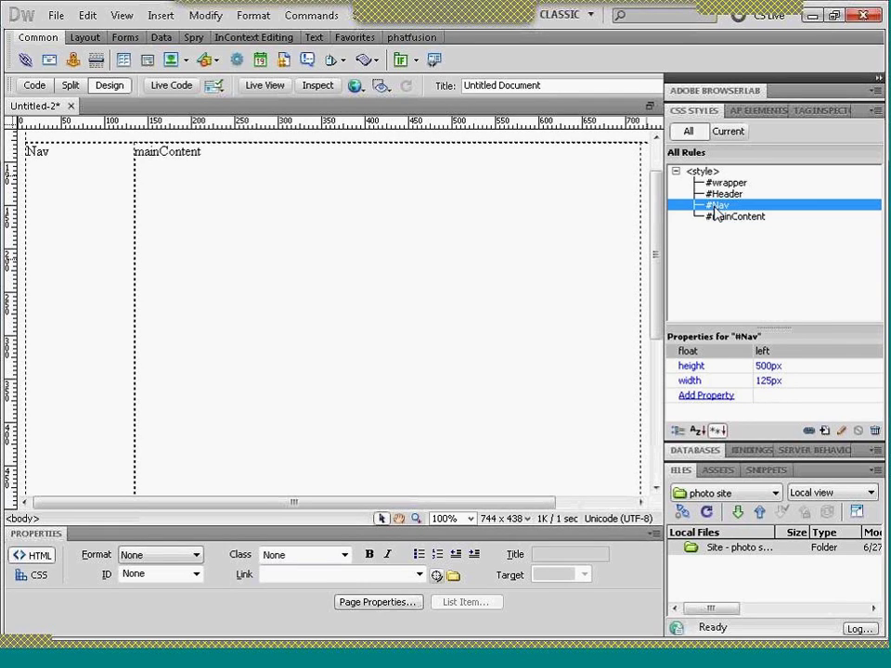
{"action": "left_click", "coordinate": [760, 366]}
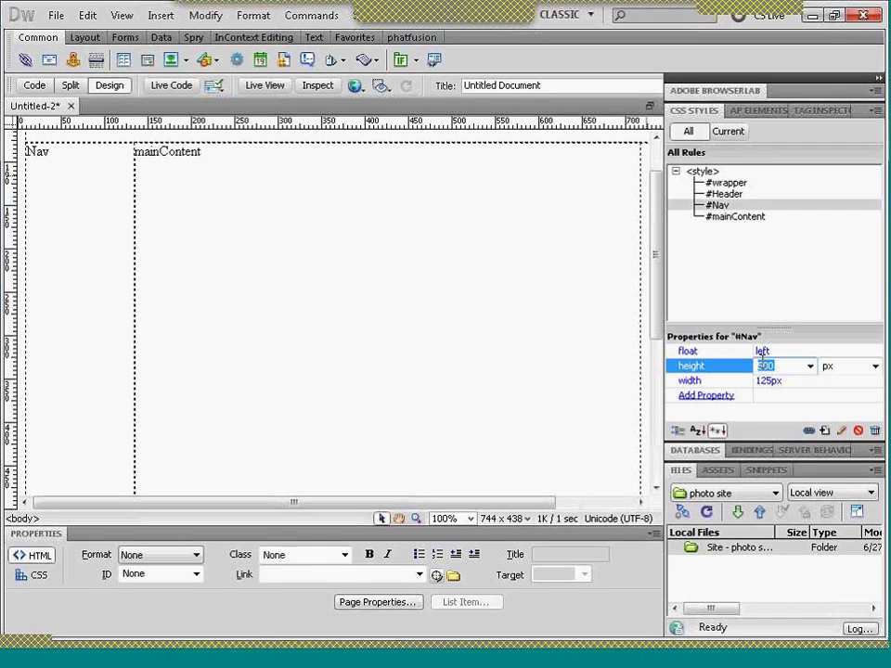
{"action": "type", "text": "700"}
{"action": "key", "text": "Return"}
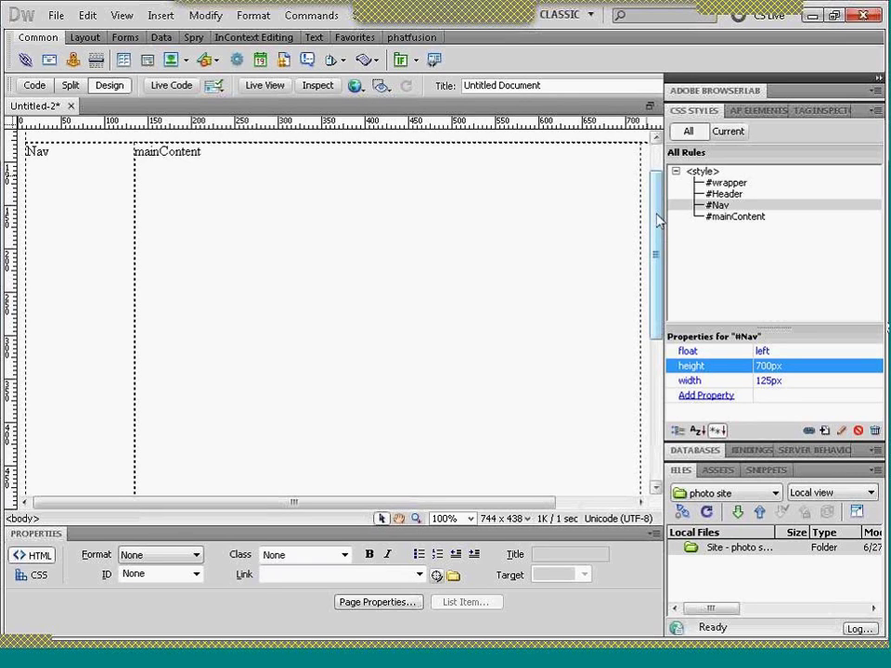
- Add a second closing </div> tag after the Footer div in the source code to close the wrapper div
{"action": "left_click_drag", "start_coordinate": [657, 220], "coordinate": [670, 366]}
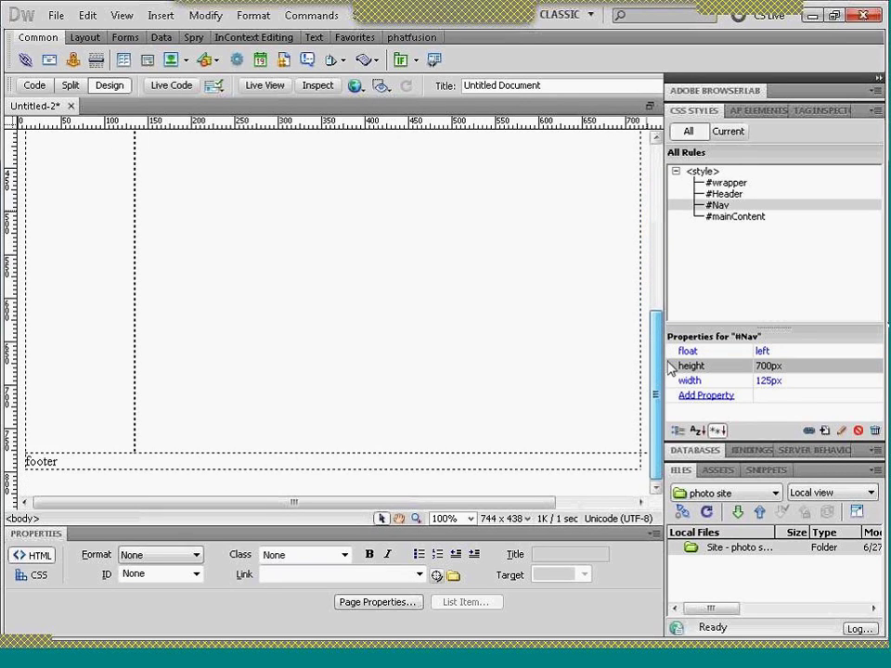
{"action": "left_click", "coordinate": [116, 462]}
{"action": "left_click", "coordinate": [35, 86]}
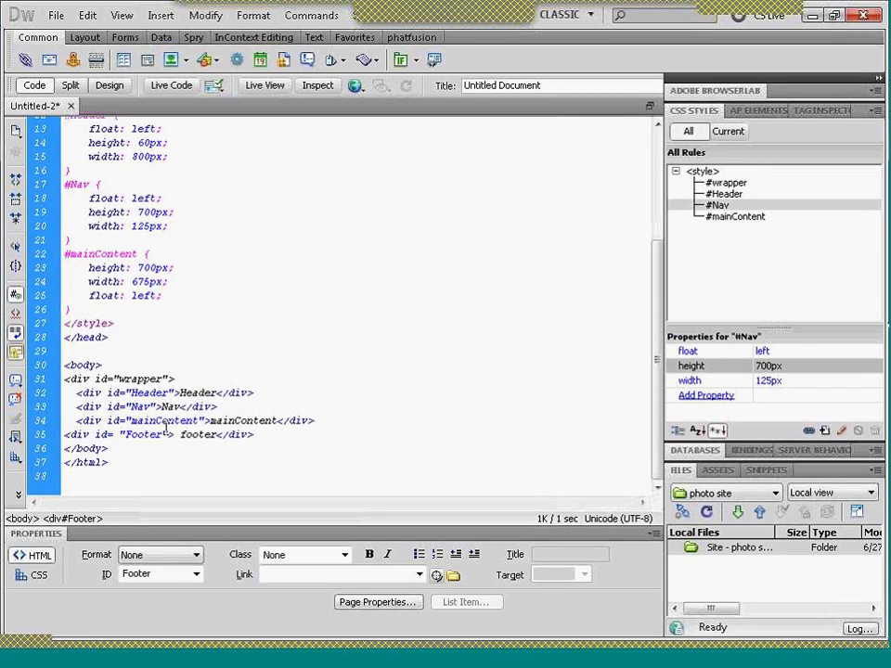
{"action": "left_click", "coordinate": [78, 420]}
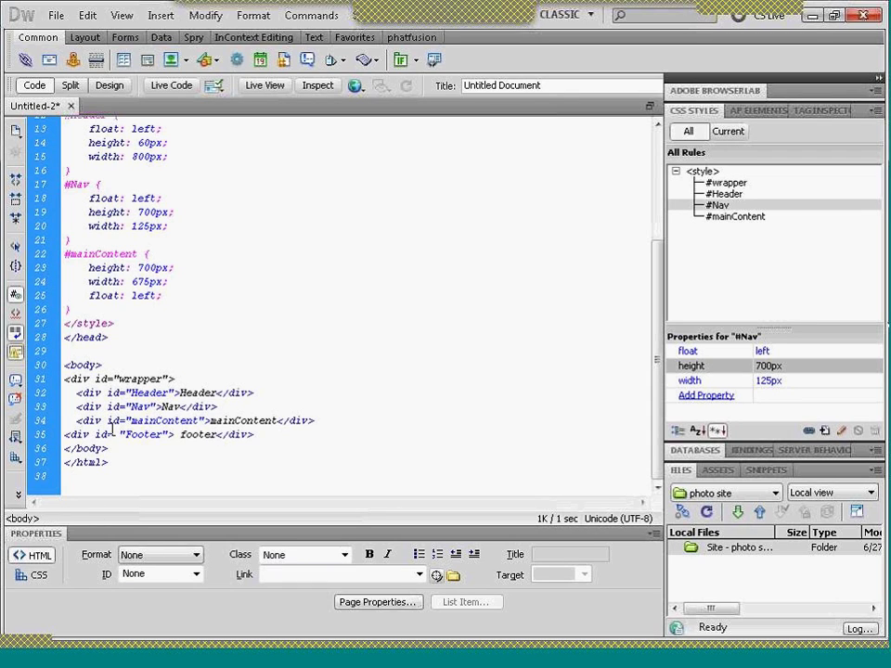
{"action": "left_click", "coordinate": [121, 434]}
{"action": "left_click", "coordinate": [187, 378]}
{"action": "left_click", "coordinate": [273, 437]}
{"action": "type", "text": "</div>"}
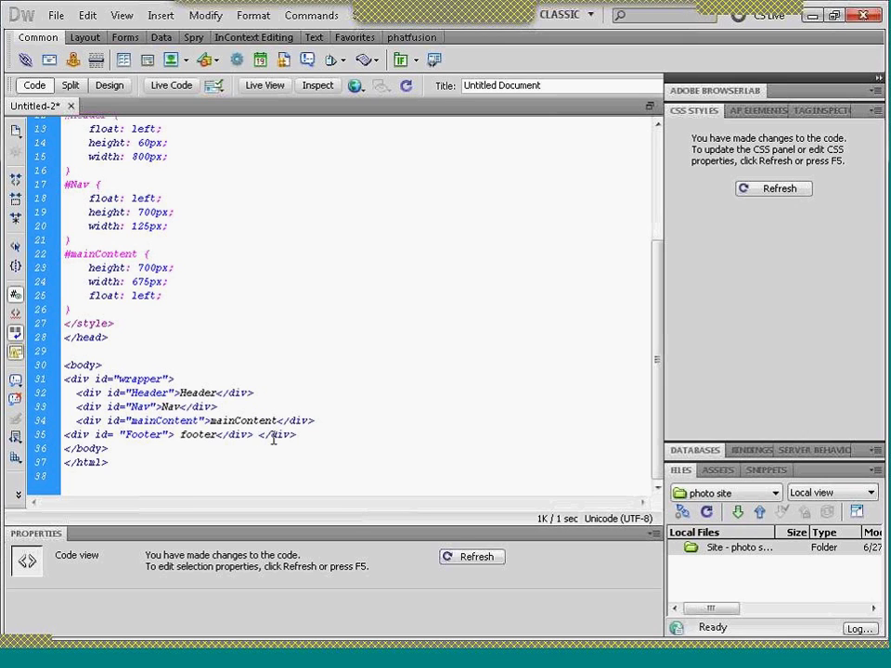
{"action": "left_click", "coordinate": [272, 468]}
{"action": "left_click", "coordinate": [107, 88]}
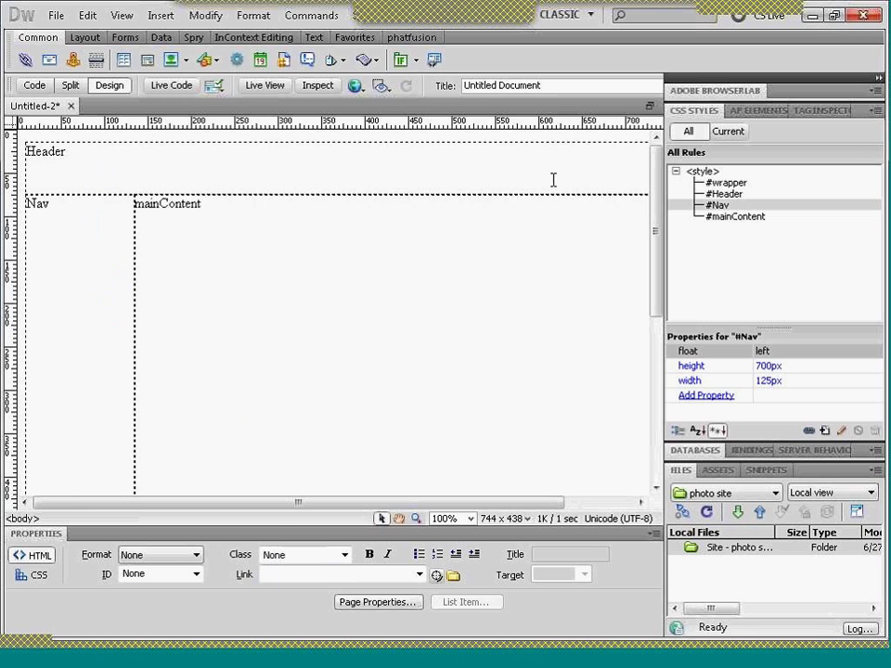
{"action": "left_click_drag", "start_coordinate": [656, 215], "coordinate": [664, 368]}
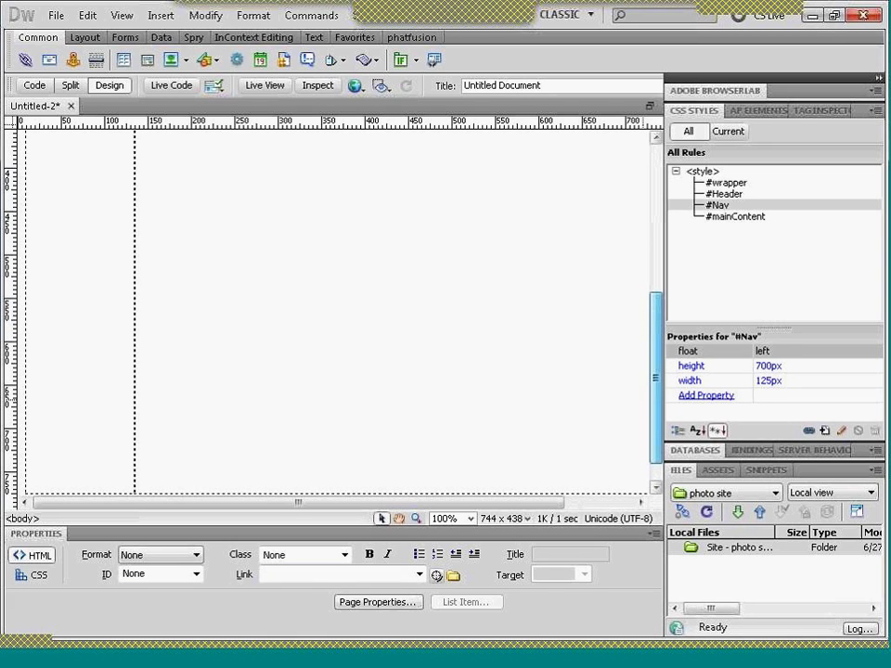
{"action": "left_click_drag", "start_coordinate": [657, 403], "coordinate": [654, 418]}
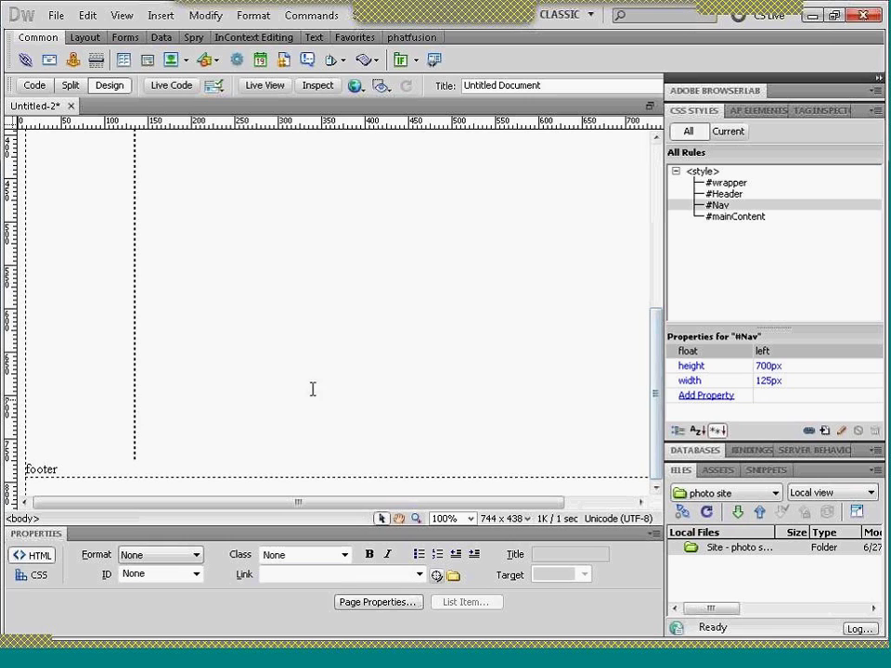
{"action": "left_click", "coordinate": [58, 469]}
{"action": "left_click", "coordinate": [55, 469]}
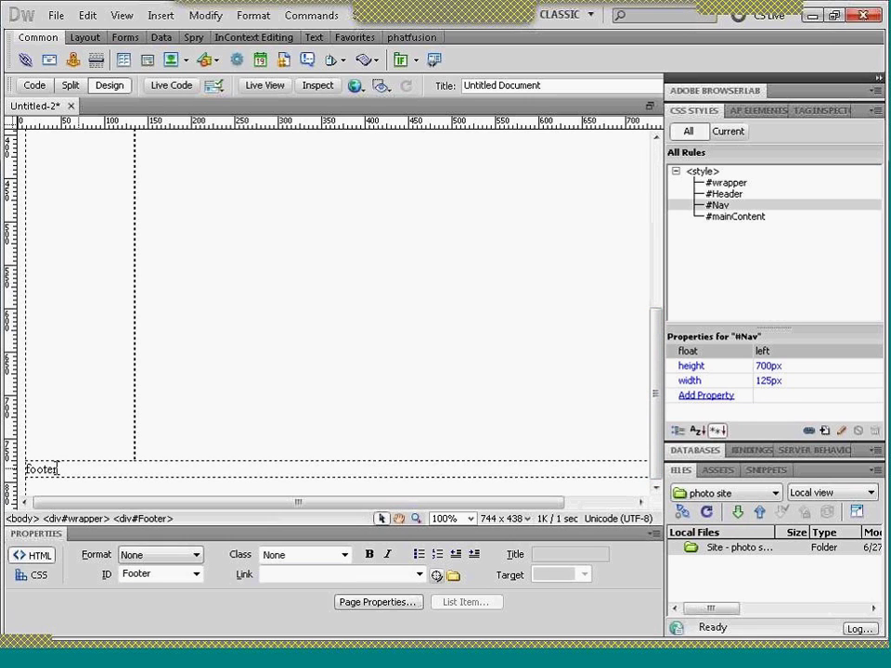
{"action": "left_click", "coordinate": [130, 520]}
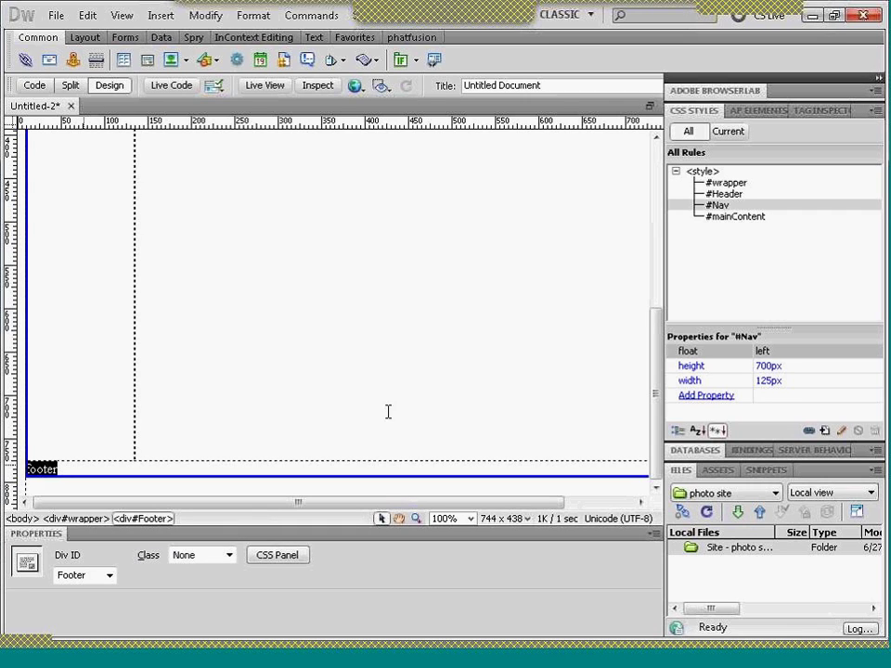
{"action": "left_click", "coordinate": [824, 431]}
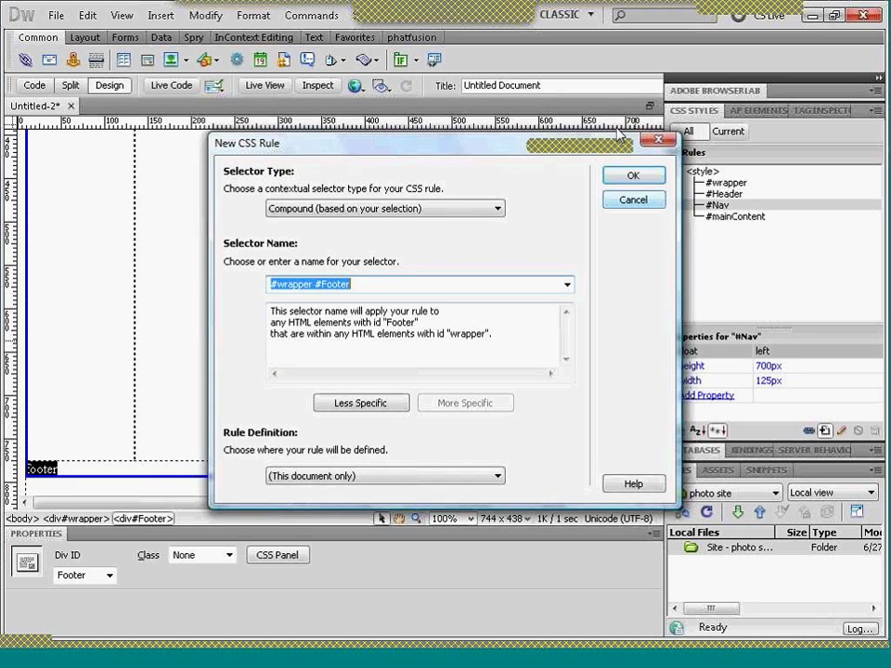
{"action": "left_click", "coordinate": [633, 203]}
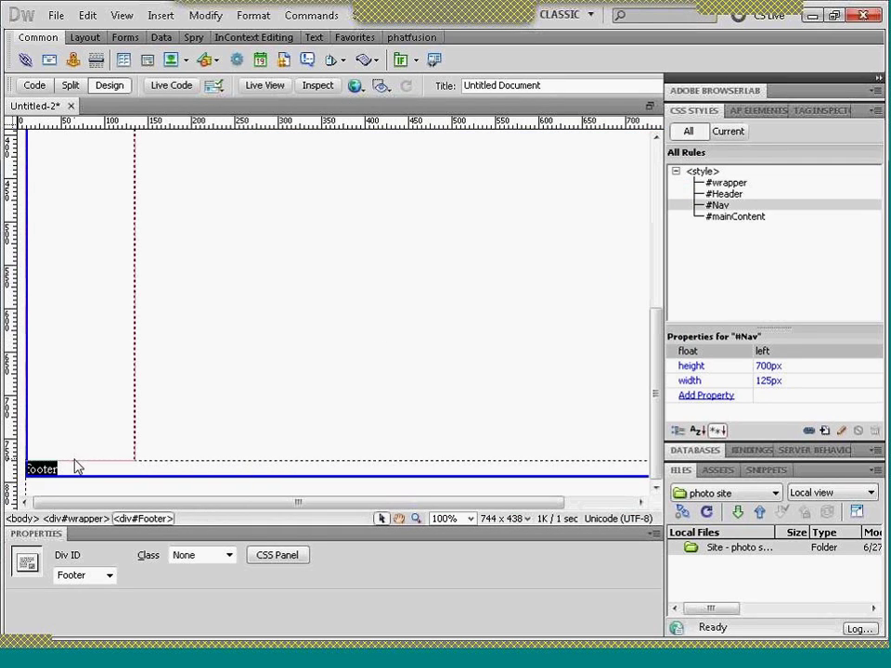
- Delete the hand-coded Footer div from the source code, keeping the wrapper's closing tag, and return to the design layout
{"action": "left_click", "coordinate": [34, 85]}
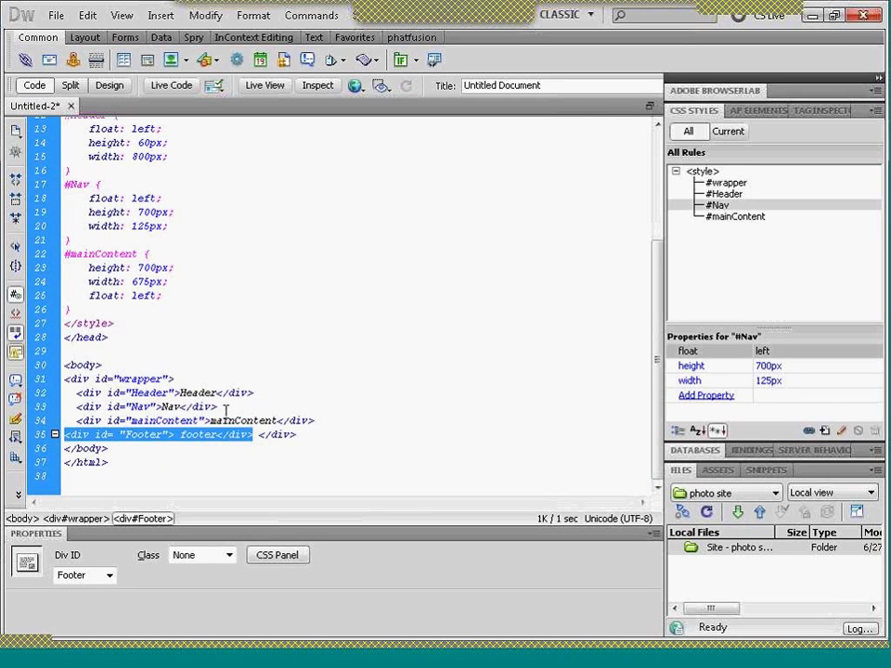
{"action": "left_click_drag", "start_coordinate": [260, 433], "coordinate": [72, 432]}
{"action": "key", "text": "Delete"}
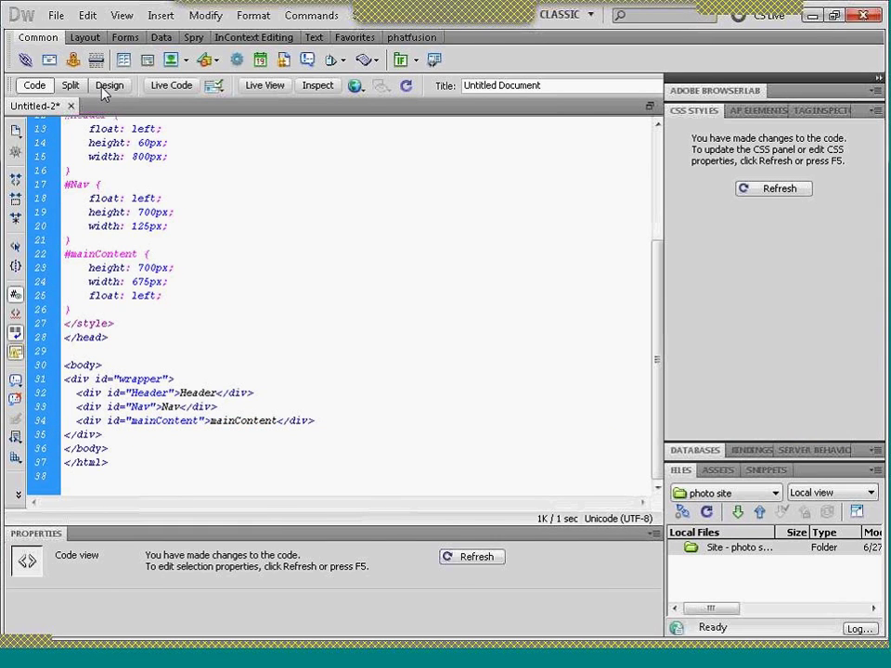
{"action": "left_click", "coordinate": [107, 85]}
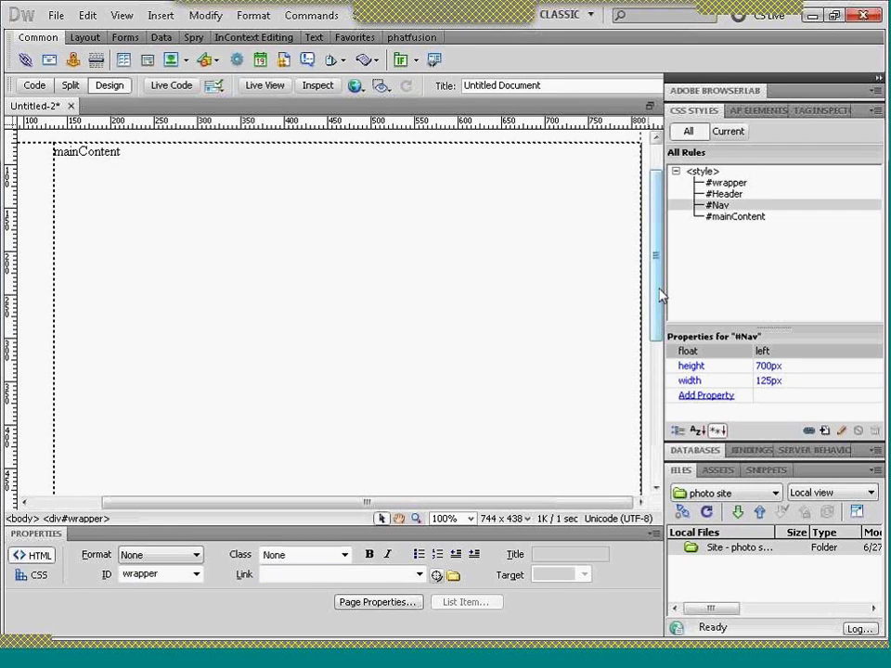
- Start a new div tag after the mainContent div in the design layout and give it the ID footer
{"action": "left_click_drag", "start_coordinate": [655, 257], "coordinate": [655, 394]}
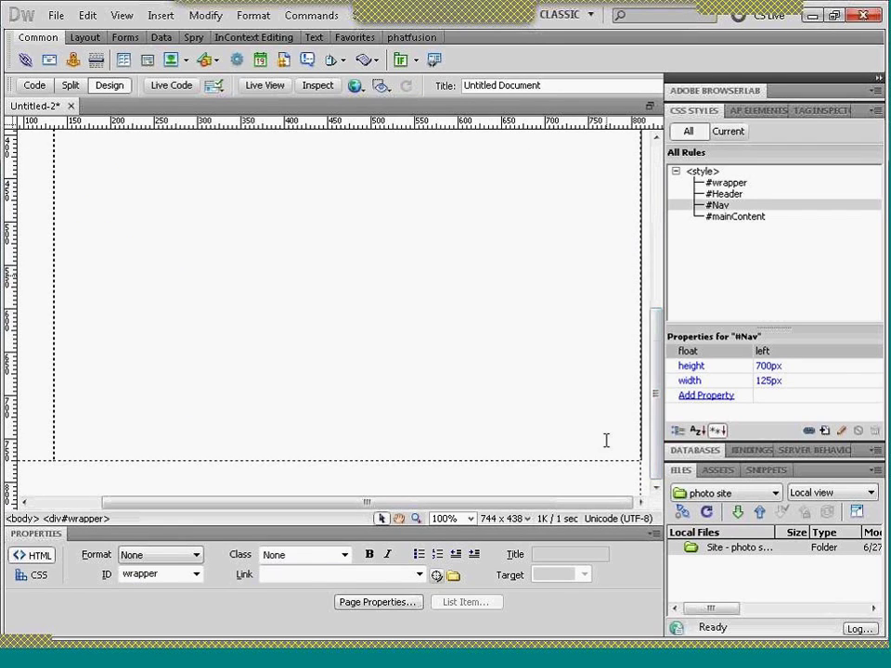
{"action": "scroll", "coordinate": [607, 440], "scroll_direction": "up", "scroll_amount": 5}
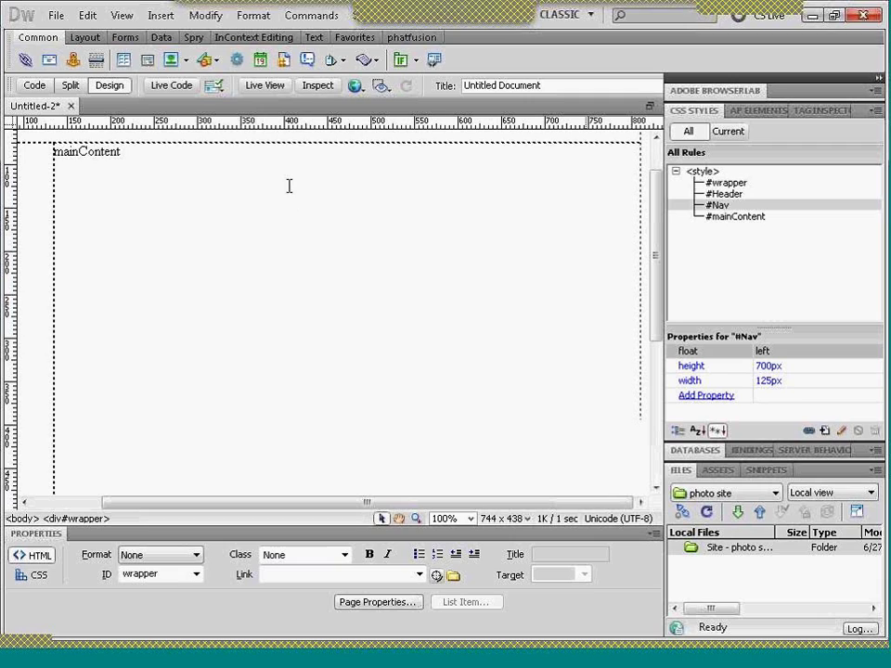
{"action": "left_click", "coordinate": [128, 150]}
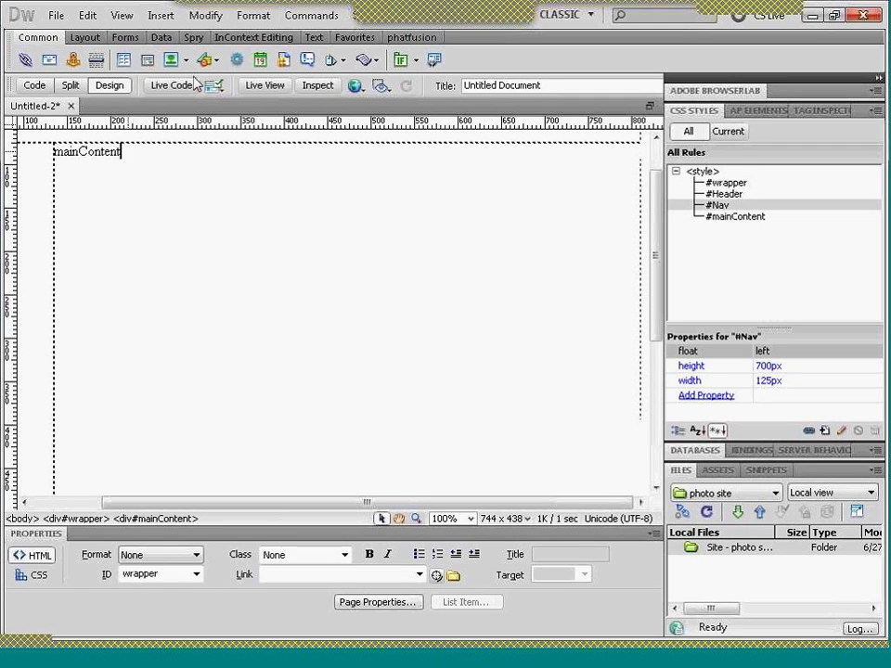
{"action": "left_click", "coordinate": [146, 61]}
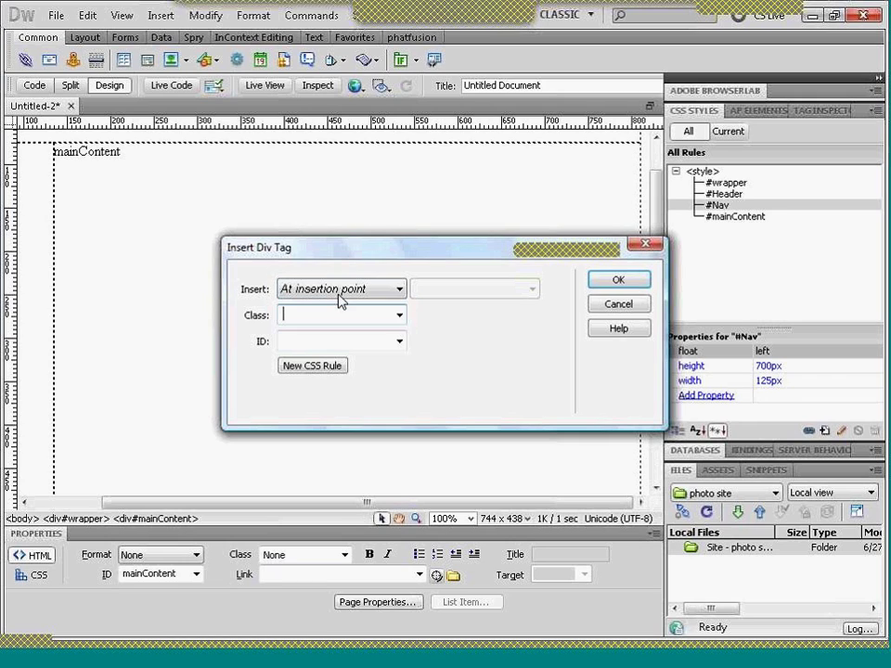
{"action": "left_click", "coordinate": [398, 288]}
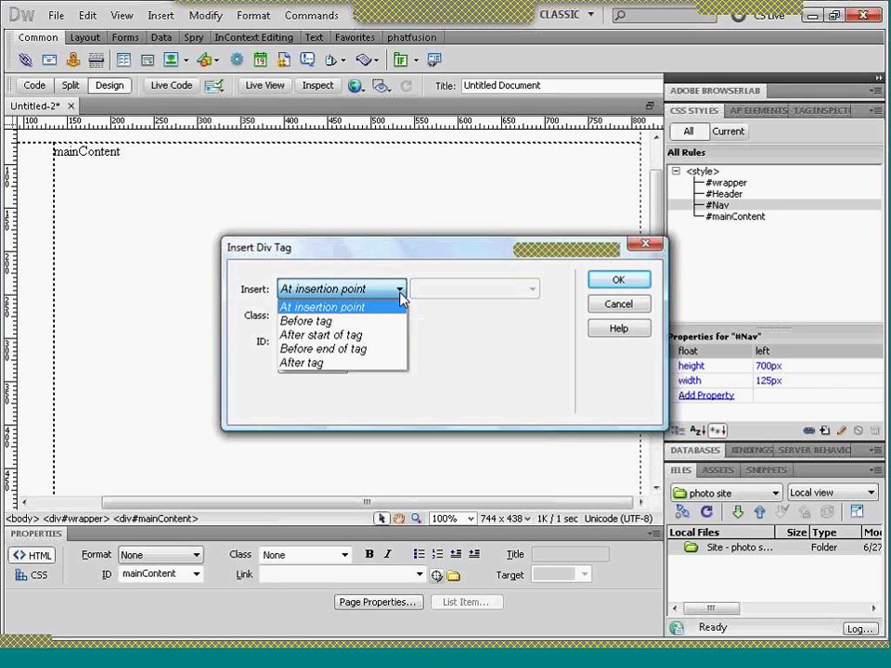
{"action": "left_click", "coordinate": [330, 364]}
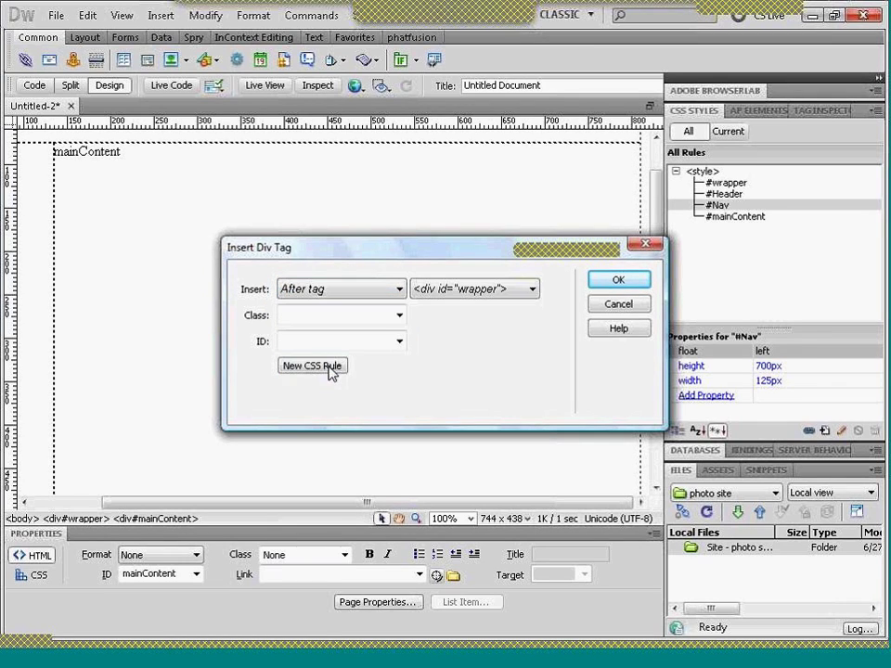
{"action": "left_click", "coordinate": [532, 288]}
{"action": "left_click", "coordinate": [502, 353]}
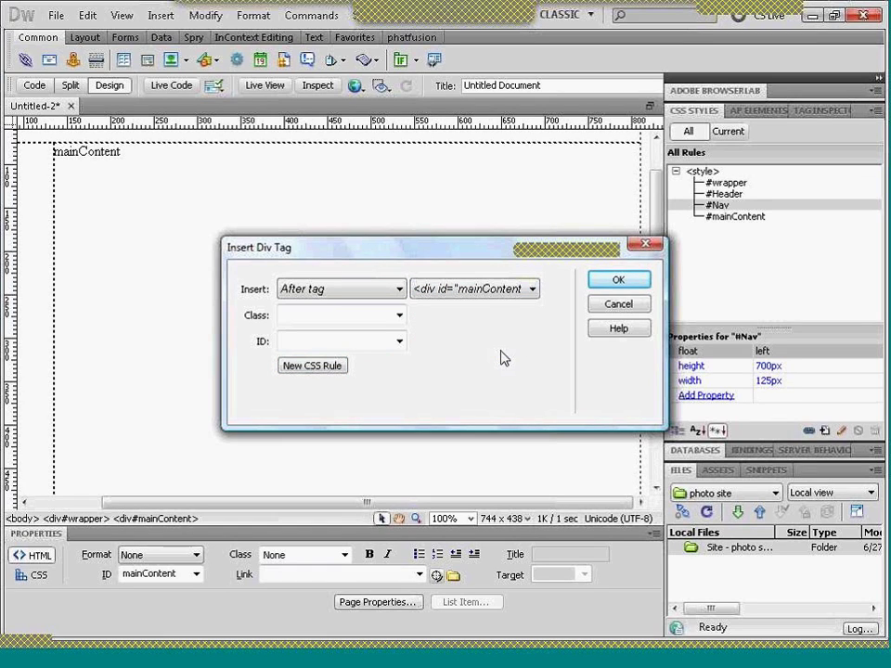
{"action": "left_click", "coordinate": [362, 344]}
{"action": "type", "text": "footer"}
- Define a #footer CSS rule in this document with width 800 px, height 40 px and float left, and insert the div
{"action": "left_click", "coordinate": [314, 366]}
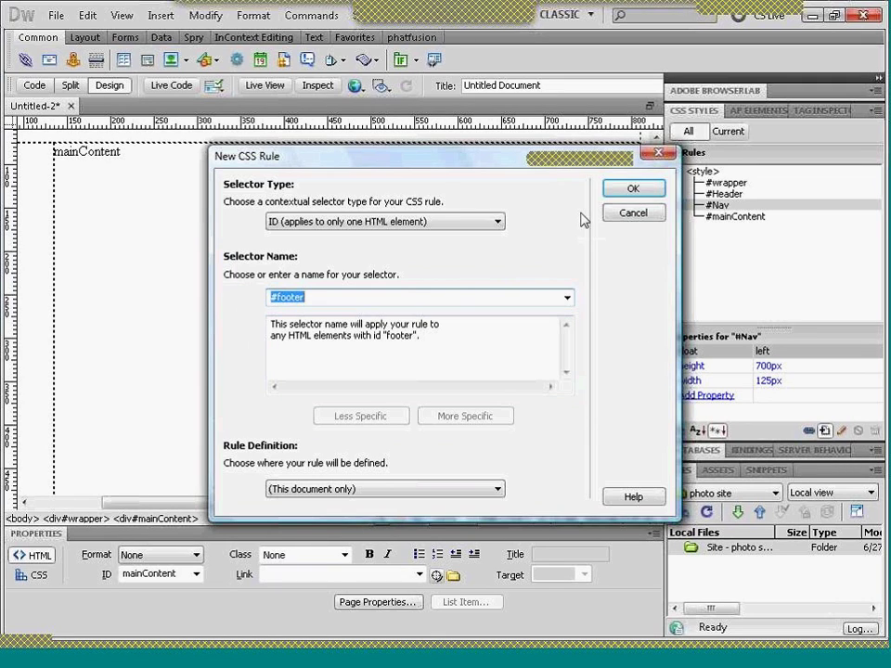
{"action": "left_click", "coordinate": [631, 191]}
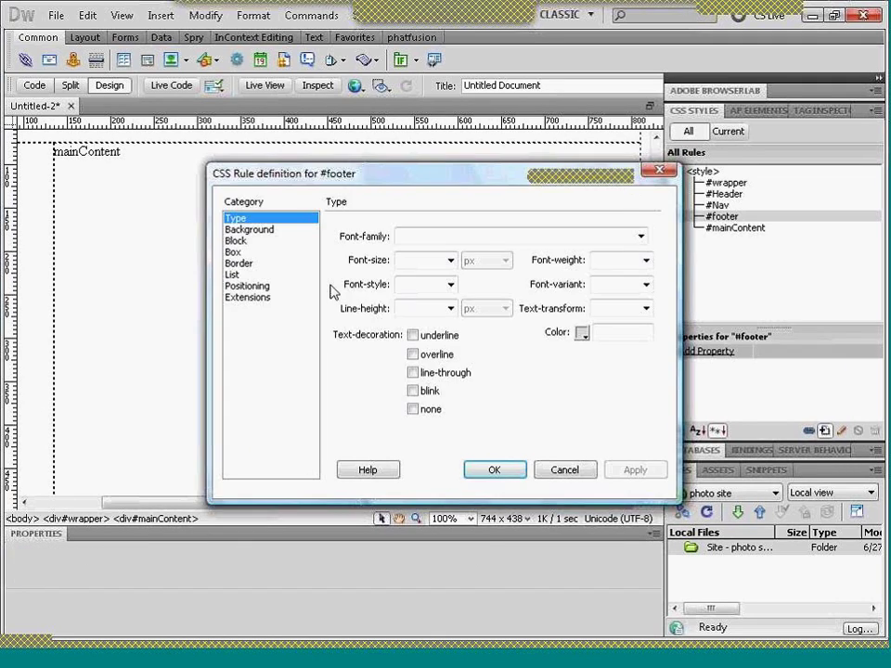
{"action": "left_click", "coordinate": [243, 255]}
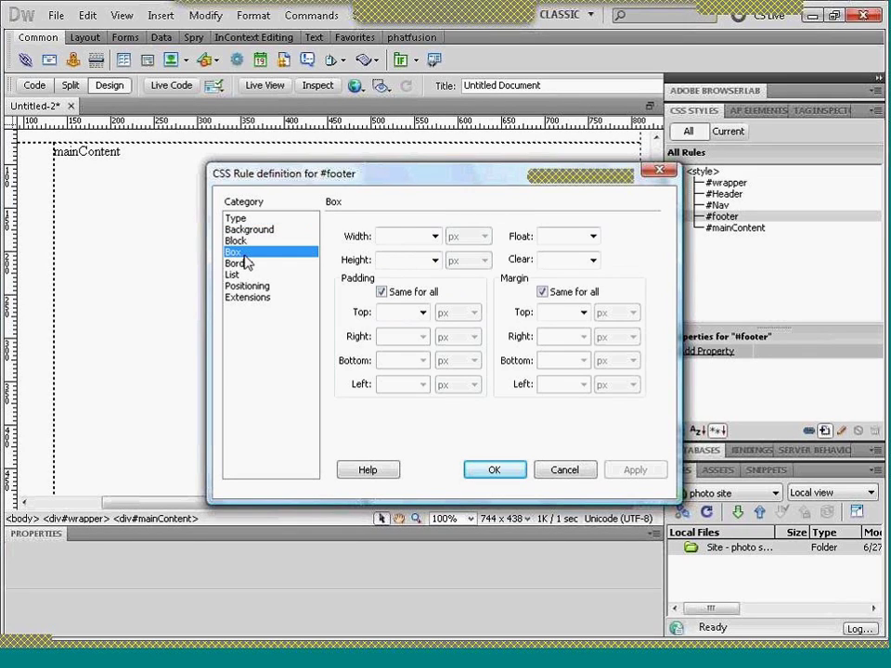
{"action": "left_click", "coordinate": [422, 236]}
{"action": "type", "text": "800"}
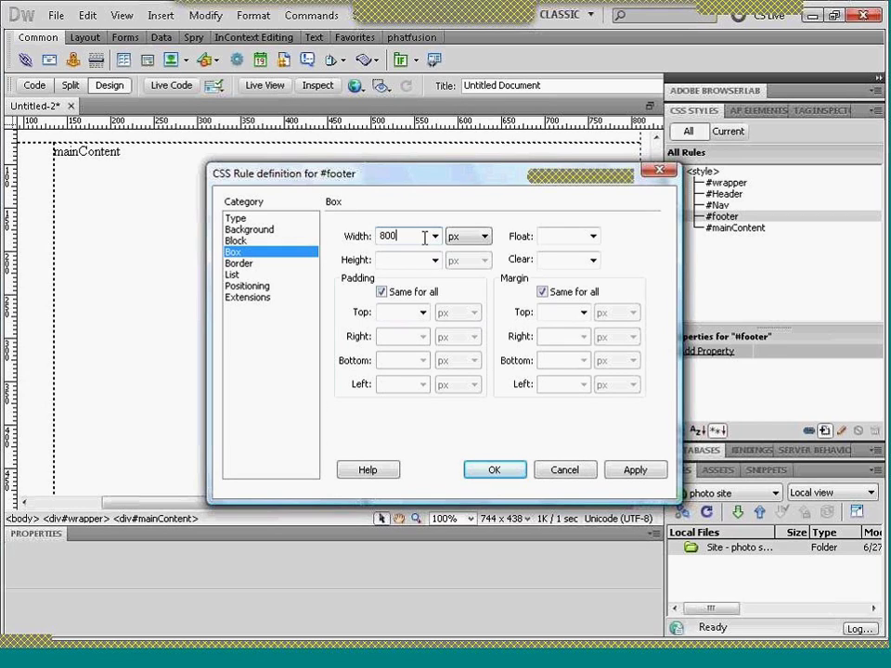
{"action": "left_click", "coordinate": [593, 235]}
{"action": "left_click", "coordinate": [566, 252]}
{"action": "left_click", "coordinate": [413, 260]}
{"action": "type", "text": "40"}
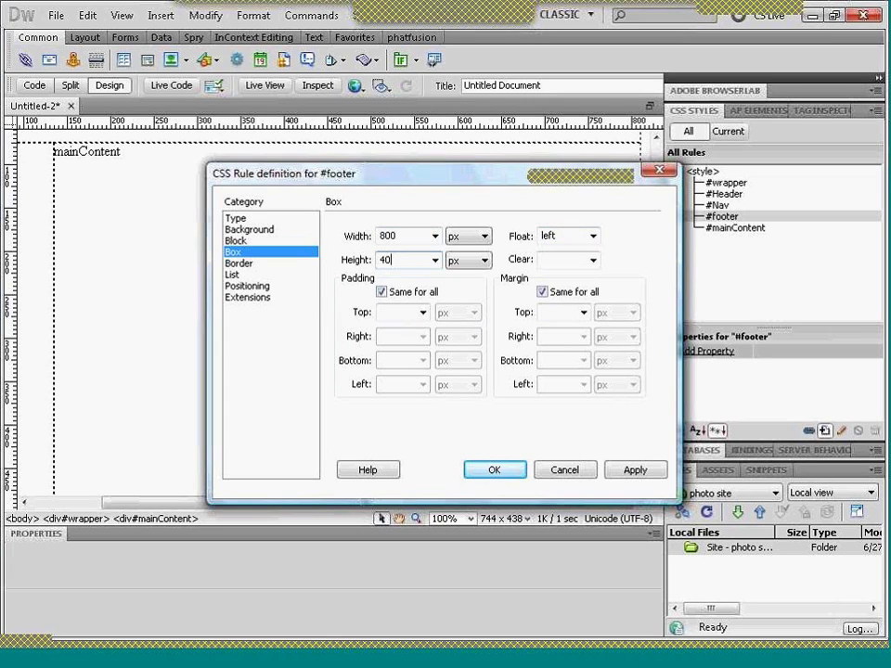
{"action": "left_click", "coordinate": [492, 470]}
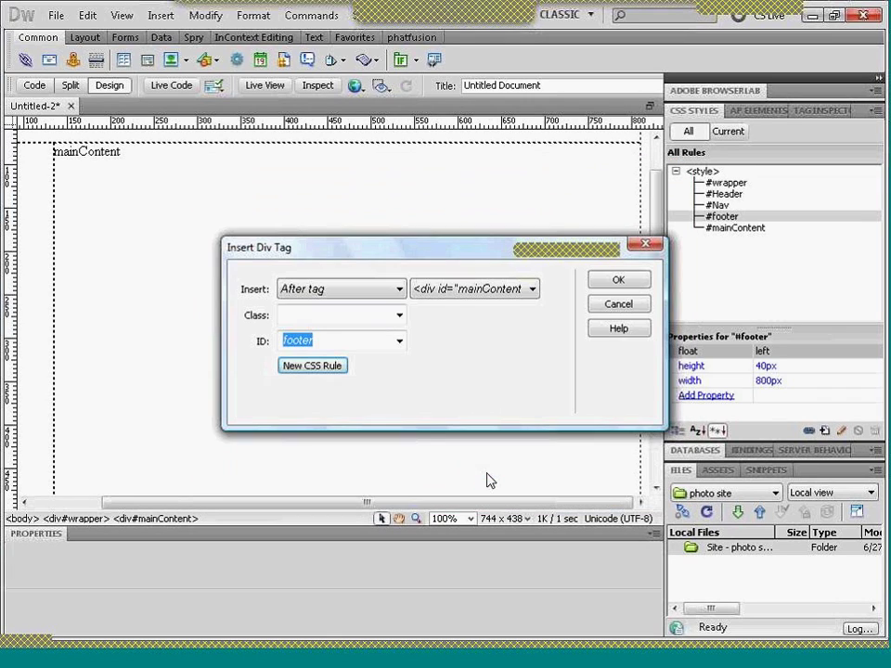
{"action": "left_click", "coordinate": [598, 290]}
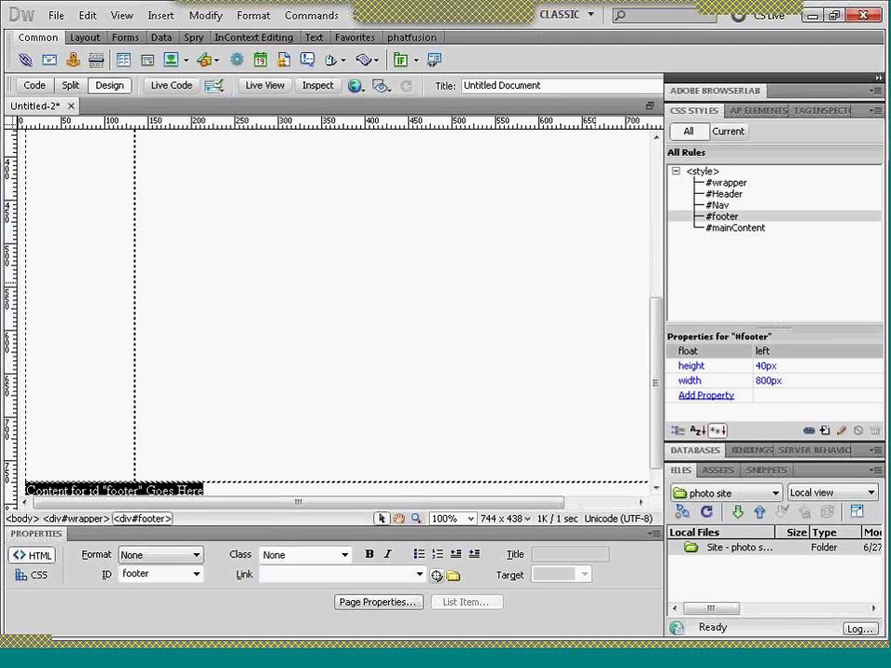
- Check the footer div's position in the layout and its nesting inside the wrapper in the source code, returning to the design layout
{"action": "left_click_drag", "start_coordinate": [658, 329], "coordinate": [654, 337]}
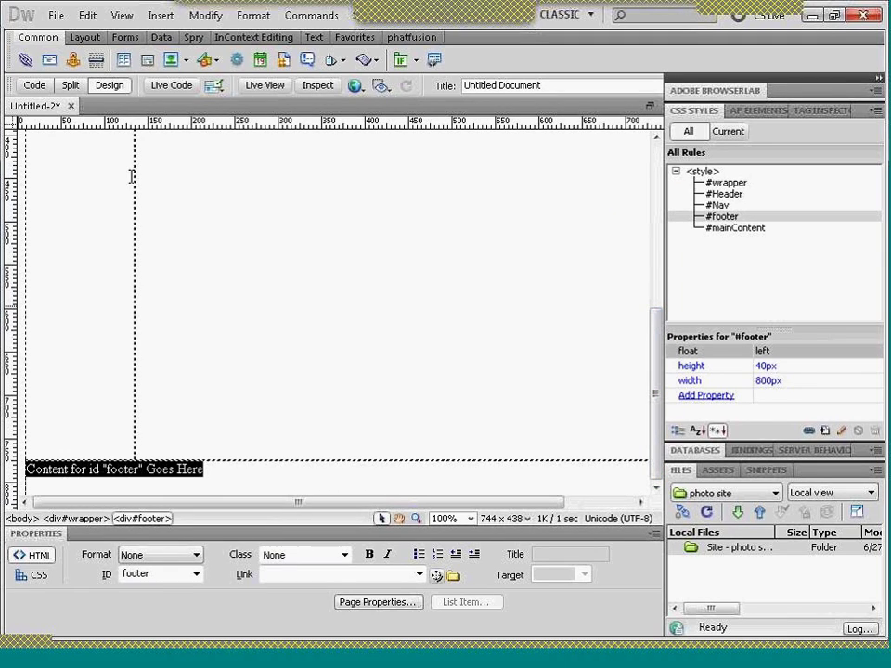
{"action": "left_click", "coordinate": [33, 86]}
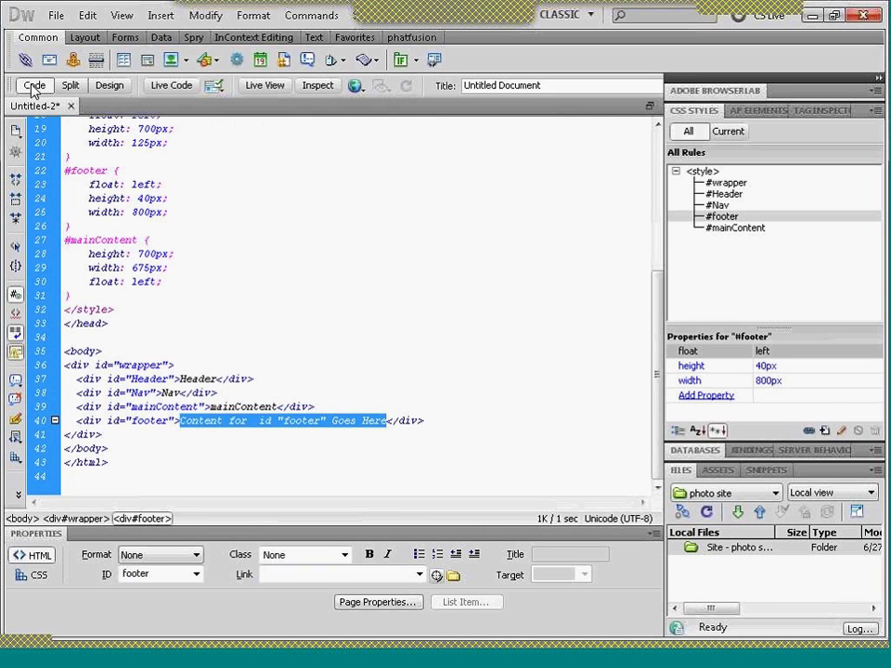
{"action": "left_click", "coordinate": [154, 440]}
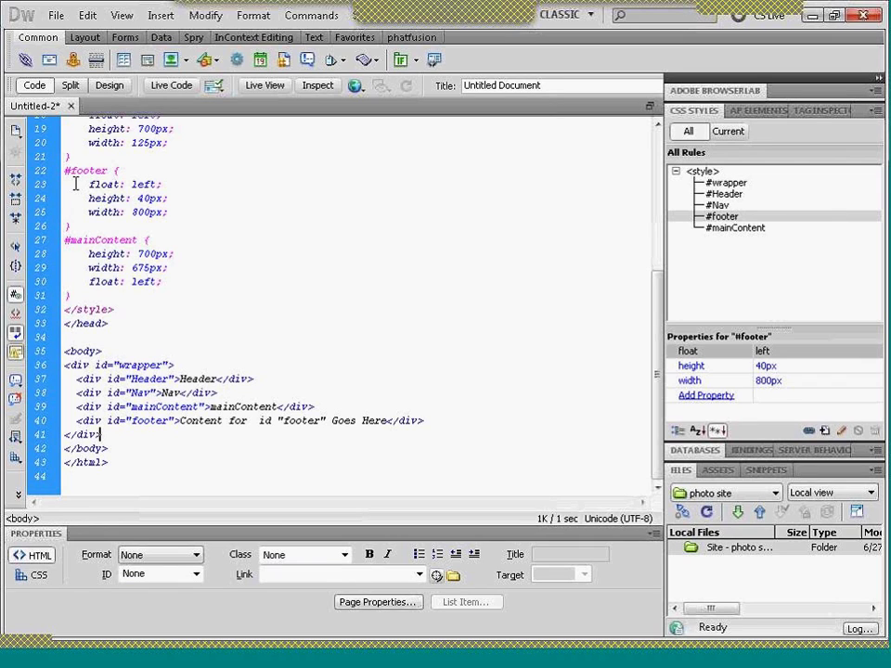
{"action": "left_click", "coordinate": [110, 86]}
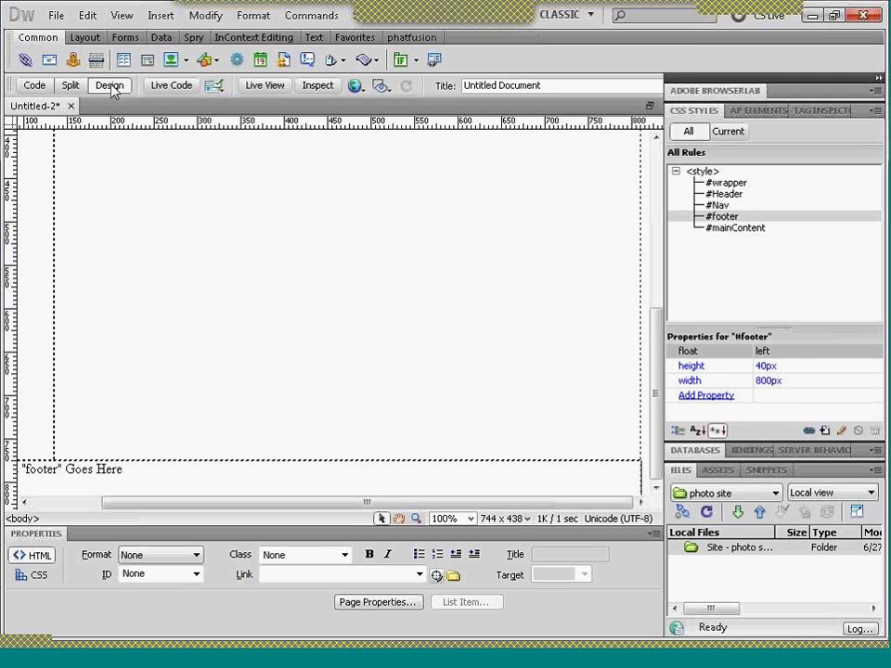
- Save the page in the photo site folder under the file name index
{"action": "left_click", "coordinate": [56, 17]}
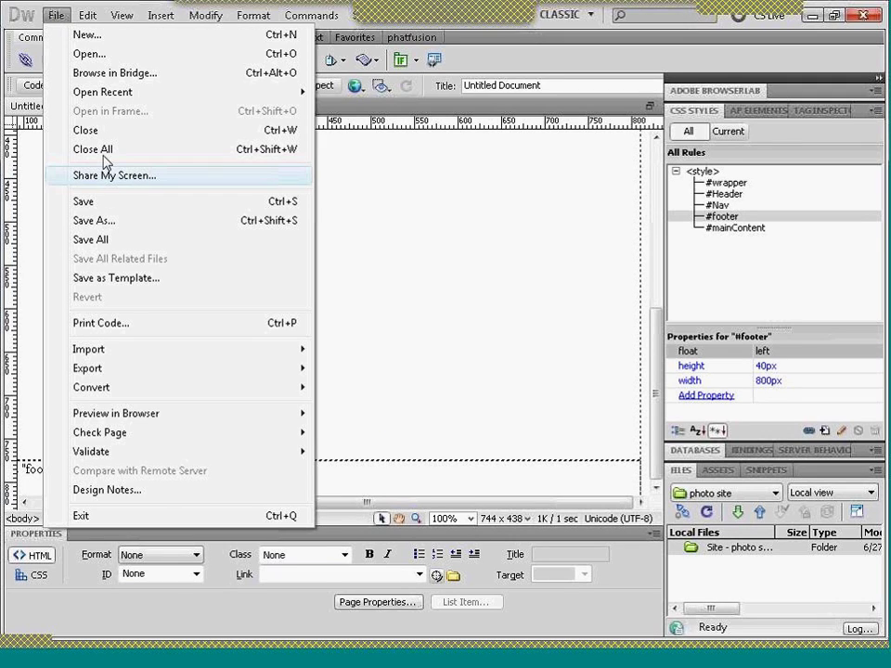
{"action": "left_click", "coordinate": [87, 207]}
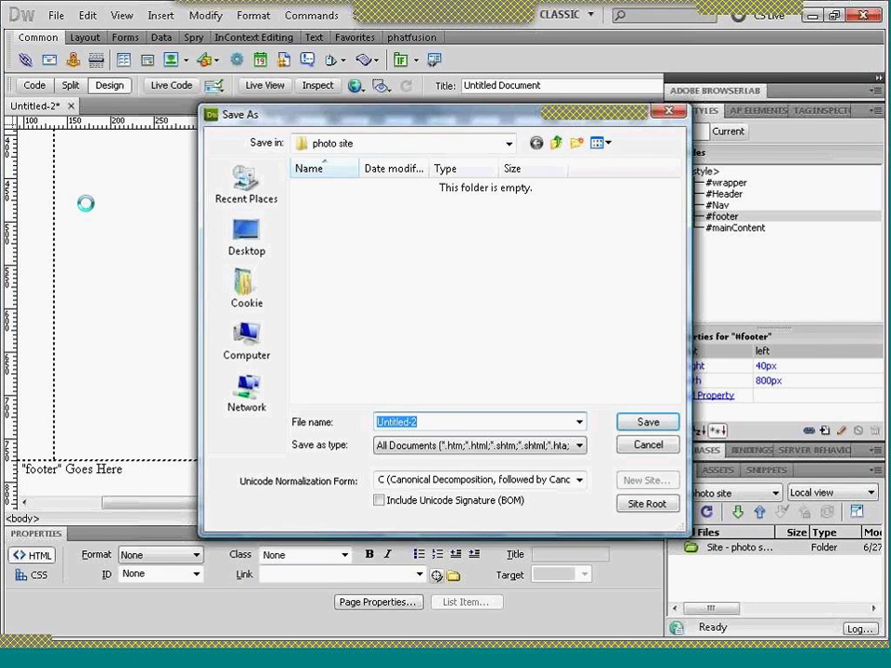
{"action": "type", "text": "index"}
{"action": "key", "text": "Return"}
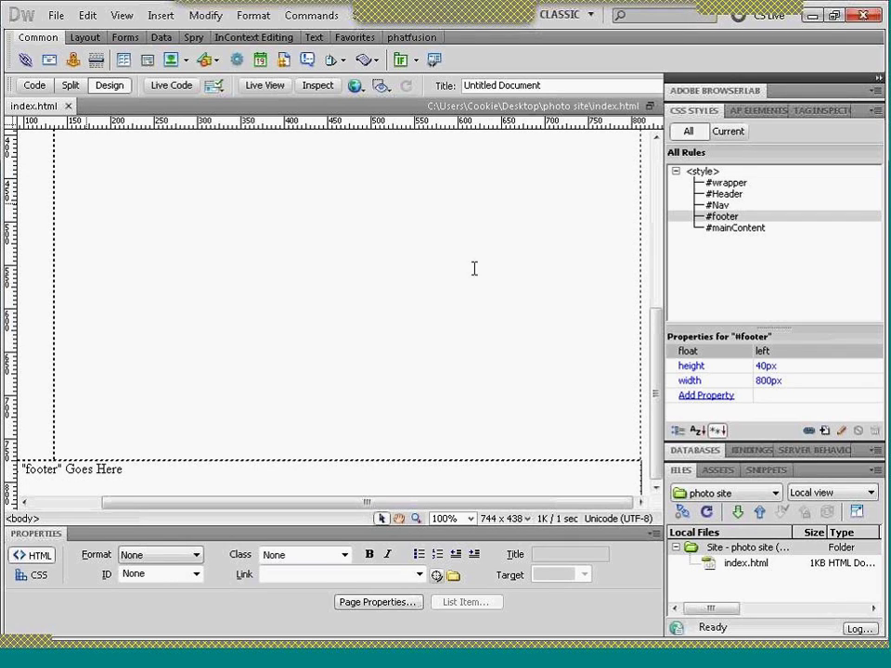
{"action": "left_click_drag", "start_coordinate": [659, 388], "coordinate": [628, 184]}
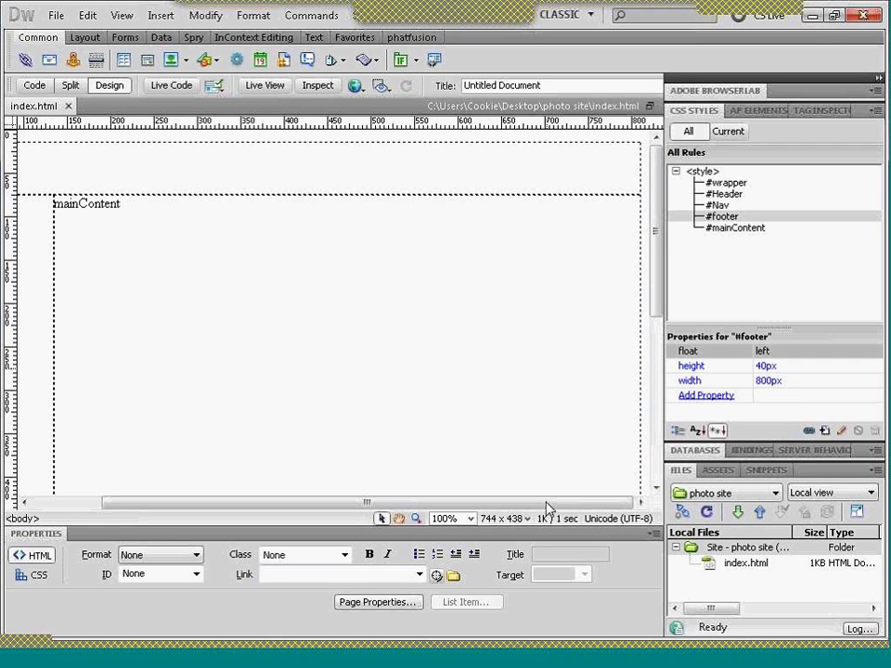
{"action": "left_click_drag", "start_coordinate": [531, 510], "coordinate": [487, 501]}
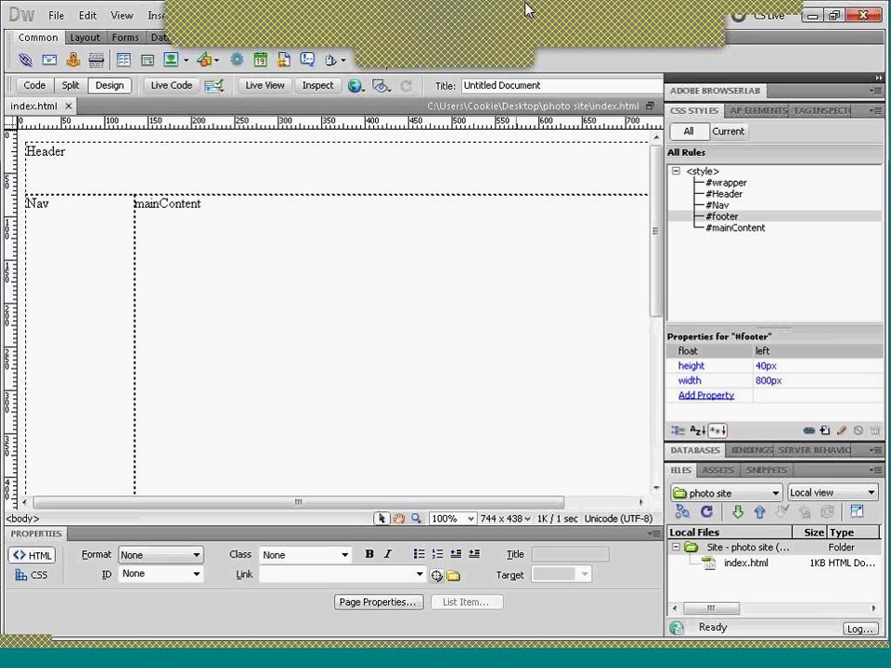
{"action": "left_click", "coordinate": [527, 244]}
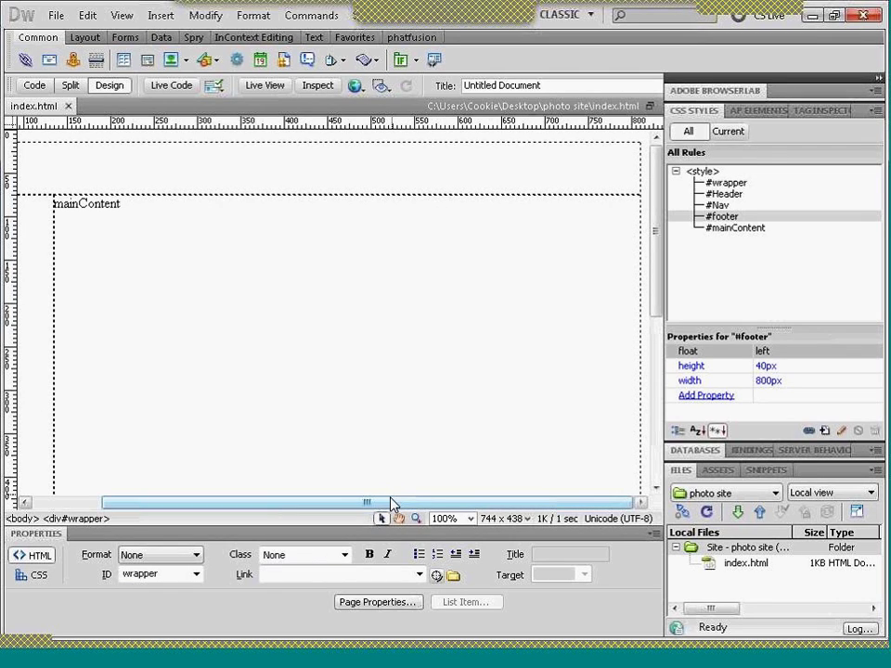
{"action": "left_click_drag", "start_coordinate": [391, 503], "coordinate": [248, 492]}
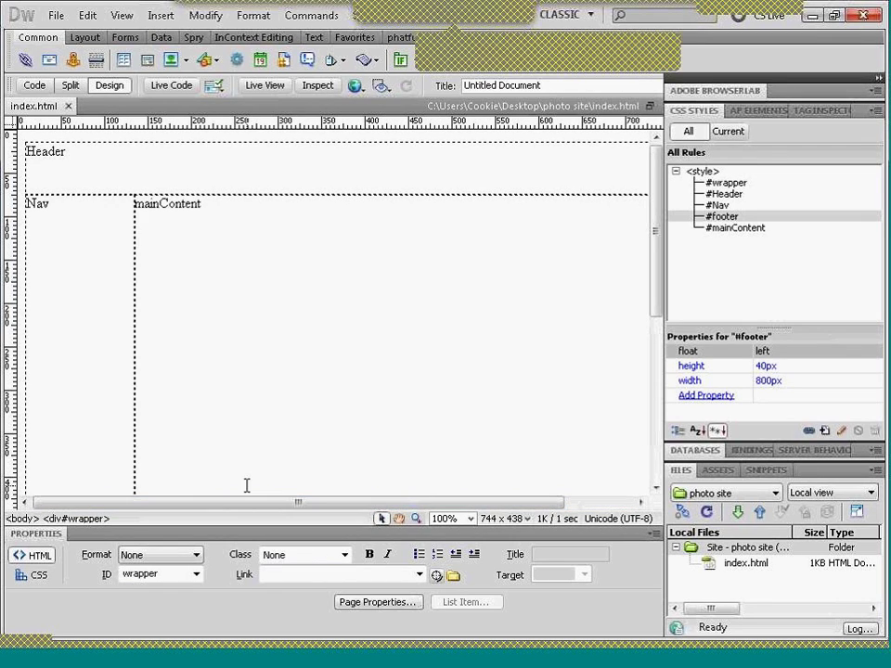